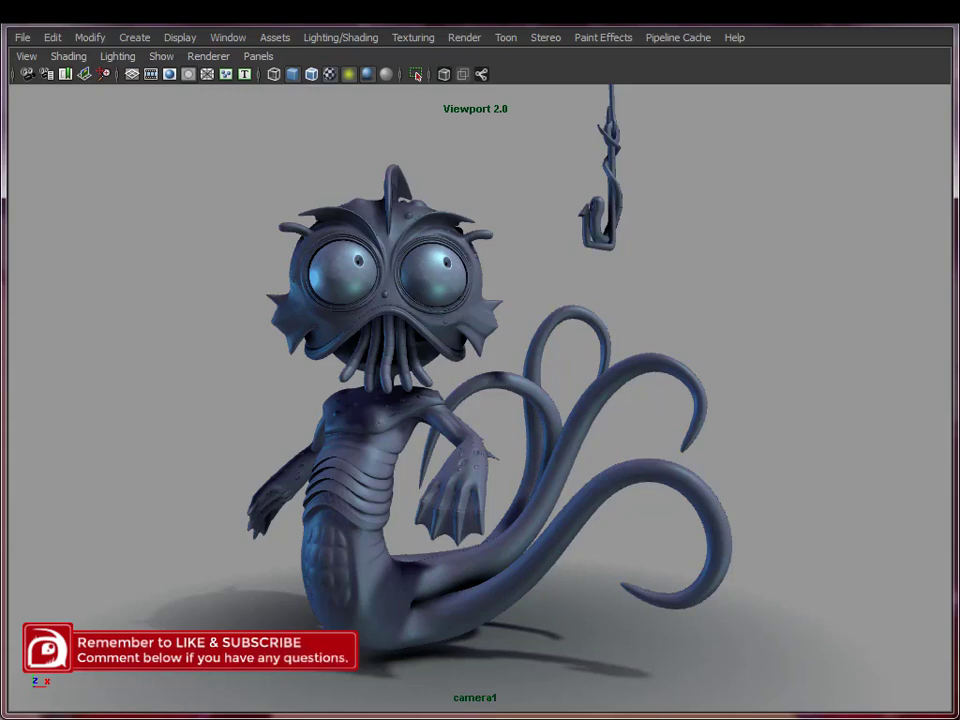
{"action": "left_click", "coordinate": [348, 335]}
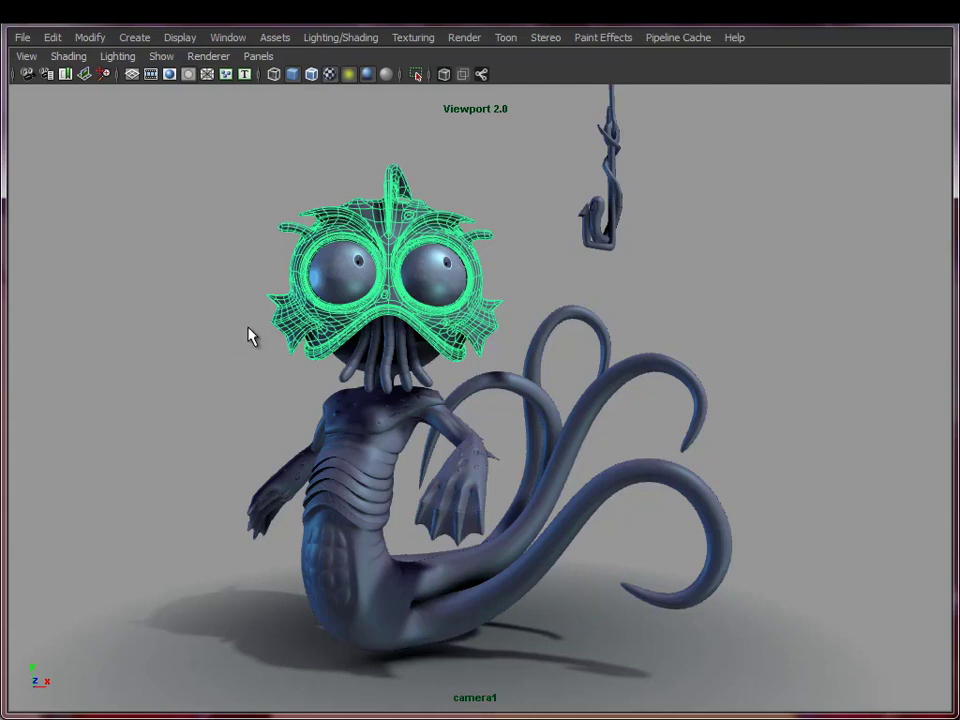
{"action": "left_click", "coordinate": [761, 242]}
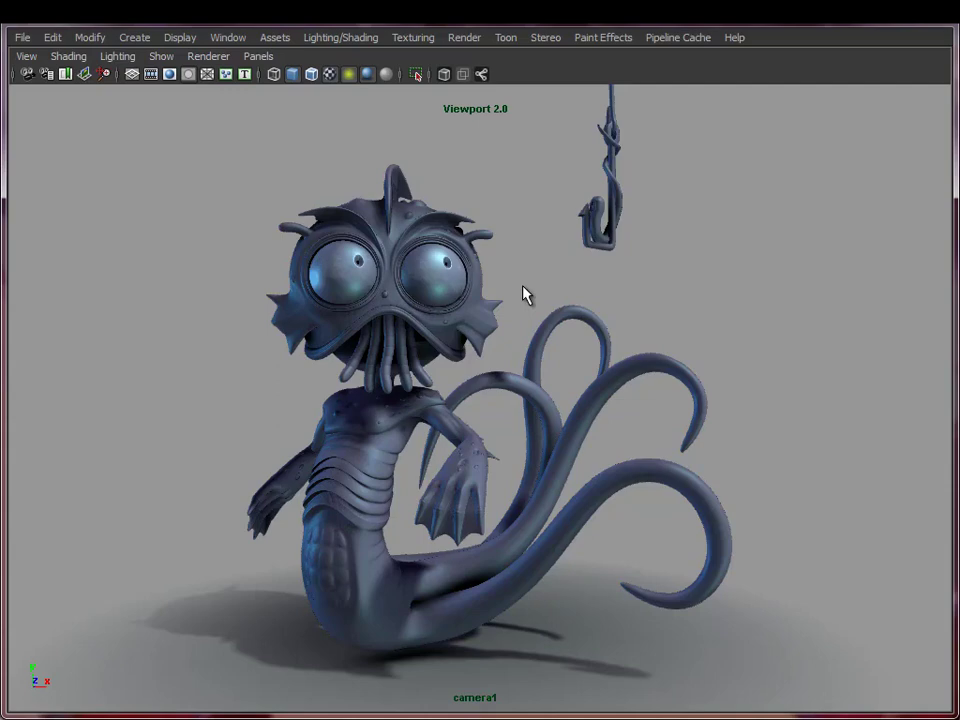
- Set the viewport to Default Quality Rendering, turn off shadows and use the default lighting
{"action": "left_click", "coordinate": [210, 58]}
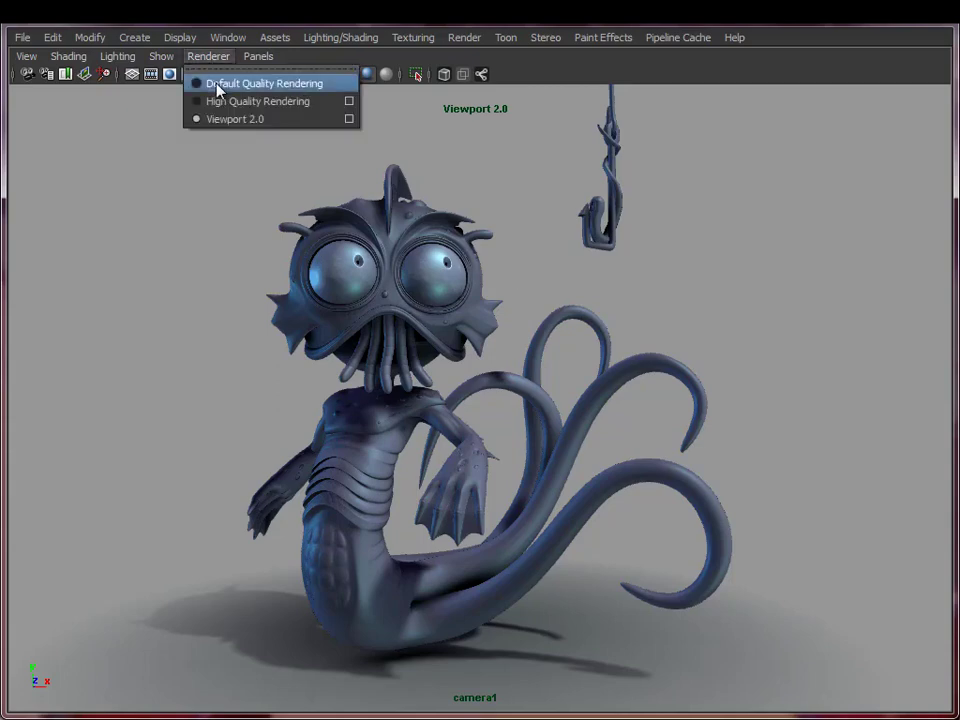
{"action": "left_click", "coordinate": [218, 86]}
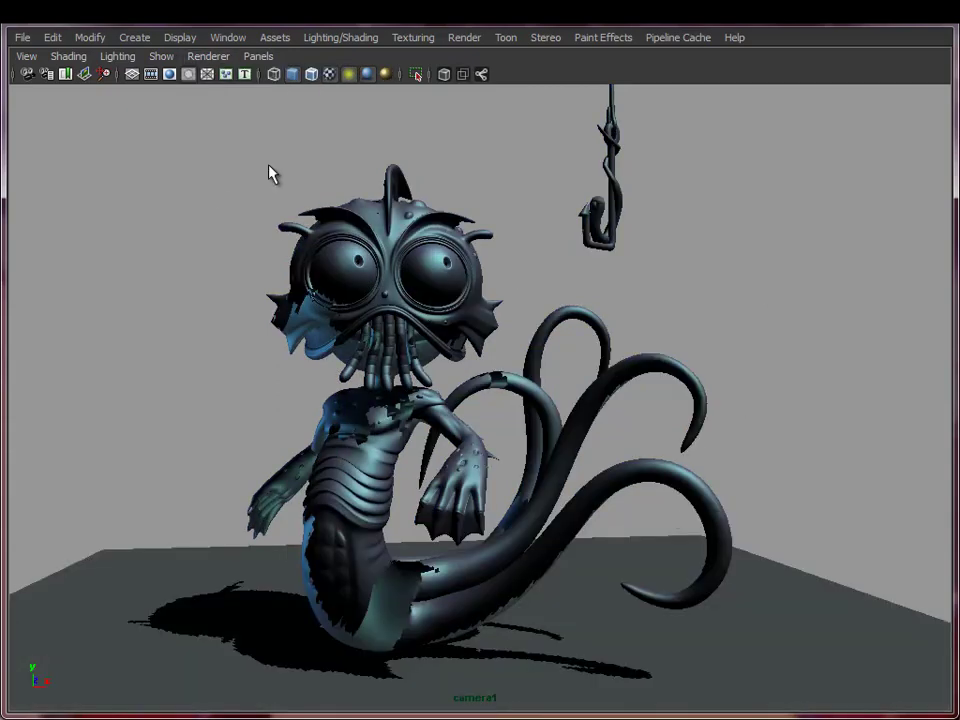
{"action": "left_click", "coordinate": [125, 58]}
{"action": "left_click", "coordinate": [129, 194]}
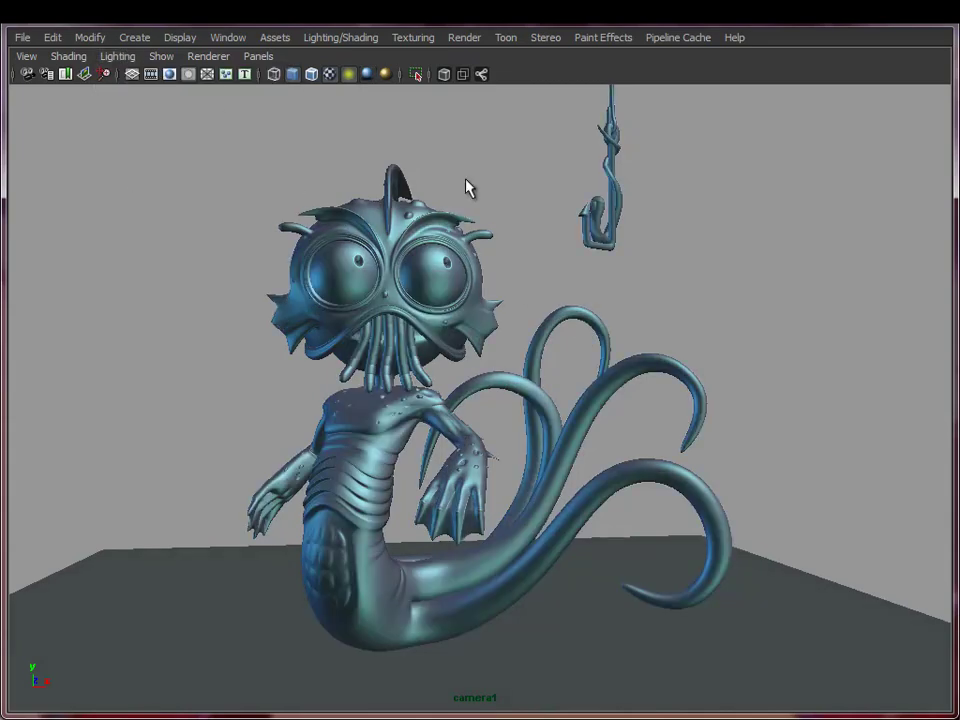
{"action": "left_click", "coordinate": [116, 57]}
{"action": "left_click", "coordinate": [150, 84]}
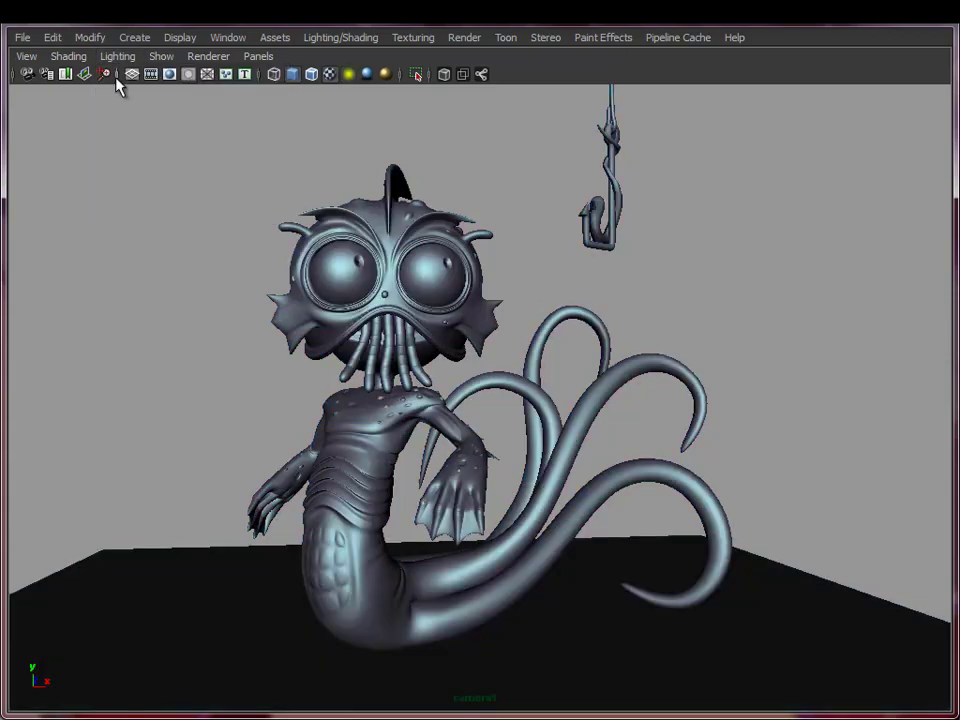
- Look through the persp camera instead of camera1 and delete the ground plane beneath the creature
{"action": "left_click", "coordinate": [258, 56]}
{"action": "mouse_move", "coordinate": [264, 80]}
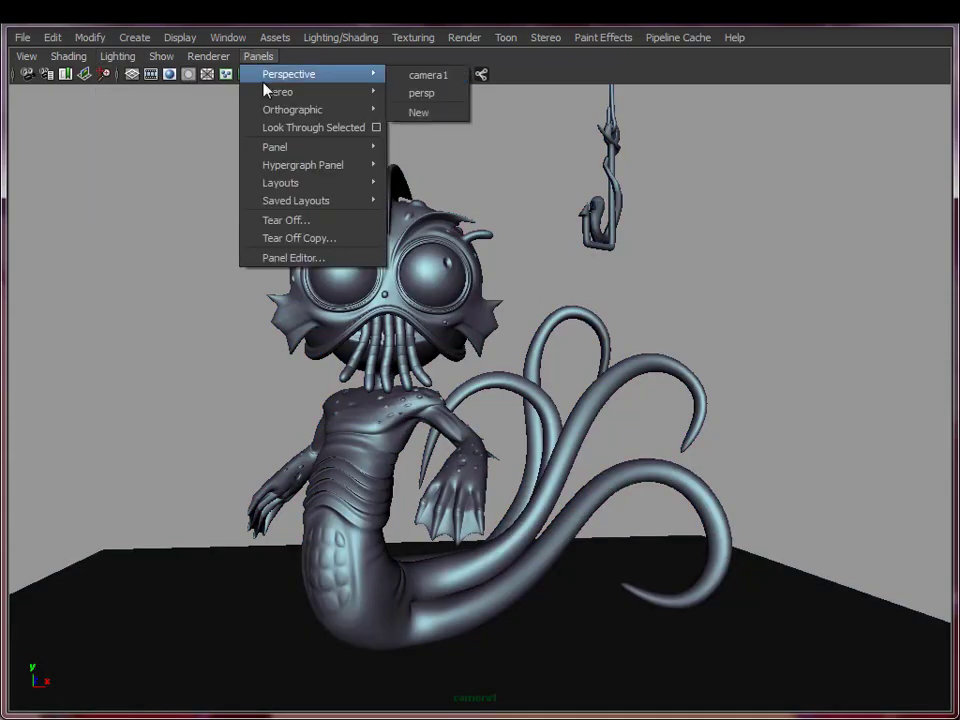
{"action": "left_click", "coordinate": [427, 95]}
{"action": "left_click_drag", "start_coordinate": [484, 377], "coordinate": [735, 544], "text": "alt"}
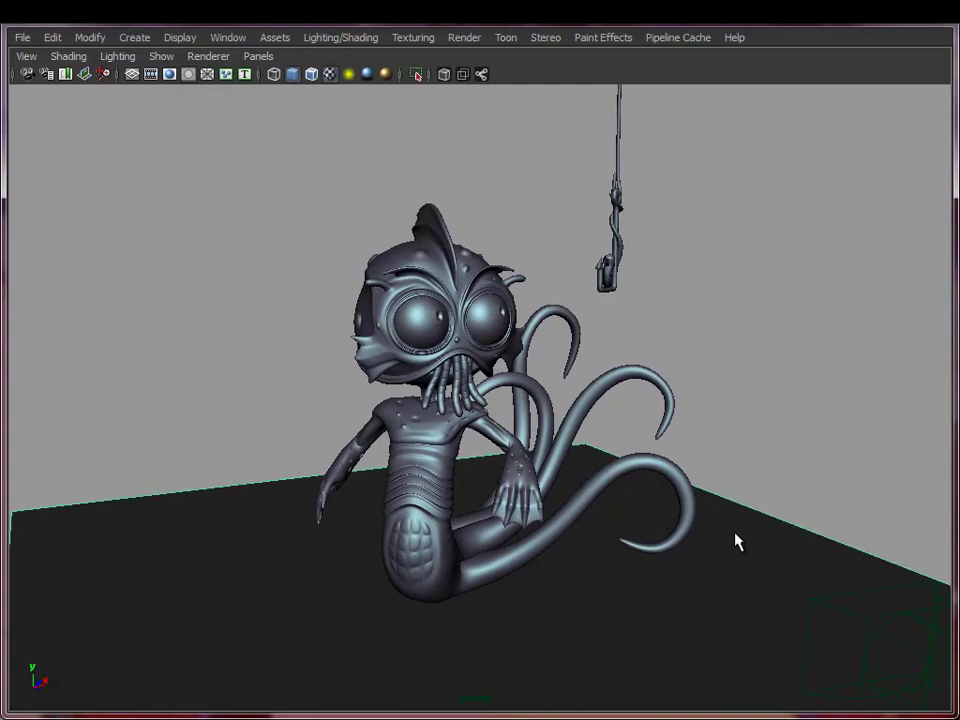
{"action": "key", "text": "Delete"}
- Compare the head mesh with and without smooth preview, leaving it unsmoothed
{"action": "middle_click_drag", "start_coordinate": [408, 357], "coordinate": [399, 360], "text": "alt"}
{"action": "right_click_drag", "start_coordinate": [399, 360], "coordinate": [609, 387], "text": "alt"}
{"action": "left_click_drag", "start_coordinate": [609, 387], "coordinate": [493, 466], "text": "alt"}
{"action": "scroll", "coordinate": [493, 466], "scroll_direction": "up", "scroll_amount": 3}
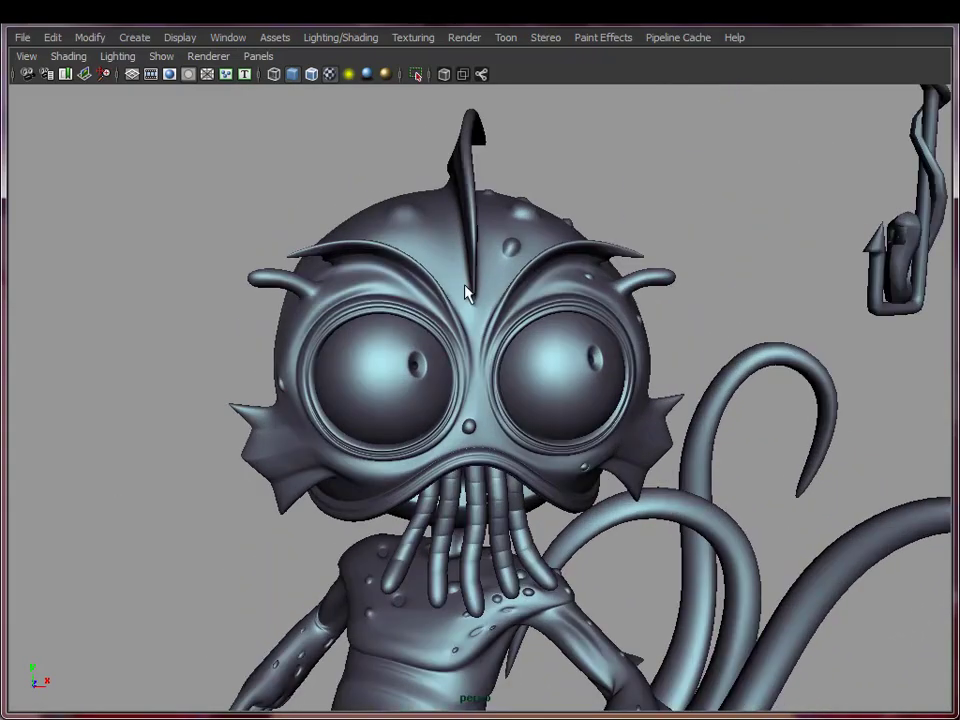
{"action": "left_click", "coordinate": [463, 283]}
{"action": "key", "text": "1"}
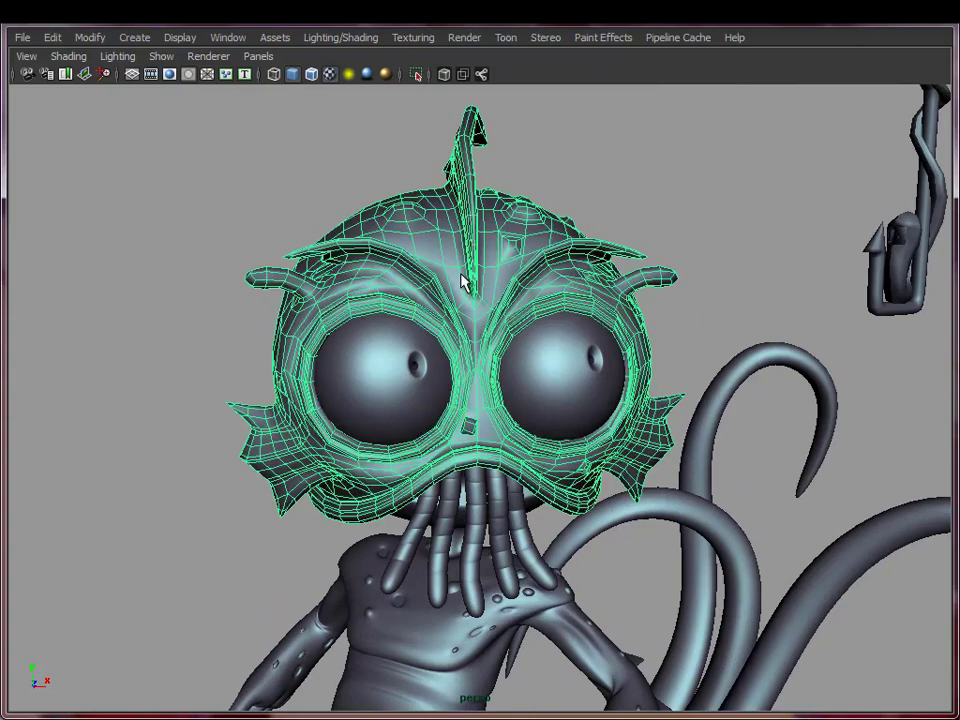
{"action": "key", "text": "3"}
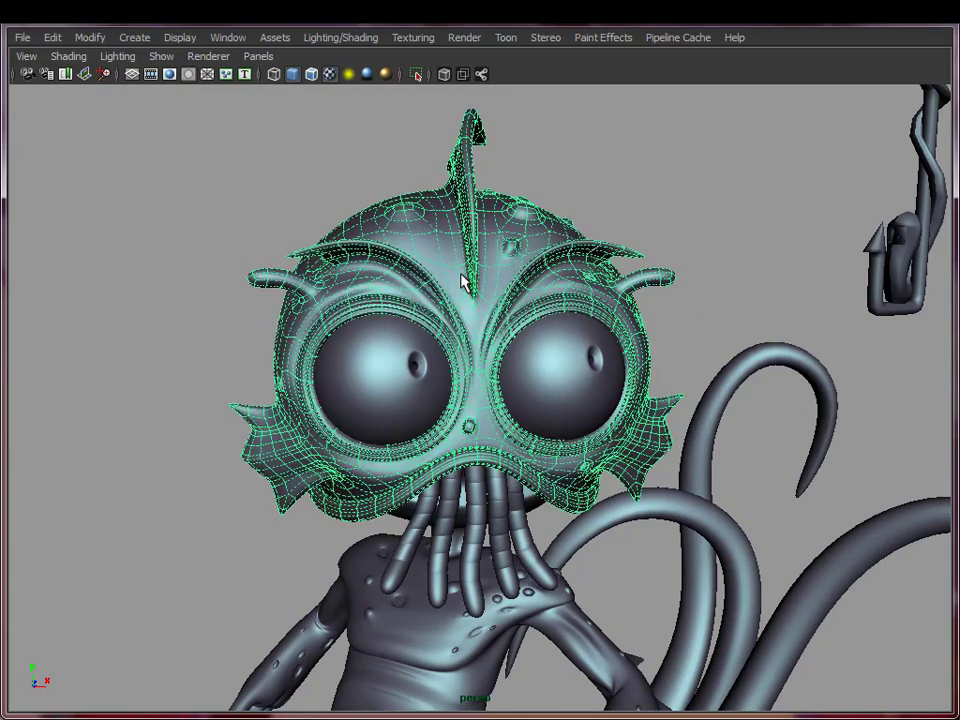
{"action": "key", "text": "1"}
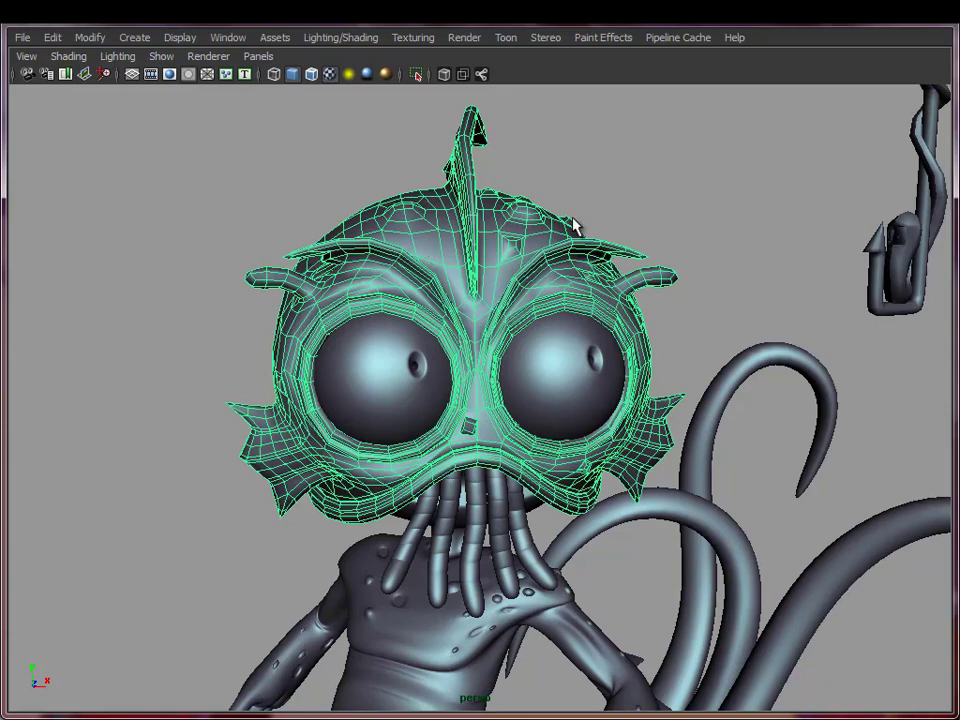
- Assign the existing Checker material to the head mesh
{"action": "left_click", "coordinate": [649, 242]}
{"action": "left_click_drag", "start_coordinate": [784, 414], "coordinate": [639, 369], "text": "alt"}
{"action": "left_click", "coordinate": [470, 265]}
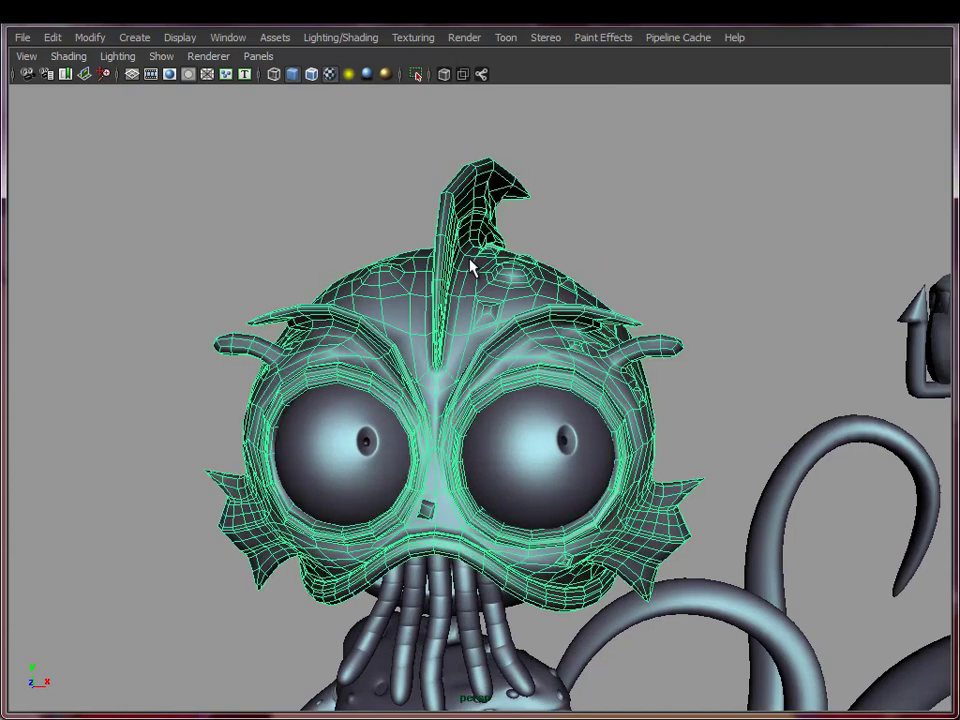
{"action": "right_click", "coordinate": [469, 260]}
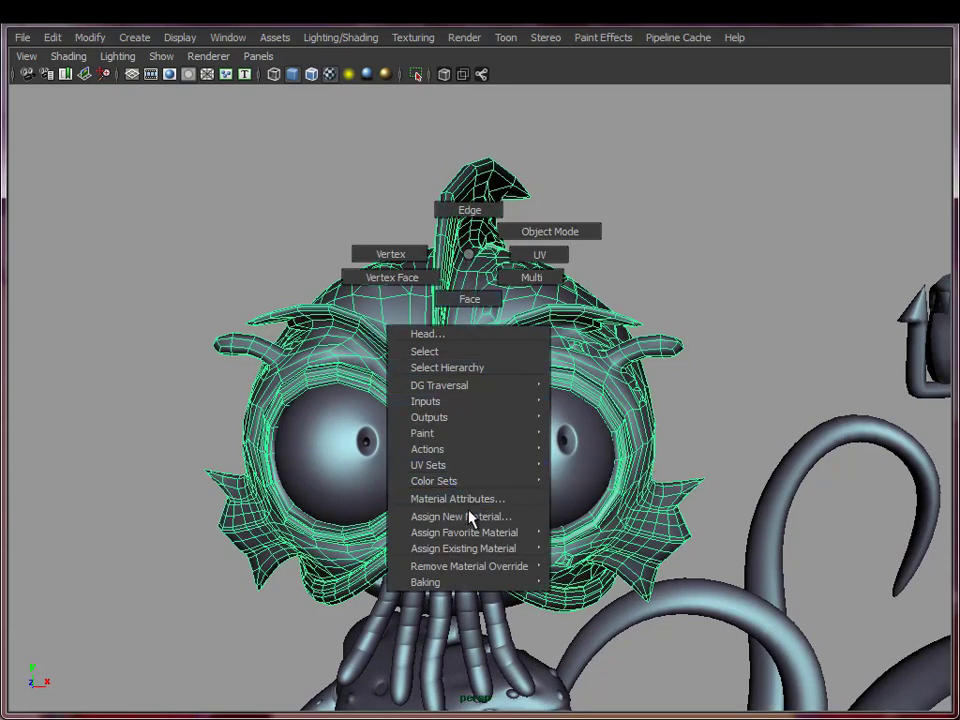
{"action": "mouse_move", "coordinate": [478, 553]}
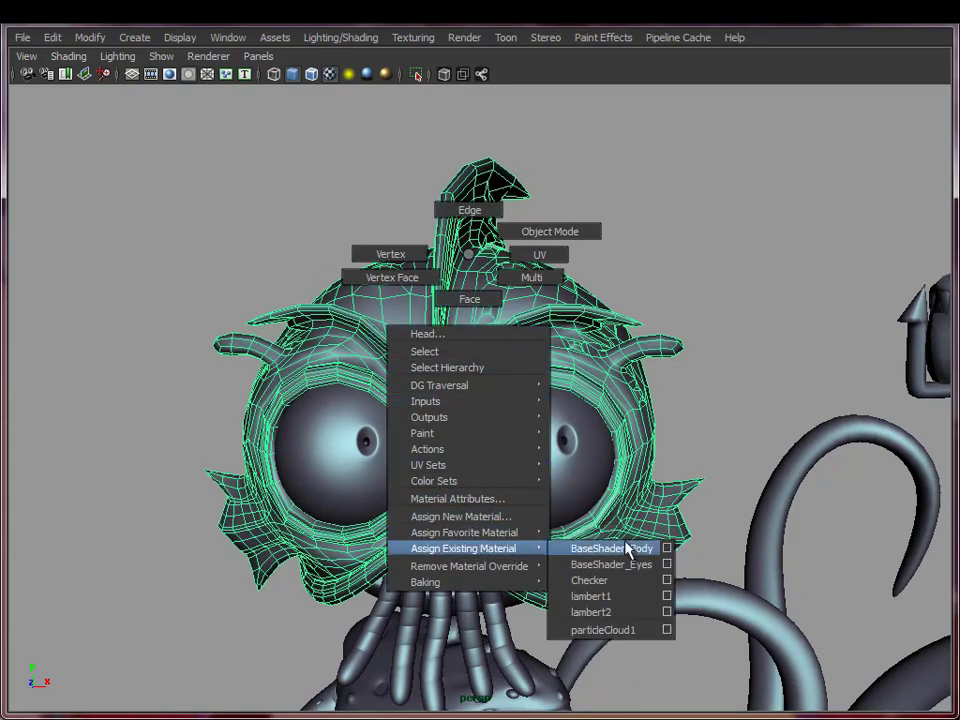
{"action": "left_click", "coordinate": [628, 581]}
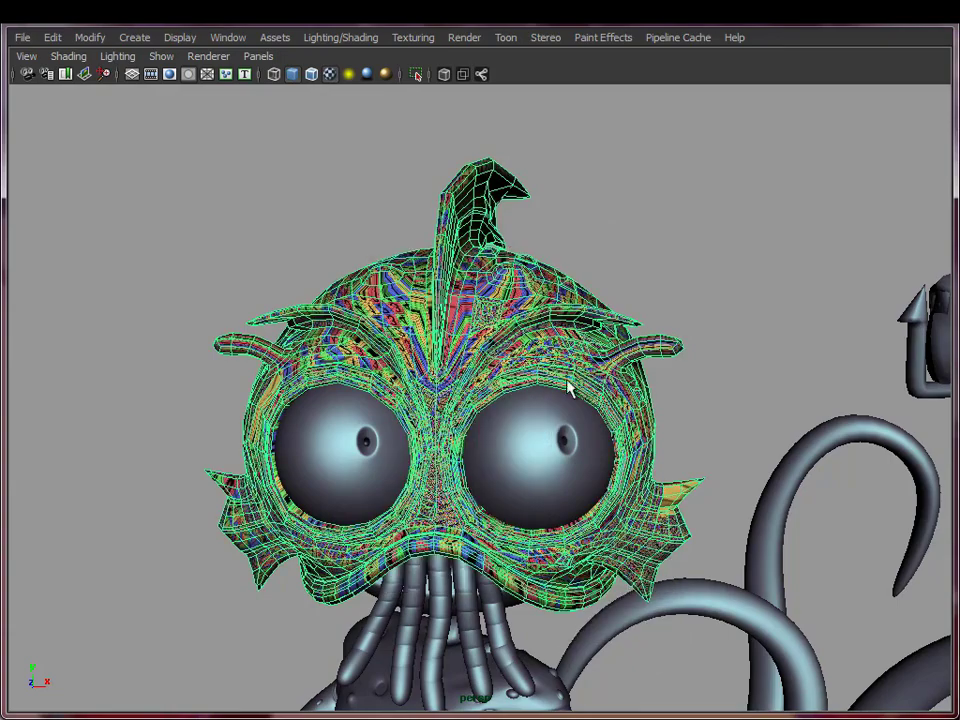
{"action": "left_click_drag", "start_coordinate": [640, 290], "coordinate": [740, 285], "text": "alt"}
{"action": "left_click", "coordinate": [738, 277]}
- Turn on smooth preview for the head and inspect the checker pattern for distortion across its top, side and front
{"action": "left_click_drag", "start_coordinate": [490, 275], "coordinate": [476, 328], "text": "alt"}
{"action": "right_click_drag", "start_coordinate": [476, 328], "coordinate": [686, 331], "text": "alt"}
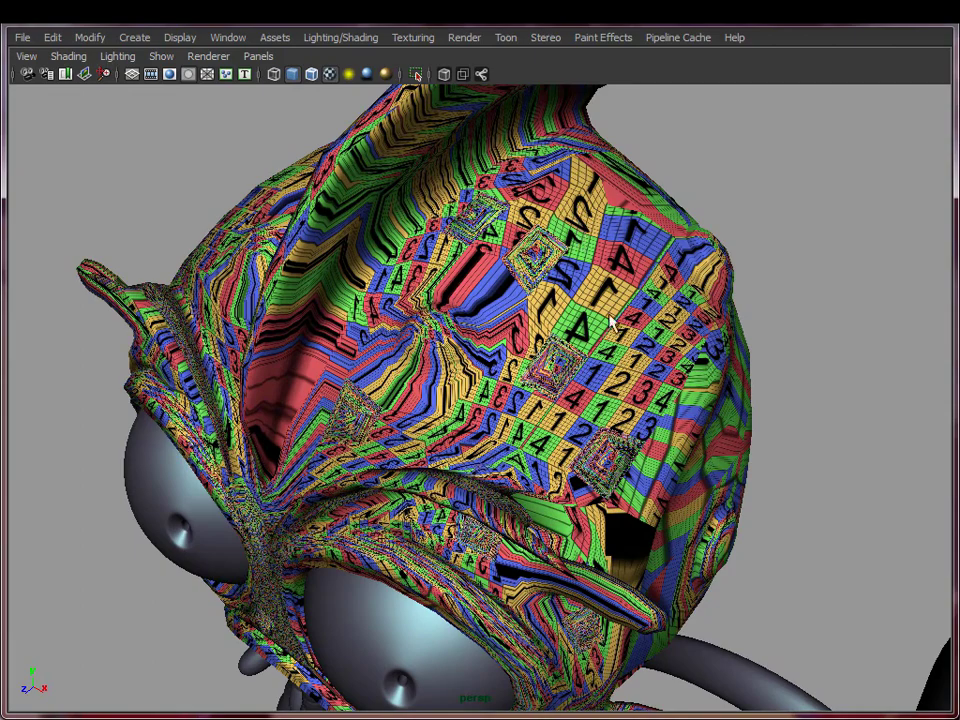
{"action": "left_click", "coordinate": [600, 398]}
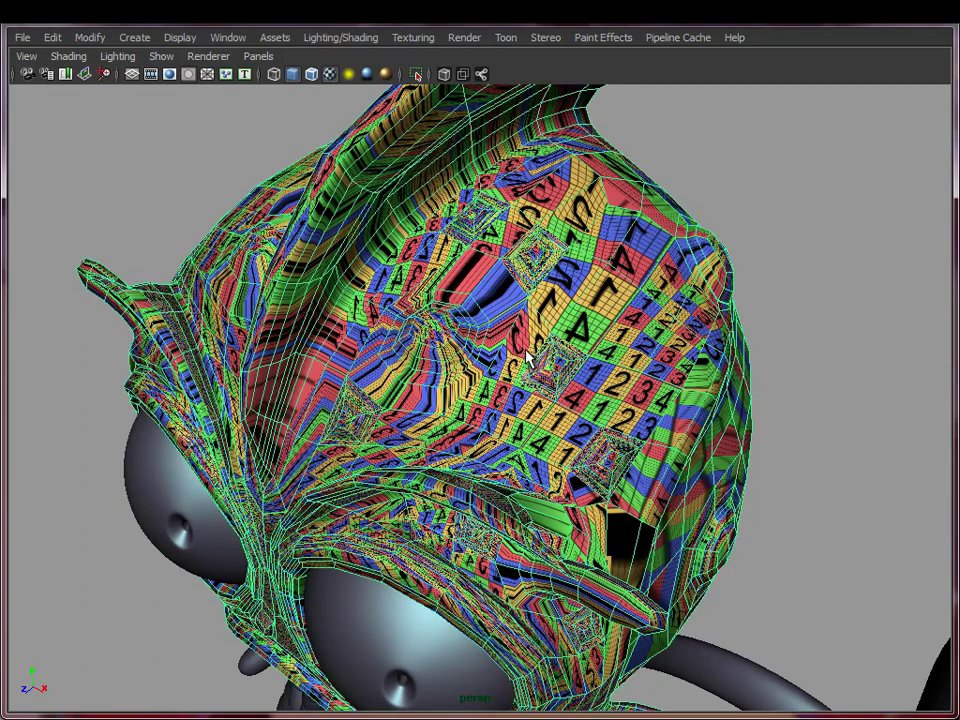
{"action": "key", "text": "3"}
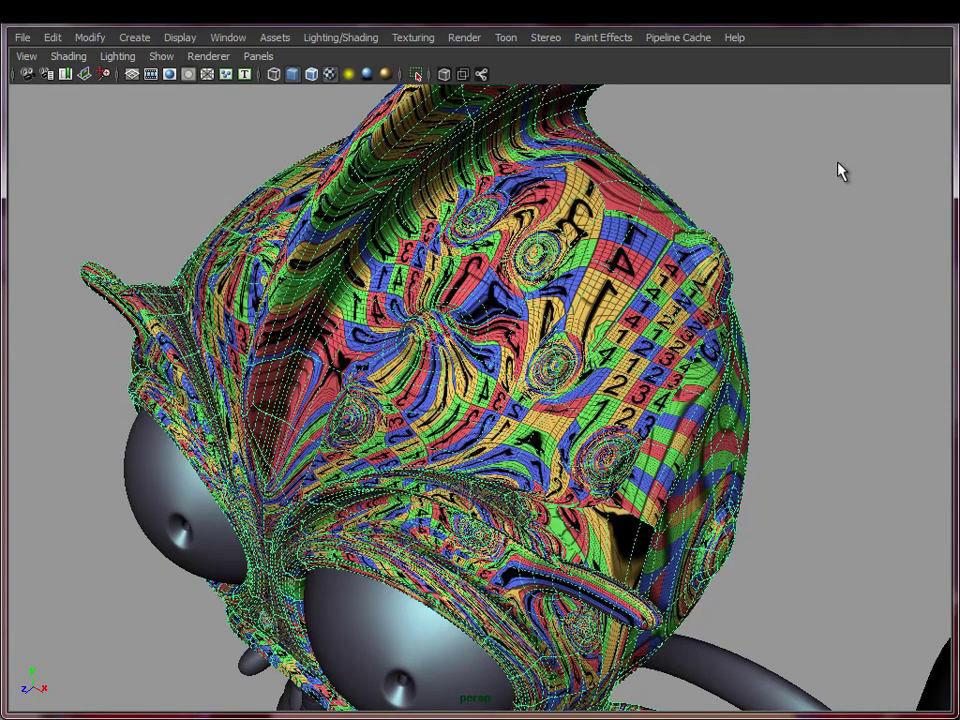
{"action": "left_click", "coordinate": [838, 163]}
{"action": "left_click_drag", "start_coordinate": [739, 444], "coordinate": [574, 450], "text": "alt"}
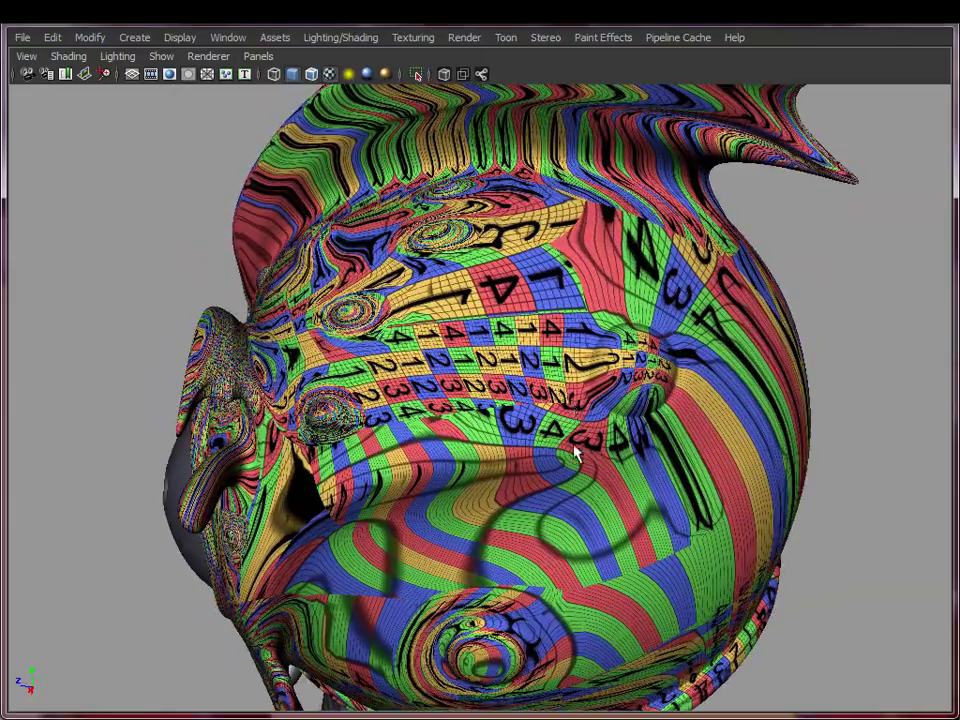
{"action": "left_click_drag", "start_coordinate": [615, 568], "coordinate": [488, 240], "text": "alt"}
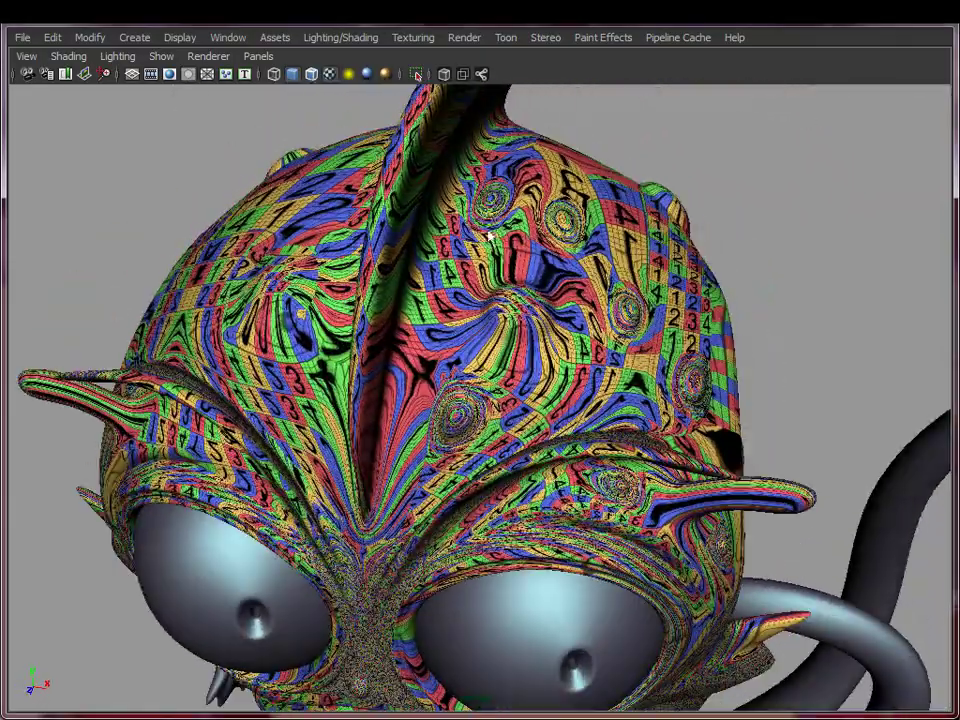
{"action": "left_click_drag", "start_coordinate": [408, 352], "coordinate": [500, 387], "text": "alt"}
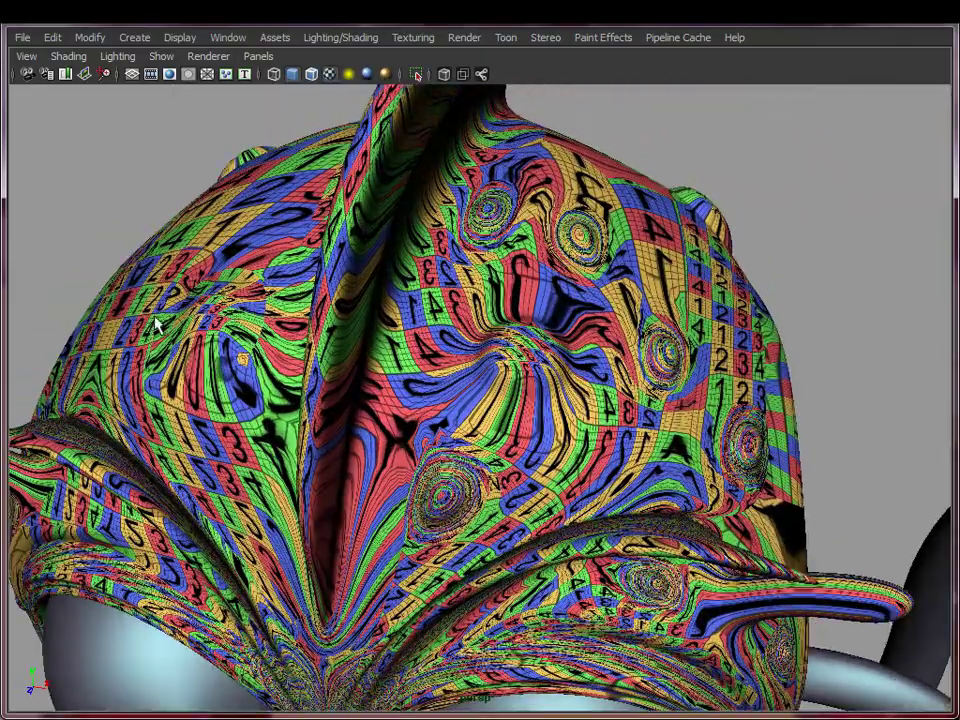
{"action": "left_click_drag", "start_coordinate": [596, 488], "coordinate": [606, 405], "text": "alt"}
{"action": "right_click_drag", "start_coordinate": [590, 412], "coordinate": [370, 424], "text": "alt"}
{"action": "middle_click_drag", "start_coordinate": [456, 441], "coordinate": [451, 377], "text": "alt"}
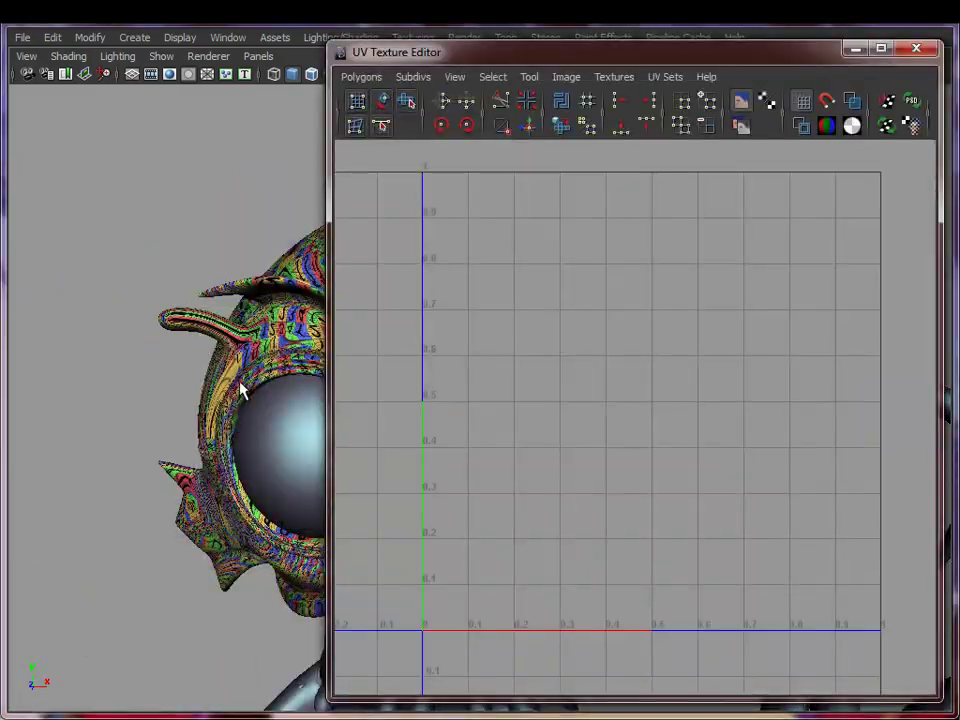
- Examine the head's existing UV layout in the UV Texture Editor and minimise the editor
{"action": "left_click", "coordinate": [248, 346]}
{"action": "right_click_drag", "start_coordinate": [450, 378], "coordinate": [259, 373], "text": "alt"}
{"action": "right_click_drag", "start_coordinate": [570, 436], "coordinate": [430, 432], "text": "alt"}
{"action": "middle_click_drag", "start_coordinate": [641, 483], "coordinate": [557, 407], "text": "alt"}
{"action": "right_click_drag", "start_coordinate": [557, 407], "coordinate": [470, 410], "text": "alt"}
{"action": "middle_click_drag", "start_coordinate": [657, 450], "coordinate": [718, 463], "text": "alt"}
{"action": "right_click_drag", "start_coordinate": [770, 470], "coordinate": [870, 472], "text": "alt"}
{"action": "right_click_drag", "start_coordinate": [470, 388], "coordinate": [718, 364], "text": "alt"}
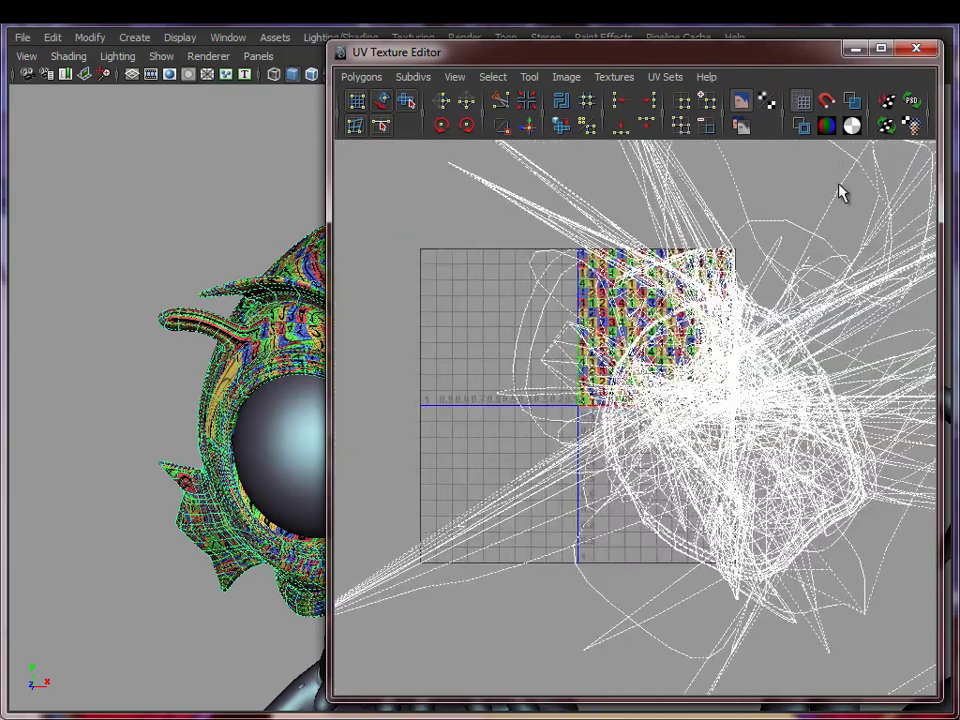
{"action": "left_click", "coordinate": [856, 48]}
- Isolate the head mesh in the viewport and deselect it
{"action": "left_click_drag", "start_coordinate": [714, 242], "coordinate": [621, 236], "text": "alt"}
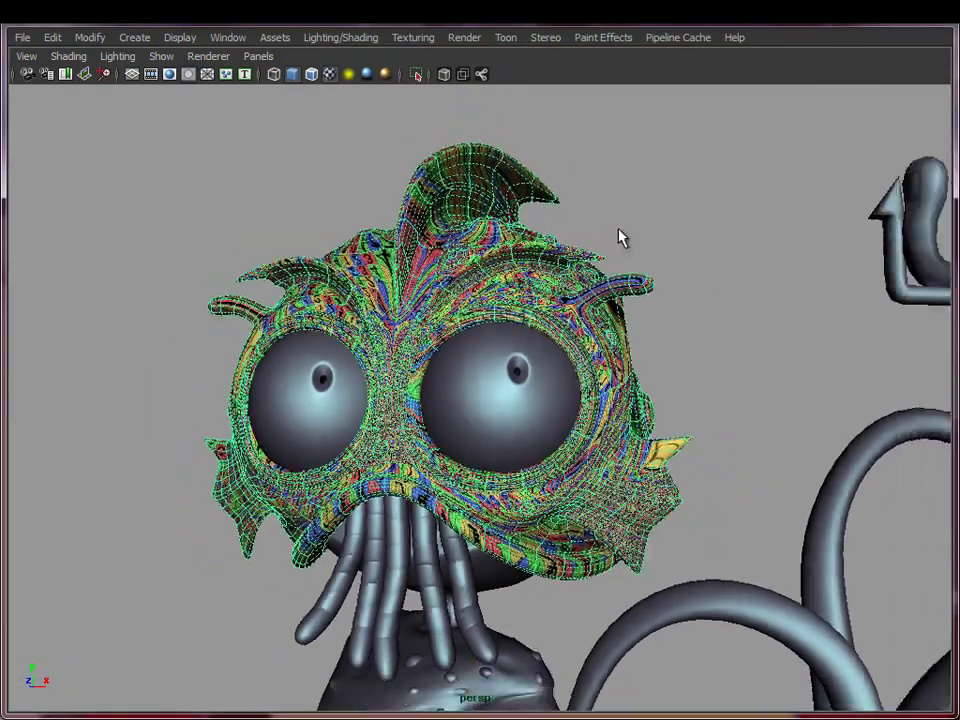
{"action": "left_click", "coordinate": [162, 57]}
{"action": "mouse_move", "coordinate": [244, 85]}
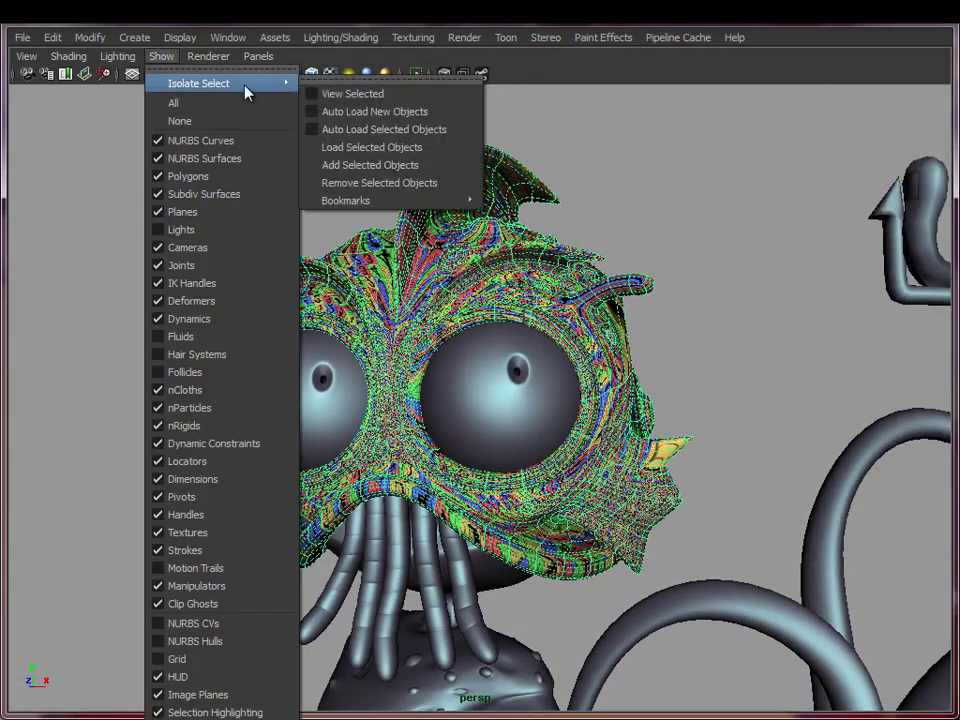
{"action": "left_click", "coordinate": [362, 94]}
{"action": "left_click_drag", "start_coordinate": [612, 402], "coordinate": [660, 390], "text": "alt"}
{"action": "left_click", "coordinate": [718, 450]}
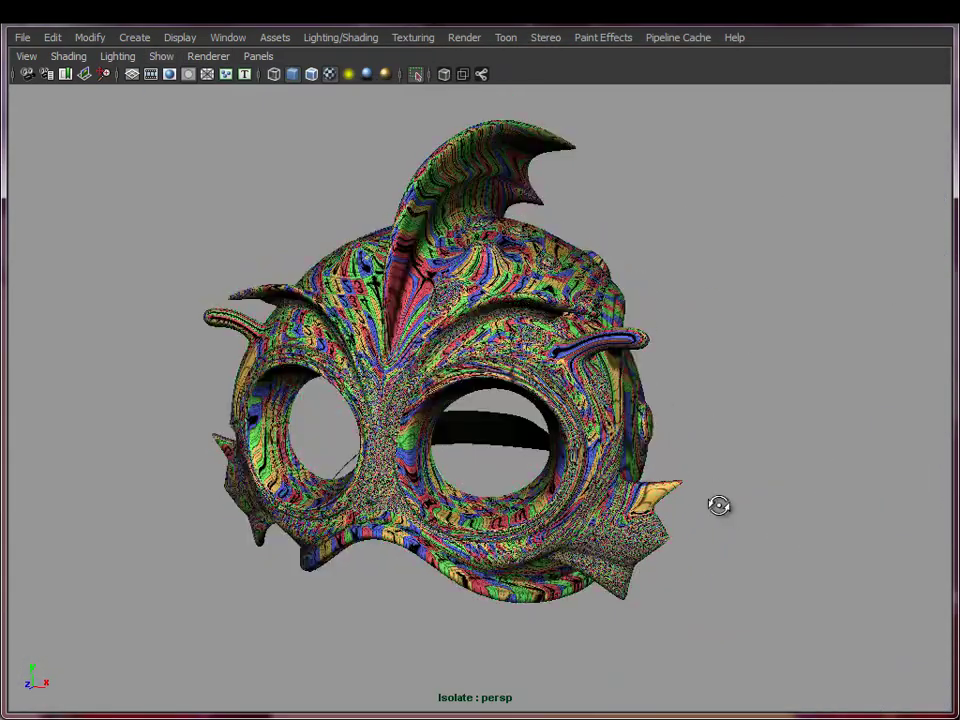
- Inspect the isolated head from the front and side, and turn off its smooth preview
{"action": "left_click_drag", "start_coordinate": [720, 506], "coordinate": [549, 456], "text": "alt"}
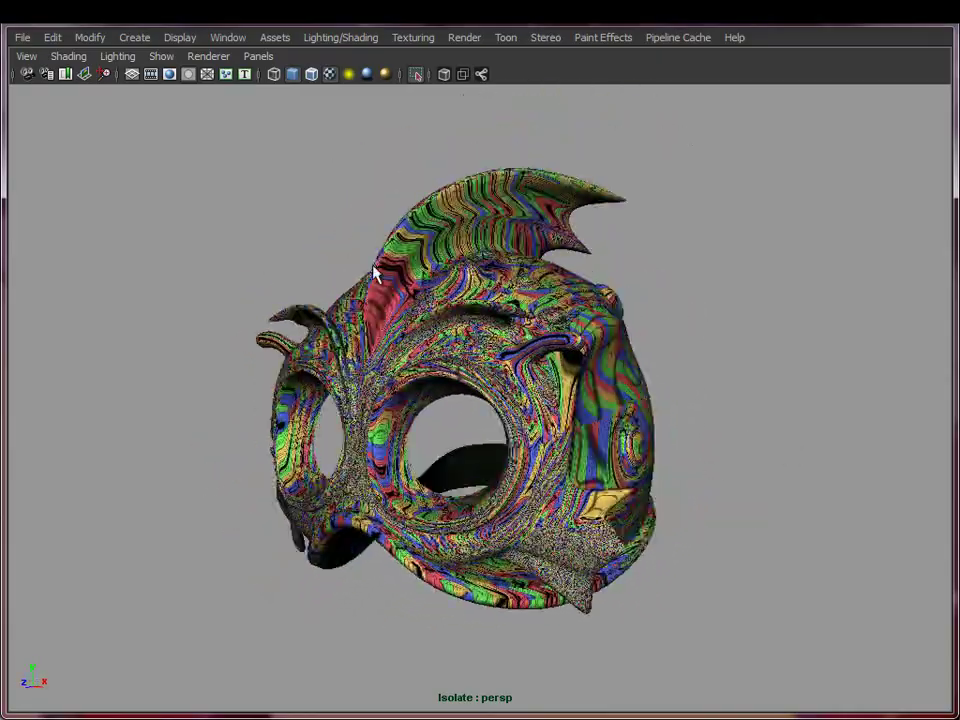
{"action": "left_click_drag", "start_coordinate": [375, 274], "coordinate": [686, 523], "text": "alt"}
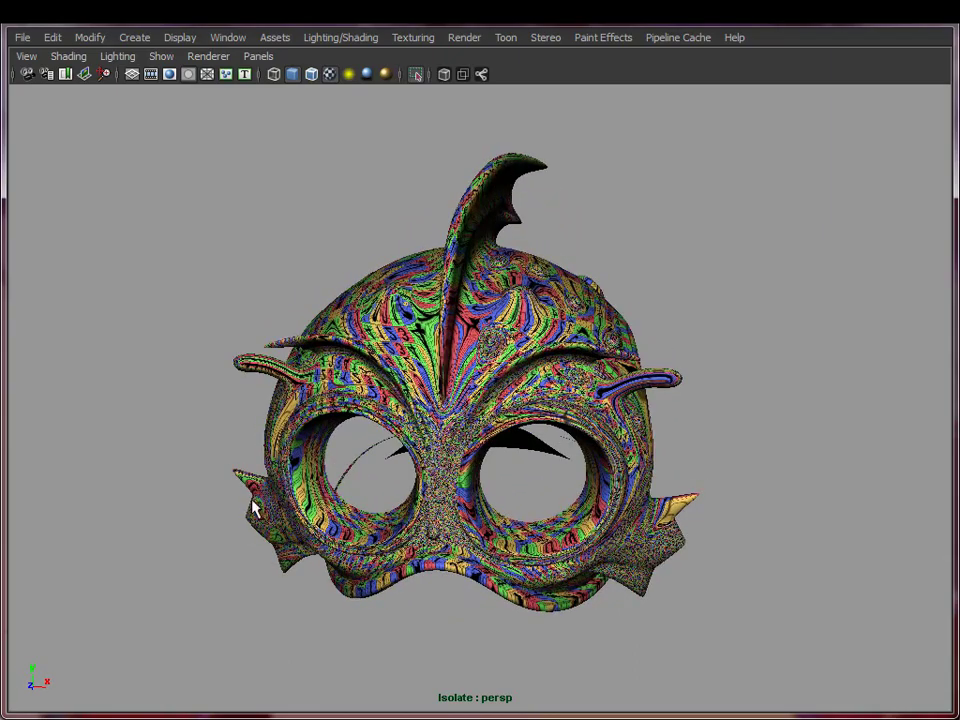
{"action": "left_click_drag", "start_coordinate": [606, 574], "coordinate": [553, 422], "text": "alt"}
{"action": "left_click", "coordinate": [505, 374]}
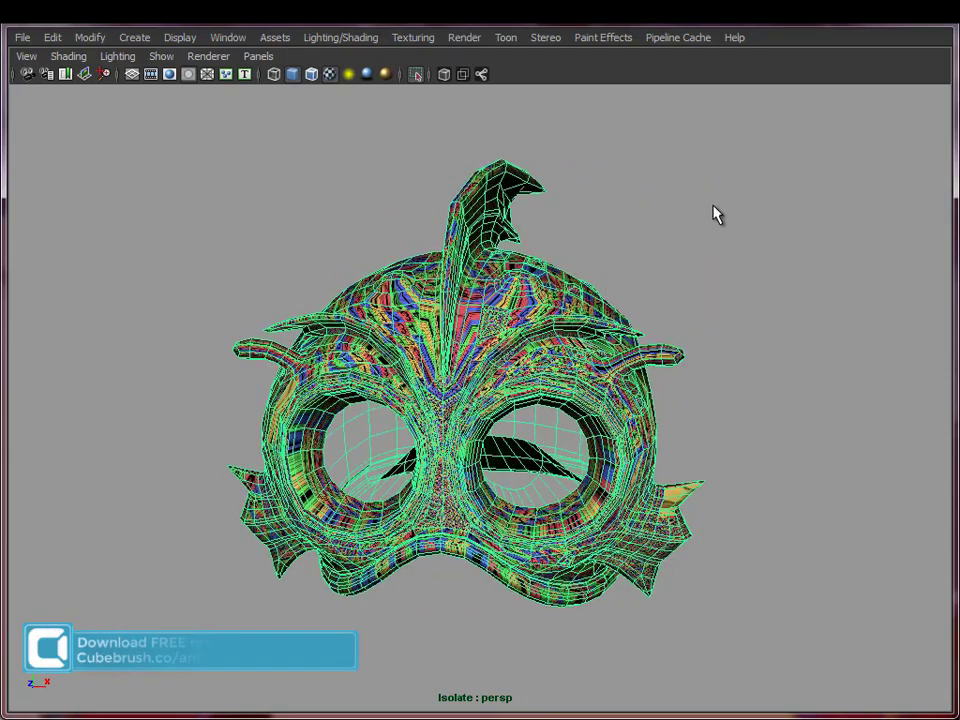
{"action": "left_click", "coordinate": [716, 525]}
{"action": "left_click_drag", "start_coordinate": [716, 525], "coordinate": [624, 503], "text": "alt"}
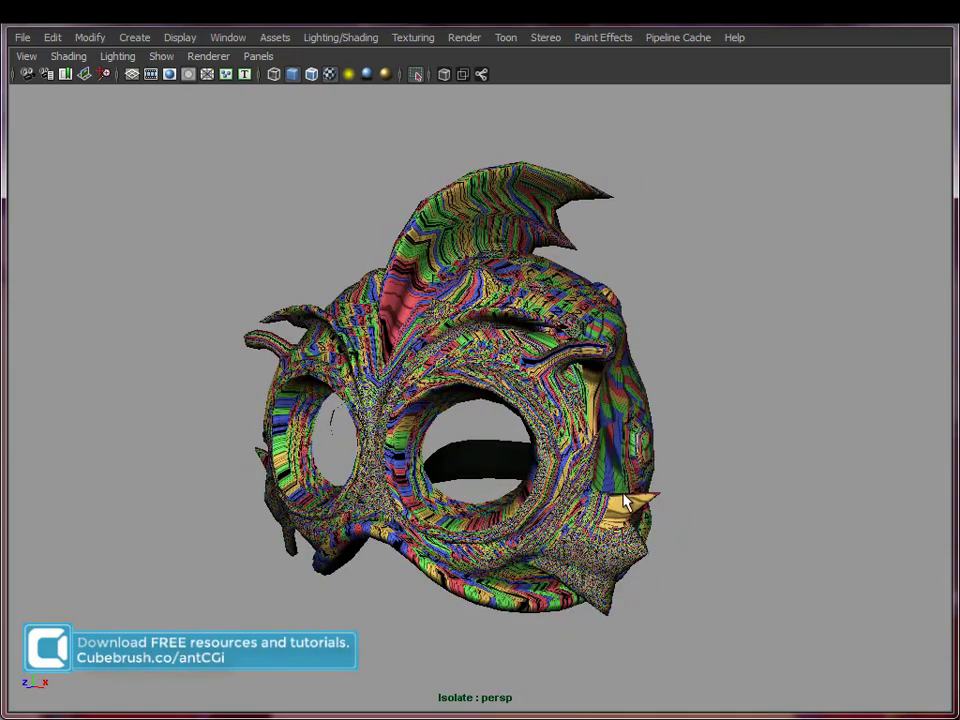
- Turn off isolation to show the whole creature again and deselect the head
{"action": "left_click", "coordinate": [611, 401]}
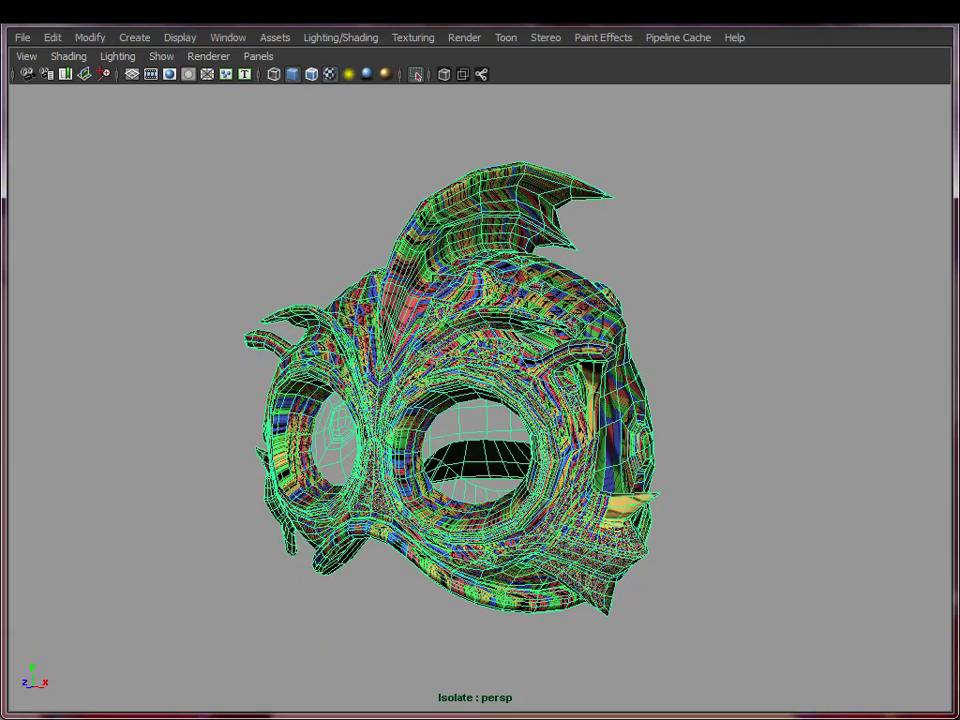
{"action": "left_click", "coordinate": [416, 75]}
{"action": "right_click_drag", "start_coordinate": [605, 300], "coordinate": [549, 313], "text": "alt"}
{"action": "right_click_drag", "start_coordinate": [715, 406], "coordinate": [455, 495], "text": "alt"}
{"action": "middle_click_drag", "start_coordinate": [455, 495], "coordinate": [437, 380], "text": "alt"}
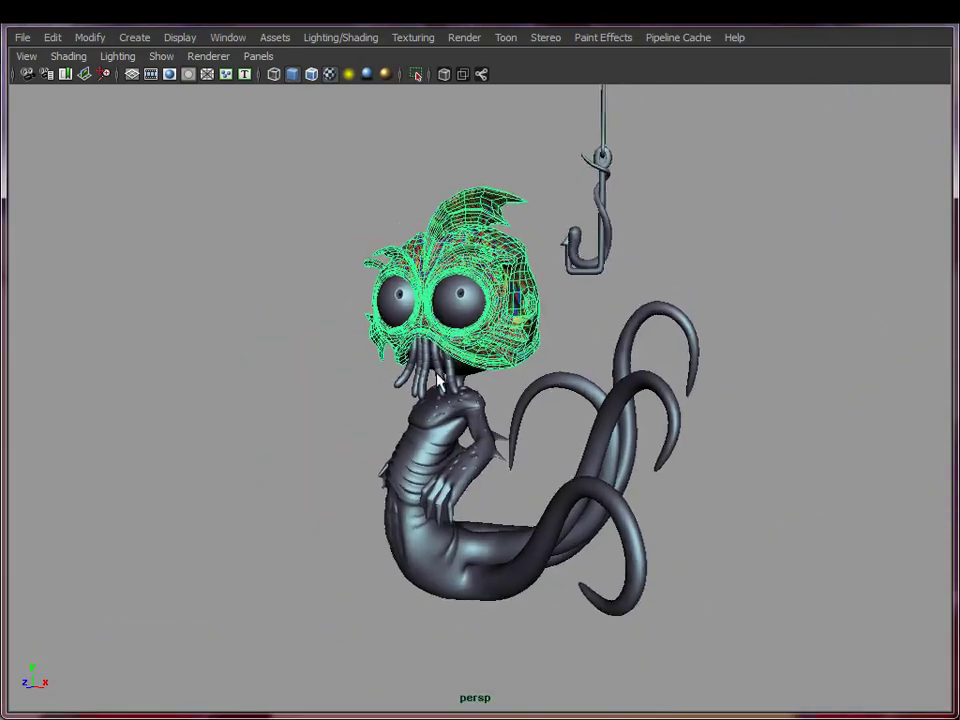
{"action": "left_click_drag", "start_coordinate": [437, 380], "coordinate": [525, 397], "text": "alt"}
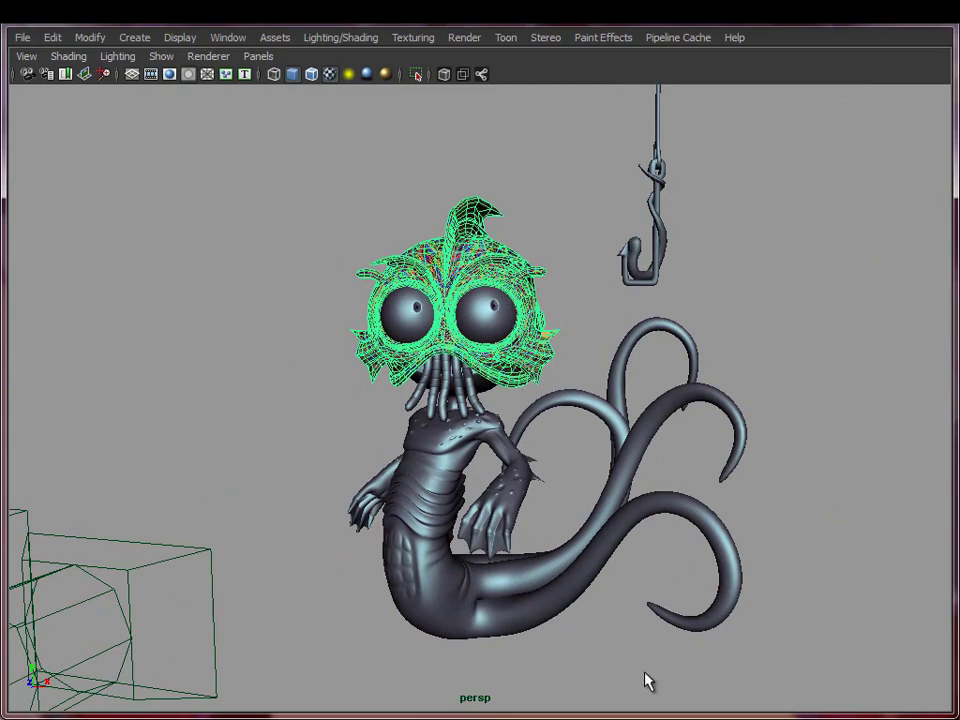
{"action": "left_click", "coordinate": [196, 240]}
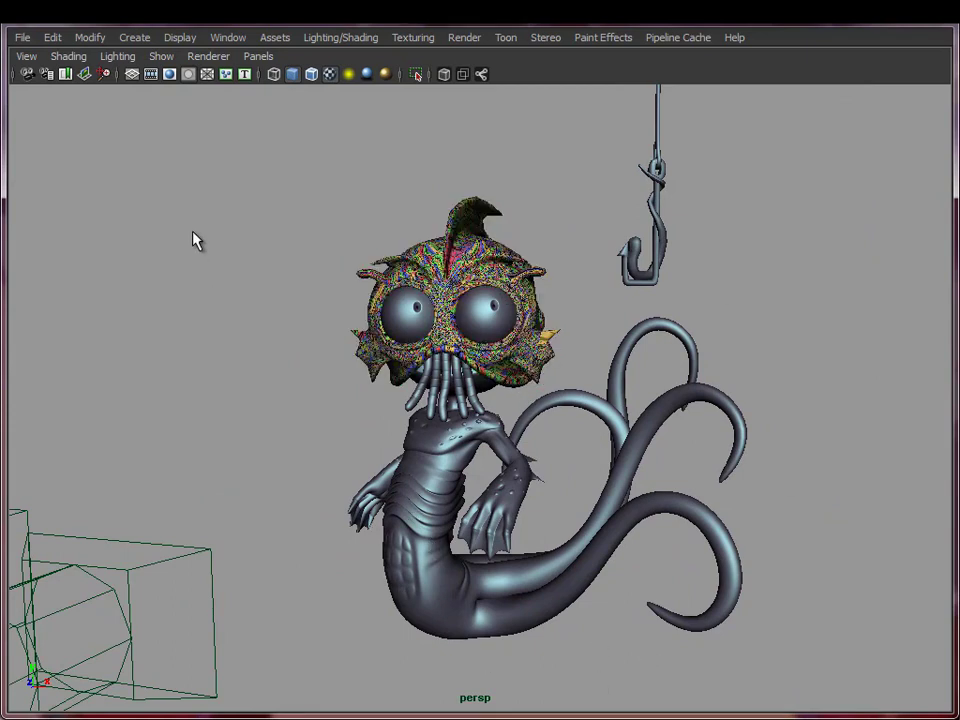
- Select the body, head and mouth tentacles in turn to check how the creature is divided into meshes
{"action": "left_click", "coordinate": [426, 529]}
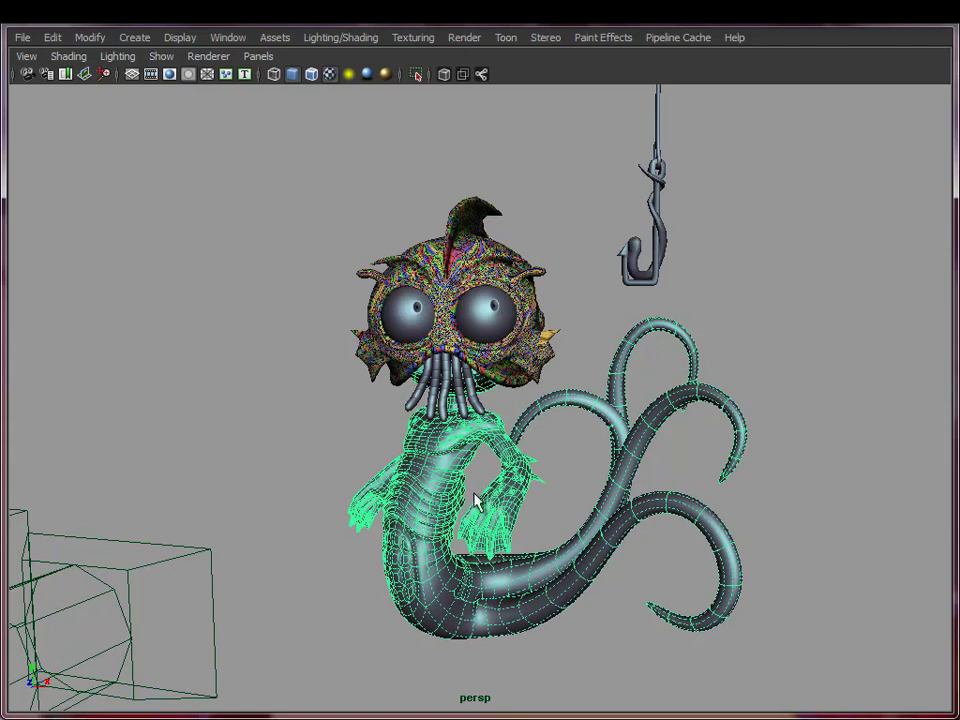
{"action": "left_click", "coordinate": [483, 243]}
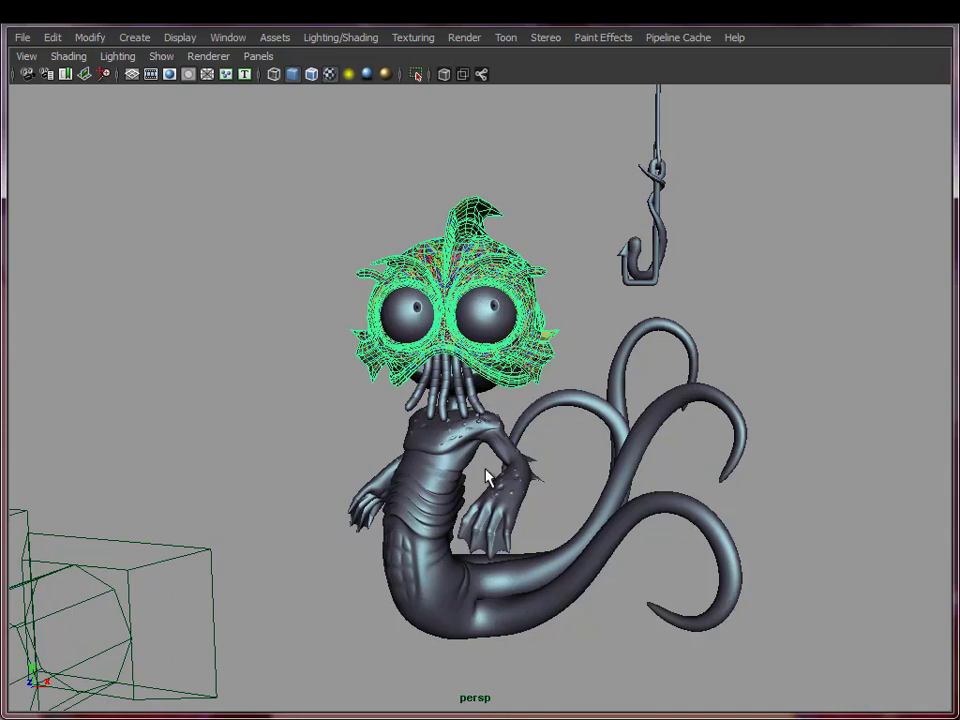
{"action": "left_click", "coordinate": [440, 402]}
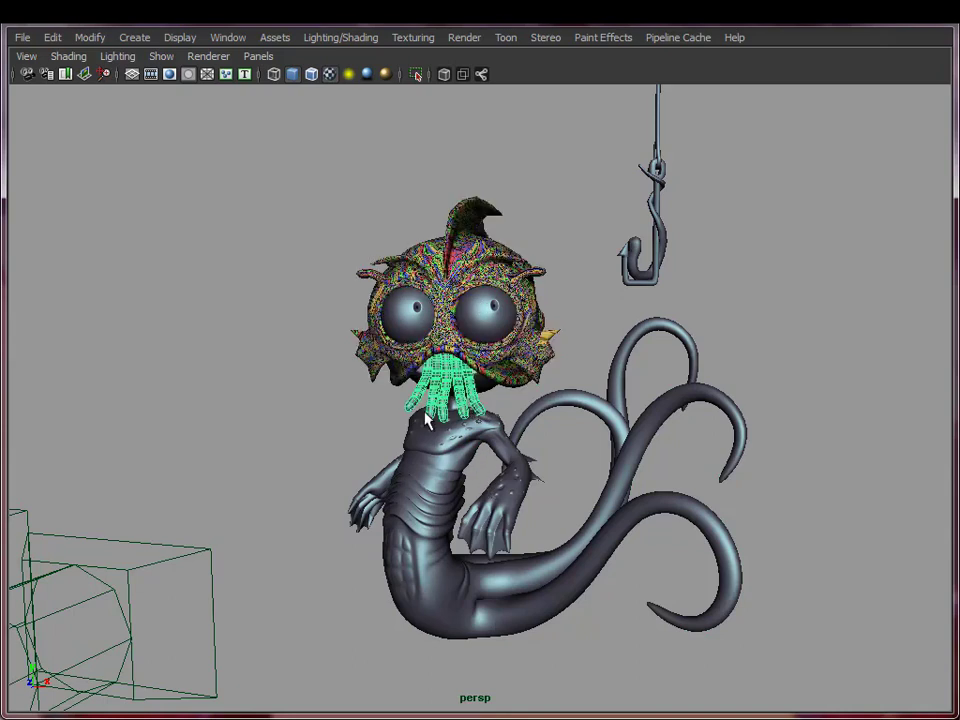
{"action": "left_click", "coordinate": [455, 473]}
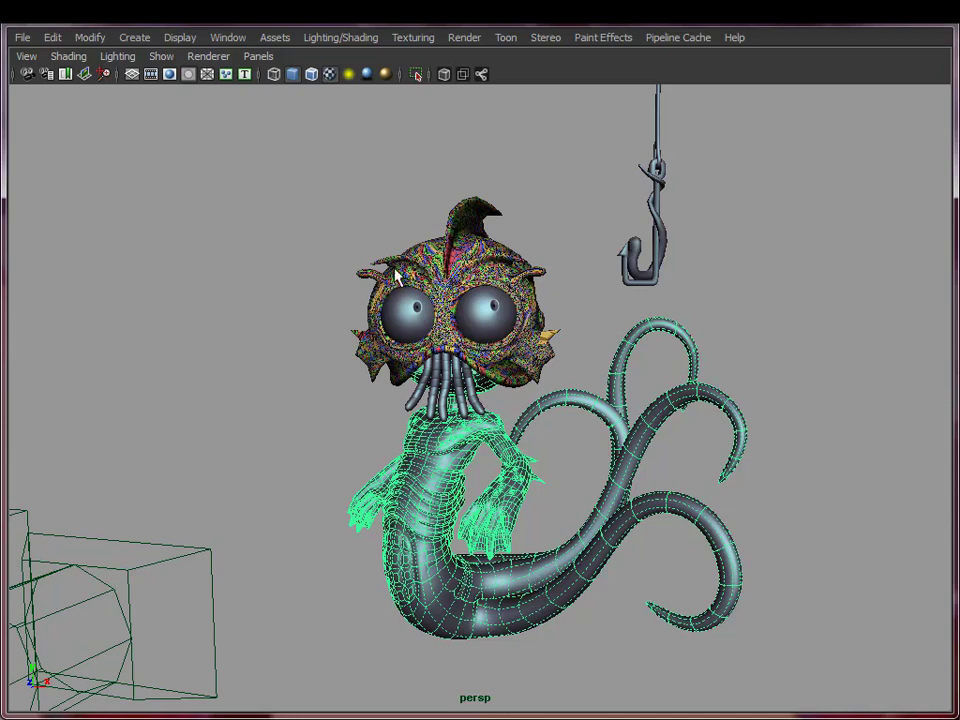
- Isolate the head mesh again, frame it in the viewport and deselect it
{"action": "left_click", "coordinate": [490, 248]}
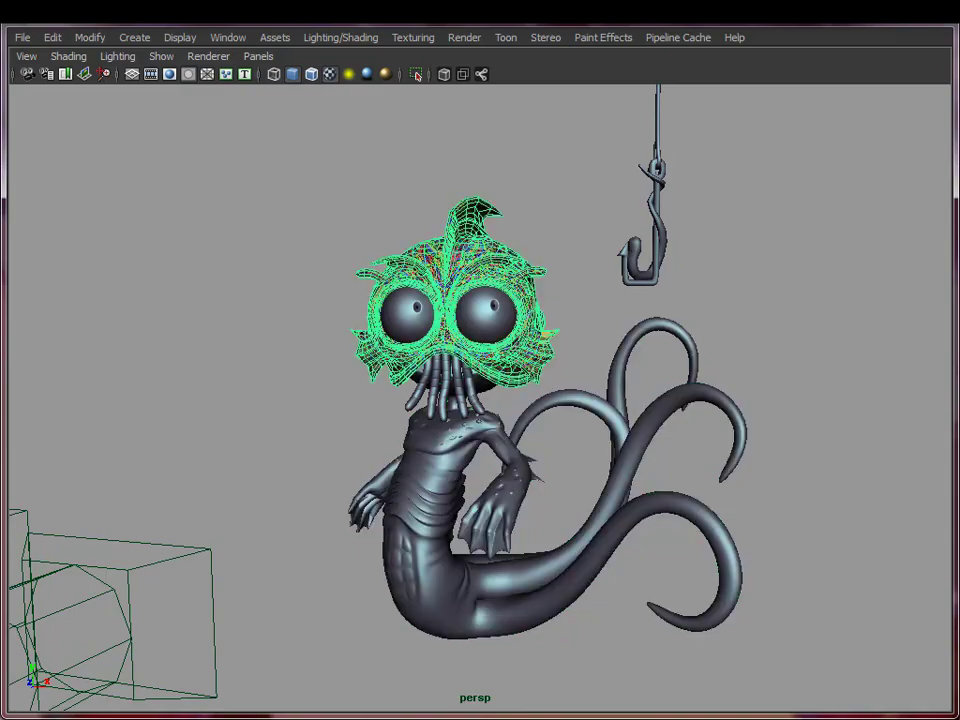
{"action": "key", "text": "ctrl+1"}
{"action": "key", "text": "f"}
{"action": "left_click", "coordinate": [806, 484]}
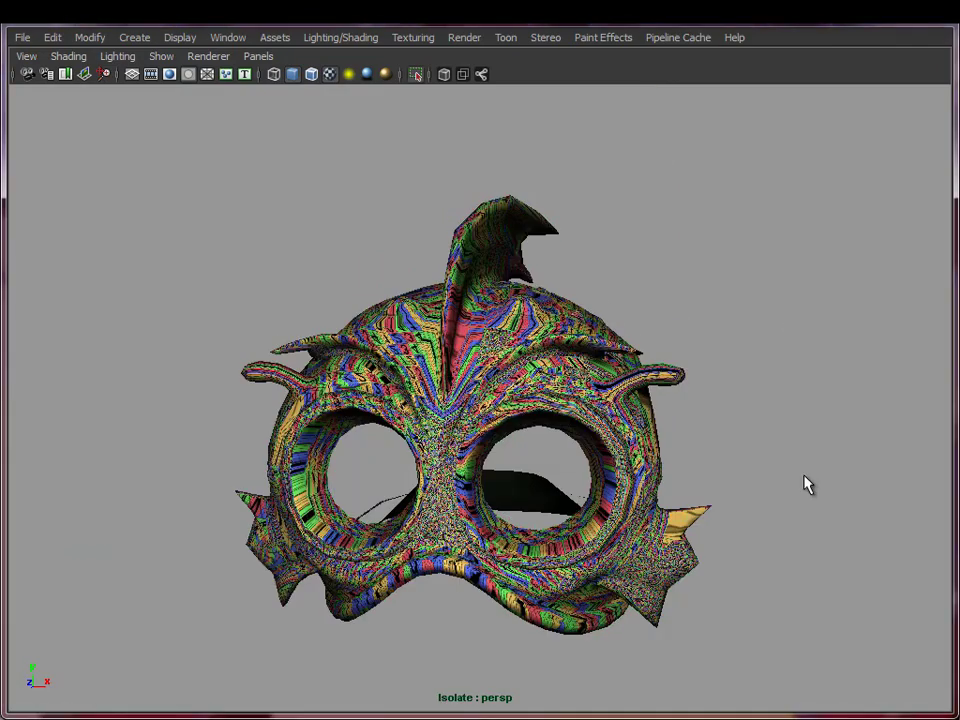
- Select the isolated head and inspect its topology and checker distortion from the front and sides
{"action": "left_click_drag", "start_coordinate": [806, 484], "coordinate": [601, 397], "text": "alt"}
{"action": "left_click", "coordinate": [456, 377]}
{"action": "left_click_drag", "start_coordinate": [456, 377], "coordinate": [673, 432], "text": "alt"}
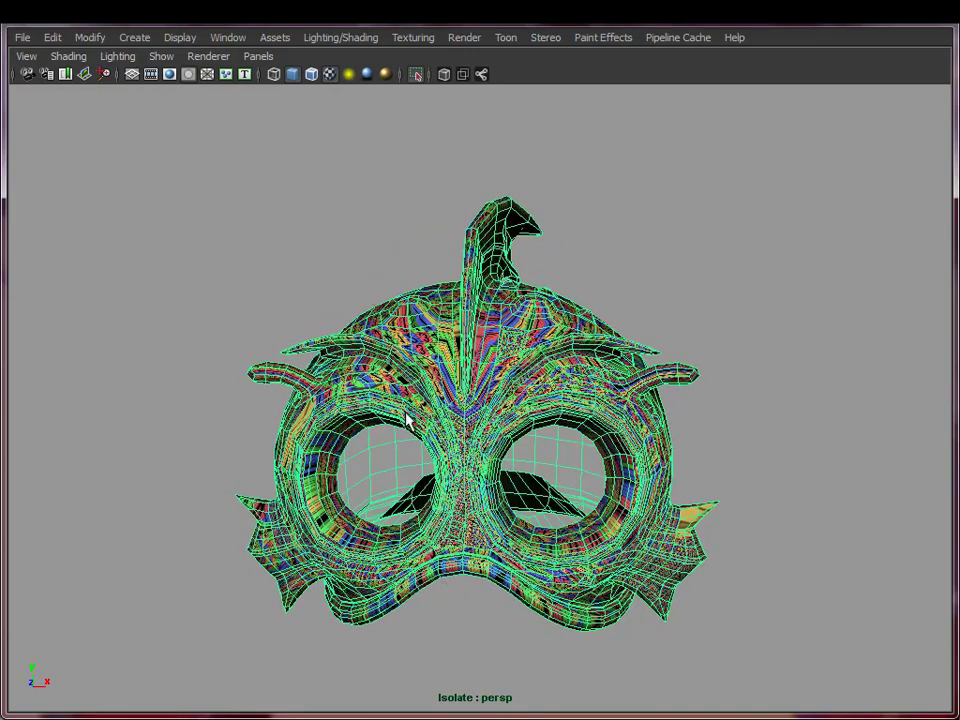
{"action": "left_click_drag", "start_coordinate": [407, 422], "coordinate": [392, 219], "text": "alt"}
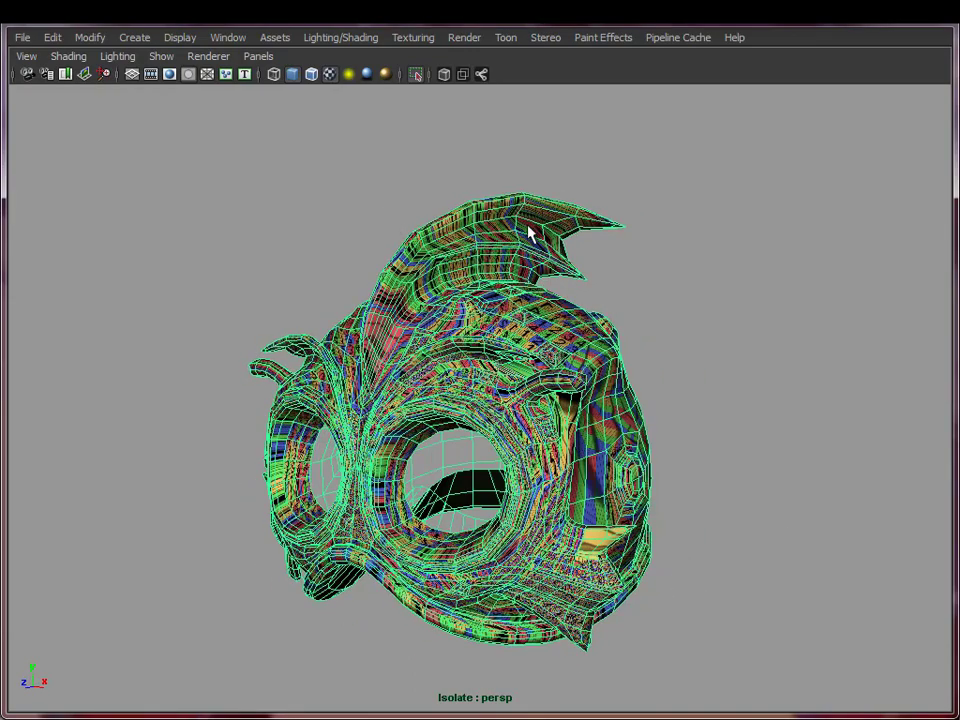
{"action": "left_click_drag", "start_coordinate": [467, 415], "coordinate": [580, 390], "text": "alt"}
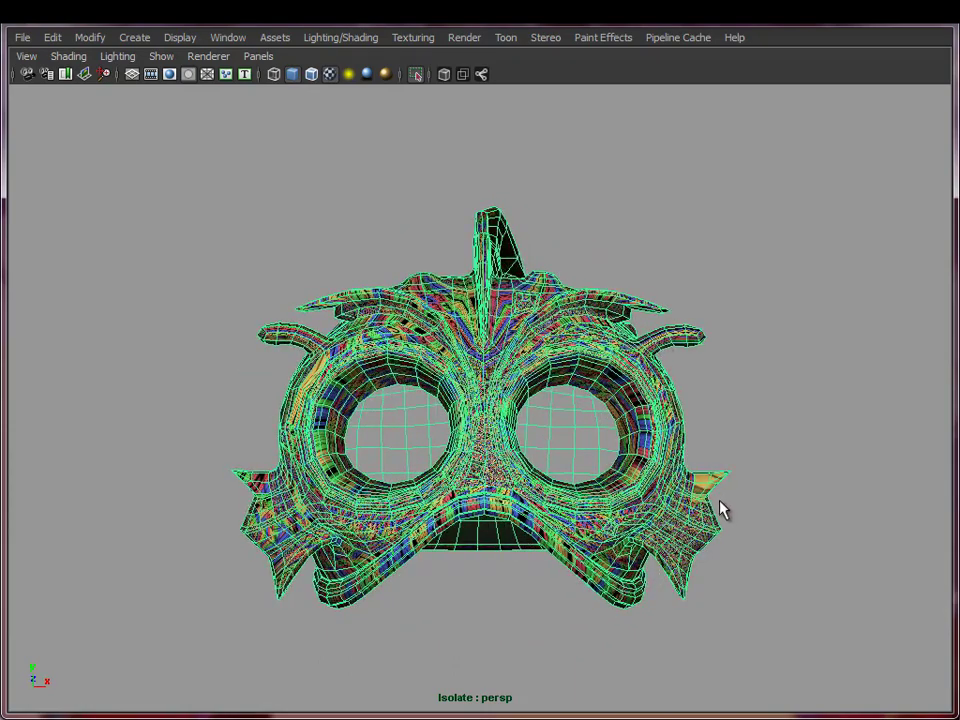
{"action": "left_click_drag", "start_coordinate": [727, 405], "coordinate": [665, 428], "text": "alt"}
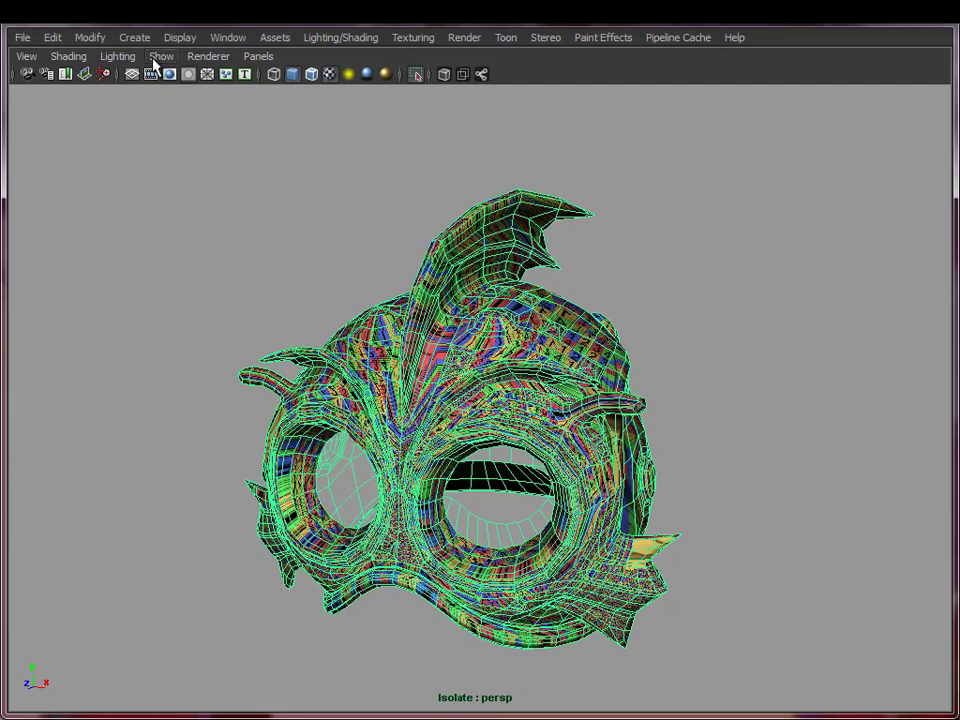
- Display the head with the default material instead of the checker texture, keeping the head selected
{"action": "left_click", "coordinate": [68, 57]}
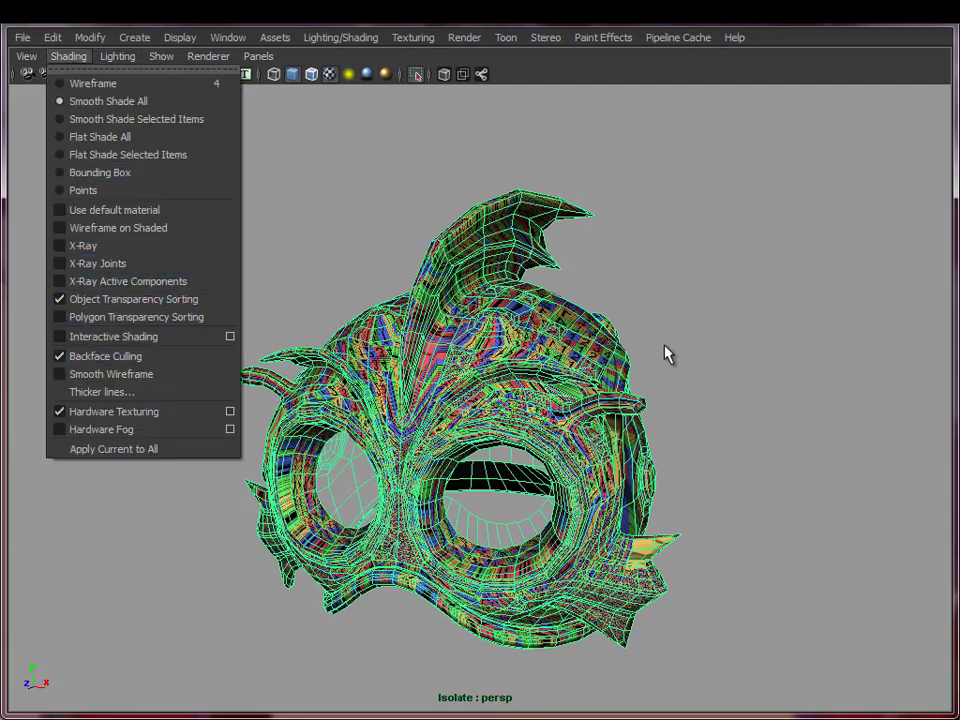
{"action": "left_click", "coordinate": [165, 212]}
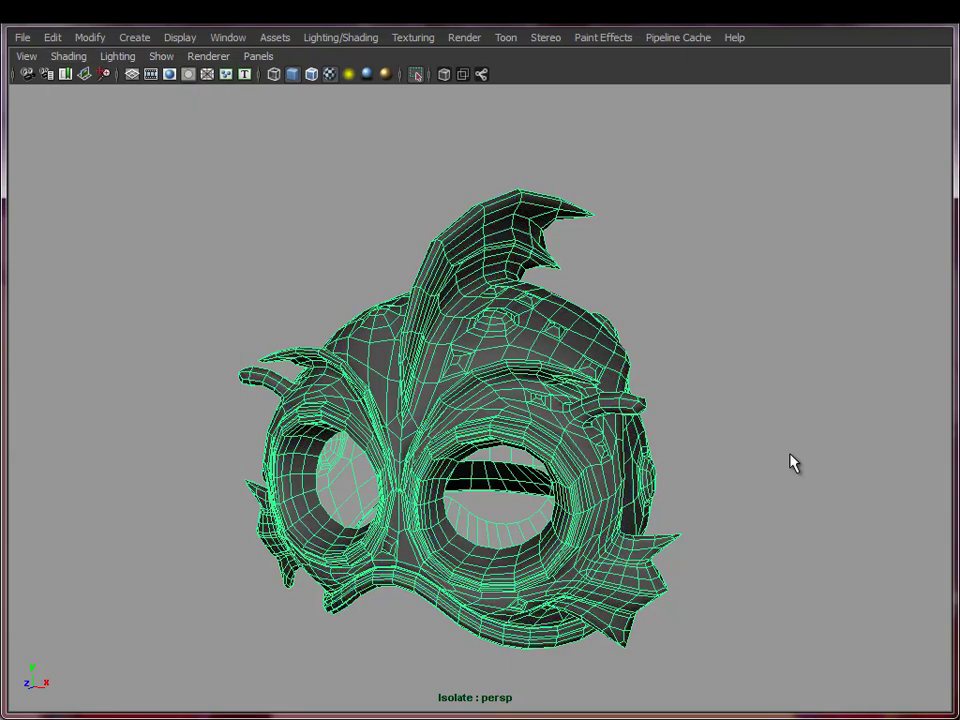
{"action": "left_click", "coordinate": [791, 461]}
{"action": "mouse_move", "coordinate": [568, 496]}
{"action": "left_mouse_down", "text": "alt"}
{"action": "mouse_move", "coordinate": [516, 429]}
{"action": "mouse_move", "coordinate": [563, 475]}
{"action": "left_mouse_up", "text": "alt"}
{"action": "left_click", "coordinate": [404, 336]}
- Switch the head to face selection and select a loop of faces along the side of its crest
{"action": "middle_click_drag", "start_coordinate": [455, 295], "coordinate": [465, 337], "text": "alt"}
{"action": "scroll", "coordinate": [465, 337], "scroll_direction": "up", "scroll_amount": 1}
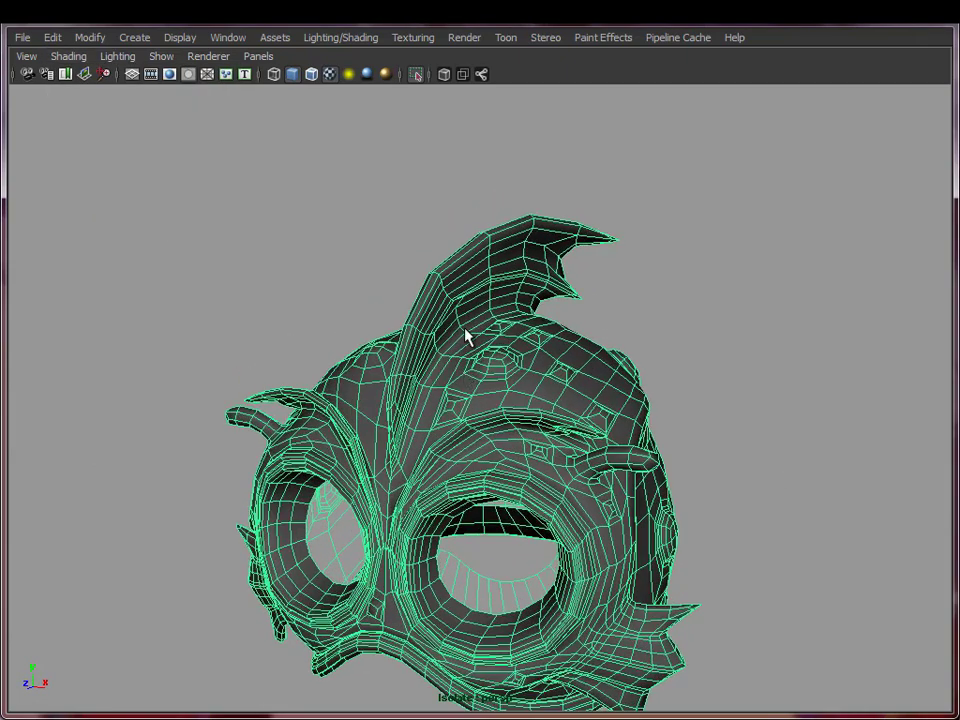
{"action": "right_click_drag", "start_coordinate": [469, 274], "coordinate": [471, 316]}
{"action": "left_click_drag", "start_coordinate": [503, 318], "coordinate": [446, 347], "text": "alt"}
{"action": "right_click_drag", "start_coordinate": [446, 347], "coordinate": [560, 290], "text": "alt"}
{"action": "middle_click_drag", "start_coordinate": [580, 280], "coordinate": [574, 403], "text": "alt"}
{"action": "left_click_drag", "start_coordinate": [640, 404], "coordinate": [610, 320], "text": "alt"}
{"action": "left_click", "coordinate": [600, 305]}
{"action": "double_click", "coordinate": [501, 300], "text": "shift"}
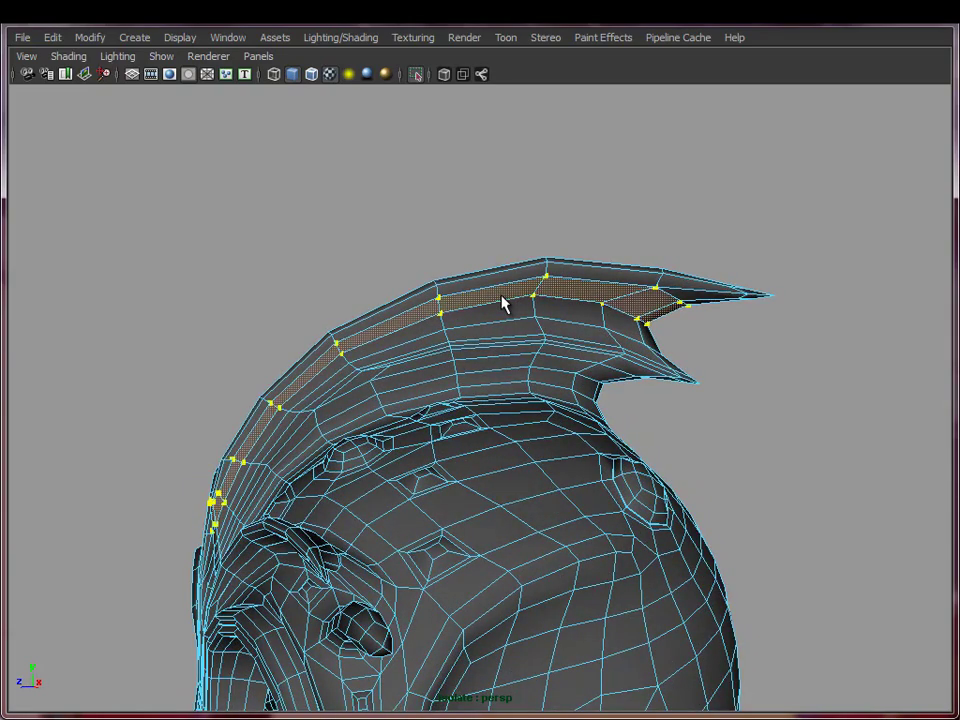
- Grow the face selection three times so that it spreads over the crest
{"action": "left_click_drag", "start_coordinate": [322, 505], "coordinate": [406, 451], "text": "alt"}
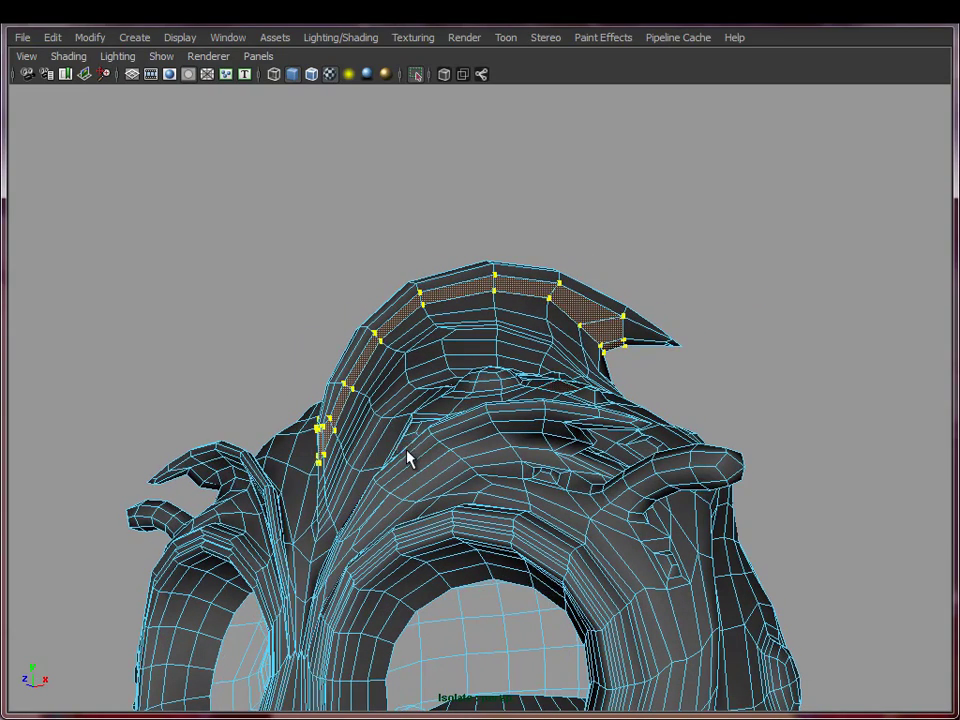
{"action": "key", "text": "shift+period"}
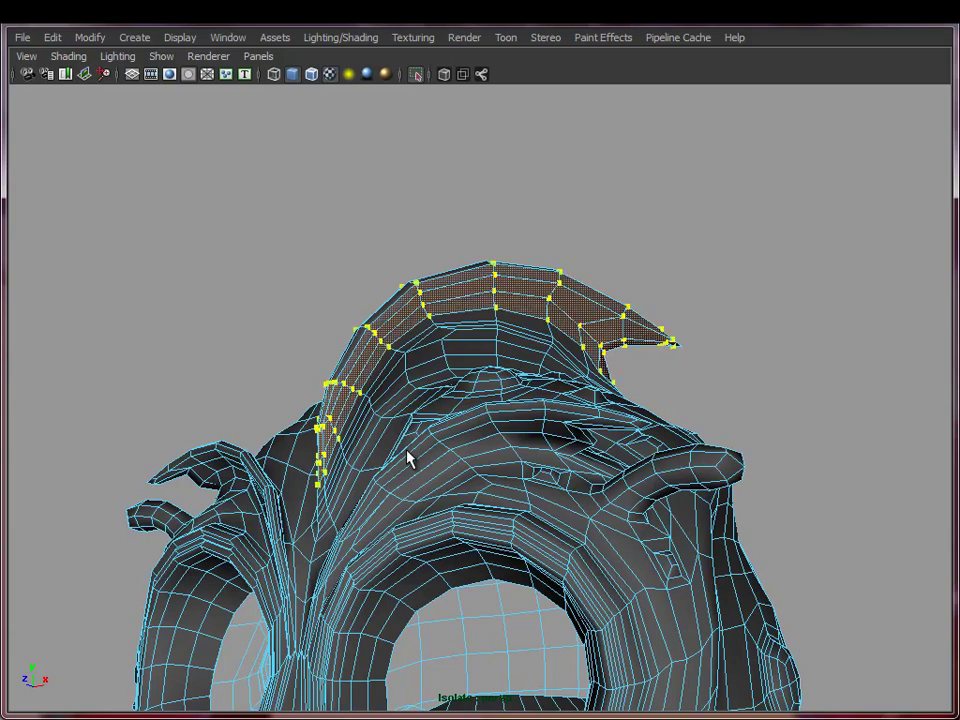
{"action": "key", "text": "shift+period"}
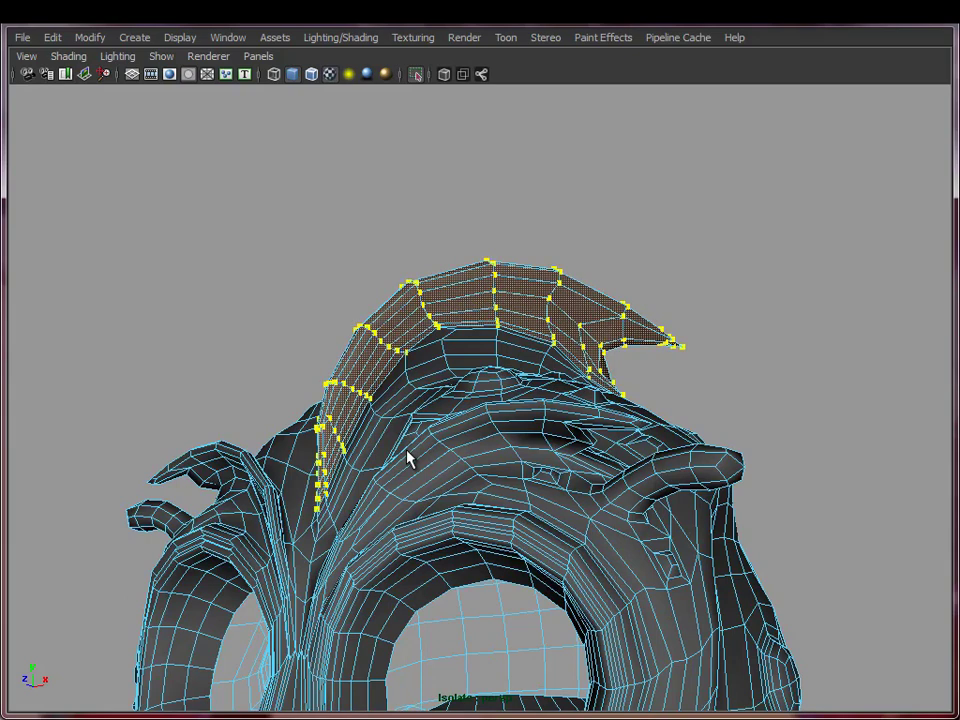
{"action": "key", "text": "shift+period"}
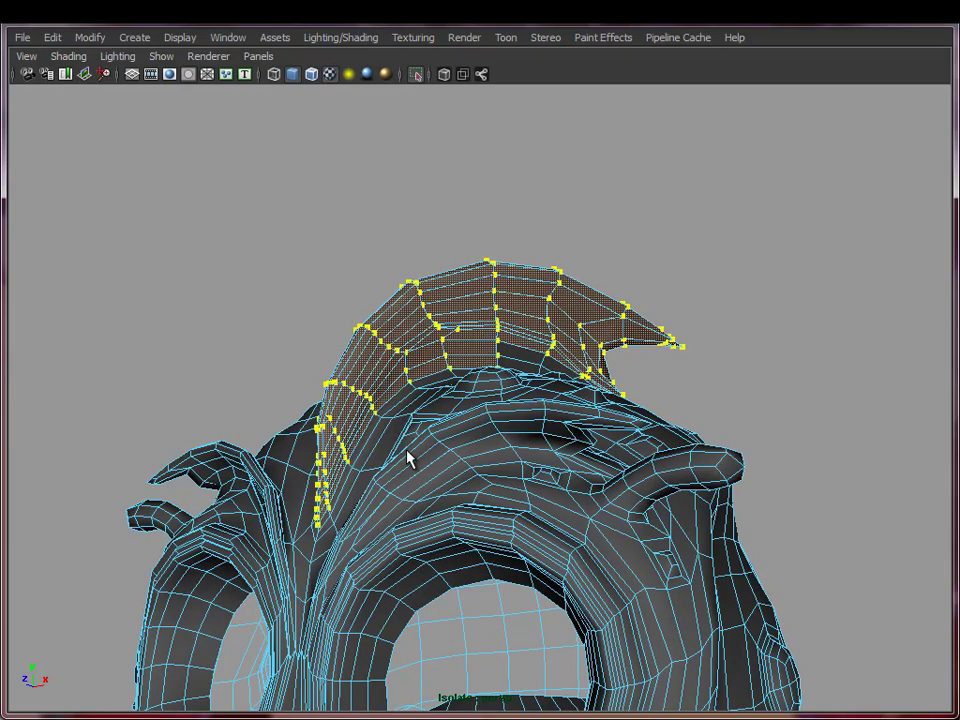
- Turn on the smooth preview and extend the face selection to the crest's base, including the faces at its back
{"action": "key", "text": "3"}
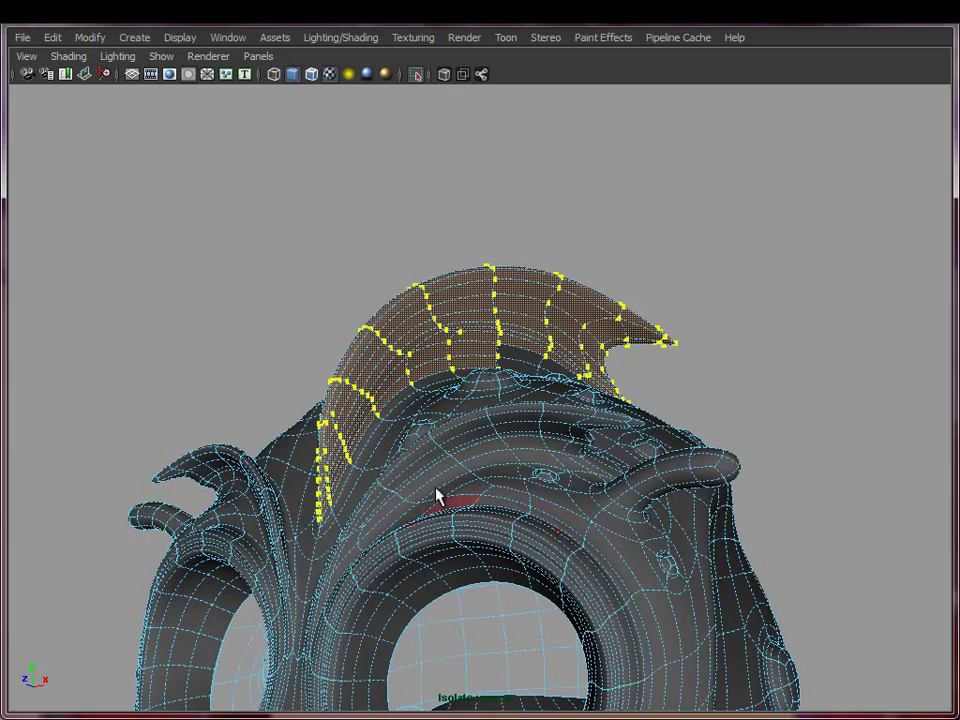
{"action": "left_click_drag", "start_coordinate": [436, 495], "coordinate": [418, 461], "text": "alt"}
{"action": "right_click_drag", "start_coordinate": [418, 461], "coordinate": [694, 470], "text": "alt"}
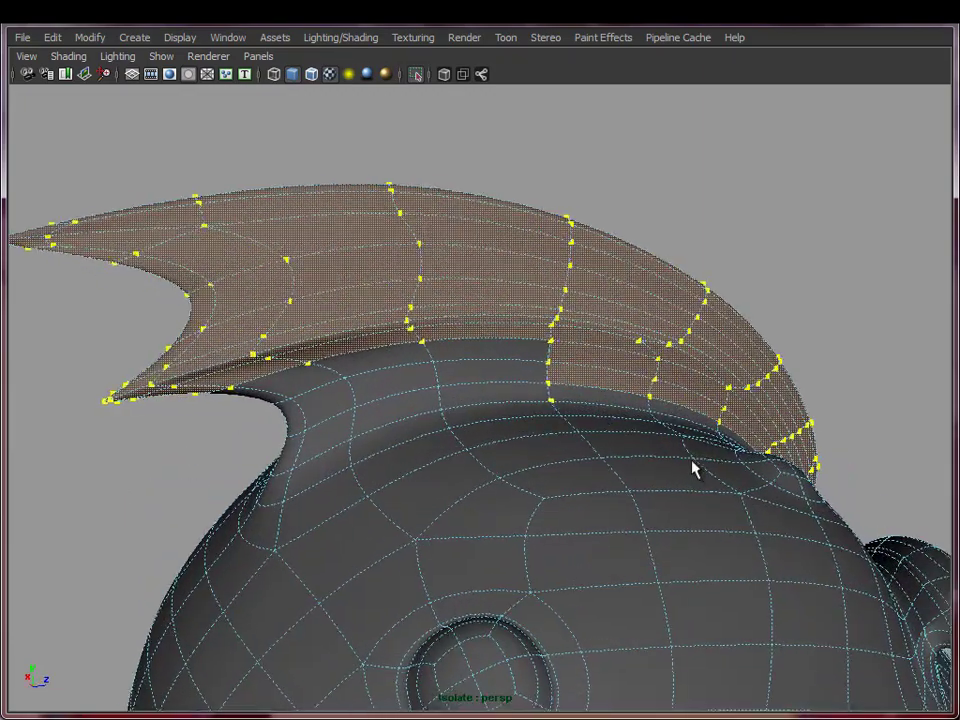
{"action": "left_click_drag", "start_coordinate": [694, 470], "coordinate": [590, 476], "text": "alt"}
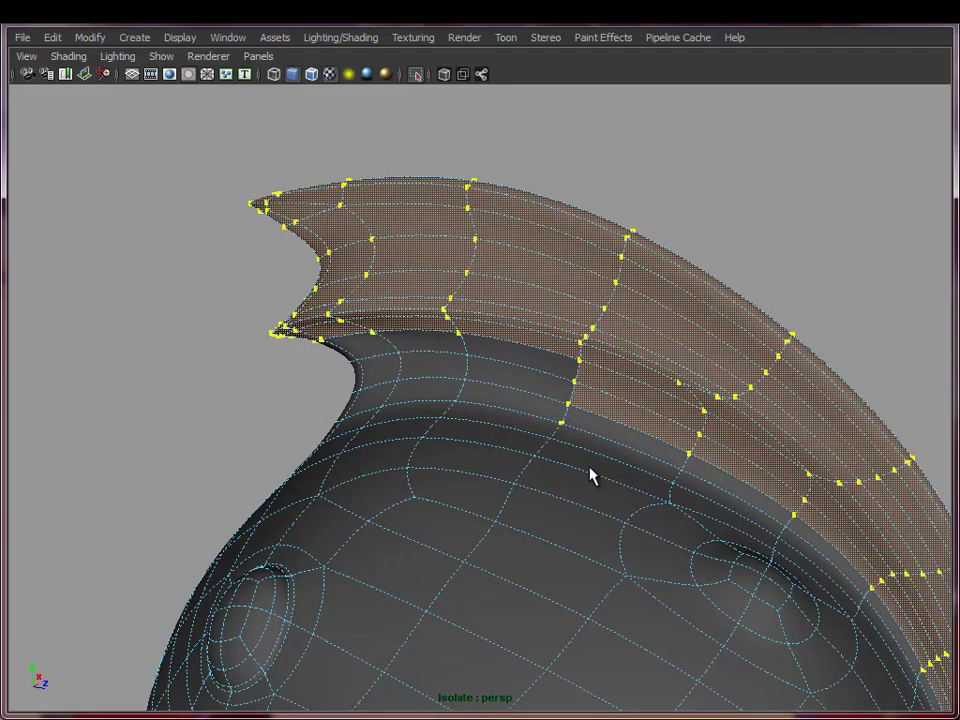
{"action": "key", "text": "shift+period"}
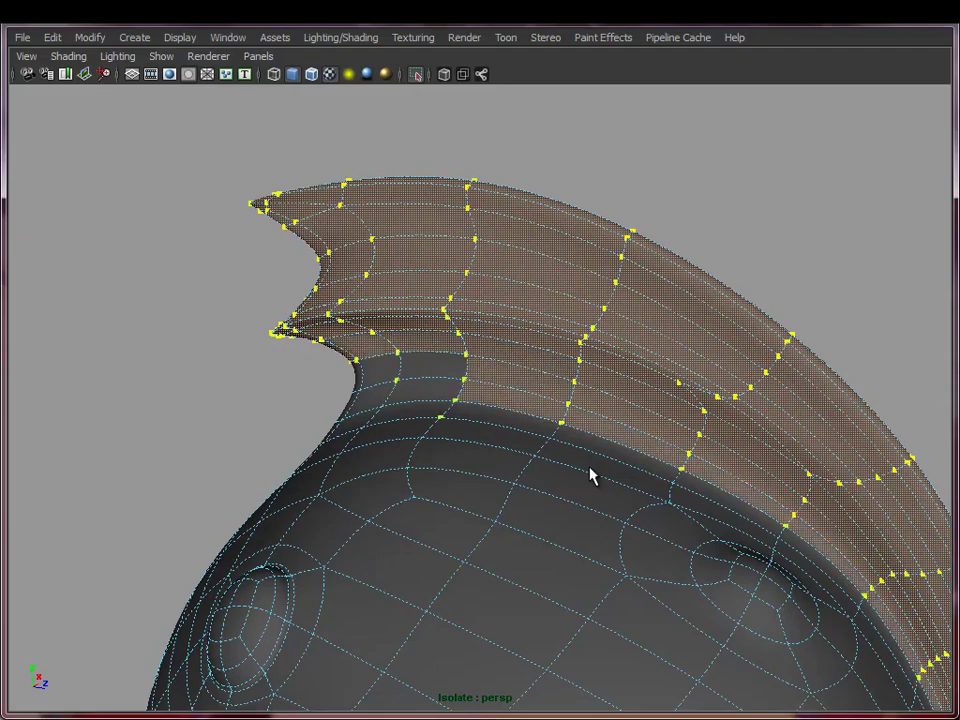
{"action": "left_click_drag", "start_coordinate": [643, 422], "coordinate": [585, 352], "text": "alt"}
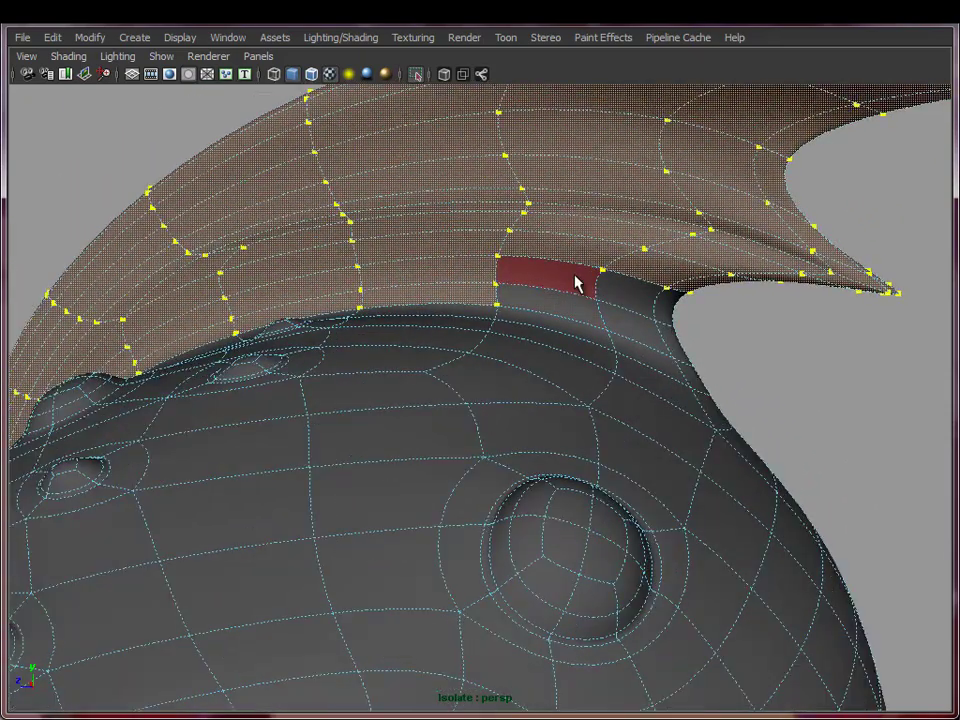
{"action": "left_click_drag", "start_coordinate": [669, 317], "coordinate": [548, 396], "text": "alt"}
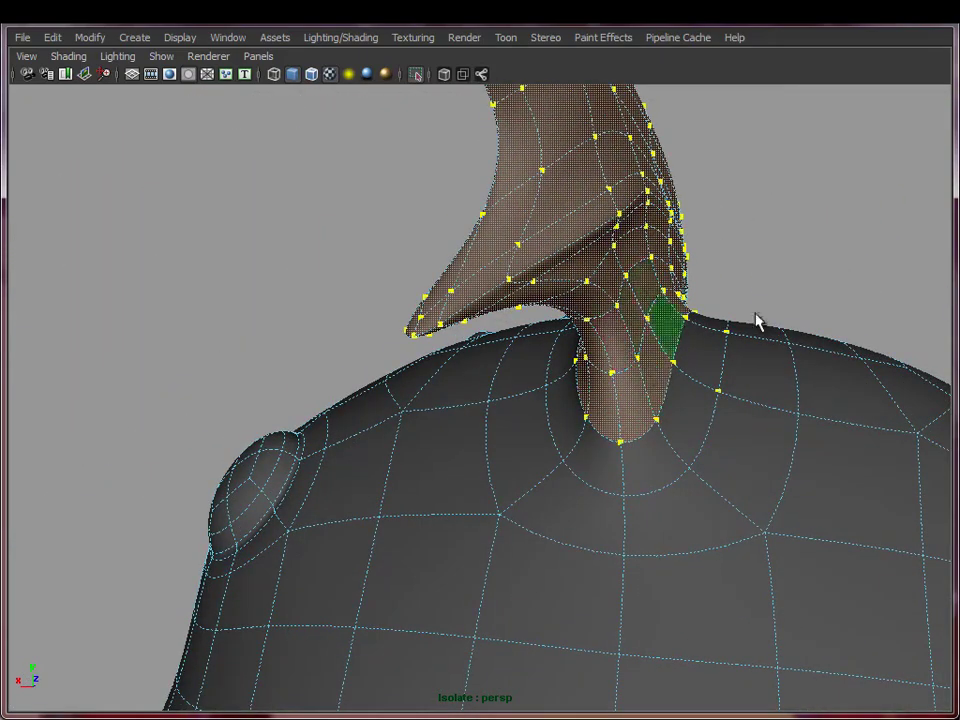
{"action": "left_click_drag", "start_coordinate": [757, 321], "coordinate": [505, 272], "text": "alt"}
- Extract the selected crest faces into a separate mesh, return to object mode and select the crest
{"action": "key", "text": "space"}
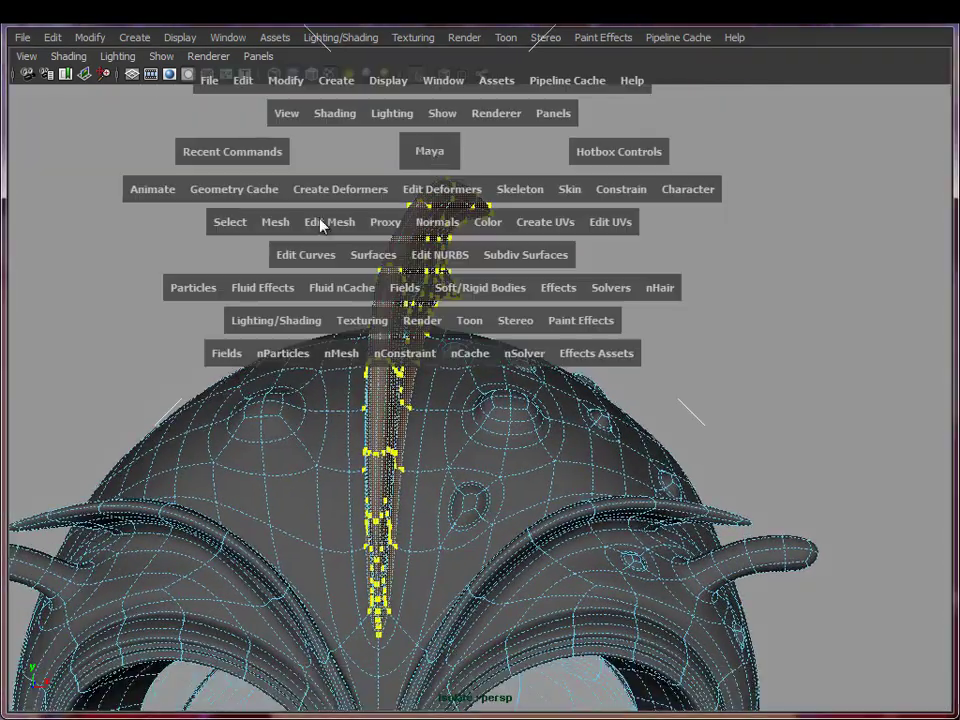
{"action": "left_click", "coordinate": [269, 220]}
{"action": "left_click", "coordinate": [317, 289]}
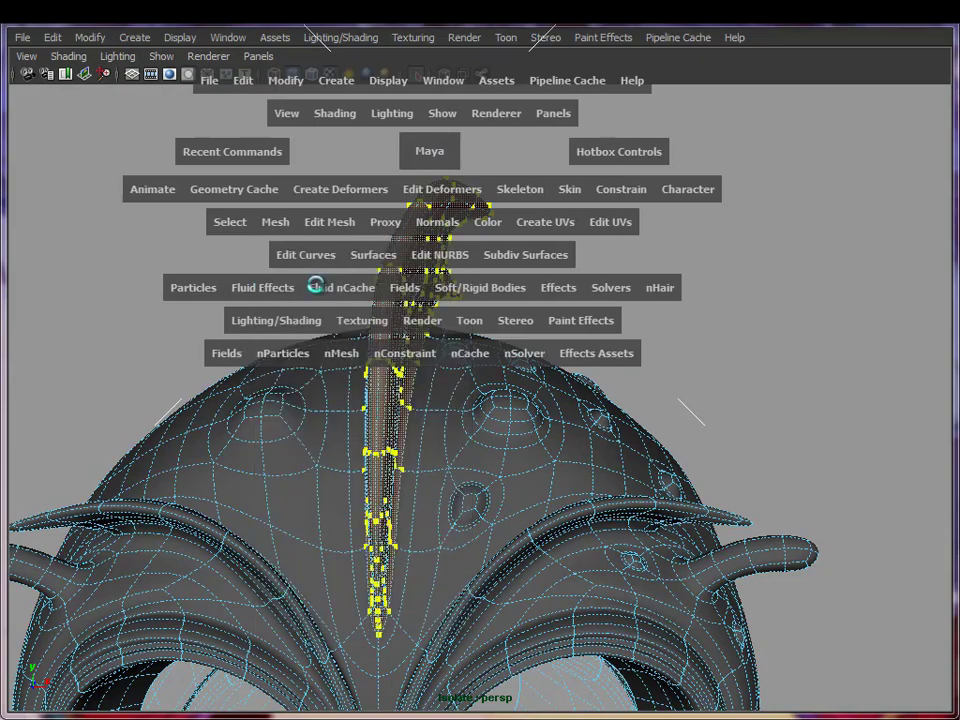
{"action": "right_click_drag", "start_coordinate": [394, 283], "coordinate": [485, 216]}
{"action": "left_click", "coordinate": [487, 214]}
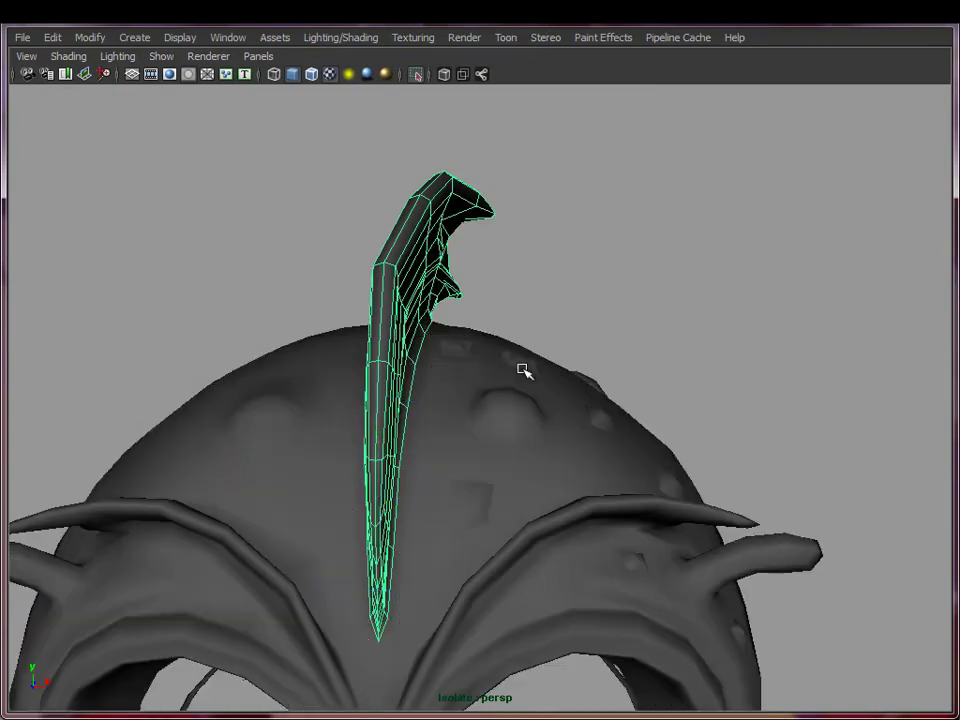
- Select the head and the crest in turn to check that they are separate meshes, and clear the selection
{"action": "left_click", "coordinate": [521, 369]}
{"action": "scroll", "coordinate": [671, 339], "scroll_direction": "down", "scroll_amount": 5}
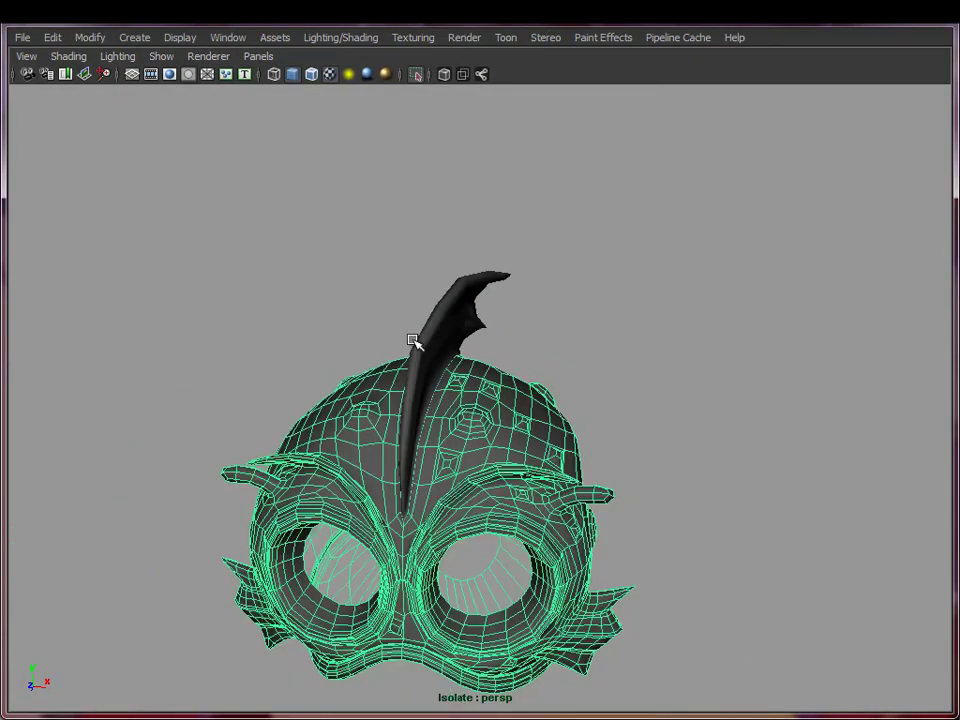
{"action": "left_click", "coordinate": [444, 321]}
{"action": "left_click_drag", "start_coordinate": [662, 360], "coordinate": [525, 410], "text": "alt"}
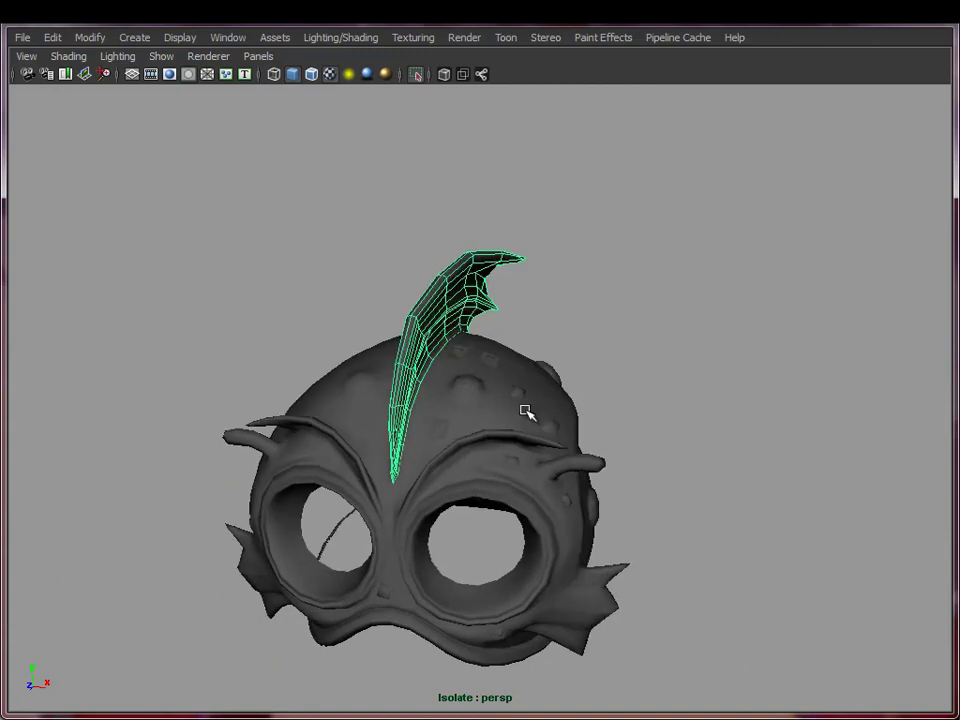
{"action": "left_click", "coordinate": [630, 358]}
- Select the extracted crest and examine its shape from both sides and the front
{"action": "left_click_drag", "start_coordinate": [631, 359], "coordinate": [512, 403], "text": "alt"}
{"action": "right_click_drag", "start_coordinate": [512, 403], "coordinate": [628, 407], "text": "alt"}
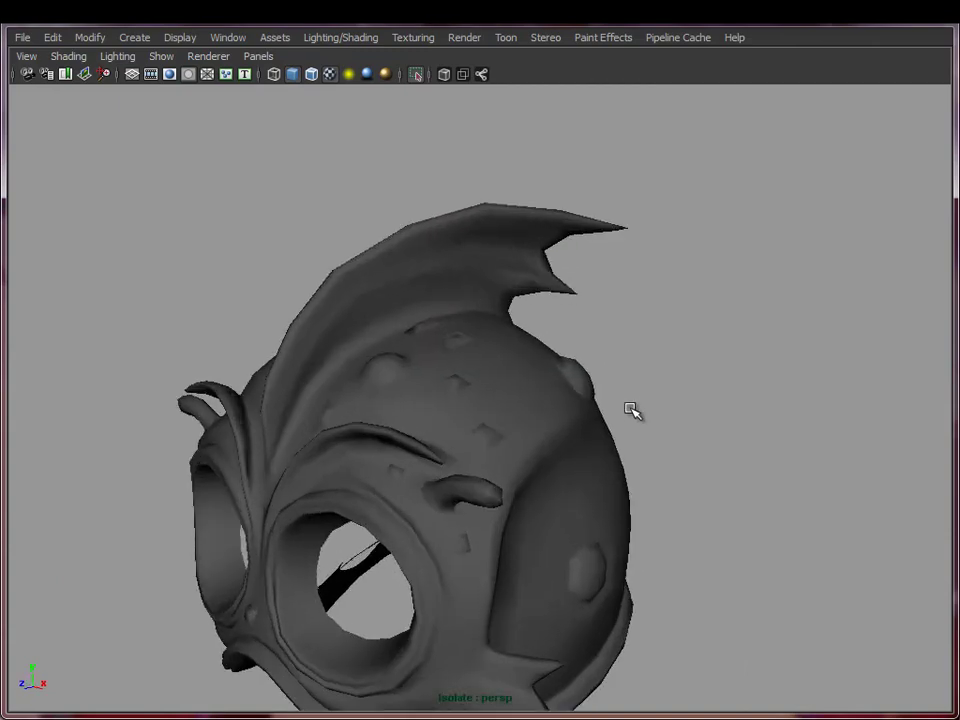
{"action": "middle_click_drag", "start_coordinate": [435, 339], "coordinate": [494, 281], "text": "alt"}
{"action": "left_click", "coordinate": [497, 282]}
{"action": "left_click", "coordinate": [480, 227]}
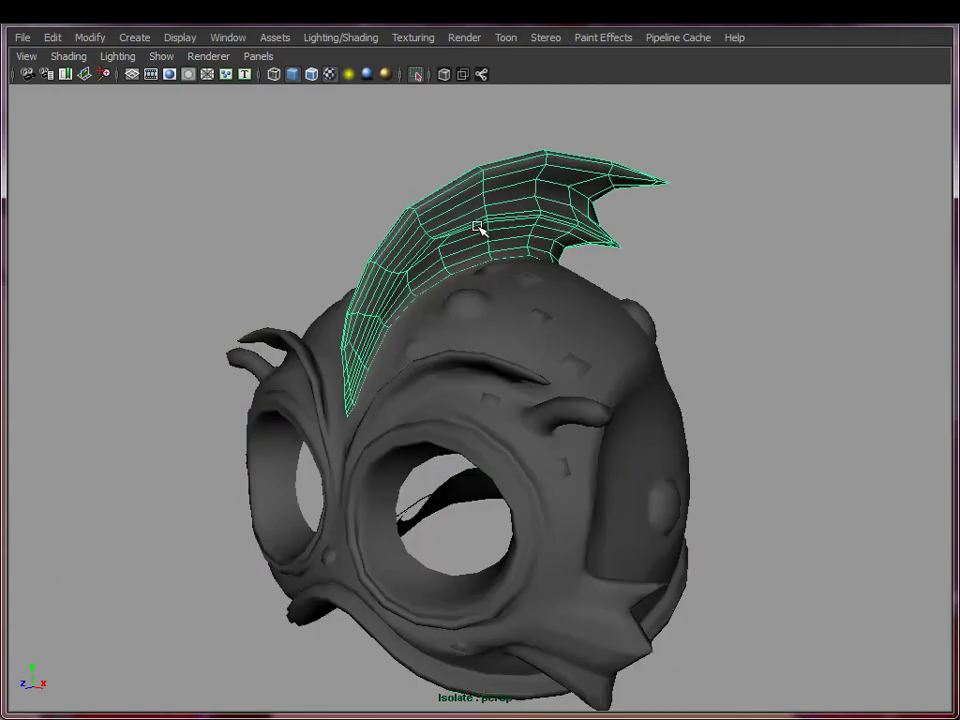
{"action": "left_click_drag", "start_coordinate": [480, 227], "coordinate": [624, 289], "text": "alt"}
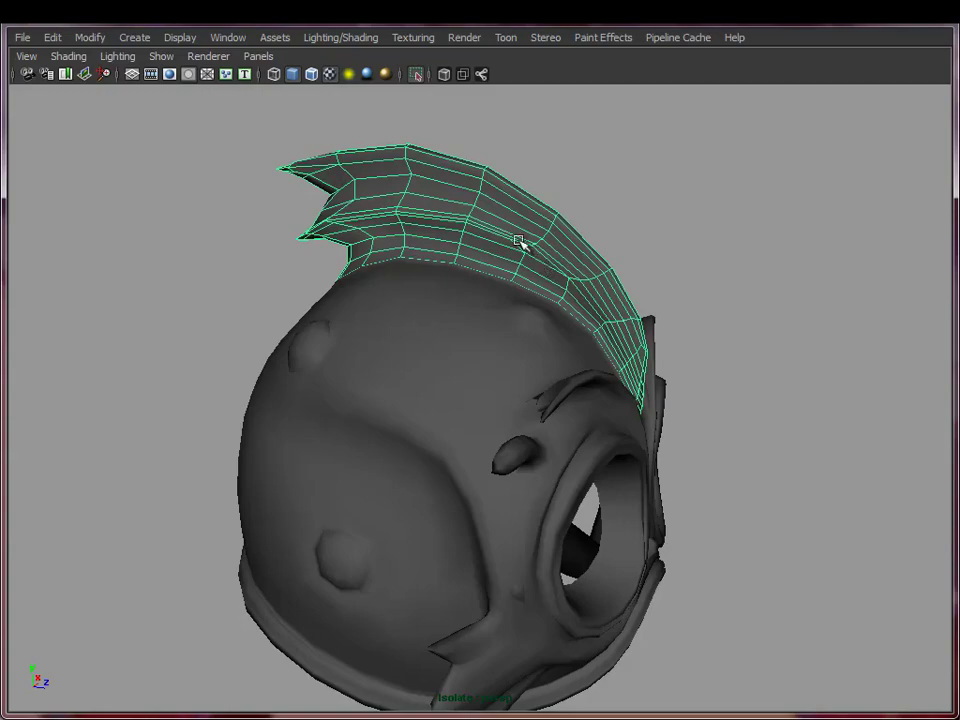
{"action": "left_click_drag", "start_coordinate": [810, 557], "coordinate": [575, 340], "text": "alt"}
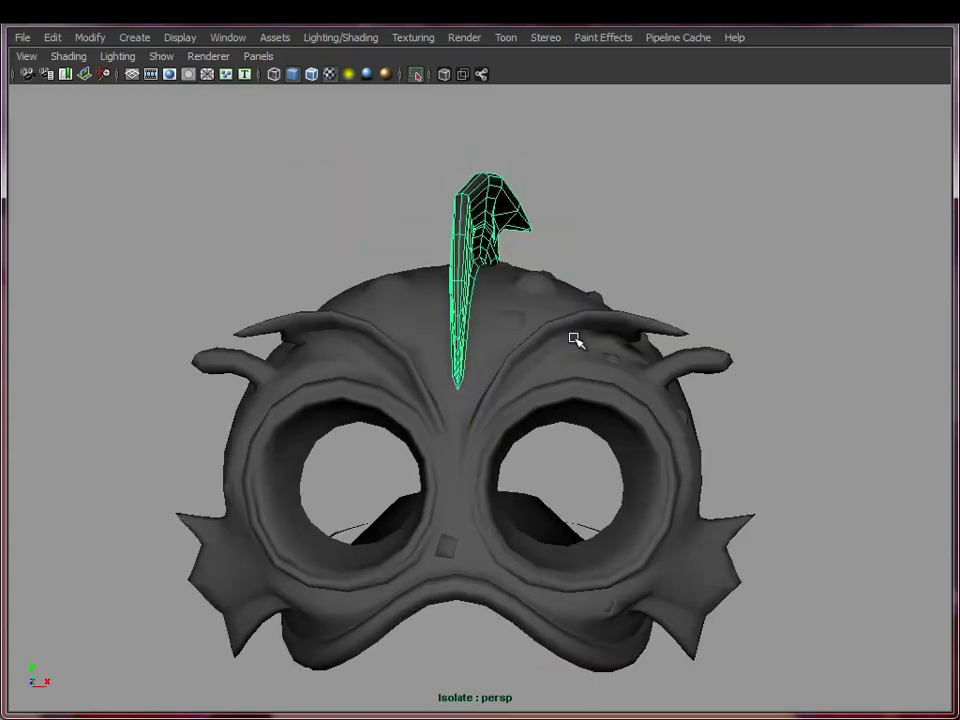
- Select the remaining head mesh and switch it to face selection
{"action": "left_click", "coordinate": [575, 340]}
{"action": "left_click_drag", "start_coordinate": [664, 482], "coordinate": [461, 321], "text": "alt"}
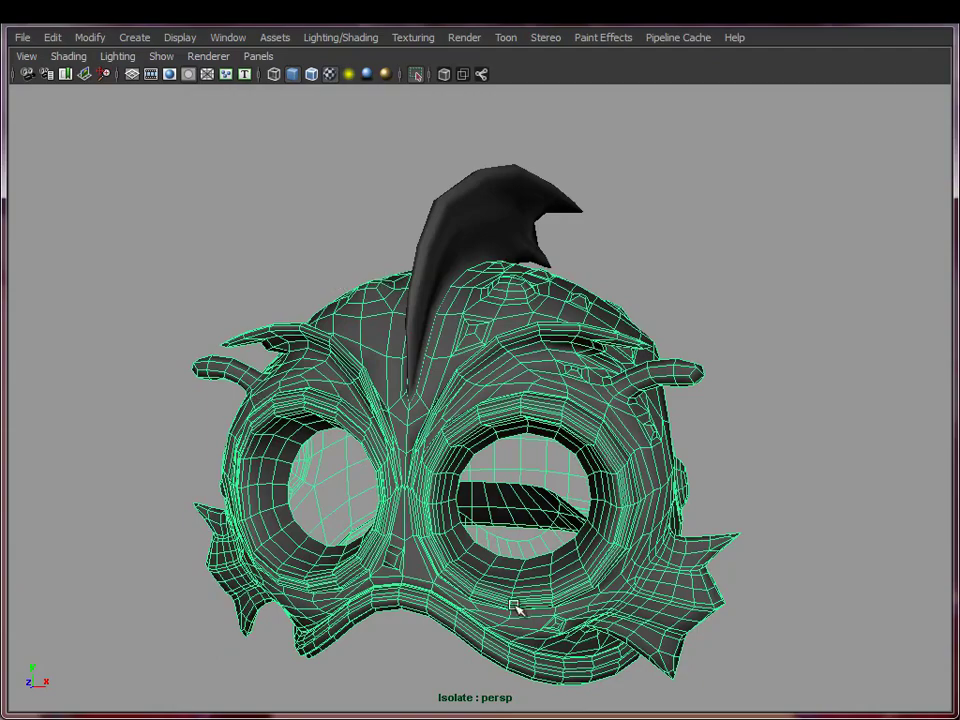
{"action": "left_click_drag", "start_coordinate": [513, 607], "coordinate": [495, 274], "text": "alt"}
{"action": "left_click_drag", "start_coordinate": [352, 560], "coordinate": [574, 208], "text": "alt"}
{"action": "right_click", "coordinate": [610, 244]}
{"action": "left_click", "coordinate": [532, 244]}
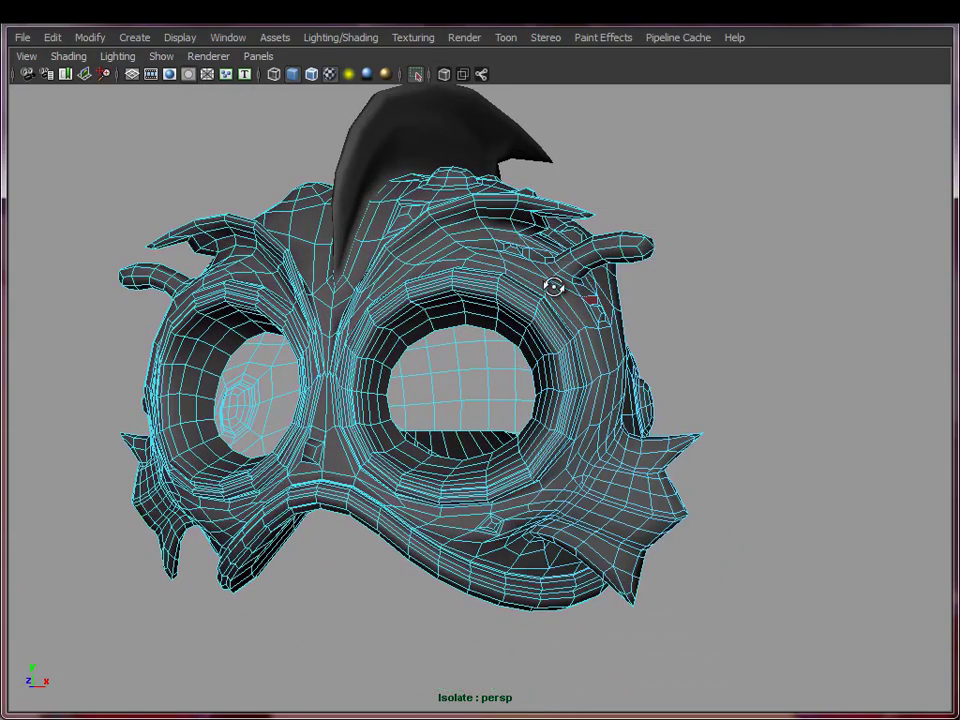
- Select the tip faces of both antennae and grow the selection down to their bases, viewing the mesh in smooth preview
{"action": "left_click_drag", "start_coordinate": [553, 283], "coordinate": [660, 328], "text": "alt"}
{"action": "left_click_drag", "start_coordinate": [754, 231], "coordinate": [676, 316]}
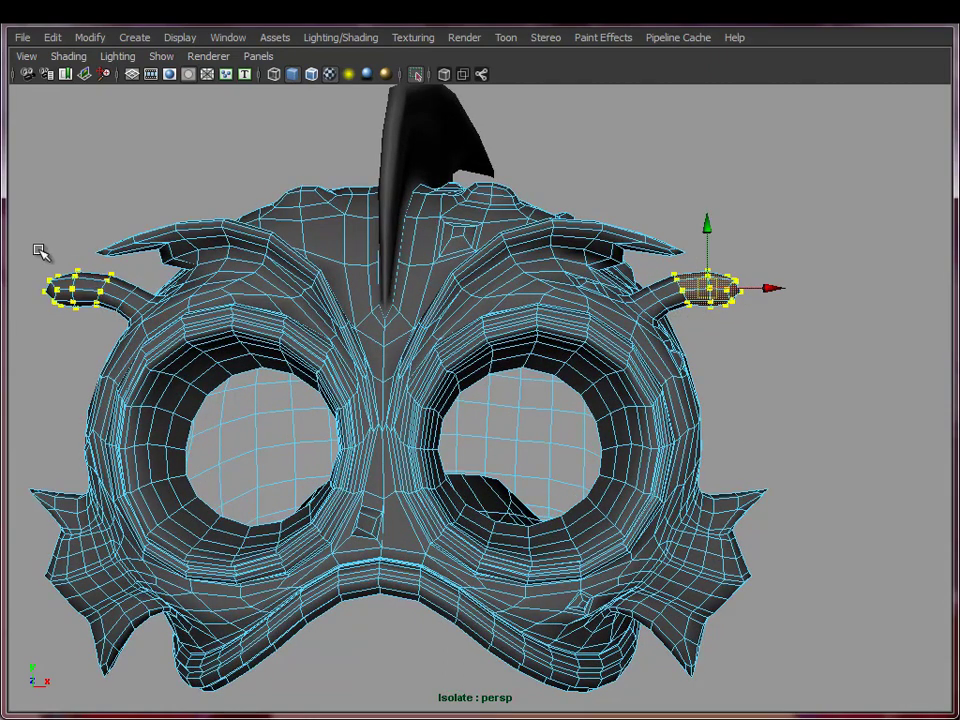
{"action": "left_click_drag", "start_coordinate": [39, 246], "coordinate": [85, 328]}
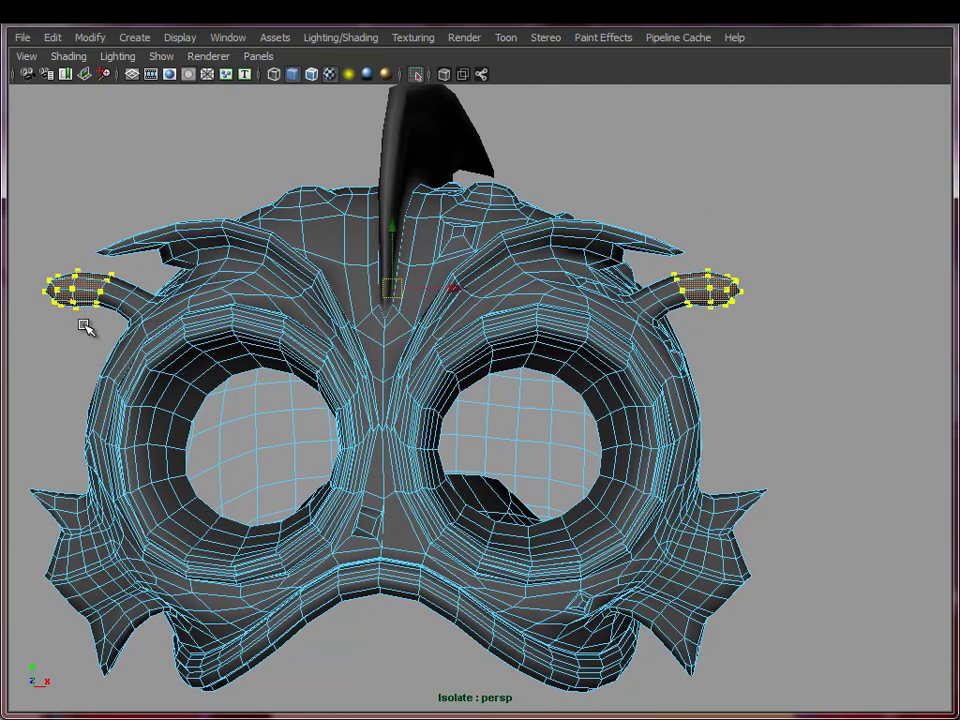
{"action": "key", "text": "b"}
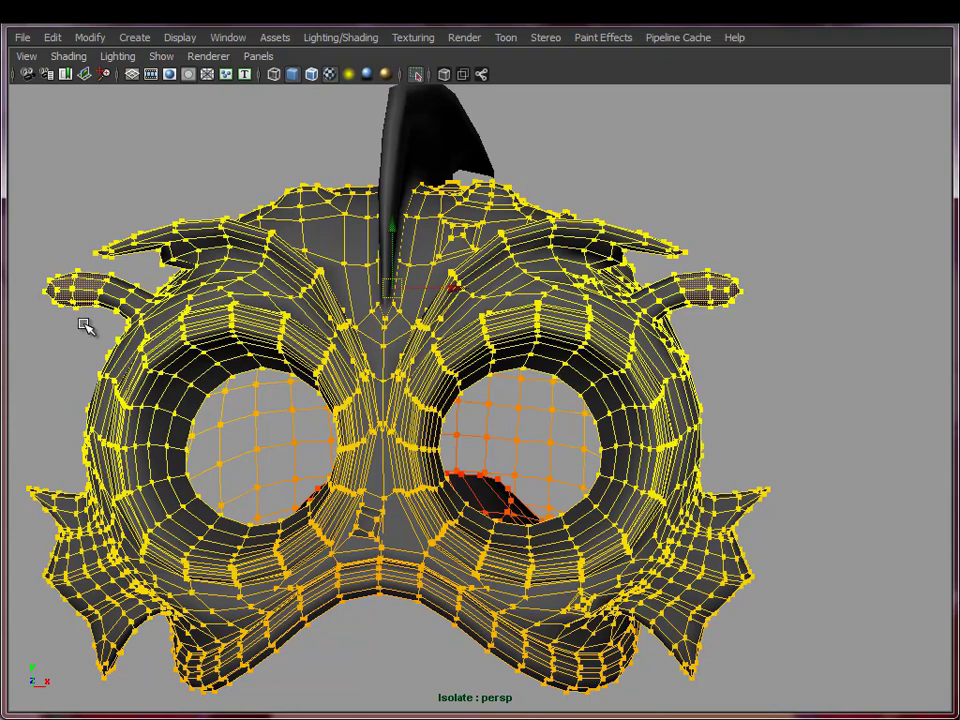
{"action": "key", "text": "b"}
{"action": "left_click_drag", "start_coordinate": [752, 349], "coordinate": [760, 357], "text": "alt"}
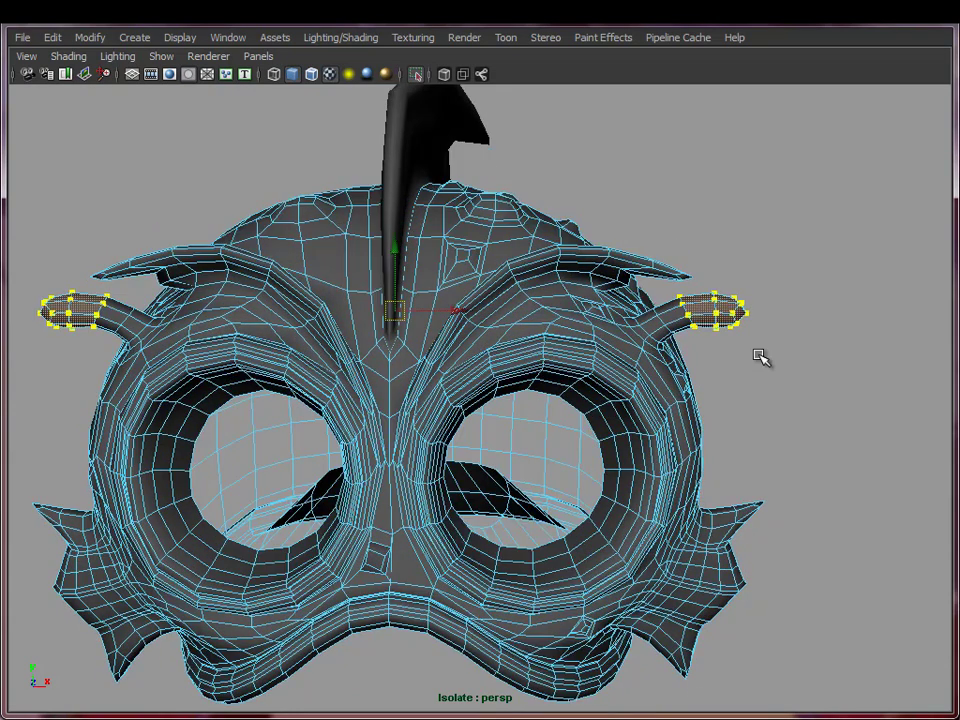
{"action": "key", "text": "3"}
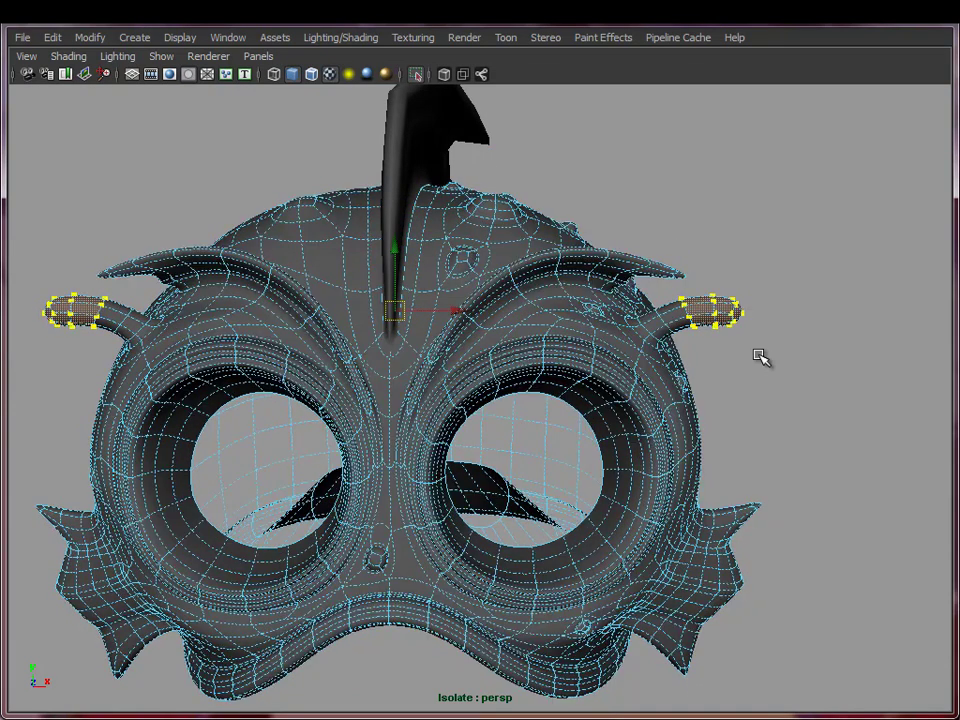
{"action": "key", "text": "shift+period"}
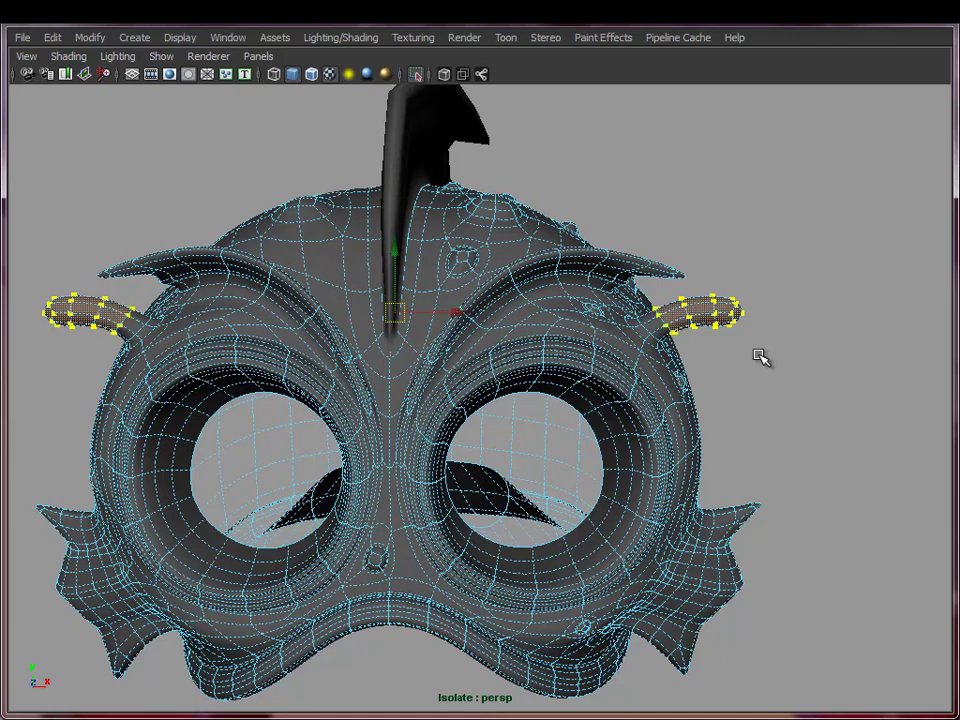
{"action": "key", "text": "shift+period"}
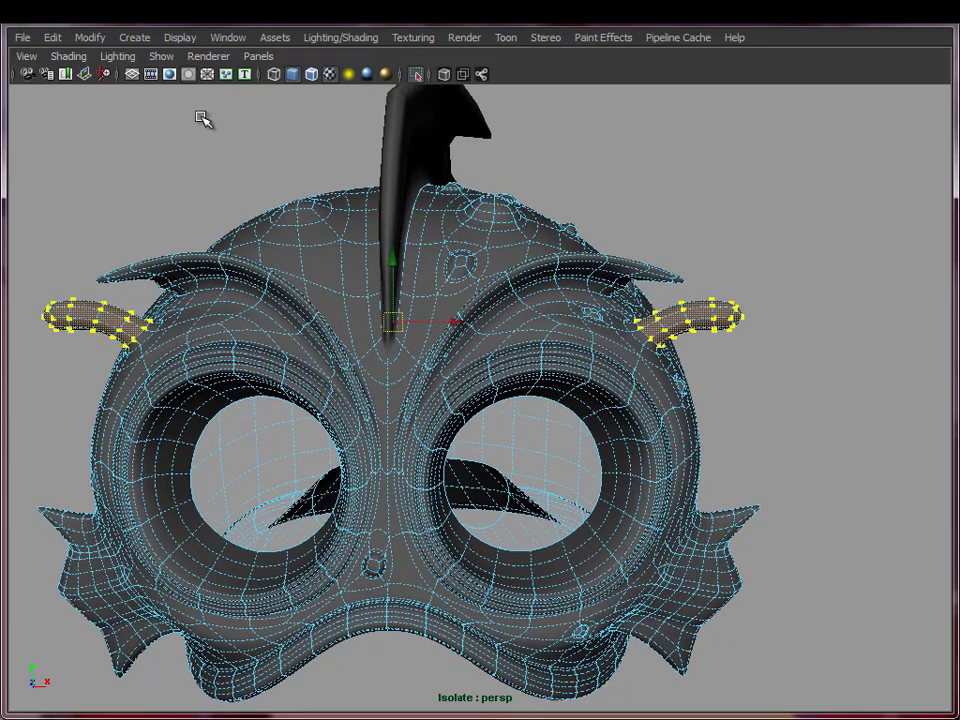
- Extract the selected antenna faces from the head into separate meshes and clear the selection
{"action": "key", "text": "space"}
{"action": "key", "text": "space"}
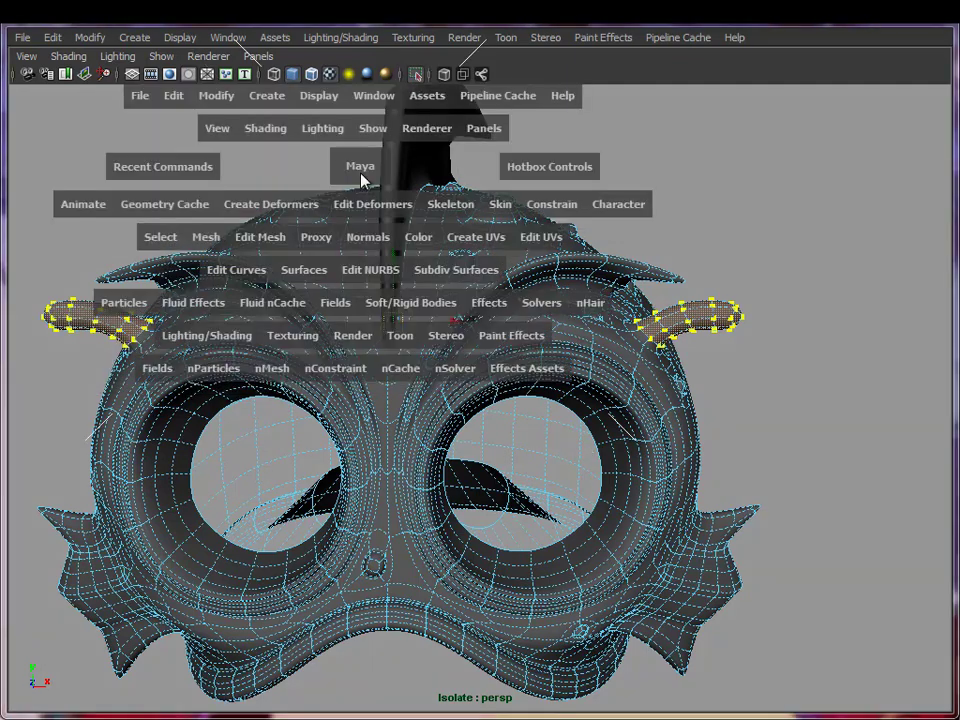
{"action": "left_click_drag", "start_coordinate": [213, 243], "coordinate": [225, 306]}
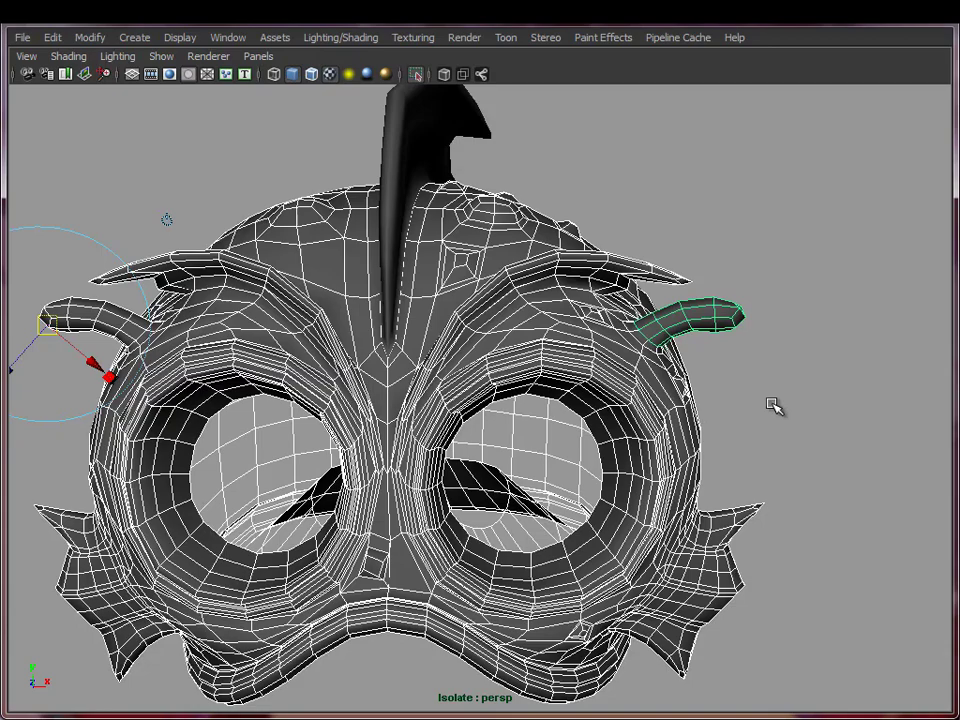
{"action": "left_click", "coordinate": [772, 402]}
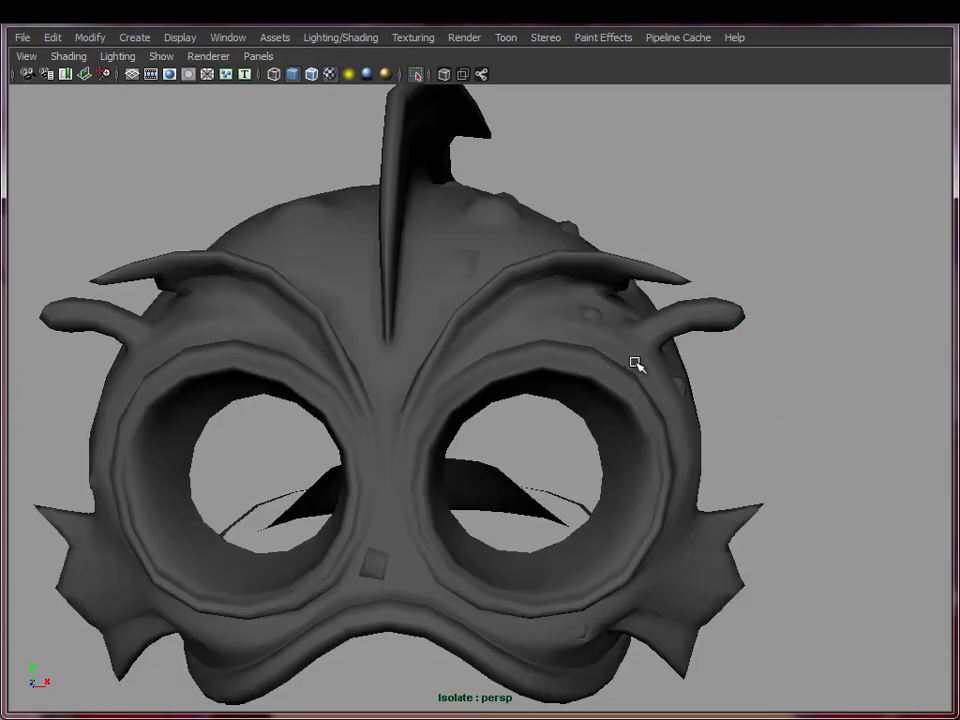
- Switch the head mesh to face selection and select the face loops along the outer edges of both cheek fins
{"action": "left_click", "coordinate": [636, 363]}
{"action": "scroll", "coordinate": [681, 570], "scroll_direction": "up", "scroll_amount": 8}
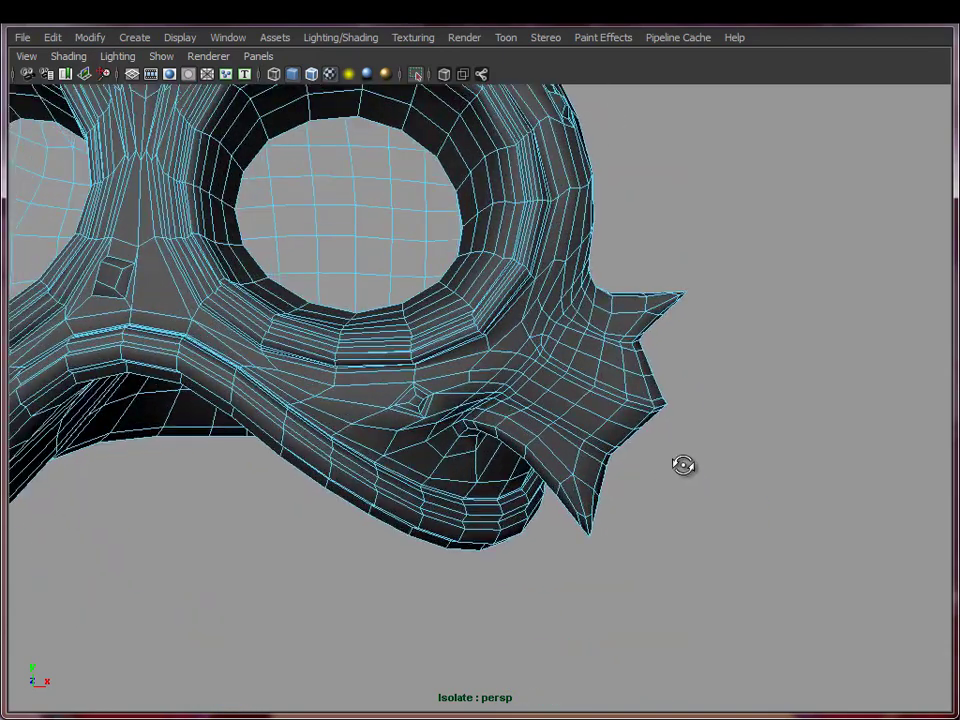
{"action": "double_click", "coordinate": [625, 312]}
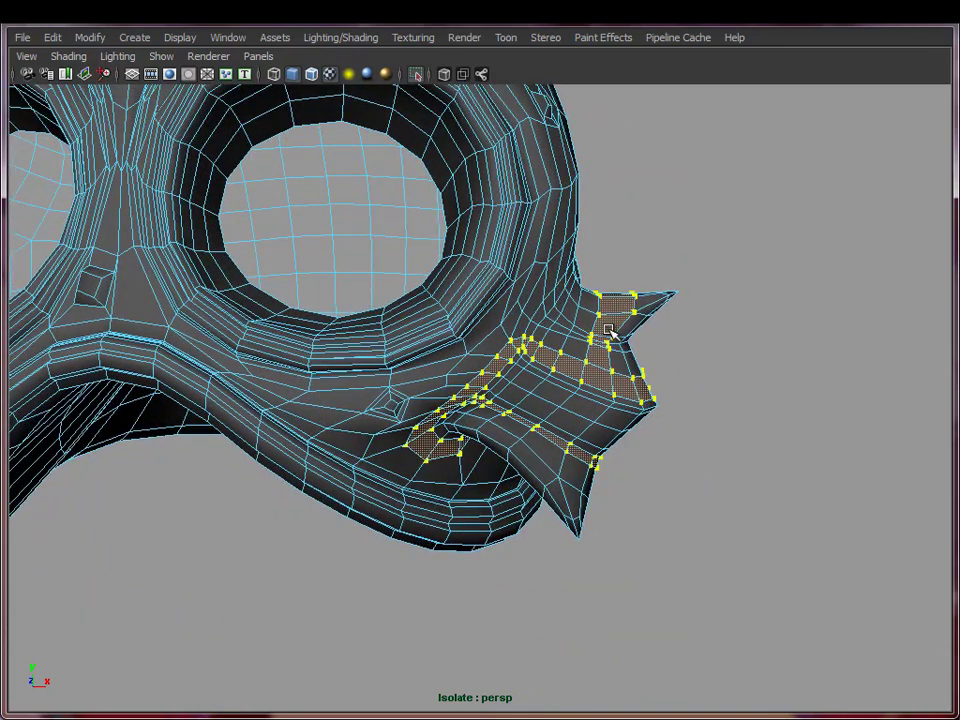
{"action": "left_click", "coordinate": [618, 352]}
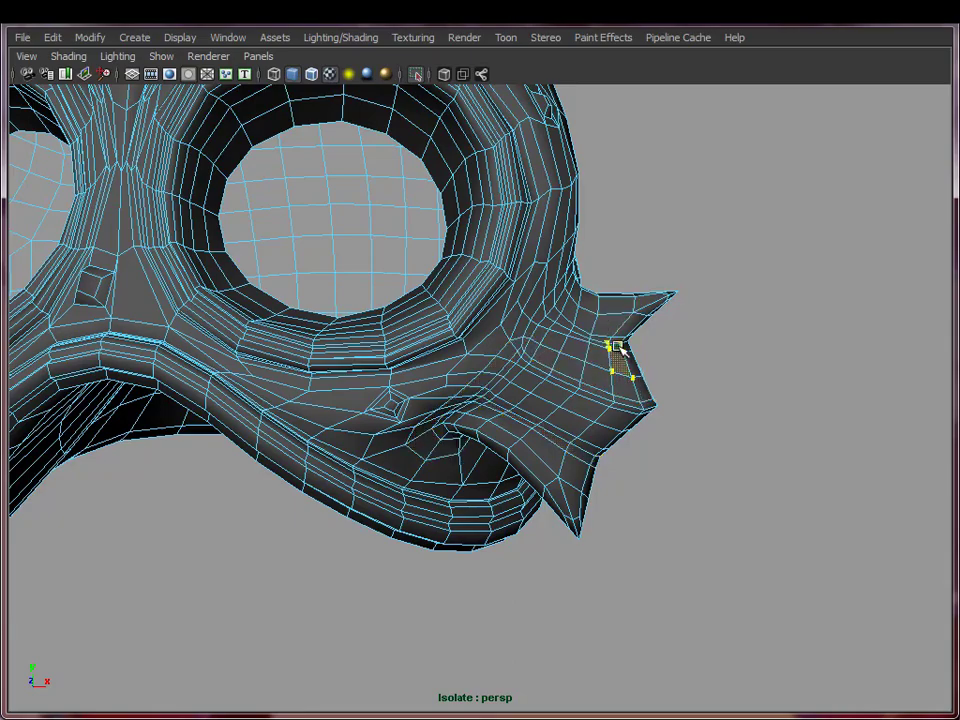
{"action": "double_click", "coordinate": [618, 346]}
{"action": "left_click_drag", "start_coordinate": [620, 347], "coordinate": [411, 407], "text": "alt"}
{"action": "double_click", "coordinate": [414, 389]}
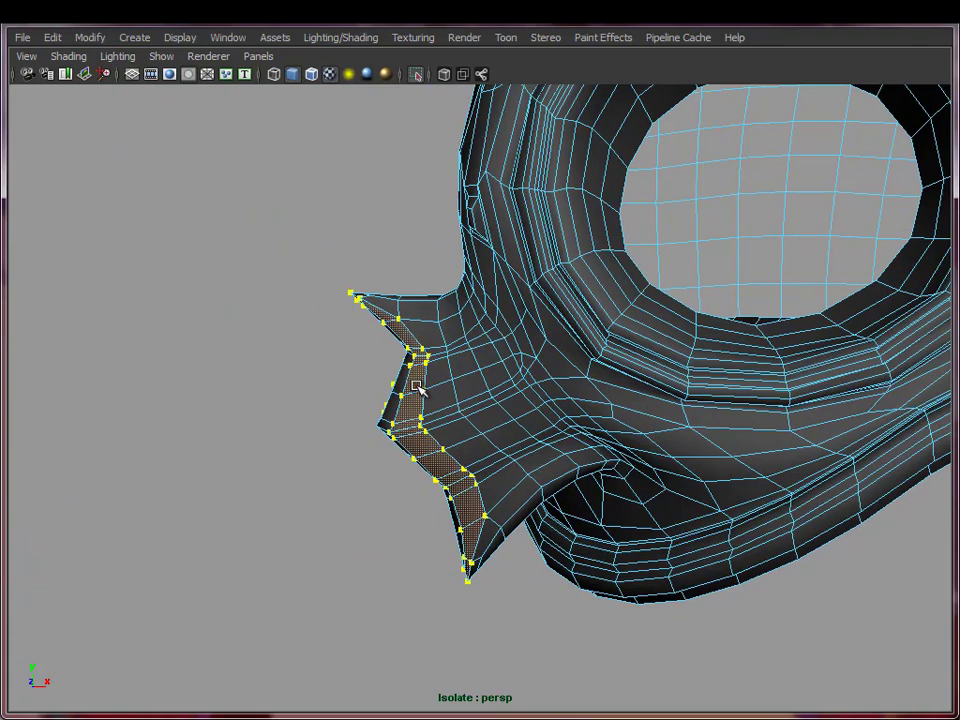
- Grow the face selection inward until it covers both cheek fins up to the head, checking it in smooth preview
{"action": "key", "text": "shift+period"}
{"action": "key", "text": "shift+period"}
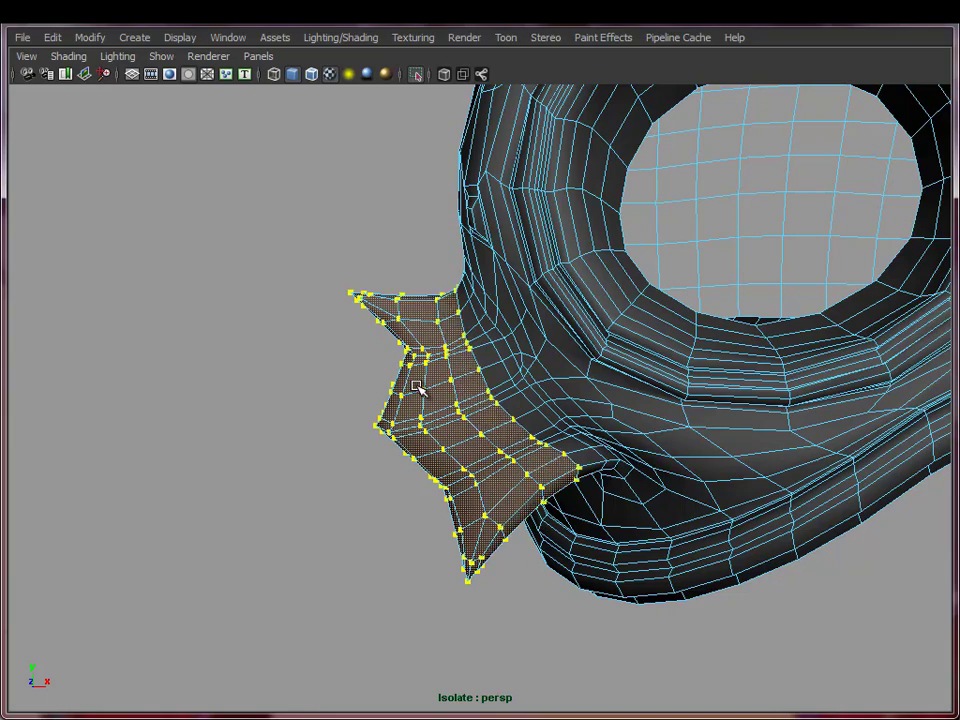
{"action": "key", "text": "shift+period"}
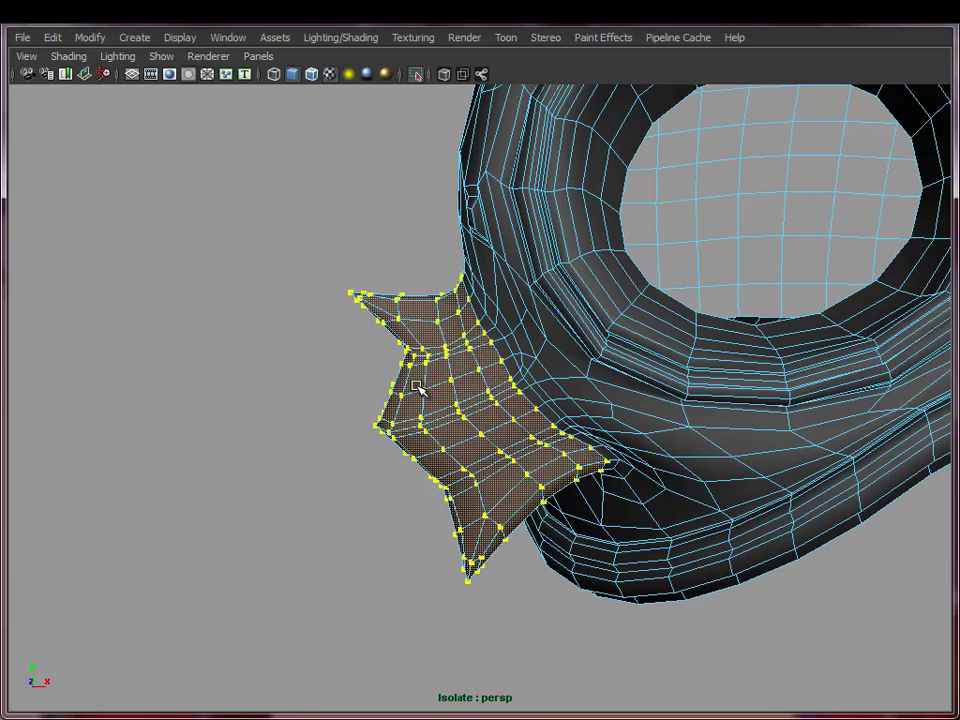
{"action": "key", "text": "3"}
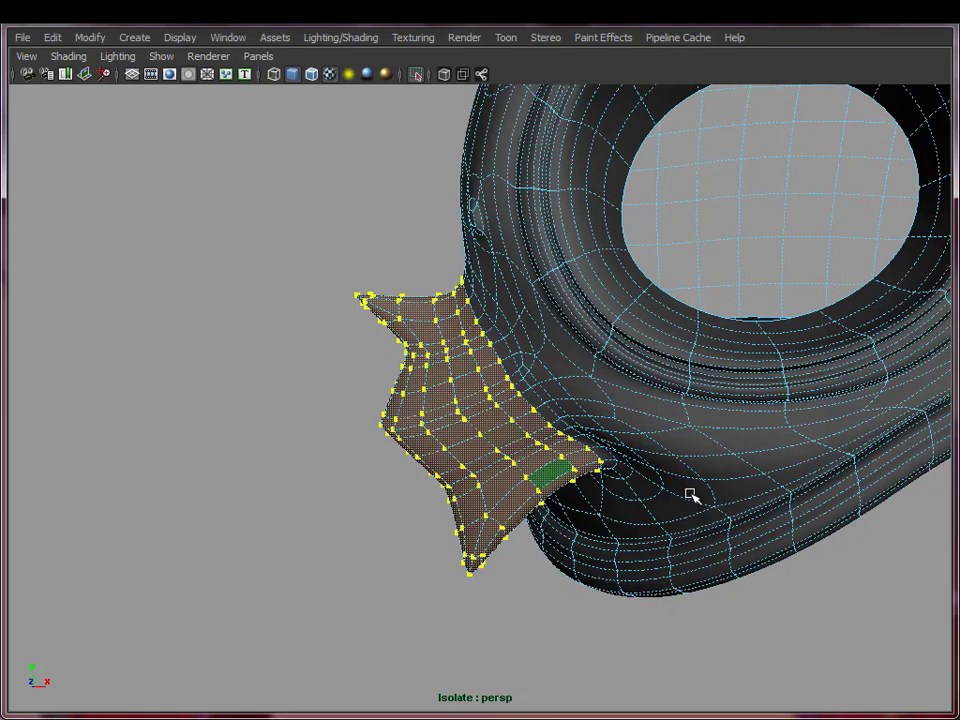
{"action": "left_click_drag", "start_coordinate": [690, 497], "coordinate": [718, 487], "text": "alt"}
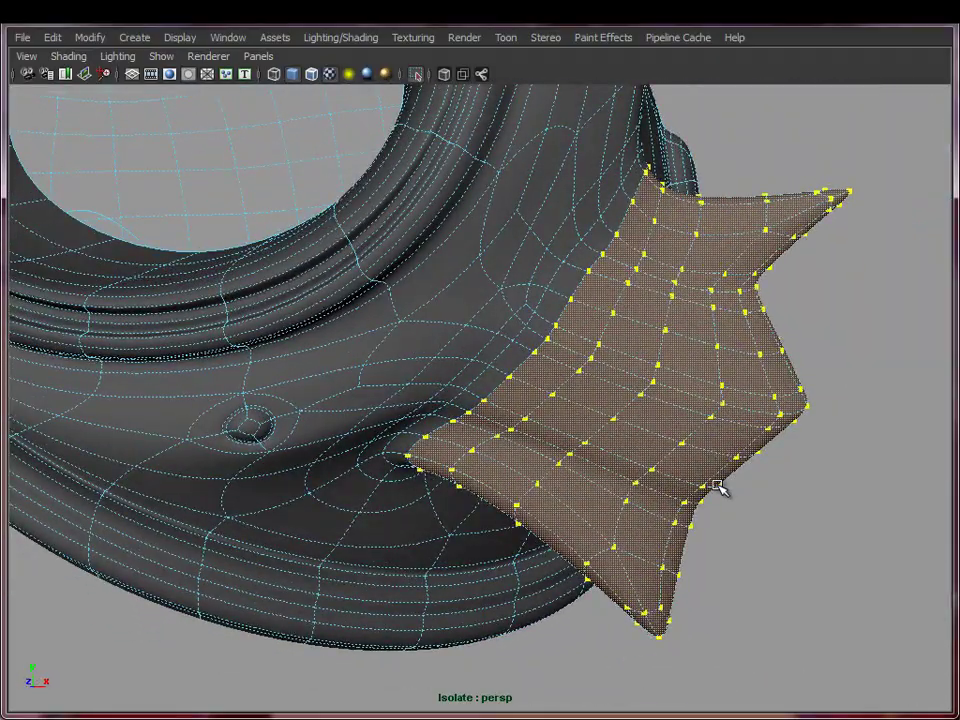
{"action": "key", "text": "shift+period"}
{"action": "right_click_drag", "start_coordinate": [730, 468], "coordinate": [520, 372], "text": "alt"}
{"action": "middle_click_drag", "start_coordinate": [520, 372], "coordinate": [640, 434], "text": "alt"}
{"action": "left_click_drag", "start_coordinate": [286, 381], "coordinate": [204, 369], "text": "alt"}
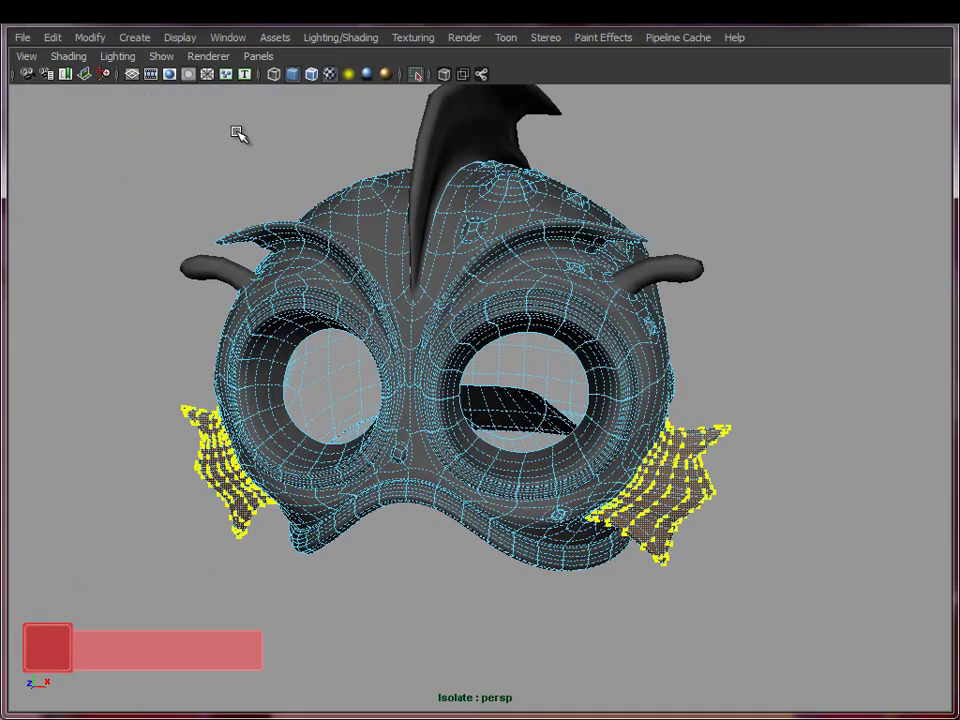
- Extract the cheek fin faces from the head, return to object mode and check the selected fin from the side
{"action": "key", "text": "space"}
{"action": "left_click_drag", "start_coordinate": [157, 270], "coordinate": [175, 336]}
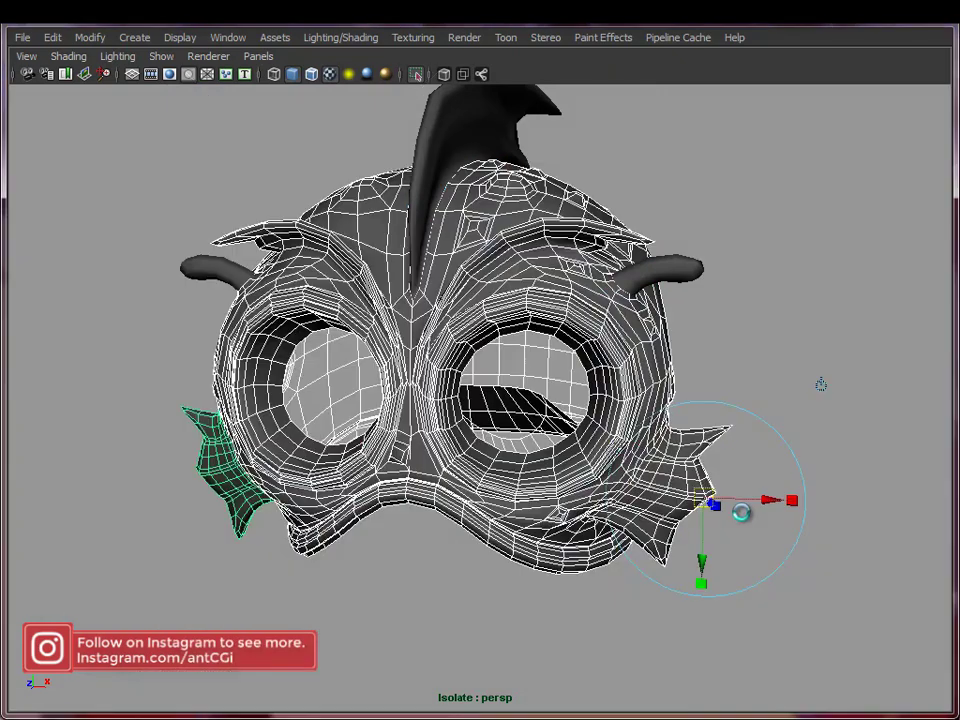
{"action": "left_click", "coordinate": [744, 514]}
{"action": "left_click", "coordinate": [673, 475]}
{"action": "right_click_drag", "start_coordinate": [673, 473], "coordinate": [738, 451]}
{"action": "left_click", "coordinate": [684, 479]}
{"action": "left_click_drag", "start_coordinate": [684, 479], "coordinate": [246, 439], "text": "alt"}
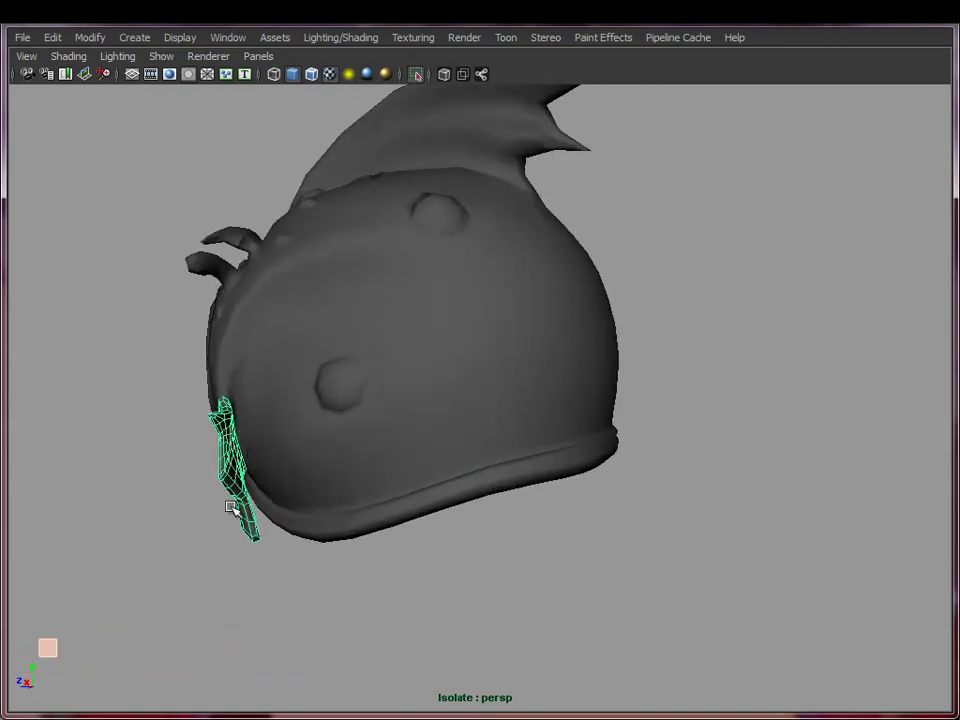
{"action": "left_click_drag", "start_coordinate": [236, 508], "coordinate": [480, 470], "text": "alt"}
{"action": "left_click_drag", "start_coordinate": [597, 440], "coordinate": [504, 564], "text": "alt"}
- Select the head mesh, switch it to face selection and select the face loops along the underside of both brow ridges
{"action": "left_click", "coordinate": [410, 388]}
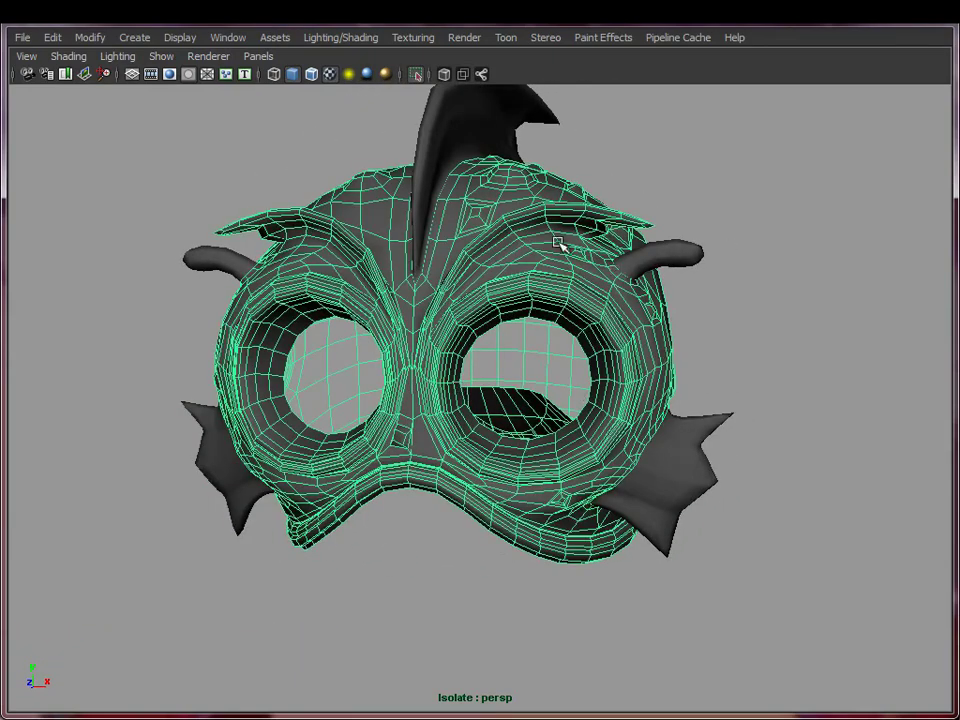
{"action": "middle_click_drag", "start_coordinate": [418, 354], "coordinate": [418, 476], "text": "alt"}
{"action": "right_click_drag", "start_coordinate": [418, 476], "coordinate": [585, 436], "text": "alt"}
{"action": "left_click_drag", "start_coordinate": [585, 436], "coordinate": [582, 410], "text": "alt"}
{"action": "right_click_drag", "start_coordinate": [582, 430], "coordinate": [636, 400], "text": "alt"}
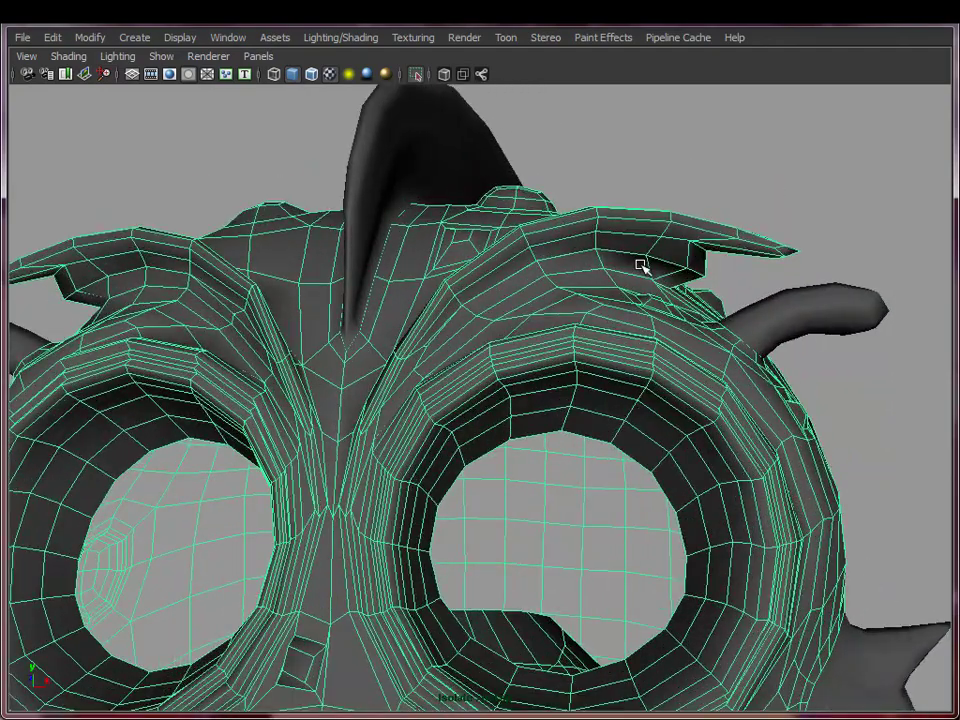
{"action": "right_click_drag", "start_coordinate": [648, 238], "coordinate": [648, 279]}
{"action": "double_click", "coordinate": [628, 244]}
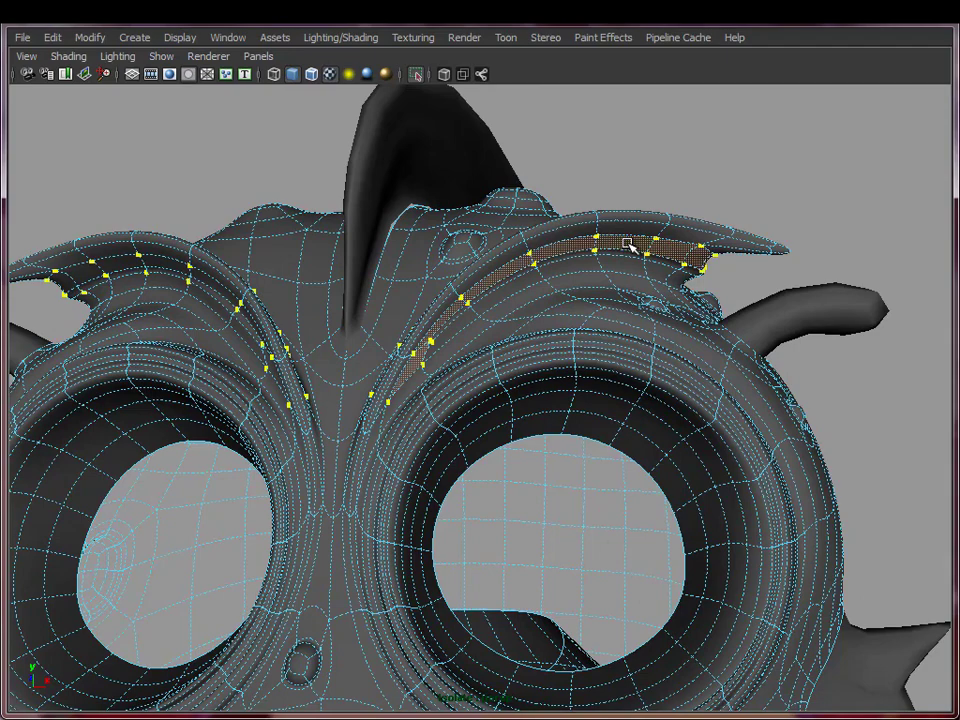
{"action": "left_click_drag", "start_coordinate": [100, 246], "coordinate": [143, 232], "text": "alt"}
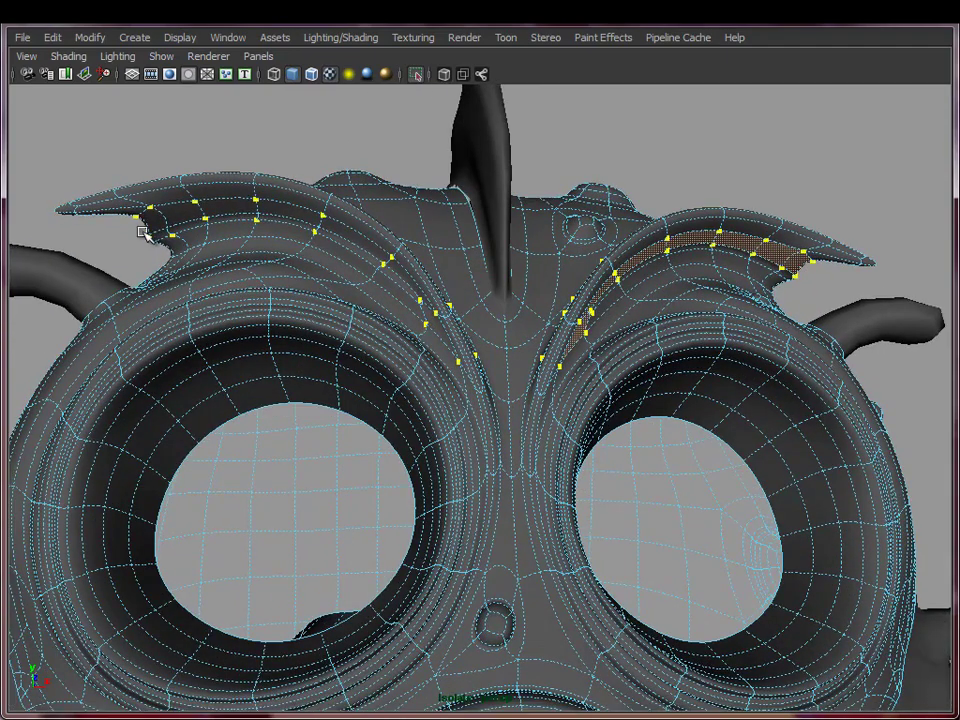
{"action": "double_click", "coordinate": [227, 212], "text": "shift"}
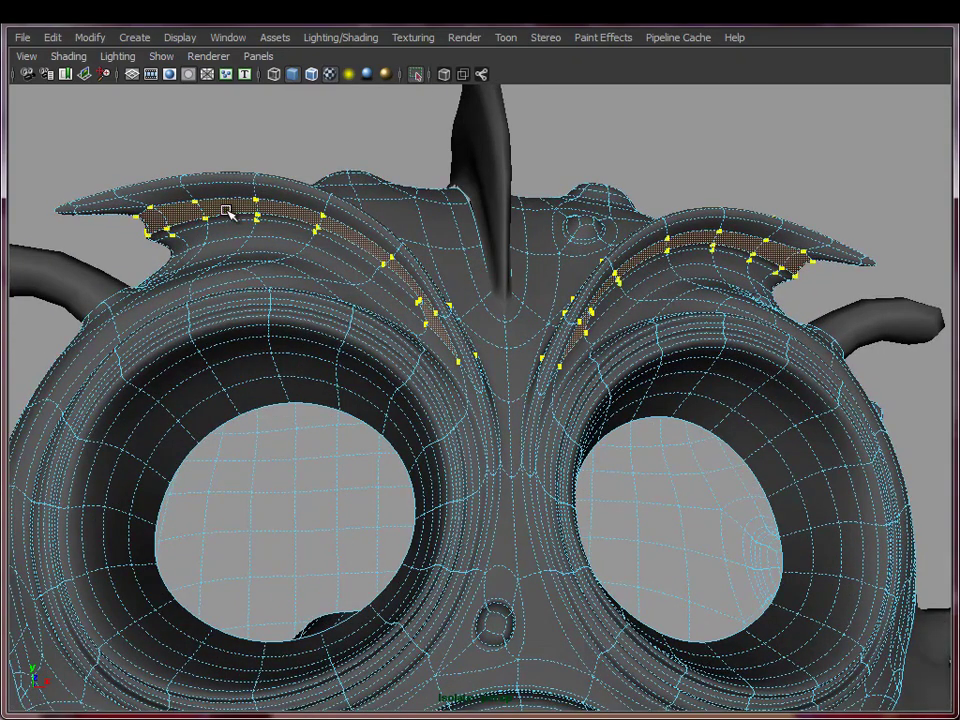
- Grow the selection outward over both brow ridges and the bridge between the eyes, and check its boundary from several angles
{"action": "key", "text": "shift+period"}
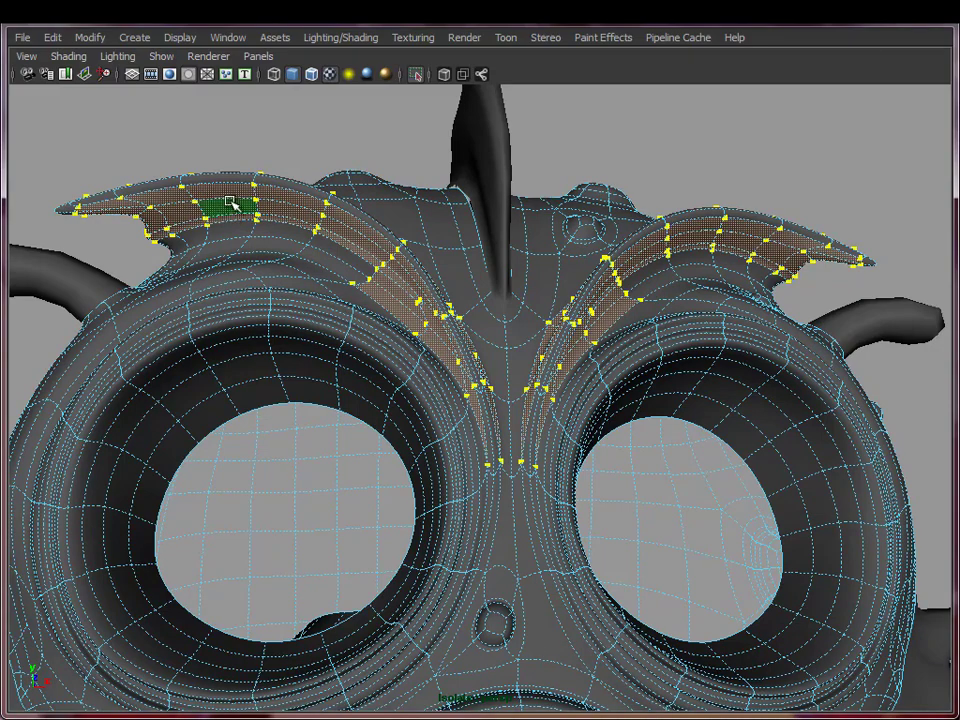
{"action": "left_click_drag", "start_coordinate": [645, 200], "coordinate": [643, 252], "text": "alt"}
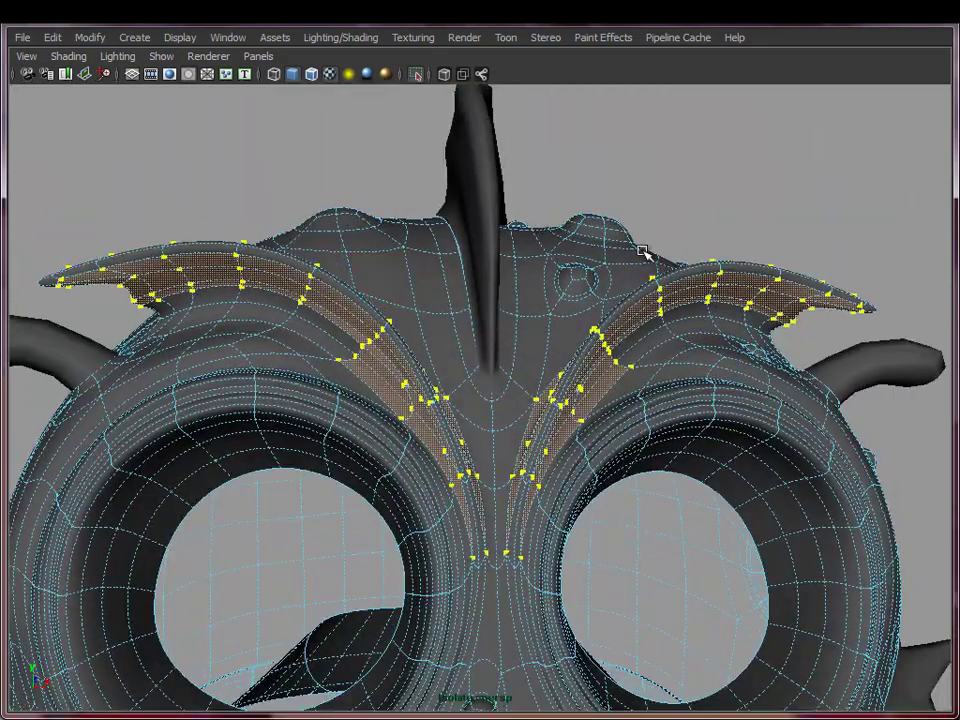
{"action": "key", "text": "shift+period"}
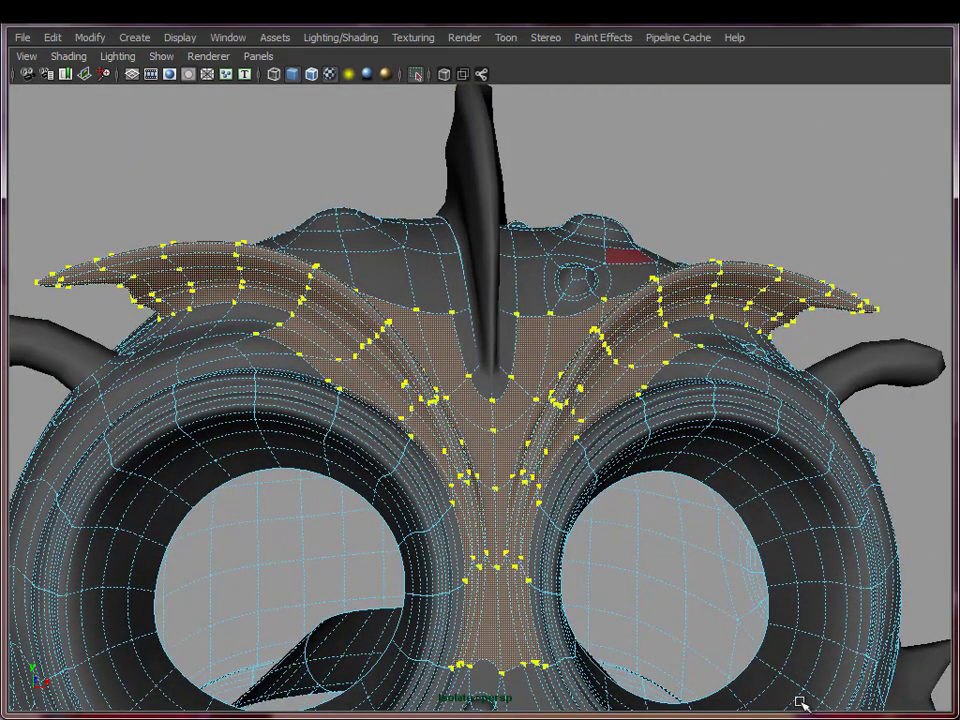
{"action": "left_click_drag", "start_coordinate": [800, 703], "coordinate": [748, 480], "text": "alt"}
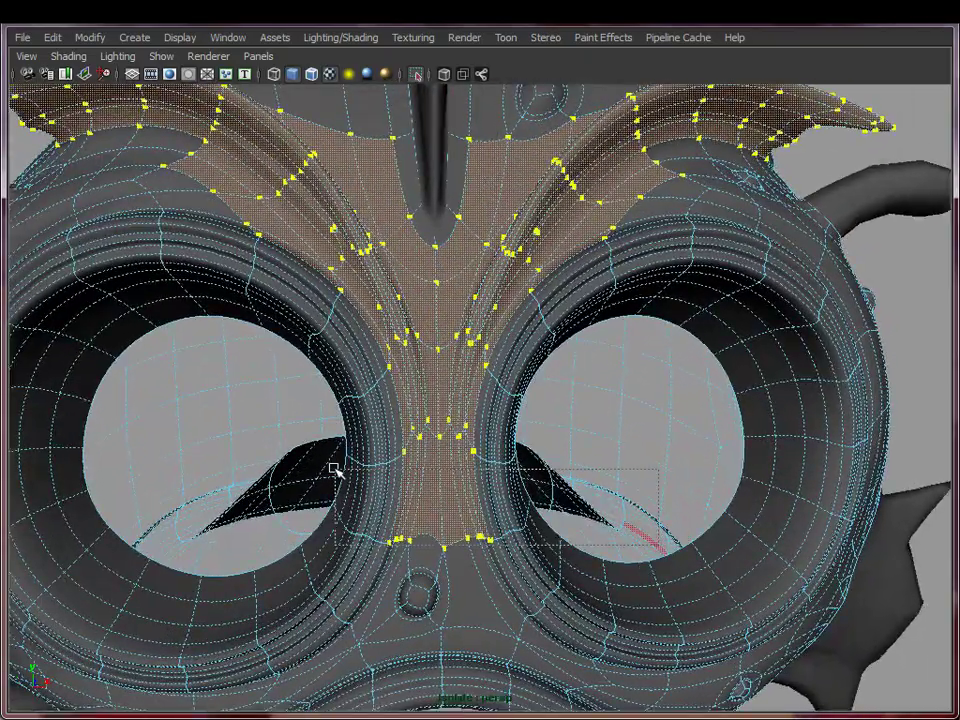
{"action": "left_click_drag", "start_coordinate": [335, 470], "coordinate": [640, 572], "text": "alt"}
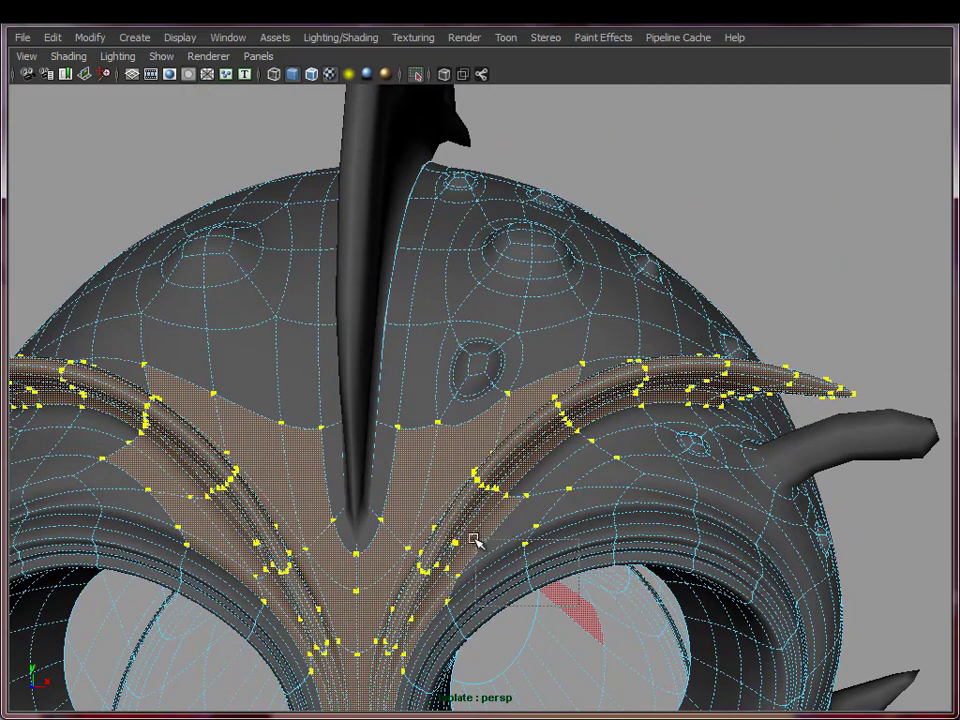
{"action": "left_click_drag", "start_coordinate": [475, 540], "coordinate": [703, 399], "text": "alt"}
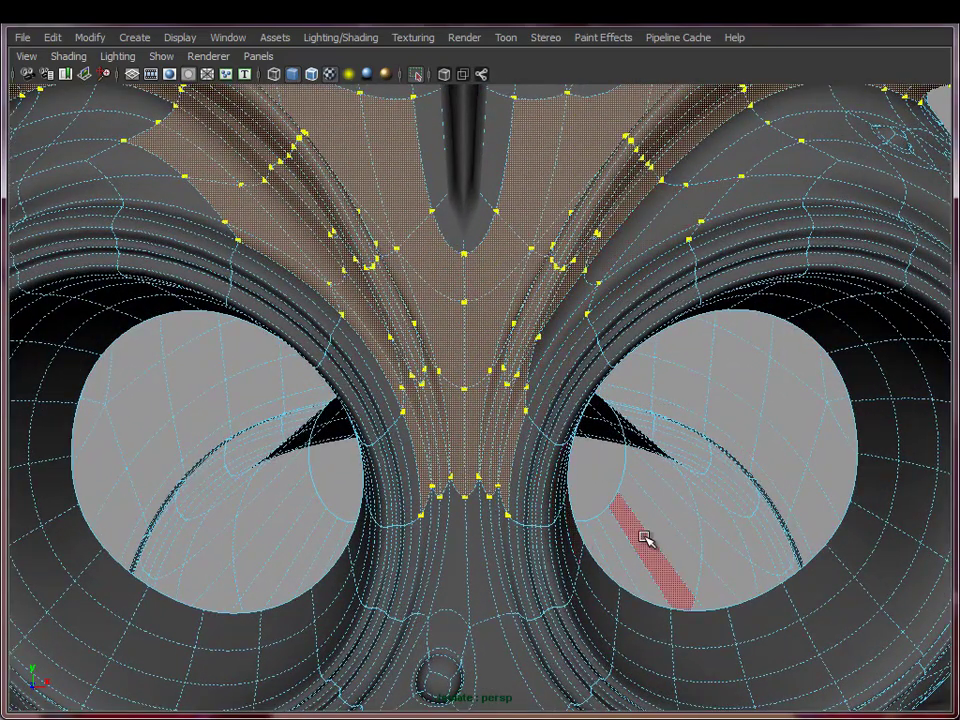
{"action": "left_click_drag", "start_coordinate": [521, 414], "coordinate": [597, 374], "text": "alt"}
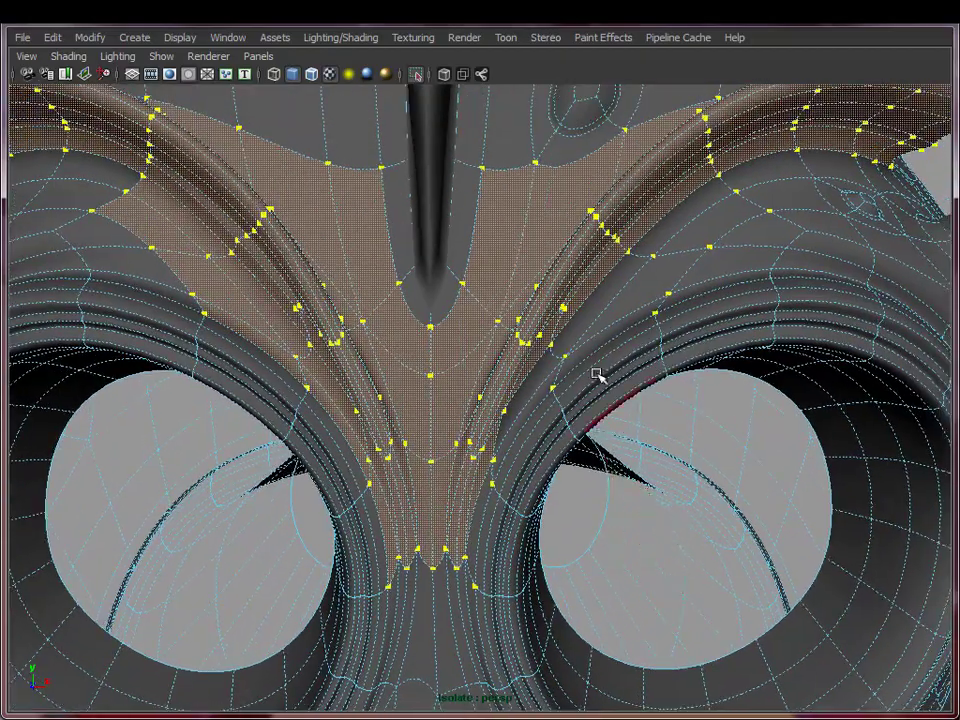
{"action": "left_click_drag", "start_coordinate": [831, 167], "coordinate": [614, 430], "text": "alt"}
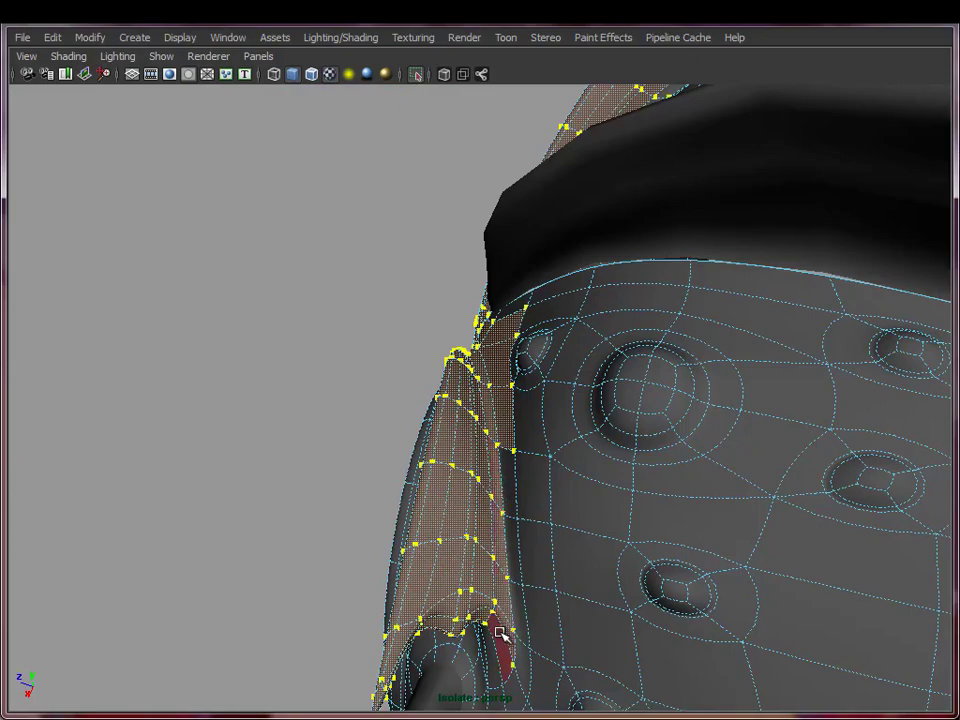
{"action": "left_click_drag", "start_coordinate": [486, 523], "coordinate": [579, 441], "text": "alt"}
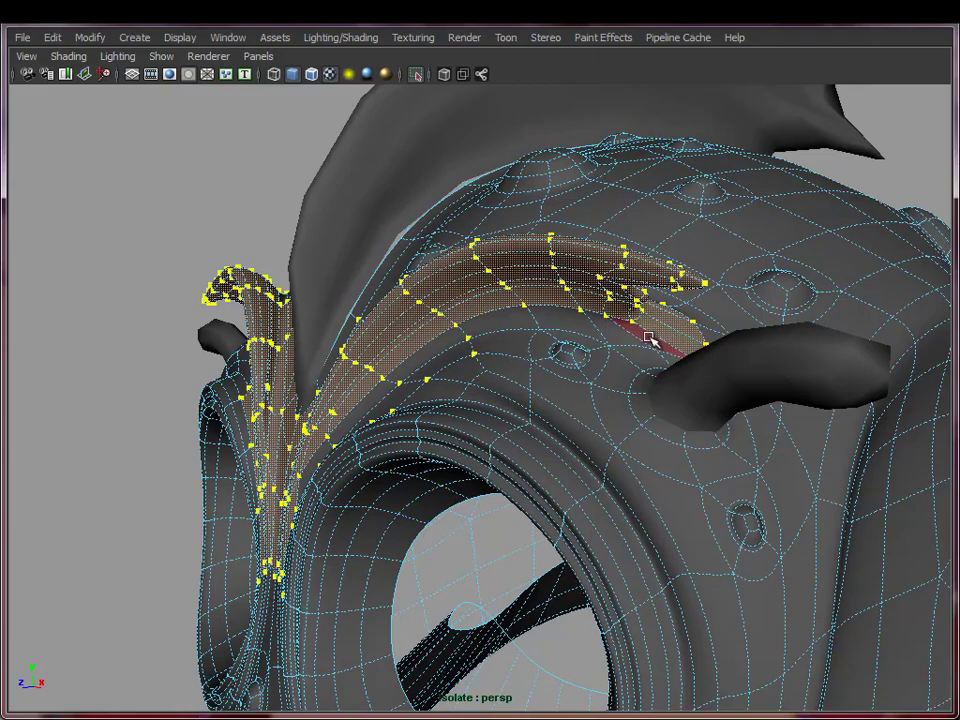
- Deselect the stray forehead and nose bridge faces between the crest and one brow ridge
{"action": "left_click_drag", "start_coordinate": [649, 338], "coordinate": [381, 376], "text": "alt"}
{"action": "left_click_drag", "start_coordinate": [494, 568], "coordinate": [398, 562], "text": "alt"}
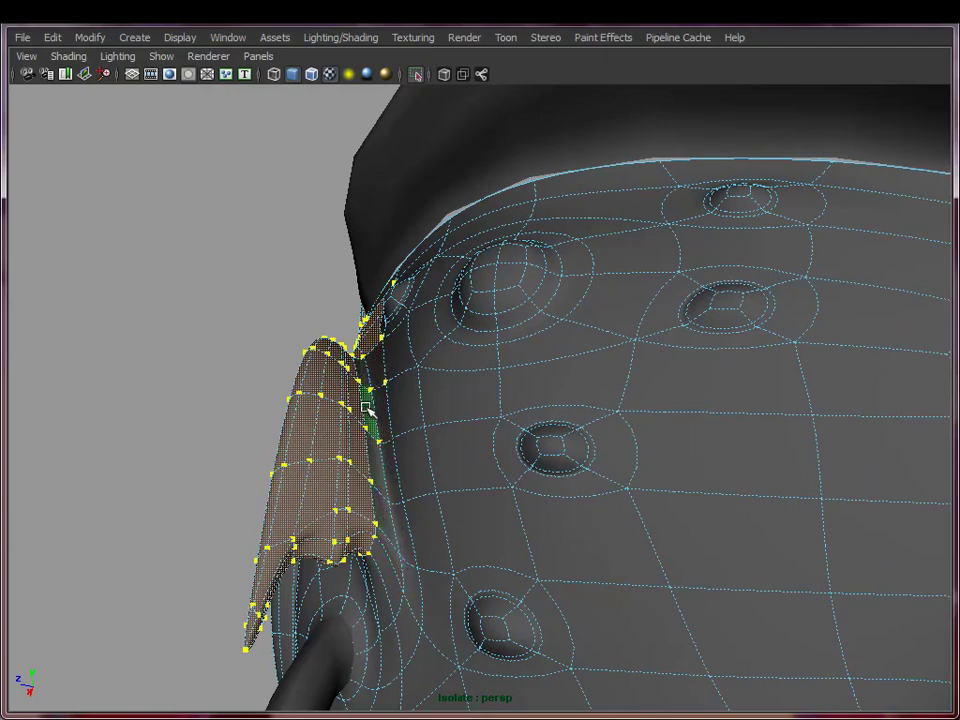
{"action": "left_click_drag", "start_coordinate": [373, 381], "coordinate": [528, 334], "text": "alt"}
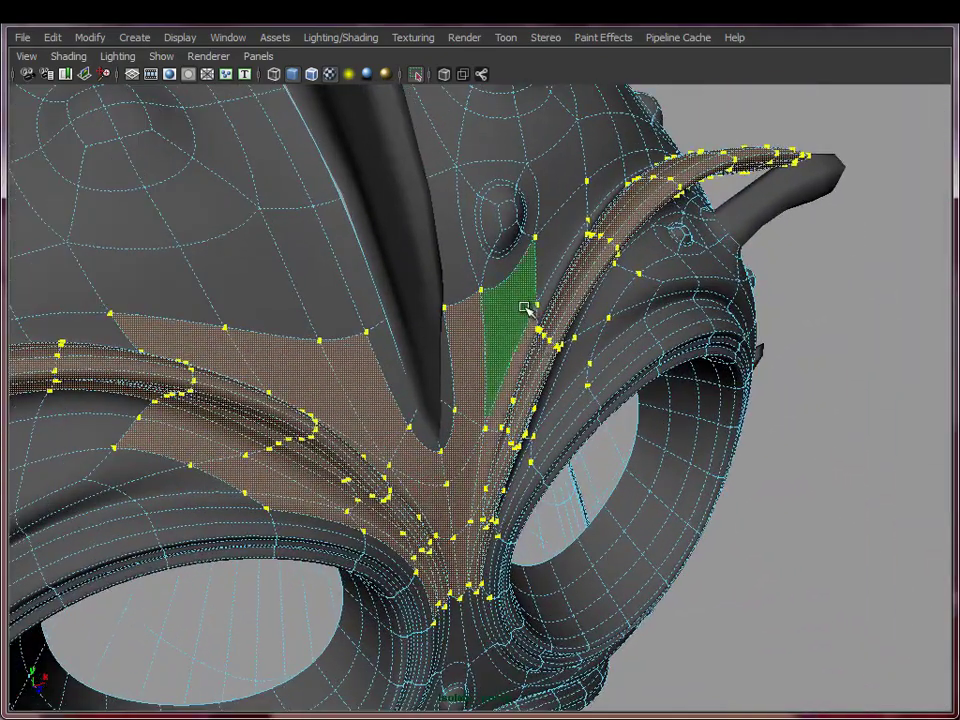
{"action": "left_click", "coordinate": [519, 309], "text": "ctrl"}
{"action": "left_click", "coordinate": [463, 325], "text": "ctrl"}
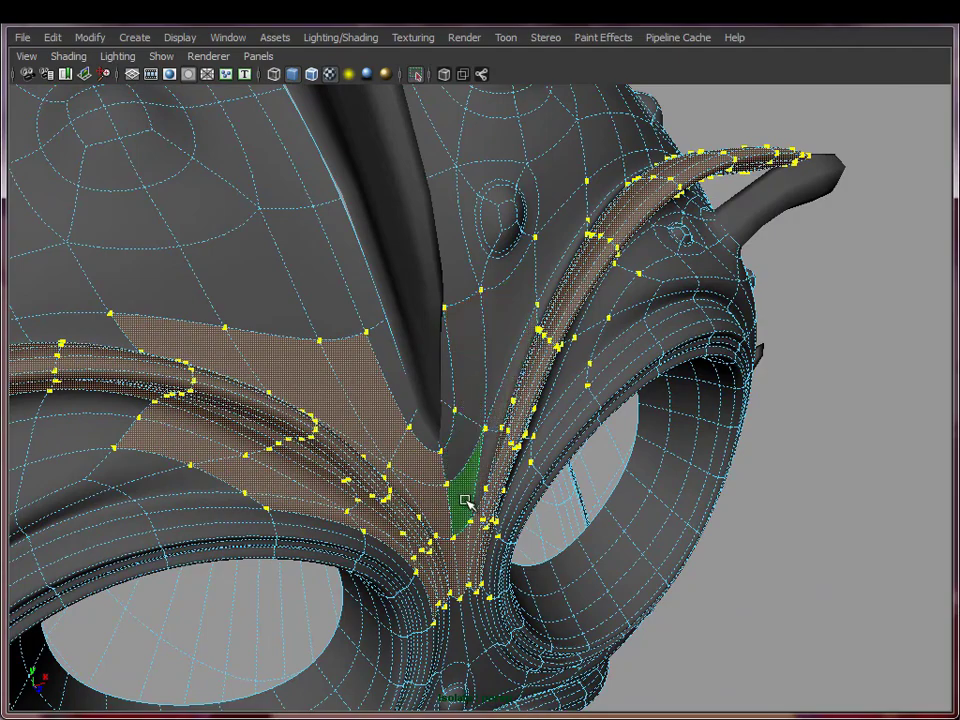
{"action": "left_click_drag", "start_coordinate": [465, 470], "coordinate": [516, 518], "text": "alt"}
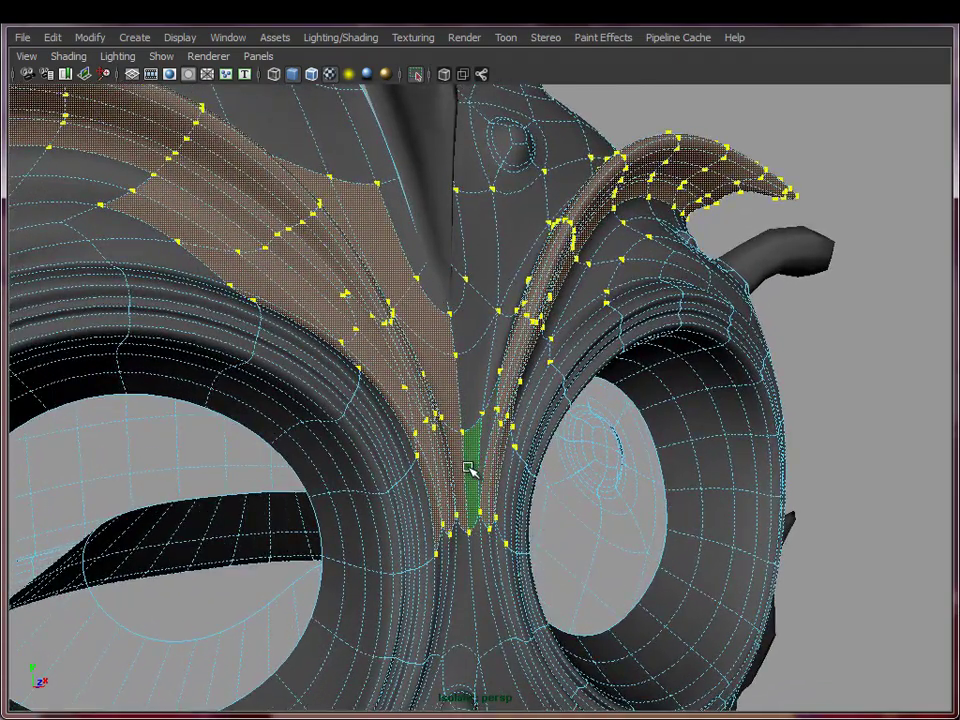
{"action": "left_click_drag", "start_coordinate": [546, 615], "coordinate": [450, 557], "text": "alt"}
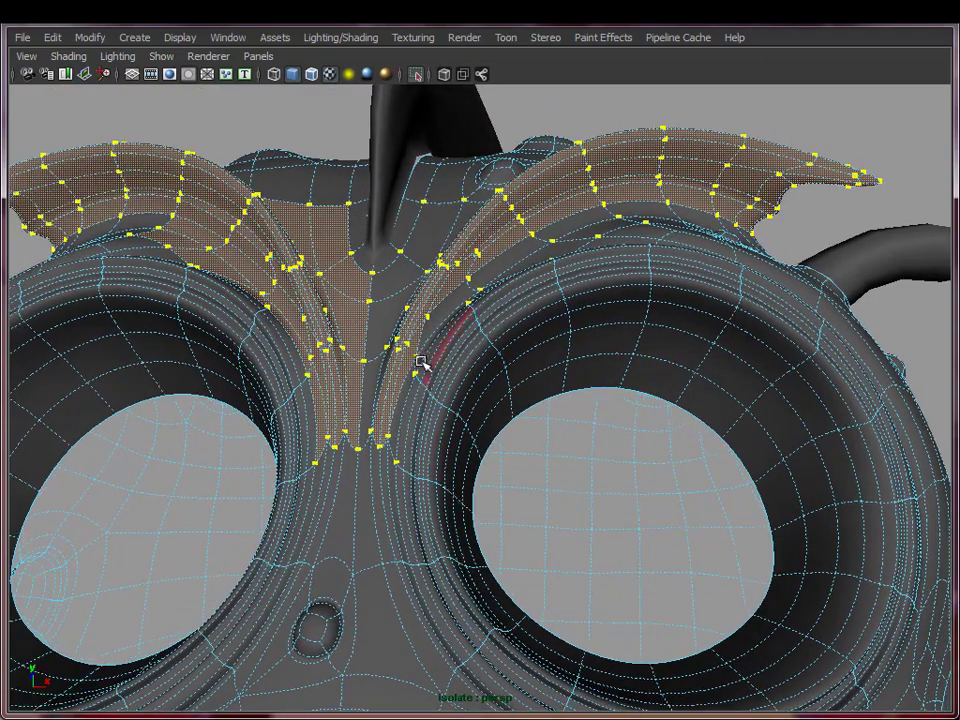
- Deselect the stray forehead and nose bridge faces between the crest and the opposite brow ridge
{"action": "left_click_drag", "start_coordinate": [410, 350], "coordinate": [362, 465], "text": "alt"}
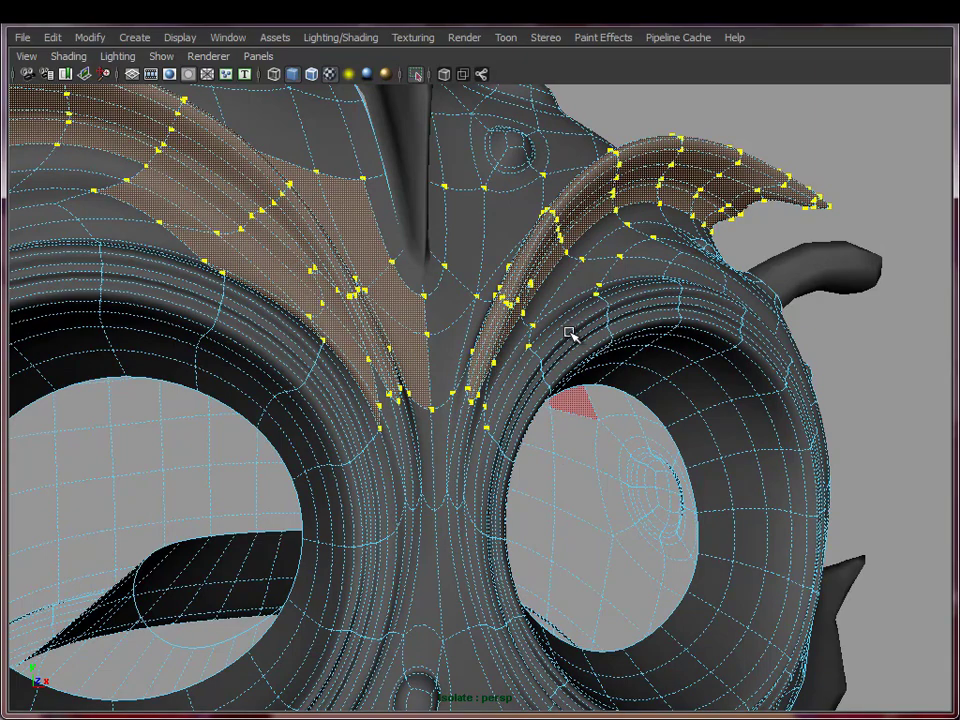
{"action": "left_click_drag", "start_coordinate": [572, 334], "coordinate": [648, 468], "text": "alt"}
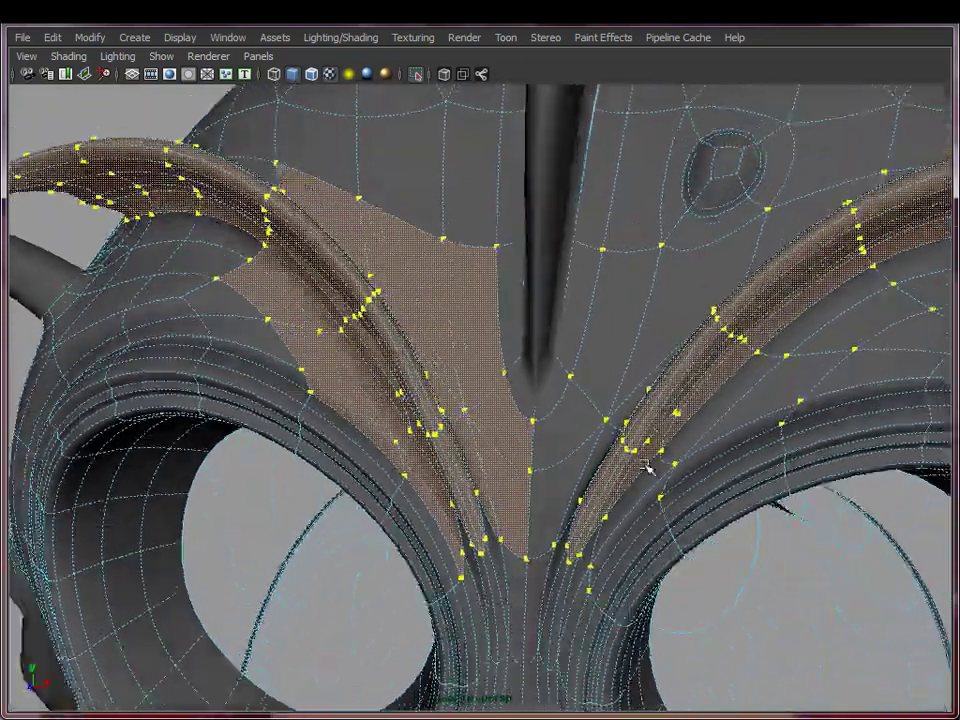
{"action": "left_click", "coordinate": [491, 501], "text": "ctrl"}
{"action": "left_click", "coordinate": [459, 389], "text": "ctrl"}
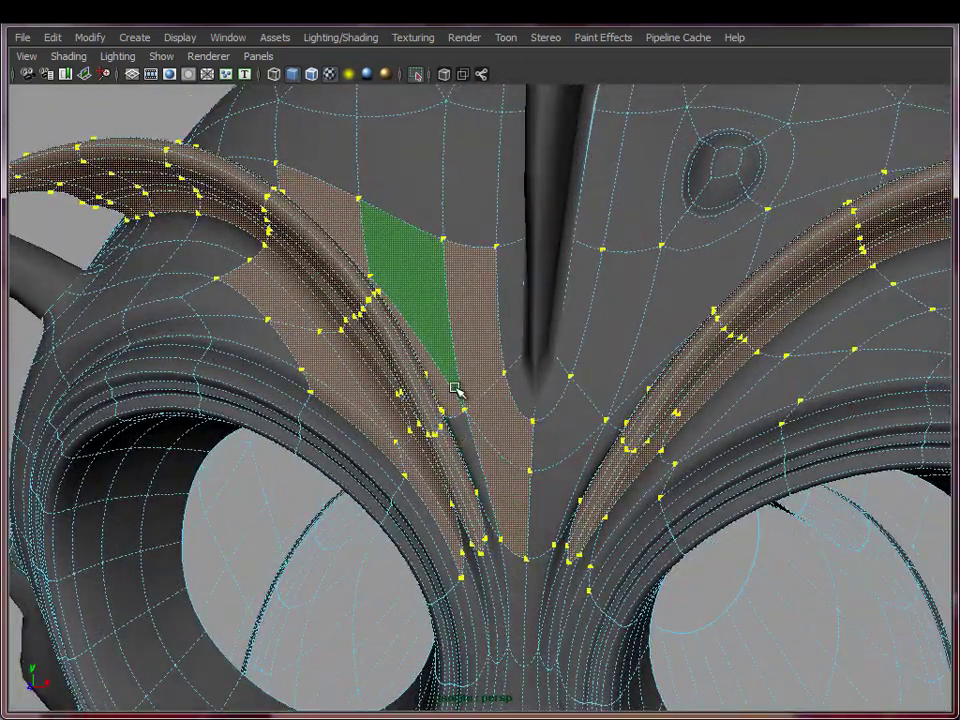
{"action": "left_click", "coordinate": [453, 389], "text": "ctrl"}
{"action": "left_click", "coordinate": [454, 396], "text": "ctrl"}
{"action": "left_click", "coordinate": [478, 364], "text": "ctrl"}
{"action": "left_click", "coordinate": [498, 437], "text": "ctrl"}
{"action": "left_click", "coordinate": [513, 528], "text": "ctrl"}
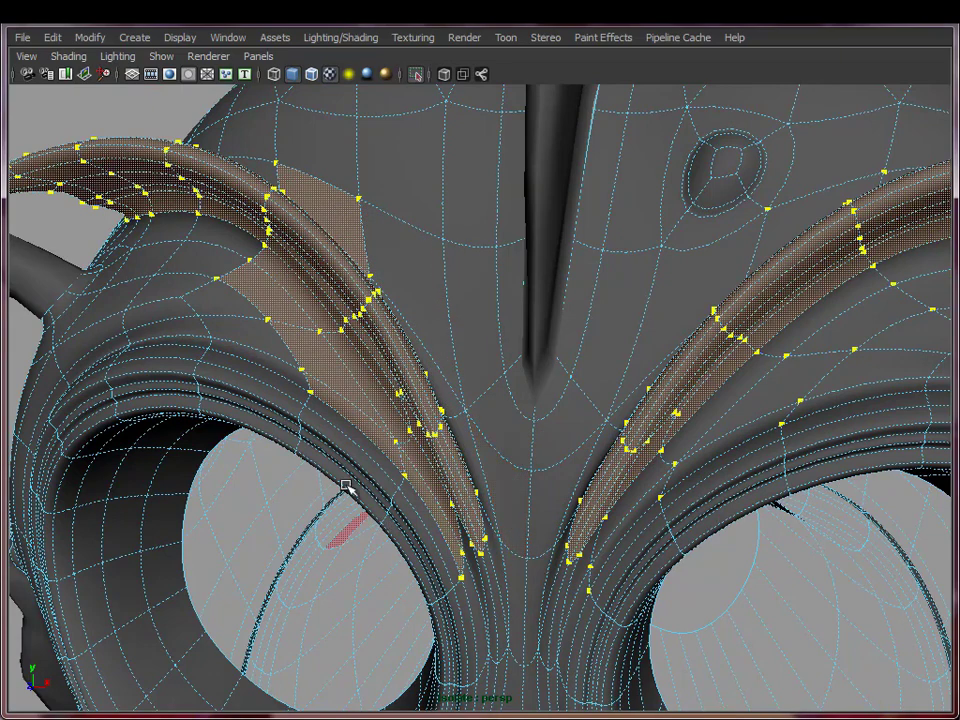
- Remove the last stray faces above and below that brow so only the two brow ridges stay selected
{"action": "middle_click_drag", "start_coordinate": [303, 244], "coordinate": [406, 302], "text": "alt"}
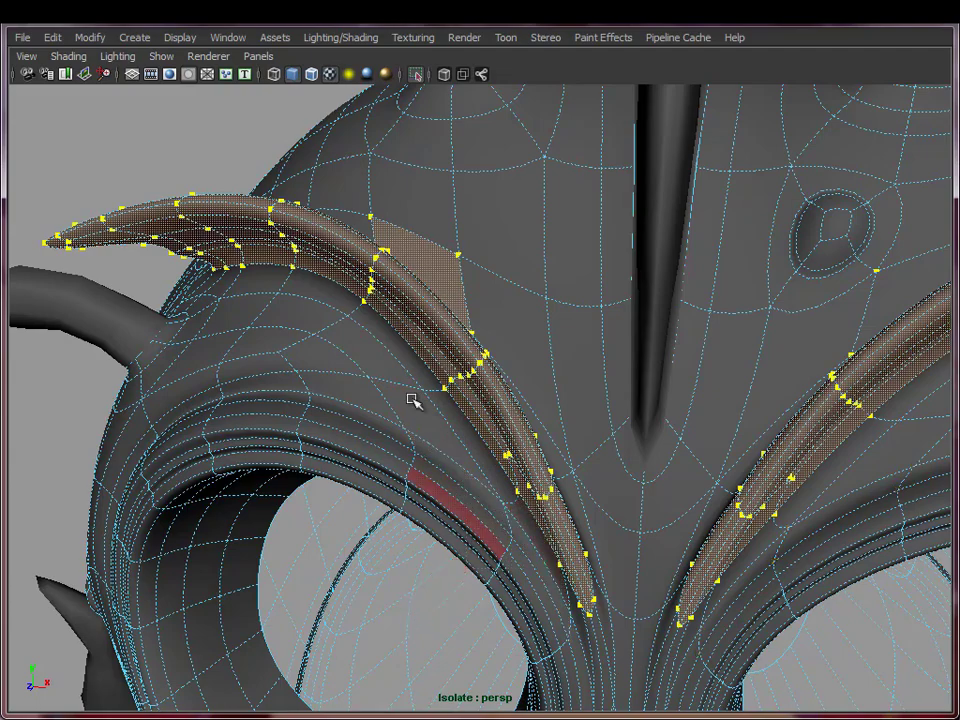
{"action": "left_click_drag", "start_coordinate": [409, 399], "coordinate": [435, 386], "text": "alt"}
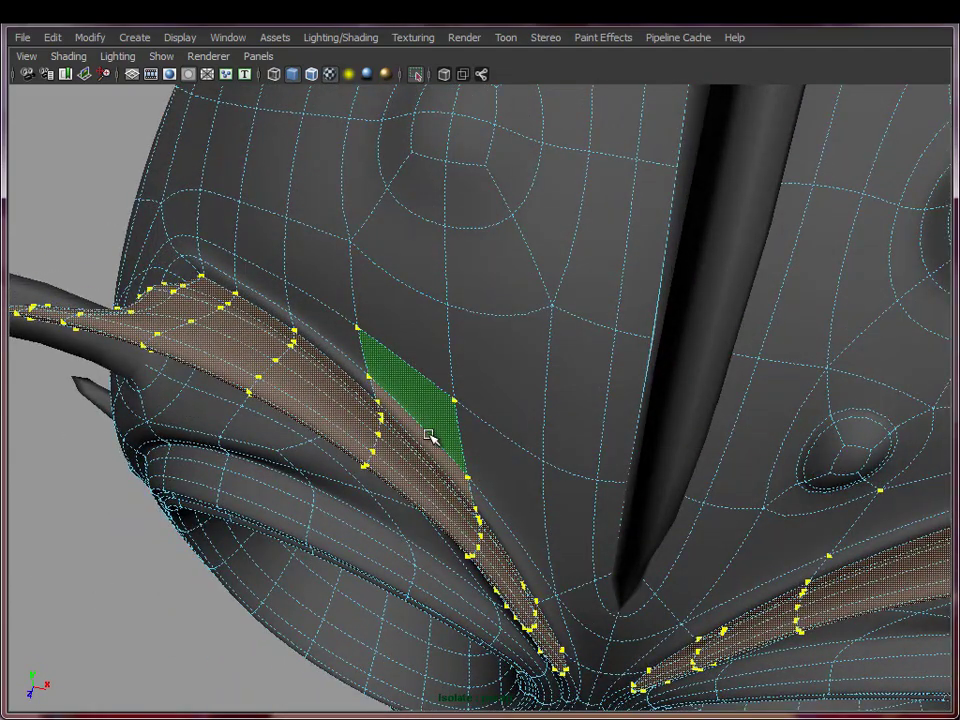
{"action": "left_click_drag", "start_coordinate": [422, 439], "coordinate": [449, 485], "text": "alt"}
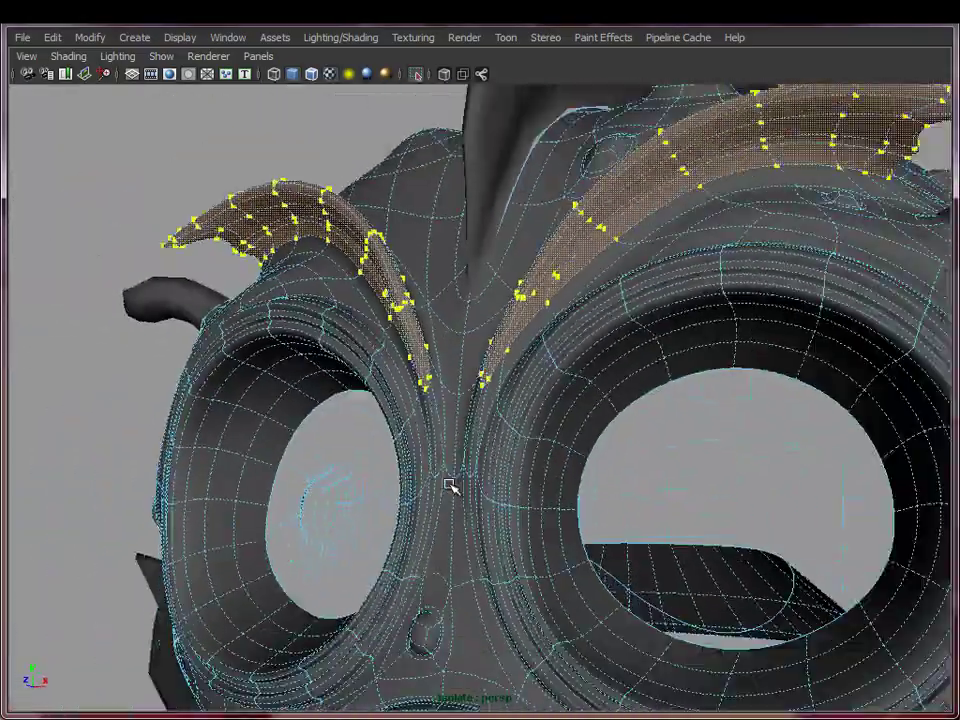
- Extract the selected brow faces from the head, return to object mode and clear the selection
{"action": "key", "text": "space"}
{"action": "left_click", "coordinate": [196, 273]}
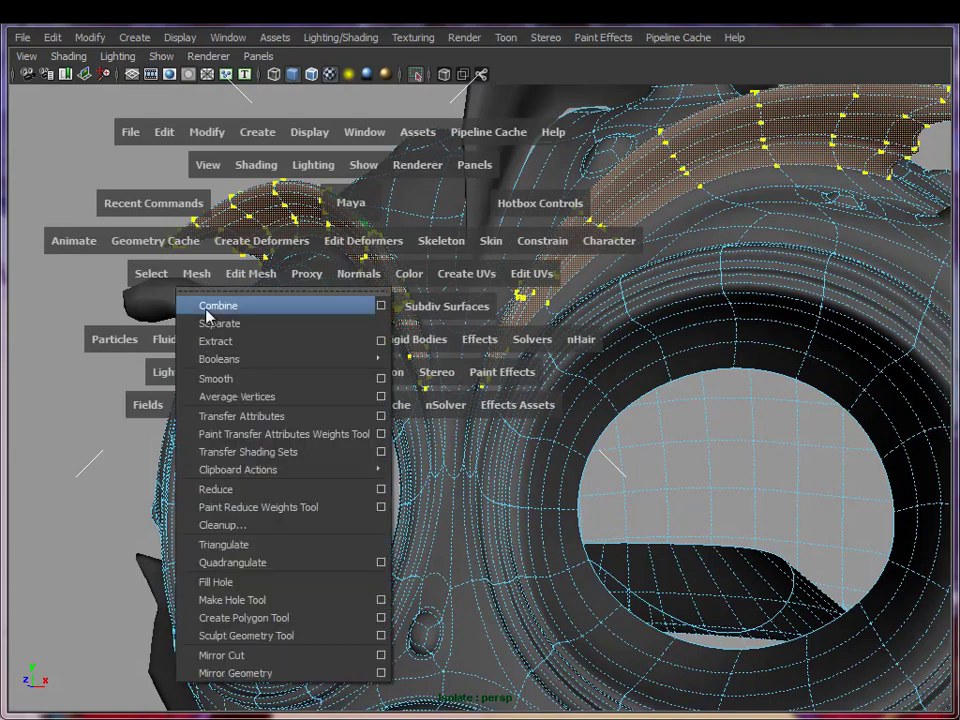
{"action": "left_click", "coordinate": [213, 344]}
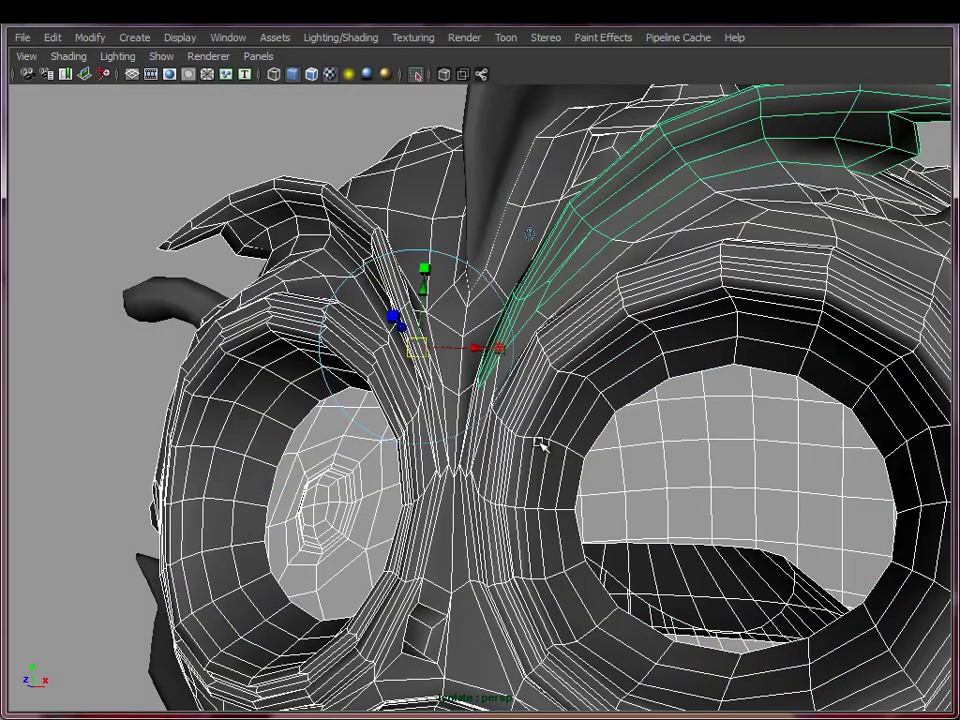
{"action": "right_click_drag", "start_coordinate": [507, 373], "coordinate": [585, 350]}
{"action": "left_click", "coordinate": [302, 135]}
- Select the head mesh and check it against the separated brows, crest, antennae and cheek fins
{"action": "right_click_drag", "start_coordinate": [686, 497], "coordinate": [414, 463], "text": "alt"}
{"action": "left_click", "coordinate": [493, 482]}
{"action": "left_click_drag", "start_coordinate": [414, 463], "coordinate": [598, 398], "text": "alt"}
{"action": "left_click_drag", "start_coordinate": [623, 325], "coordinate": [422, 364], "text": "alt"}
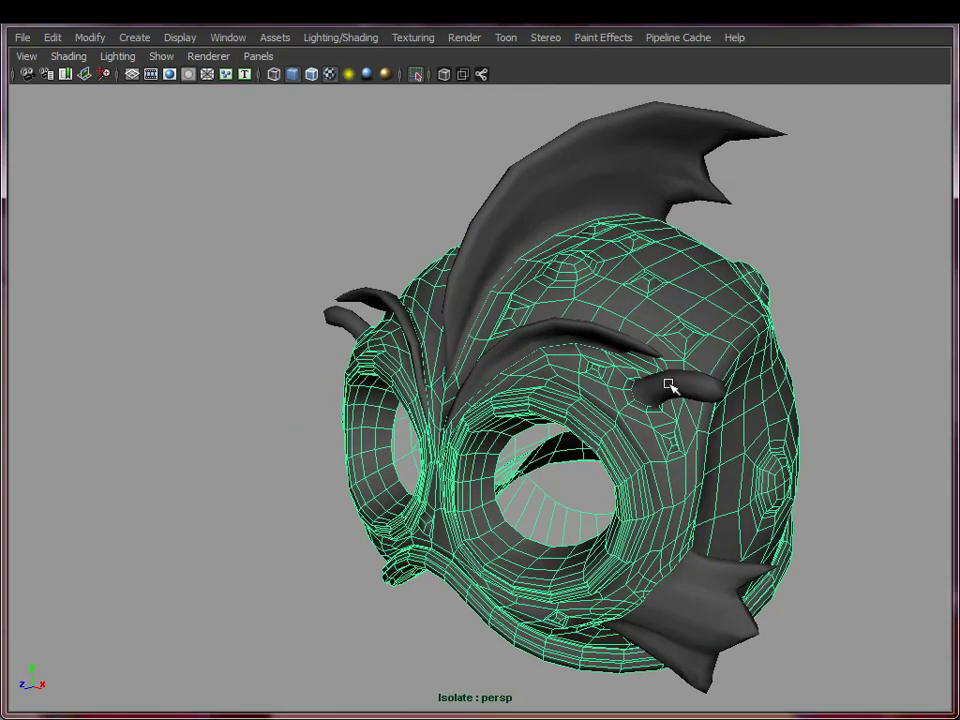
{"action": "left_click_drag", "start_coordinate": [505, 405], "coordinate": [610, 358], "text": "alt"}
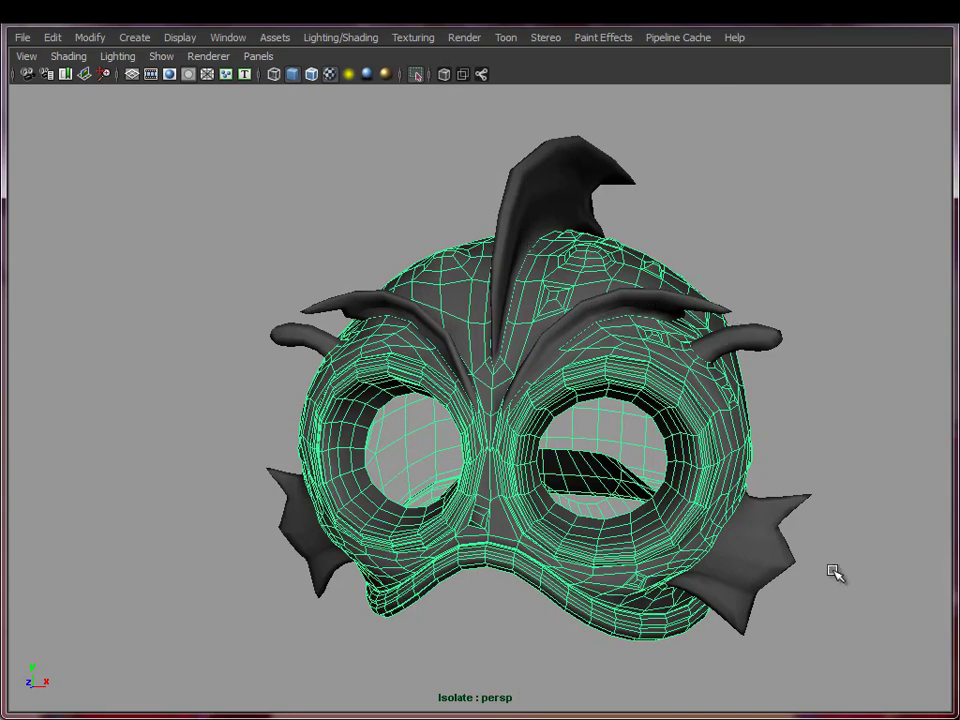
- Bring back the whole creature, then isolate only the head mesh and view it from front and back
{"action": "left_click_drag", "start_coordinate": [356, 285], "coordinate": [305, 205], "text": "alt"}
{"action": "key", "text": "shift+i"}
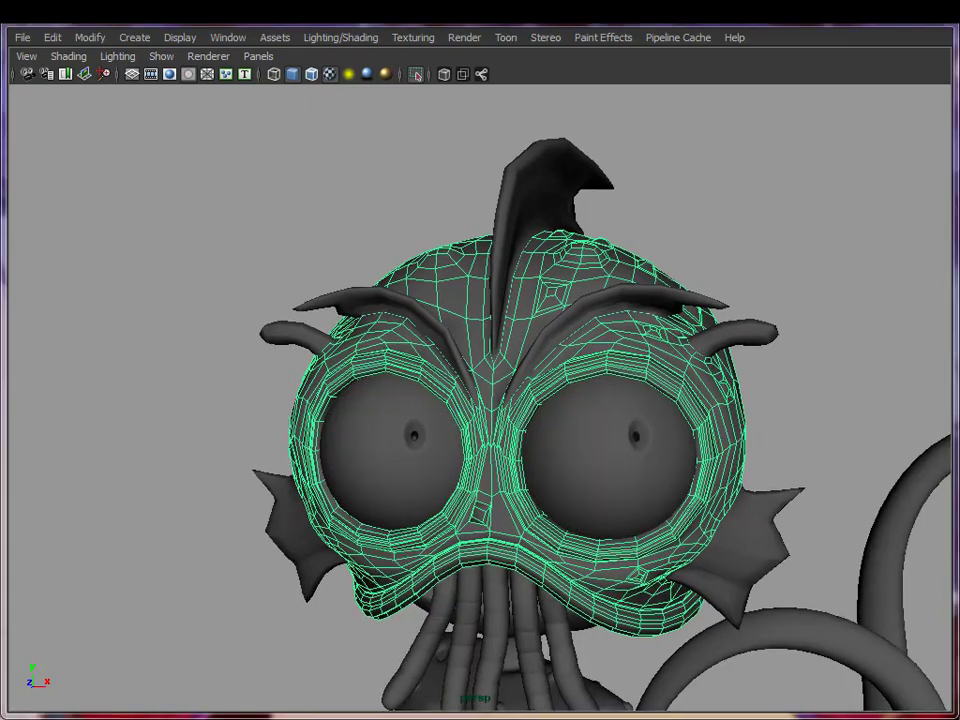
{"action": "middle_click_drag", "start_coordinate": [493, 301], "coordinate": [438, 280], "text": "alt"}
{"action": "right_click_drag", "start_coordinate": [438, 280], "coordinate": [450, 281], "text": "alt"}
{"action": "key", "text": "shift+i"}
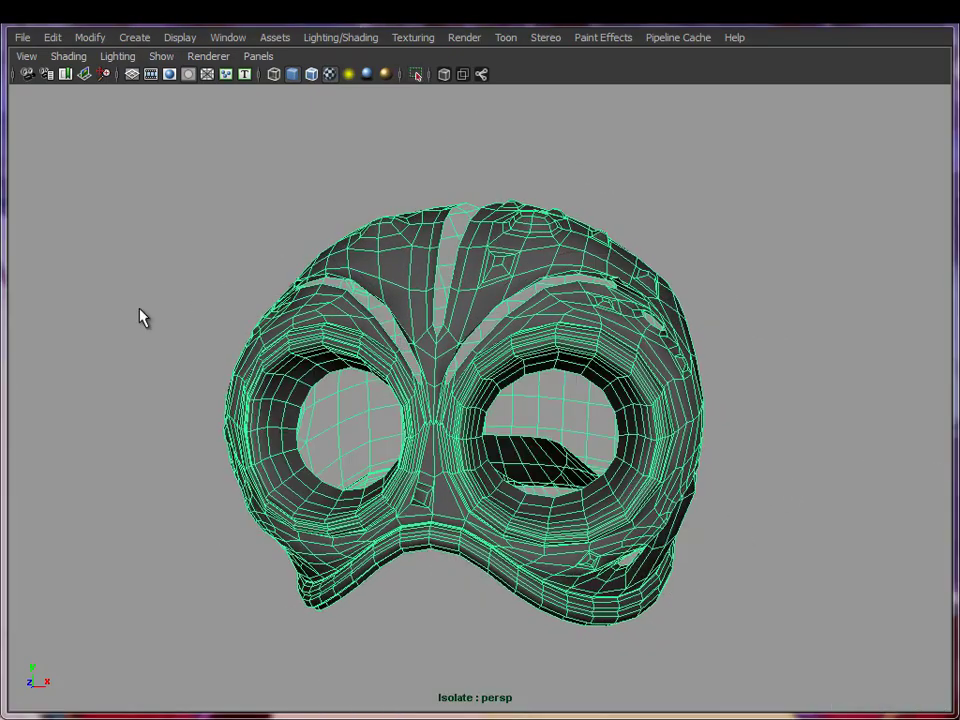
{"action": "left_click_drag", "start_coordinate": [688, 488], "coordinate": [247, 523], "text": "alt"}
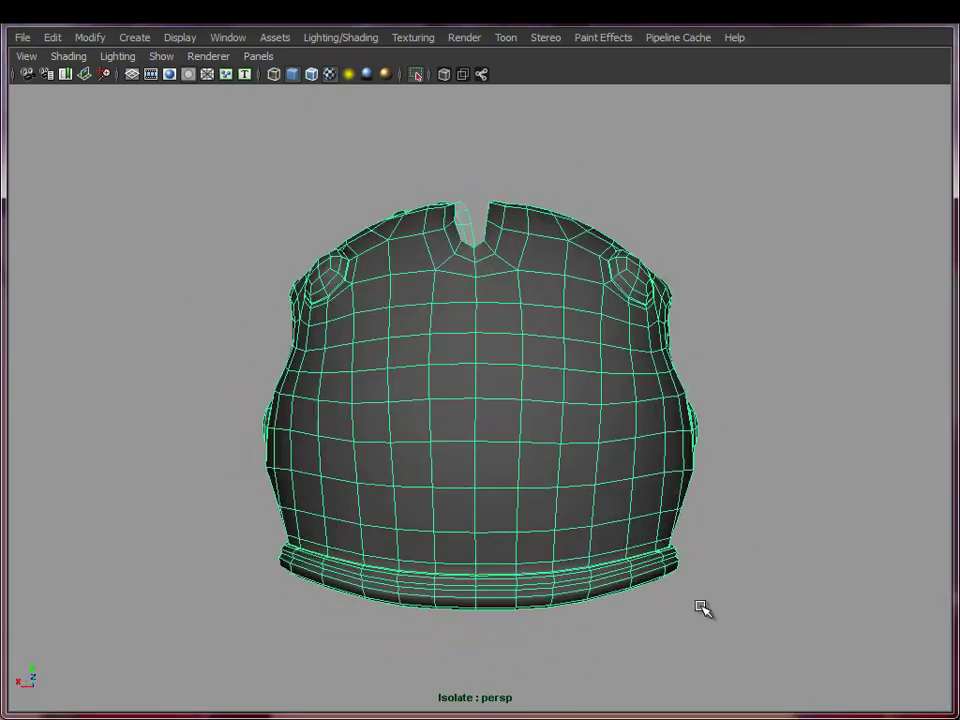
{"action": "left_click_drag", "start_coordinate": [339, 336], "coordinate": [570, 422], "text": "alt"}
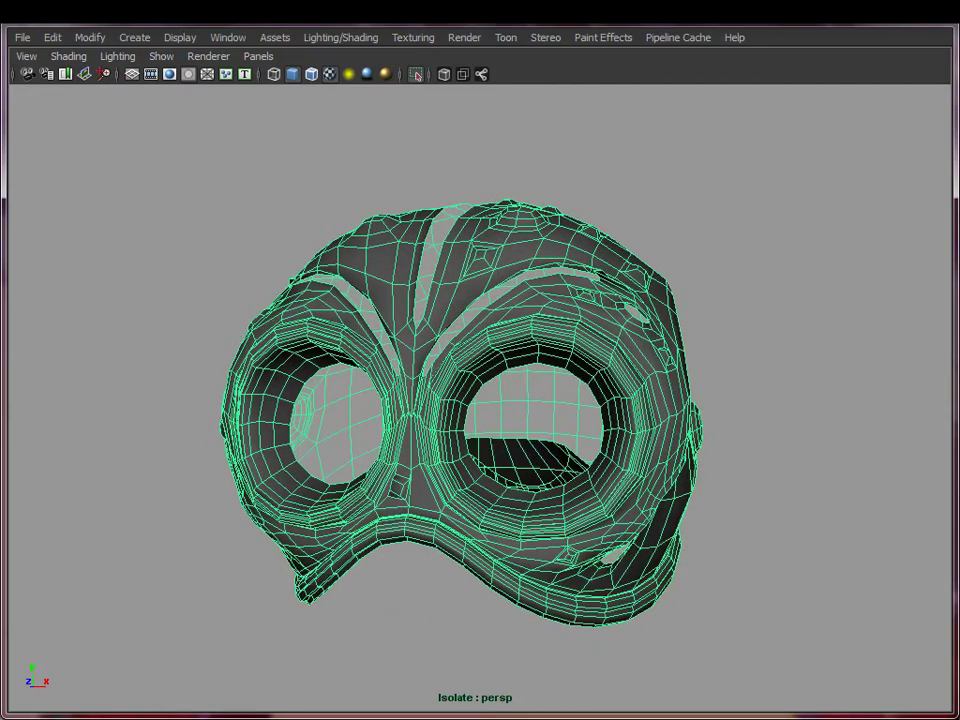
- Soften the edges of the isolated head mesh
{"action": "key", "text": "ctrl+F9"}
{"action": "left_click", "coordinate": [219, 244]}
{"action": "left_click", "coordinate": [441, 330]}
- Examine the openings where the crest, brows, antennae and cheek fins were removed, including in smooth preview
{"action": "left_click_drag", "start_coordinate": [810, 536], "coordinate": [578, 295], "text": "alt"}
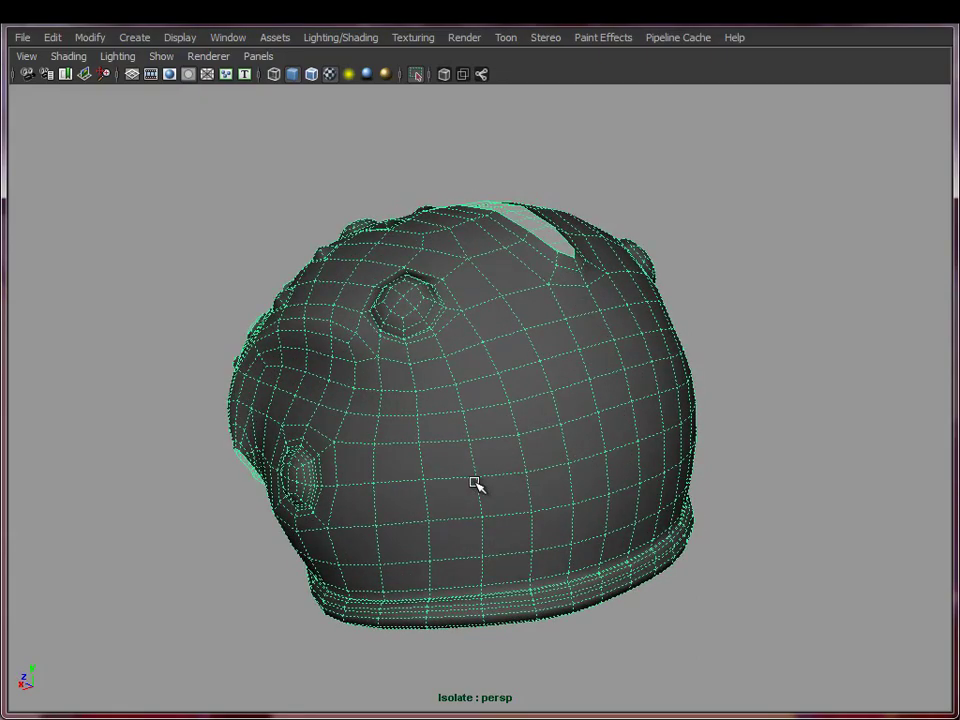
{"action": "left_click_drag", "start_coordinate": [285, 530], "coordinate": [511, 216], "text": "alt"}
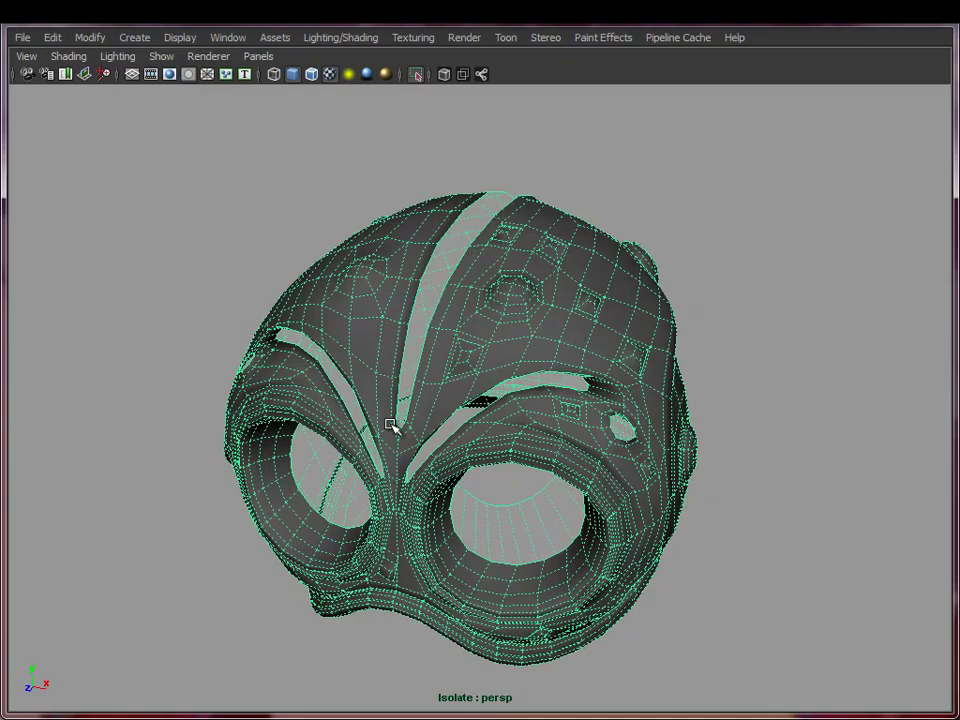
{"action": "left_click_drag", "start_coordinate": [390, 425], "coordinate": [549, 508], "text": "alt"}
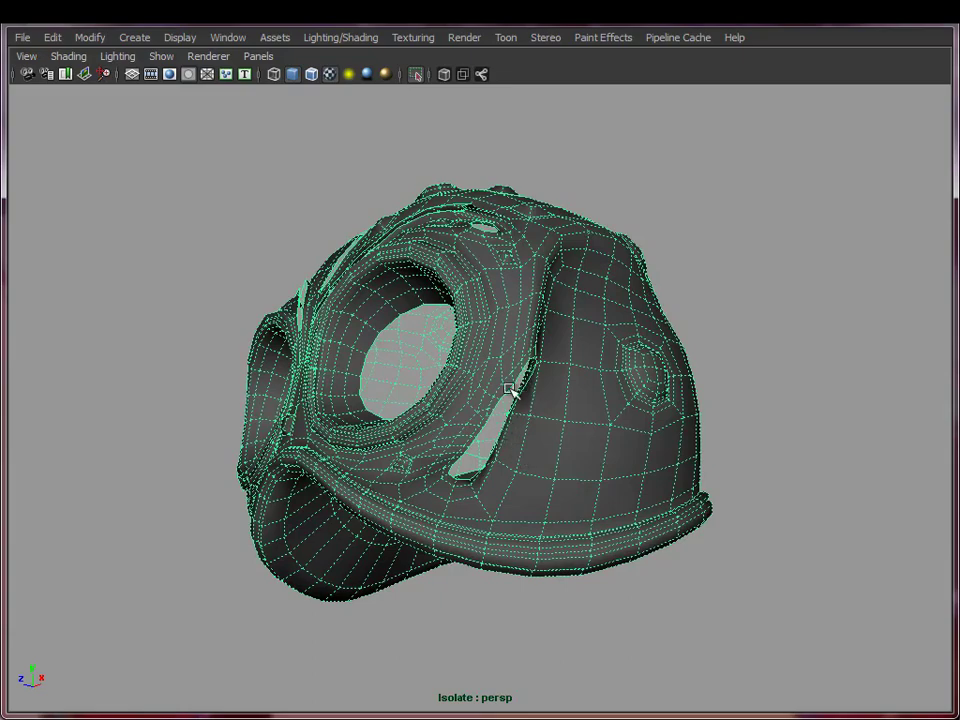
{"action": "left_click_drag", "start_coordinate": [424, 484], "coordinate": [505, 341], "text": "alt"}
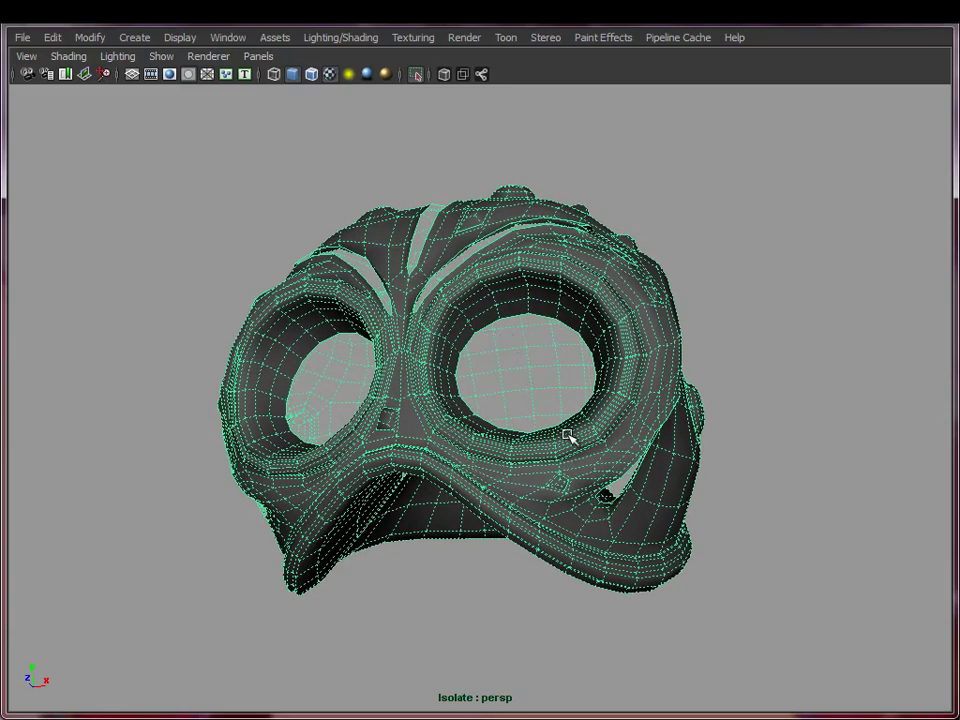
{"action": "left_click_drag", "start_coordinate": [567, 436], "coordinate": [602, 467], "text": "alt"}
{"action": "left_click_drag", "start_coordinate": [525, 414], "coordinate": [567, 562], "text": "alt"}
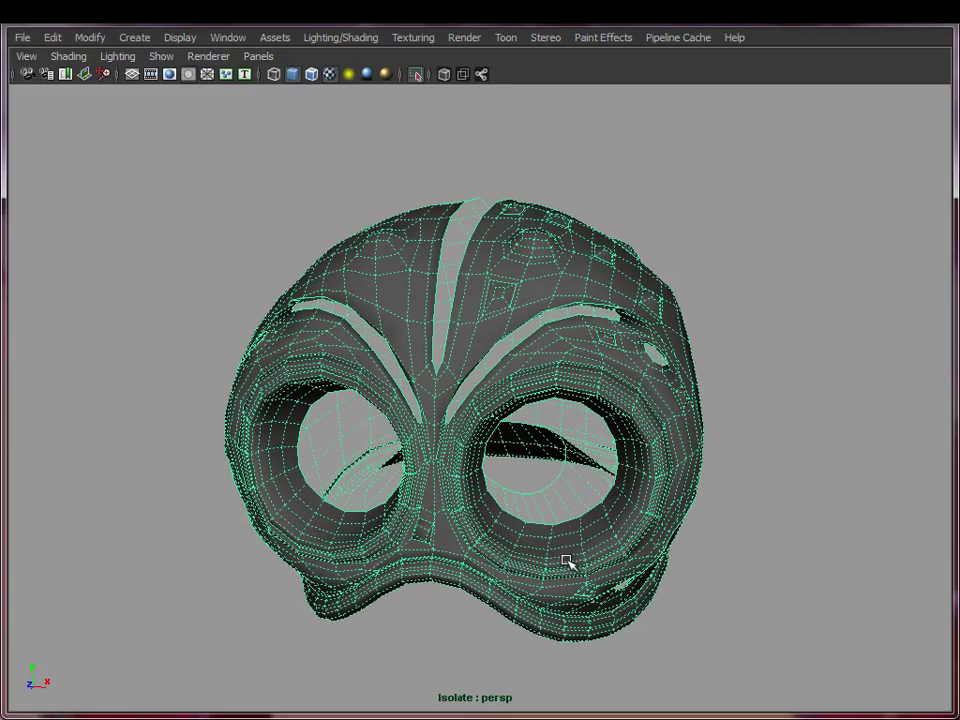
{"action": "key", "text": "3"}
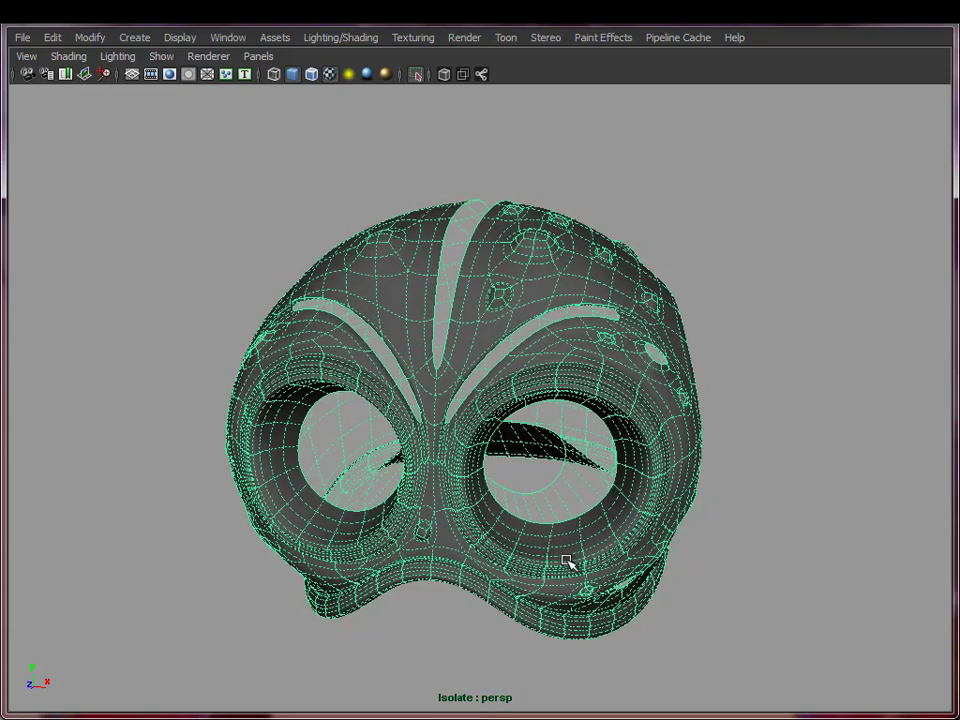
{"action": "left_click", "coordinate": [771, 507]}
{"action": "left_click_drag", "start_coordinate": [771, 507], "coordinate": [521, 421], "text": "alt"}
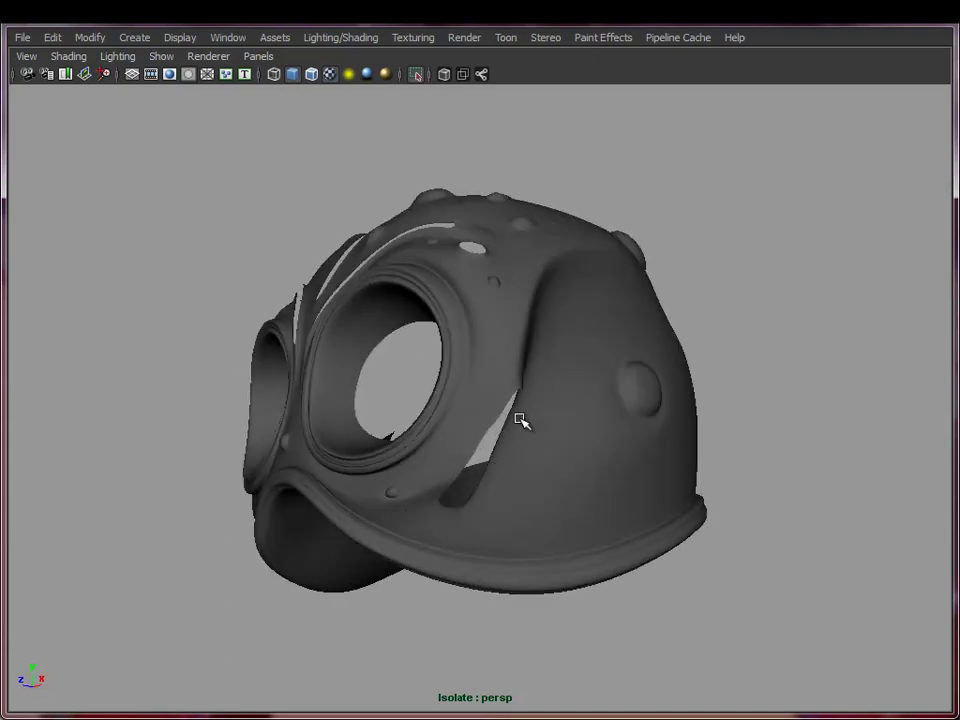
{"action": "left_click_drag", "start_coordinate": [488, 480], "coordinate": [452, 445], "text": "alt"}
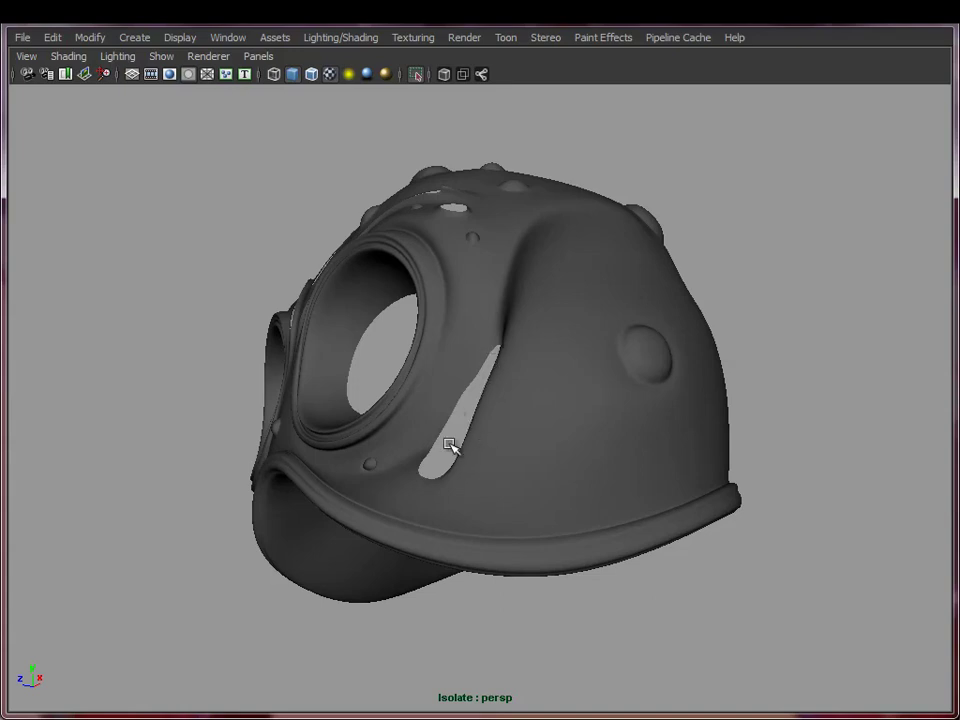
{"action": "left_click_drag", "start_coordinate": [450, 444], "coordinate": [412, 401], "text": "alt"}
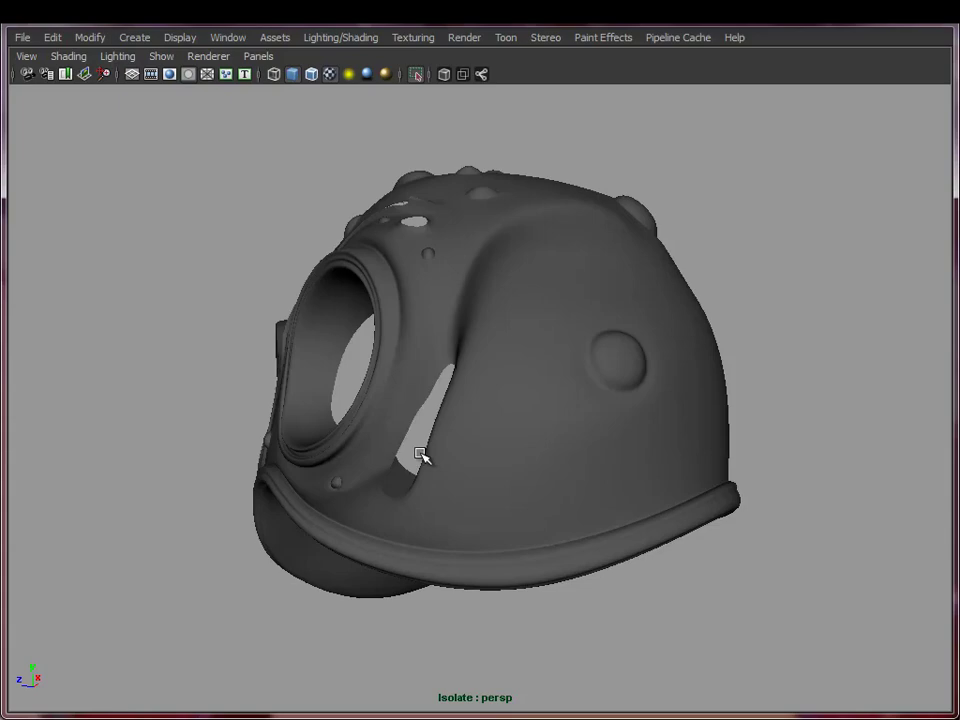
- Select the head mesh, switch it to edge selection and select a border edge of the cheek fin opening
{"action": "left_click", "coordinate": [504, 409]}
{"action": "left_click_drag", "start_coordinate": [430, 454], "coordinate": [466, 448], "text": "alt"}
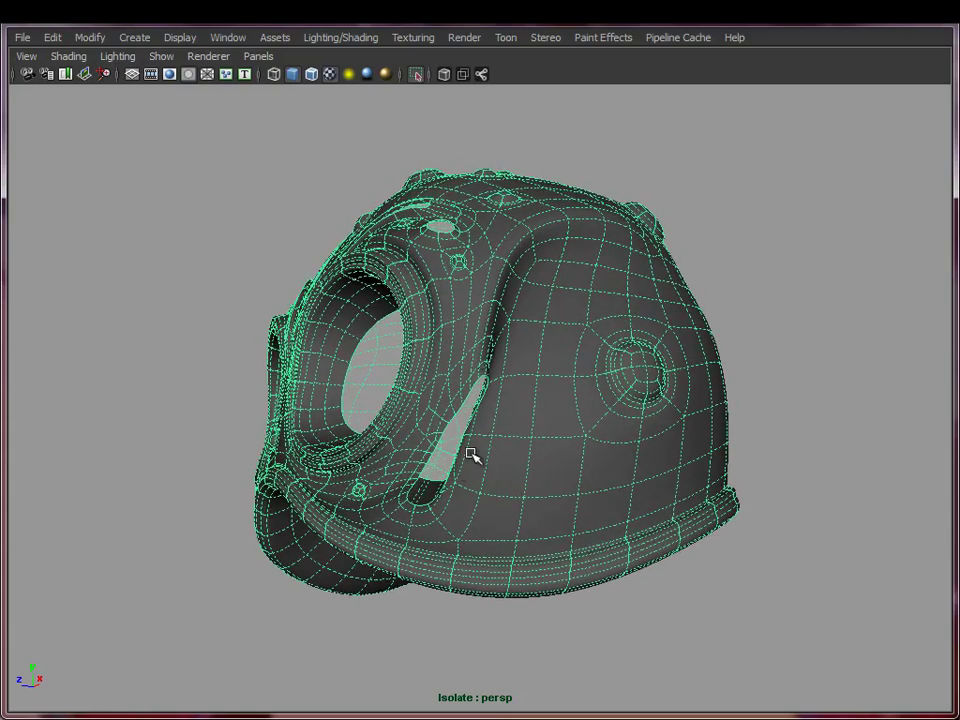
{"action": "middle_click_drag", "start_coordinate": [448, 494], "coordinate": [473, 506], "text": "alt"}
{"action": "right_click_drag", "start_coordinate": [473, 506], "coordinate": [537, 507], "text": "alt"}
{"action": "right_click_drag", "start_coordinate": [501, 452], "coordinate": [500, 424]}
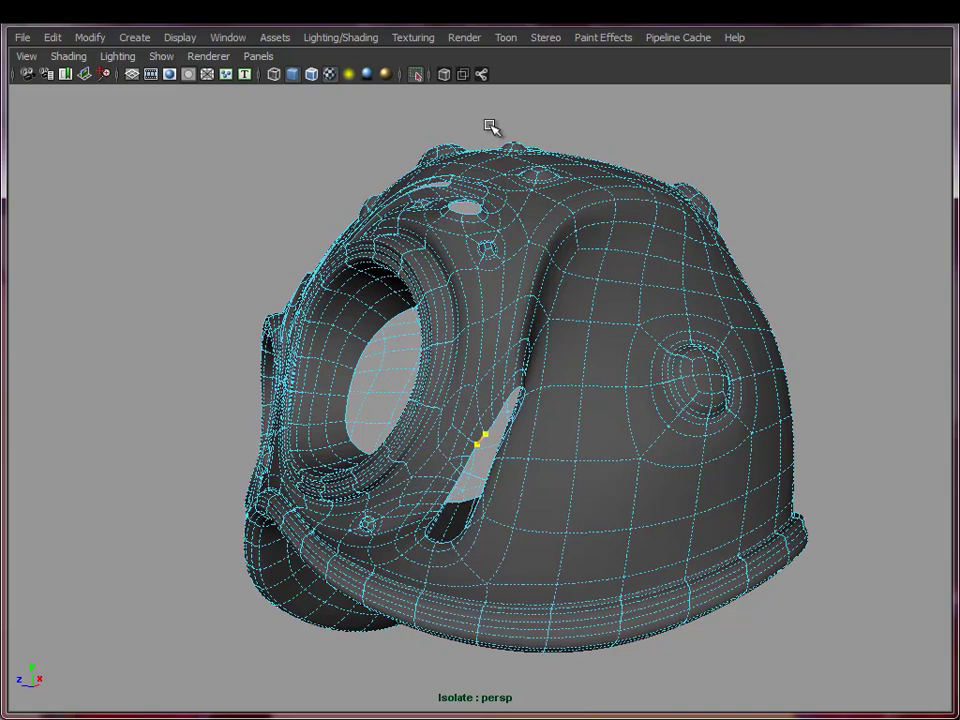
- Close the cheek fin openings with Fill Hole and check the head from the front without smooth preview
{"action": "key", "text": "space"}
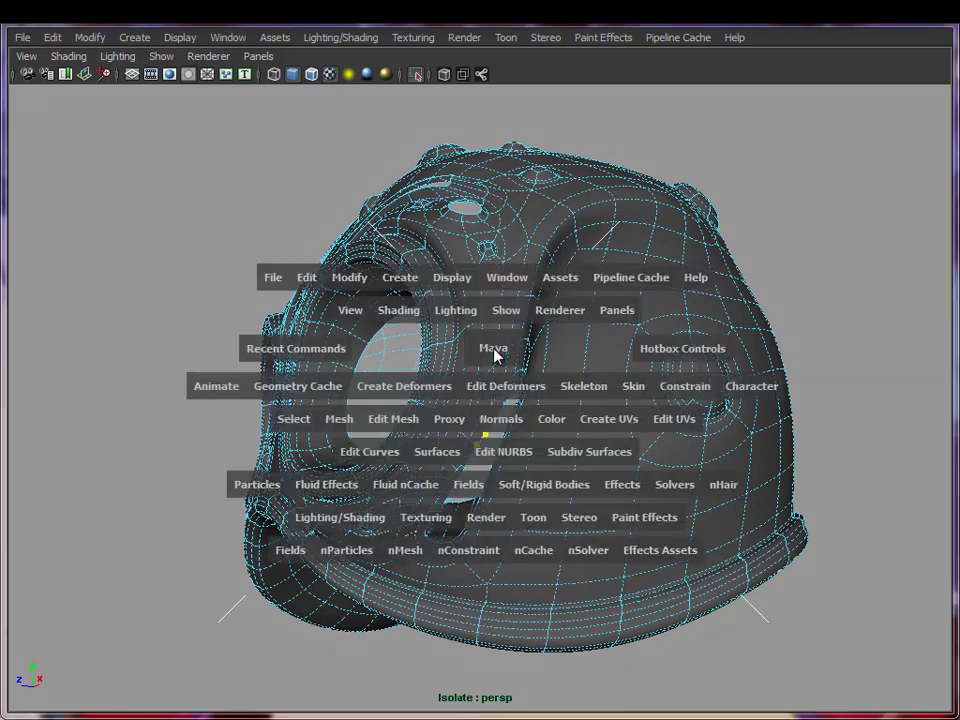
{"action": "left_click", "coordinate": [345, 419]}
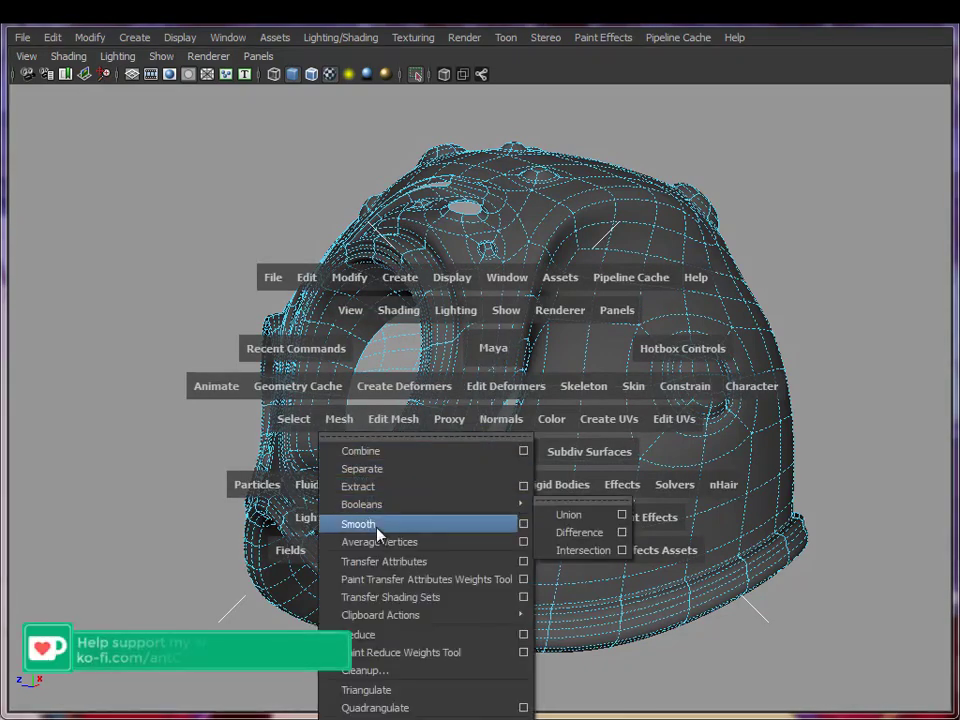
{"action": "left_click", "coordinate": [393, 717]}
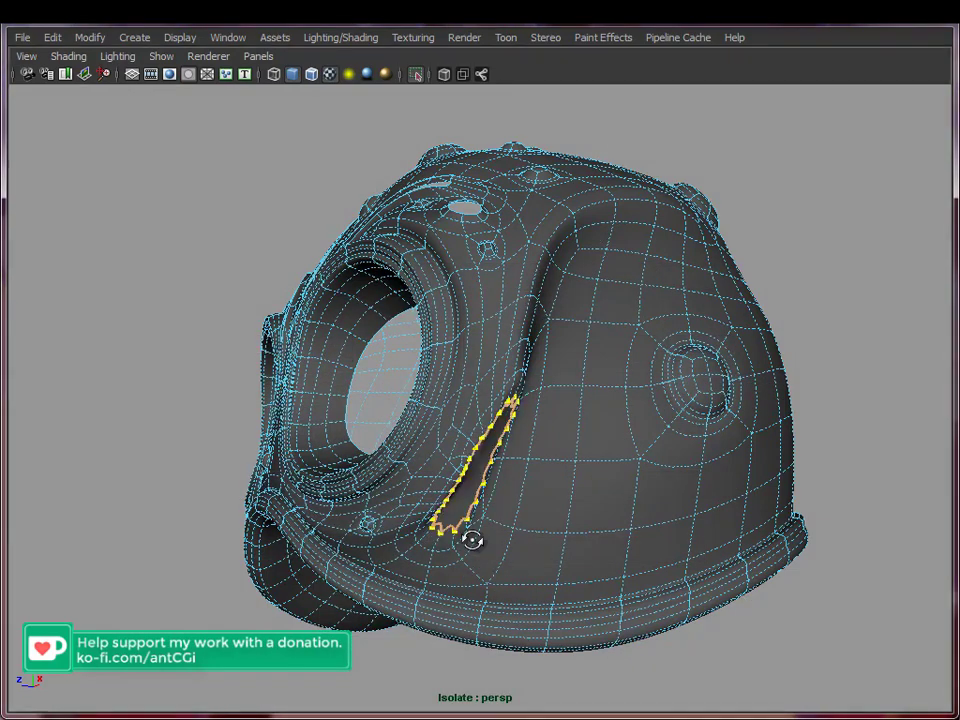
{"action": "left_click_drag", "start_coordinate": [467, 540], "coordinate": [588, 598], "text": "alt"}
{"action": "mouse_move", "coordinate": [444, 450]}
{"action": "left_mouse_down", "text": "alt"}
{"action": "mouse_move", "coordinate": [349, 441]}
{"action": "mouse_move", "coordinate": [436, 445]}
{"action": "mouse_move", "coordinate": [452, 454]}
{"action": "mouse_move", "coordinate": [379, 448]}
{"action": "mouse_move", "coordinate": [446, 455]}
{"action": "left_mouse_up", "text": "alt"}
{"action": "middle_click_drag", "start_coordinate": [445, 572], "coordinate": [461, 514], "text": "alt"}
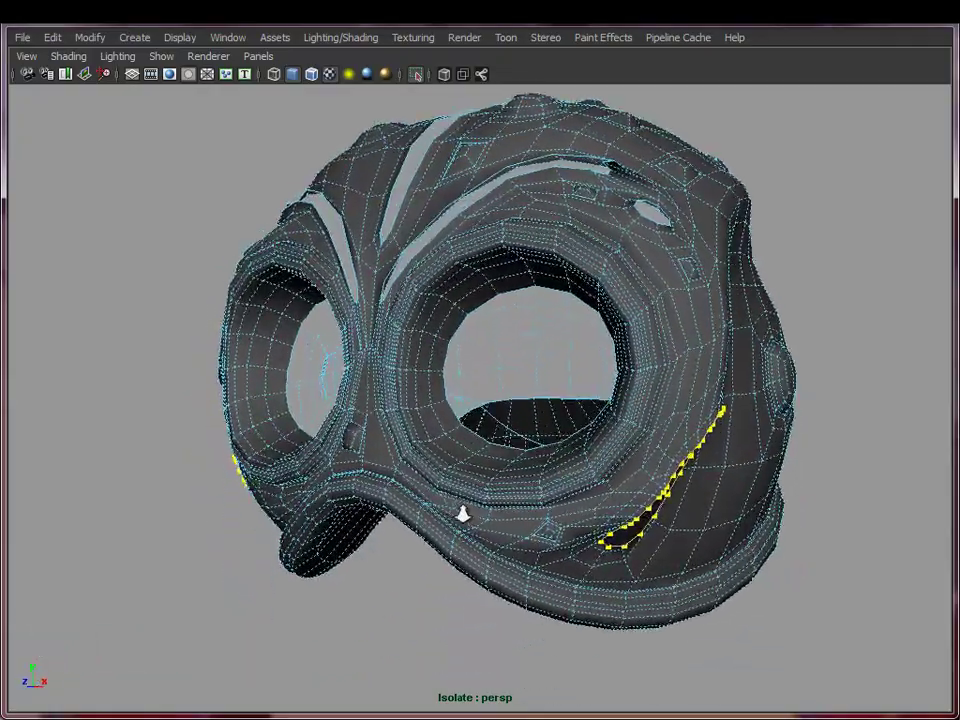
- Close the remaining cheek fin opening on the other side of the head with Fill Hole
{"action": "right_click_drag", "start_coordinate": [461, 514], "coordinate": [518, 525], "text": "alt"}
{"action": "left_click_drag", "start_coordinate": [334, 535], "coordinate": [491, 535], "text": "alt"}
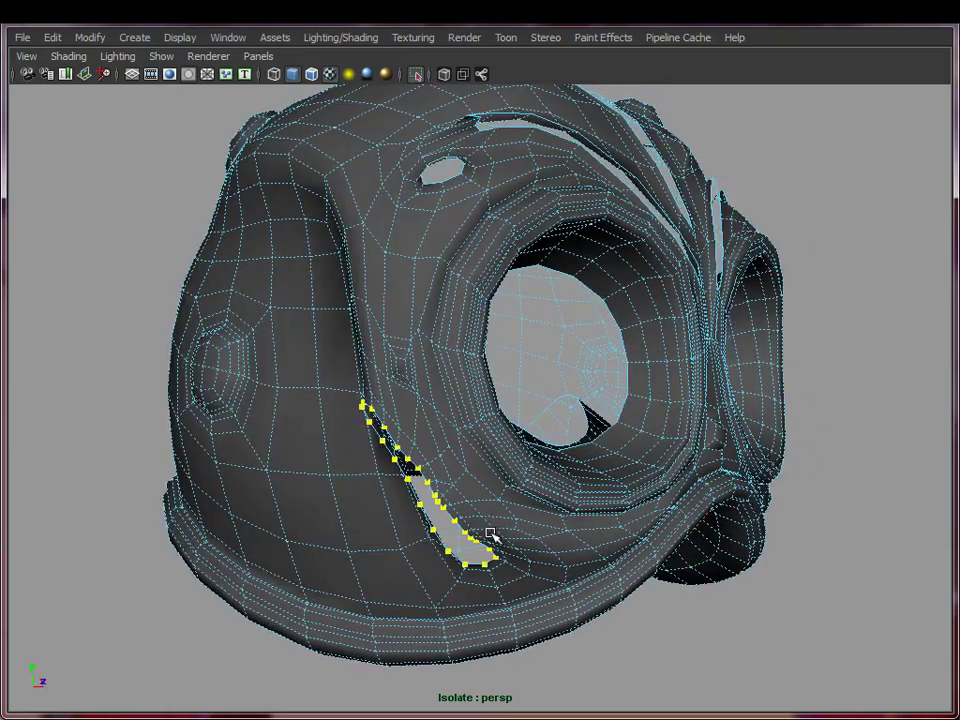
{"action": "left_click", "coordinate": [450, 517]}
{"action": "left_click", "coordinate": [451, 520], "text": "shift"}
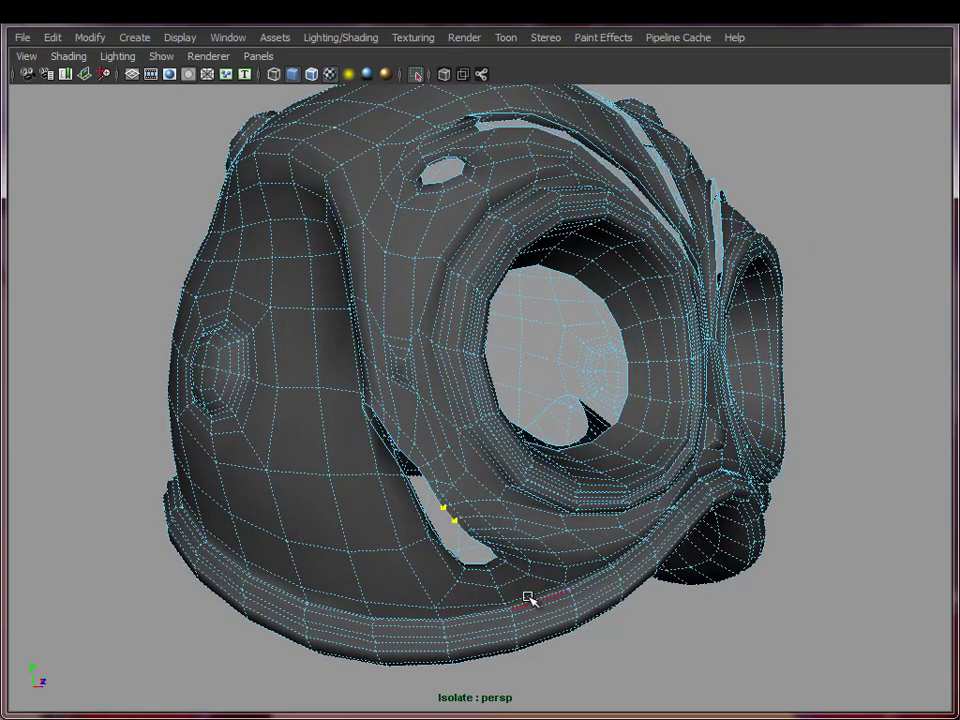
{"action": "left_click_drag", "start_coordinate": [527, 598], "coordinate": [565, 546], "text": "alt"}
{"action": "key", "text": "g"}
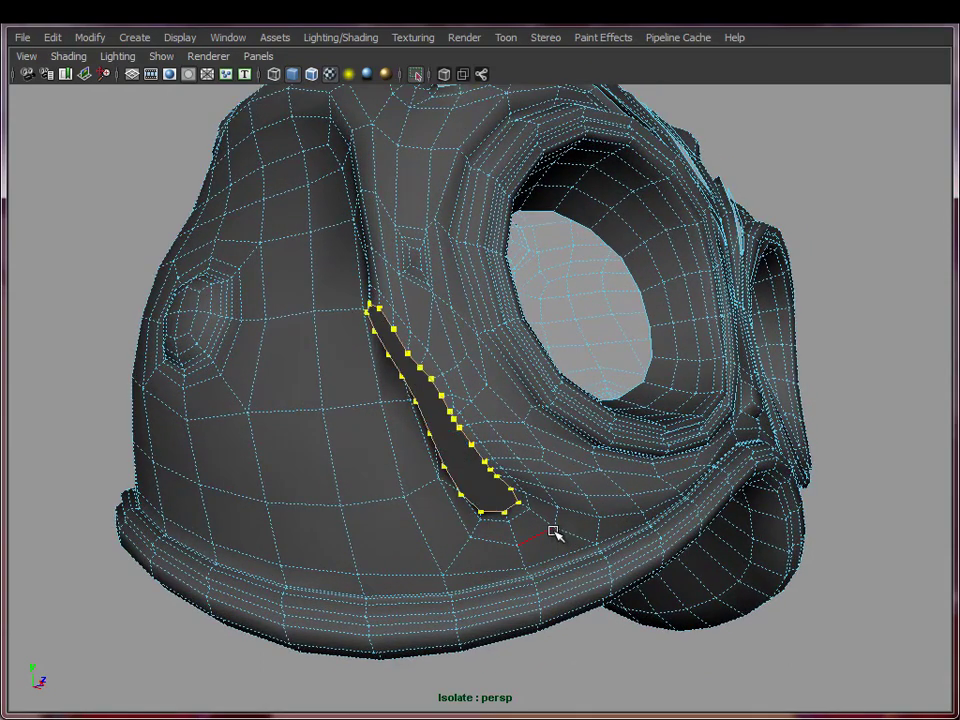
- Close the openings at the back of both eye sockets with Fill Hole
{"action": "left_click_drag", "start_coordinate": [724, 406], "coordinate": [604, 461], "text": "alt"}
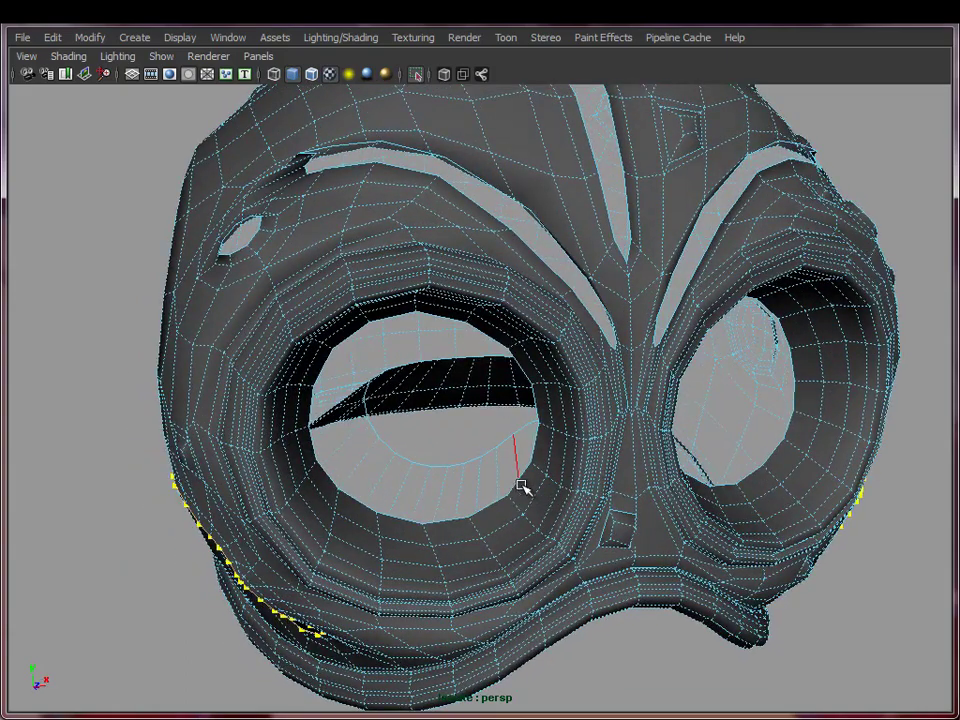
{"action": "left_click", "coordinate": [503, 500]}
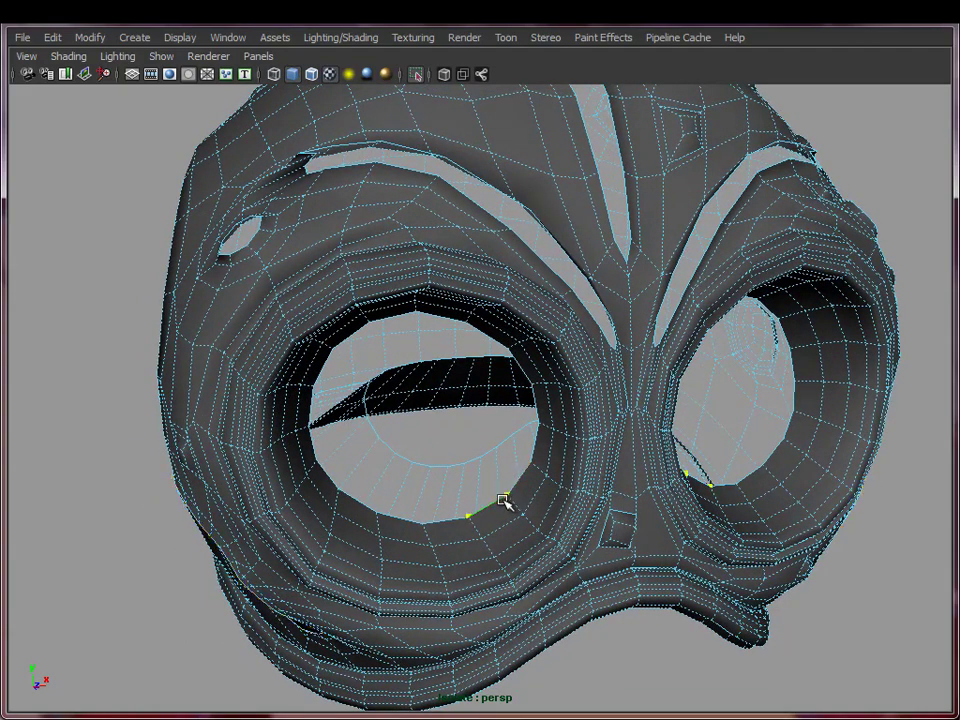
{"action": "key", "text": "g"}
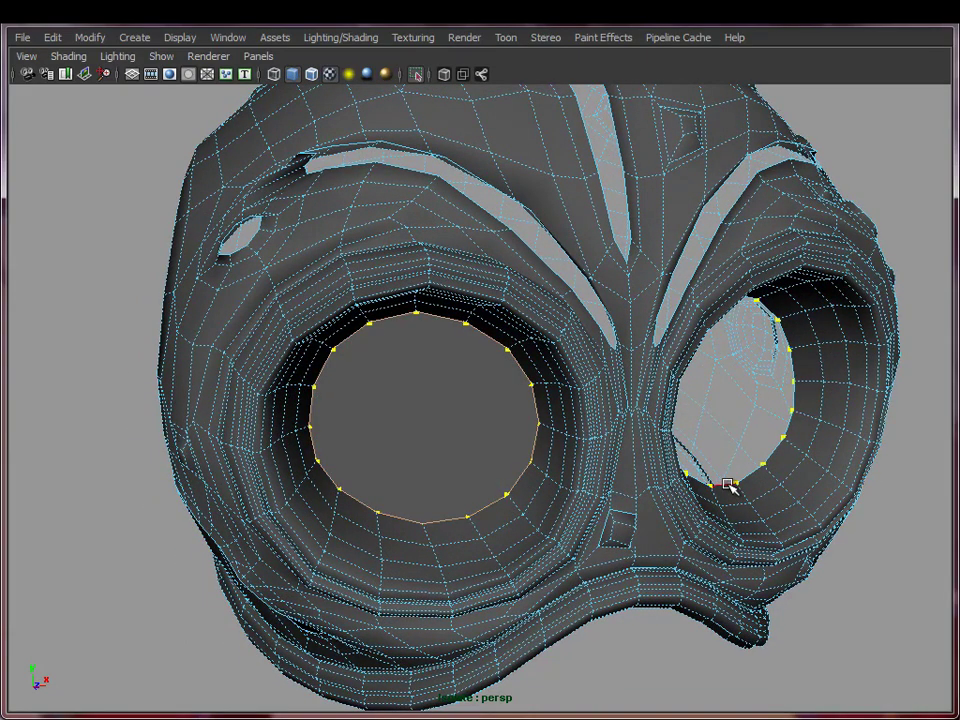
{"action": "left_click", "coordinate": [728, 484]}
{"action": "key", "text": "g"}
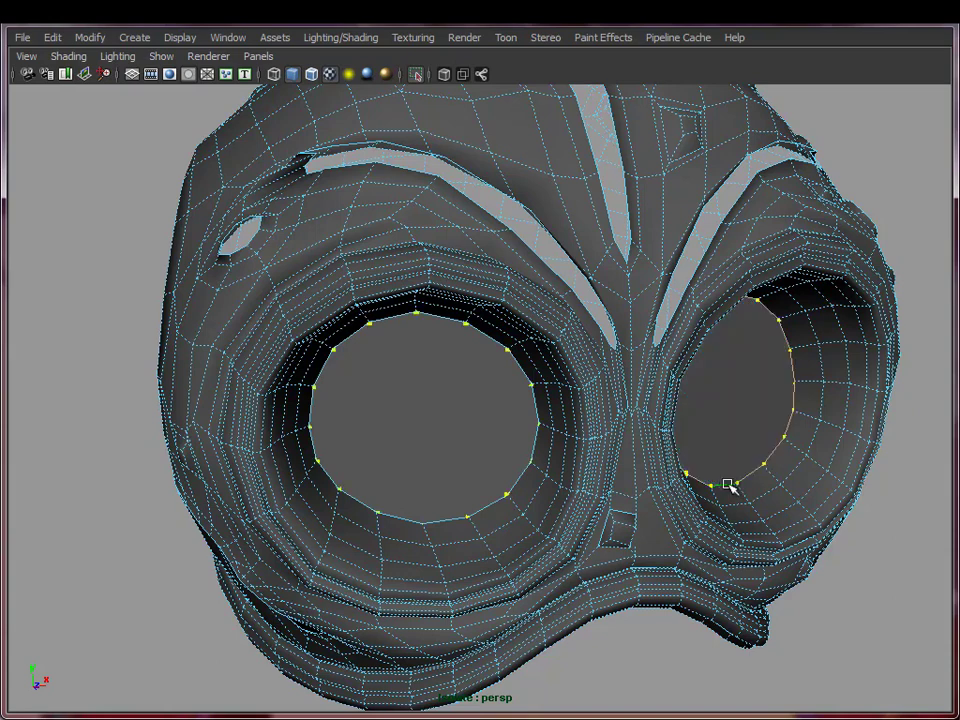
- Close the brow openings and the antenna openings on both sides of the head with Fill Hole
{"action": "left_click", "coordinate": [531, 250]}
{"action": "key", "text": "g"}
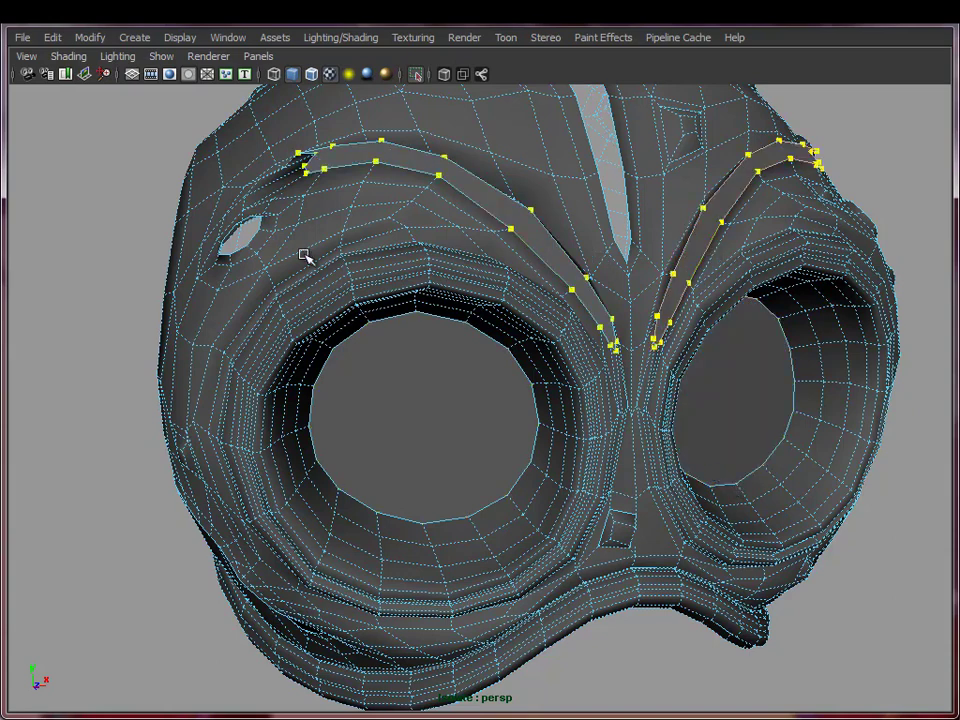
{"action": "left_click", "coordinate": [255, 240]}
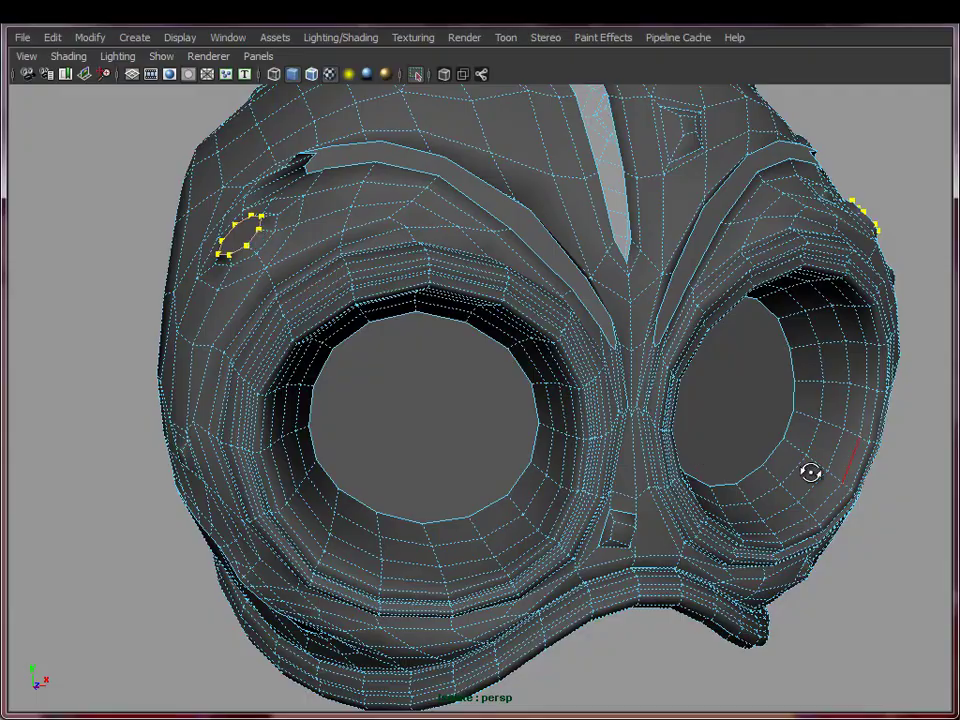
{"action": "left_click_drag", "start_coordinate": [810, 471], "coordinate": [643, 482], "text": "alt"}
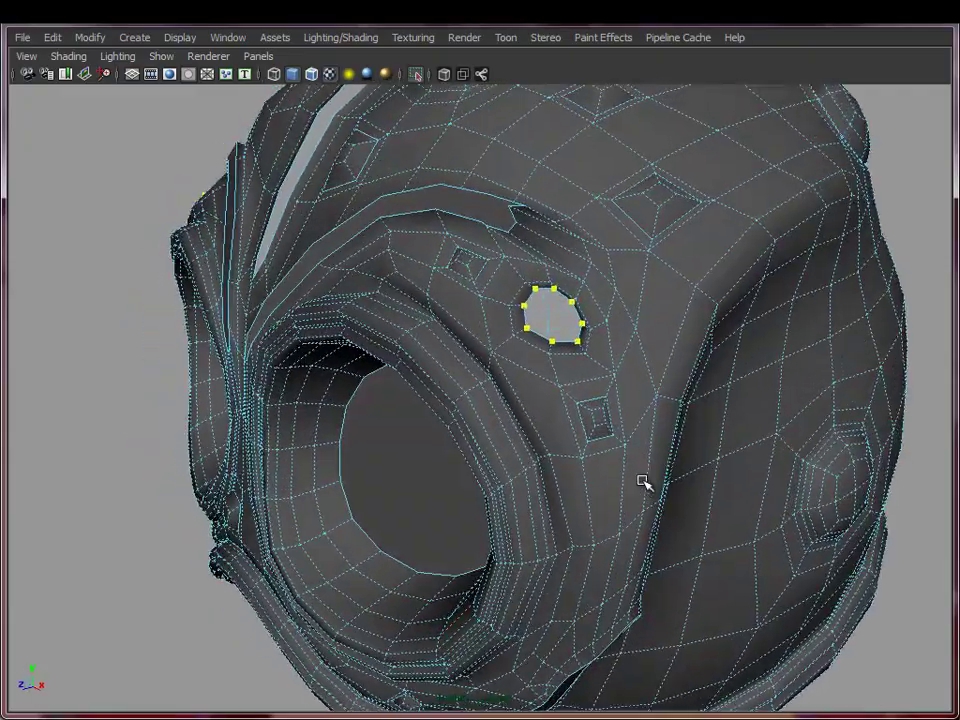
{"action": "double_click", "coordinate": [570, 343]}
- Examine the long crest opening over the top of the head from the front, side and back
{"action": "left_click_drag", "start_coordinate": [735, 491], "coordinate": [512, 430], "text": "alt"}
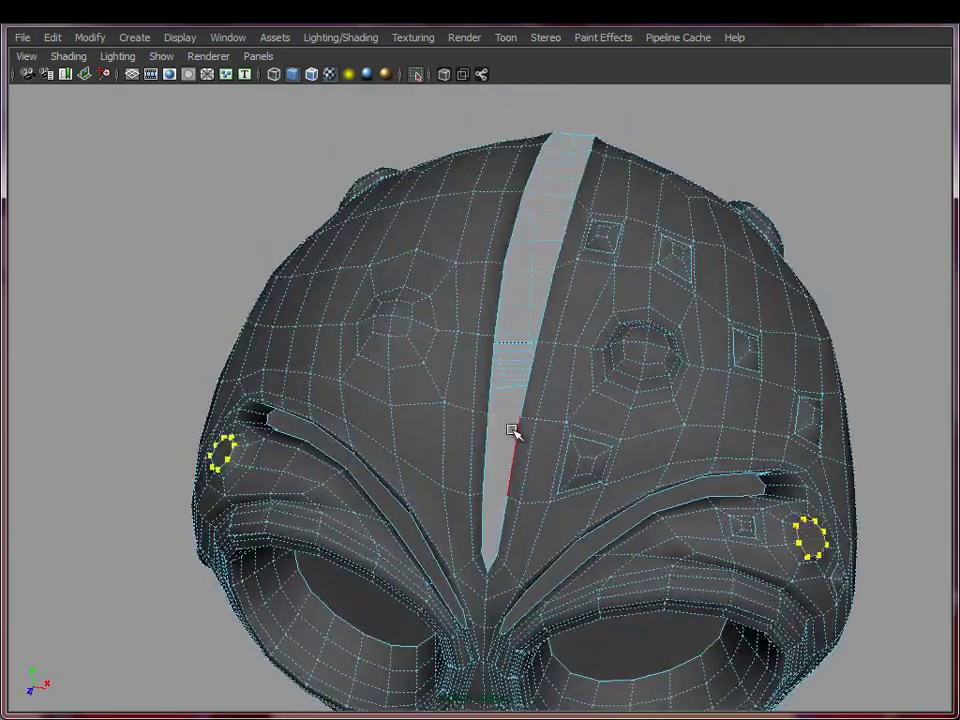
{"action": "left_click_drag", "start_coordinate": [579, 311], "coordinate": [531, 319], "text": "alt"}
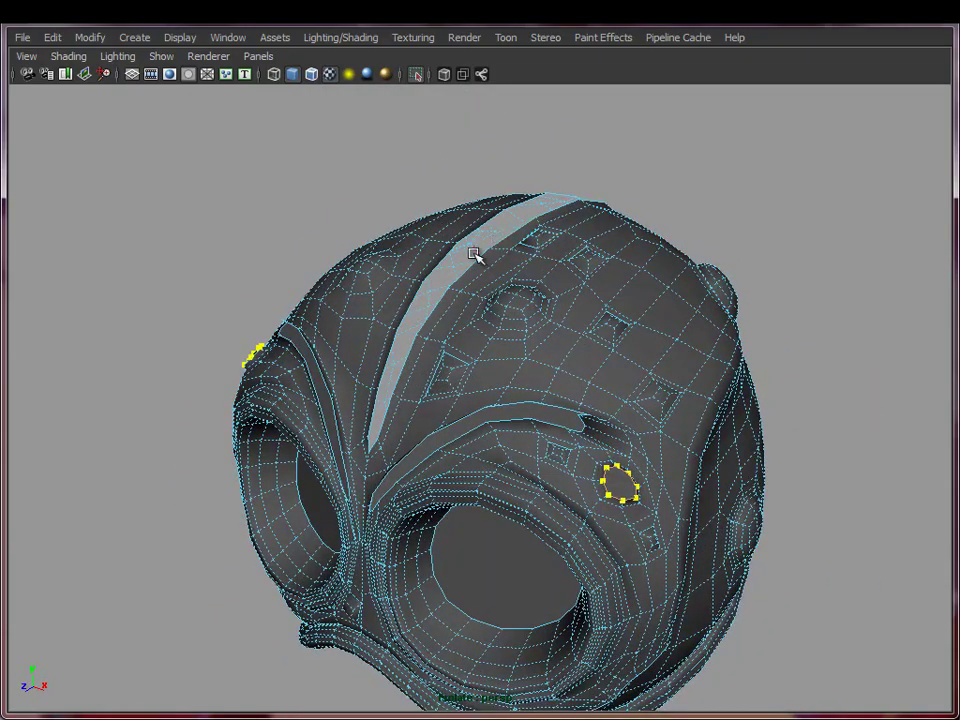
{"action": "left_click_drag", "start_coordinate": [639, 420], "coordinate": [503, 397], "text": "alt"}
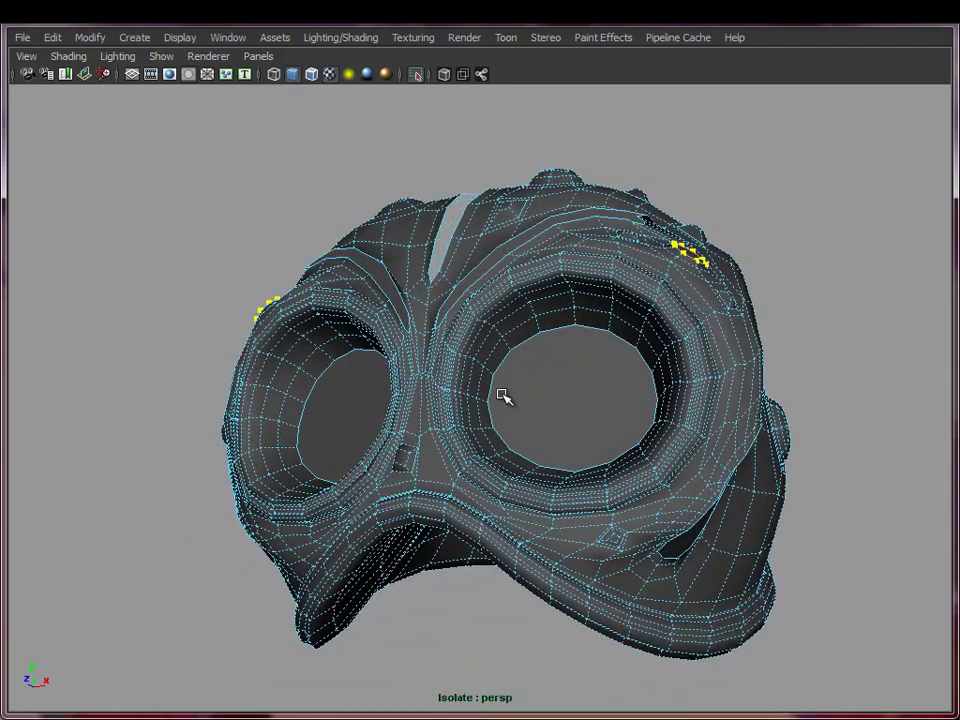
{"action": "left_click_drag", "start_coordinate": [712, 308], "coordinate": [499, 336], "text": "alt"}
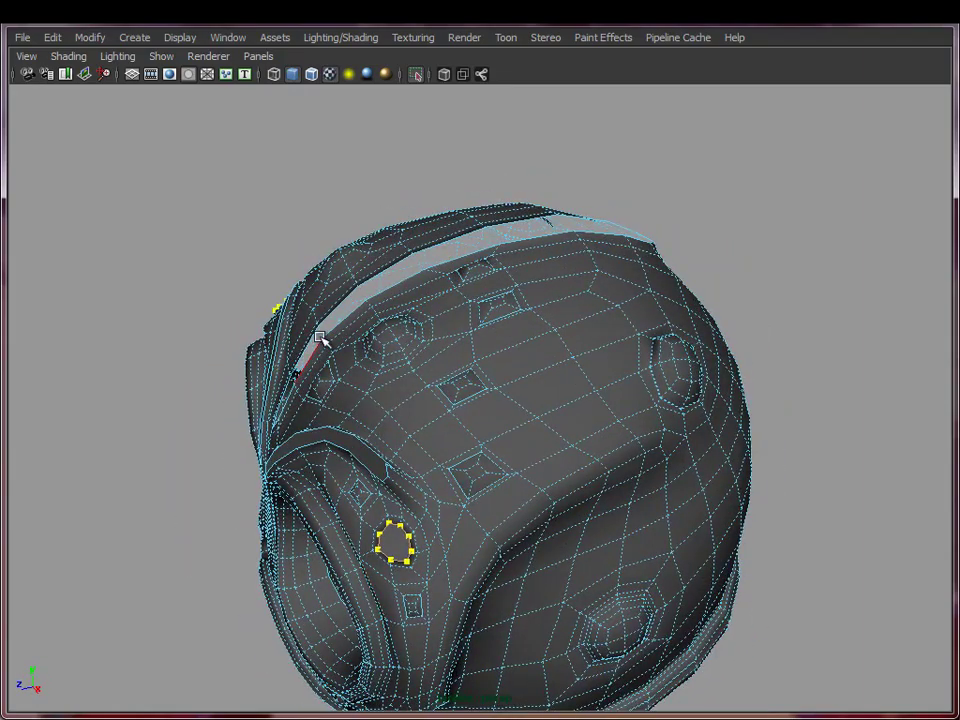
{"action": "left_click_drag", "start_coordinate": [572, 242], "coordinate": [500, 282], "text": "alt"}
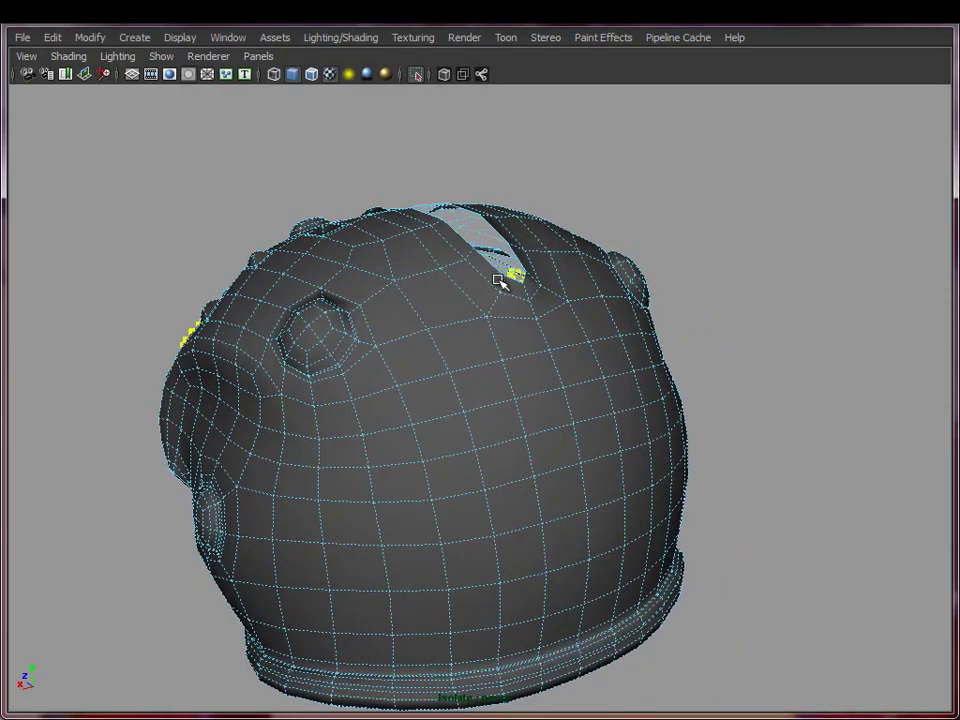
{"action": "left_click_drag", "start_coordinate": [592, 586], "coordinate": [533, 397], "text": "alt"}
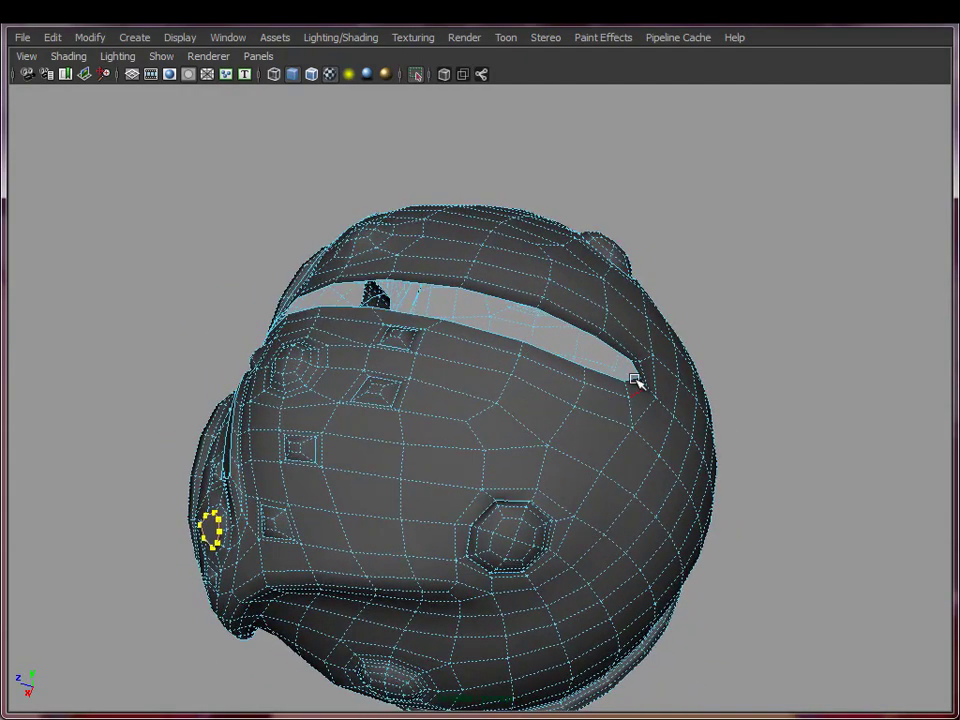
{"action": "left_click_drag", "start_coordinate": [289, 328], "coordinate": [654, 296], "text": "alt"}
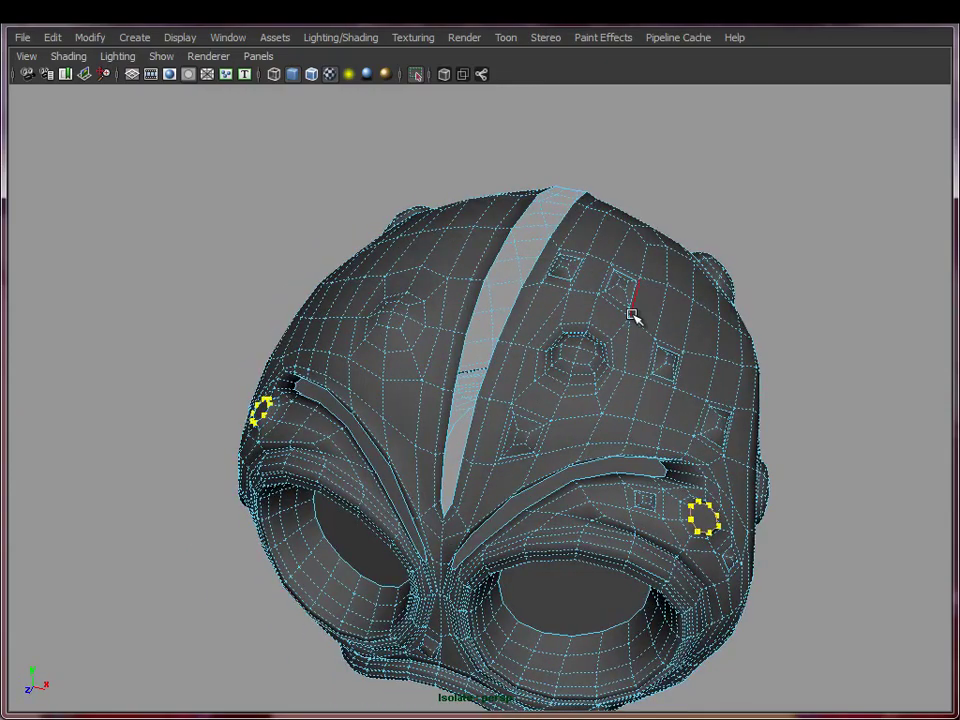
{"action": "left_click_drag", "start_coordinate": [615, 472], "coordinate": [596, 386], "text": "alt"}
- Return the head to object mode, select it and turn off the default material to inspect its checker texture
{"action": "right_click_drag", "start_coordinate": [596, 376], "coordinate": [670, 343]}
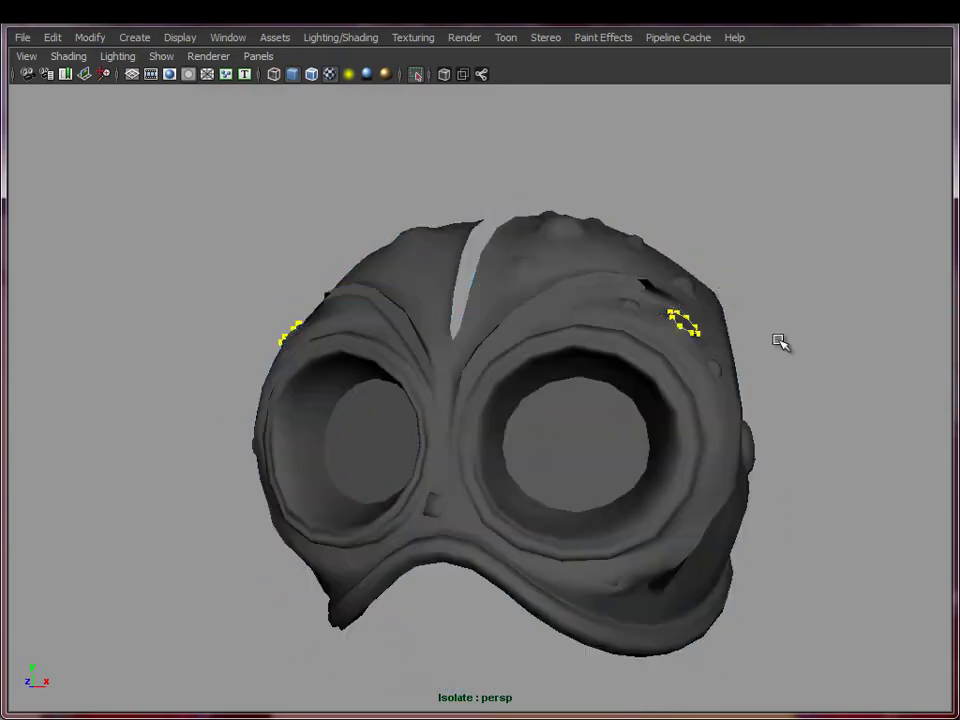
{"action": "left_click", "coordinate": [780, 343]}
{"action": "left_click", "coordinate": [562, 372]}
{"action": "mouse_move", "coordinate": [562, 372]}
{"action": "left_mouse_down", "text": "alt"}
{"action": "mouse_move", "coordinate": [701, 371]}
{"action": "mouse_move", "coordinate": [598, 392]}
{"action": "mouse_move", "coordinate": [523, 388]}
{"action": "mouse_move", "coordinate": [575, 363]}
{"action": "mouse_move", "coordinate": [510, 364]}
{"action": "left_mouse_up", "text": "alt"}
{"action": "left_click", "coordinate": [68, 56]}
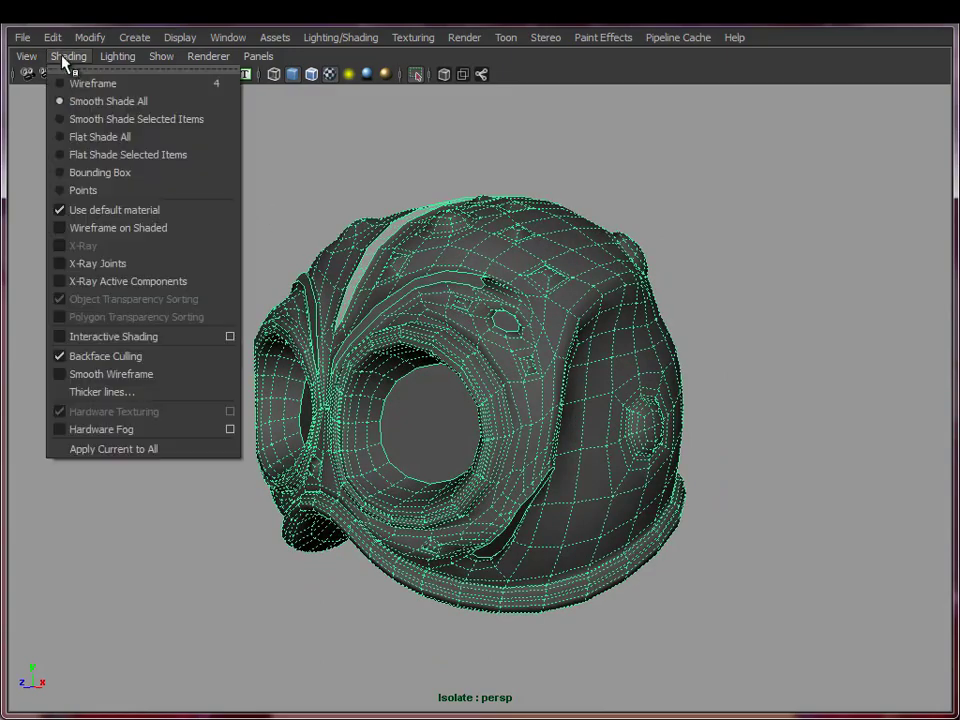
{"action": "left_click", "coordinate": [137, 214]}
{"action": "left_click_drag", "start_coordinate": [568, 360], "coordinate": [628, 491], "text": "alt"}
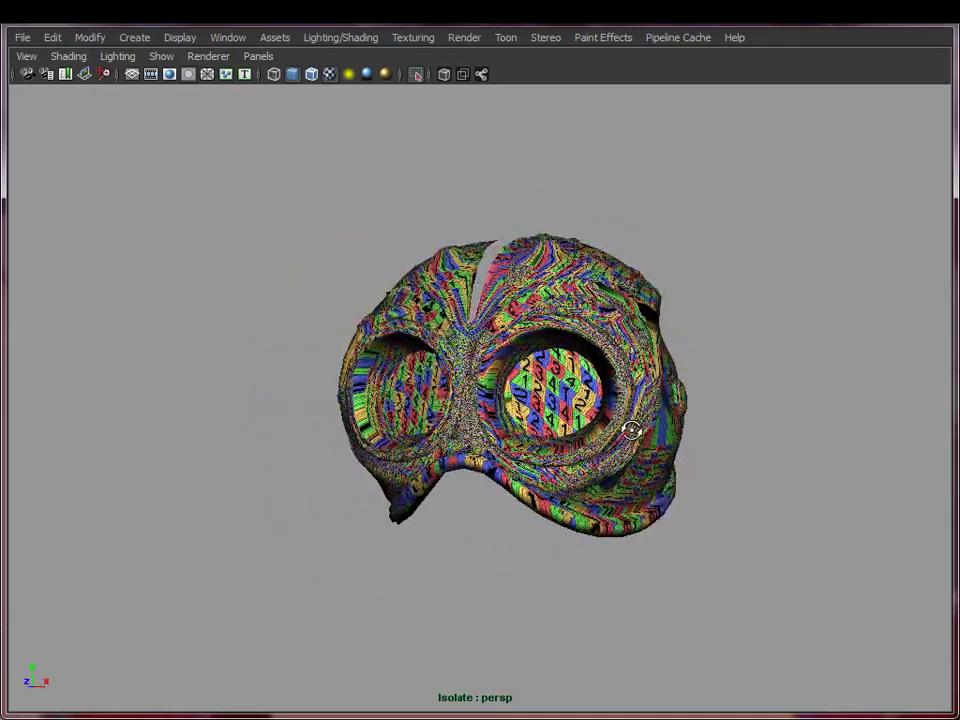
{"action": "left_click_drag", "start_coordinate": [632, 430], "coordinate": [648, 355], "text": "alt"}
{"action": "left_click_drag", "start_coordinate": [706, 538], "coordinate": [495, 484], "text": "alt"}
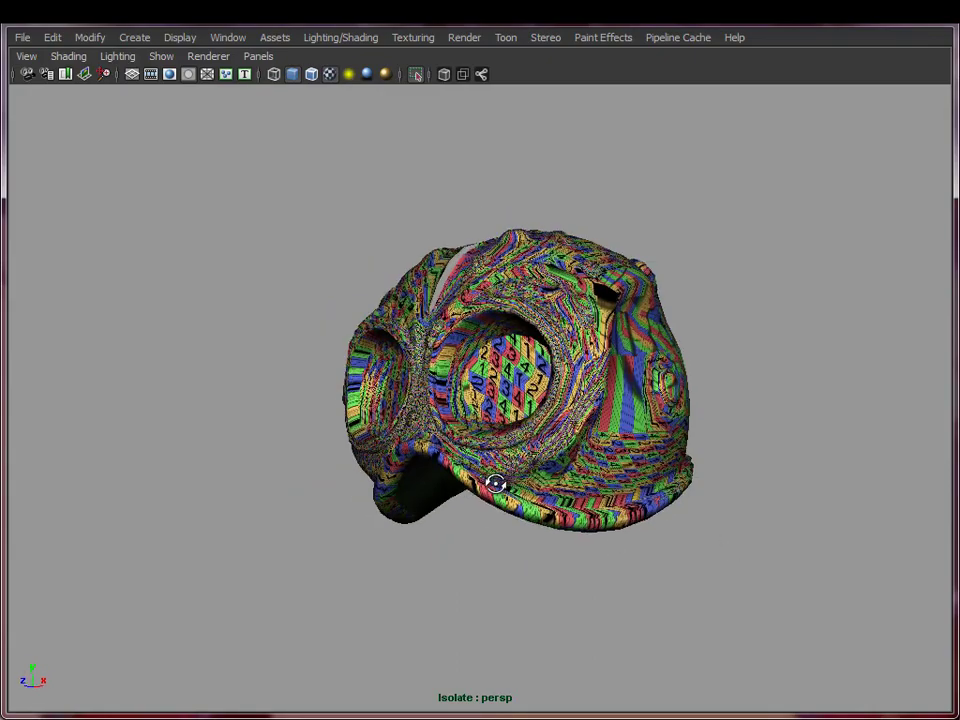
{"action": "left_click_drag", "start_coordinate": [451, 473], "coordinate": [714, 480], "text": "alt"}
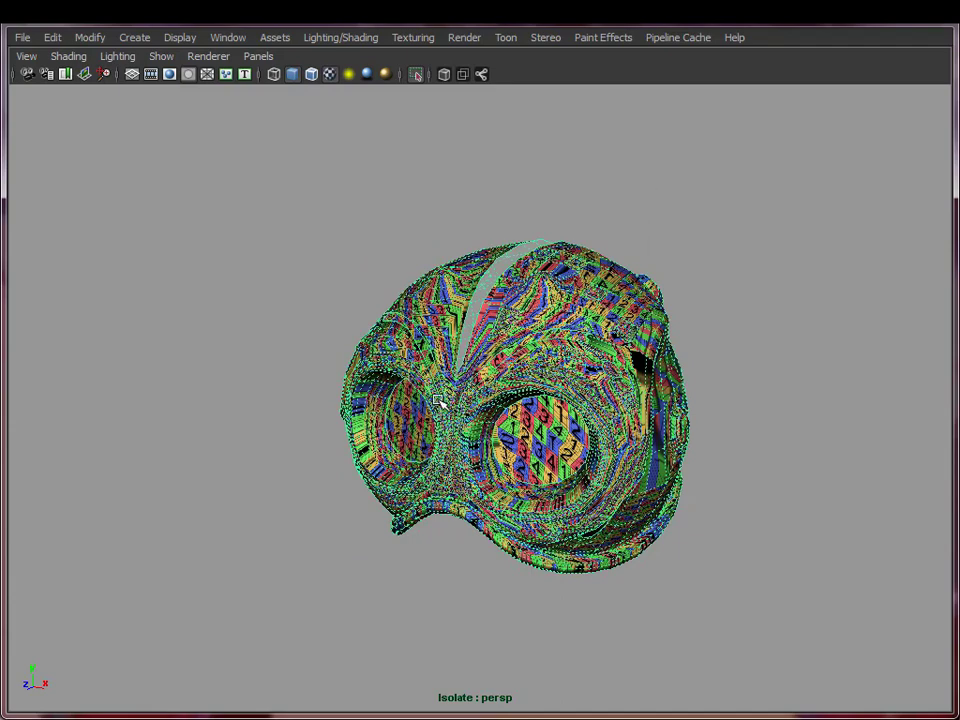
- Apply planar mapping to the head, projected from the Z axis, fitted to the bounding box and keeping the image width/height ratio
{"action": "key", "text": "space"}
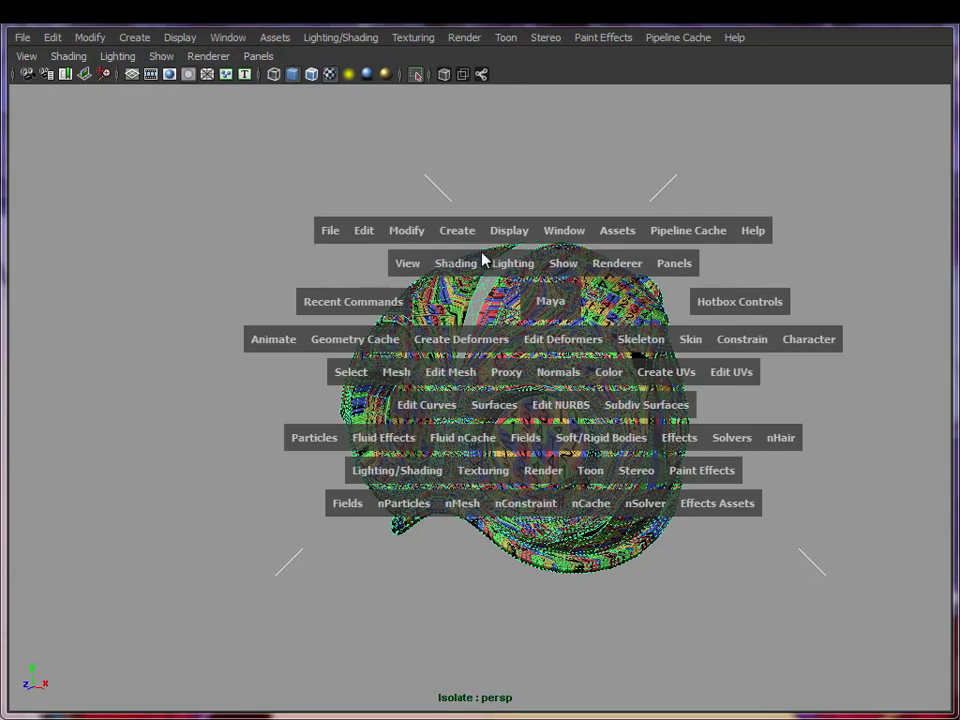
{"action": "left_click", "coordinate": [664, 371]}
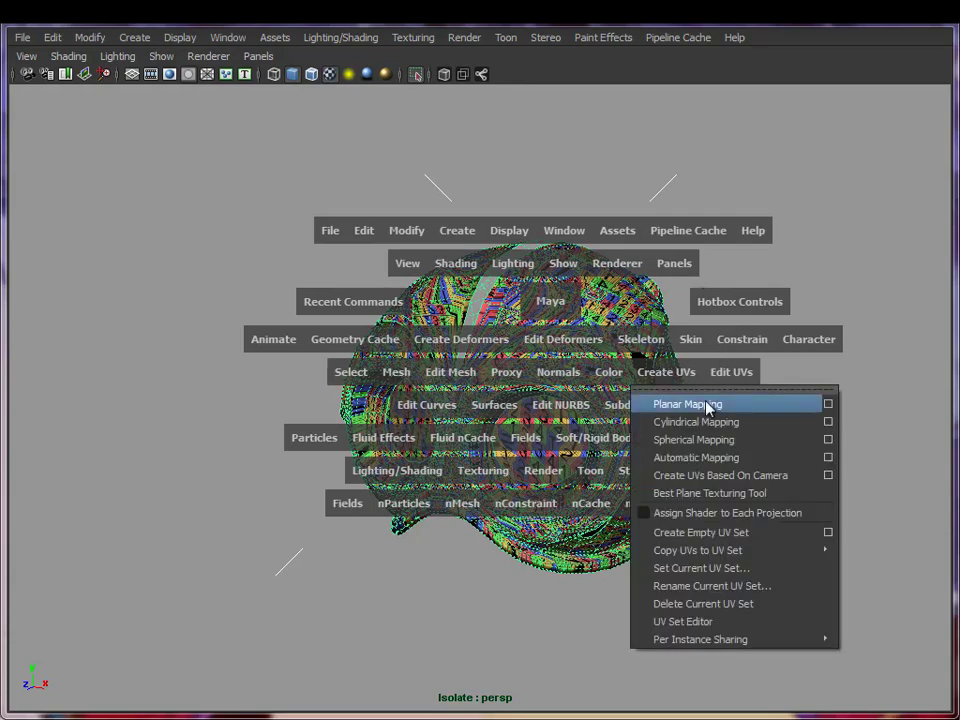
{"action": "left_click", "coordinate": [828, 404]}
{"action": "left_click_drag", "start_coordinate": [446, 203], "coordinate": [632, 163]}
{"action": "left_click_drag", "start_coordinate": [257, 356], "coordinate": [186, 440], "text": "alt"}
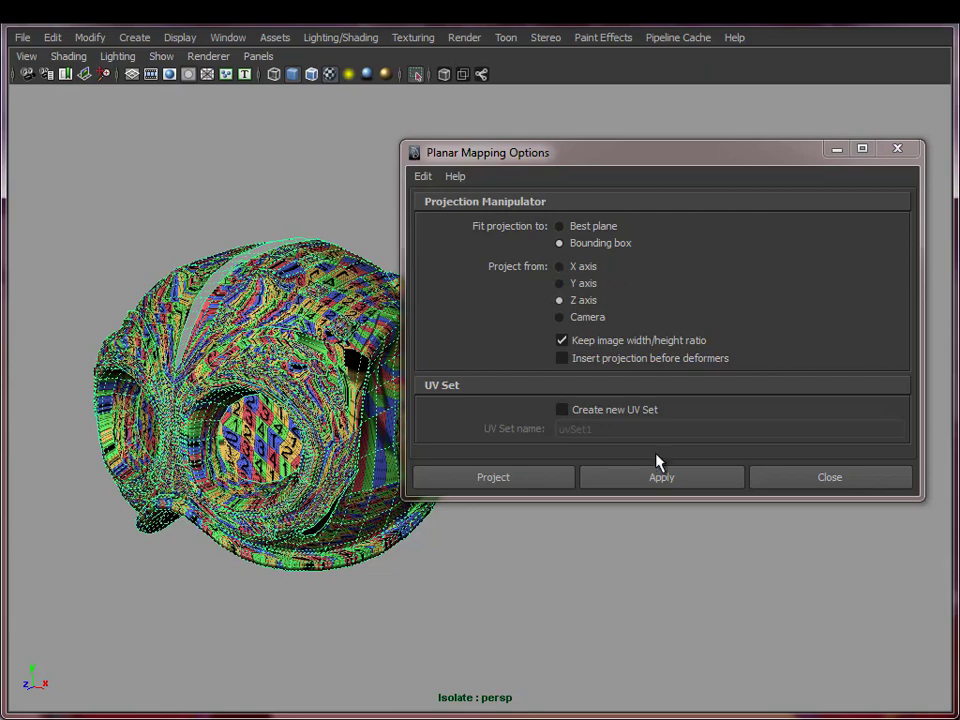
{"action": "left_click", "coordinate": [675, 476]}
{"action": "left_click", "coordinate": [822, 478]}
{"action": "middle_click_drag", "start_coordinate": [295, 378], "coordinate": [494, 372], "text": "alt"}
{"action": "right_click_drag", "start_coordinate": [489, 362], "coordinate": [562, 343]}
{"action": "left_click", "coordinate": [725, 360]}
- Examine the checker pattern on the front, sides, back and top of the head for stretching
{"action": "left_click_drag", "start_coordinate": [428, 458], "coordinate": [619, 426], "text": "alt"}
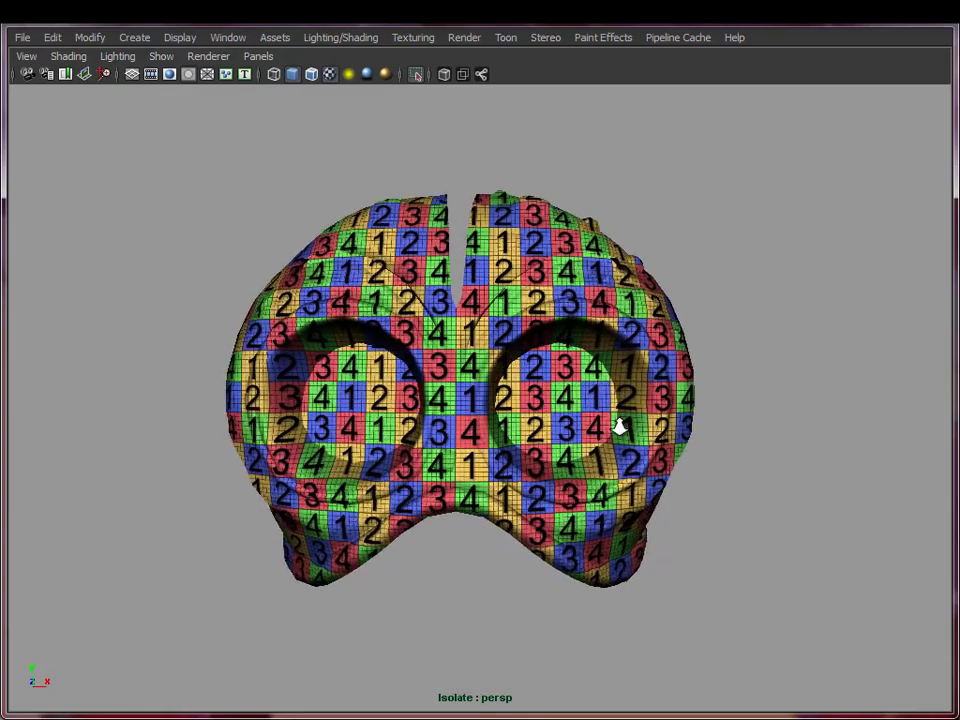
{"action": "left_click_drag", "start_coordinate": [582, 484], "coordinate": [521, 491], "text": "alt"}
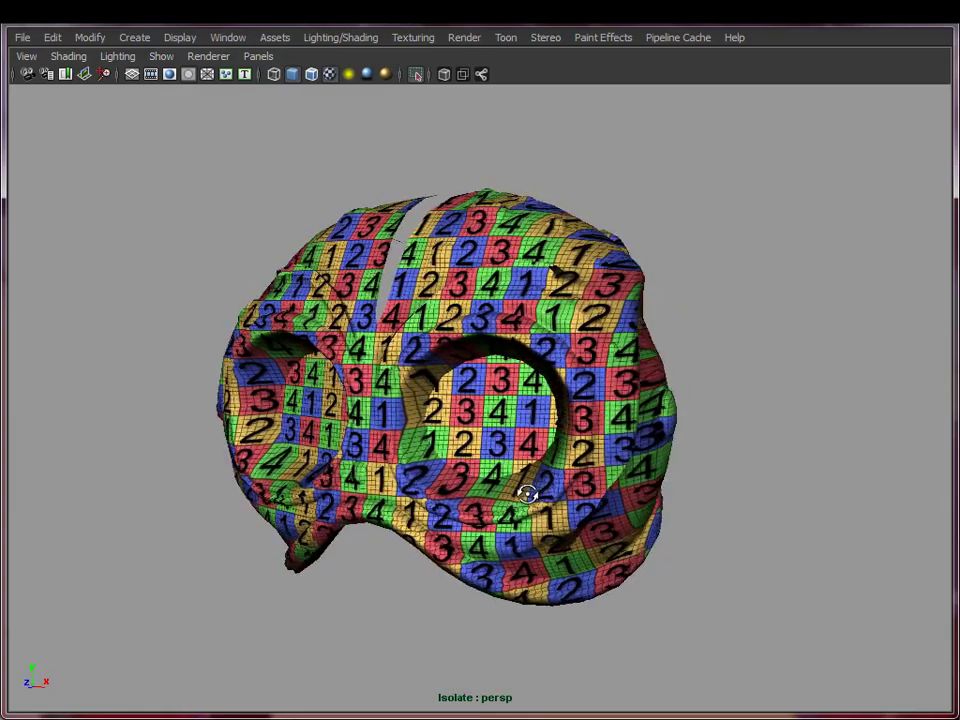
{"action": "left_click_drag", "start_coordinate": [387, 390], "coordinate": [443, 300], "text": "alt"}
{"action": "left_click_drag", "start_coordinate": [568, 400], "coordinate": [531, 407], "text": "alt"}
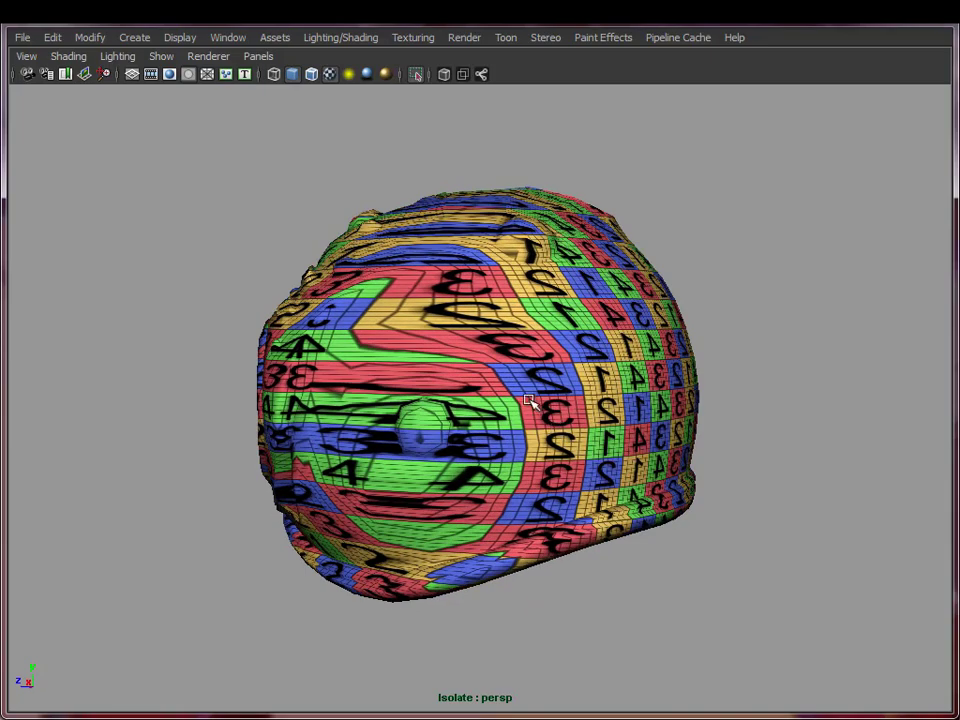
{"action": "left_click_drag", "start_coordinate": [381, 467], "coordinate": [390, 380], "text": "alt"}
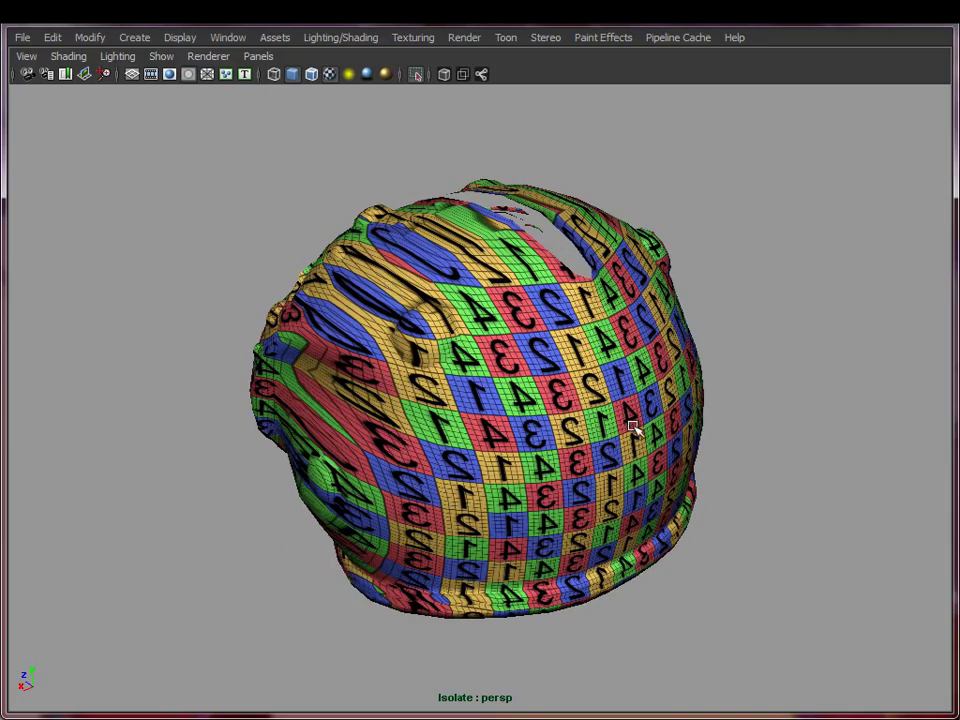
{"action": "left_click_drag", "start_coordinate": [634, 429], "coordinate": [501, 317], "text": "alt"}
{"action": "left_click_drag", "start_coordinate": [343, 461], "coordinate": [634, 437], "text": "alt"}
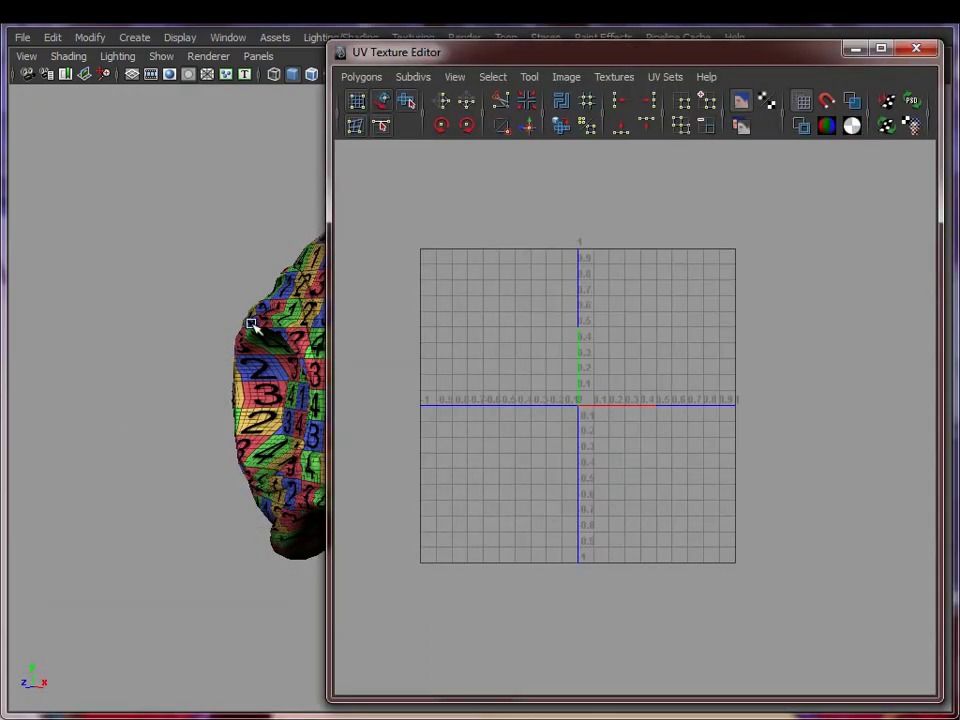
- Show the head's UV layout in the UV Texture Editor and hide the checker image behind it
{"action": "left_click", "coordinate": [247, 319]}
{"action": "middle_click_drag", "start_coordinate": [488, 360], "coordinate": [486, 404], "text": "alt"}
{"action": "right_click_drag", "start_coordinate": [486, 404], "coordinate": [836, 403], "text": "alt"}
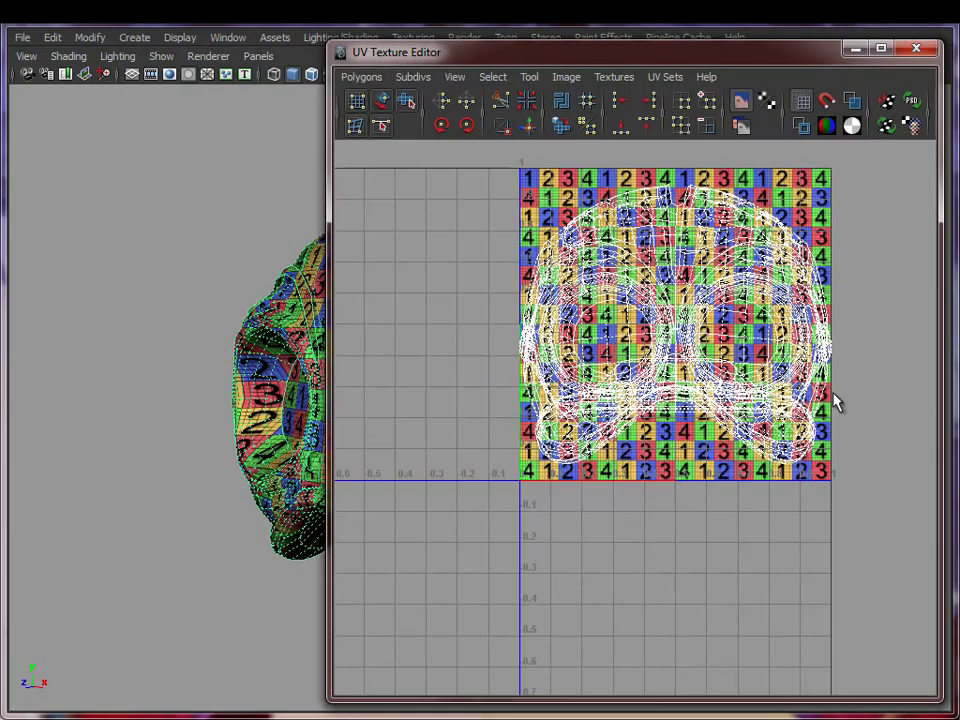
{"action": "middle_click_drag", "start_coordinate": [675, 347], "coordinate": [646, 439], "text": "alt"}
{"action": "right_click_drag", "start_coordinate": [646, 439], "coordinate": [720, 439], "text": "alt"}
{"action": "left_click", "coordinate": [567, 78]}
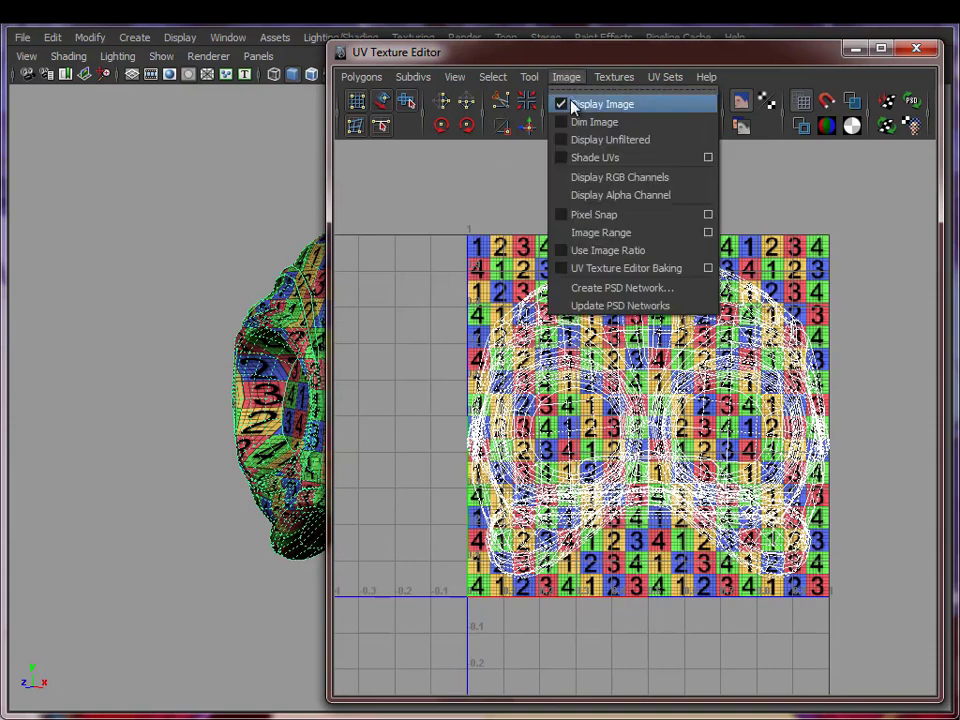
{"action": "left_click", "coordinate": [568, 103]}
{"action": "middle_click_drag", "start_coordinate": [501, 317], "coordinate": [503, 303], "text": "alt"}
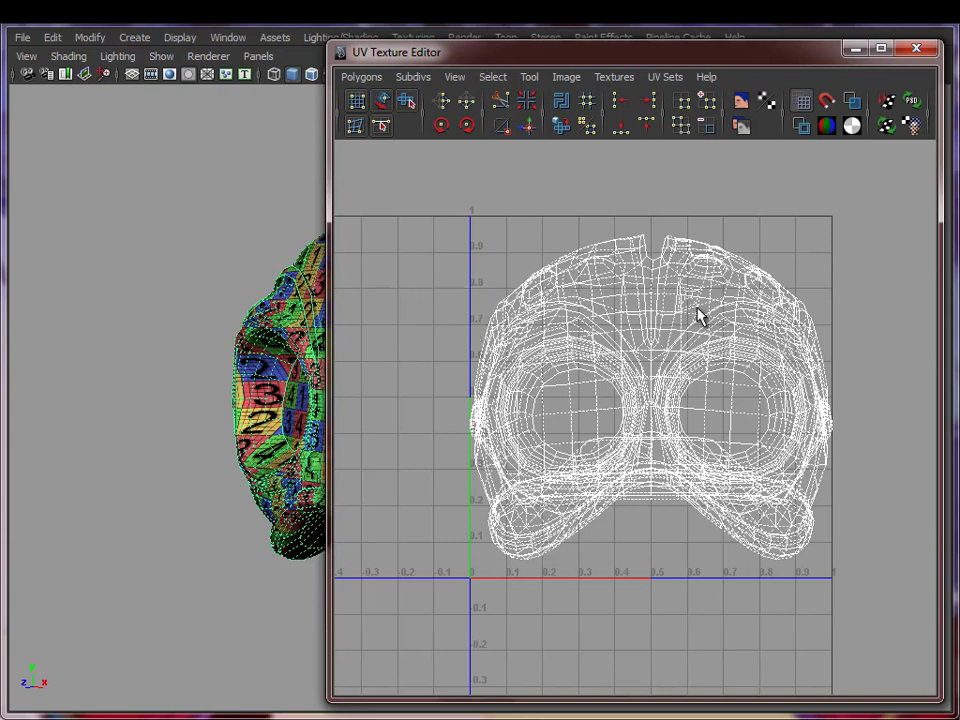
- Minimize the UV Texture Editor and inspect the planar projection on the back of the head
{"action": "left_click", "coordinate": [855, 50]}
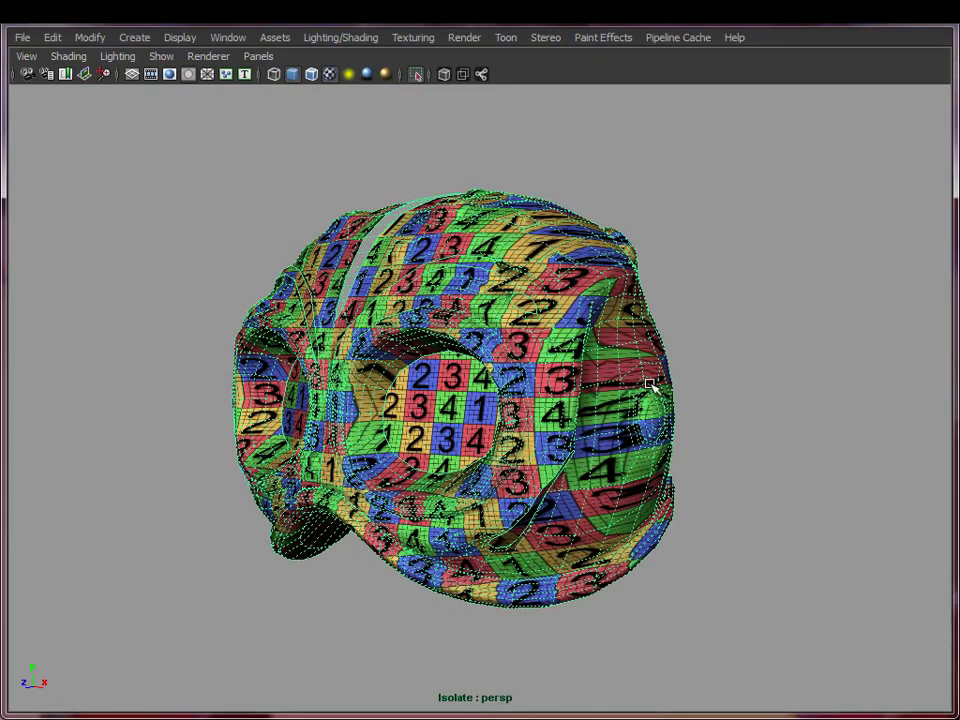
{"action": "left_click_drag", "start_coordinate": [650, 387], "coordinate": [450, 470], "text": "alt"}
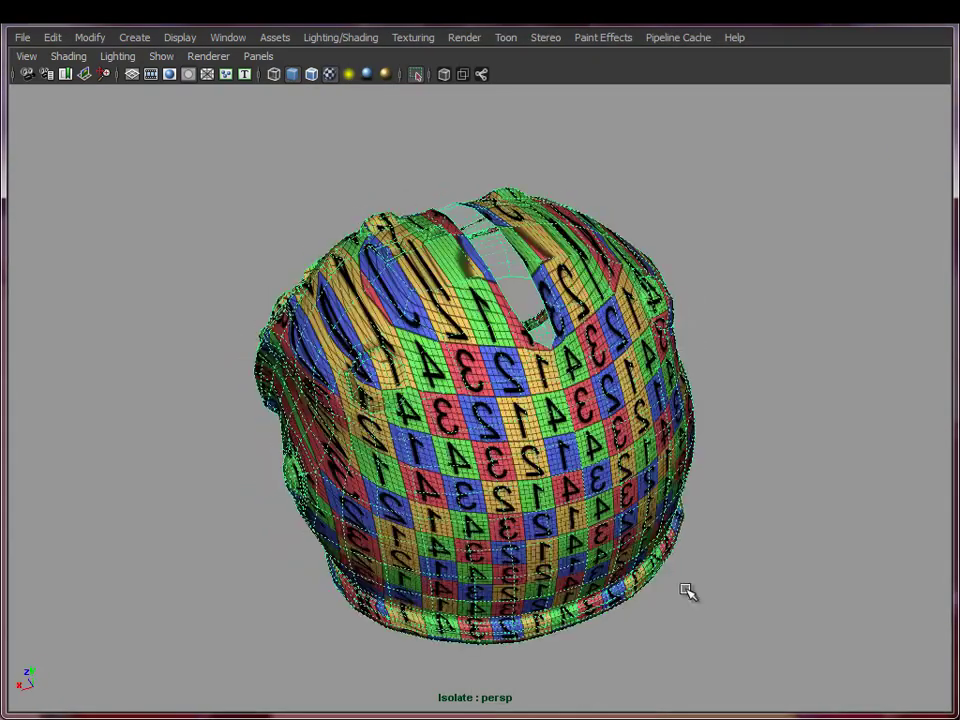
- Select the edge loop running down the centre of the back of the head, below the top opening
{"action": "left_click_drag", "start_coordinate": [682, 584], "coordinate": [615, 555], "text": "alt"}
{"action": "right_click_drag", "start_coordinate": [615, 555], "coordinate": [706, 563], "text": "alt"}
{"action": "right_click_drag", "start_coordinate": [499, 389], "coordinate": [502, 365]}
{"action": "left_click_drag", "start_coordinate": [506, 388], "coordinate": [454, 392], "text": "alt"}
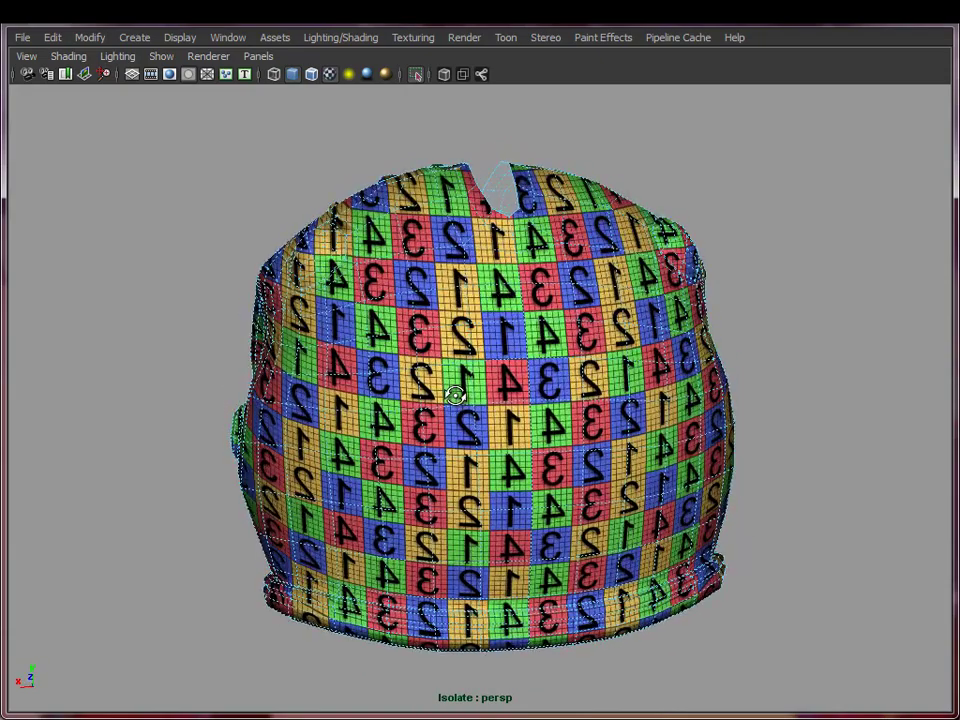
{"action": "double_click", "coordinate": [525, 306]}
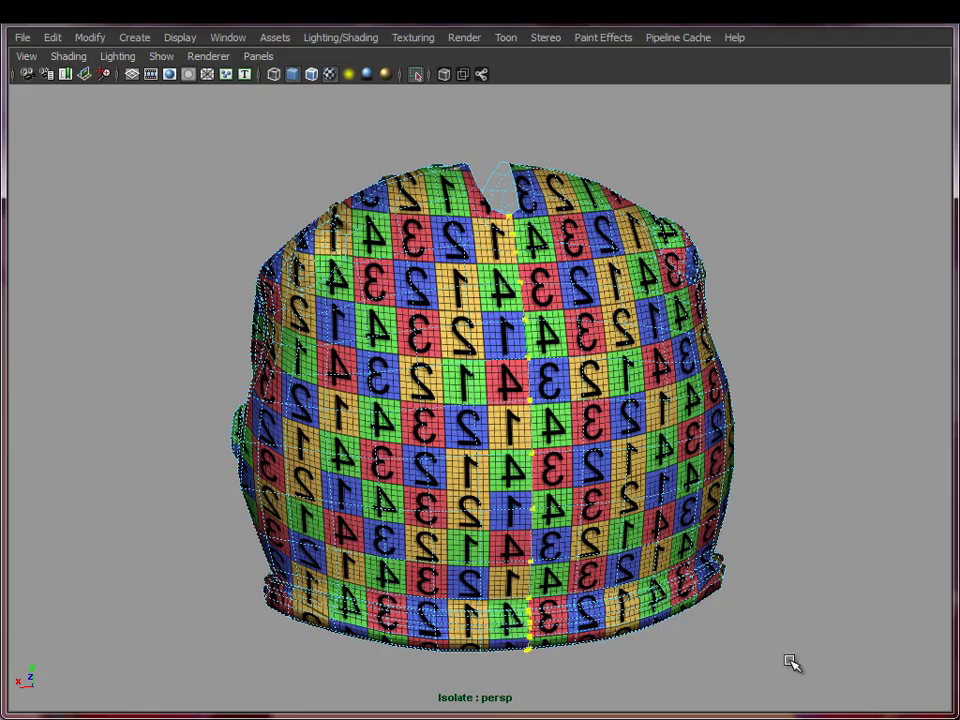
- Examine the selected seam edges on the back of the head and the checker pattern around its front and side
{"action": "left_click_drag", "start_coordinate": [791, 664], "coordinate": [770, 622], "text": "alt"}
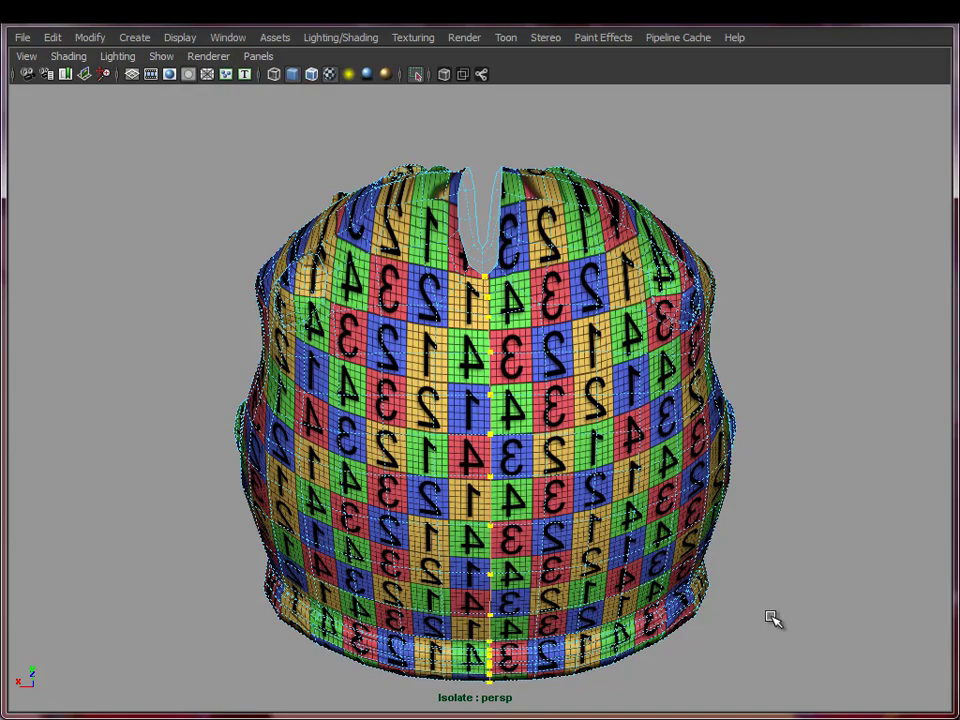
{"action": "left_click_drag", "start_coordinate": [240, 420], "coordinate": [601, 367], "text": "alt"}
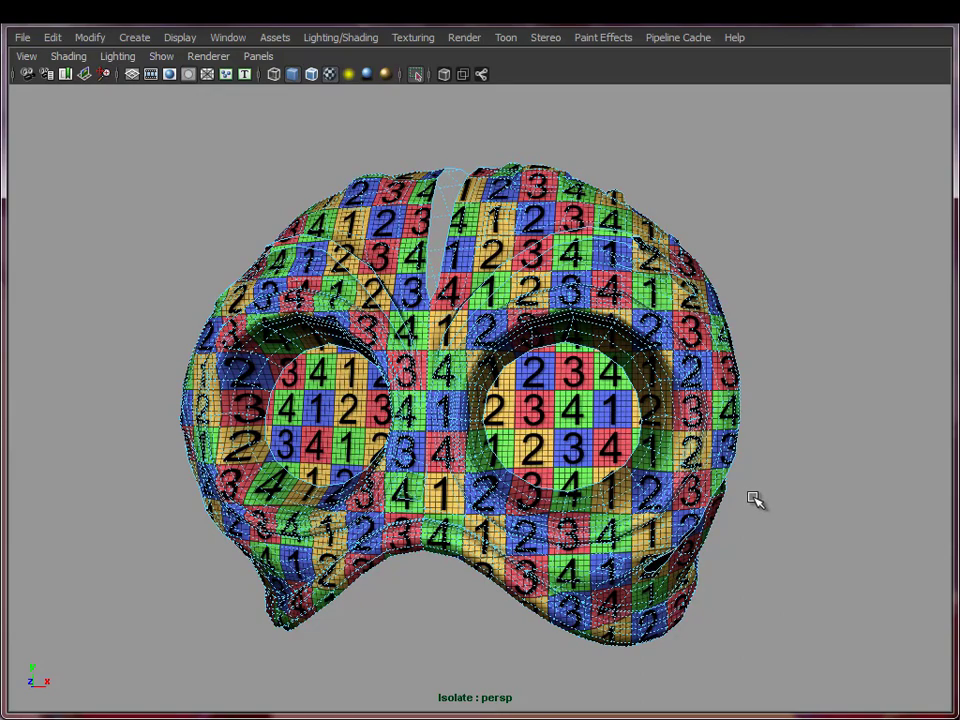
{"action": "left_click_drag", "start_coordinate": [754, 499], "coordinate": [530, 280], "text": "alt"}
{"action": "left_click_drag", "start_coordinate": [735, 604], "coordinate": [724, 585], "text": "alt"}
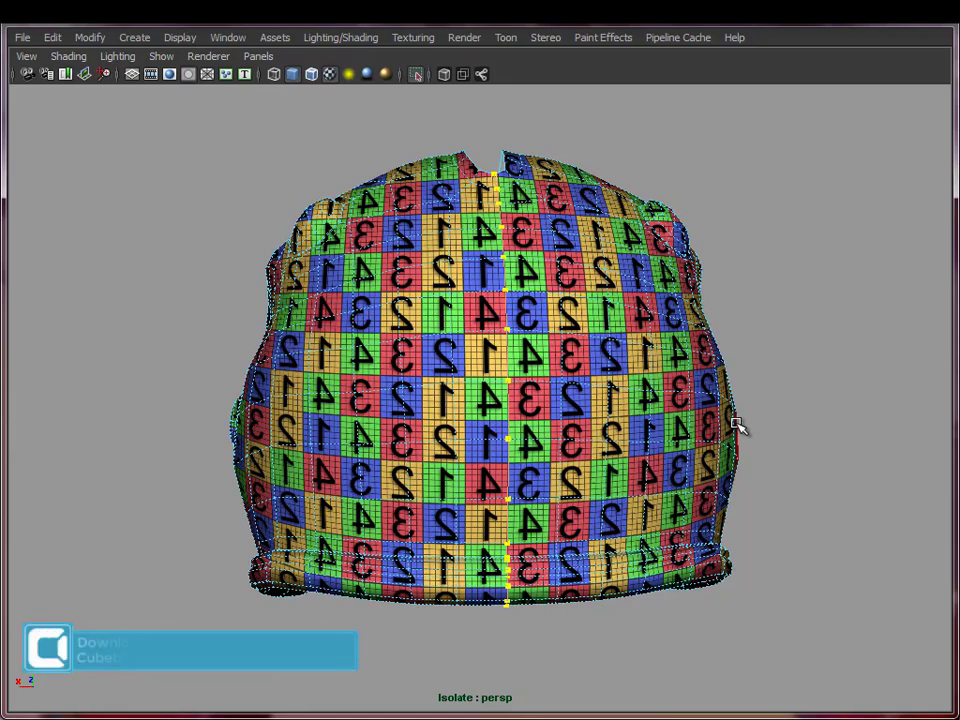
{"action": "left_click_drag", "start_coordinate": [737, 425], "coordinate": [505, 437], "text": "alt"}
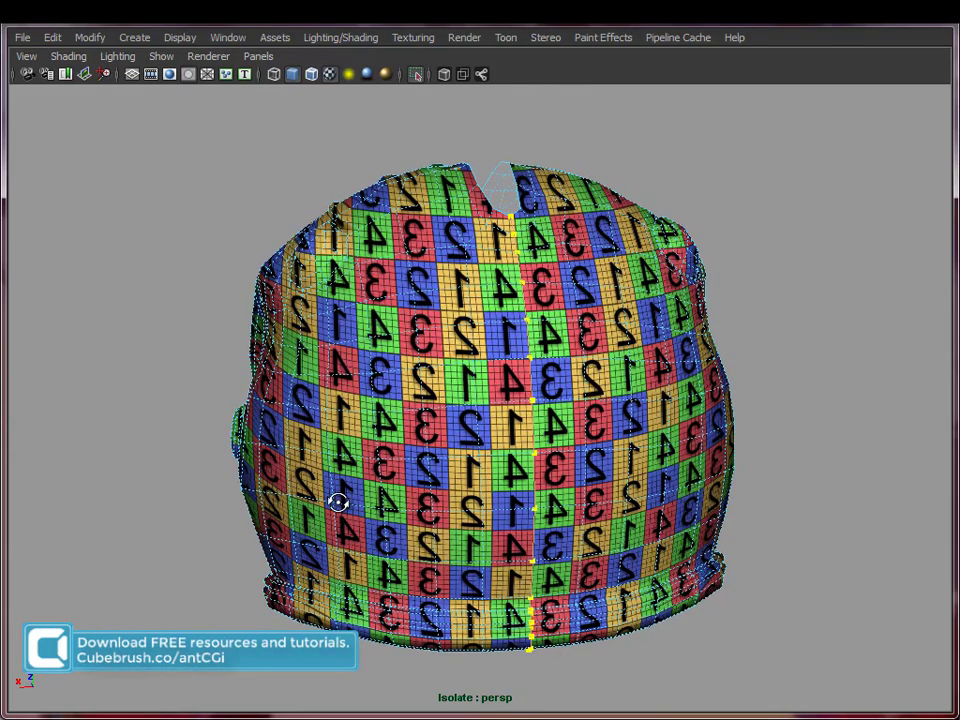
{"action": "left_click_drag", "start_coordinate": [339, 501], "coordinate": [706, 482], "text": "alt"}
{"action": "right_click_drag", "start_coordinate": [706, 482], "coordinate": [531, 484], "text": "alt"}
{"action": "left_click_drag", "start_coordinate": [531, 484], "coordinate": [544, 484], "text": "alt"}
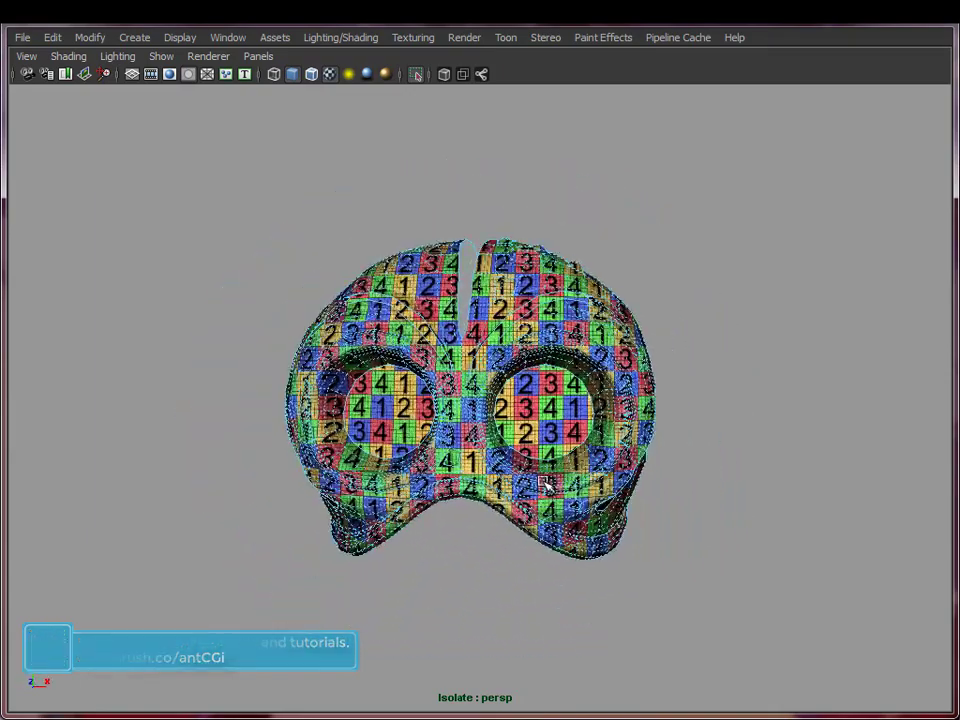
{"action": "left_click_drag", "start_coordinate": [754, 379], "coordinate": [638, 428], "text": "alt"}
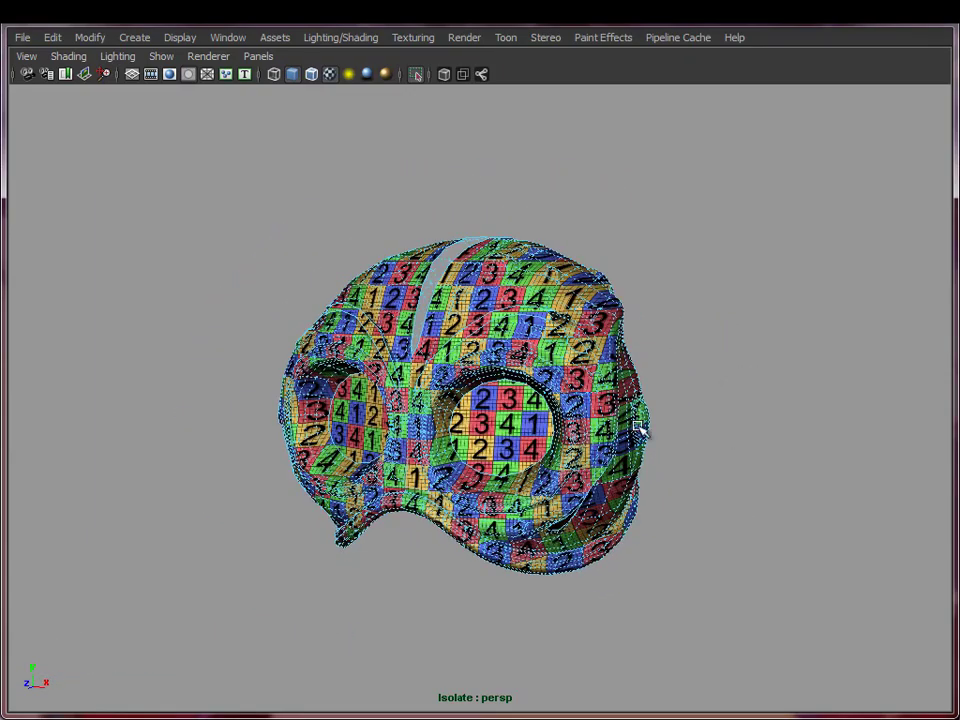
- Cut the UVs along the selected edges down the back of the head in the UV Texture Editor
{"action": "left_click", "coordinate": [60, 716]}
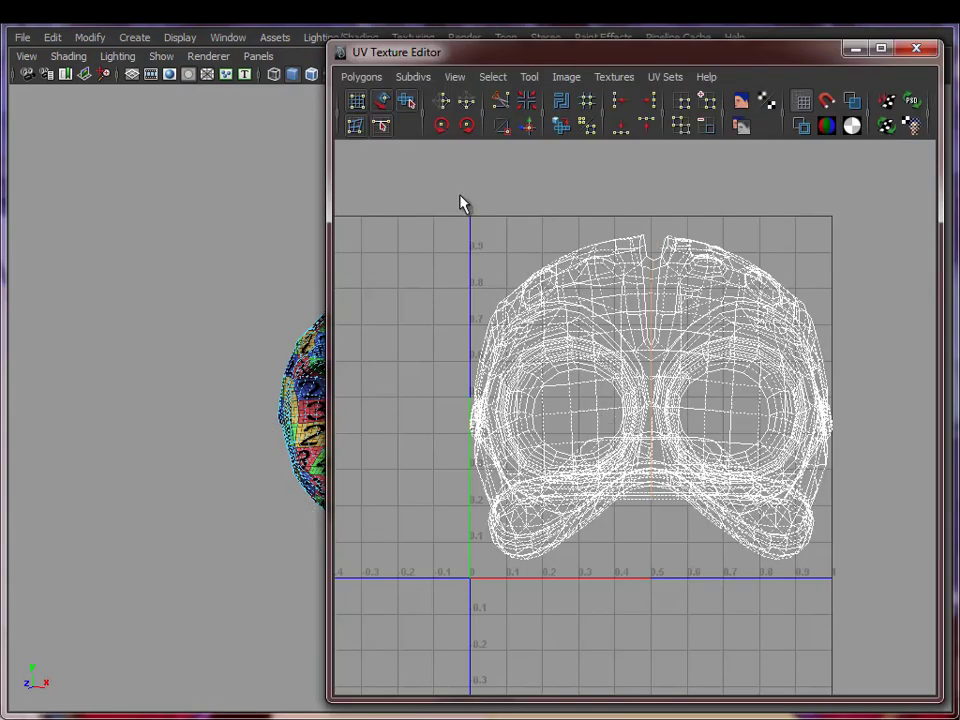
{"action": "left_click", "coordinate": [364, 80]}
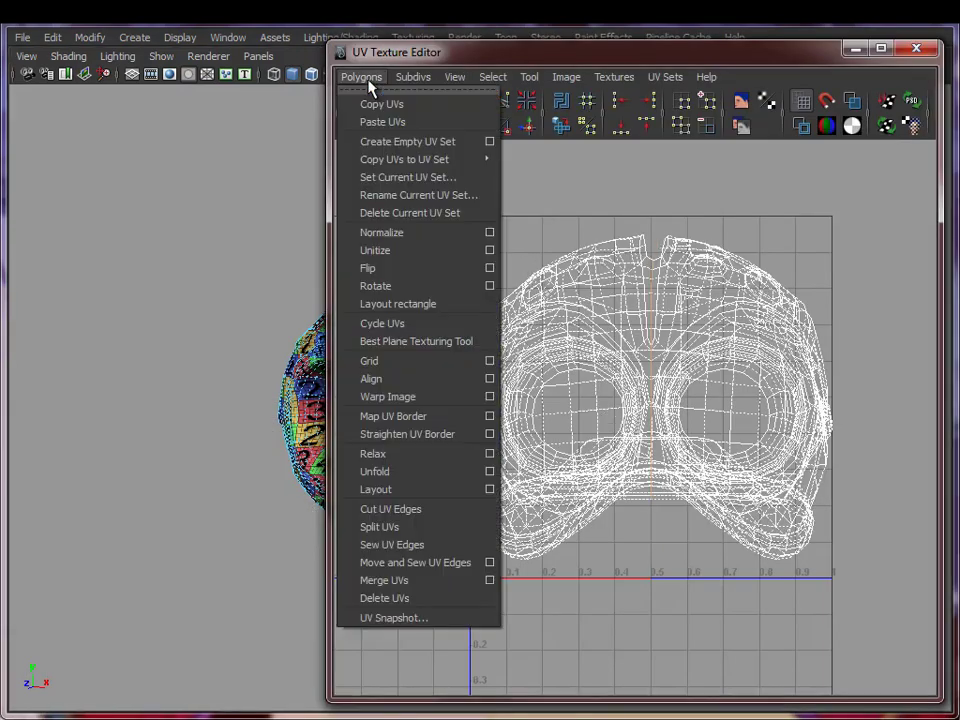
{"action": "left_click", "coordinate": [418, 492]}
- Select all of the head's UVs, open the Unfold UVs options and reset them to their defaults
{"action": "right_click_drag", "start_coordinate": [579, 313], "coordinate": [654, 309]}
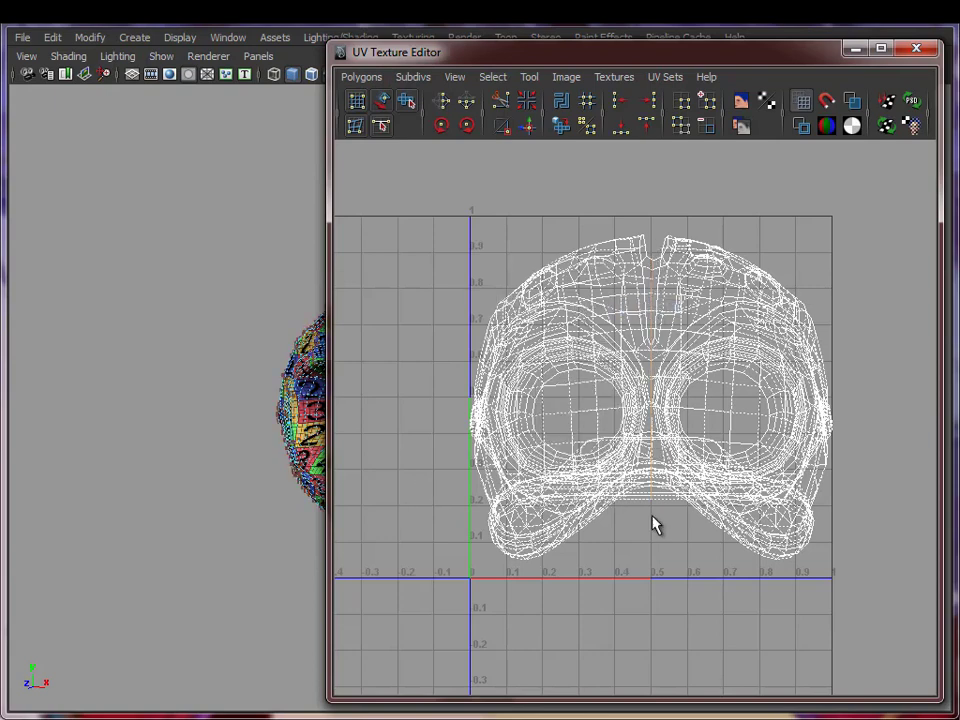
{"action": "left_click_drag", "start_coordinate": [438, 212], "coordinate": [904, 591]}
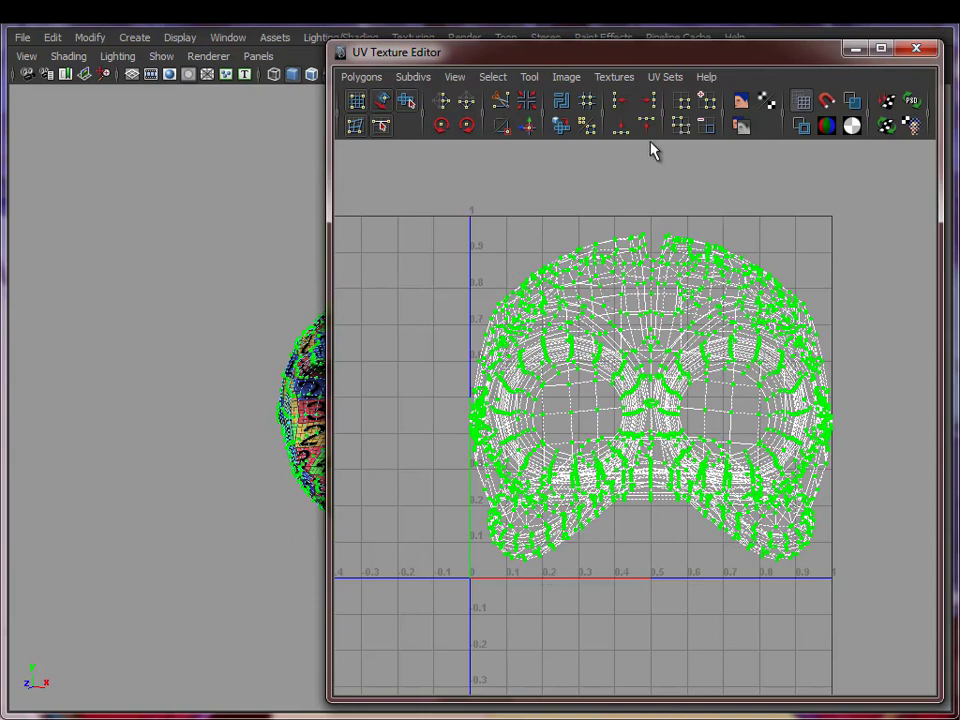
{"action": "left_click", "coordinate": [566, 128], "text": "shift"}
{"action": "left_click_drag", "start_coordinate": [534, 180], "coordinate": [333, 111]}
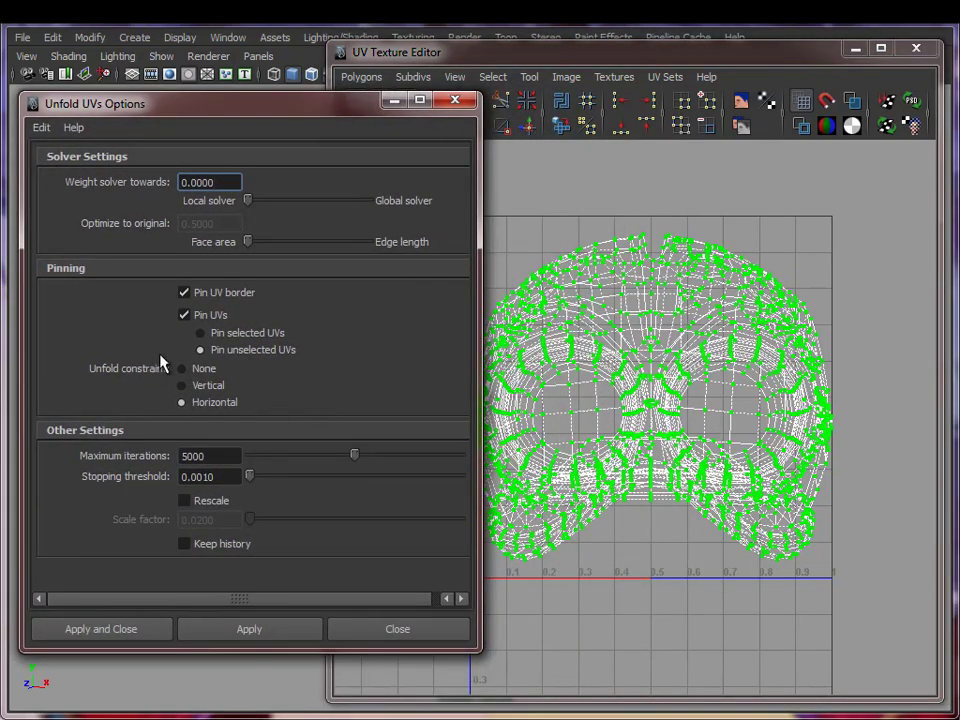
{"action": "left_click", "coordinate": [41, 128]}
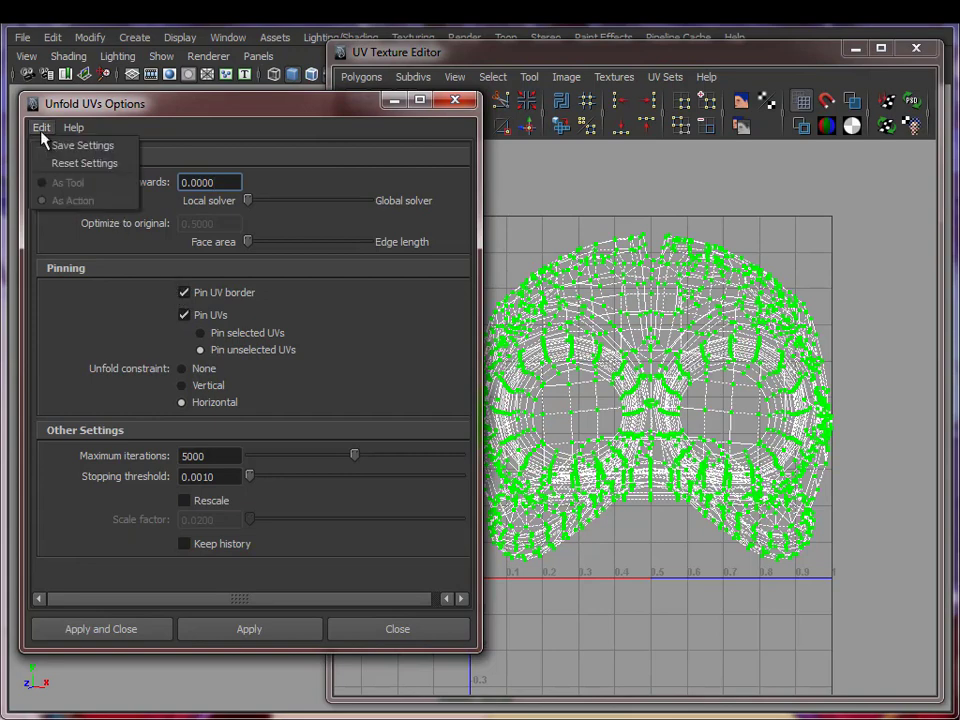
{"action": "left_click", "coordinate": [64, 162]}
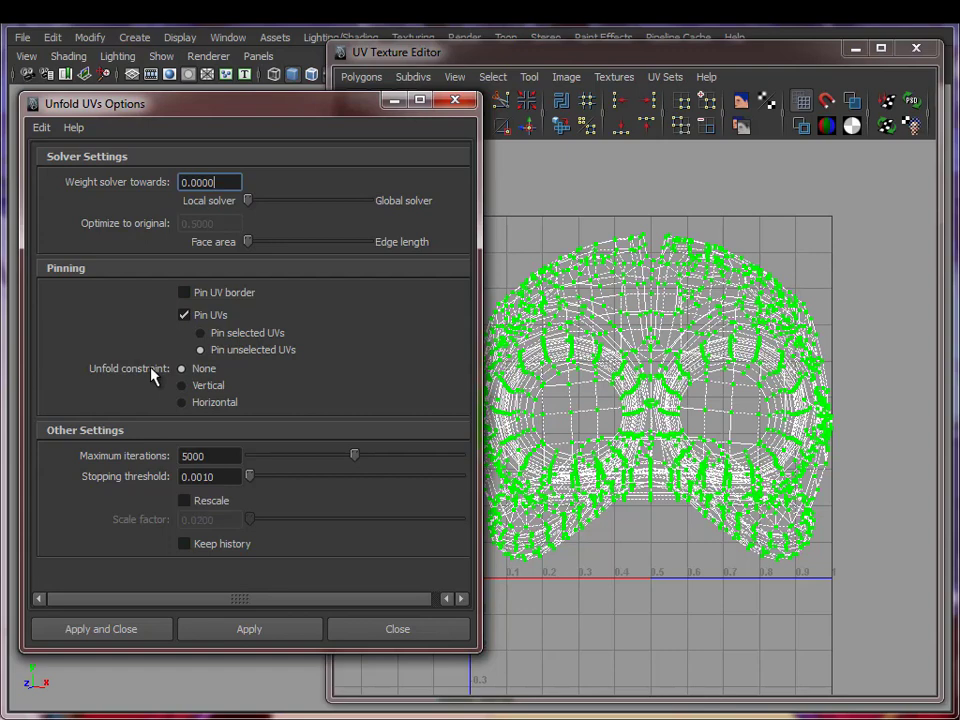
- Unfold the head's UVs with the unfold constraint set to Horizontal
{"action": "left_click", "coordinate": [223, 405]}
{"action": "left_click", "coordinate": [200, 386]}
{"action": "left_click", "coordinate": [190, 369]}
{"action": "left_click", "coordinate": [192, 404]}
{"action": "right_click_drag", "start_coordinate": [756, 480], "coordinate": [662, 470], "text": "alt"}
{"action": "middle_click_drag", "start_coordinate": [662, 470], "coordinate": [730, 444], "text": "alt"}
{"action": "right_click_drag", "start_coordinate": [730, 444], "coordinate": [681, 438], "text": "alt"}
{"action": "middle_click_drag", "start_coordinate": [681, 438], "coordinate": [714, 388], "text": "alt"}
{"action": "right_click_drag", "start_coordinate": [714, 388], "coordinate": [617, 386], "text": "alt"}
{"action": "middle_click_drag", "start_coordinate": [617, 386], "coordinate": [598, 384], "text": "alt"}
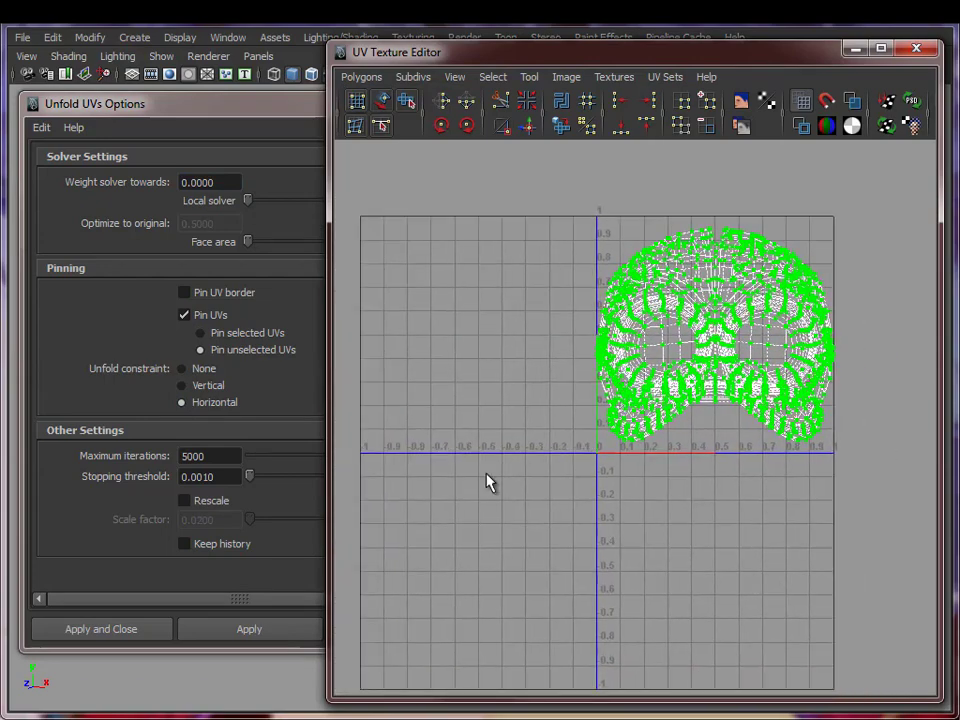
{"action": "left_click", "coordinate": [250, 633]}
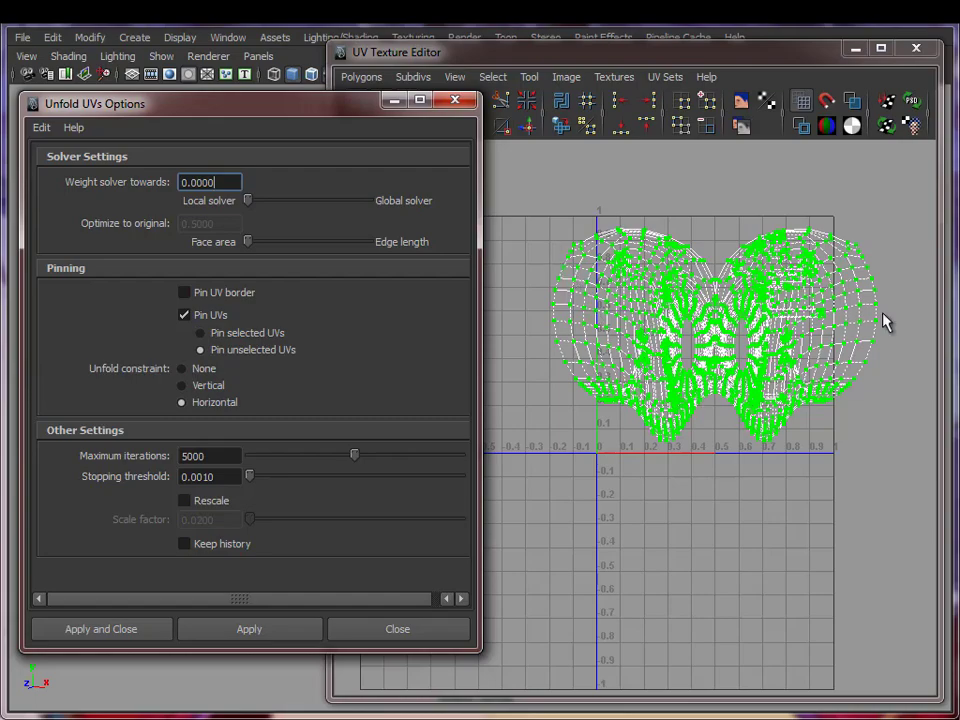
- Examine the horizontally unfolded UVs for stretched or stray points around the small details on one side of the head
{"action": "middle_click_drag", "start_coordinate": [709, 431], "coordinate": [613, 473], "text": "alt"}
{"action": "right_click_drag", "start_coordinate": [613, 473], "coordinate": [898, 486], "text": "alt"}
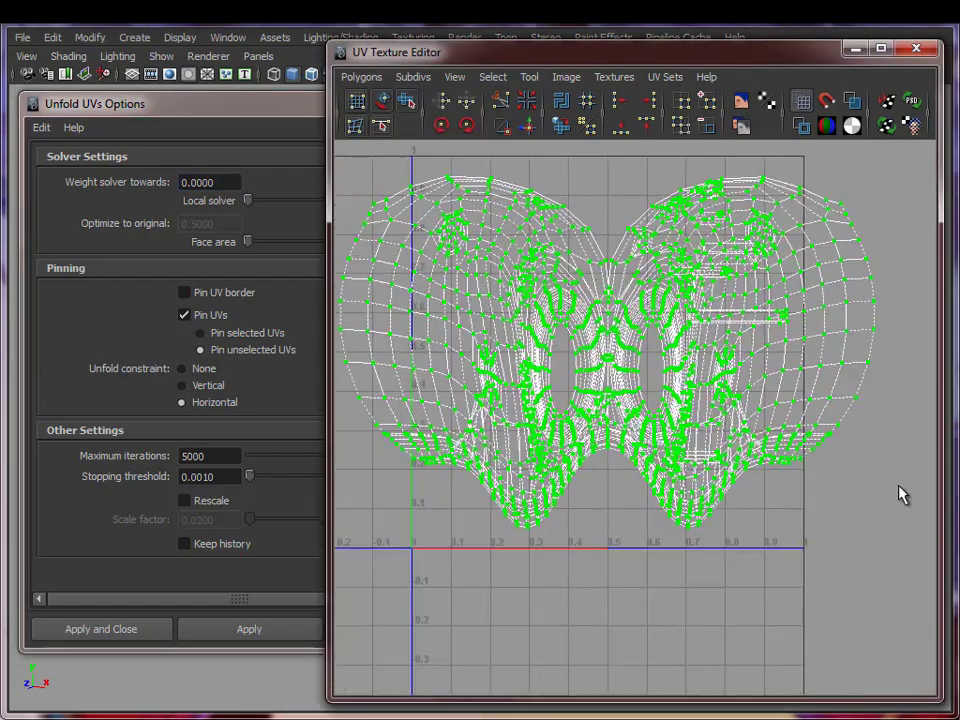
{"action": "middle_click_drag", "start_coordinate": [780, 400], "coordinate": [770, 471], "text": "alt"}
{"action": "right_click_drag", "start_coordinate": [770, 471], "coordinate": [887, 472], "text": "alt"}
{"action": "middle_click_drag", "start_coordinate": [570, 388], "coordinate": [439, 437], "text": "alt"}
{"action": "right_click_drag", "start_coordinate": [439, 437], "coordinate": [508, 436], "text": "alt"}
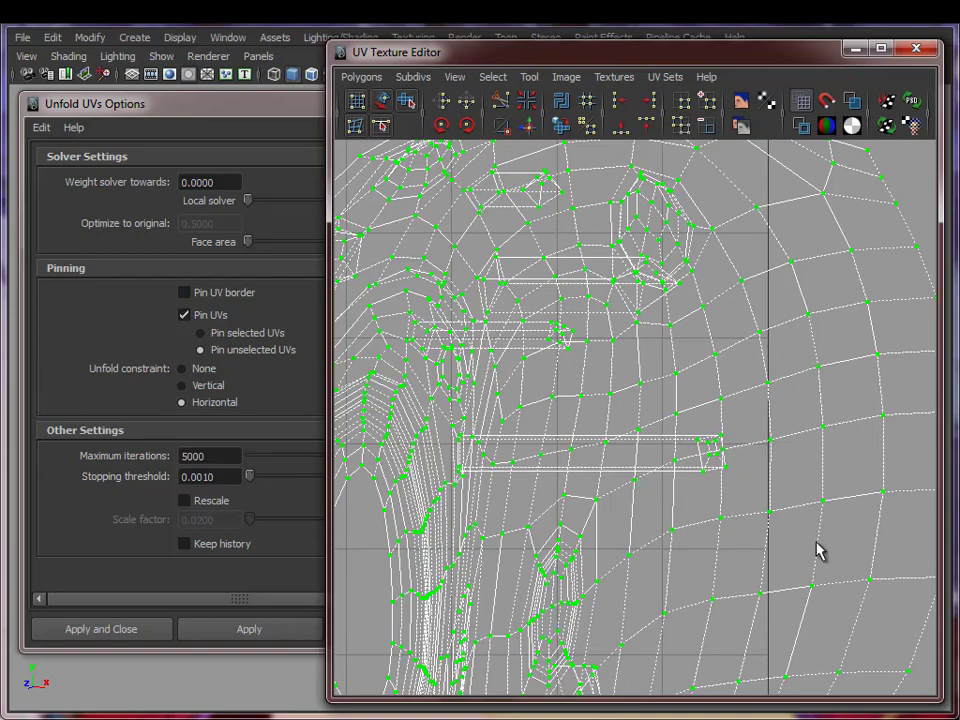
{"action": "right_click_drag", "start_coordinate": [862, 558], "coordinate": [396, 431], "text": "alt"}
{"action": "middle_click_drag", "start_coordinate": [551, 457], "coordinate": [733, 384], "text": "alt"}
{"action": "right_click_drag", "start_coordinate": [733, 384], "coordinate": [643, 394], "text": "alt"}
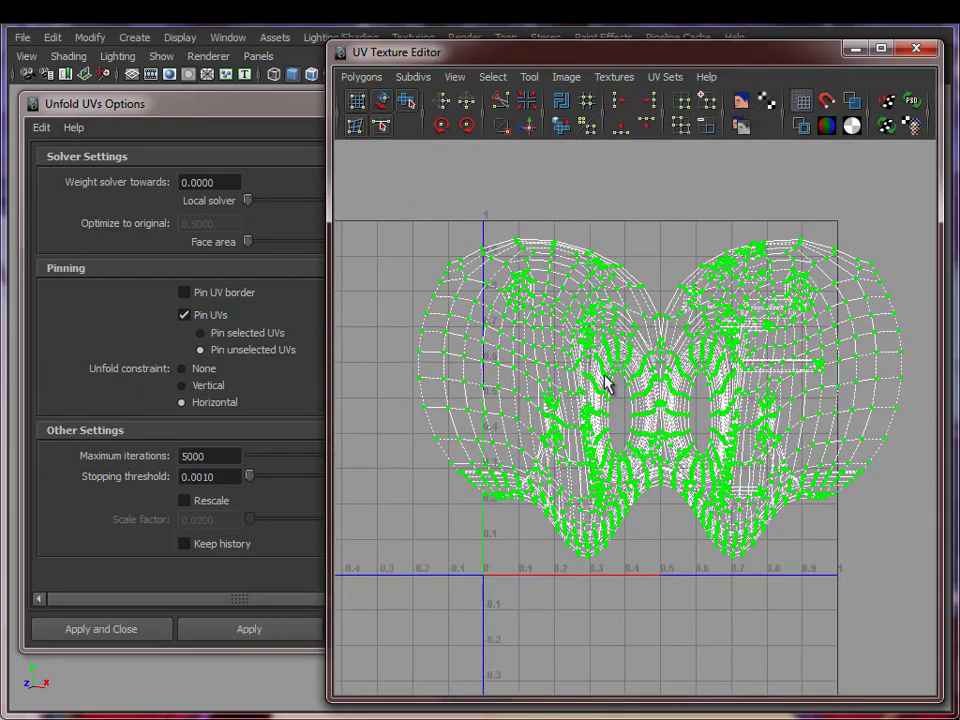
- Unfold the UVs again with the Vertical constraint, inspect the eye areas, and undo both unfolds
{"action": "left_click", "coordinate": [222, 392]}
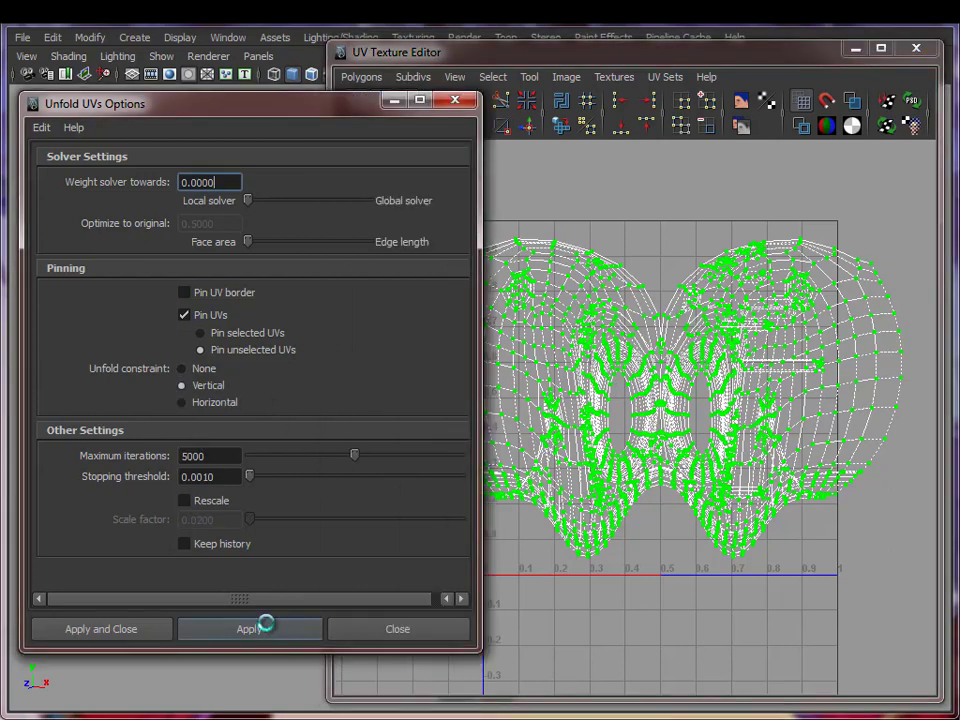
{"action": "left_click", "coordinate": [727, 505]}
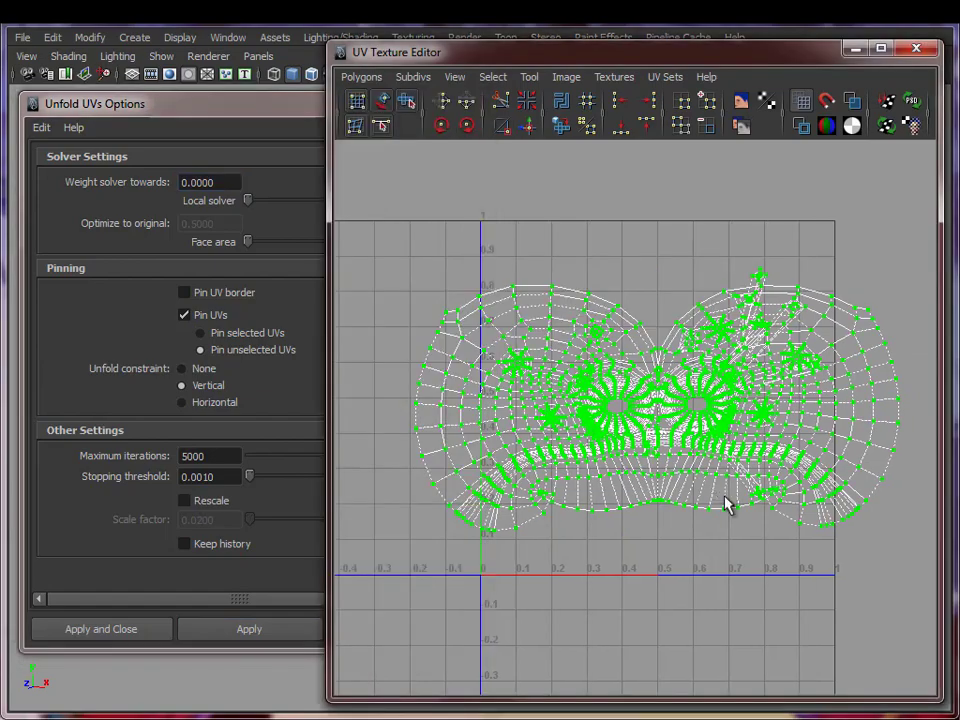
{"action": "scroll", "coordinate": [634, 400], "scroll_direction": "up", "scroll_amount": 5}
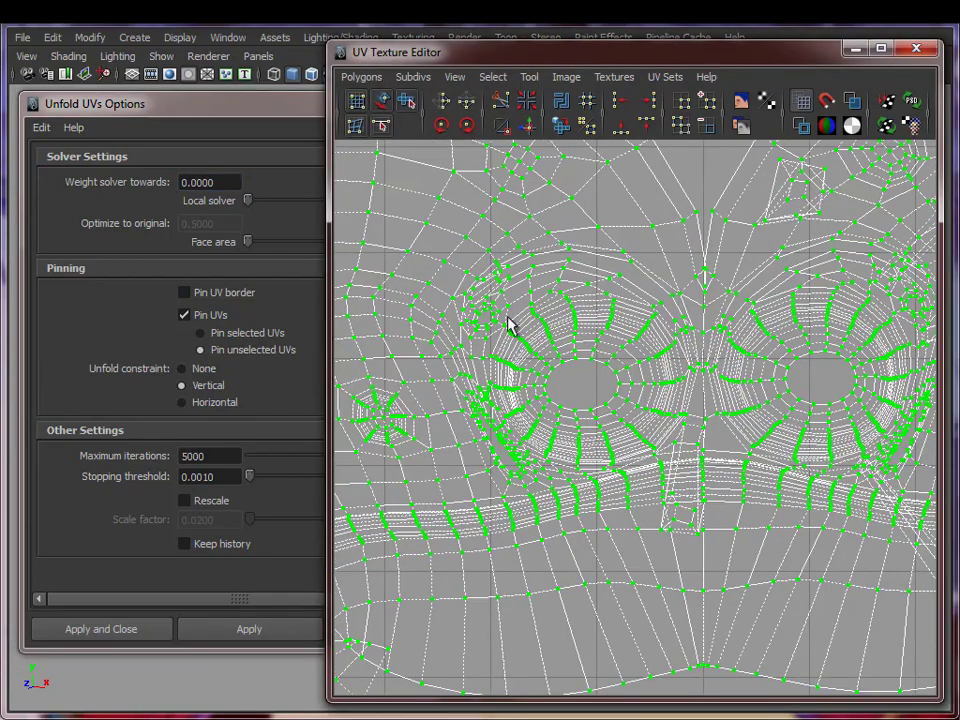
{"action": "scroll", "coordinate": [700, 453], "scroll_direction": "down", "scroll_amount": 5}
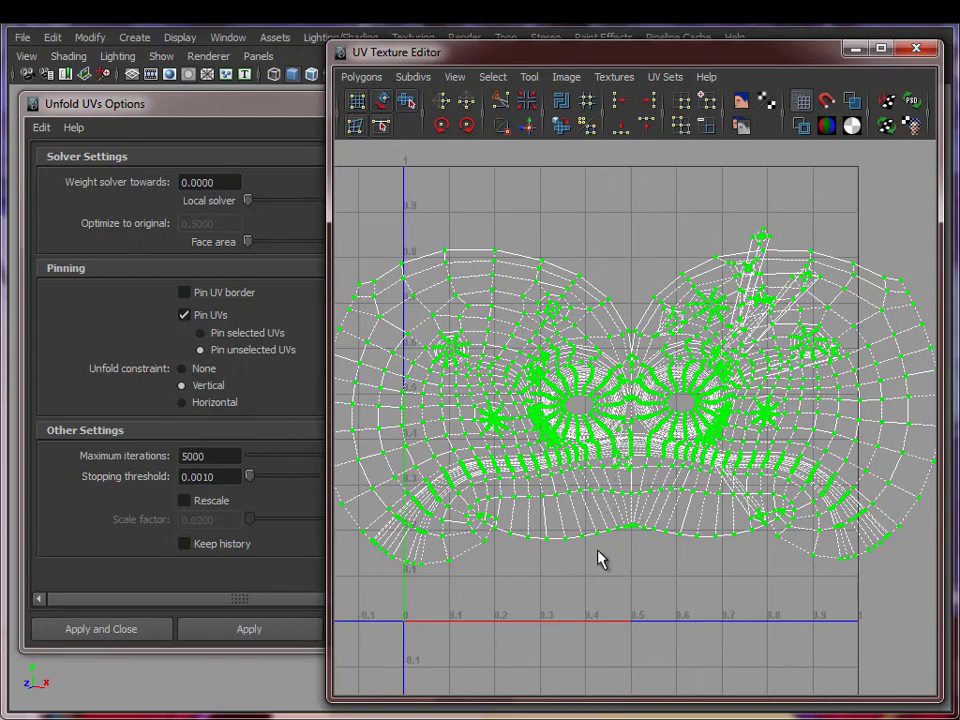
{"action": "scroll", "coordinate": [598, 560], "scroll_direction": "down", "scroll_amount": 2}
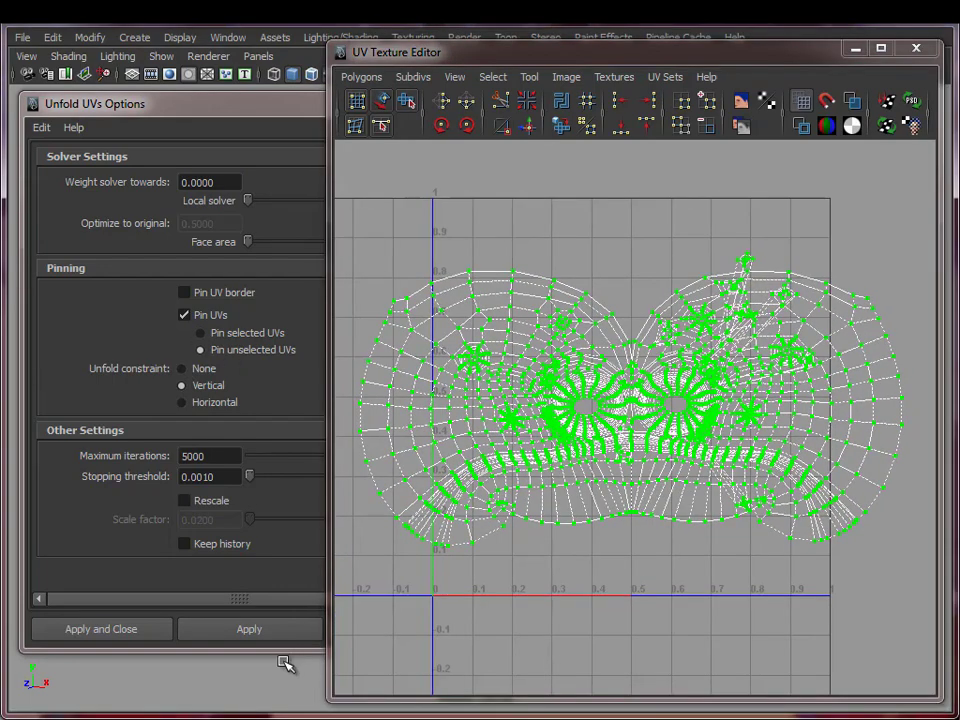
{"action": "left_click", "coordinate": [285, 626]}
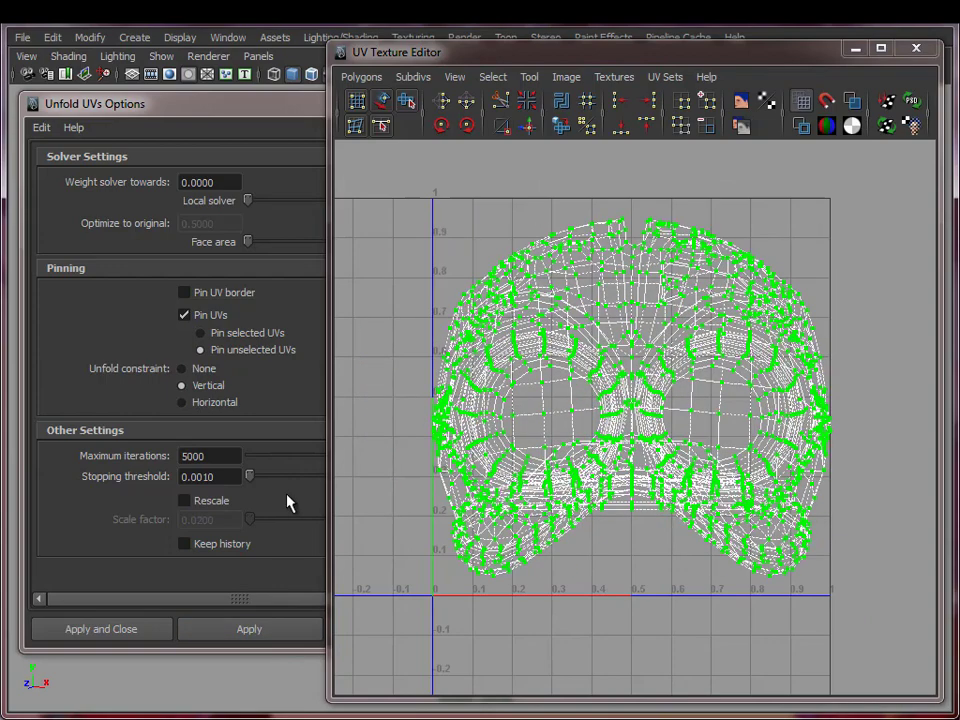
- Try to unfold the planar UVs with the constraint set to None, inspect the eye areas, and undo that unfold
{"action": "left_click", "coordinate": [203, 368]}
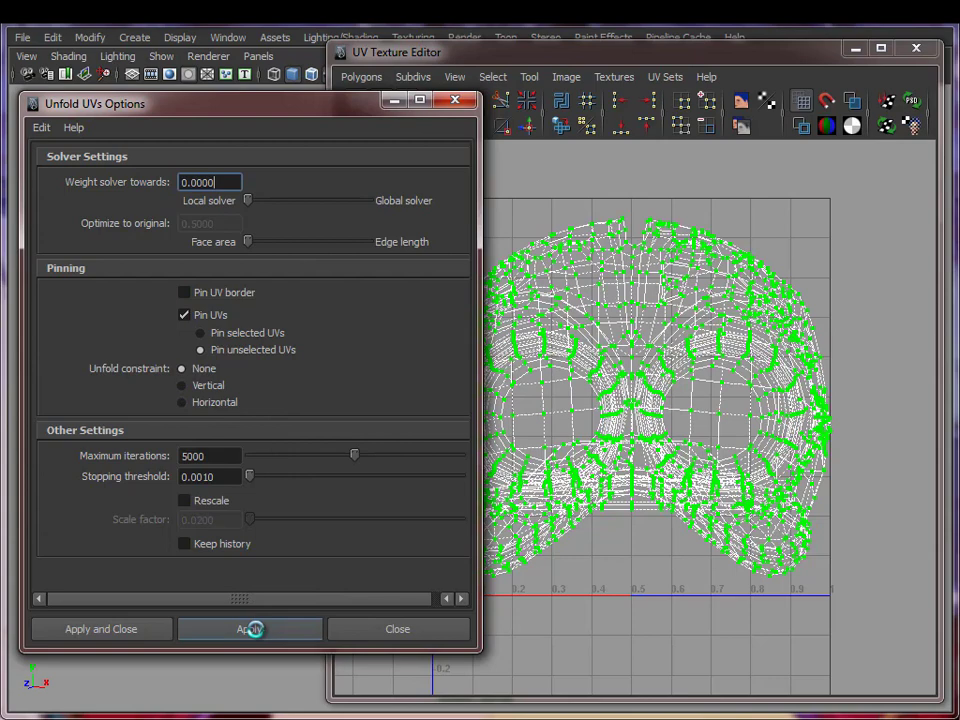
{"action": "left_click", "coordinate": [665, 492]}
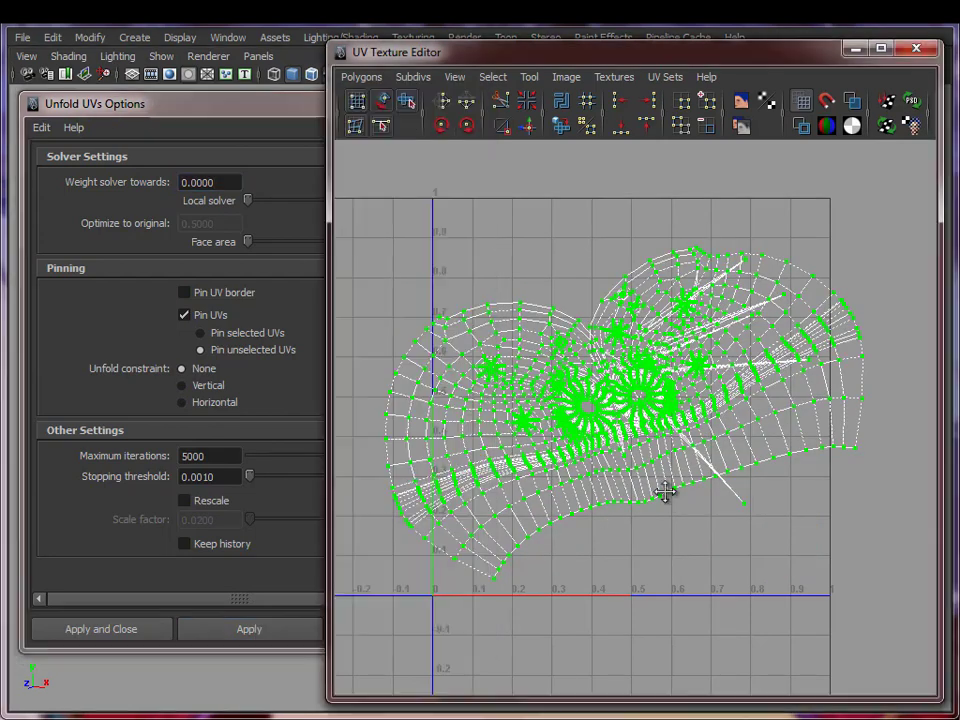
{"action": "middle_click_drag", "start_coordinate": [665, 492], "coordinate": [665, 494], "text": "alt"}
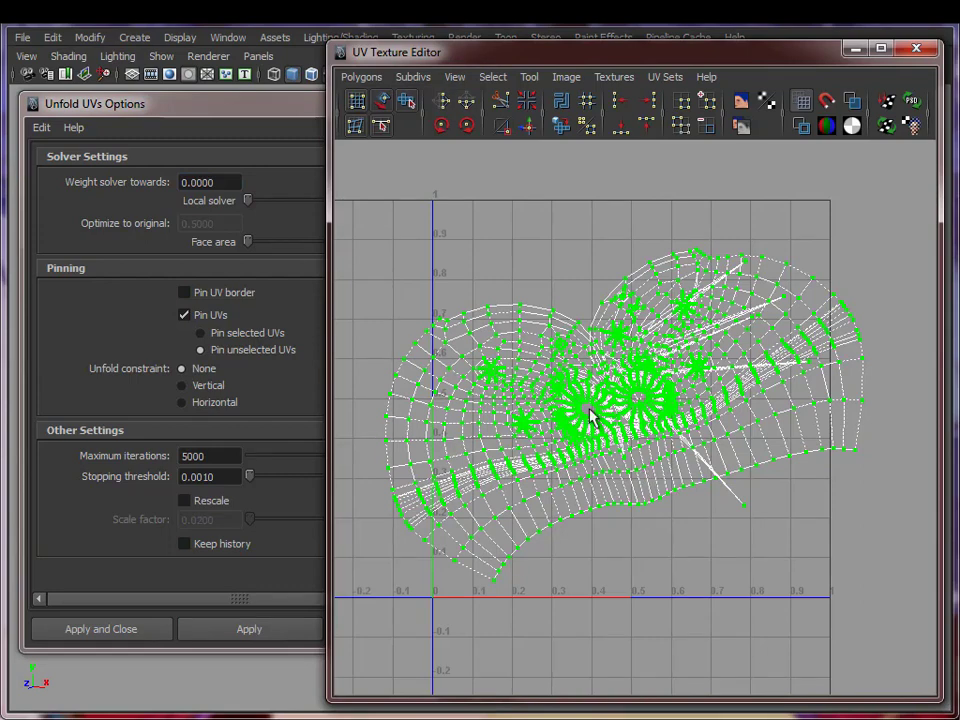
{"action": "scroll", "coordinate": [560, 485], "scroll_direction": "up", "scroll_amount": 5}
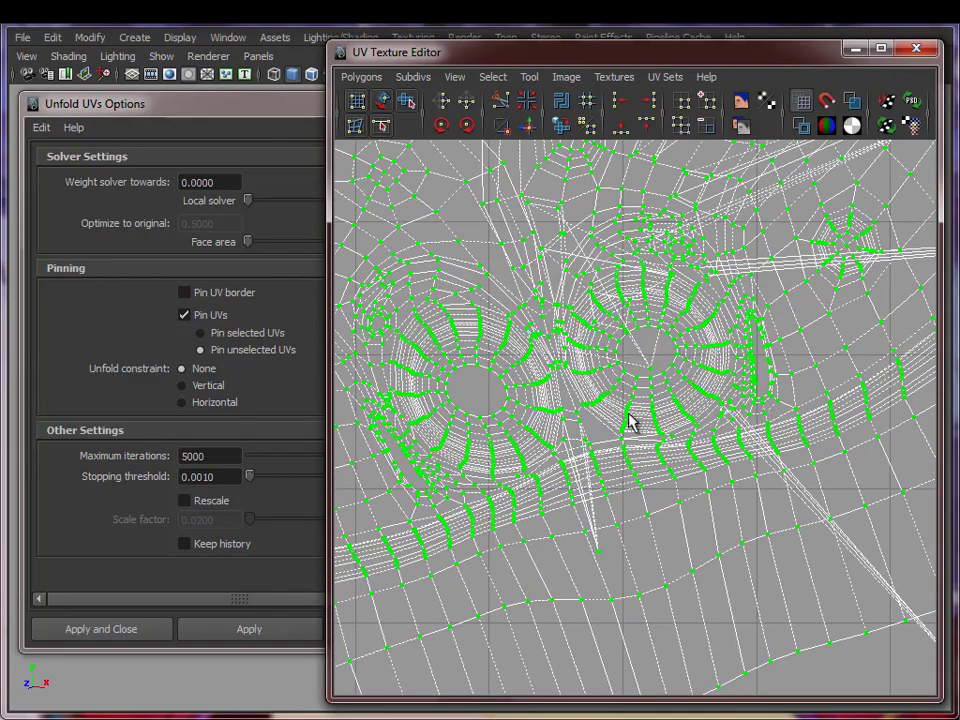
{"action": "scroll", "coordinate": [592, 485], "scroll_direction": "down", "scroll_amount": 5}
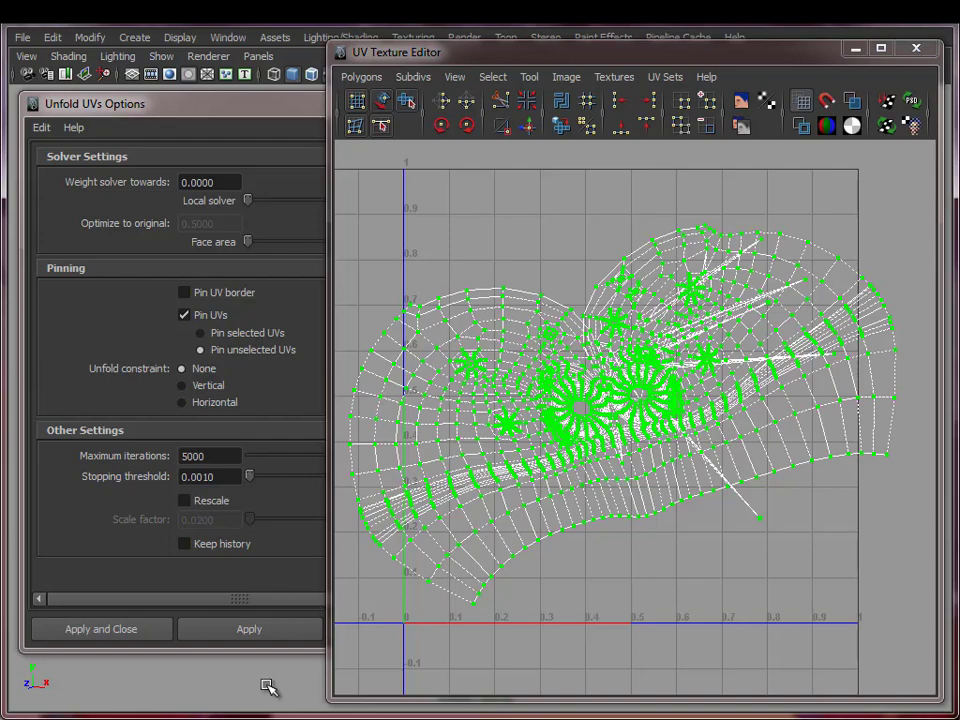
{"action": "key", "text": "ctrl+z"}
- Set the unfold constraint back to Horizontal and unfold all of the head's UVs
{"action": "left_click", "coordinate": [211, 402]}
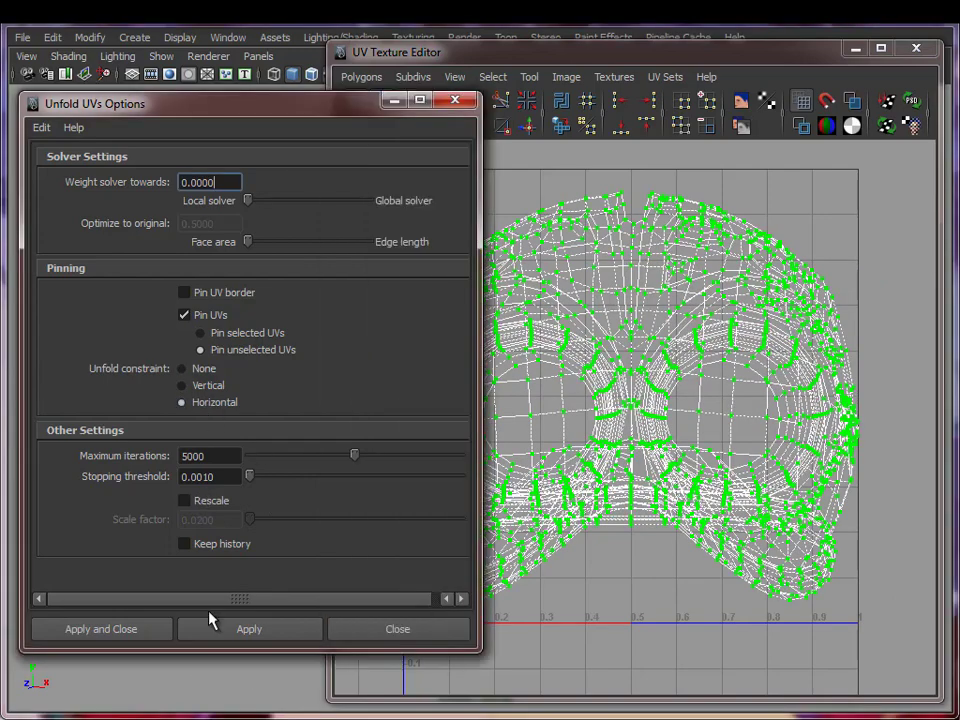
{"action": "left_click", "coordinate": [253, 632]}
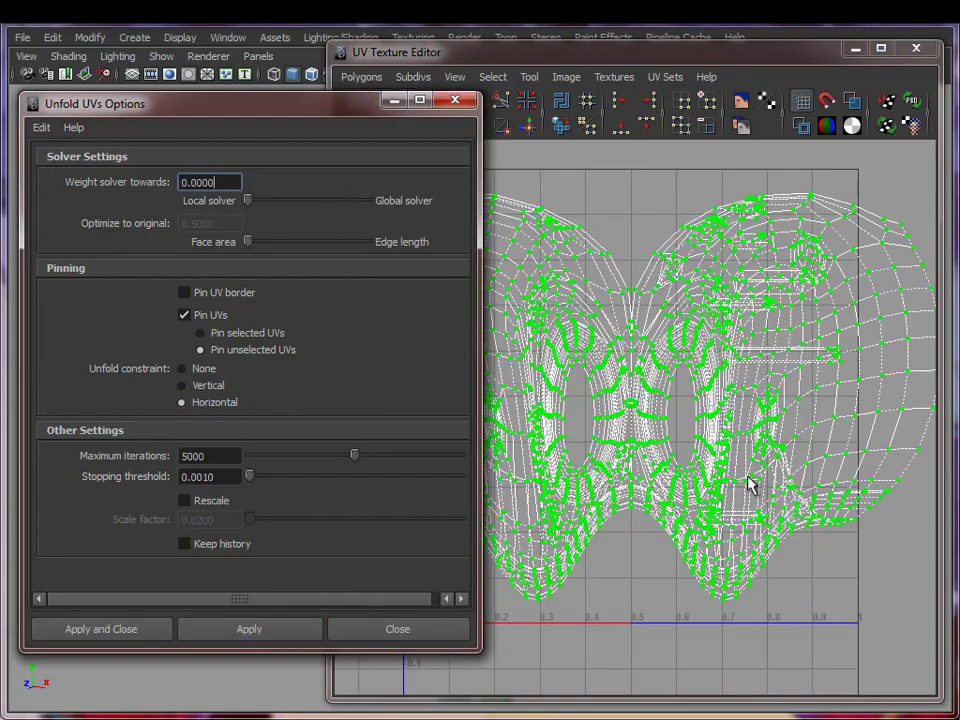
{"action": "right_click_drag", "start_coordinate": [747, 484], "coordinate": [492, 470], "text": "alt"}
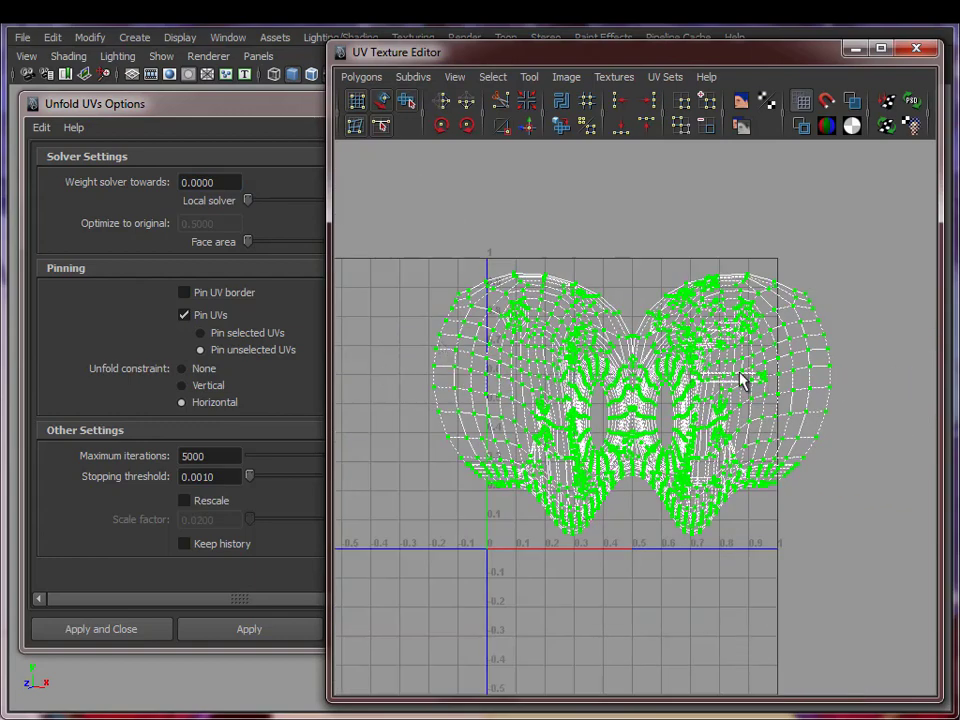
- Unfold all of the head's UVs with the constraint set to Vertical
{"action": "left_click", "coordinate": [210, 386]}
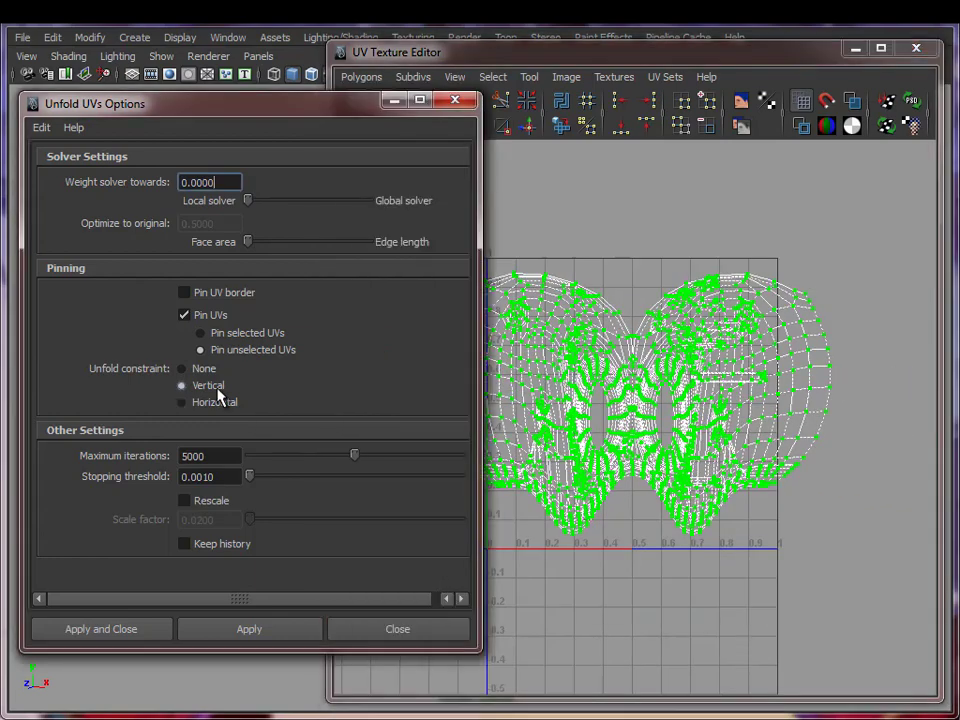
{"action": "left_click", "coordinate": [258, 634]}
{"action": "left_click", "coordinate": [730, 497]}
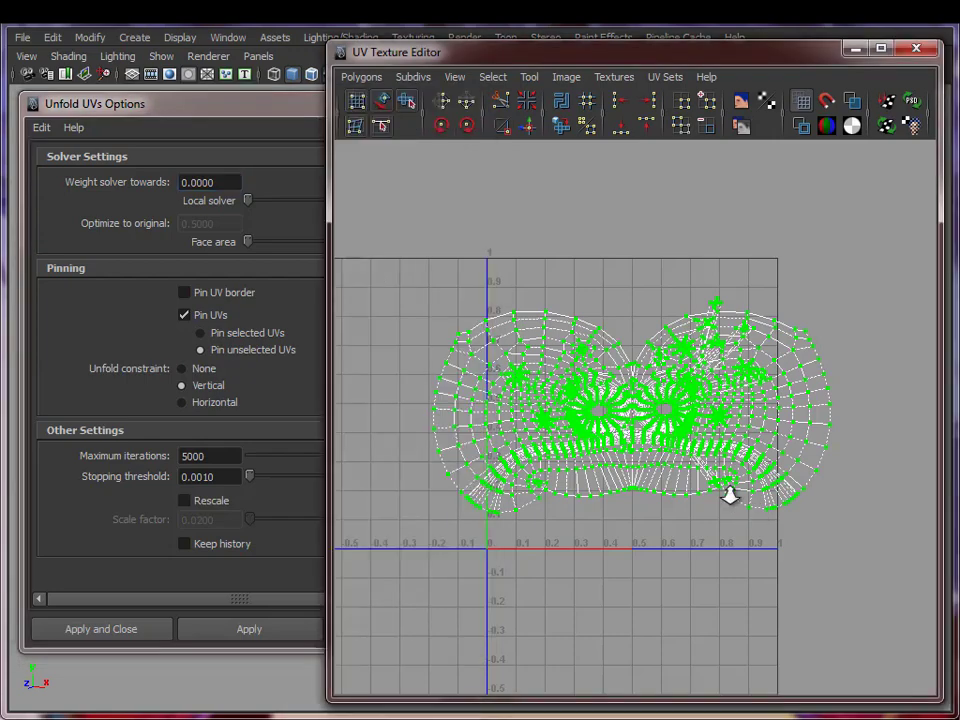
{"action": "right_click_drag", "start_coordinate": [730, 497], "coordinate": [813, 484], "text": "alt"}
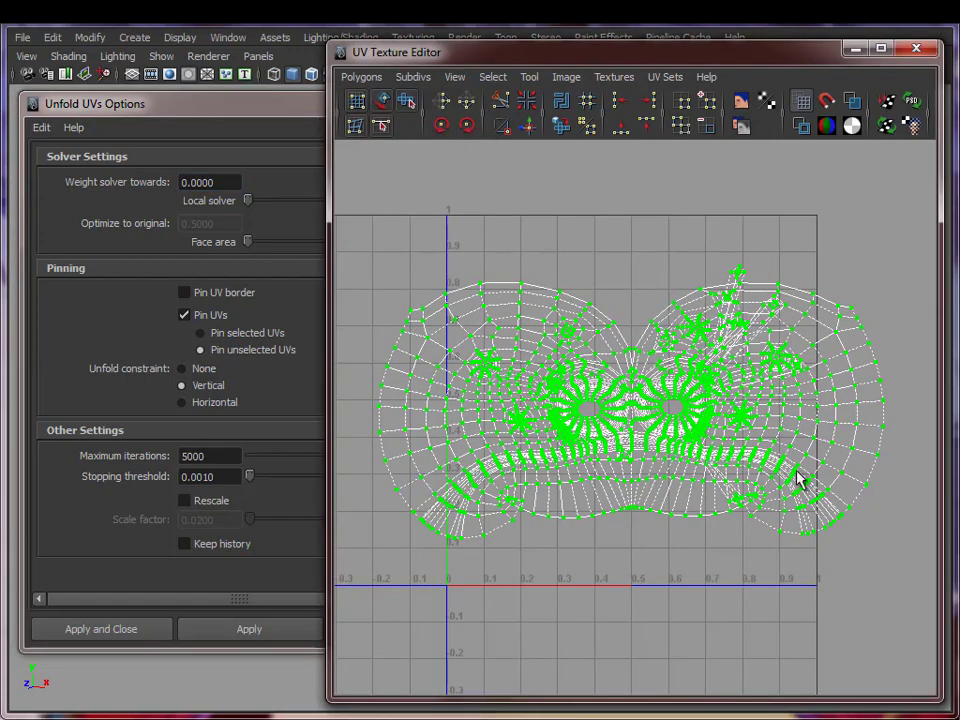
{"action": "right_click_drag", "start_coordinate": [557, 429], "coordinate": [585, 422], "text": "alt"}
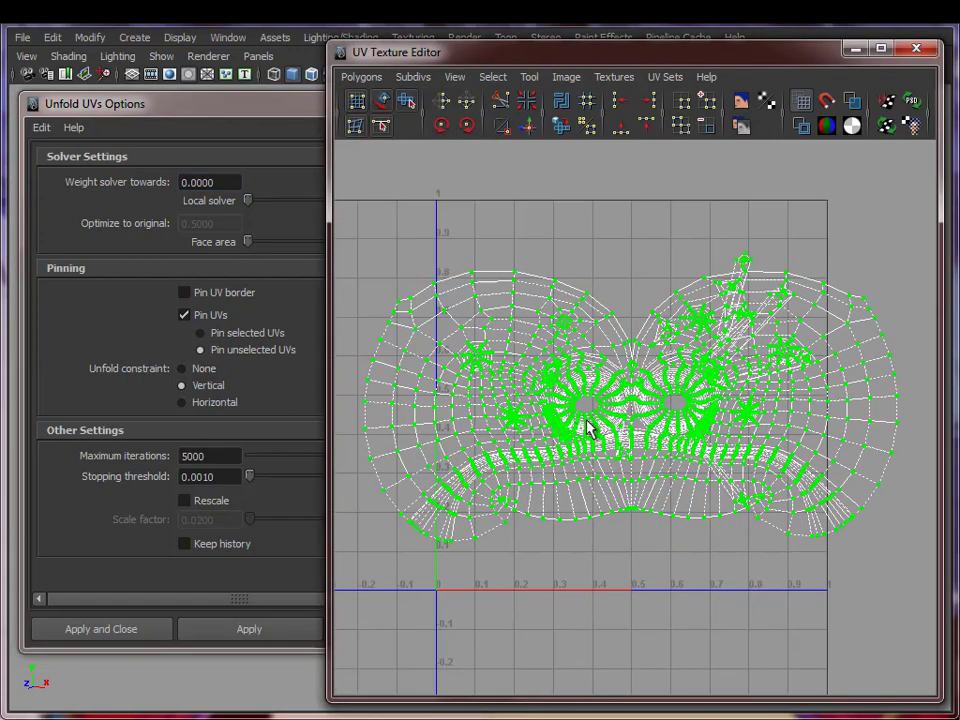
- Examine the numbered checker texture around the back, sides and front of the head for distortion
{"action": "left_click", "coordinate": [850, 50]}
{"action": "left_click", "coordinate": [393, 101]}
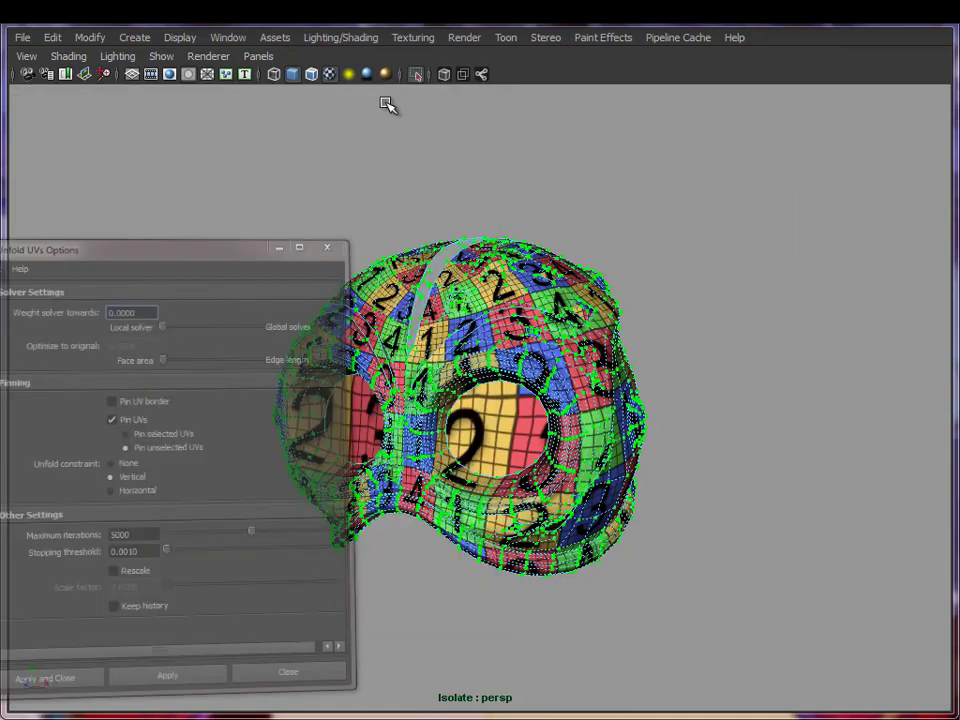
{"action": "right_click_drag", "start_coordinate": [510, 356], "coordinate": [604, 332]}
{"action": "left_click_drag", "start_coordinate": [632, 513], "coordinate": [585, 371], "text": "alt"}
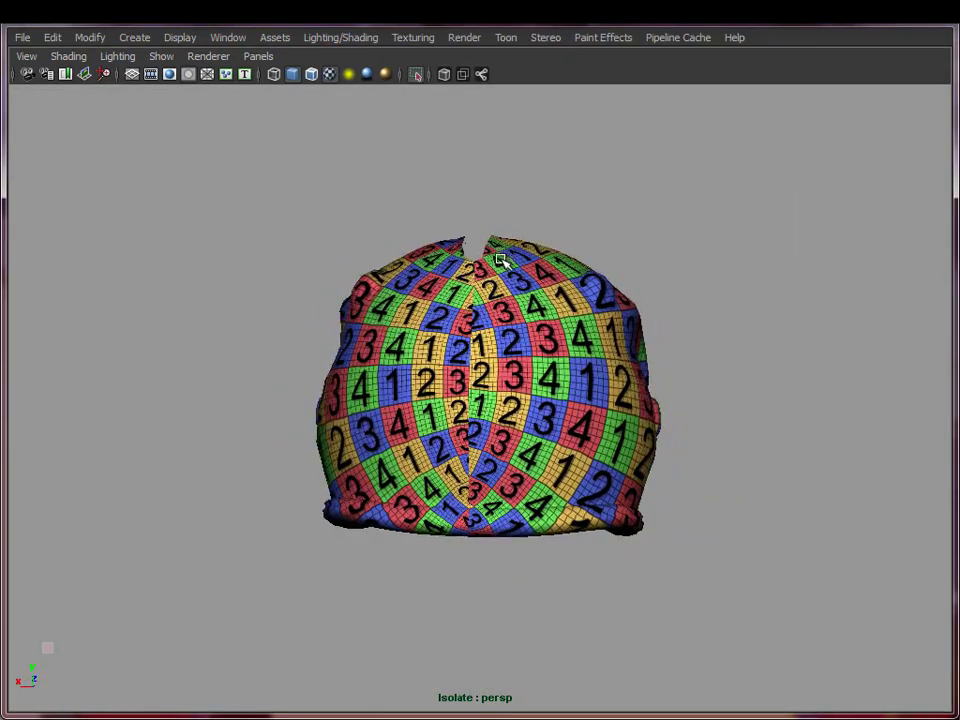
{"action": "left_click_drag", "start_coordinate": [503, 258], "coordinate": [606, 406], "text": "alt"}
{"action": "left_click_drag", "start_coordinate": [356, 424], "coordinate": [449, 421], "text": "alt"}
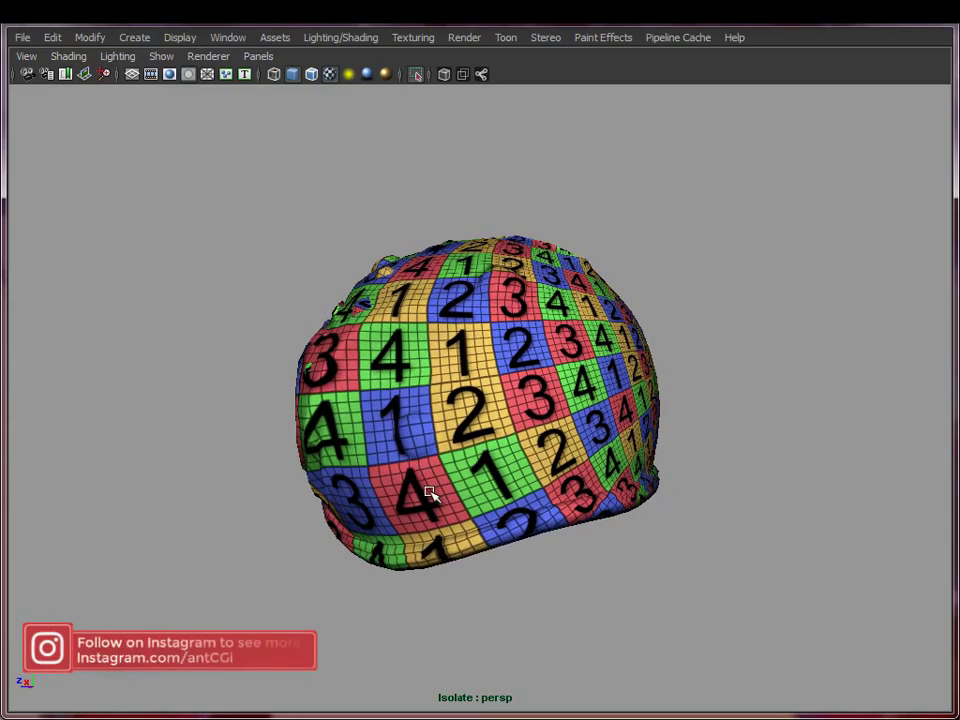
{"action": "left_click_drag", "start_coordinate": [302, 429], "coordinate": [306, 435], "text": "alt"}
{"action": "left_click_drag", "start_coordinate": [540, 510], "coordinate": [373, 497], "text": "alt"}
{"action": "left_click_drag", "start_coordinate": [345, 325], "coordinate": [456, 371], "text": "alt"}
{"action": "left_click_drag", "start_coordinate": [99, 405], "coordinate": [332, 454], "text": "alt"}
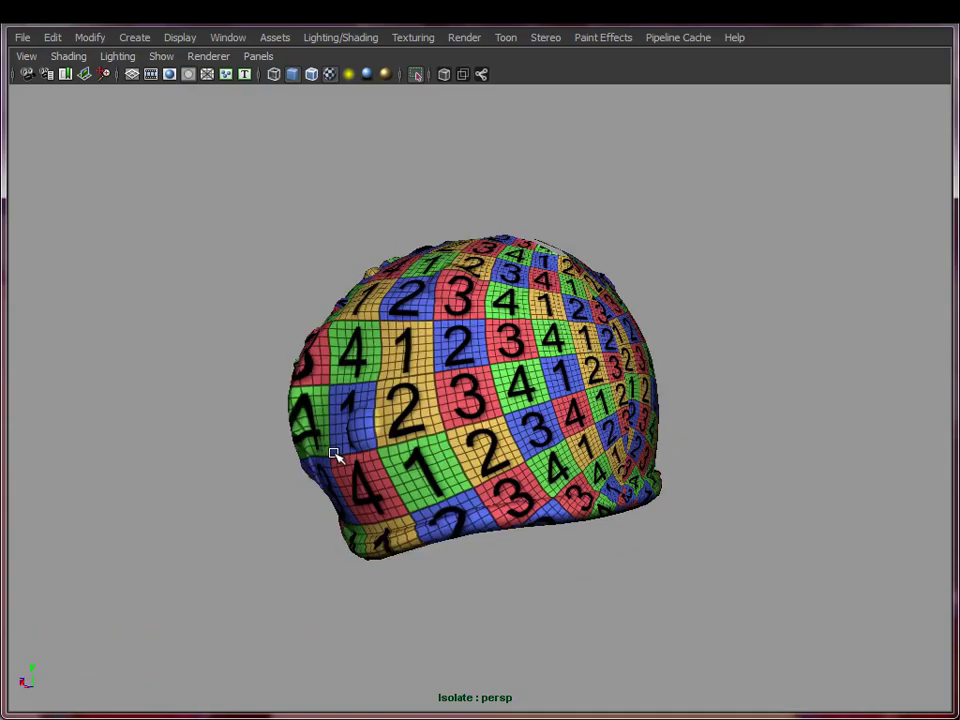
{"action": "left_click_drag", "start_coordinate": [257, 452], "coordinate": [560, 470], "text": "alt"}
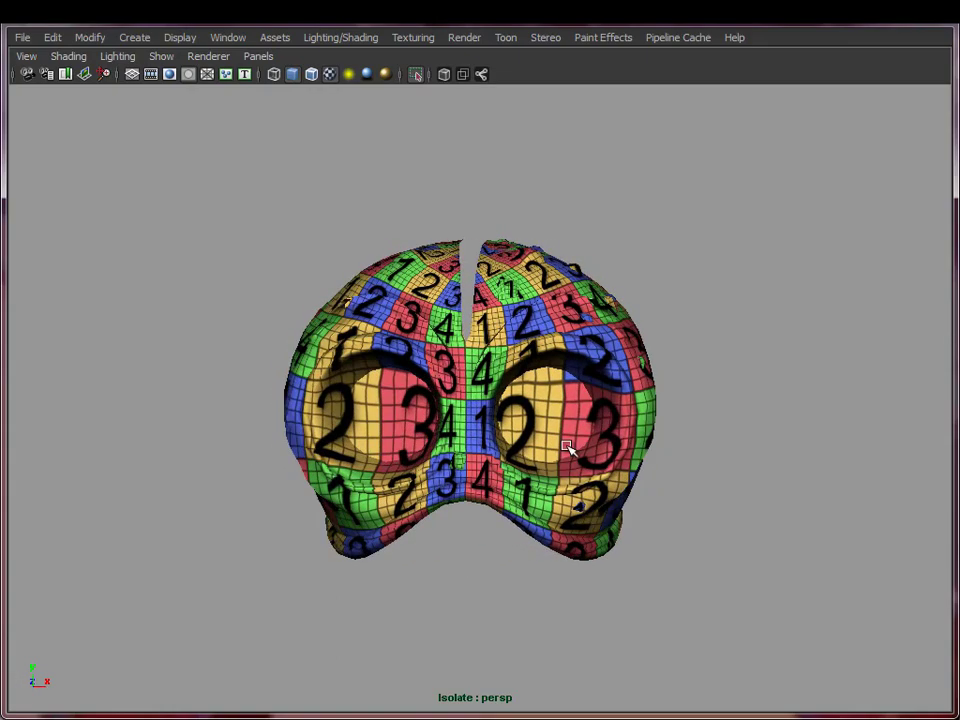
{"action": "left_click_drag", "start_coordinate": [611, 499], "coordinate": [529, 557], "text": "alt"}
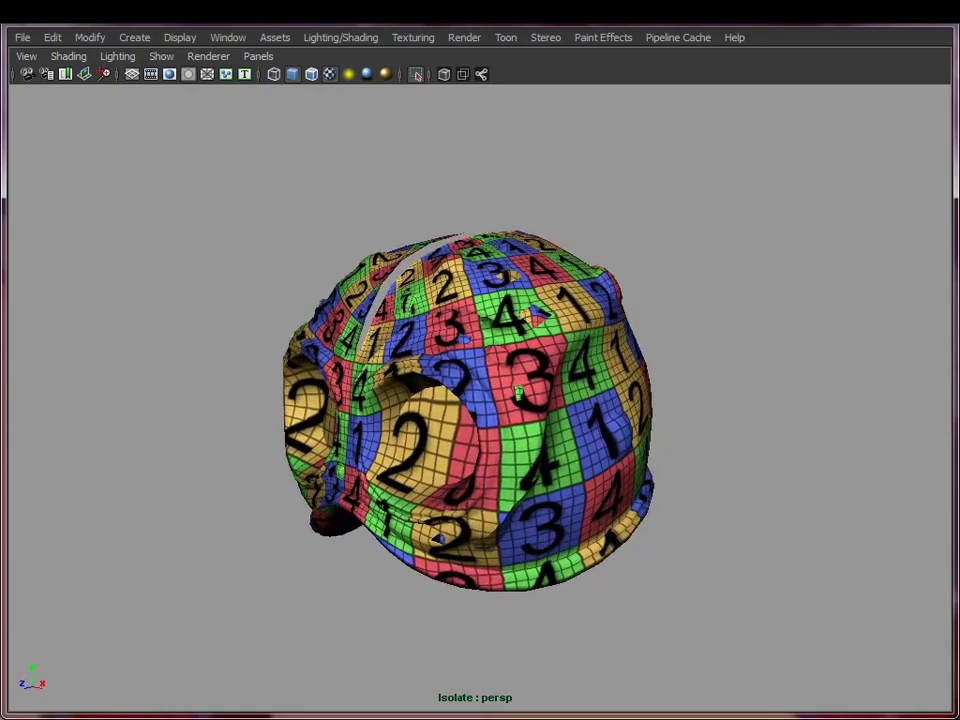
- Reselect the head and display its UV shell again in the UV Texture Editor alongside the Unfold UVs options
{"action": "key", "text": "alt+Tab"}
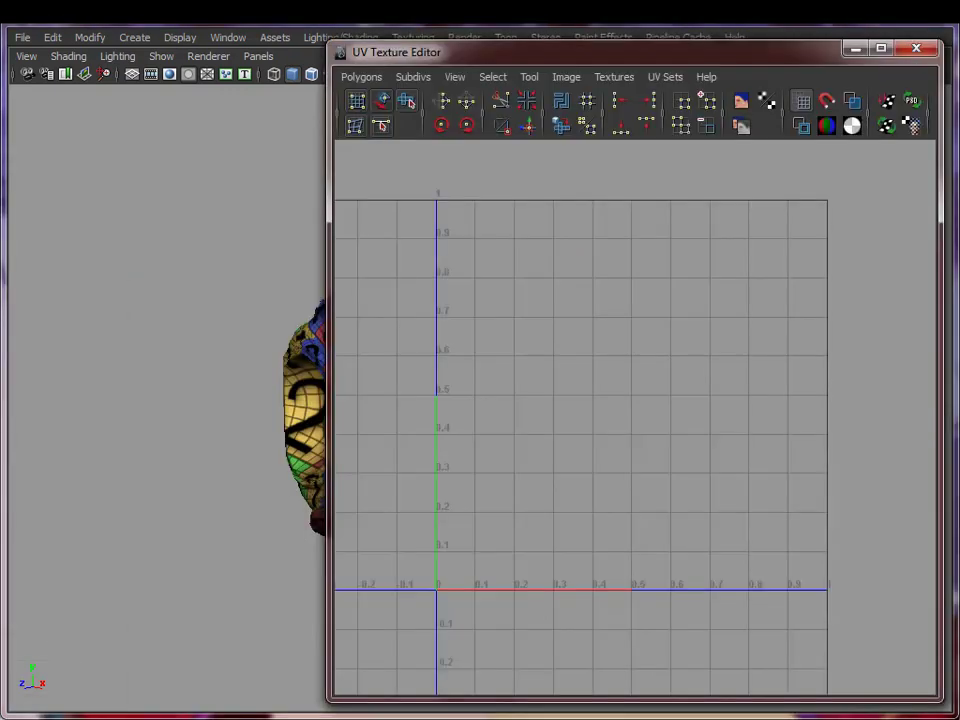
{"action": "left_click", "coordinate": [75, 714]}
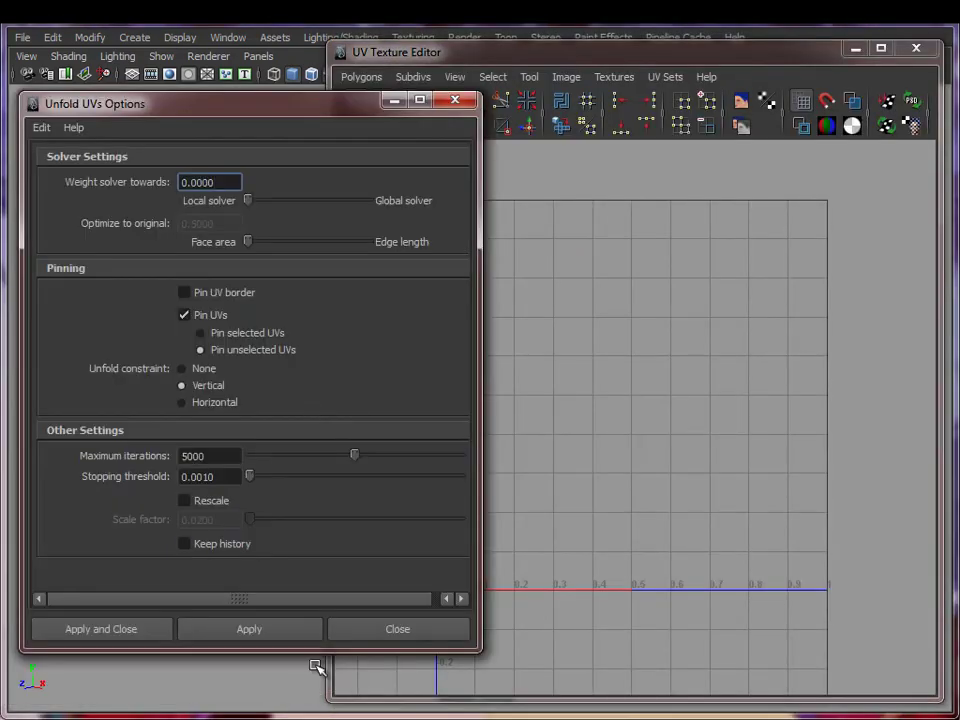
{"action": "left_click", "coordinate": [393, 101]}
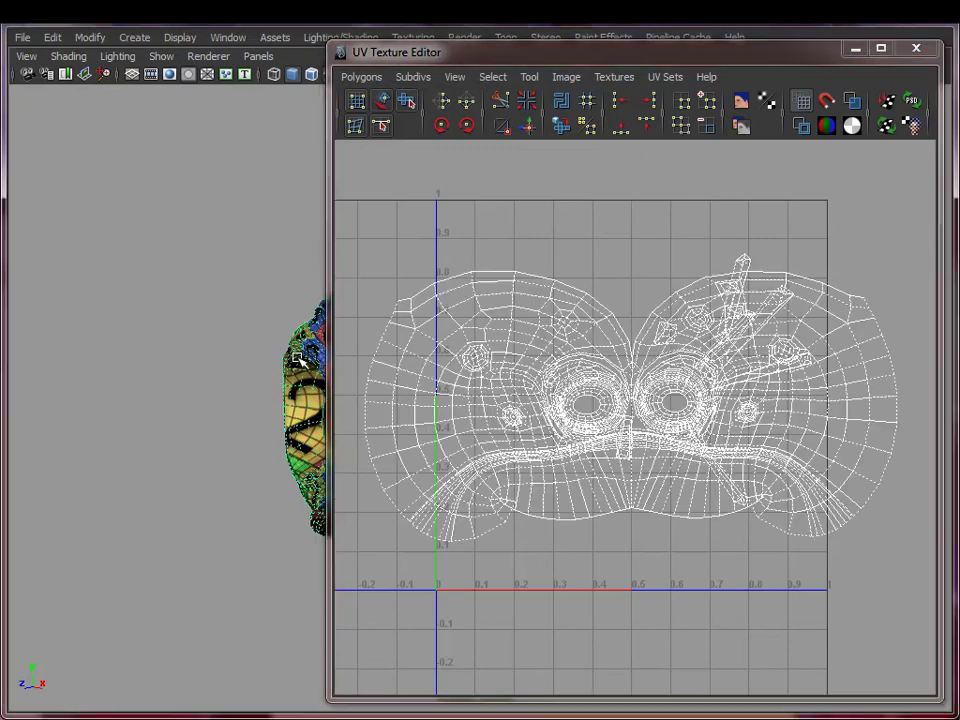
{"action": "left_click", "coordinate": [75, 714]}
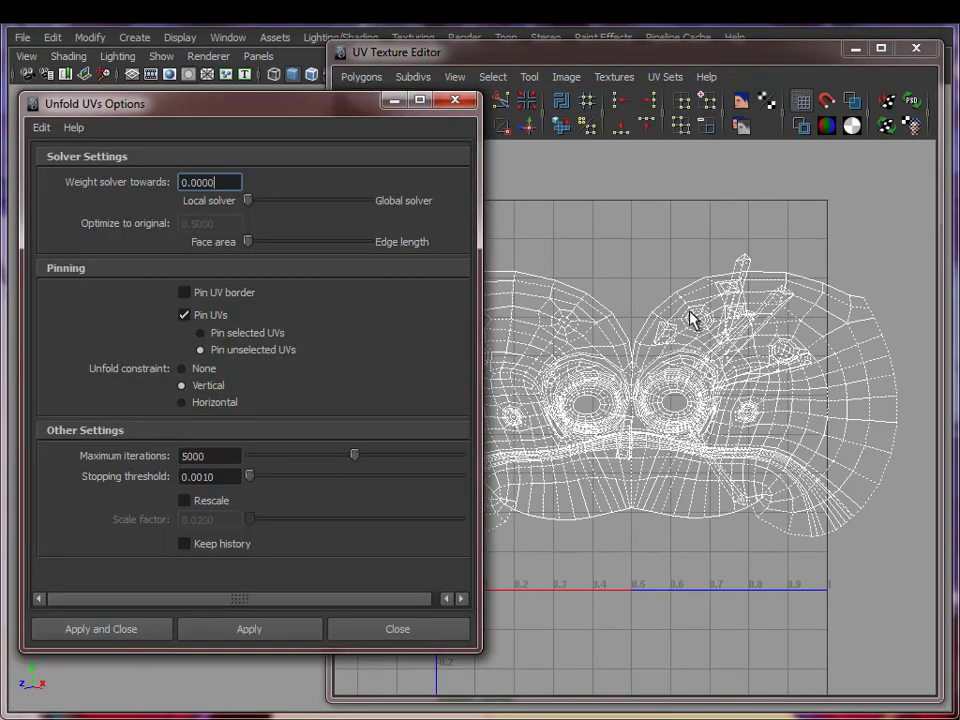
{"action": "mouse_move", "coordinate": [658, 398]}
{"action": "right_mouse_down", "text": "alt"}
{"action": "mouse_move", "coordinate": [655, 408]}
{"action": "mouse_move", "coordinate": [654, 384]}
{"action": "right_mouse_up", "text": "alt"}
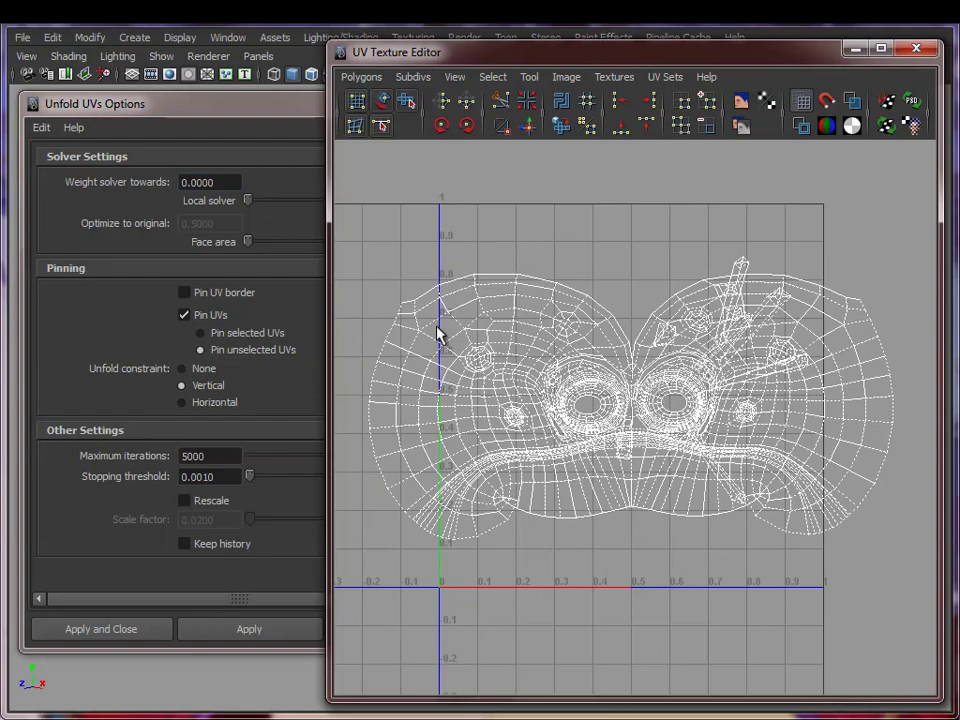
- Select the seam edge loop down the back of the head and convert the selection to UVs
{"action": "left_click", "coordinate": [856, 48]}
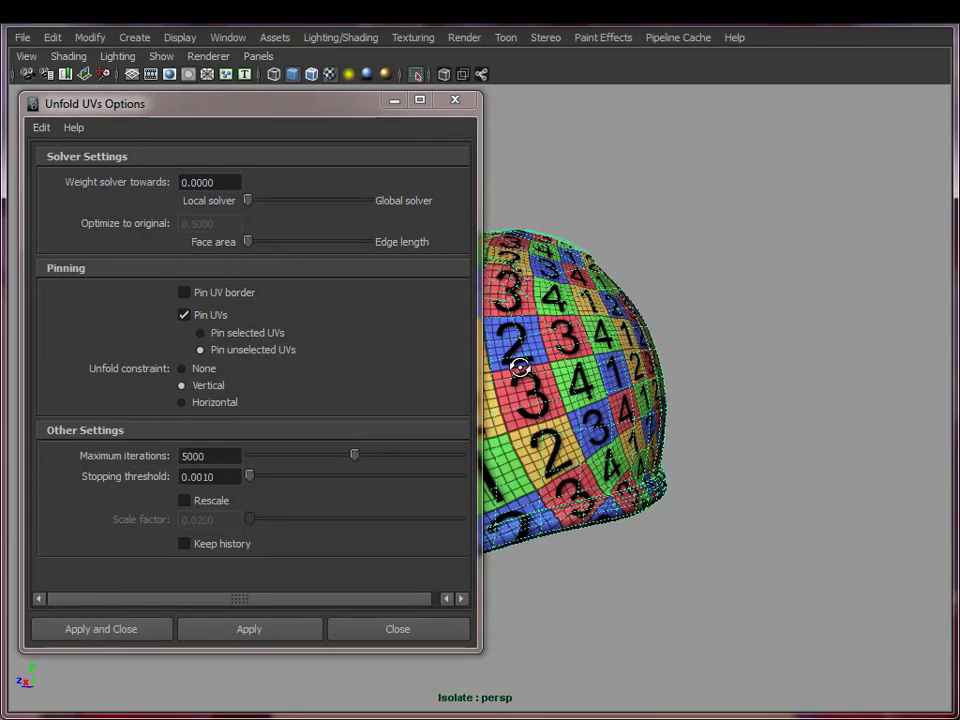
{"action": "left_click_drag", "start_coordinate": [519, 367], "coordinate": [653, 371], "text": "alt"}
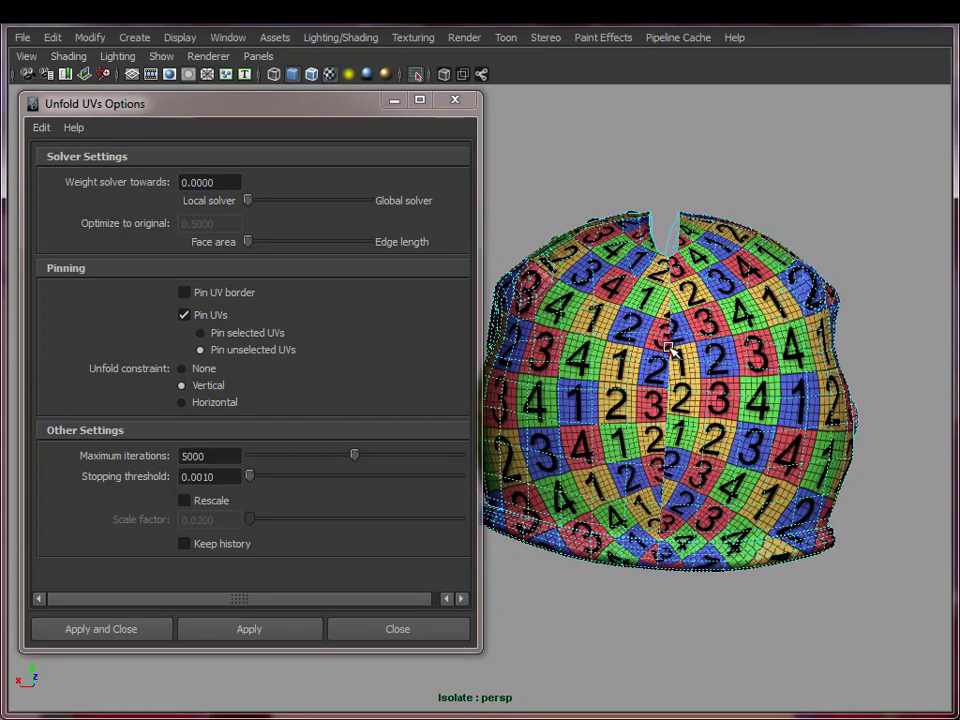
{"action": "double_click", "coordinate": [657, 570]}
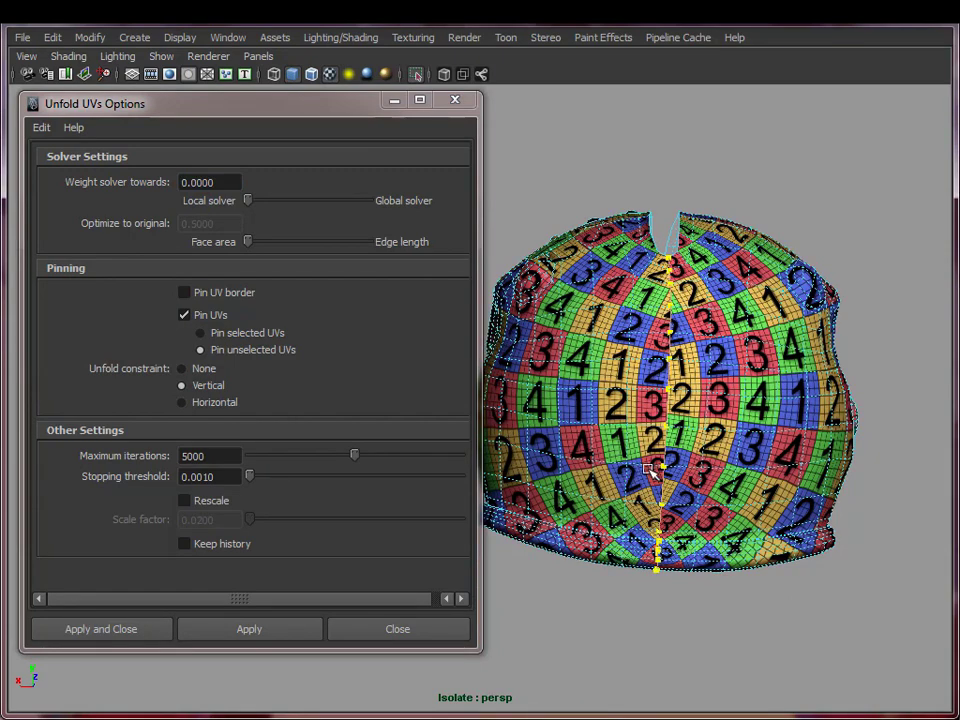
{"action": "left_click_drag", "start_coordinate": [652, 472], "coordinate": [660, 408], "text": "alt"}
{"action": "key", "text": "alt+Tab"}
{"action": "right_click_drag", "start_coordinate": [495, 384], "coordinate": [529, 351], "text": "alt"}
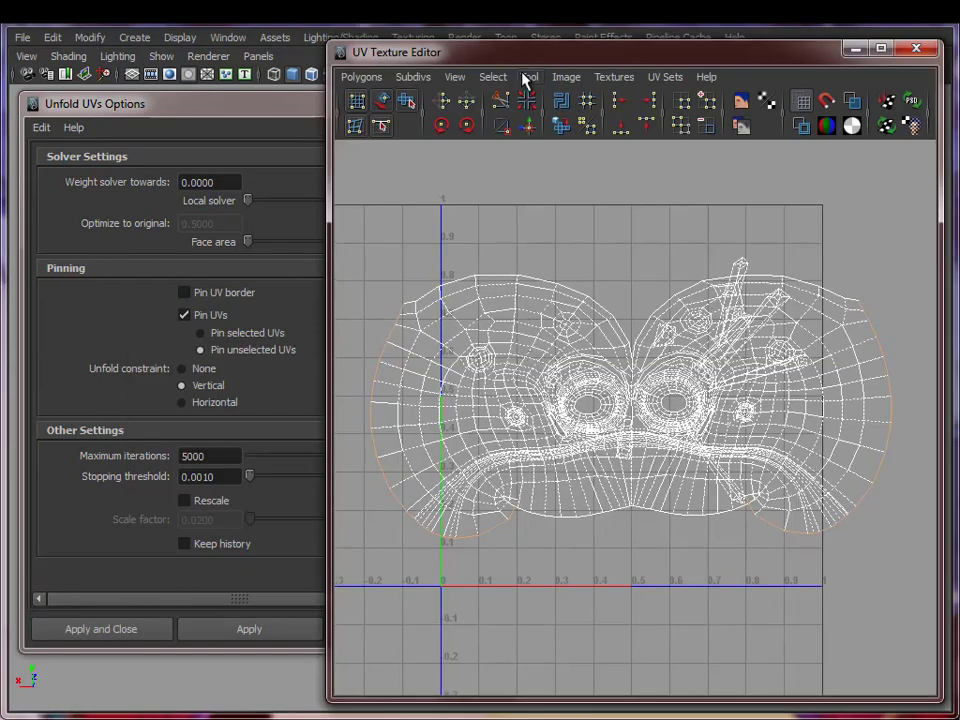
{"action": "left_click", "coordinate": [492, 77]}
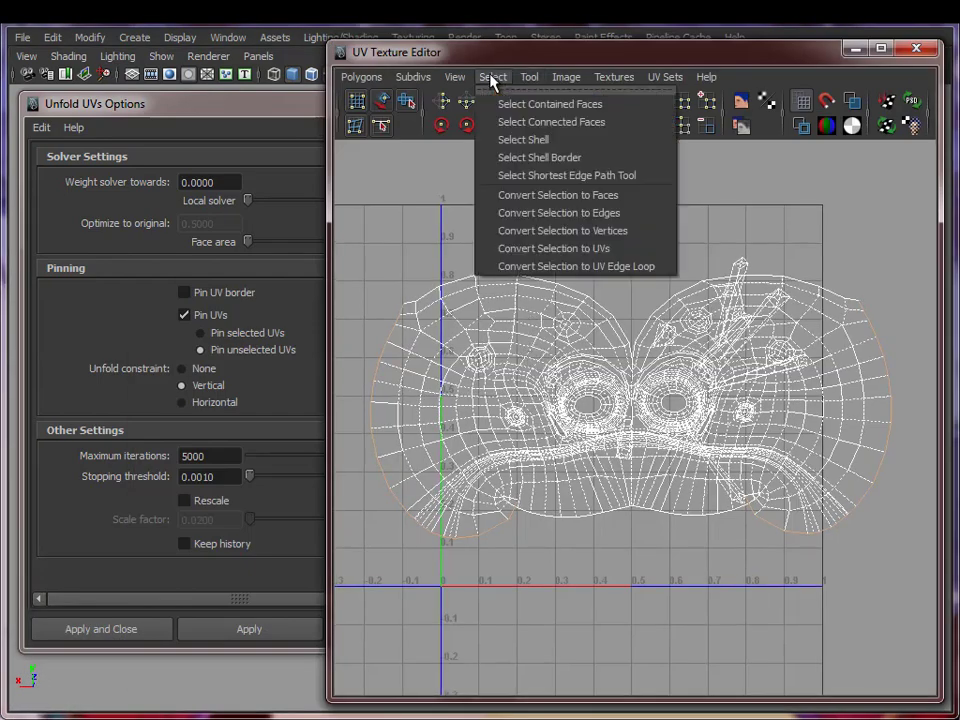
{"action": "left_click", "coordinate": [545, 249]}
- Keep only the seam UVs on the shell's left border selected and align them to minimum U
{"action": "scroll", "coordinate": [636, 400], "scroll_direction": "down", "scroll_amount": 2}
{"action": "key", "text": "w"}
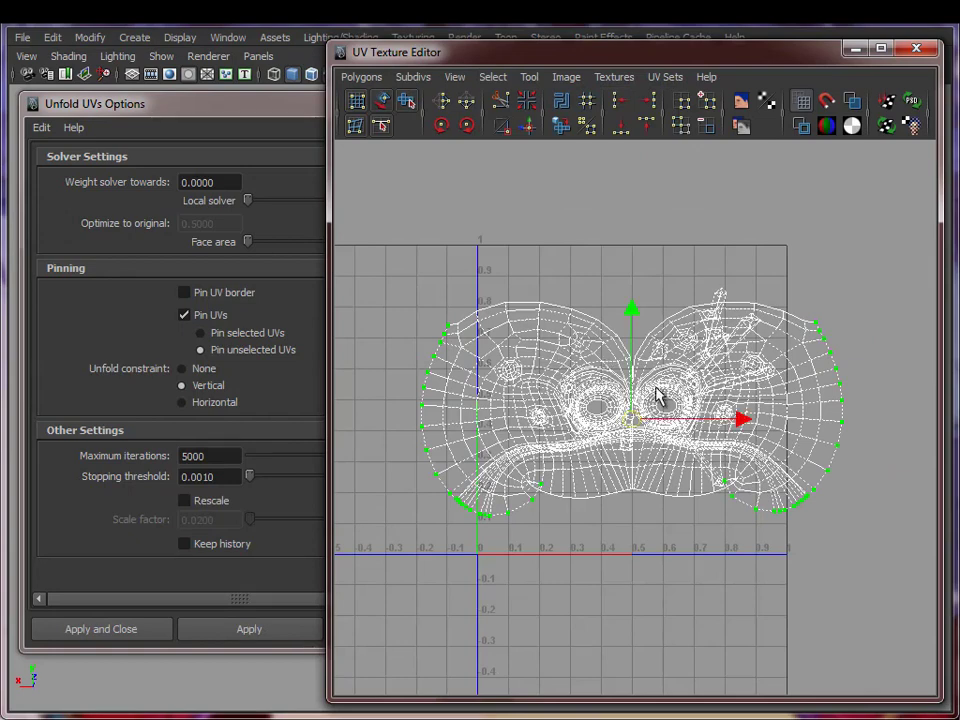
{"action": "left_click_drag", "start_coordinate": [705, 229], "coordinate": [896, 566]}
{"action": "right_click_drag", "start_coordinate": [799, 381], "coordinate": [841, 368]}
{"action": "left_click_drag", "start_coordinate": [721, 269], "coordinate": [930, 662], "text": "ctrl"}
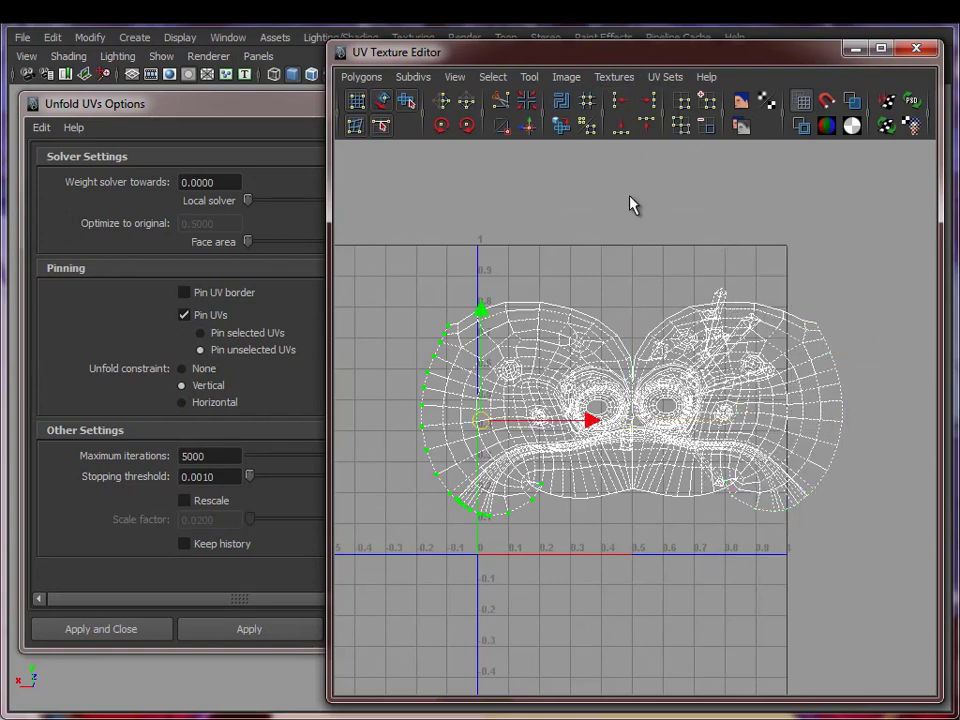
{"action": "left_click", "coordinate": [617, 105]}
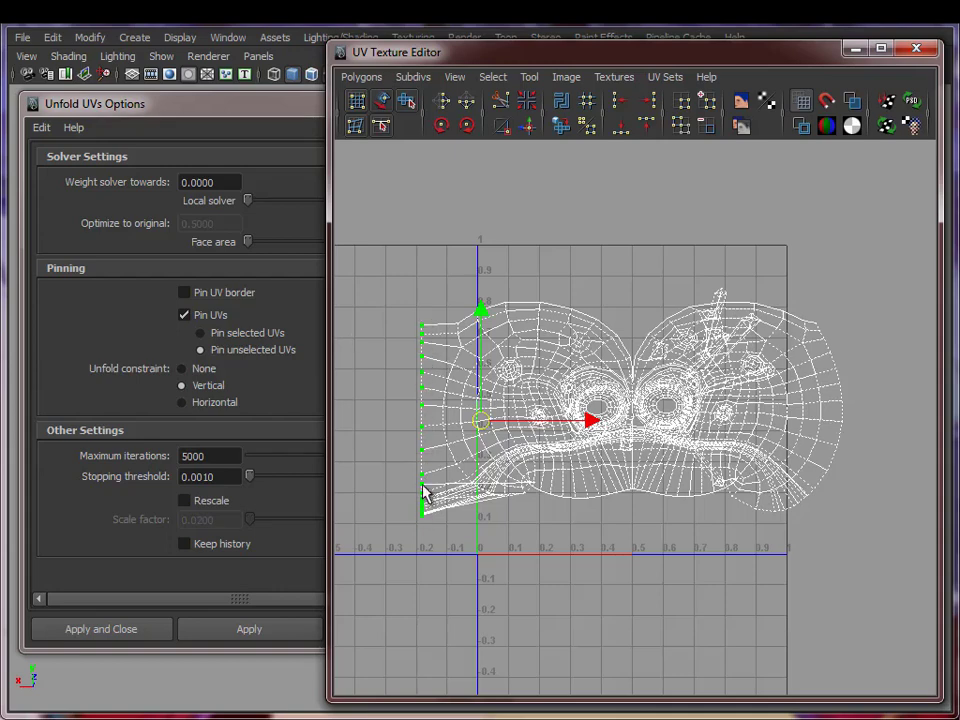
- Reselect the seam edges on the back of the head and convert them to UVs
{"action": "left_click", "coordinate": [856, 49]}
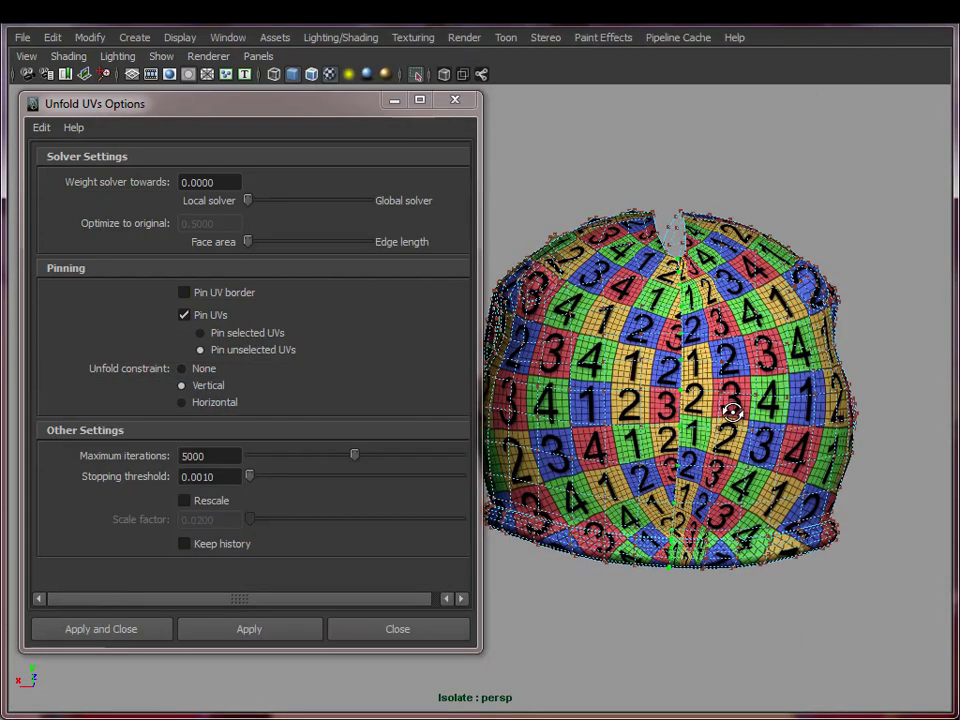
{"action": "right_click_drag", "start_coordinate": [696, 374], "coordinate": [679, 334]}
{"action": "double_click", "coordinate": [681, 346]}
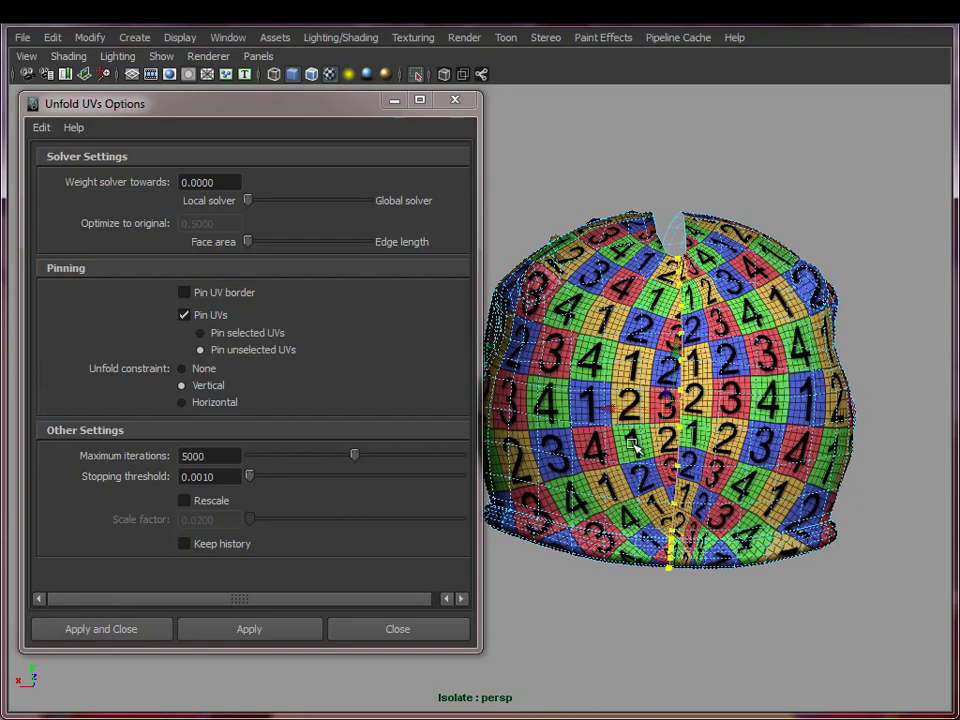
{"action": "left_click", "coordinate": [118, 632]}
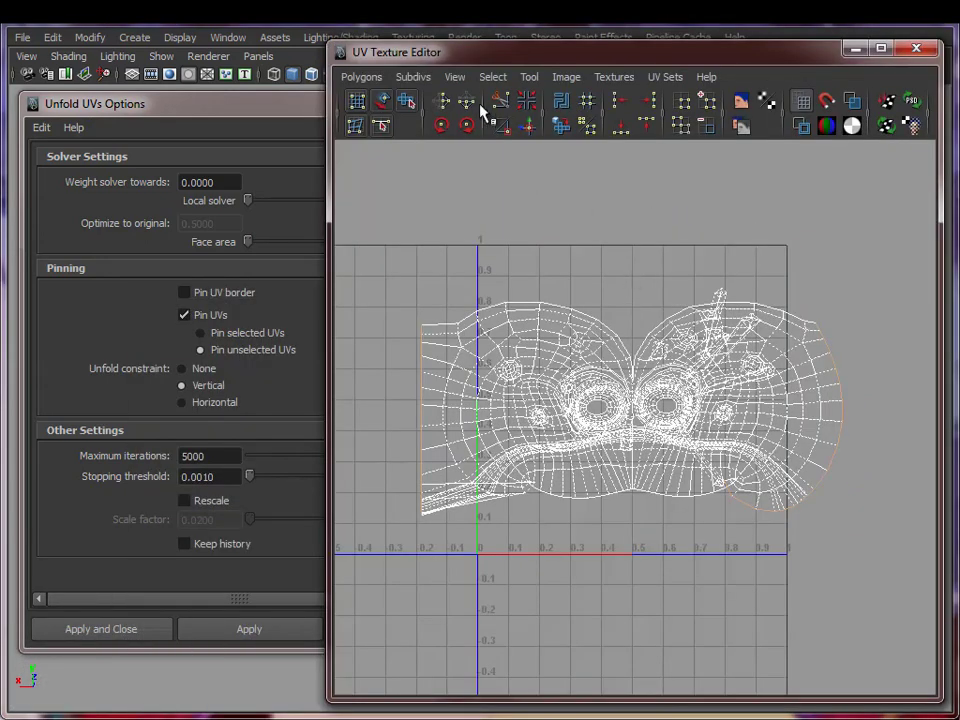
{"action": "left_click", "coordinate": [493, 77]}
{"action": "left_click", "coordinate": [565, 248]}
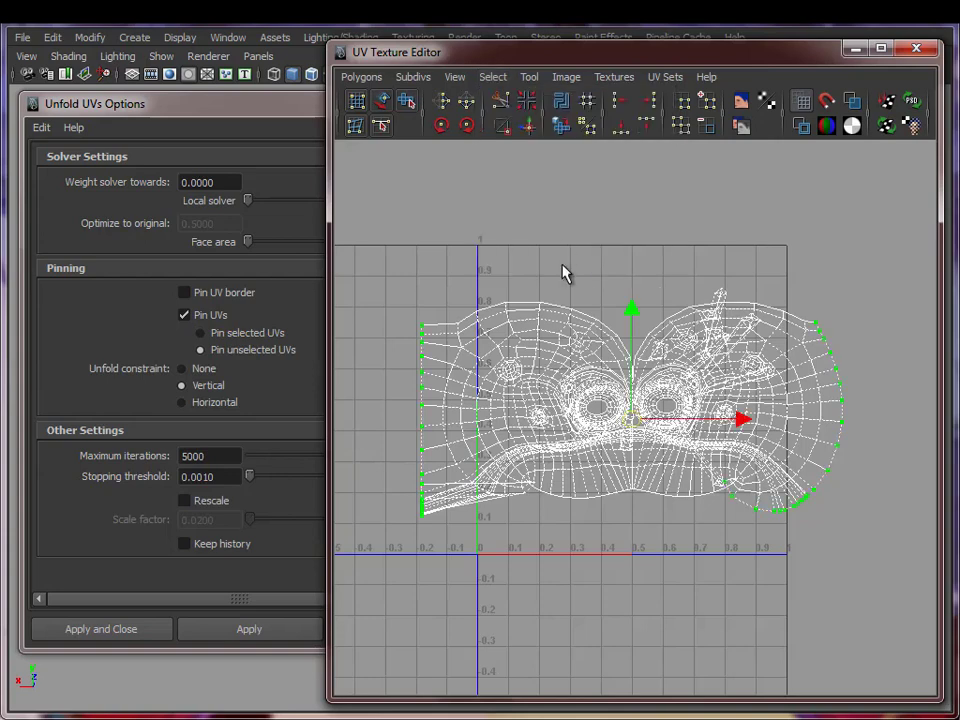
- Deselect the straightened left border UVs and align the right border's seam UVs to maximum U
{"action": "right_click_drag", "start_coordinate": [606, 407], "coordinate": [660, 403]}
{"action": "left_click_drag", "start_coordinate": [396, 270], "coordinate": [468, 579], "text": "ctrl"}
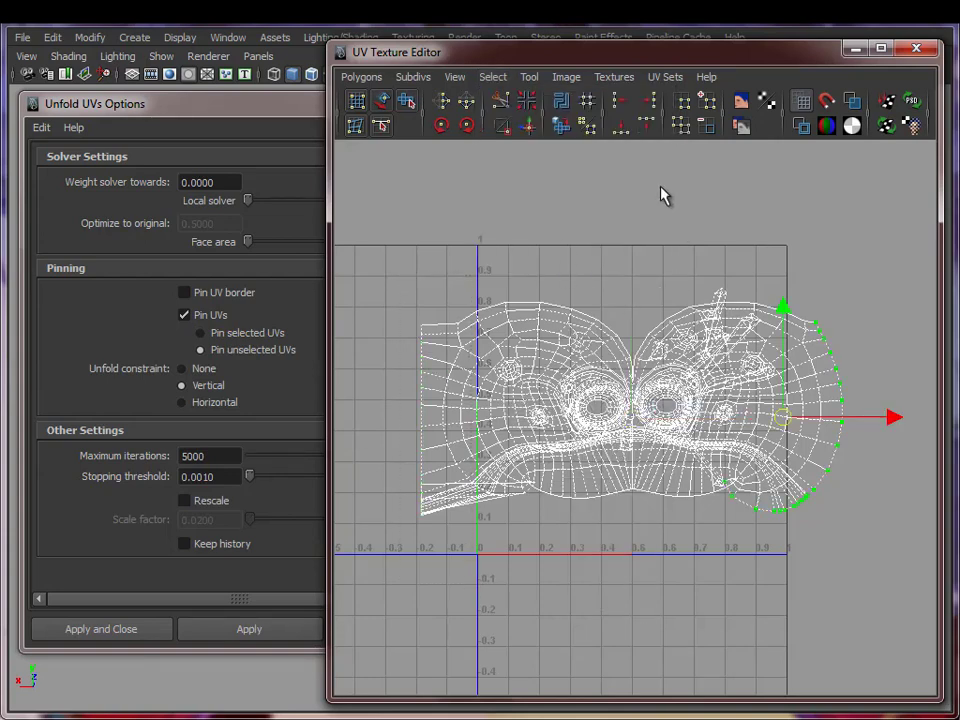
{"action": "left_click", "coordinate": [653, 101]}
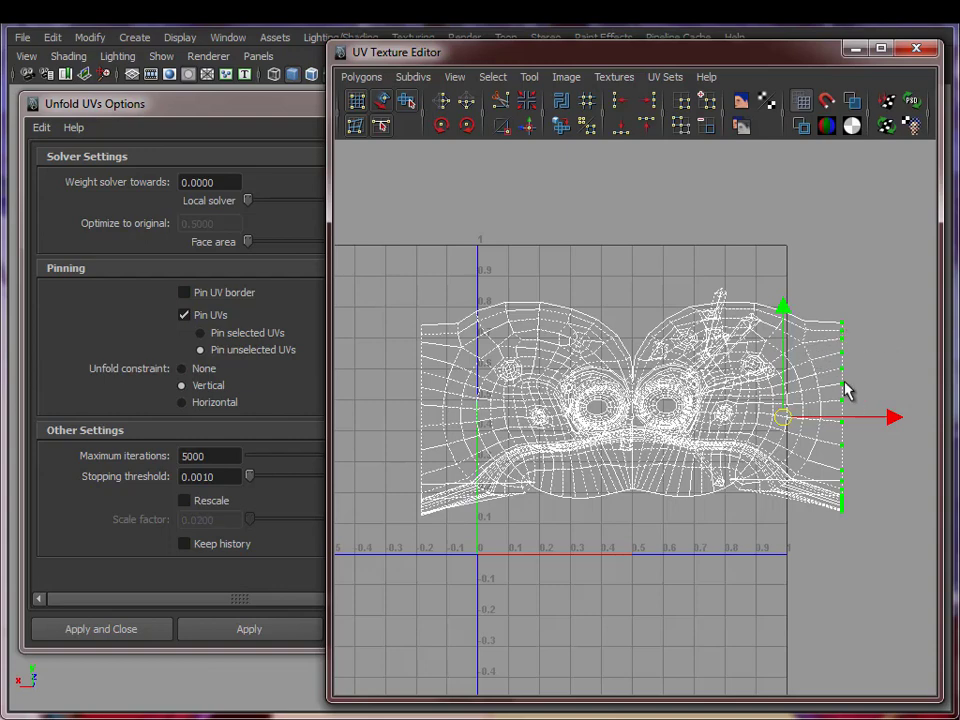
- Add the left border to the selection and unfold both straightened seam borders with the Vertical constraint
{"action": "left_click_drag", "start_coordinate": [377, 281], "coordinate": [437, 537], "text": "shift"}
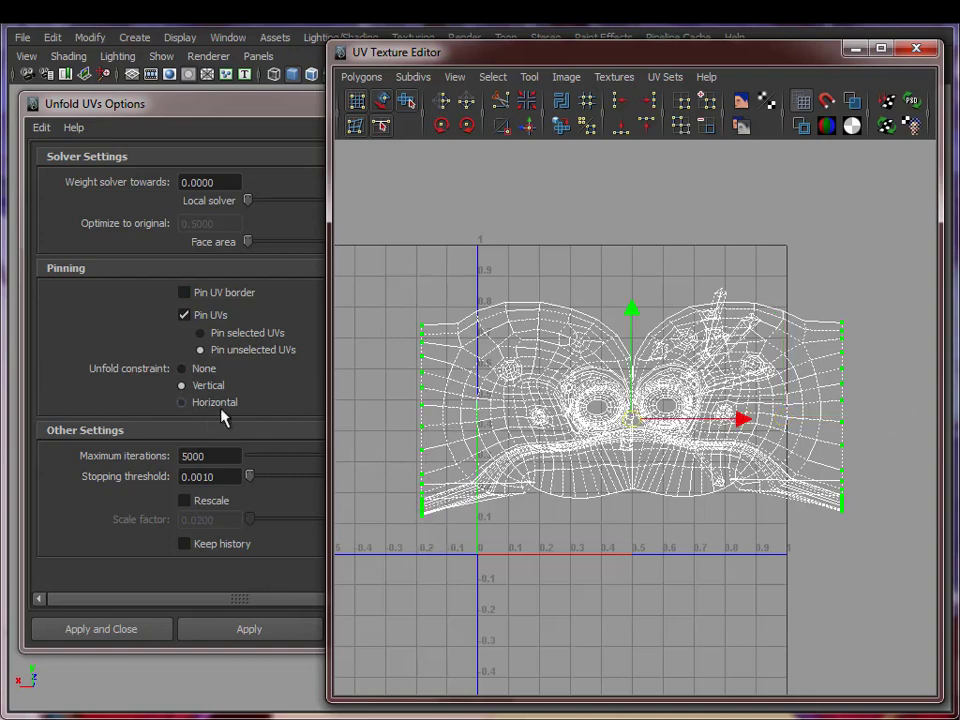
{"action": "left_click", "coordinate": [248, 632]}
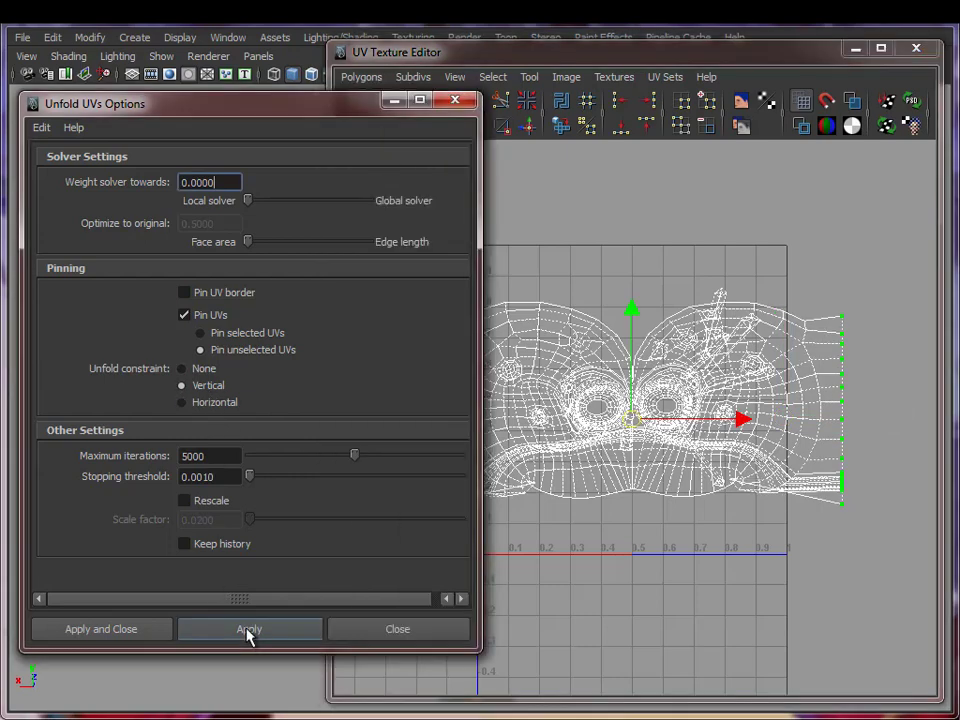
{"action": "left_click", "coordinate": [810, 488]}
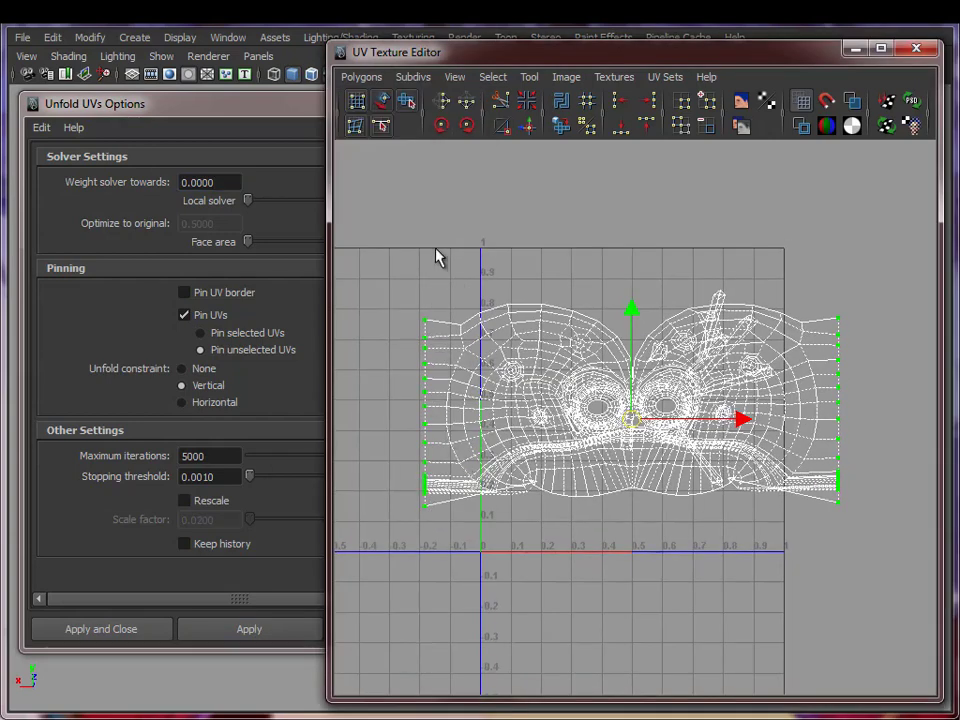
- Select all UVs between the two straightened seam borders and unfold them with the constraint set to None
{"action": "left_click_drag", "start_coordinate": [438, 250], "coordinate": [825, 546]}
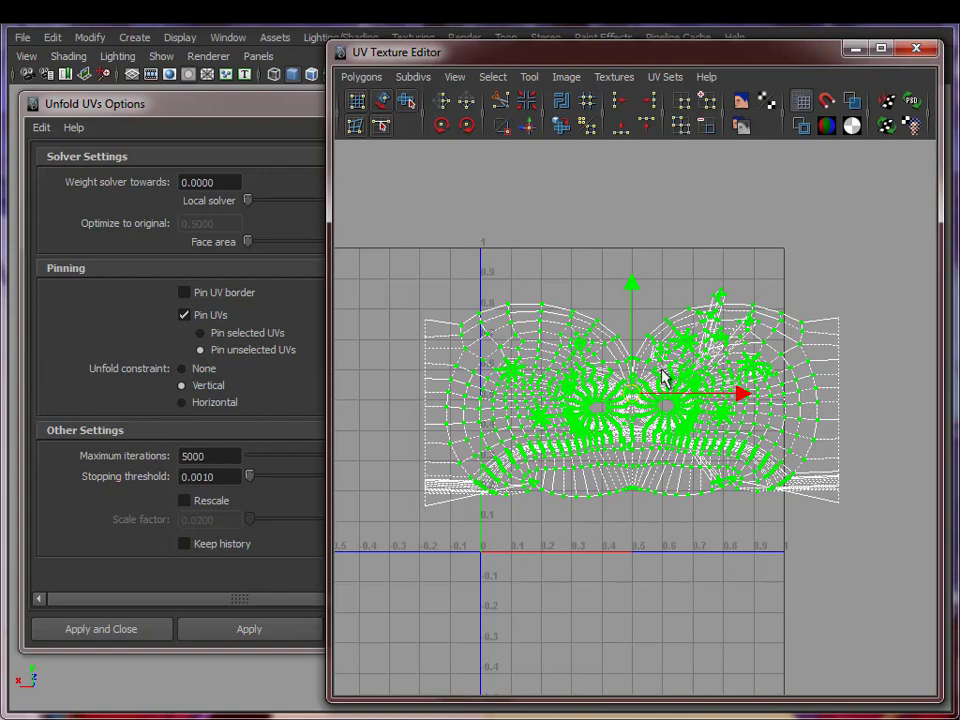
{"action": "left_click", "coordinate": [213, 372]}
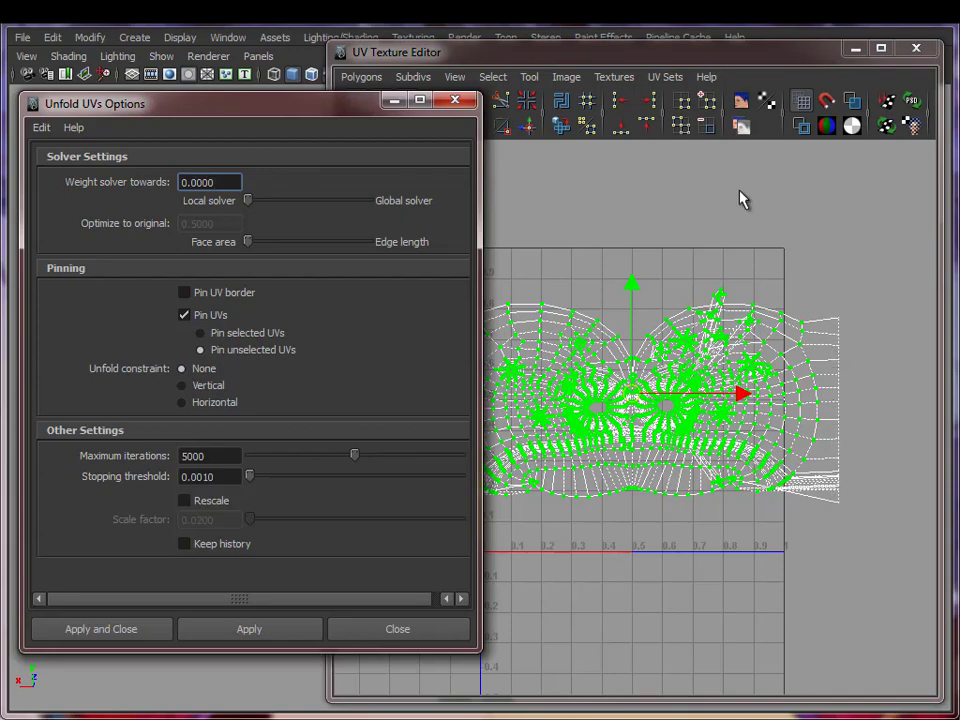
{"action": "left_click", "coordinate": [250, 629]}
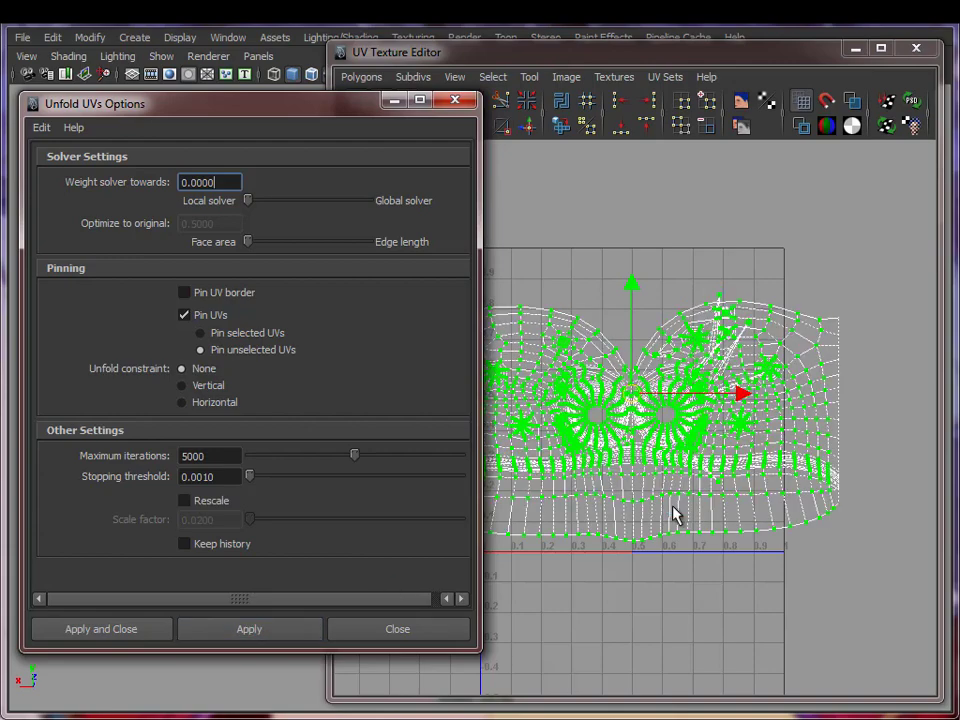
- Move the stray UV cluster sticking out above the right half's upper border back into its surrounding patch
{"action": "right_click_drag", "start_coordinate": [673, 508], "coordinate": [778, 495], "text": "alt"}
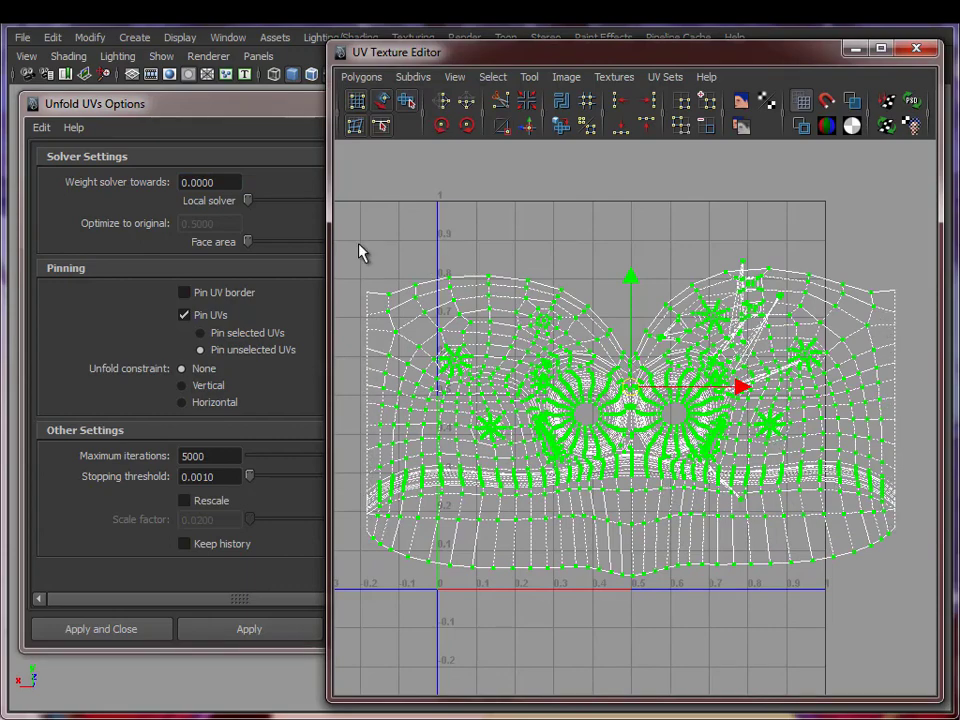
{"action": "left_click", "coordinate": [574, 213]}
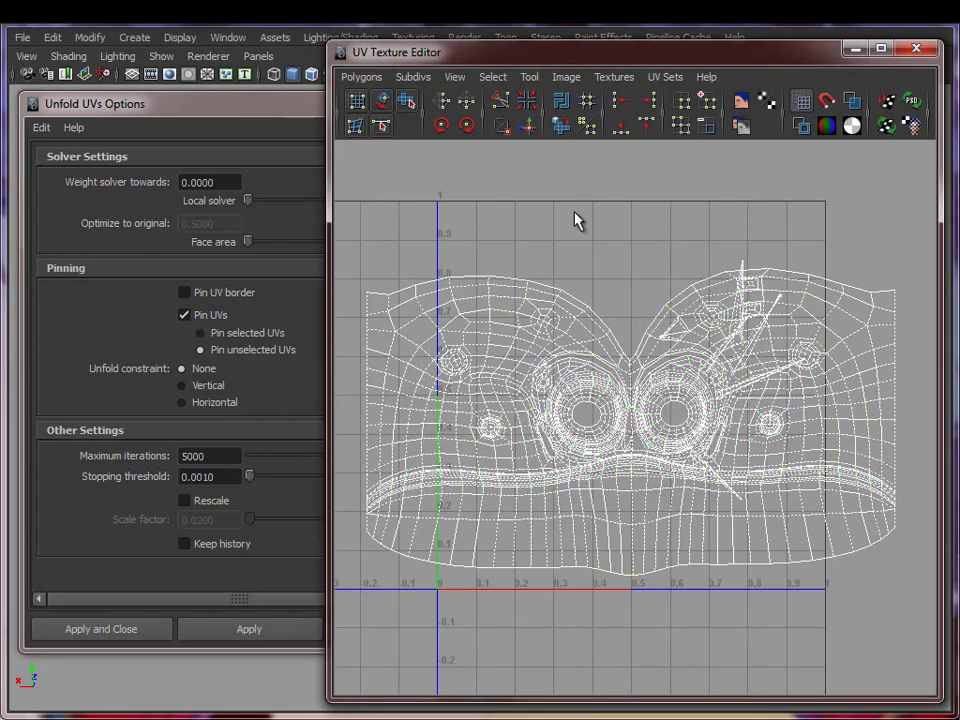
{"action": "right_click_drag", "start_coordinate": [672, 460], "coordinate": [667, 390], "text": "alt"}
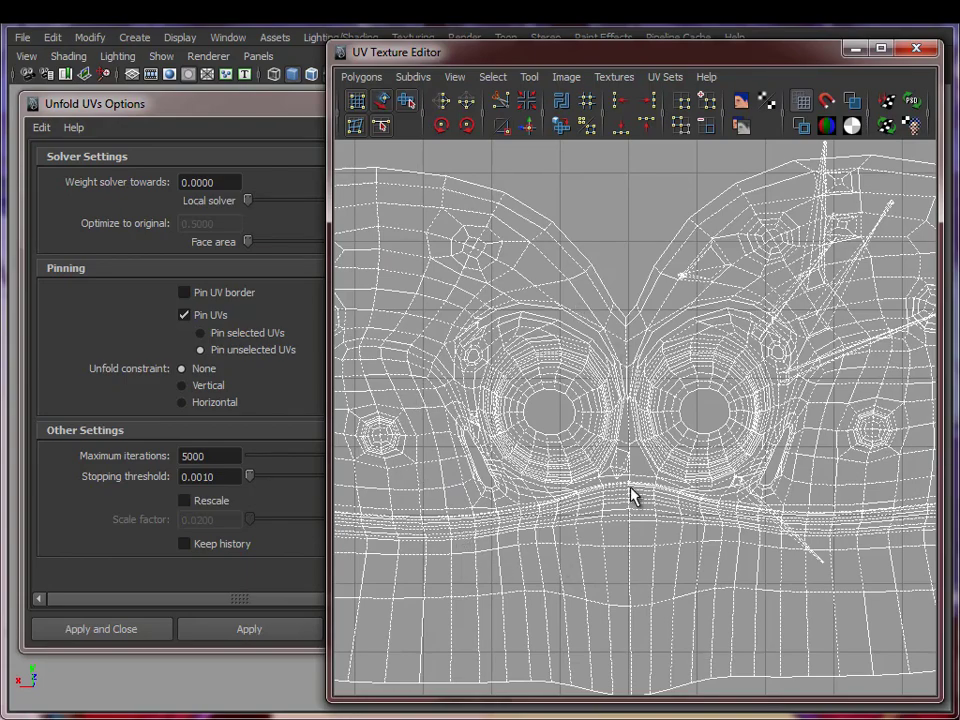
{"action": "right_click_drag", "start_coordinate": [784, 489], "coordinate": [633, 460], "text": "alt"}
{"action": "middle_click_drag", "start_coordinate": [633, 460], "coordinate": [513, 561], "text": "alt"}
{"action": "right_click_drag", "start_coordinate": [513, 561], "coordinate": [893, 434], "text": "alt"}
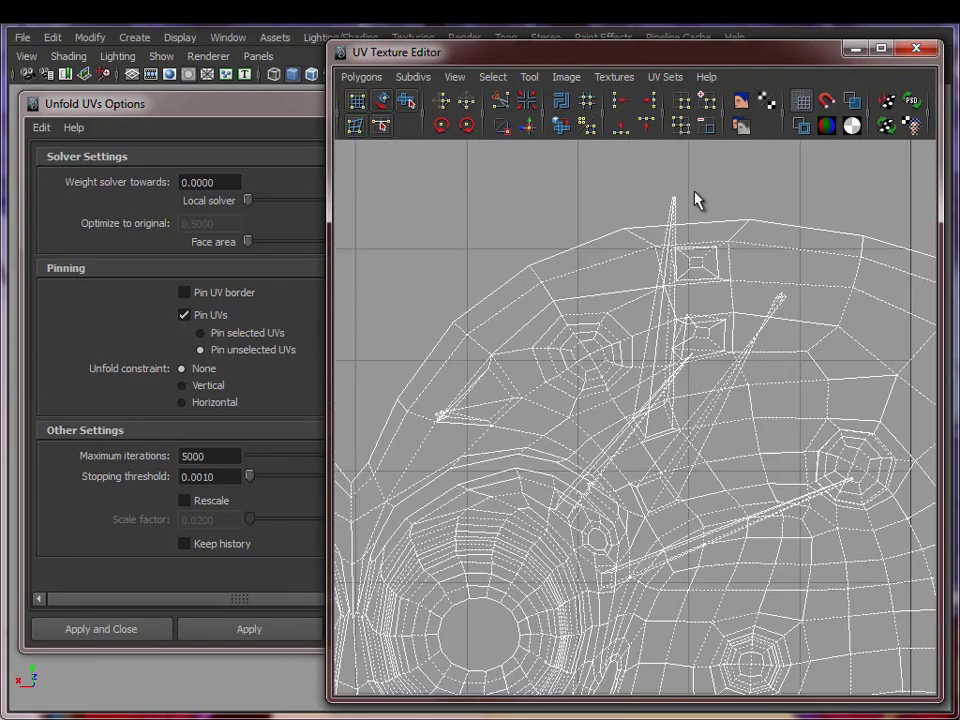
{"action": "left_click_drag", "start_coordinate": [646, 179], "coordinate": [686, 209]}
{"action": "right_click_drag", "start_coordinate": [645, 245], "coordinate": [696, 251], "text": "alt"}
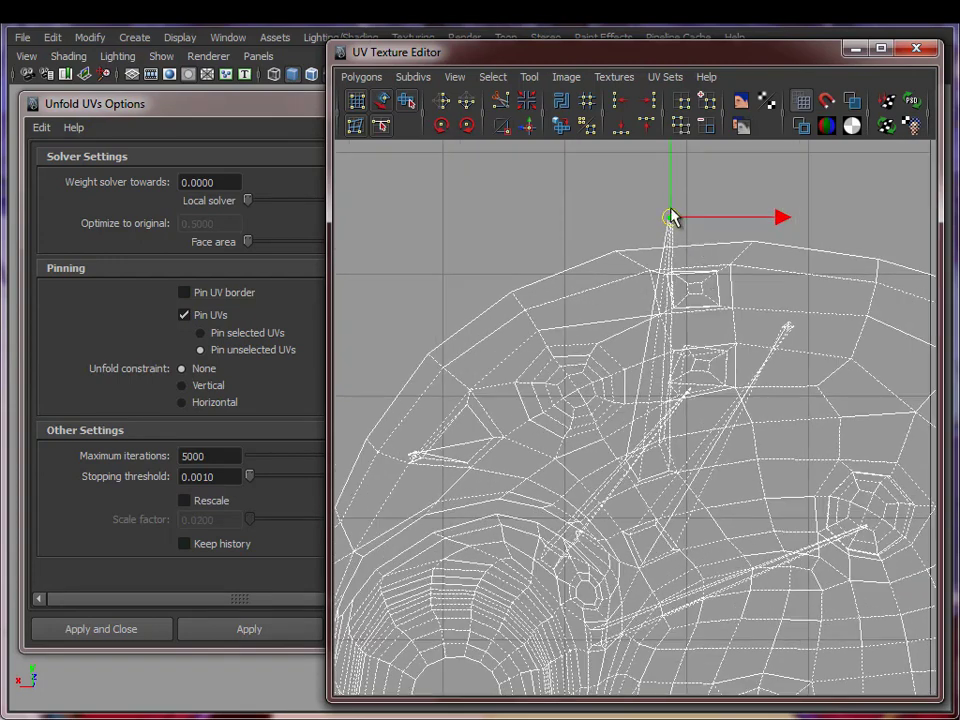
{"action": "left_click_drag", "start_coordinate": [675, 216], "coordinate": [652, 464]}
- Move two more stretched UV clusters above the right eye back inside the patches they belong to
{"action": "left_click_drag", "start_coordinate": [758, 308], "coordinate": [805, 341]}
{"action": "left_click_drag", "start_coordinate": [788, 326], "coordinate": [655, 550]}
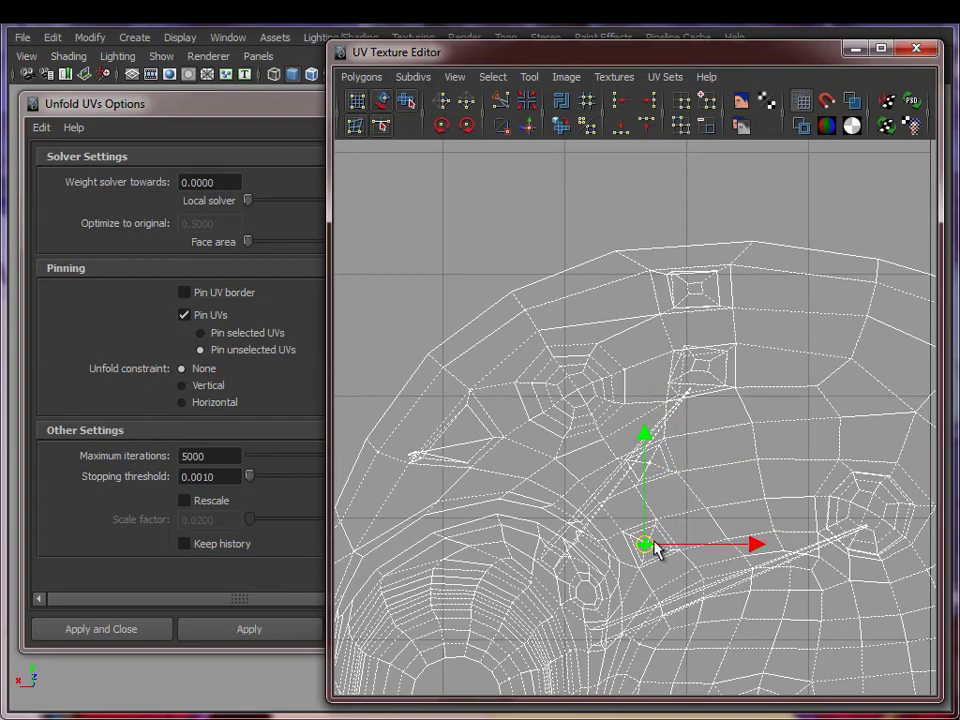
{"action": "left_click", "coordinate": [692, 395]}
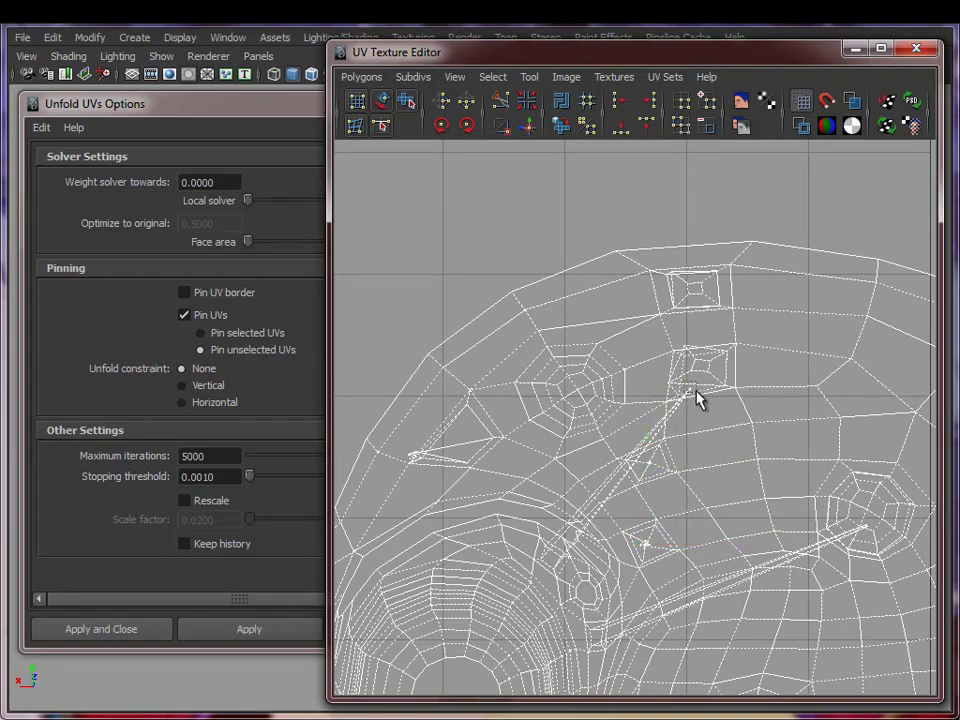
{"action": "left_click_drag", "start_coordinate": [698, 398], "coordinate": [556, 565]}
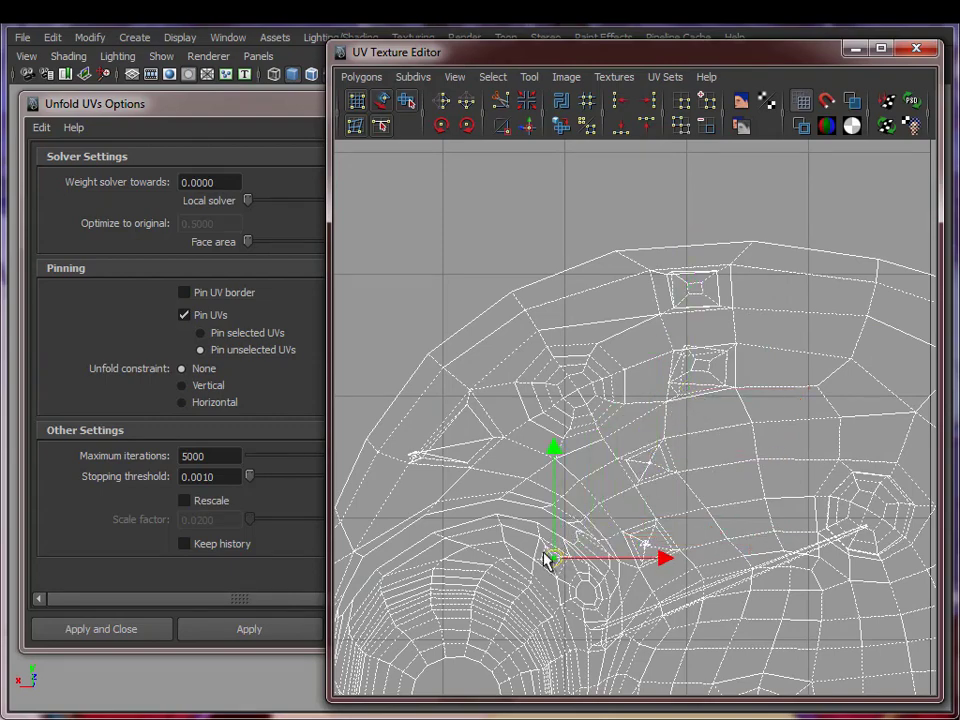
- Select the collapsed UV cluster near the right half's inner border, excluding one ring UV, and move it into its diamond-shaped patch
{"action": "middle_click_drag", "start_coordinate": [550, 504], "coordinate": [722, 422], "text": "alt"}
{"action": "scroll", "coordinate": [722, 422], "scroll_direction": "up", "scroll_amount": 5}
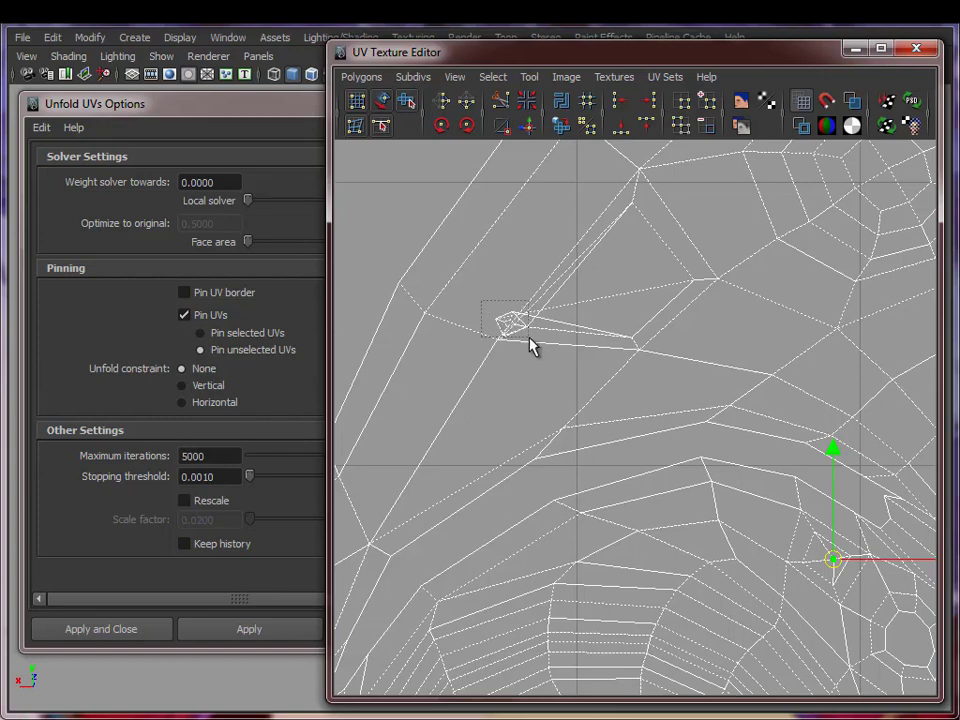
{"action": "left_click_drag", "start_coordinate": [530, 345], "coordinate": [574, 326]}
{"action": "key", "text": "ctrl+z"}
{"action": "scroll", "coordinate": [533, 370], "scroll_direction": "up", "scroll_amount": 6}
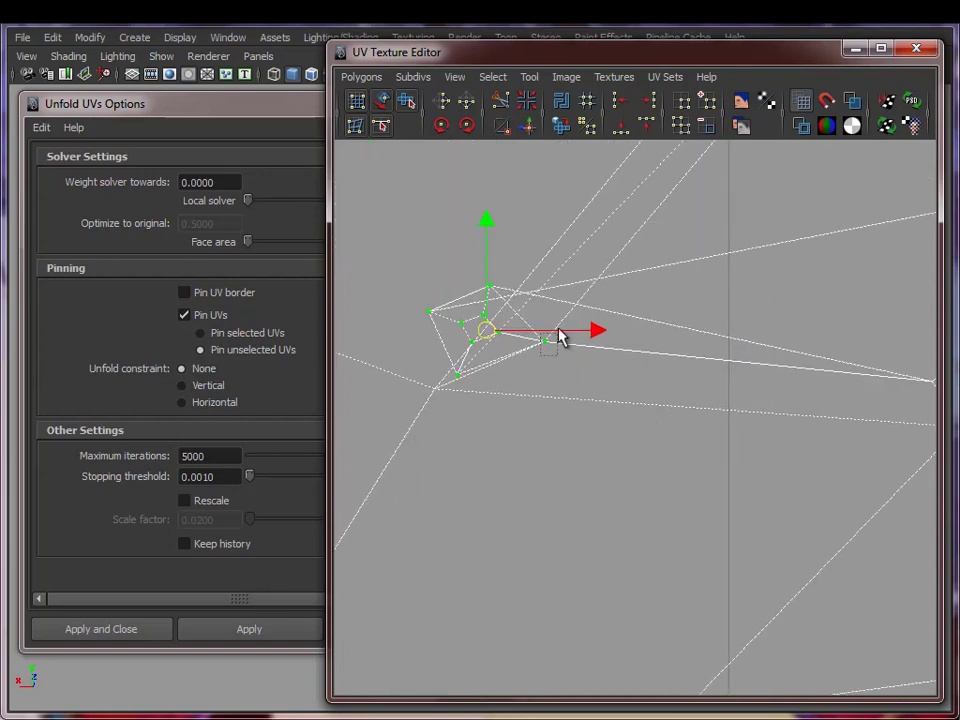
{"action": "left_click_drag", "start_coordinate": [557, 328], "coordinate": [536, 352], "text": "ctrl"}
{"action": "right_click_drag", "start_coordinate": [750, 388], "coordinate": [602, 384], "text": "alt"}
{"action": "left_click_drag", "start_coordinate": [505, 360], "coordinate": [829, 246]}
{"action": "right_click_drag", "start_coordinate": [829, 246], "coordinate": [742, 313], "text": "alt"}
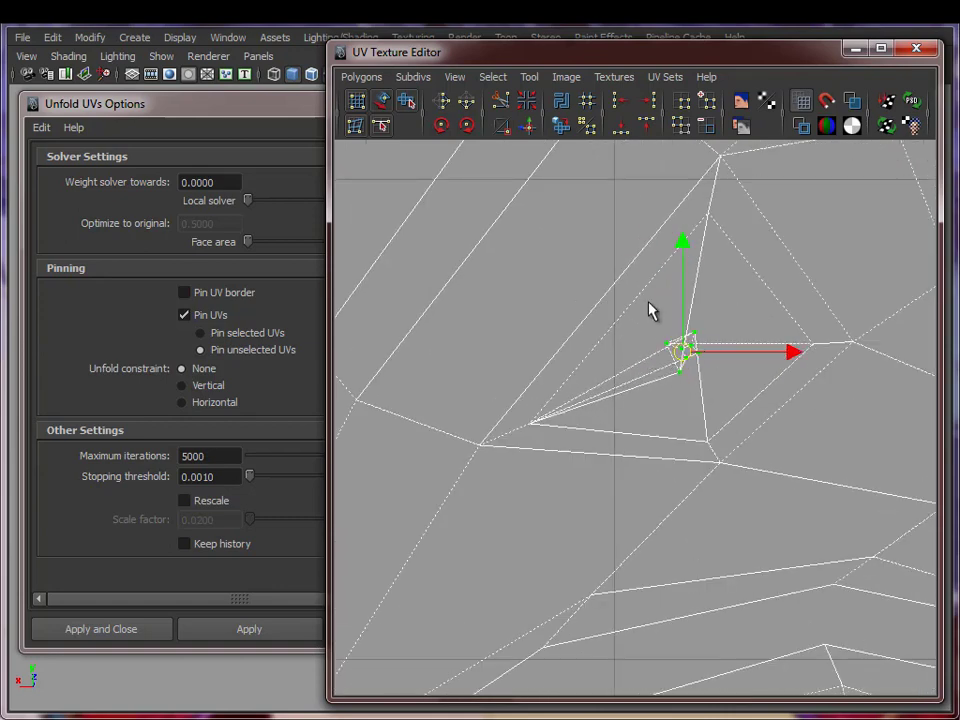
- Spread the cluster's individual ring UVs outward to fill the diamond-shaped patch around them
{"action": "left_click_drag", "start_coordinate": [669, 343], "coordinate": [701, 278]}
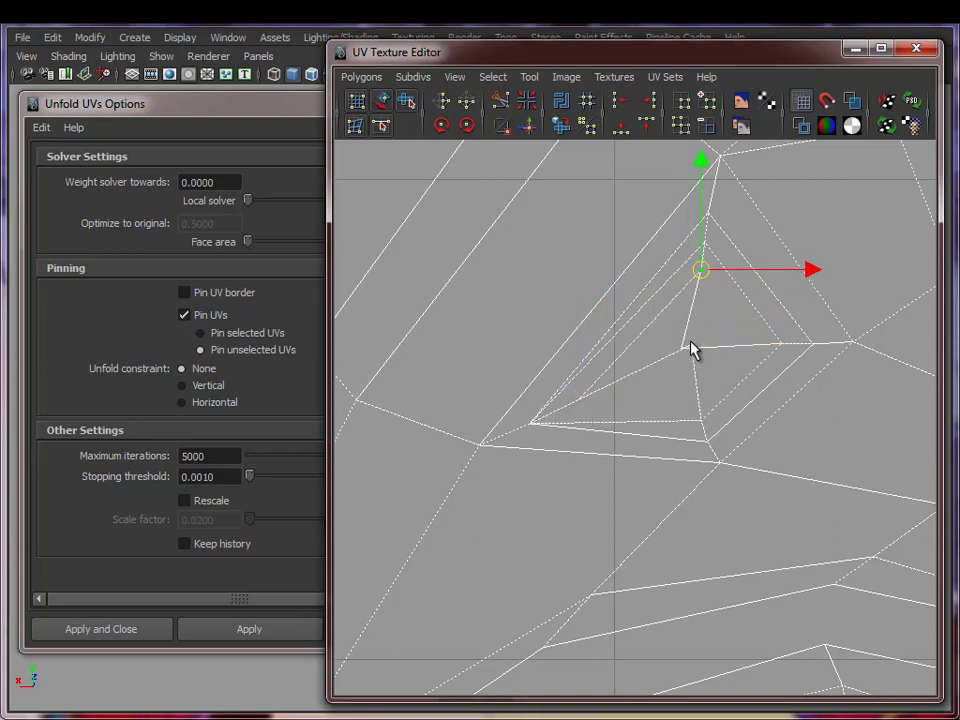
{"action": "left_click_drag", "start_coordinate": [692, 349], "coordinate": [756, 343]}
{"action": "right_click_drag", "start_coordinate": [775, 533], "coordinate": [650, 500], "text": "alt"}
{"action": "middle_click_drag", "start_coordinate": [650, 500], "coordinate": [677, 425], "text": "alt"}
{"action": "right_click_drag", "start_coordinate": [677, 425], "coordinate": [514, 472], "text": "alt"}
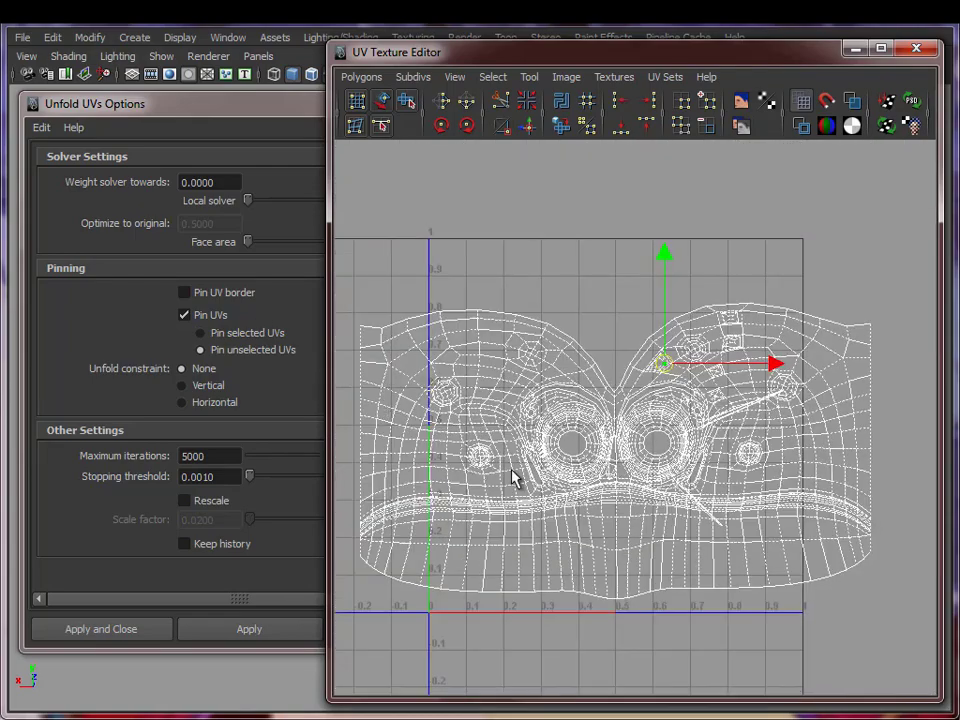
- Select the bottom border UVs of the head shell and align them to maximum V
{"action": "middle_click_drag", "start_coordinate": [514, 479], "coordinate": [608, 306], "text": "alt"}
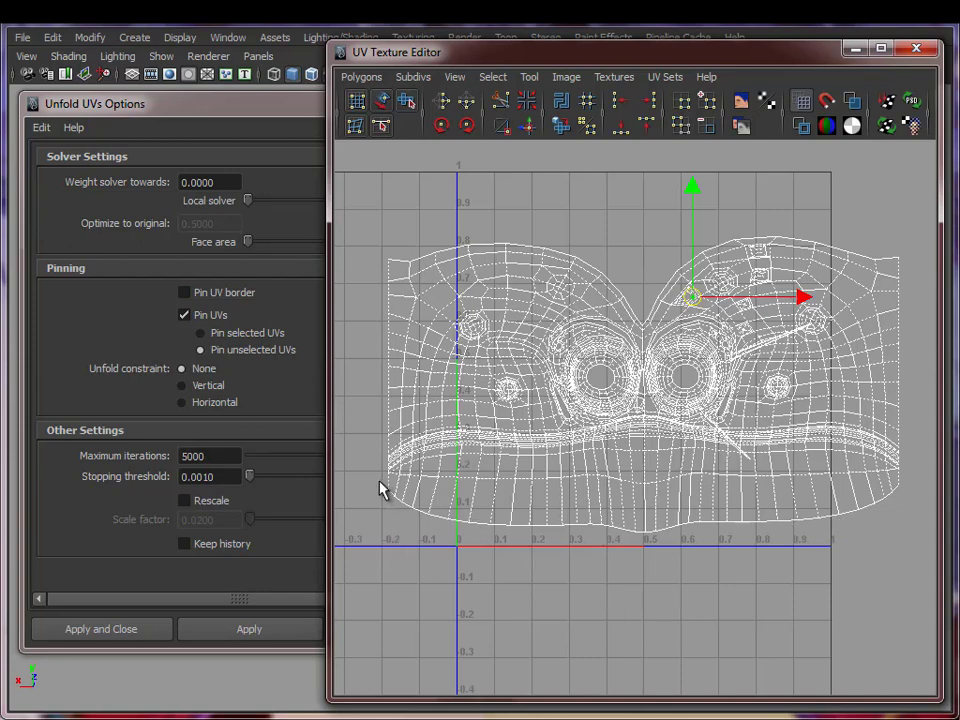
{"action": "left_click_drag", "start_coordinate": [380, 482], "coordinate": [932, 638]}
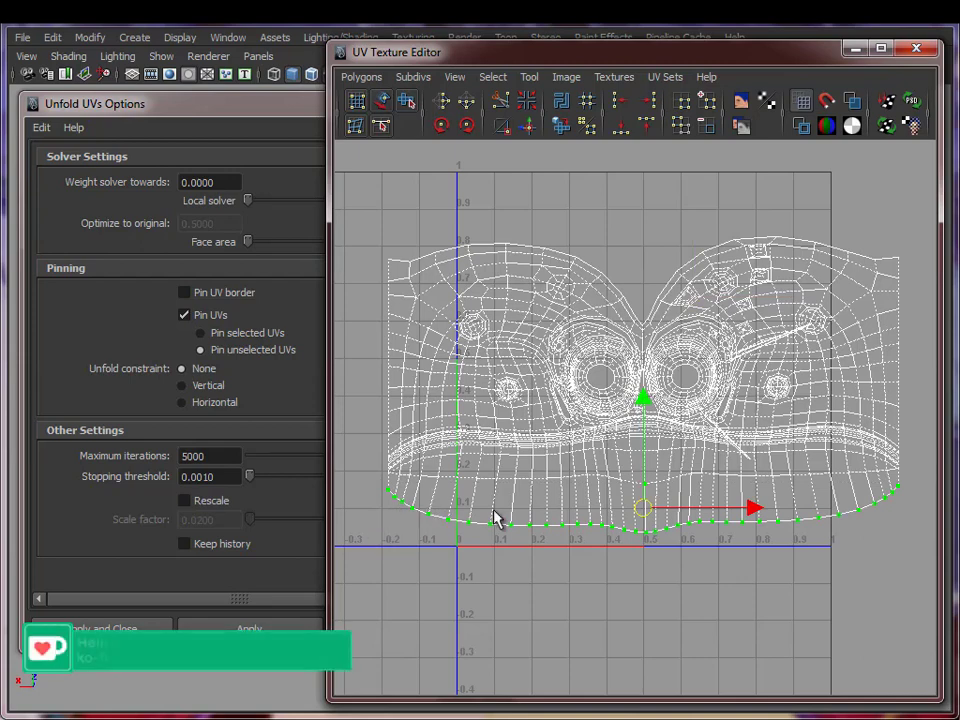
{"action": "left_click", "coordinate": [644, 128]}
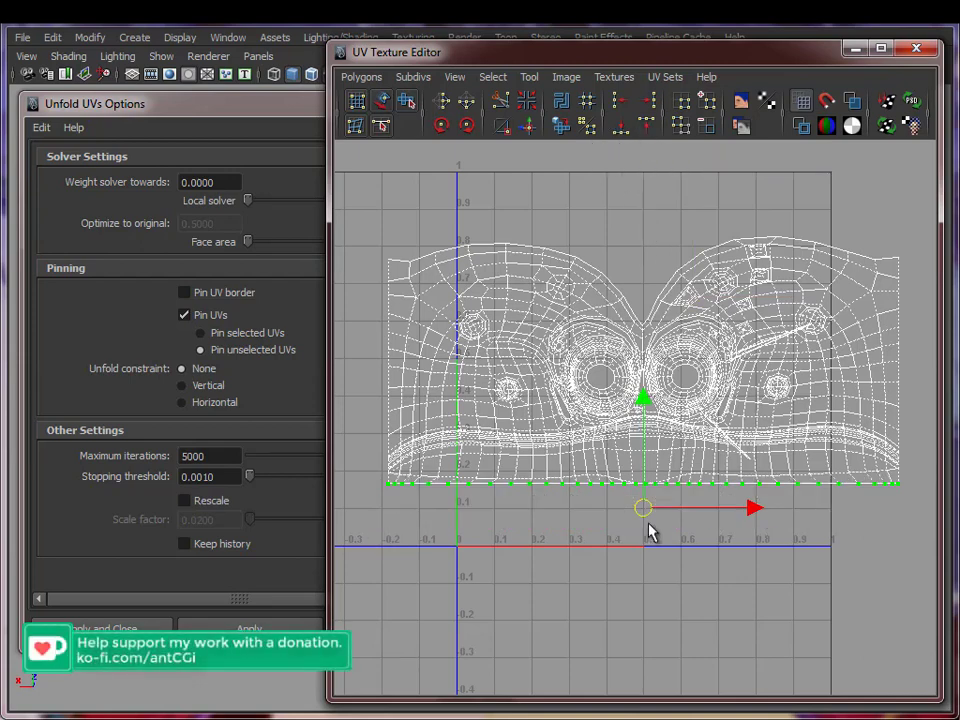
- Select all UVs inside the straightened side and bottom borders and unfold them with no constraint and unselected UVs pinned
{"action": "mouse_move", "coordinate": [391, 210]}
{"action": "left_mouse_down"}
{"action": "mouse_move", "coordinate": [476, 349]}
{"action": "mouse_move", "coordinate": [775, 478]}
{"action": "mouse_move", "coordinate": [896, 488]}
{"action": "left_mouse_up"}
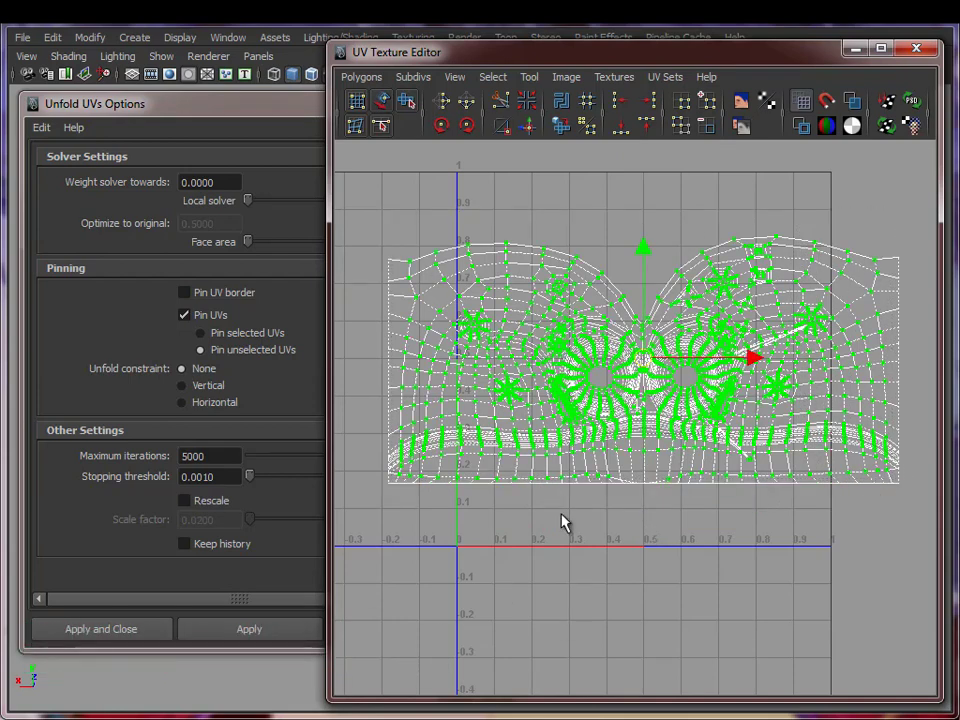
{"action": "scroll", "coordinate": [592, 490], "scroll_direction": "up", "scroll_amount": 10}
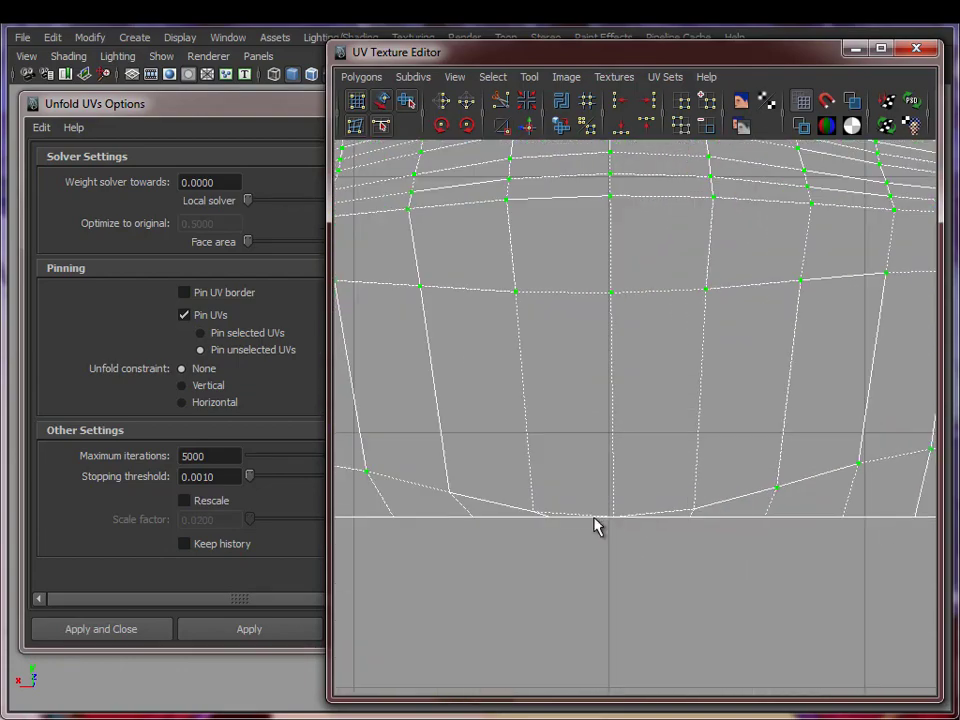
{"action": "left_click_drag", "start_coordinate": [428, 471], "coordinate": [688, 506]}
{"action": "right_click_drag", "start_coordinate": [778, 569], "coordinate": [276, 376], "text": "alt"}
{"action": "right_click_drag", "start_coordinate": [735, 480], "coordinate": [430, 421], "text": "alt"}
{"action": "middle_click_drag", "start_coordinate": [430, 421], "coordinate": [459, 489], "text": "alt"}
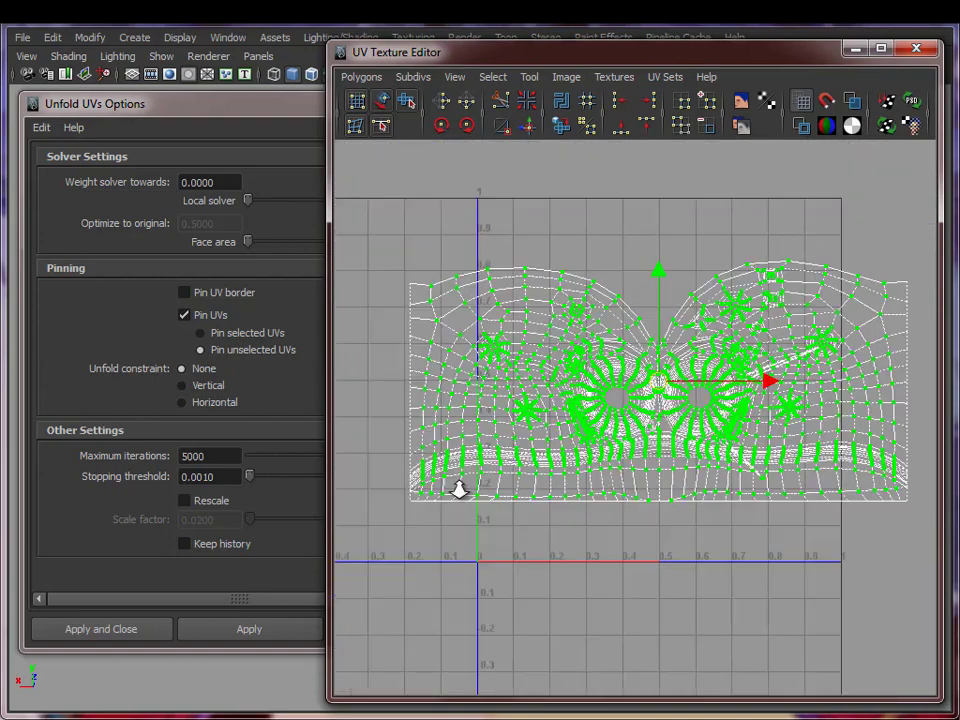
{"action": "right_click_drag", "start_coordinate": [459, 489], "coordinate": [428, 480], "text": "alt"}
{"action": "middle_click_drag", "start_coordinate": [612, 499], "coordinate": [588, 485], "text": "alt"}
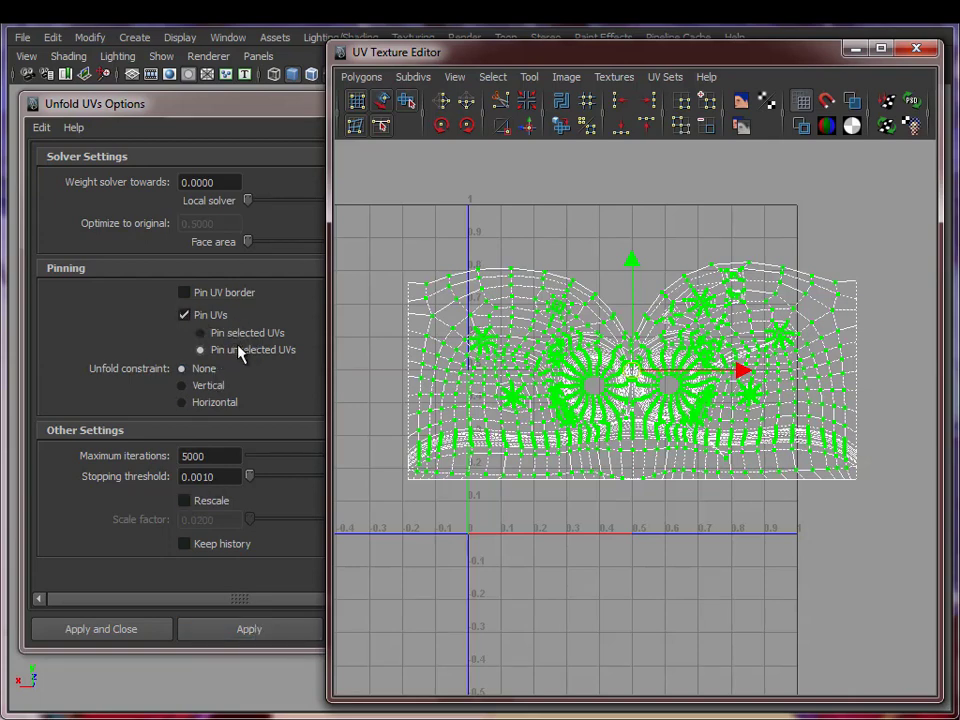
{"action": "left_click", "coordinate": [249, 638]}
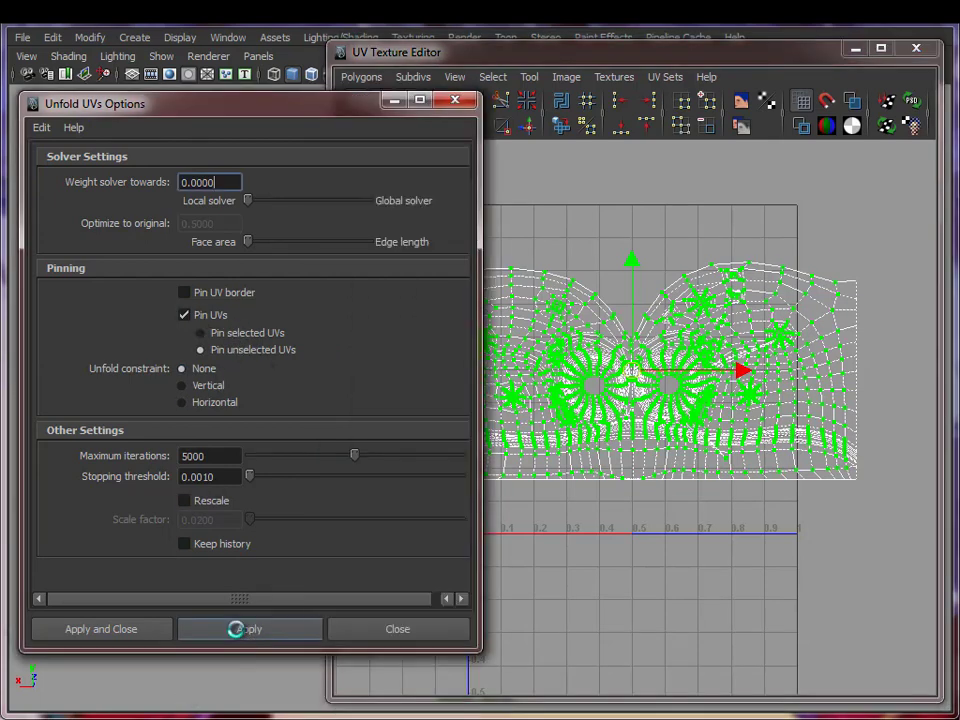
- Select the entire head UV shell and scale it down uniformly to fit the width of the 0 to 1 texture space
{"action": "right_click_drag", "start_coordinate": [662, 516], "coordinate": [643, 516], "text": "alt"}
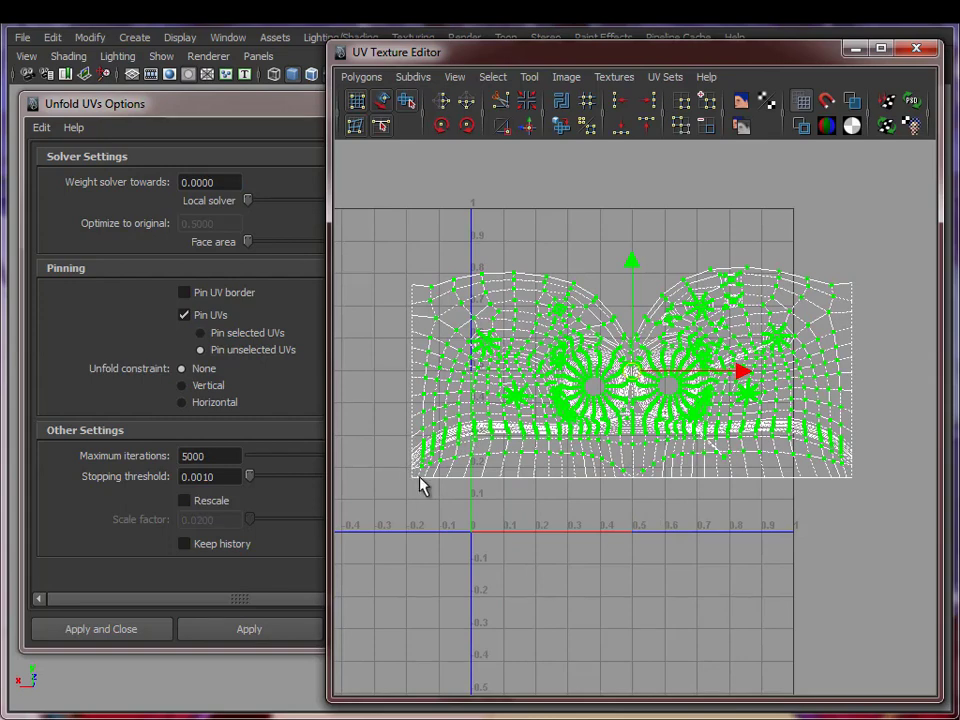
{"action": "left_click_drag", "start_coordinate": [405, 237], "coordinate": [917, 523]}
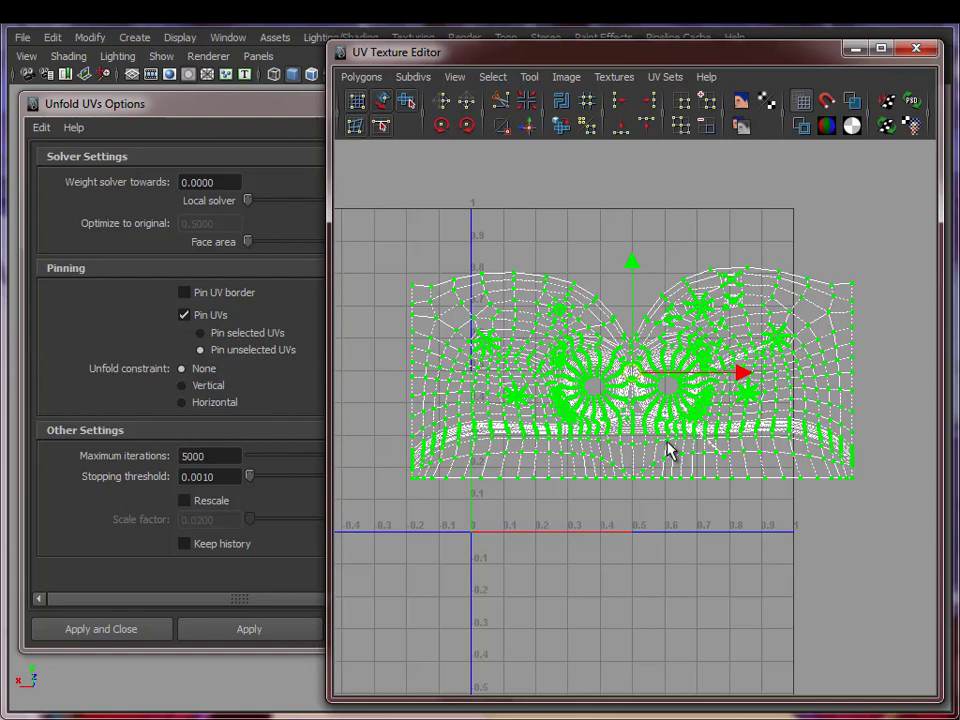
{"action": "key", "text": "r"}
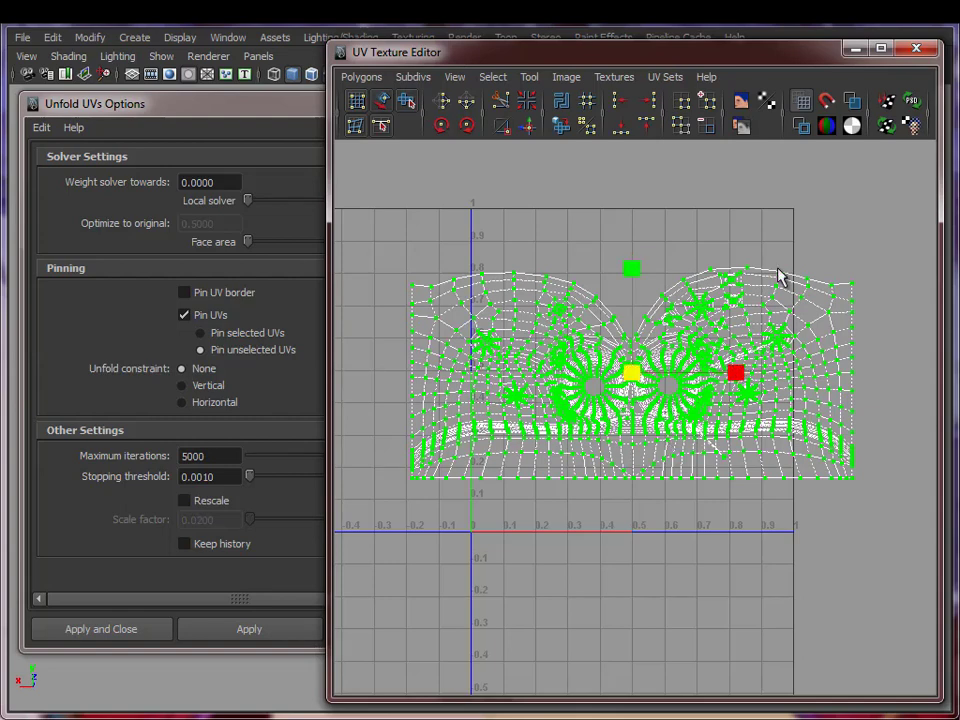
{"action": "middle_click_drag", "start_coordinate": [797, 243], "coordinate": [771, 241]}
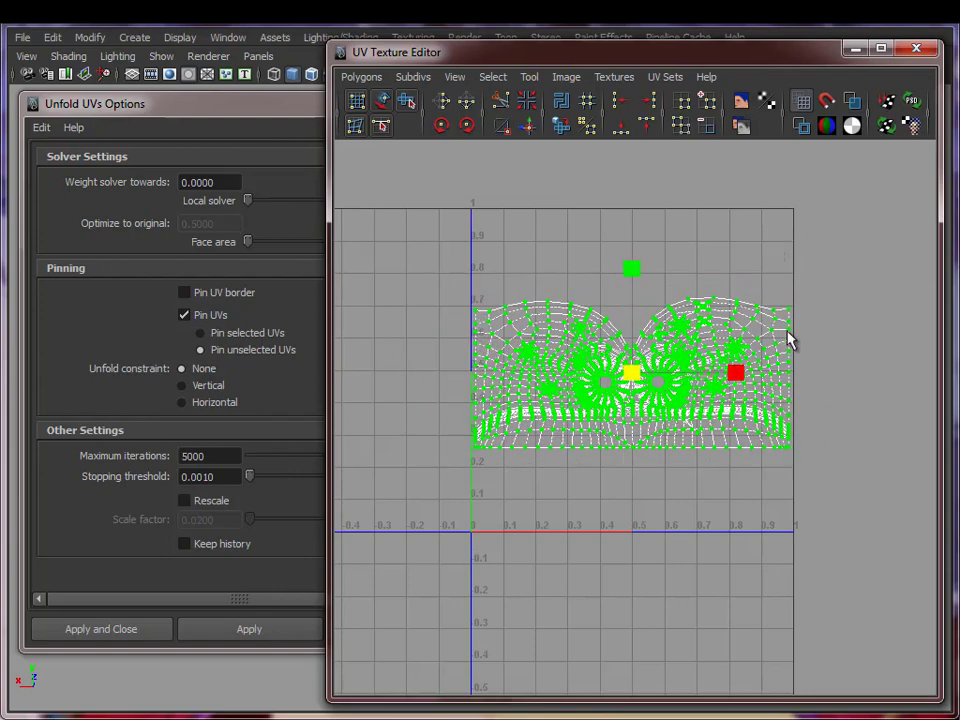
- Minimize the UV Texture Editor and return the head to object mode with its front in view
{"action": "left_click", "coordinate": [856, 50]}
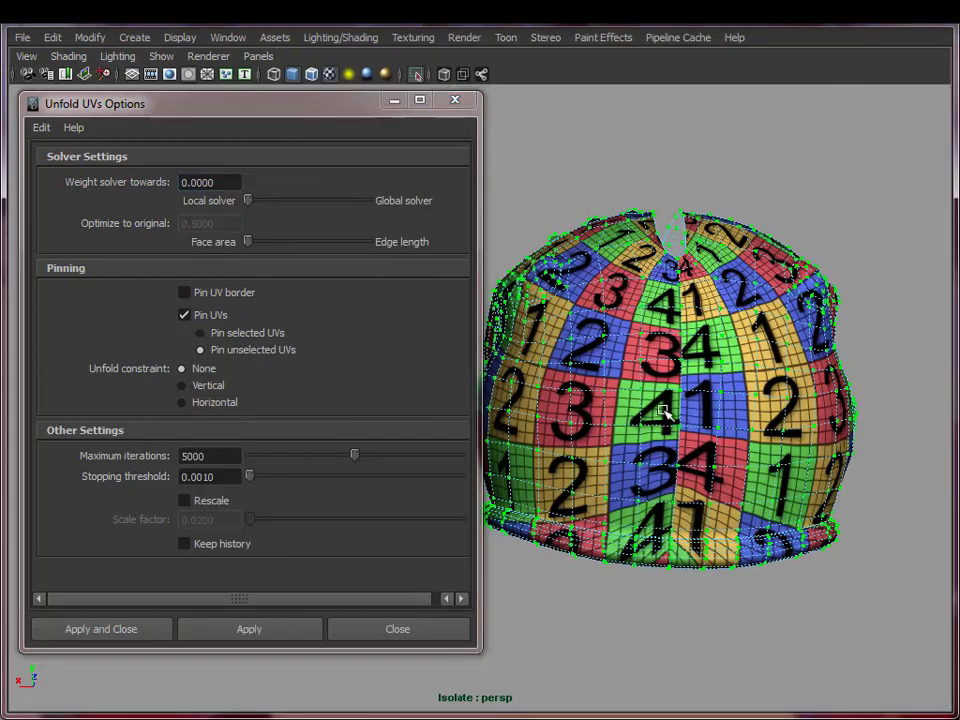
{"action": "right_click_drag", "start_coordinate": [664, 411], "coordinate": [809, 533]}
{"action": "left_click_drag", "start_coordinate": [800, 667], "coordinate": [799, 484], "text": "alt"}
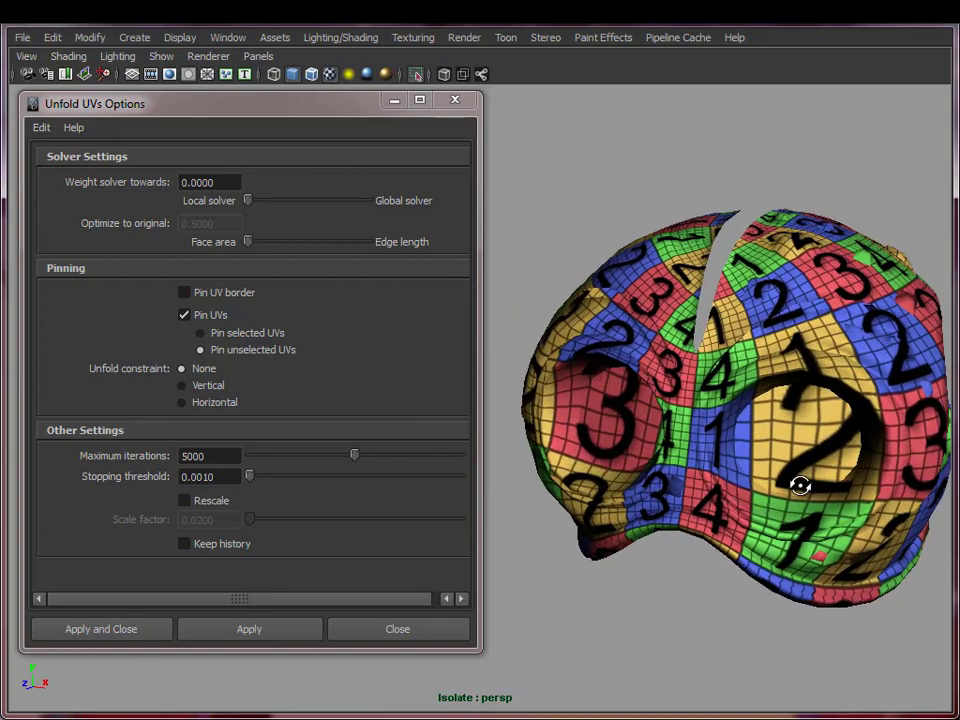
{"action": "left_click_drag", "start_coordinate": [711, 429], "coordinate": [698, 512], "text": "alt"}
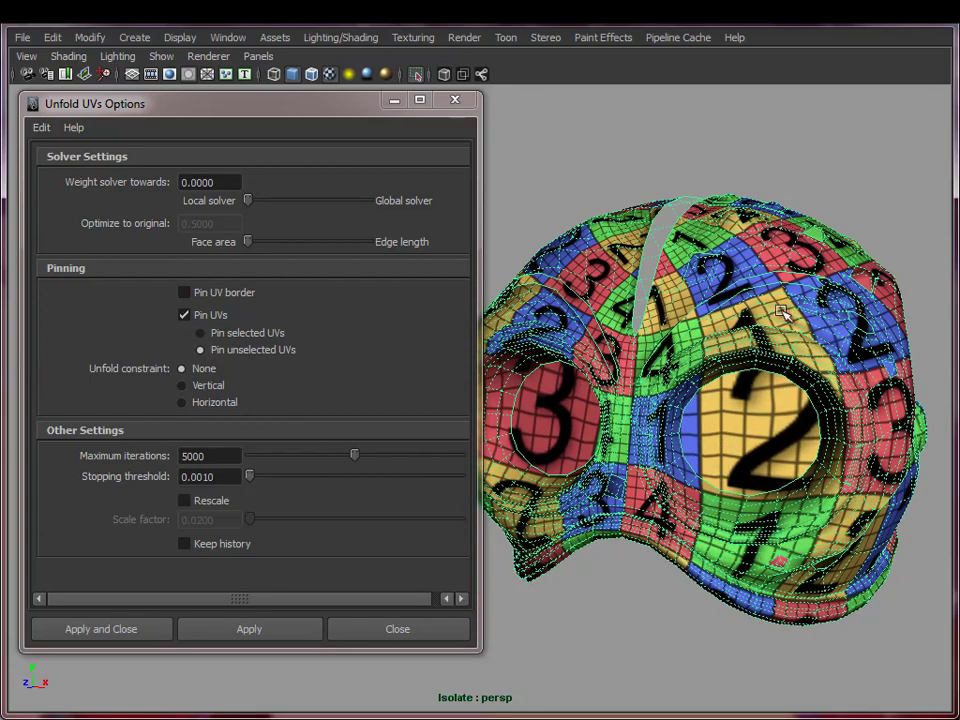
- Turn on smooth mesh preview for the head, close the Unfold UVs options and deselect the model
{"action": "key", "text": "3"}
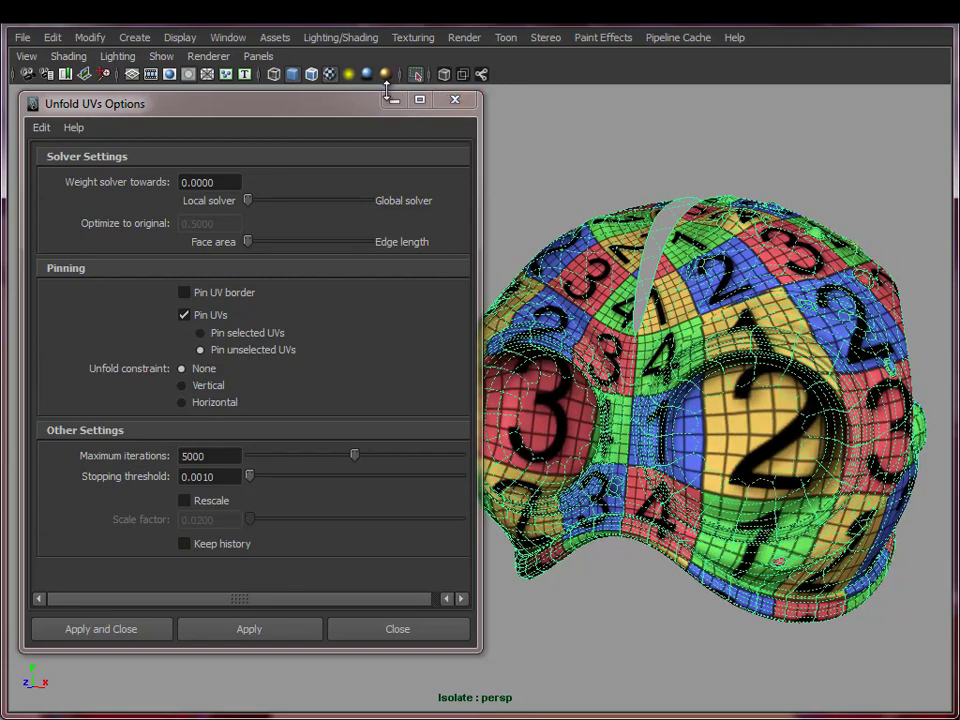
{"action": "left_click", "coordinate": [455, 100]}
{"action": "left_click", "coordinate": [433, 150]}
- Examine the numbered checker texture around the head for stretching, including the eye sockets, small bumps and back seam
{"action": "left_click_drag", "start_coordinate": [849, 487], "coordinate": [555, 441], "text": "alt"}
{"action": "right_click_drag", "start_coordinate": [555, 441], "coordinate": [643, 463], "text": "alt"}
{"action": "left_click_drag", "start_coordinate": [643, 463], "coordinate": [548, 480], "text": "alt"}
{"action": "right_click_drag", "start_coordinate": [548, 480], "coordinate": [634, 360], "text": "alt"}
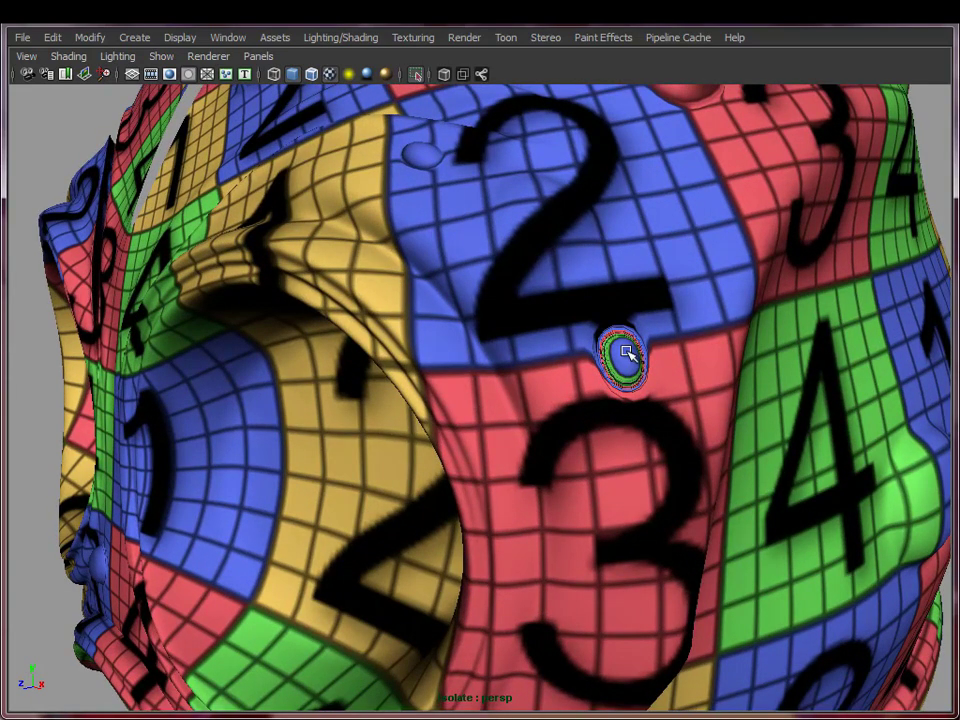
{"action": "right_click_drag", "start_coordinate": [748, 491], "coordinate": [377, 407], "text": "alt"}
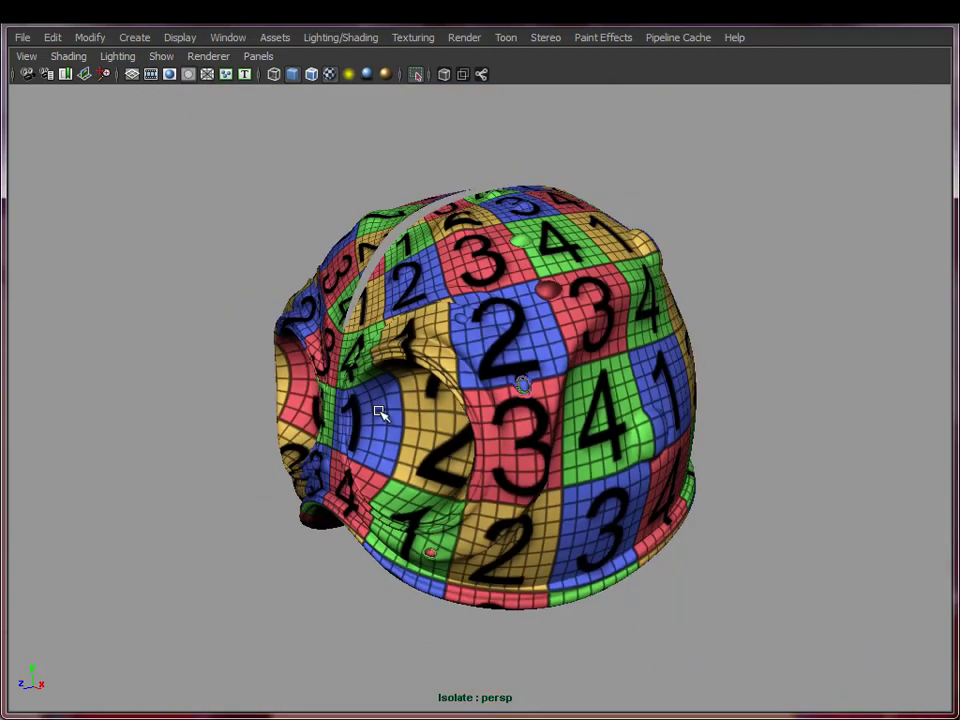
{"action": "left_click_drag", "start_coordinate": [377, 407], "coordinate": [508, 414], "text": "alt"}
{"action": "right_click_drag", "start_coordinate": [508, 414], "coordinate": [558, 427], "text": "alt"}
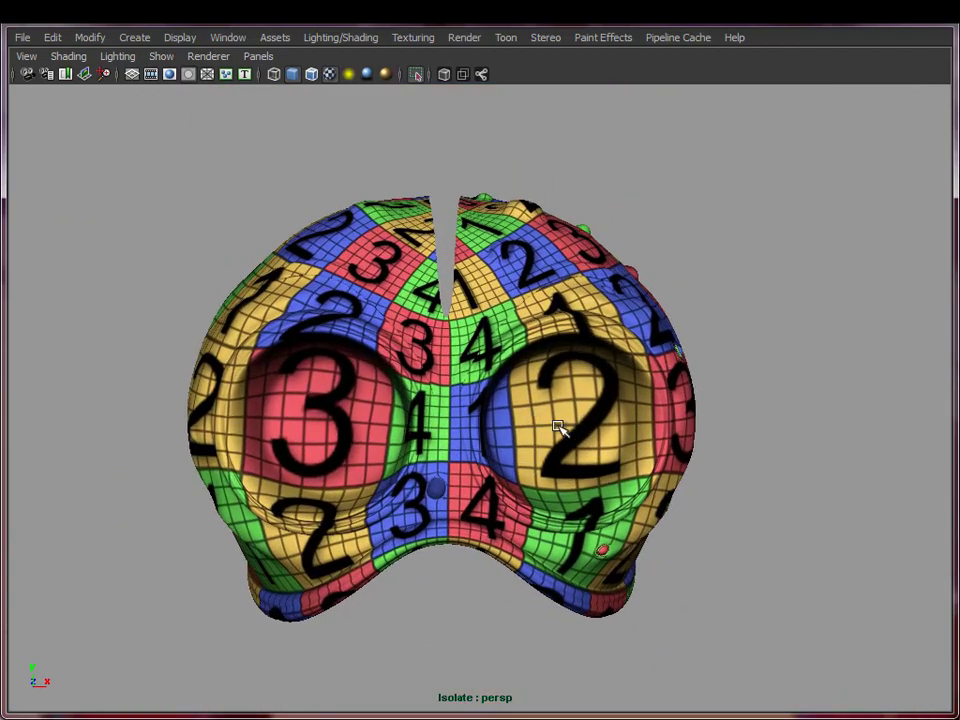
{"action": "left_click_drag", "start_coordinate": [510, 492], "coordinate": [411, 347], "text": "alt"}
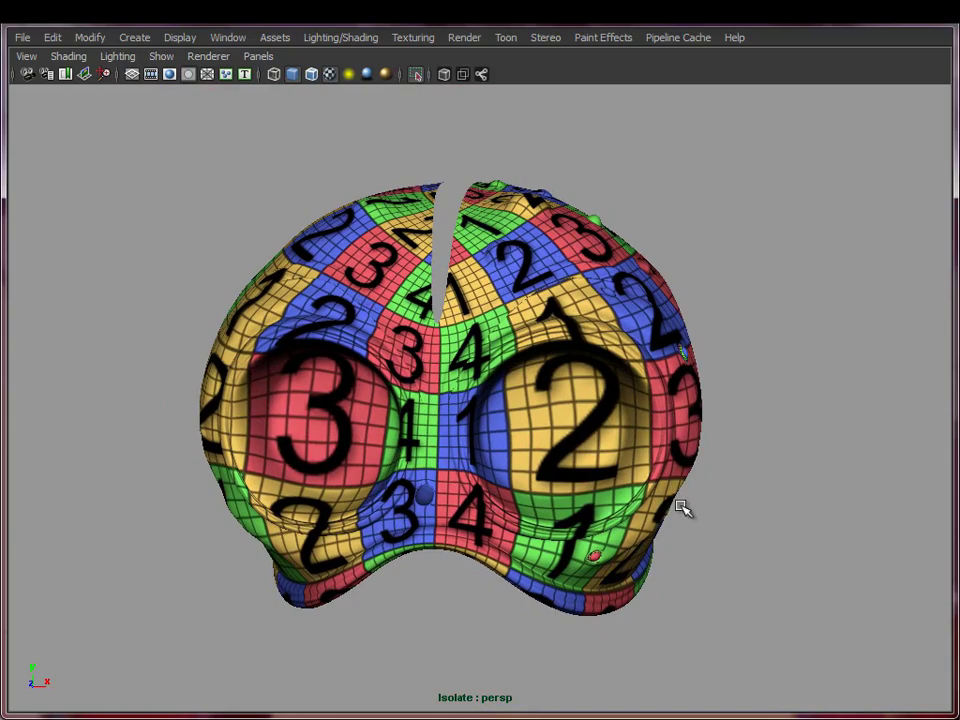
{"action": "left_click_drag", "start_coordinate": [681, 508], "coordinate": [373, 493], "text": "alt"}
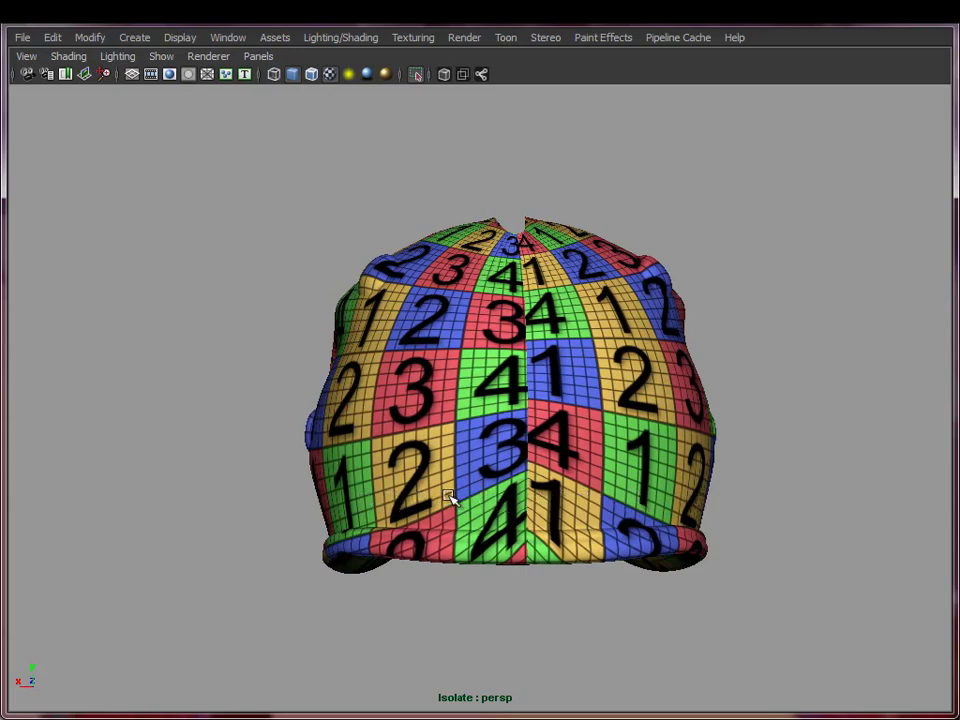
{"action": "left_click_drag", "start_coordinate": [456, 506], "coordinate": [429, 553], "text": "alt"}
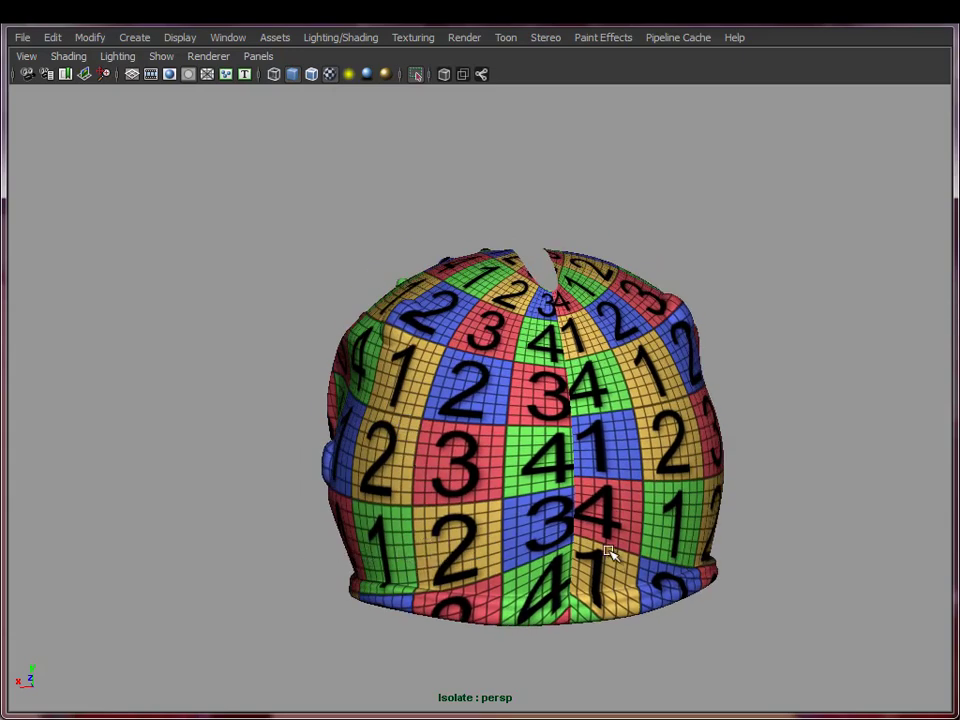
{"action": "left_click_drag", "start_coordinate": [606, 553], "coordinate": [606, 349], "text": "alt"}
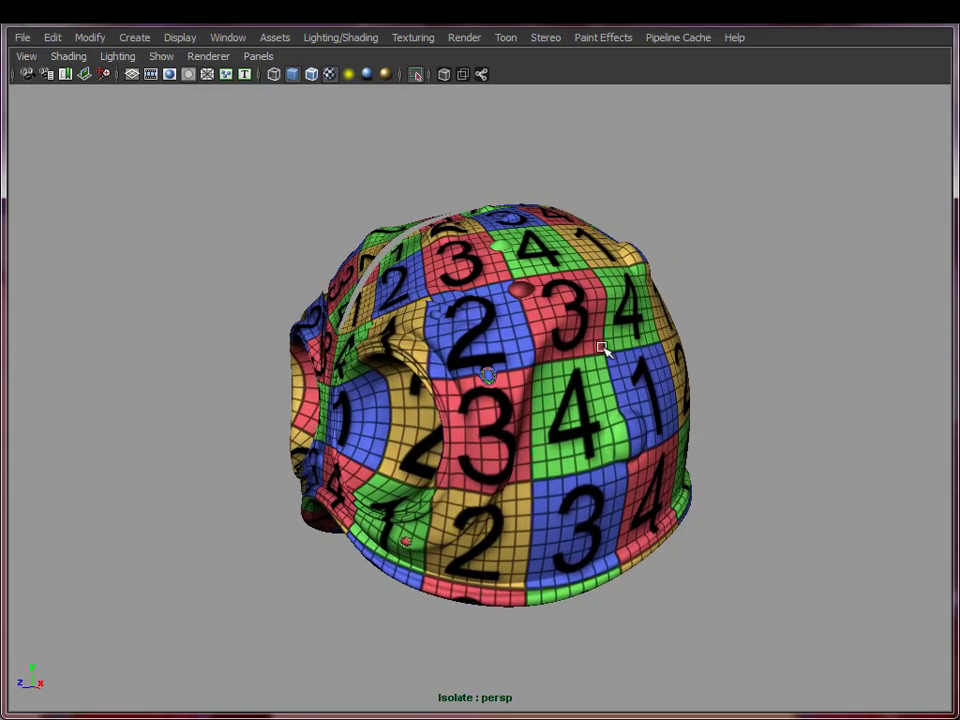
{"action": "left_click_drag", "start_coordinate": [561, 454], "coordinate": [465, 450], "text": "alt"}
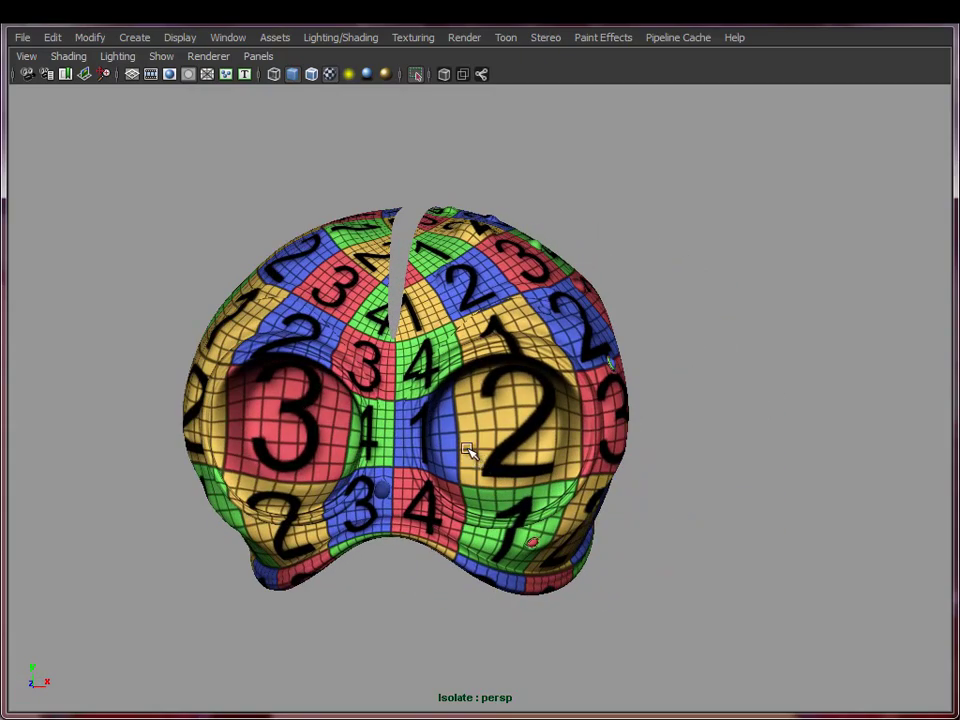
- Select the checker-textured head mesh and display its UVs in the UV Texture Editor alongside the back seam of the head
{"action": "left_click_drag", "start_coordinate": [398, 468], "coordinate": [484, 439], "text": "alt"}
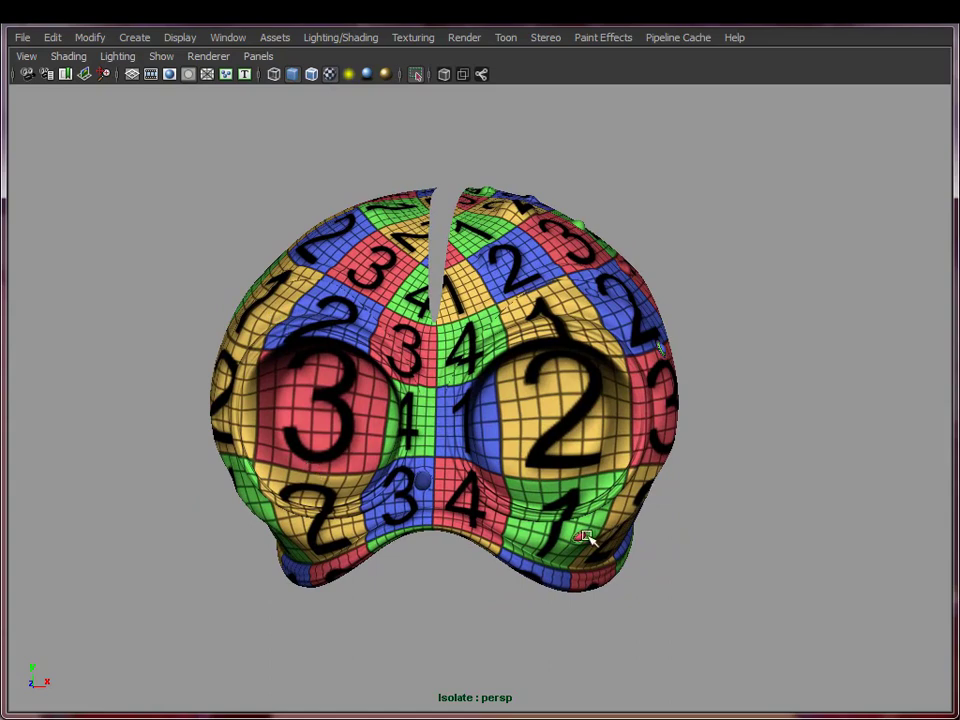
{"action": "left_click_drag", "start_coordinate": [583, 536], "coordinate": [634, 522], "text": "alt"}
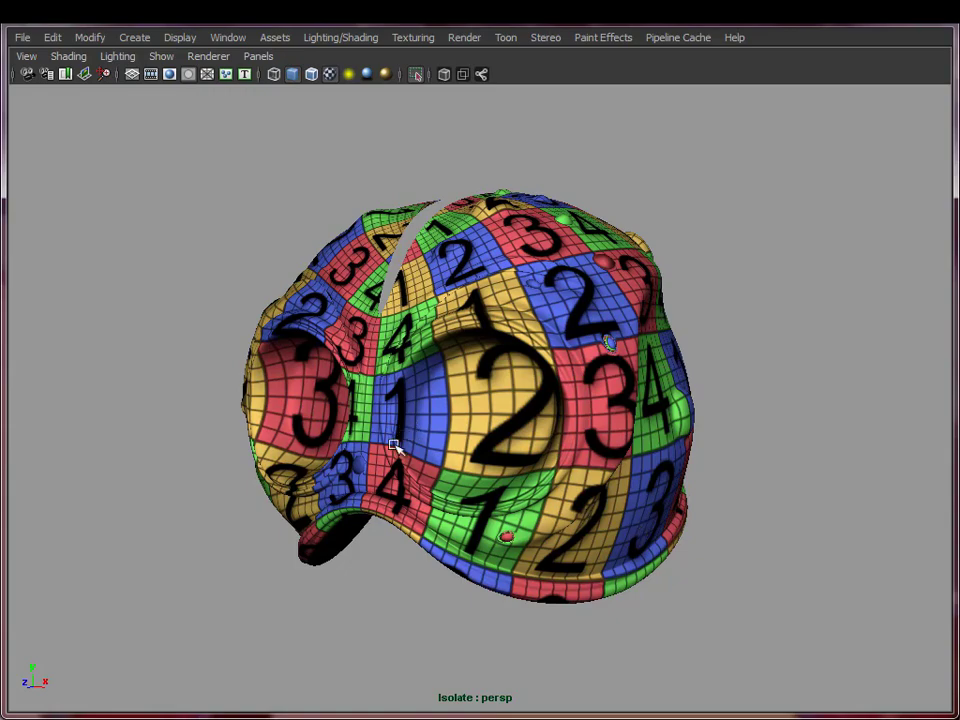
{"action": "left_click_drag", "start_coordinate": [395, 445], "coordinate": [450, 377], "text": "alt"}
{"action": "left_click_drag", "start_coordinate": [399, 454], "coordinate": [681, 577], "text": "alt"}
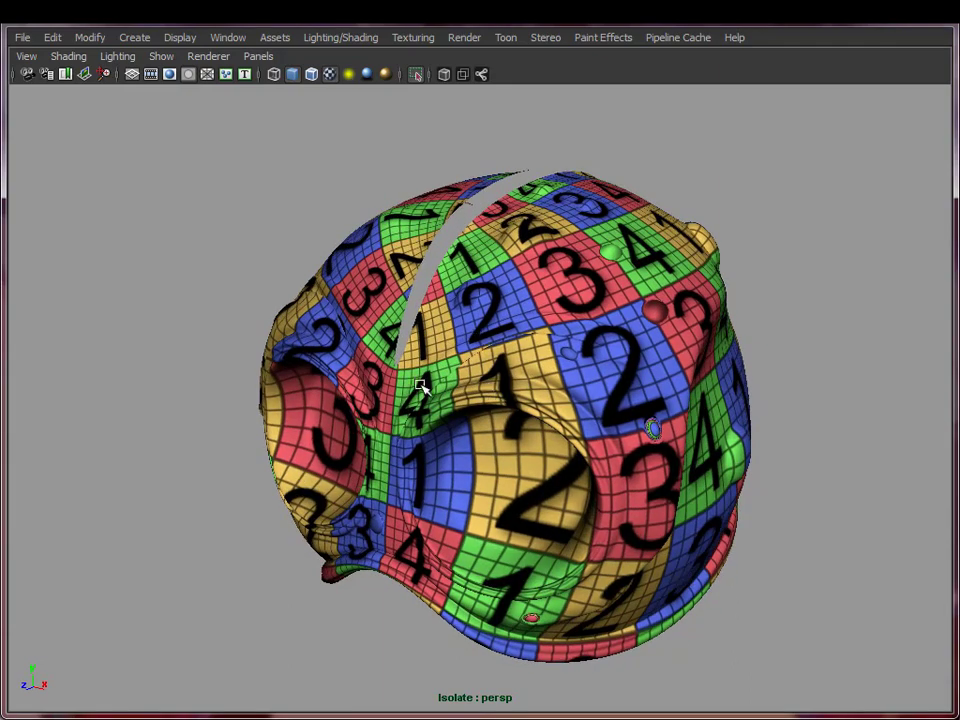
{"action": "left_click_drag", "start_coordinate": [597, 512], "coordinate": [484, 350], "text": "alt"}
{"action": "left_click_drag", "start_coordinate": [86, 692], "coordinate": [386, 417]}
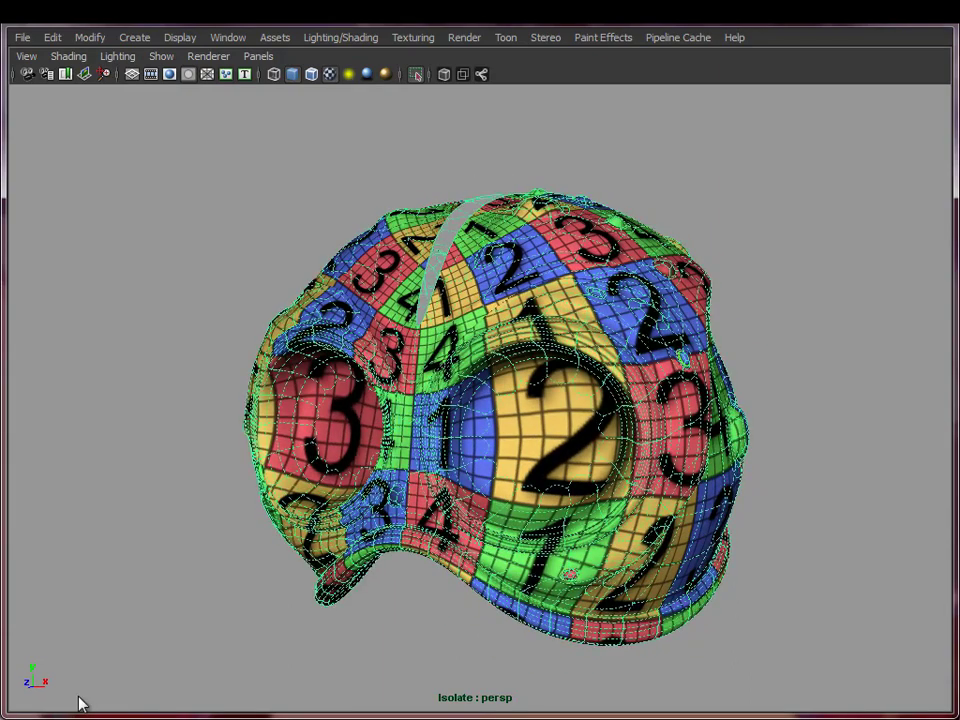
{"action": "left_click", "coordinate": [20, 668]}
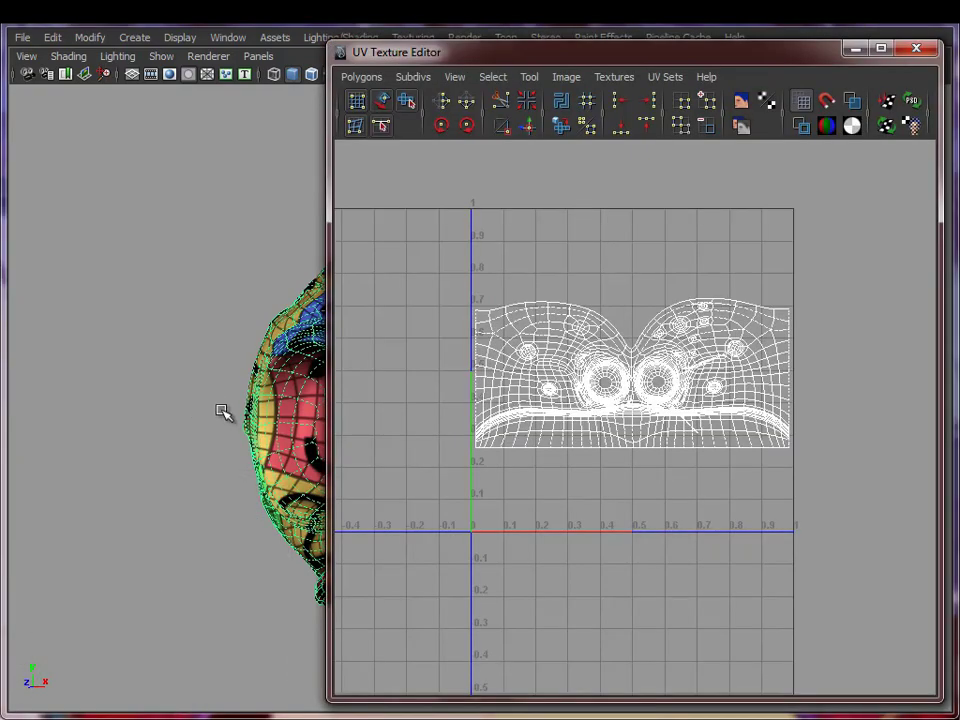
{"action": "left_click_drag", "start_coordinate": [224, 414], "coordinate": [200, 495], "text": "alt"}
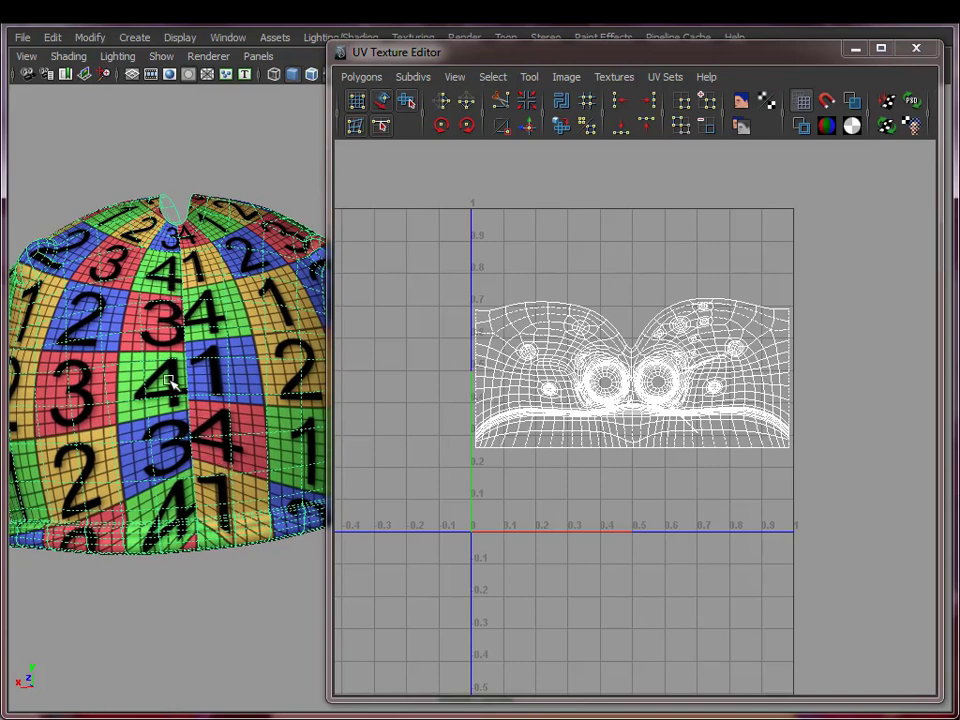
- Select all of the head's UVs and activate the UV Lattice tool on the whole shell
{"action": "right_click_drag", "start_coordinate": [499, 333], "coordinate": [552, 333]}
{"action": "left_click_drag", "start_coordinate": [442, 262], "coordinate": [833, 474]}
{"action": "right_click_drag", "start_coordinate": [751, 466], "coordinate": [814, 466], "text": "alt"}
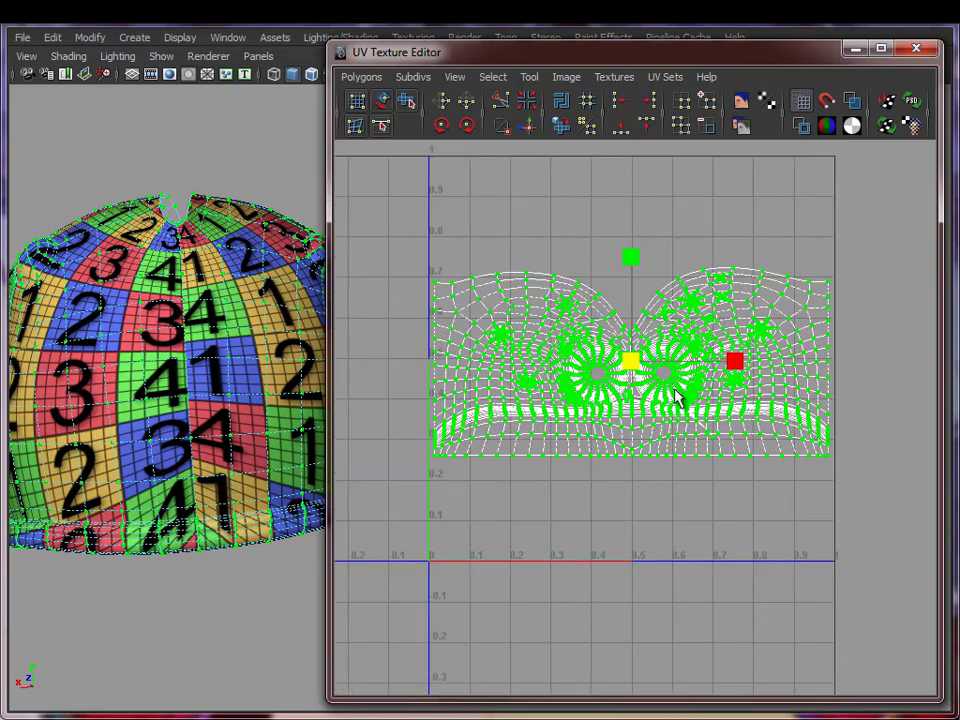
{"action": "left_click", "coordinate": [356, 103]}
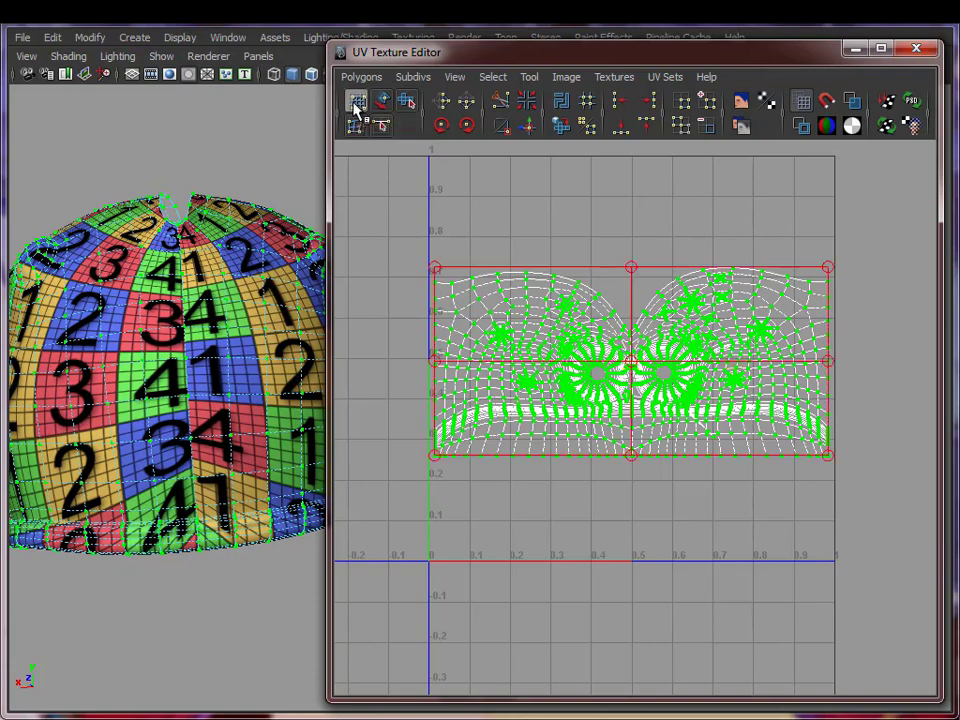
{"action": "right_click_drag", "start_coordinate": [619, 508], "coordinate": [687, 533], "text": "alt"}
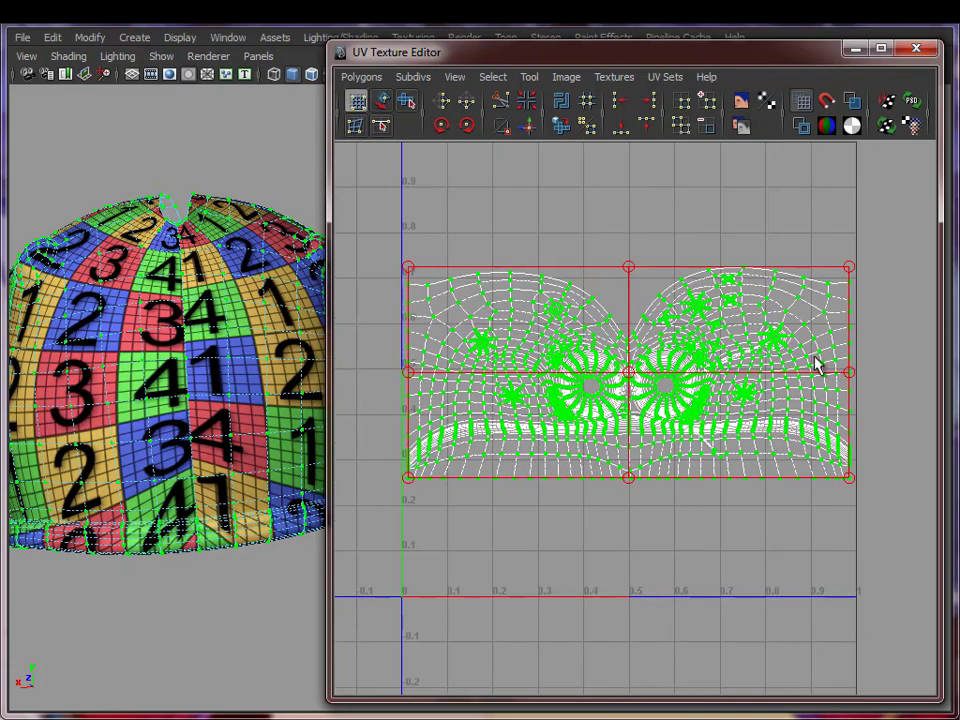
- Try fitting the lattice to smaller UV regions on each half of the shell before reselecting all UVs
{"action": "left_click_drag", "start_coordinate": [701, 334], "coordinate": [793, 416]}
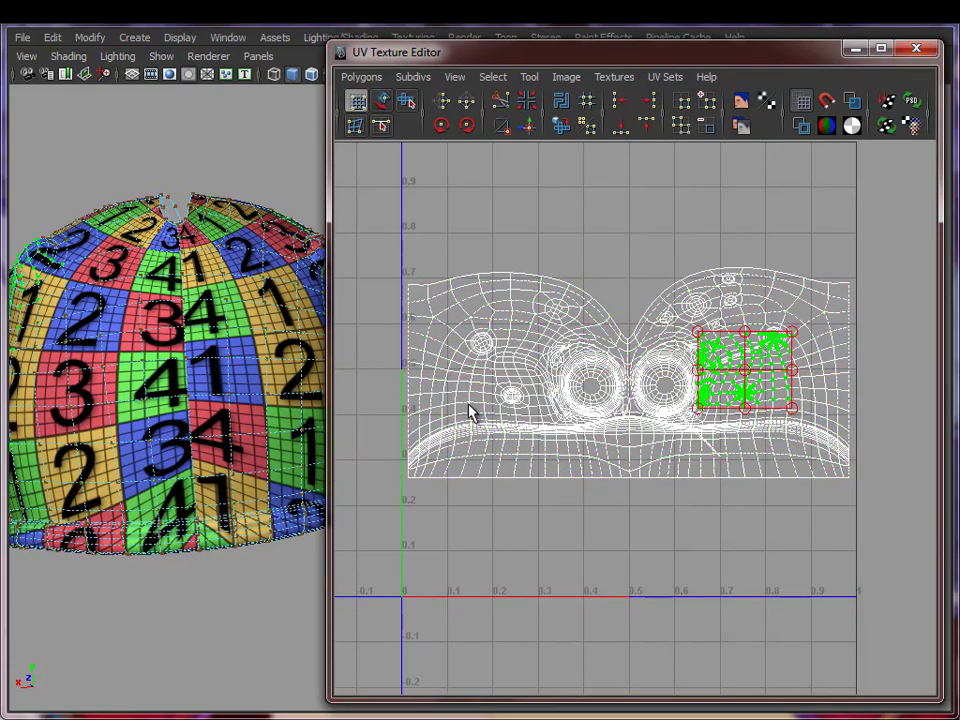
{"action": "left_click_drag", "start_coordinate": [440, 380], "coordinate": [625, 455]}
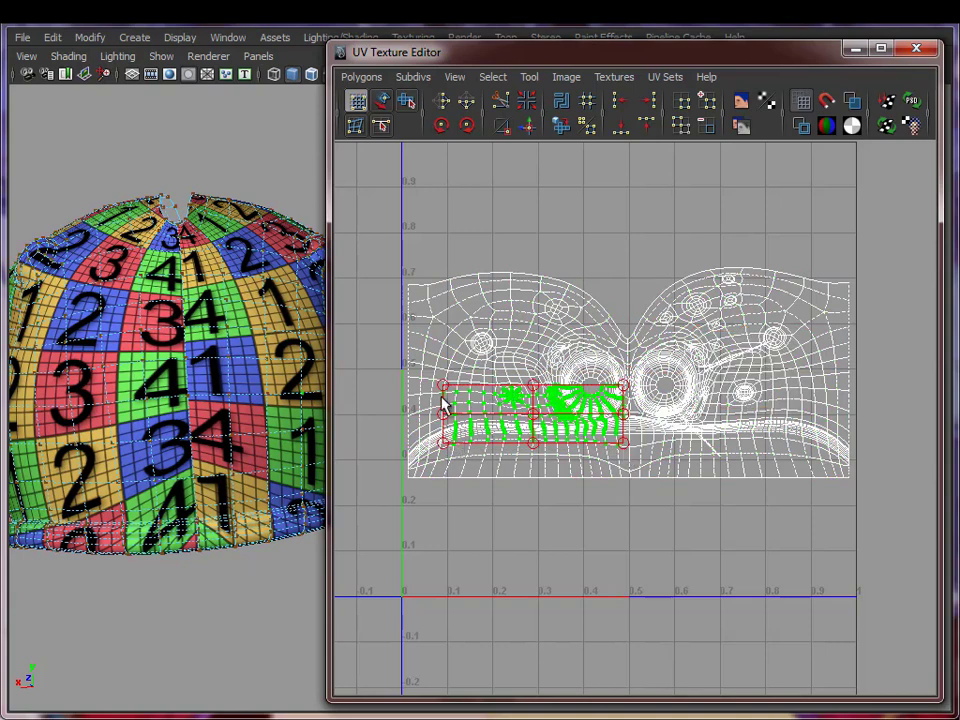
{"action": "left_click_drag", "start_coordinate": [905, 518], "coordinate": [900, 531]}
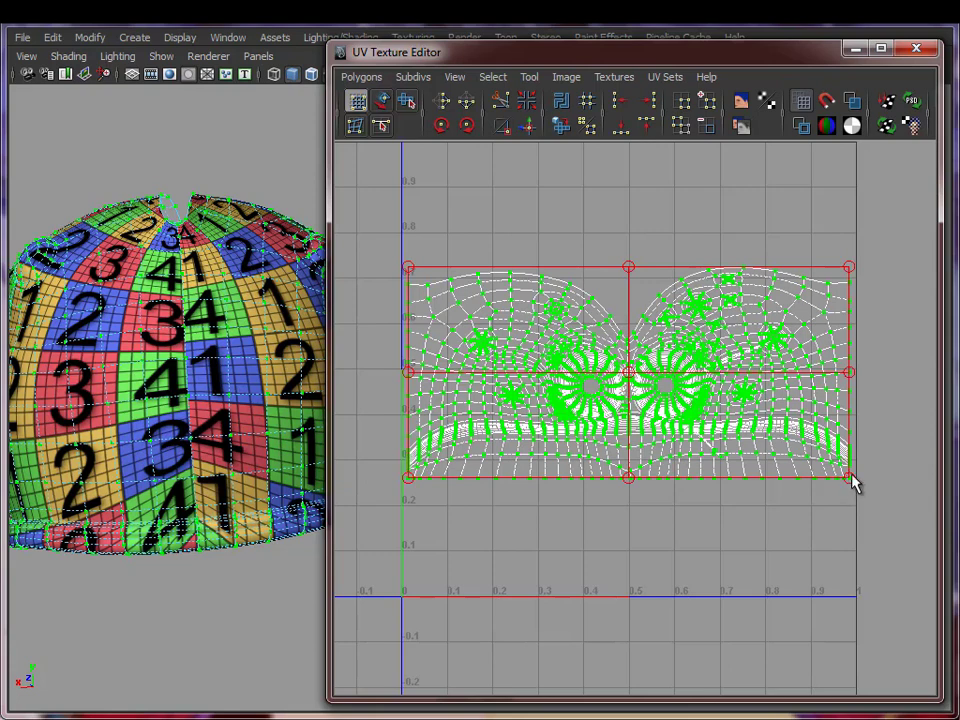
- Nudge the lattice's lower-right corner slightly inward and upward, and fit a fresh lattice around all UVs
{"action": "left_click_drag", "start_coordinate": [851, 475], "coordinate": [349, 450]}
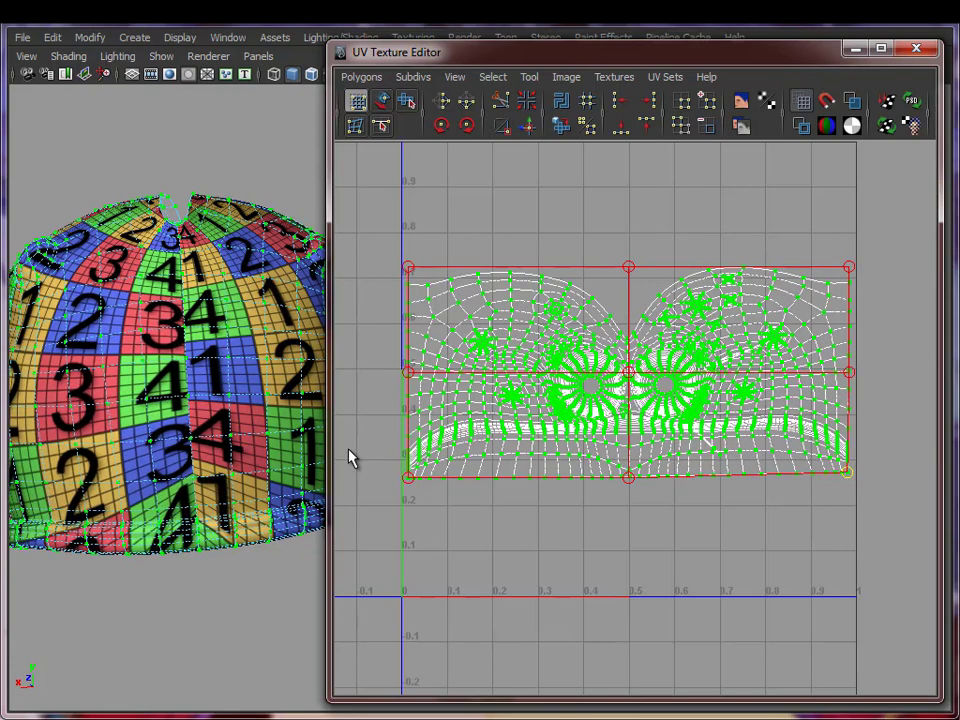
{"action": "left_click", "coordinate": [211, 453]}
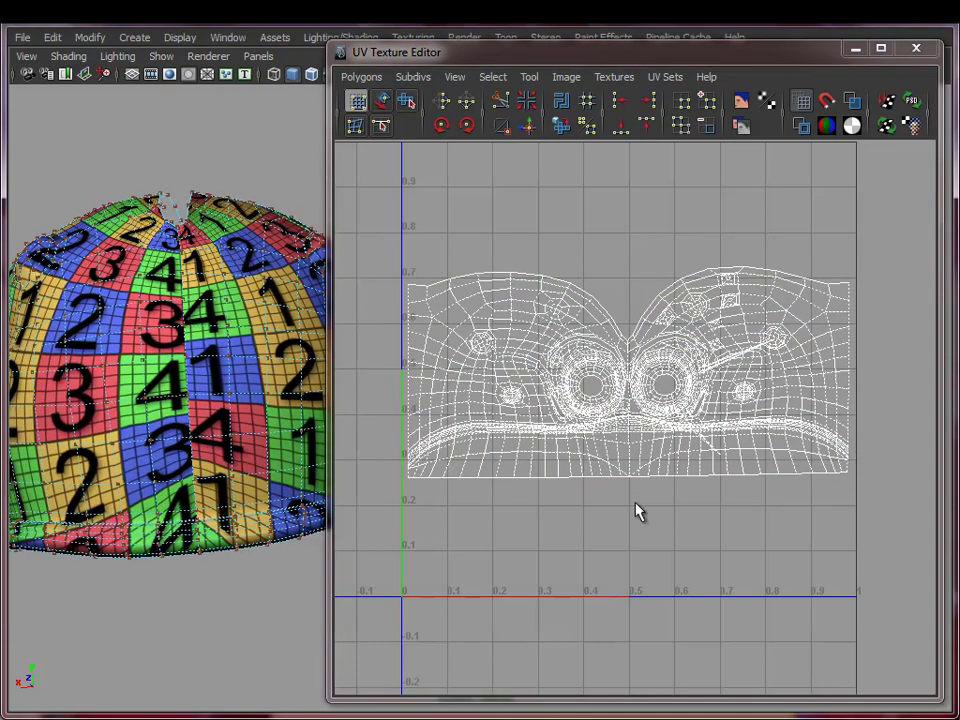
{"action": "left_click_drag", "start_coordinate": [860, 210], "coordinate": [375, 526]}
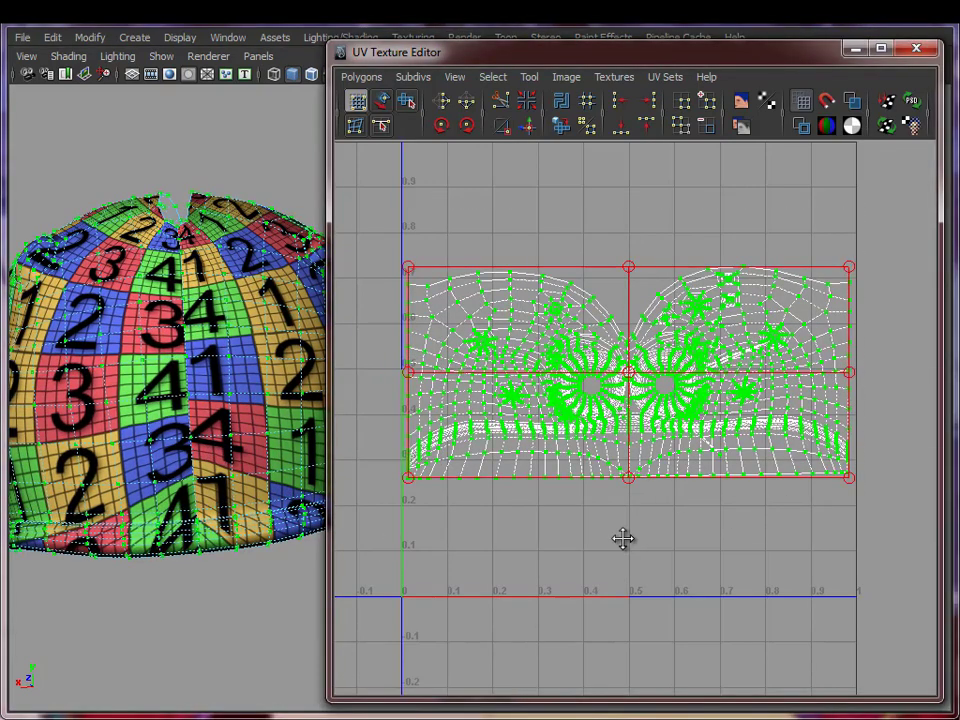
- Try raising the lower-right corner of the full-shell lattice, and return it to its starting height
{"action": "middle_click_drag", "start_coordinate": [624, 540], "coordinate": [620, 554], "text": "alt"}
{"action": "right_click_drag", "start_coordinate": [620, 554], "coordinate": [665, 557], "text": "alt"}
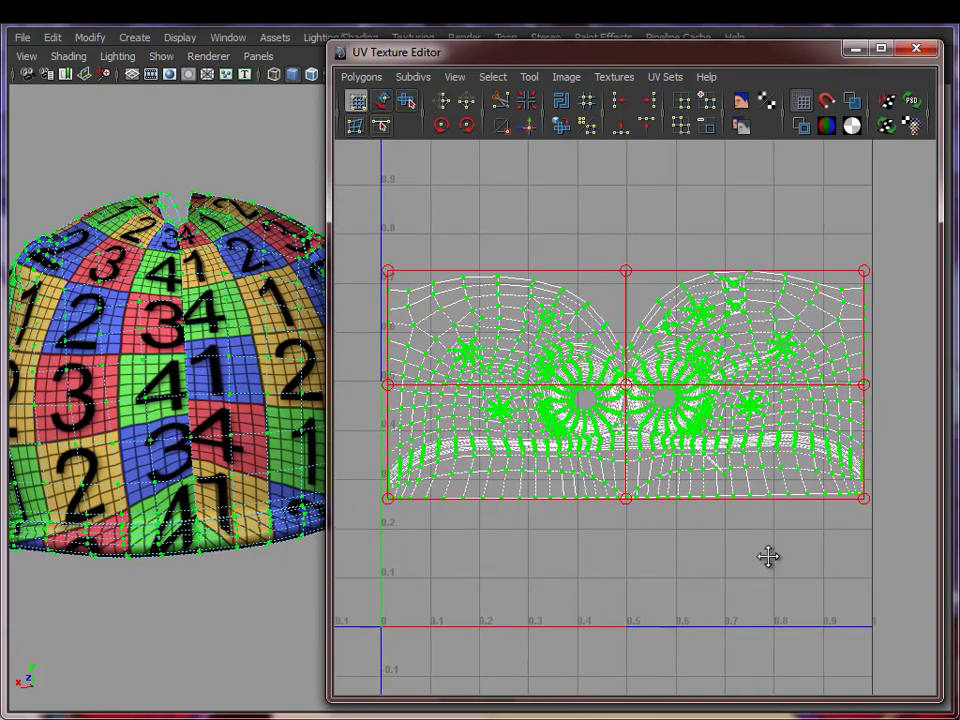
{"action": "right_click_drag", "start_coordinate": [767, 557], "coordinate": [812, 563], "text": "alt"}
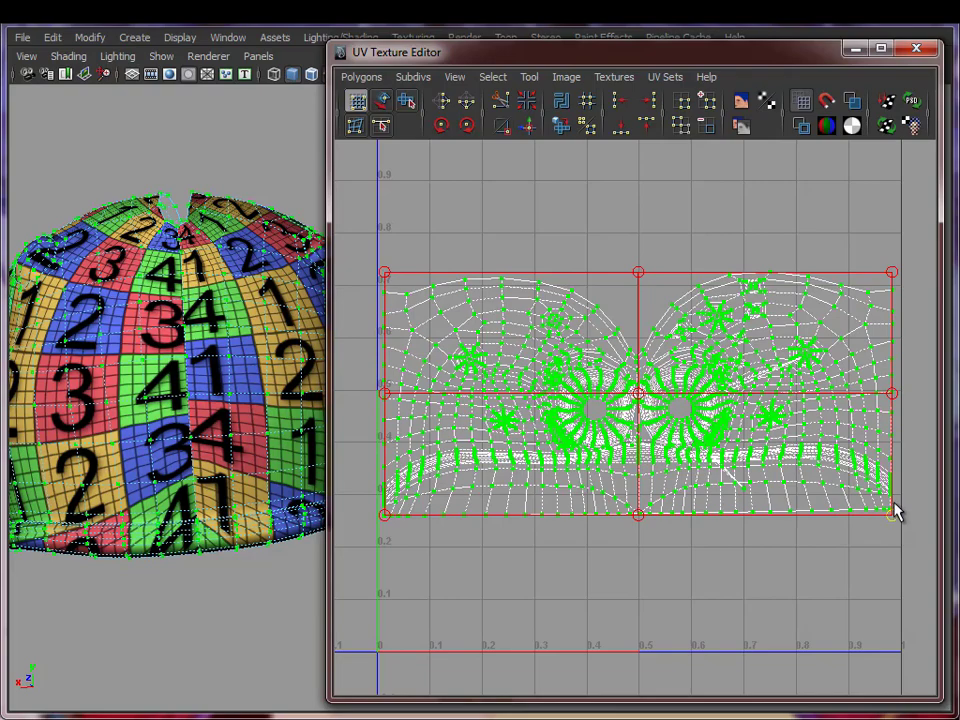
{"action": "left_click_drag", "start_coordinate": [894, 518], "coordinate": [893, 478]}
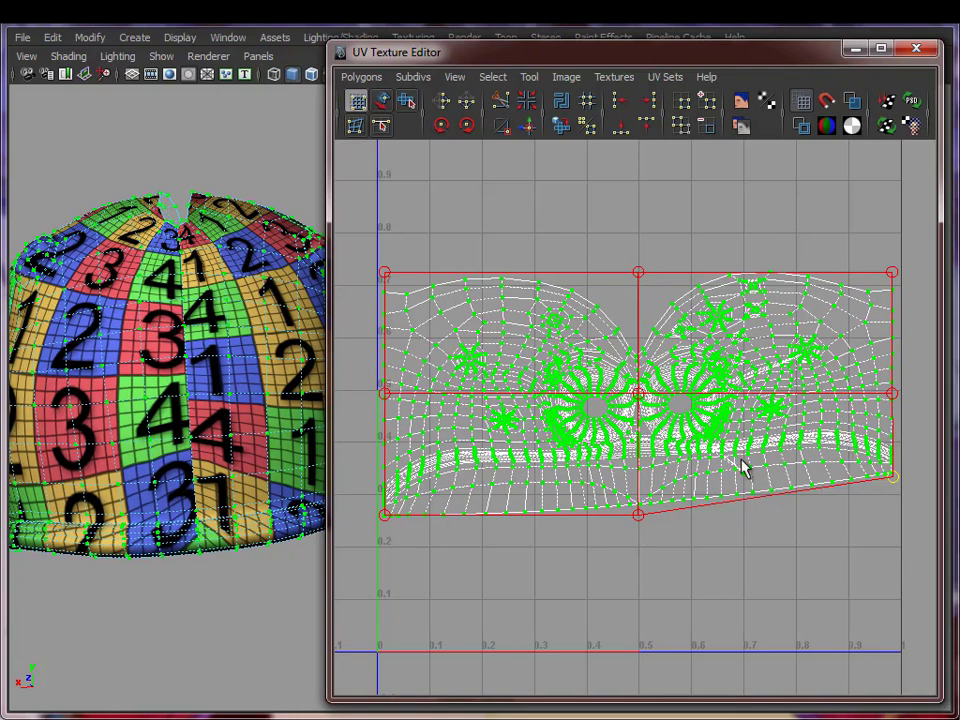
{"action": "left_click_drag", "start_coordinate": [897, 485], "coordinate": [898, 523]}
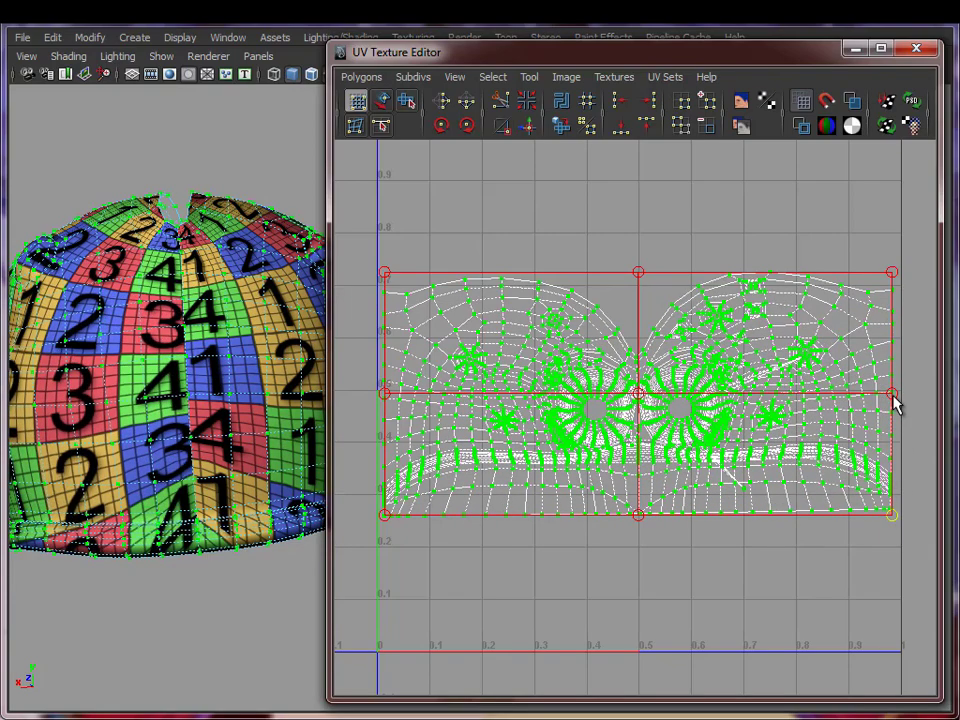
- Lower the middle handle on the lattice's right edge to shift the checker pattern along the back seam
{"action": "left_click_drag", "start_coordinate": [896, 392], "coordinate": [895, 430]}
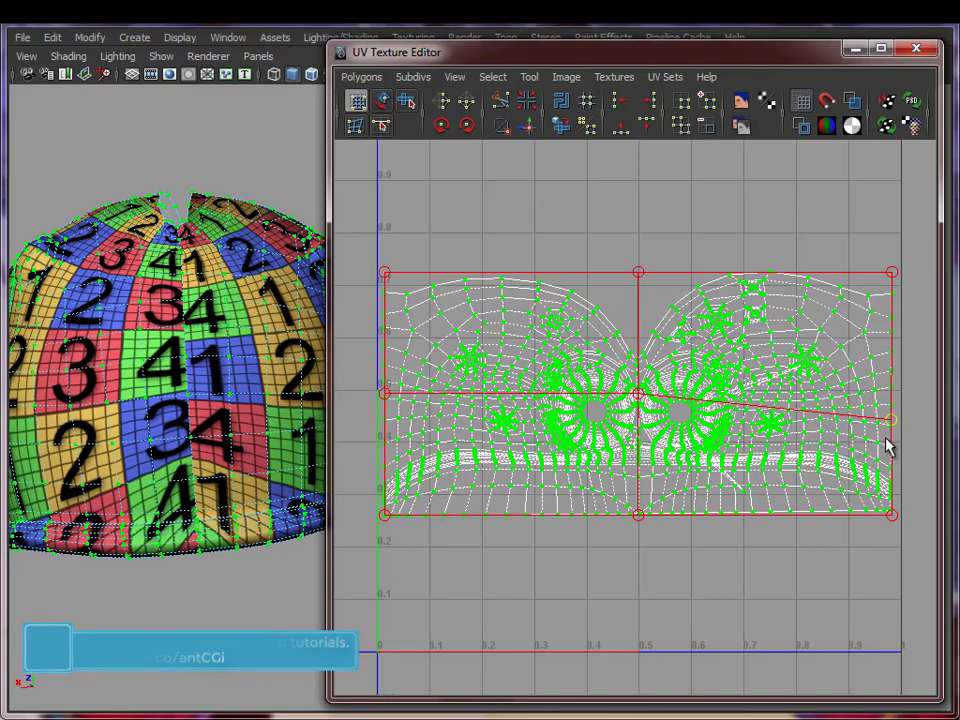
{"action": "left_click_drag", "start_coordinate": [895, 430], "coordinate": [895, 400]}
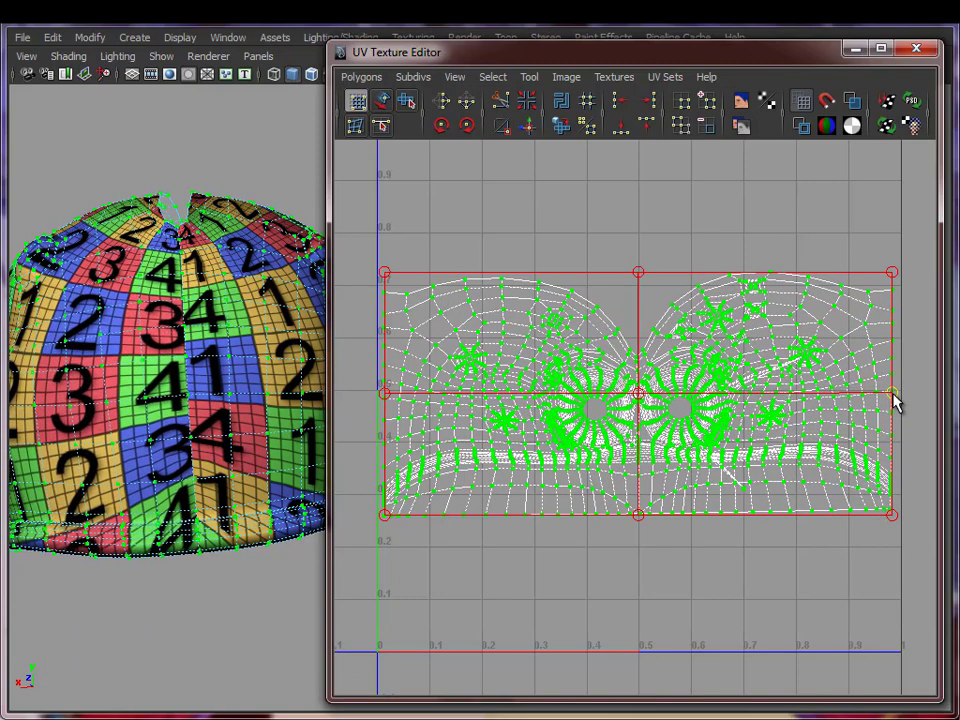
{"action": "key", "text": "ctrl+z"}
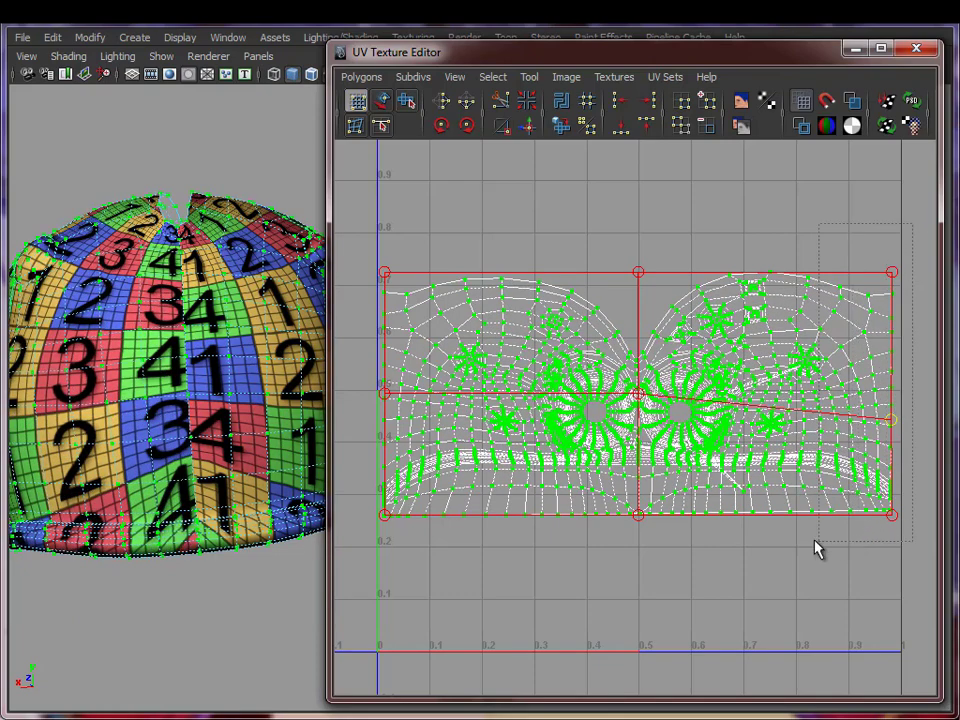
- Fit a lattice to the UVs at the shell's right end, lowering its upper-right corner and raising its middle-right handle
{"action": "left_click_drag", "start_coordinate": [815, 548], "coordinate": [776, 549]}
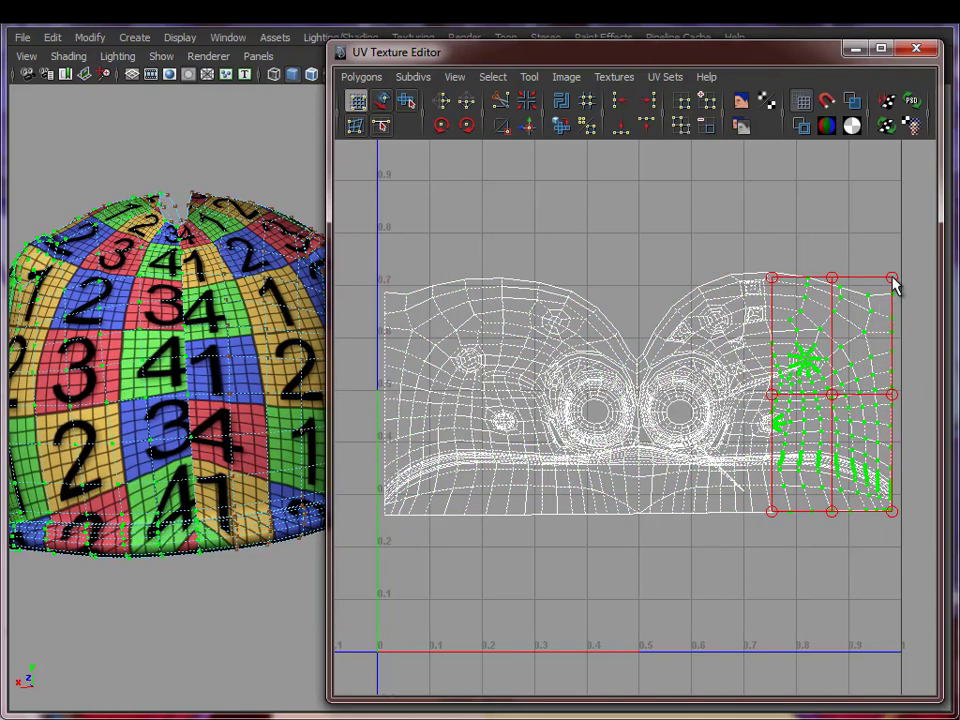
{"action": "left_click_drag", "start_coordinate": [893, 285], "coordinate": [894, 317]}
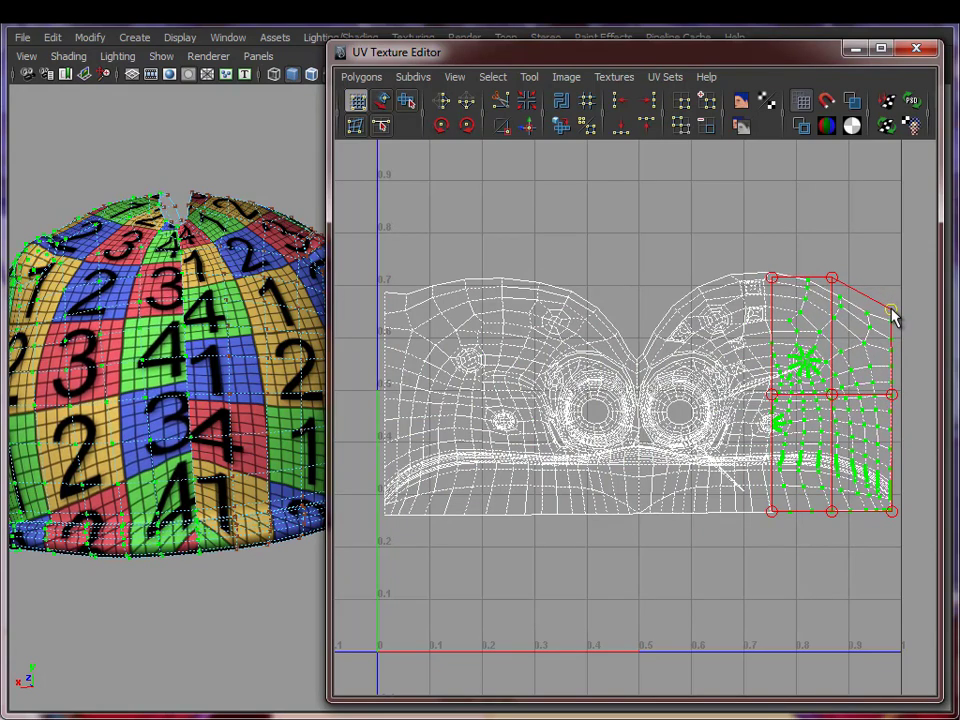
{"action": "left_click_drag", "start_coordinate": [893, 403], "coordinate": [893, 378]}
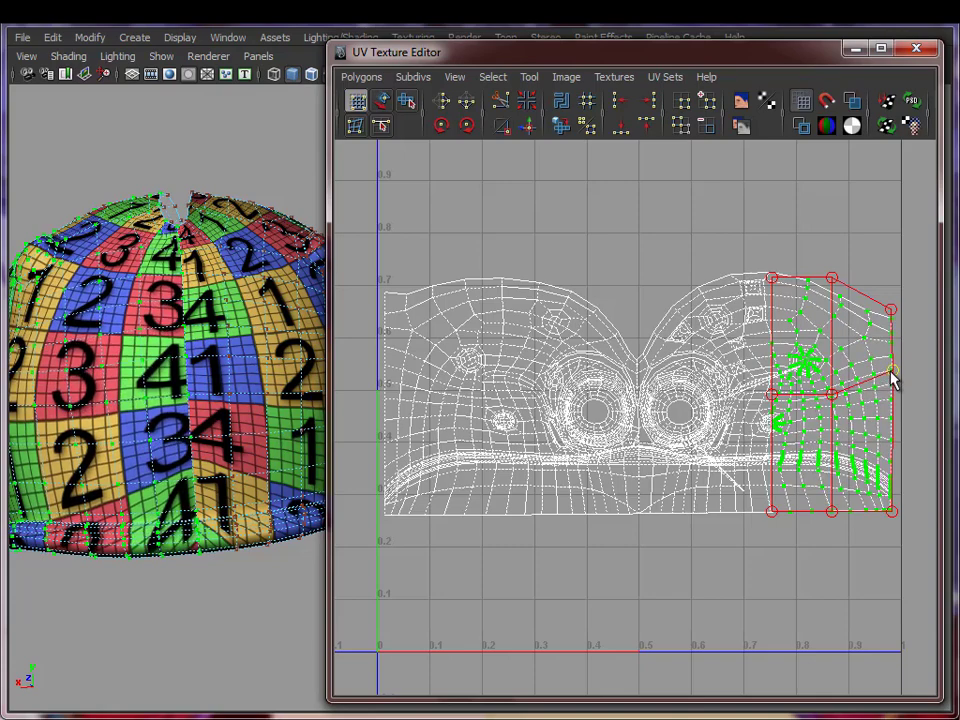
- Try raising the lower-right corner of the right-end lattice, and undo that change
{"action": "left_click_drag", "start_coordinate": [893, 516], "coordinate": [895, 482]}
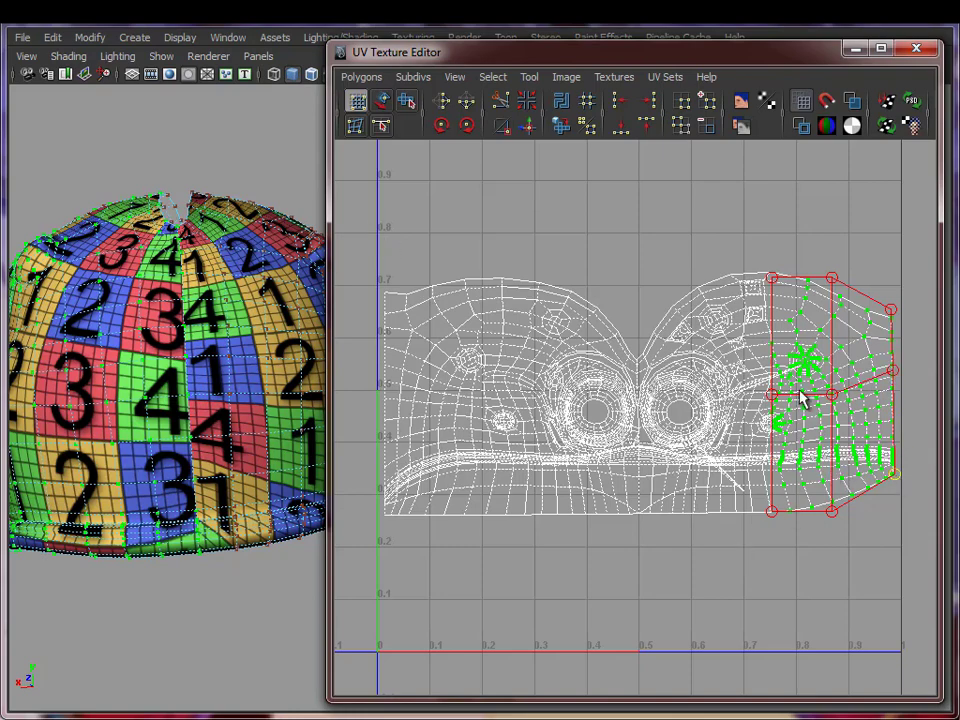
{"action": "right_click_drag", "start_coordinate": [816, 407], "coordinate": [650, 376], "text": "alt"}
{"action": "left_click_drag", "start_coordinate": [376, 243], "coordinate": [891, 530]}
{"action": "key", "text": "ctrl+z"}
{"action": "key", "text": "ctrl+z"}
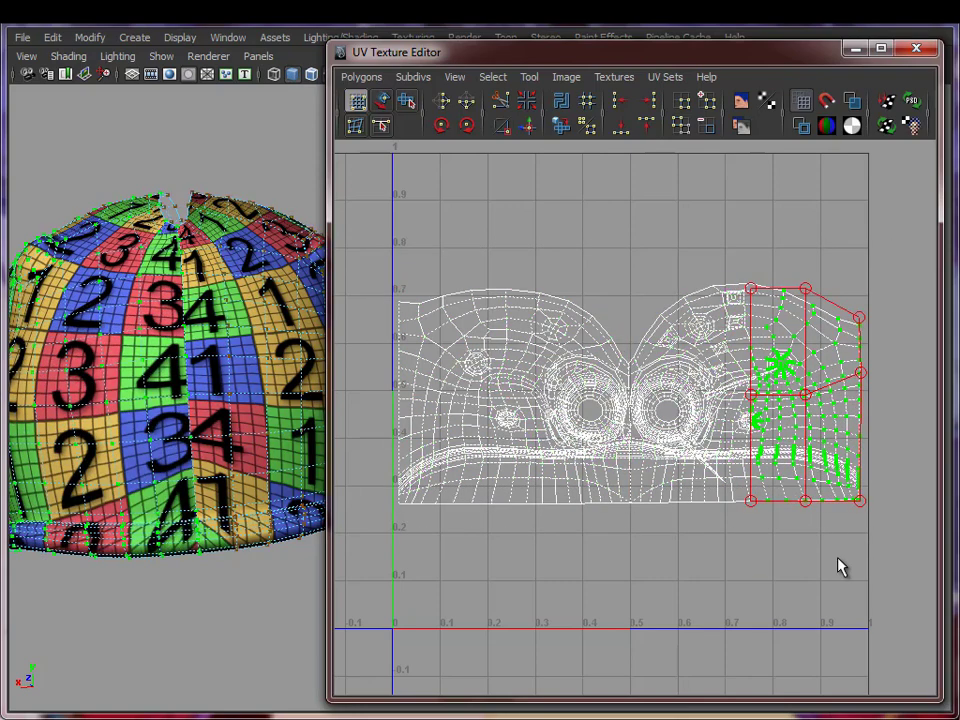
- Select all UVs of the head and unfold them with the unfold constraint set to Vertical
{"action": "left_click_drag", "start_coordinate": [910, 568], "coordinate": [910, 568]}
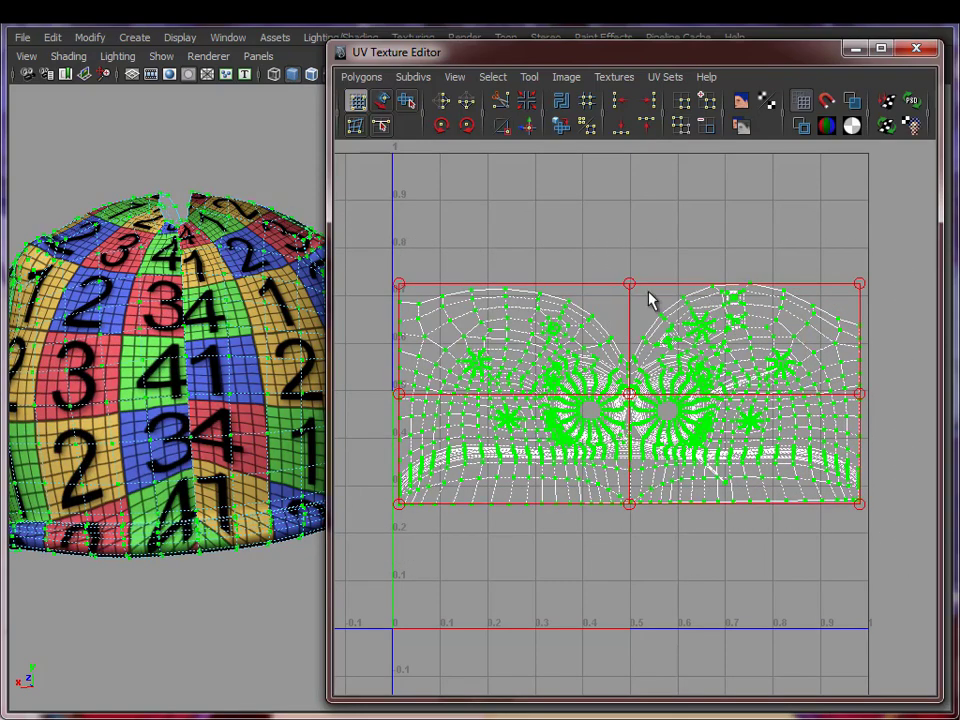
{"action": "key", "text": "w"}
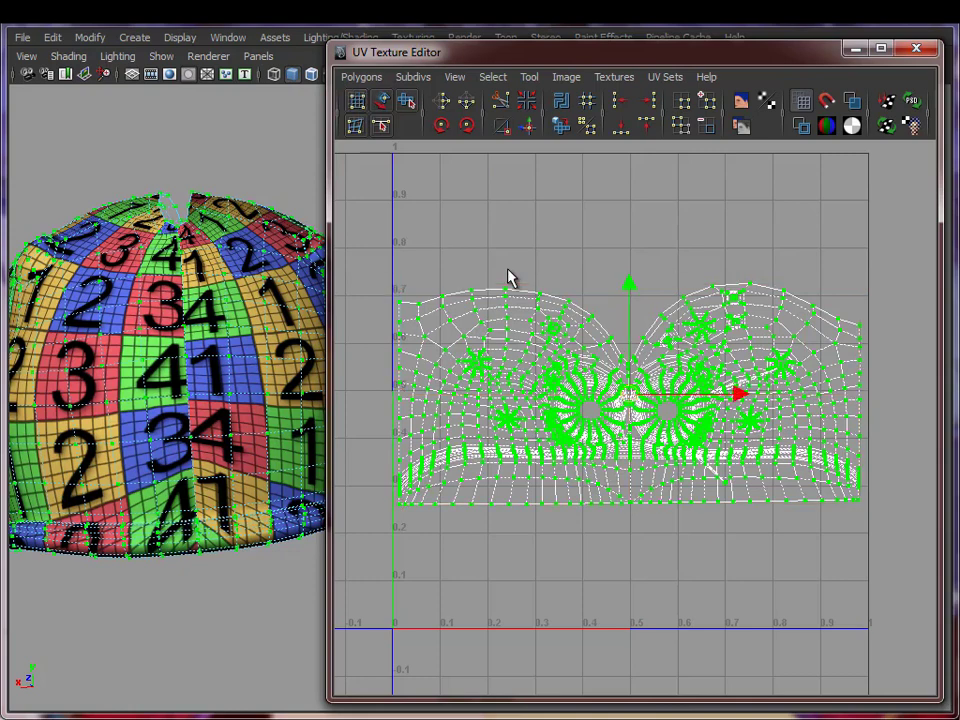
{"action": "middle_click_drag", "start_coordinate": [724, 508], "coordinate": [739, 508], "text": "alt"}
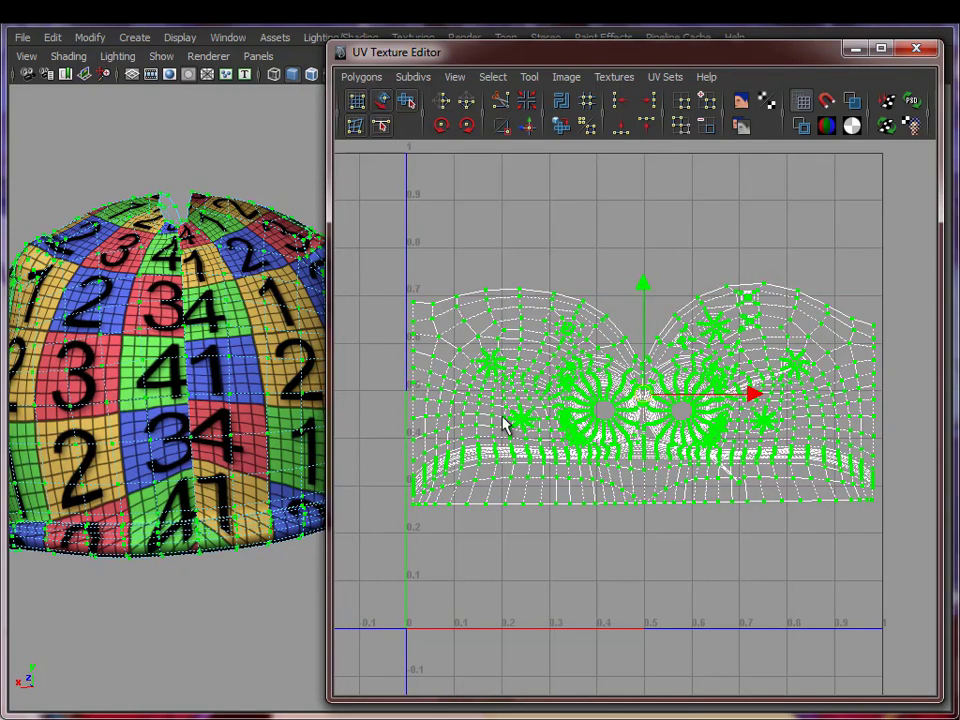
{"action": "left_click", "coordinate": [561, 128], "text": "shift"}
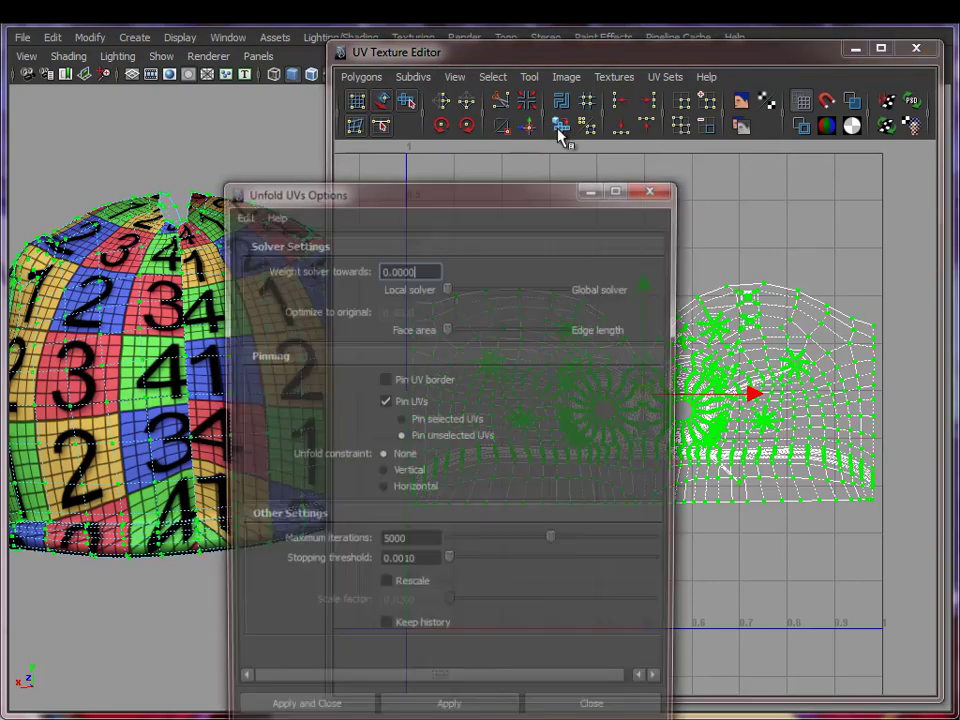
{"action": "left_click_drag", "start_coordinate": [504, 199], "coordinate": [309, 134]}
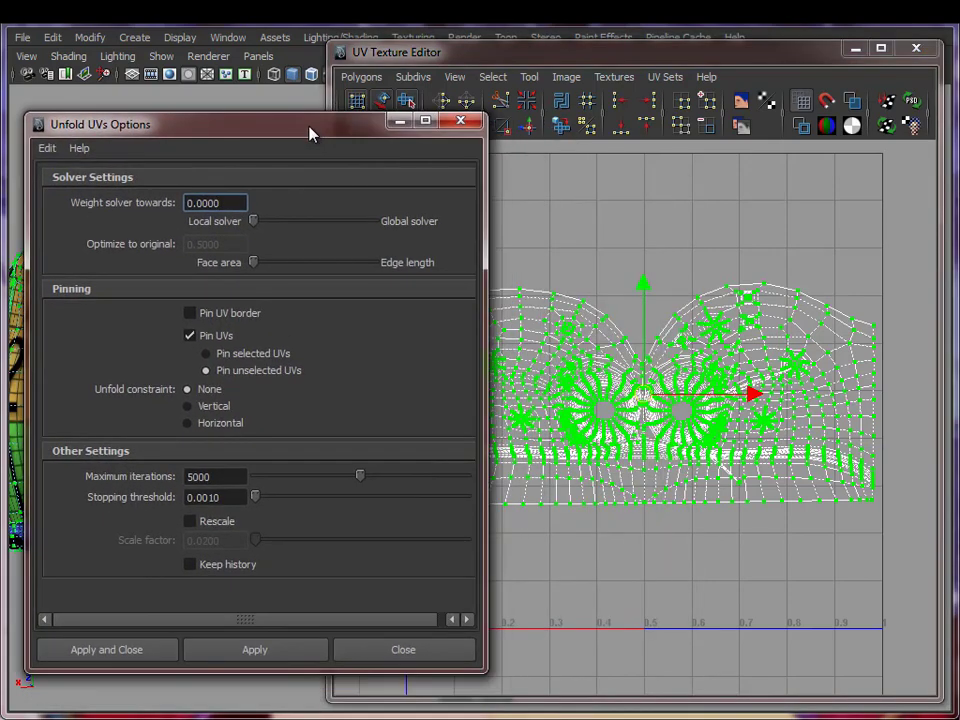
{"action": "left_click", "coordinate": [213, 409]}
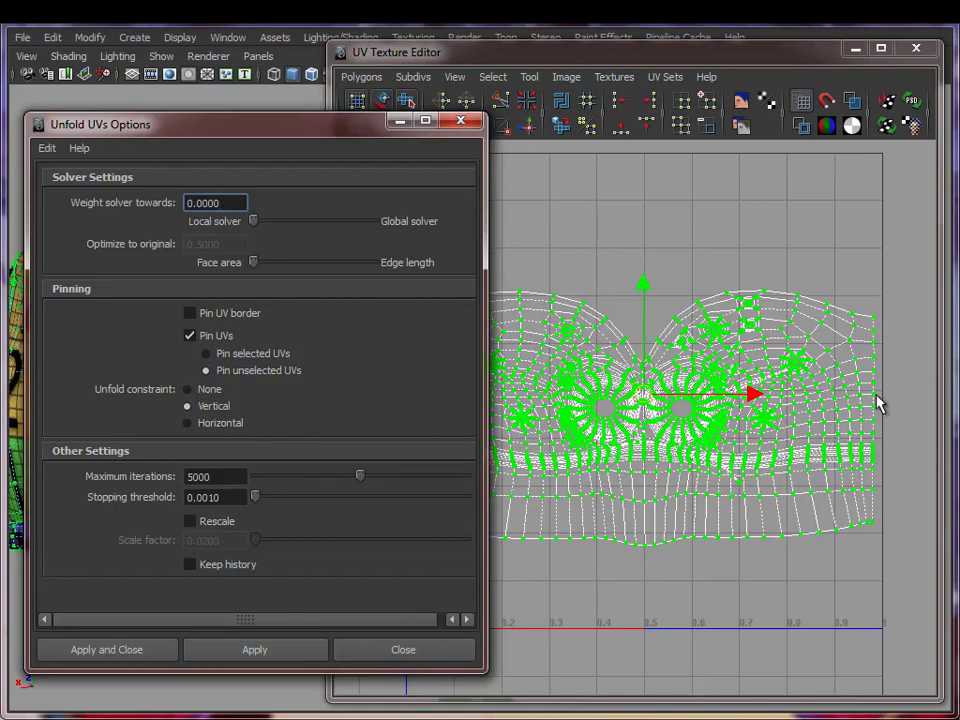
{"action": "left_click", "coordinate": [399, 121]}
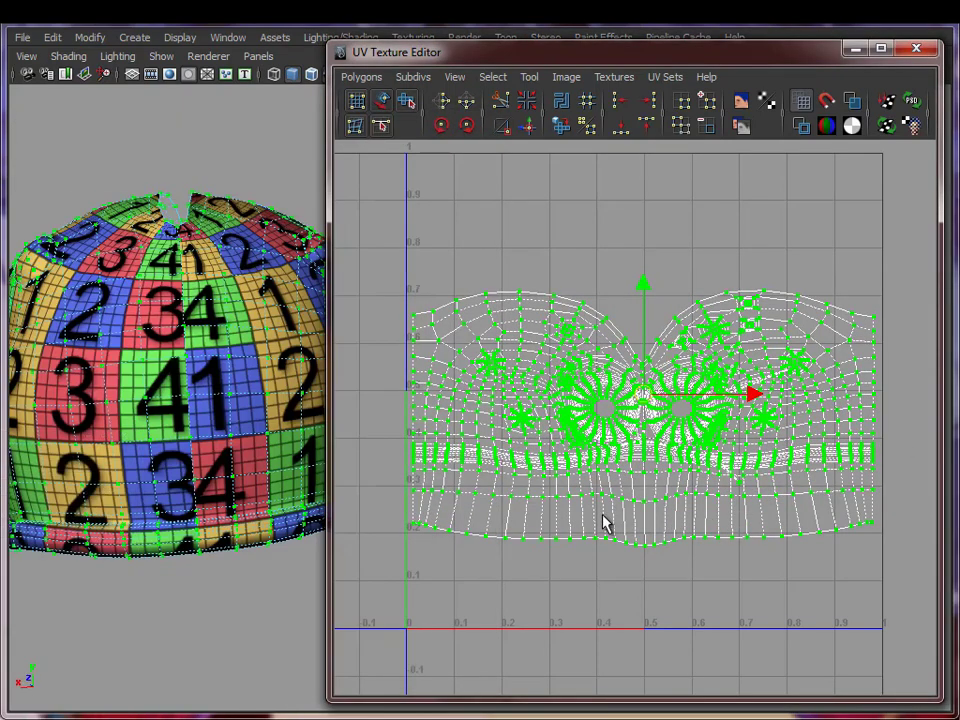
{"action": "left_click_drag", "start_coordinate": [221, 482], "coordinate": [216, 461], "text": "alt"}
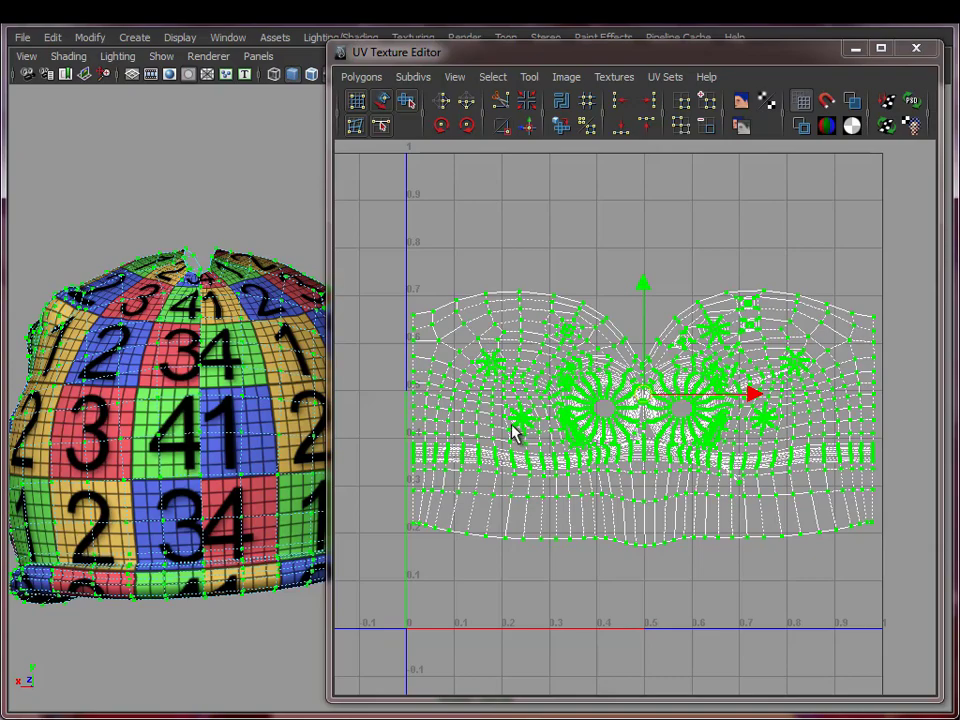
- Examine the checker pattern around the whole head, from the back and sides to the forehead and eye sockets
{"action": "left_click_drag", "start_coordinate": [306, 399], "coordinate": [219, 459], "text": "alt"}
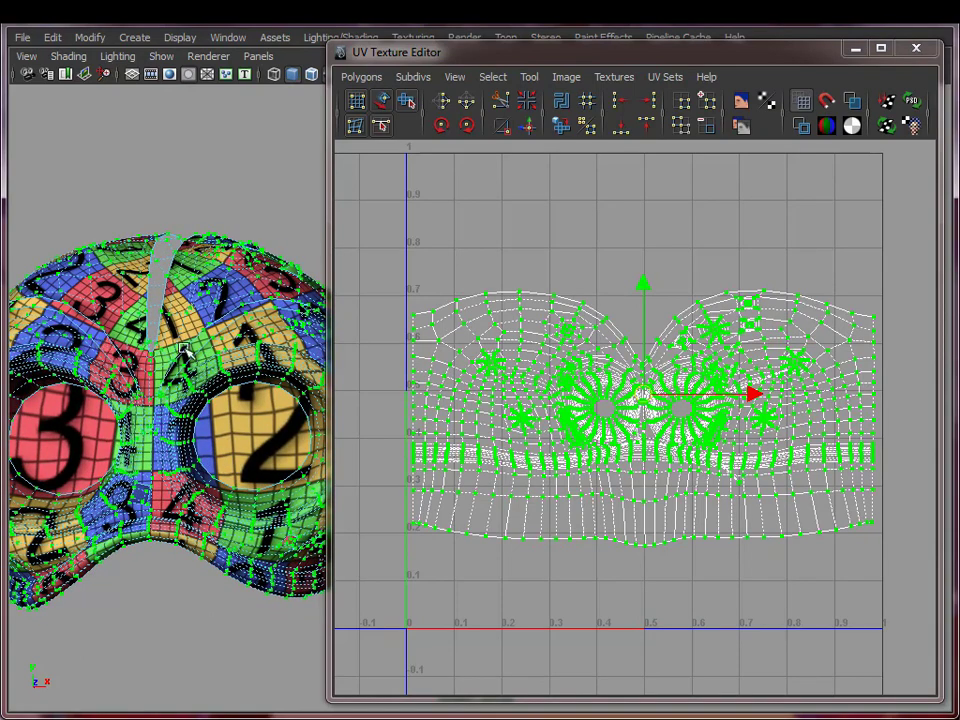
{"action": "left_click_drag", "start_coordinate": [210, 422], "coordinate": [208, 488], "text": "alt"}
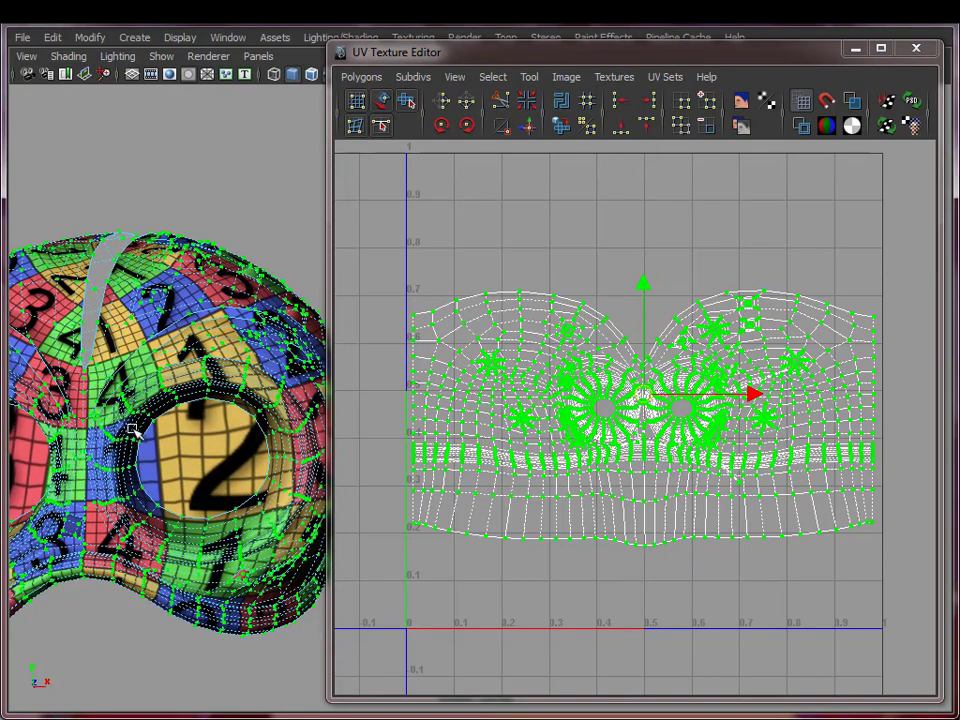
{"action": "left_click_drag", "start_coordinate": [133, 424], "coordinate": [210, 445], "text": "alt"}
{"action": "right_click_drag", "start_coordinate": [221, 469], "coordinate": [44, 466], "text": "alt"}
{"action": "left_click_drag", "start_coordinate": [150, 468], "coordinate": [39, 471], "text": "alt"}
{"action": "middle_click_drag", "start_coordinate": [208, 450], "coordinate": [217, 505], "text": "alt"}
{"action": "right_click_drag", "start_coordinate": [217, 505], "coordinate": [285, 494], "text": "alt"}
{"action": "left_click_drag", "start_coordinate": [285, 494], "coordinate": [221, 482], "text": "alt"}
{"action": "middle_click_drag", "start_coordinate": [221, 482], "coordinate": [53, 485], "text": "alt"}
{"action": "right_click_drag", "start_coordinate": [53, 485], "coordinate": [250, 488], "text": "alt"}
{"action": "left_click_drag", "start_coordinate": [250, 488], "coordinate": [171, 476], "text": "alt"}
{"action": "middle_click_drag", "start_coordinate": [171, 476], "coordinate": [130, 495], "text": "alt"}
{"action": "right_click_drag", "start_coordinate": [130, 495], "coordinate": [235, 491], "text": "alt"}
{"action": "left_click_drag", "start_coordinate": [235, 491], "coordinate": [208, 485], "text": "alt"}
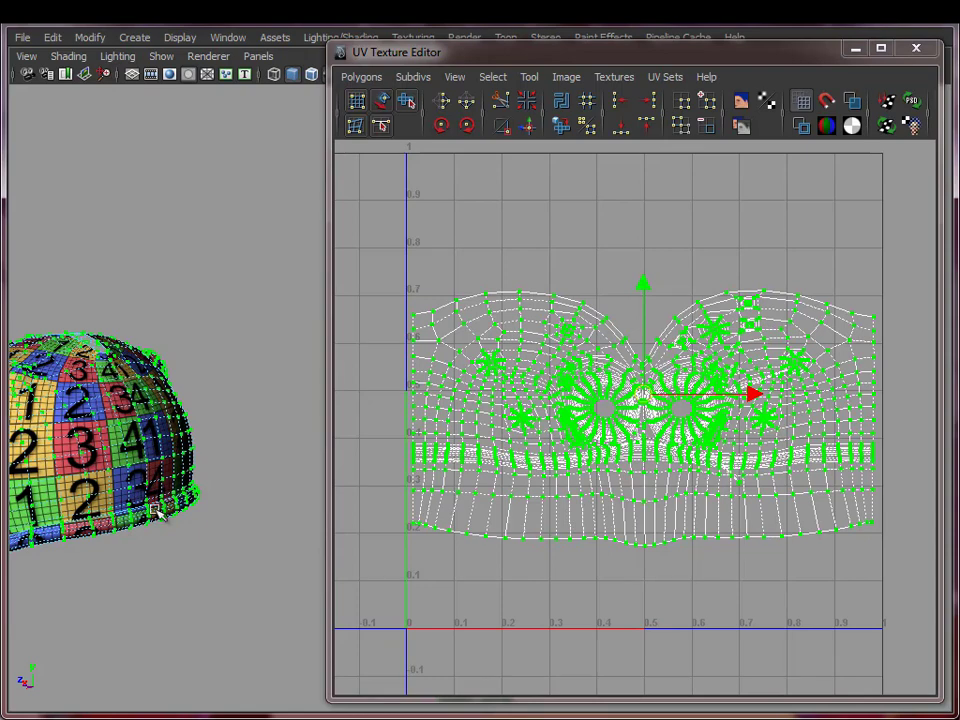
{"action": "left_click_drag", "start_coordinate": [140, 508], "coordinate": [231, 491], "text": "alt"}
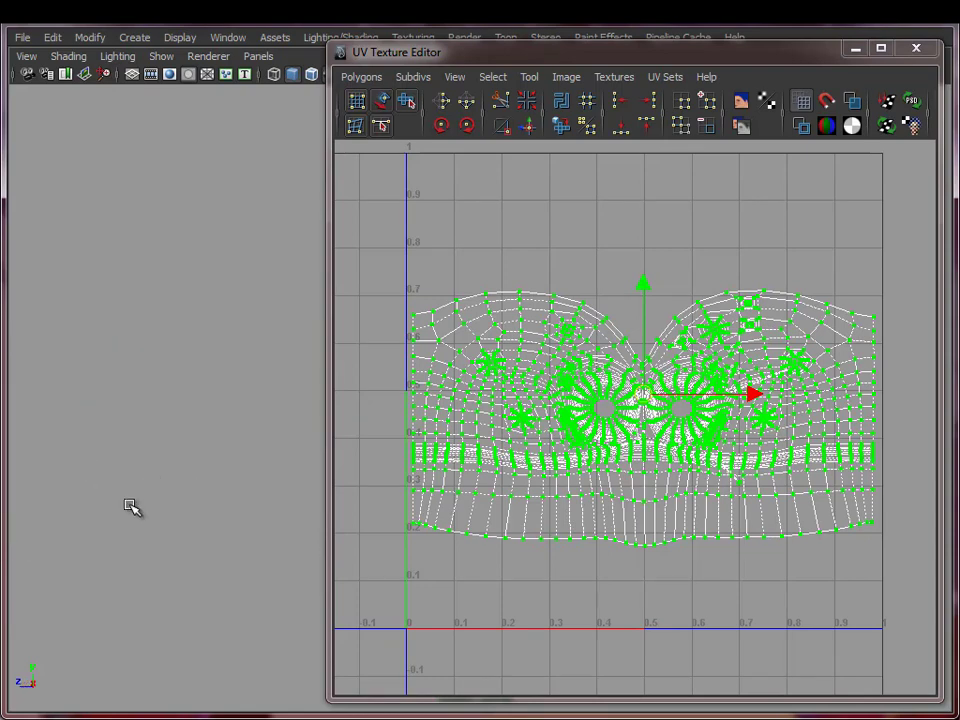
{"action": "left_click_drag", "start_coordinate": [77, 476], "coordinate": [255, 445], "text": "alt"}
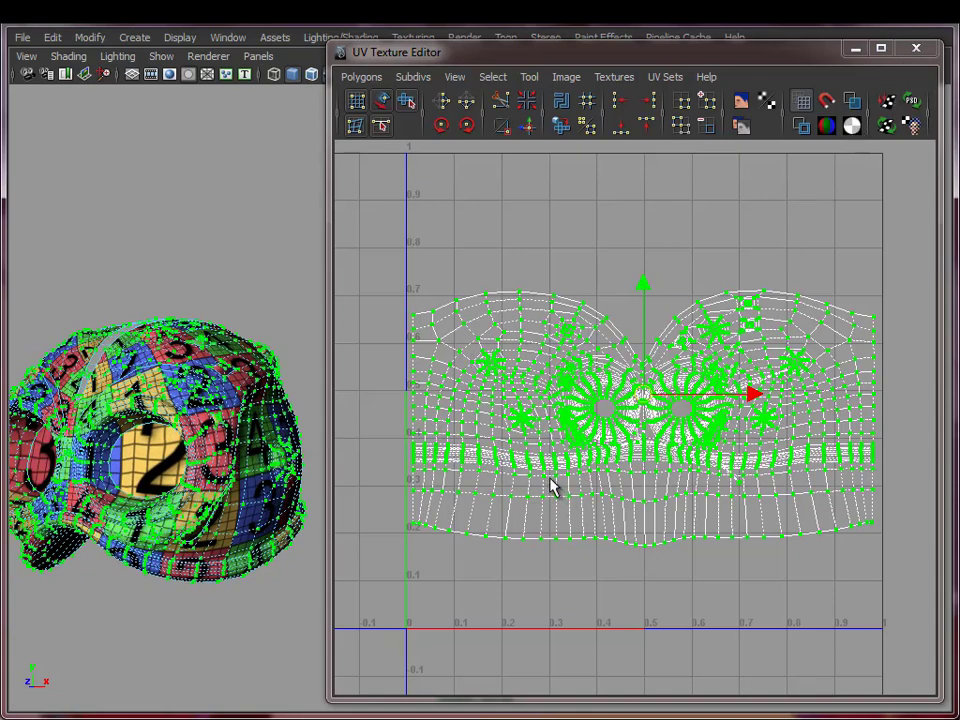
- Close the UV Texture Editor and bring the isolated head into full view
{"action": "left_click", "coordinate": [911, 51]}
{"action": "middle_click_drag", "start_coordinate": [222, 525], "coordinate": [446, 470], "text": "alt"}
{"action": "left_click_drag", "start_coordinate": [446, 470], "coordinate": [489, 484], "text": "alt"}
{"action": "right_click_drag", "start_coordinate": [489, 484], "coordinate": [501, 429], "text": "alt"}
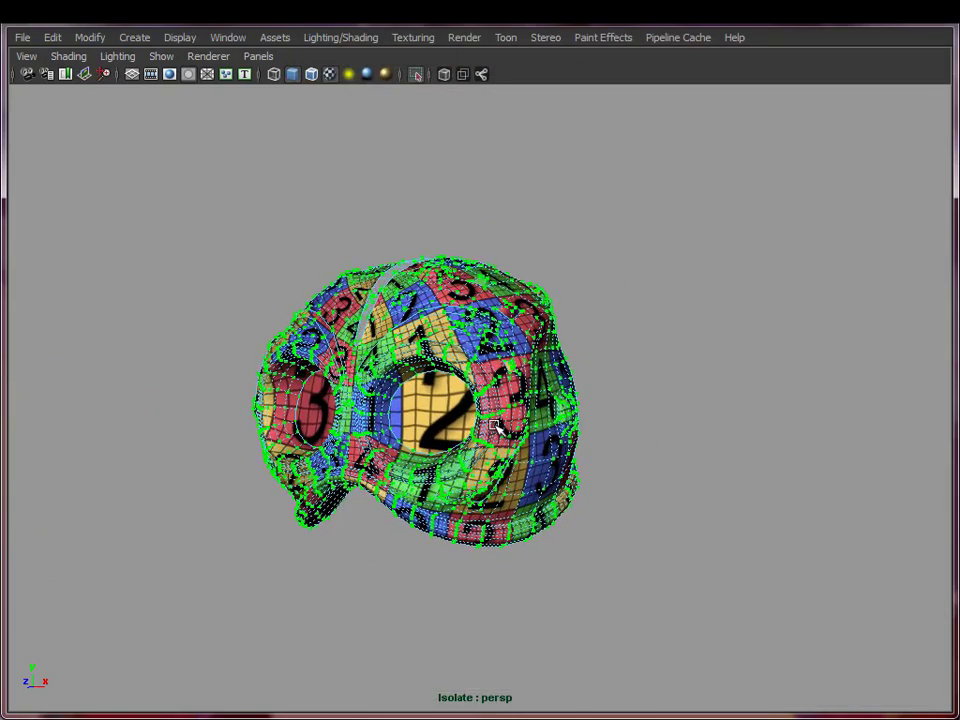
- Delete the faces capping both eye sockets, the horn openings and the side fin slots of the head mesh
{"action": "left_click", "coordinate": [653, 407]}
{"action": "left_click_drag", "start_coordinate": [454, 482], "coordinate": [468, 489], "text": "alt"}
{"action": "left_click", "coordinate": [512, 416]}
{"action": "right_click_drag", "start_coordinate": [468, 489], "coordinate": [483, 464], "text": "alt"}
{"action": "left_click", "coordinate": [476, 450]}
{"action": "left_click", "coordinate": [337, 438], "text": "shift"}
{"action": "left_click", "coordinate": [541, 354], "text": "shift"}
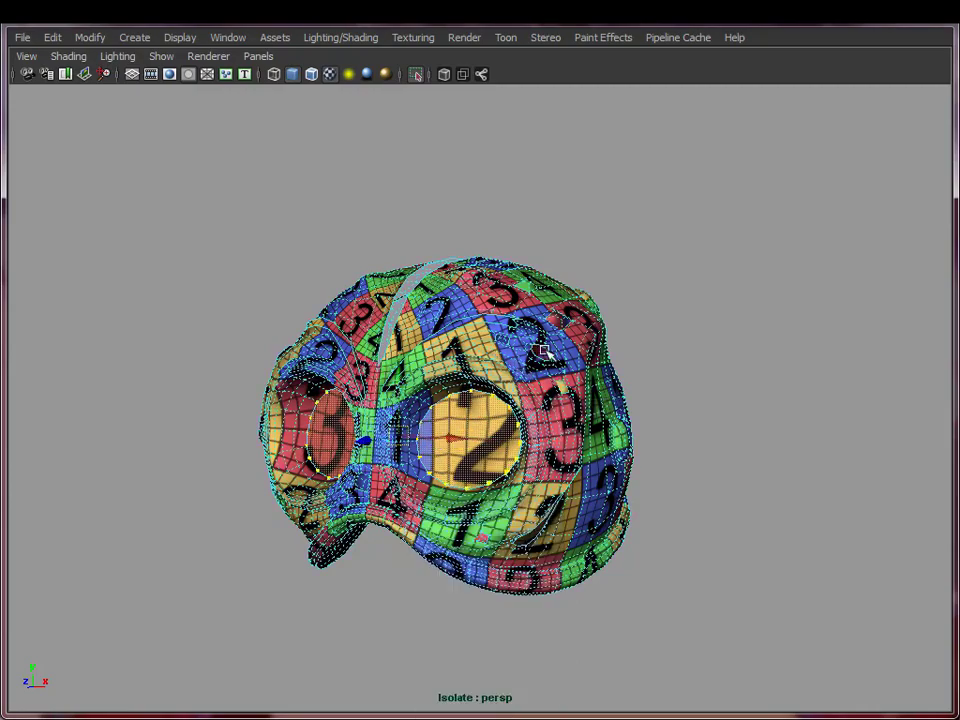
{"action": "left_click_drag", "start_coordinate": [488, 508], "coordinate": [392, 494], "text": "alt"}
{"action": "middle_click_drag", "start_coordinate": [392, 494], "coordinate": [597, 508], "text": "alt"}
{"action": "right_click_drag", "start_coordinate": [597, 508], "coordinate": [758, 522], "text": "alt"}
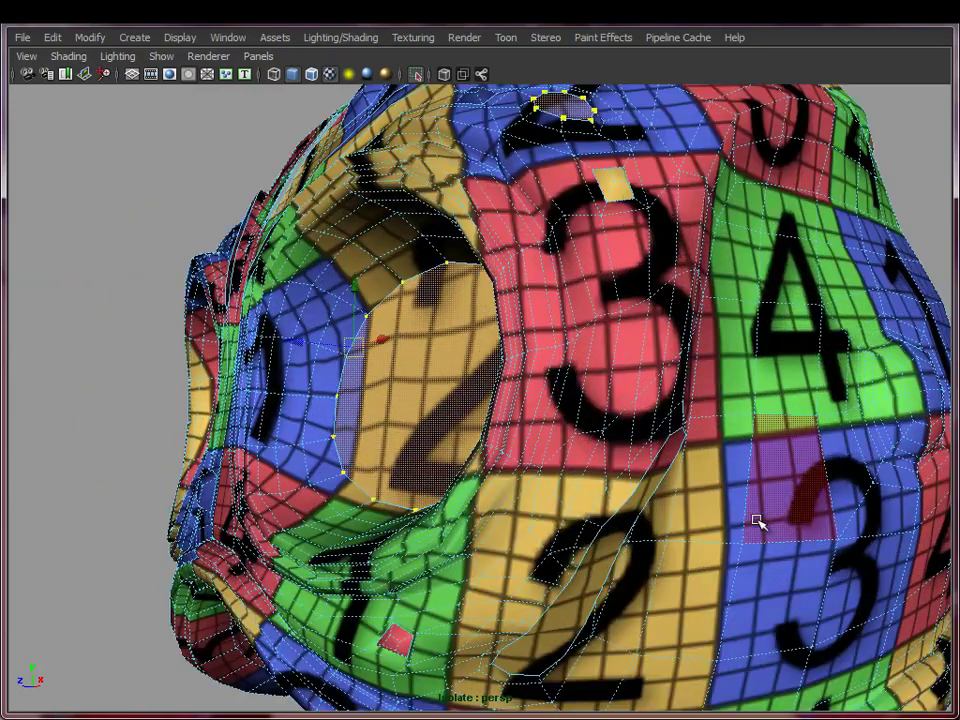
{"action": "left_click", "coordinate": [604, 554], "text": "shift"}
{"action": "right_click_drag", "start_coordinate": [675, 553], "coordinate": [497, 542], "text": "alt"}
{"action": "left_click_drag", "start_coordinate": [497, 542], "coordinate": [669, 554], "text": "alt"}
{"action": "middle_click_drag", "start_coordinate": [669, 554], "coordinate": [433, 503], "text": "alt"}
{"action": "right_click_drag", "start_coordinate": [433, 503], "coordinate": [673, 508], "text": "alt"}
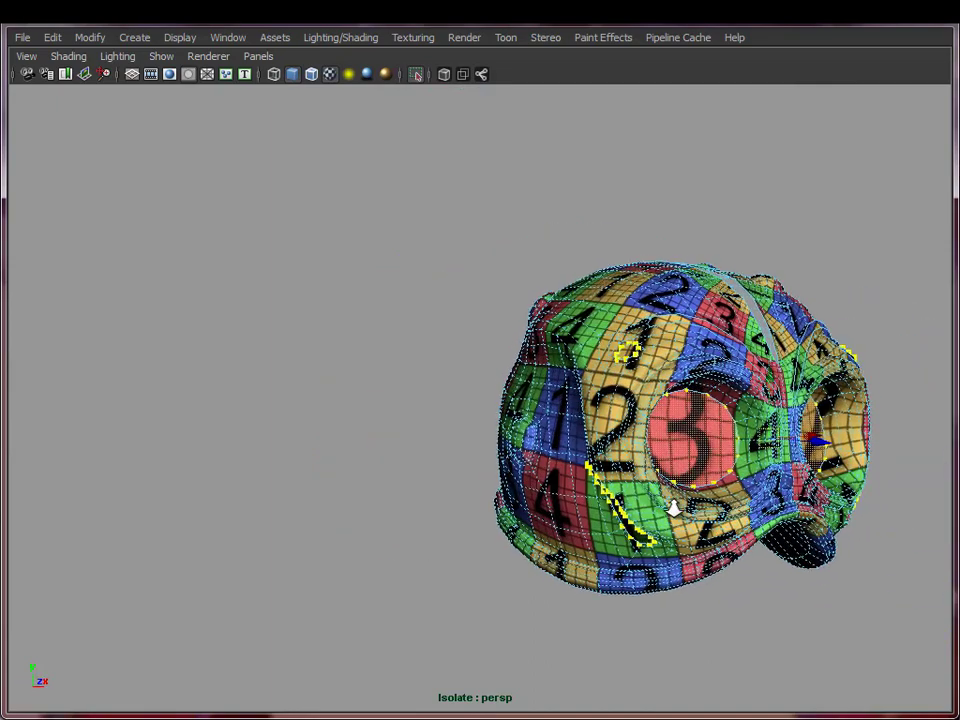
{"action": "middle_click_drag", "start_coordinate": [673, 508], "coordinate": [683, 513], "text": "alt"}
{"action": "left_click", "coordinate": [648, 543], "text": "shift"}
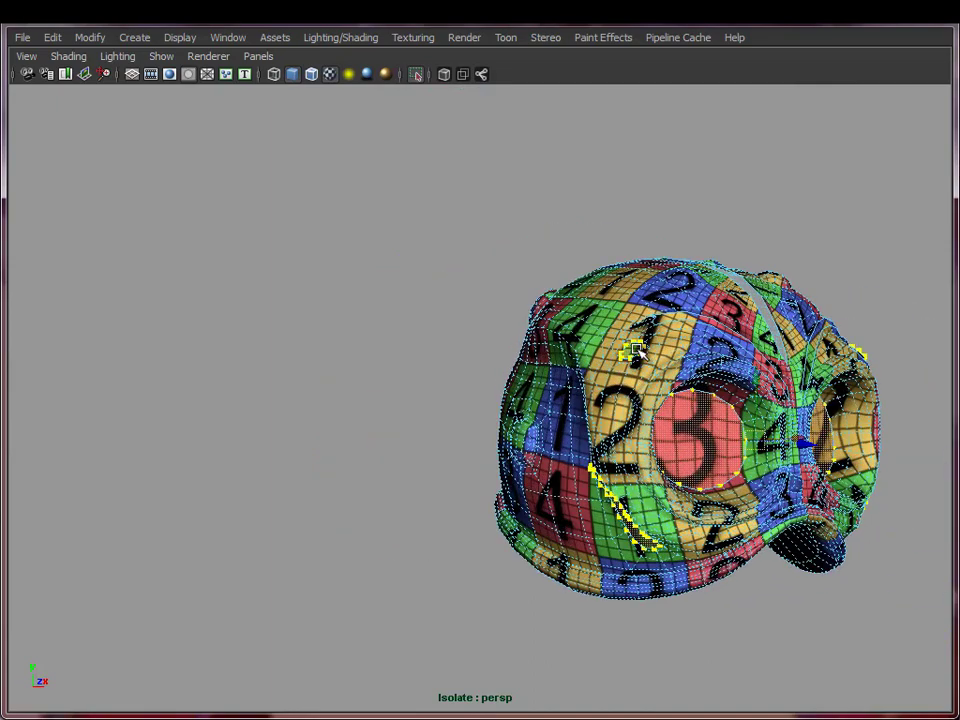
{"action": "key", "text": "Delete"}
- Return the head mesh to object mode and turn off isolation to show the rest of the character
{"action": "right_click_drag", "start_coordinate": [628, 325], "coordinate": [710, 298]}
{"action": "left_click", "coordinate": [786, 231]}
{"action": "left_click_drag", "start_coordinate": [781, 398], "coordinate": [608, 450], "text": "alt"}
{"action": "right_click_drag", "start_coordinate": [608, 450], "coordinate": [534, 437], "text": "alt"}
{"action": "left_click", "coordinate": [604, 322]}
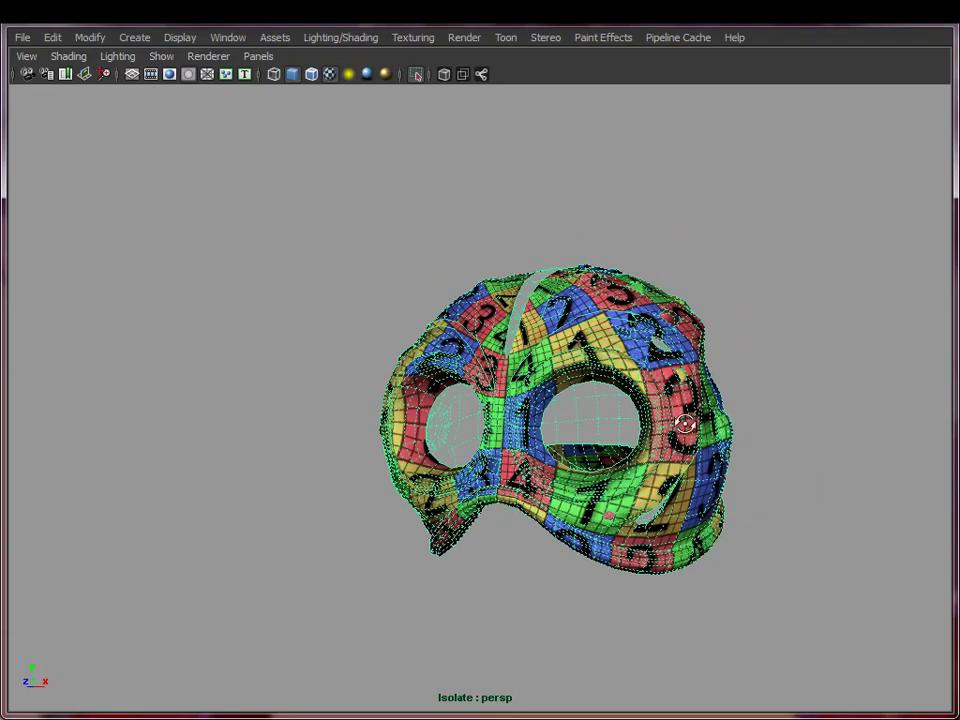
{"action": "left_click_drag", "start_coordinate": [684, 424], "coordinate": [619, 452], "text": "alt"}
{"action": "left_click", "coordinate": [743, 516]}
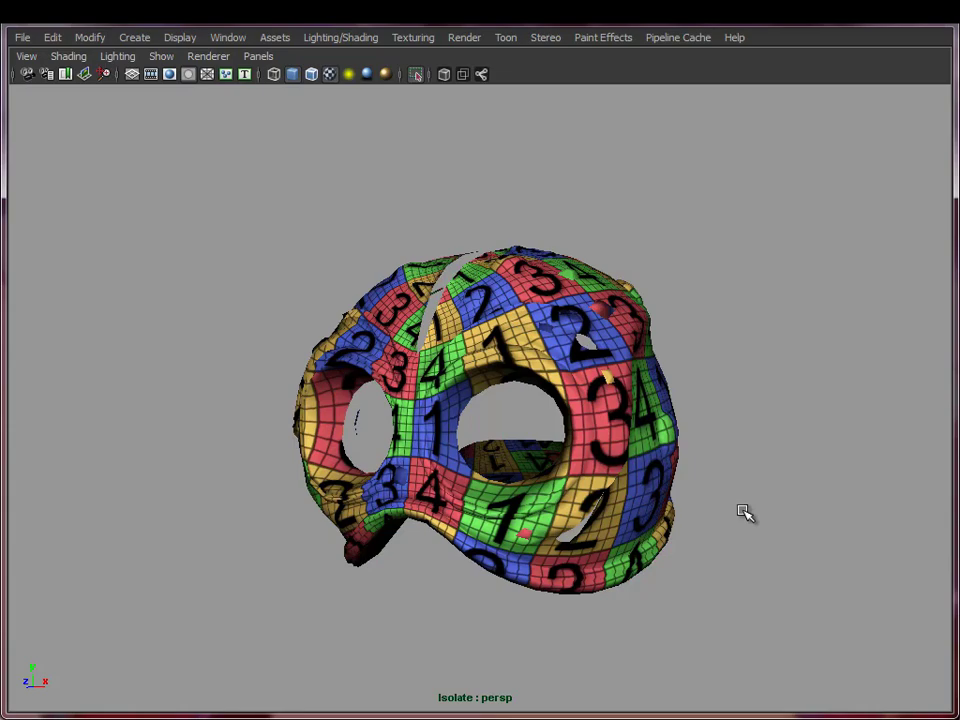
{"action": "left_click", "coordinate": [649, 497]}
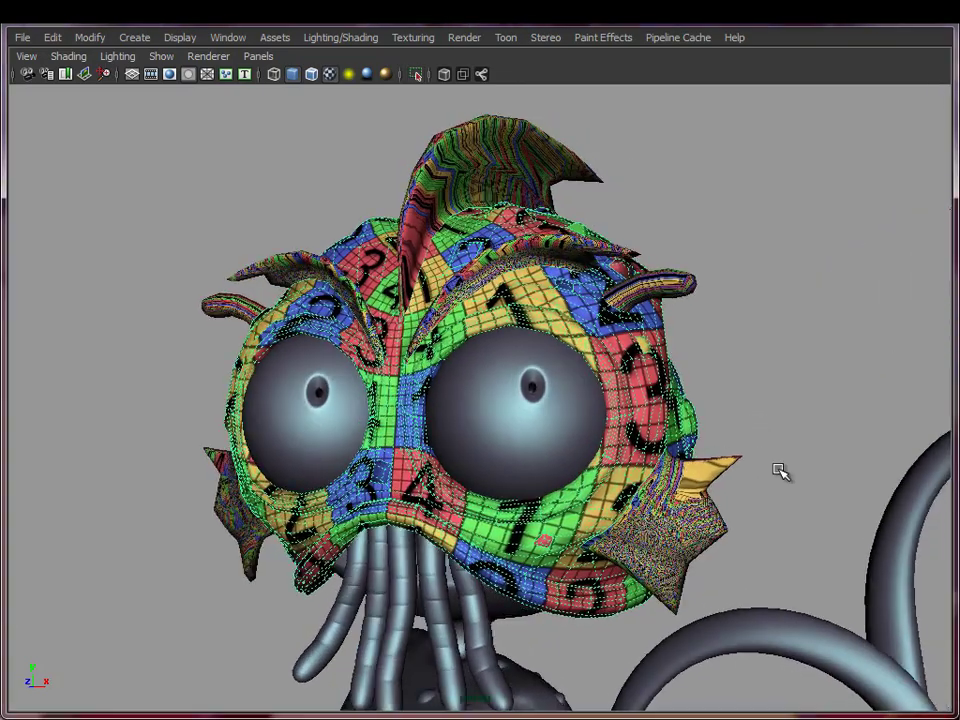
- Select the crest, eyebrows, horn, side fins and head in turn to inspect them as separate pieces
{"action": "left_click", "coordinate": [482, 148]}
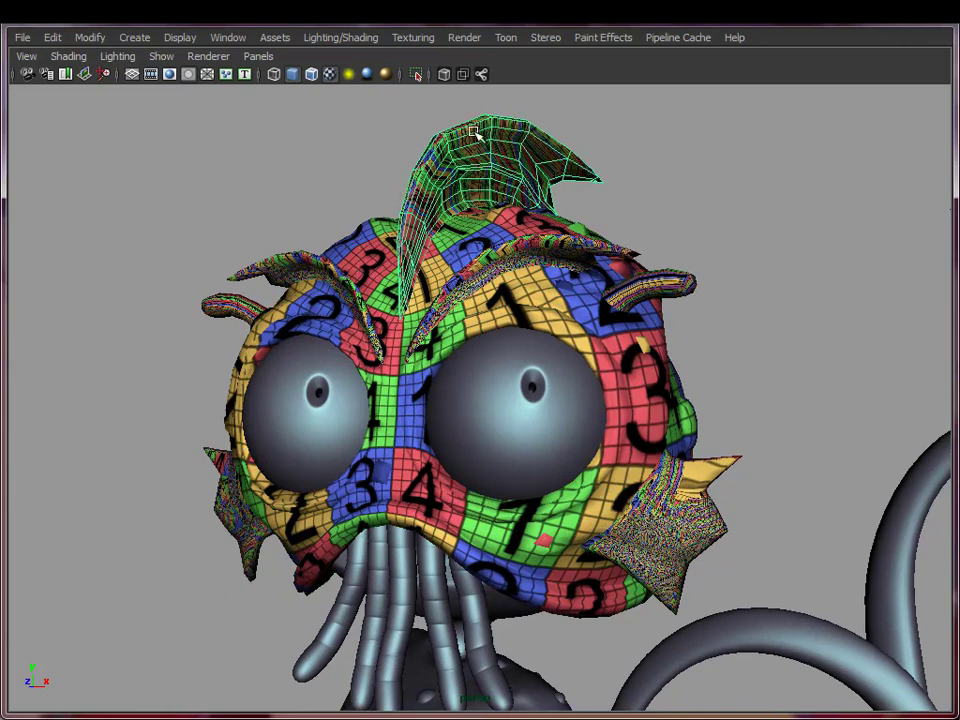
{"action": "left_click", "coordinate": [311, 260]}
{"action": "left_click", "coordinate": [238, 308]}
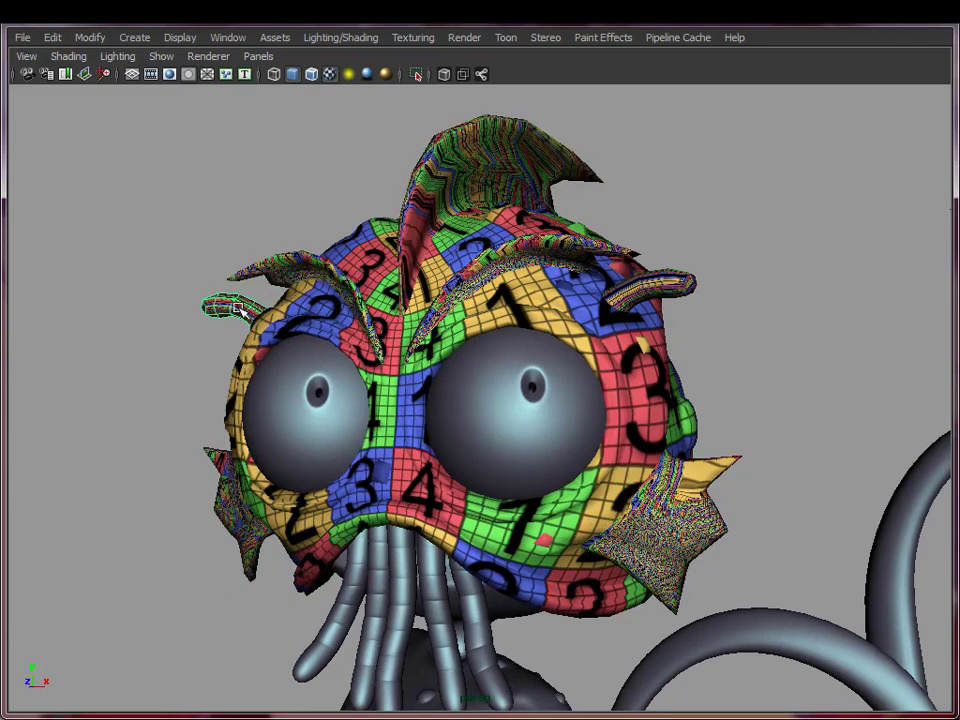
{"action": "left_click", "coordinate": [240, 525]}
{"action": "left_click", "coordinate": [682, 572]}
{"action": "left_click", "coordinate": [578, 262]}
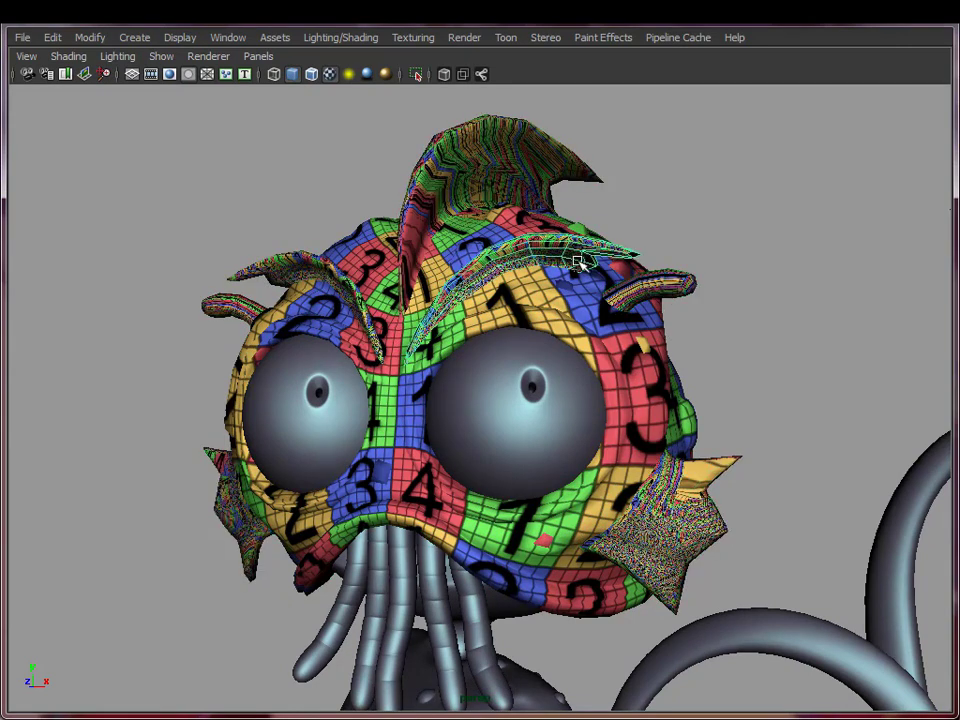
{"action": "left_click", "coordinate": [618, 381]}
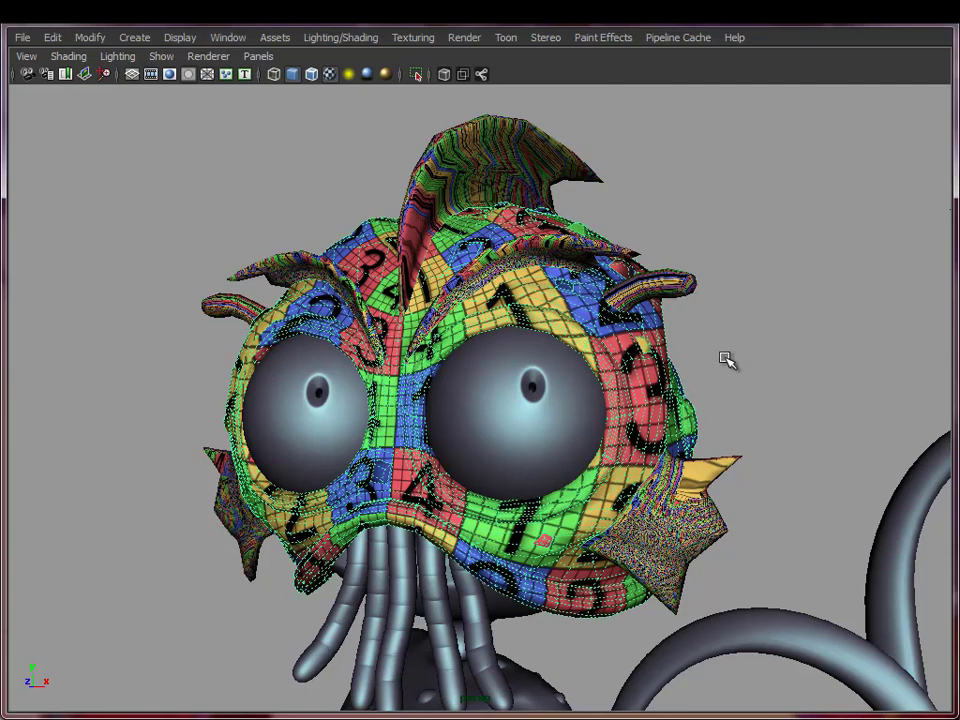
- Clear the selection, frame the whole scene and examine the character's body, arms and tentacles
{"action": "left_click", "coordinate": [727, 360]}
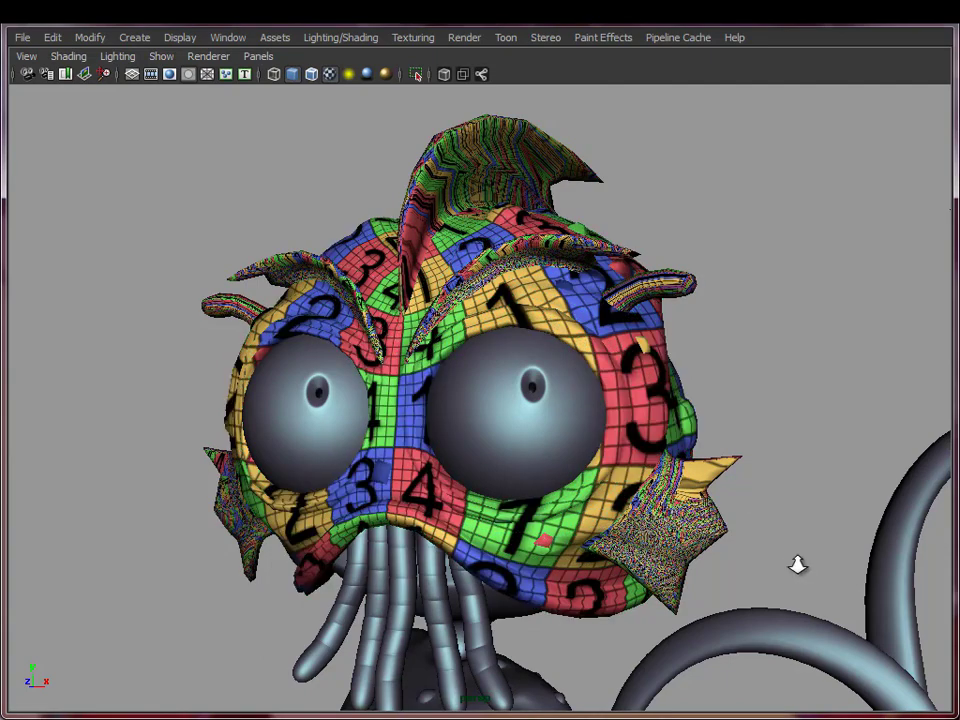
{"action": "key", "text": "a"}
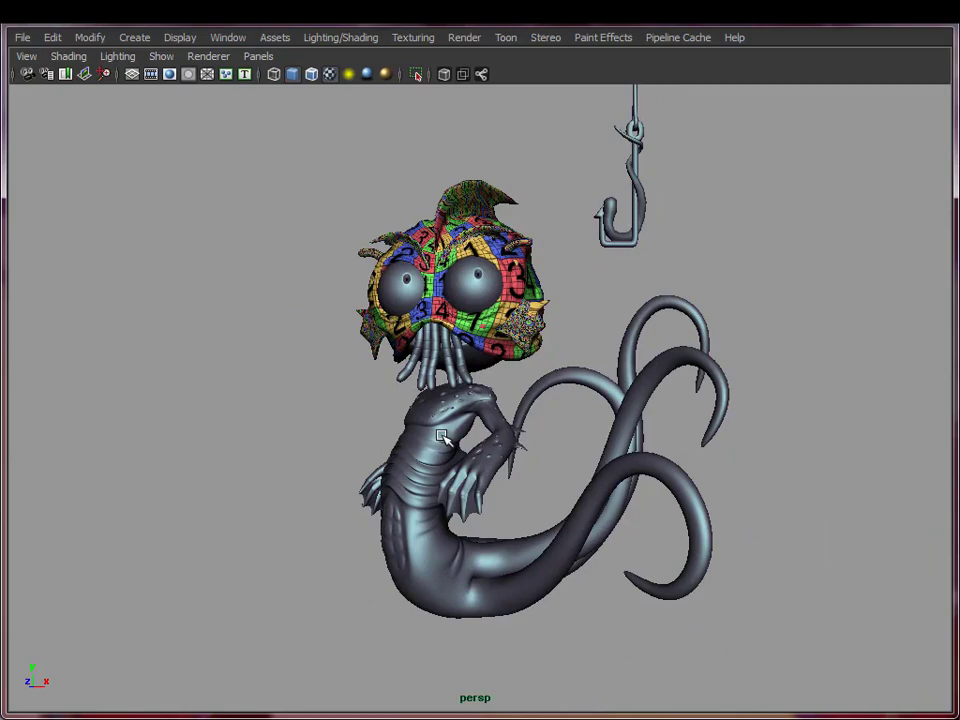
{"action": "left_click_drag", "start_coordinate": [432, 410], "coordinate": [506, 500], "text": "alt"}
{"action": "scroll", "coordinate": [533, 406], "scroll_direction": "up", "scroll_amount": 2}
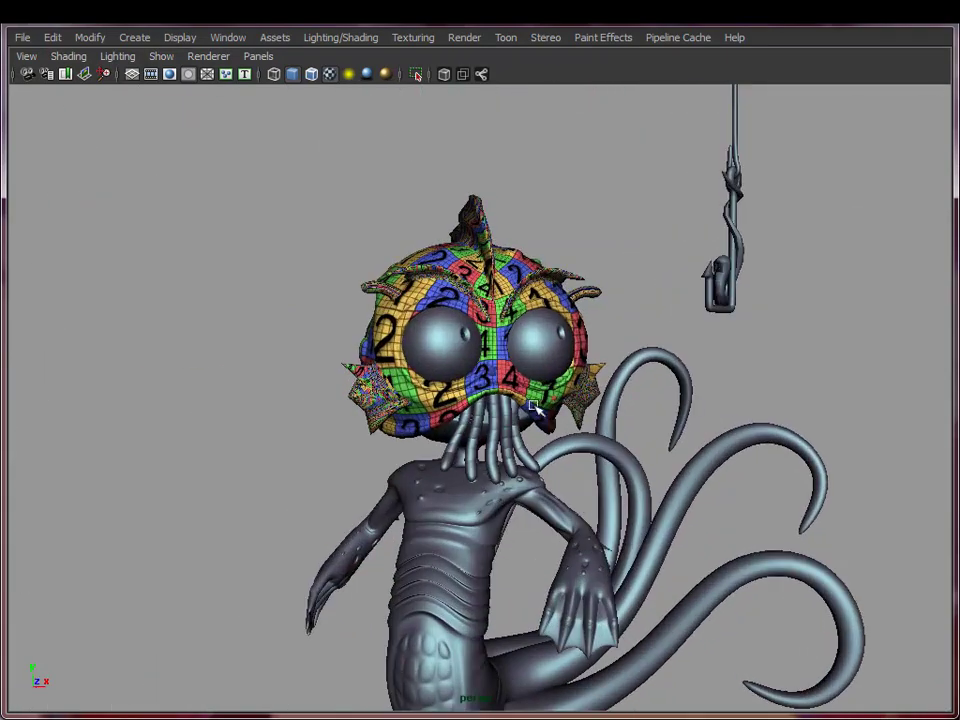
{"action": "left_click_drag", "start_coordinate": [467, 374], "coordinate": [513, 494], "text": "alt"}
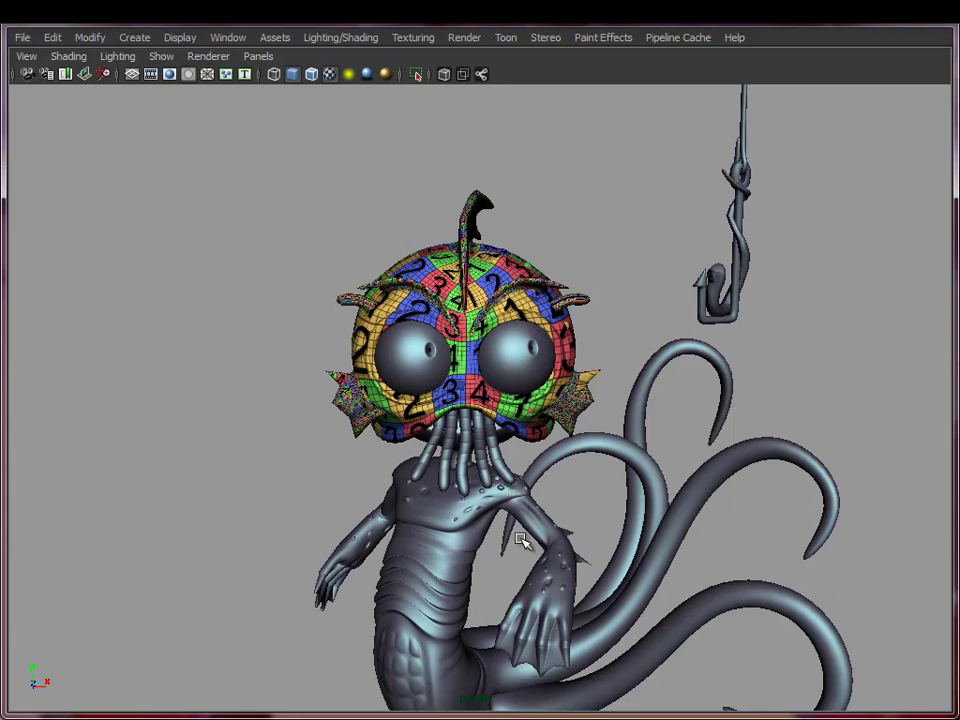
{"action": "middle_click_drag", "start_coordinate": [508, 543], "coordinate": [411, 435], "text": "alt"}
{"action": "right_click_drag", "start_coordinate": [411, 435], "coordinate": [548, 436], "text": "alt"}
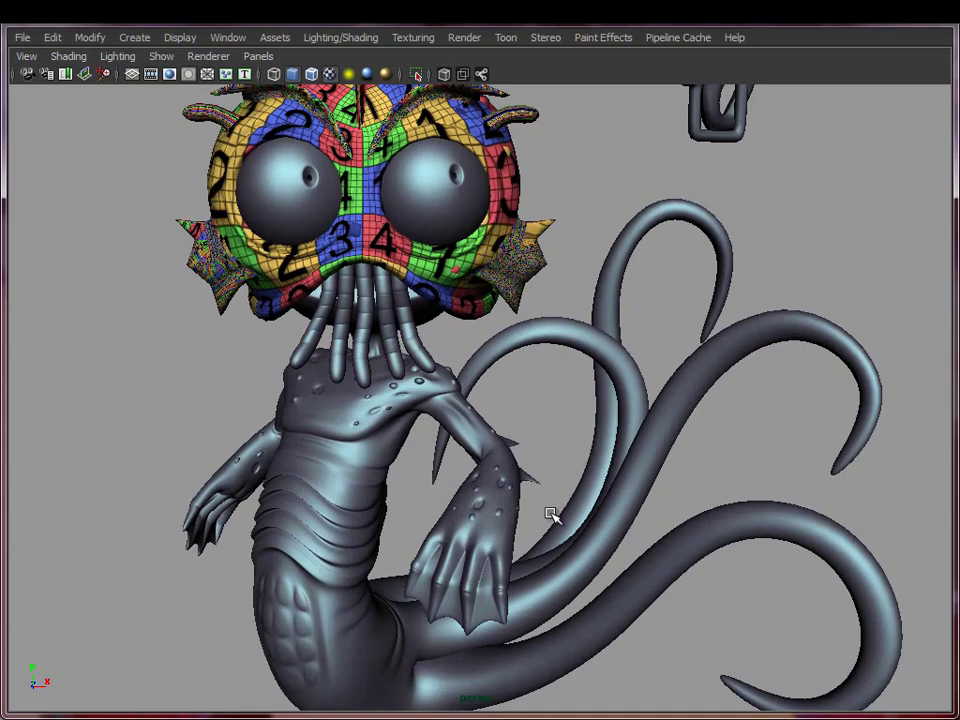
{"action": "left_click", "coordinate": [497, 490]}
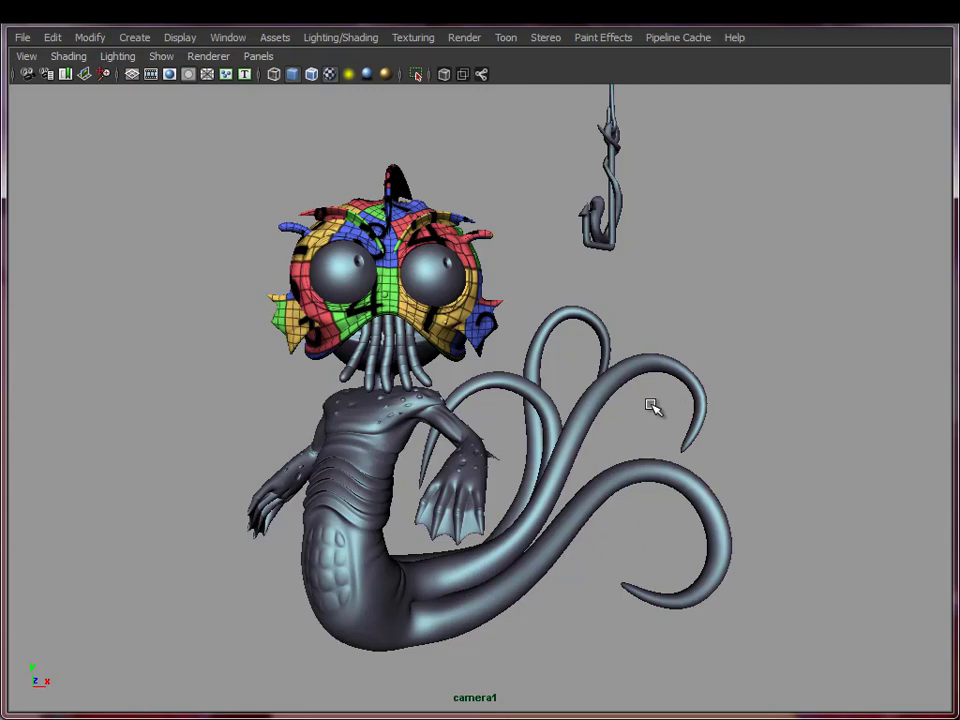
- Switch the viewport to the persp camera, then select and frame the body mesh
{"action": "left_click", "coordinate": [258, 56]}
{"action": "mouse_move", "coordinate": [278, 83]}
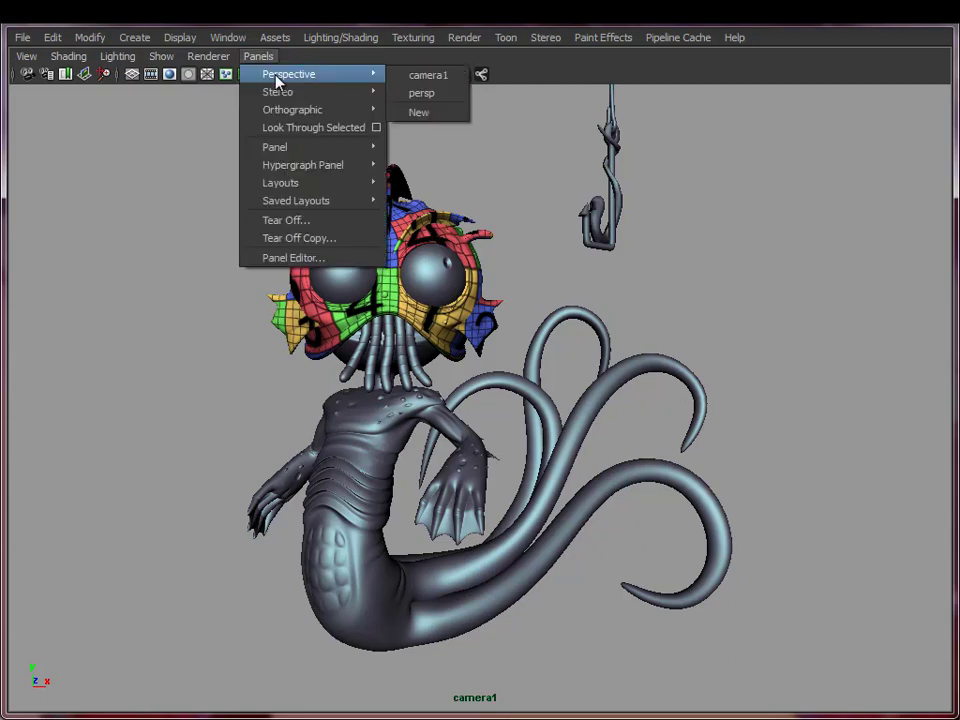
{"action": "left_click", "coordinate": [421, 93]}
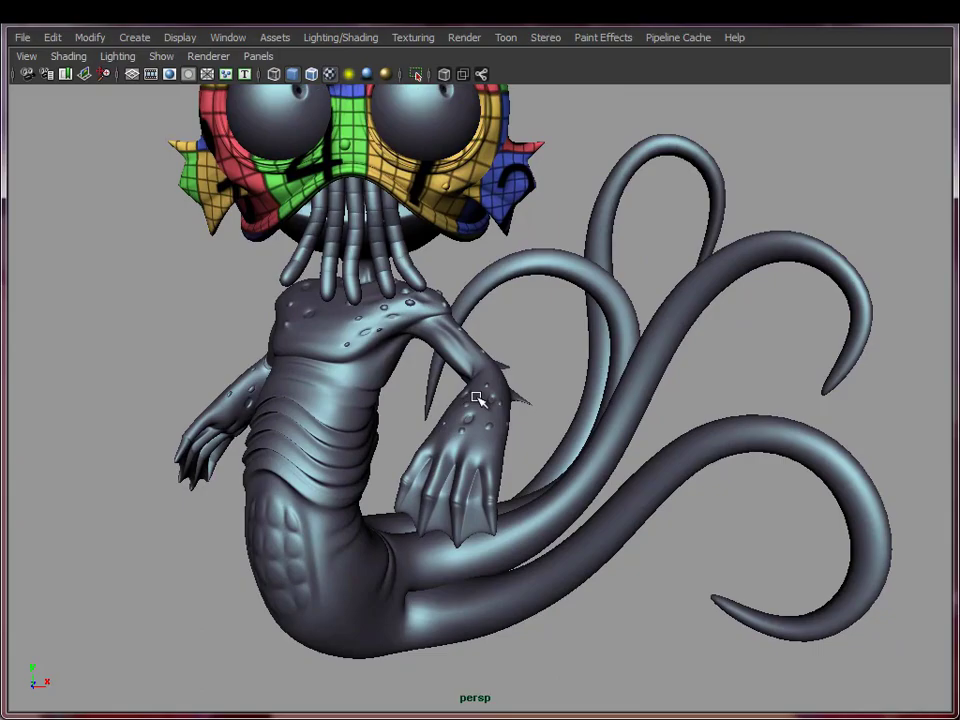
{"action": "left_click", "coordinate": [356, 296]}
{"action": "key", "text": "f"}
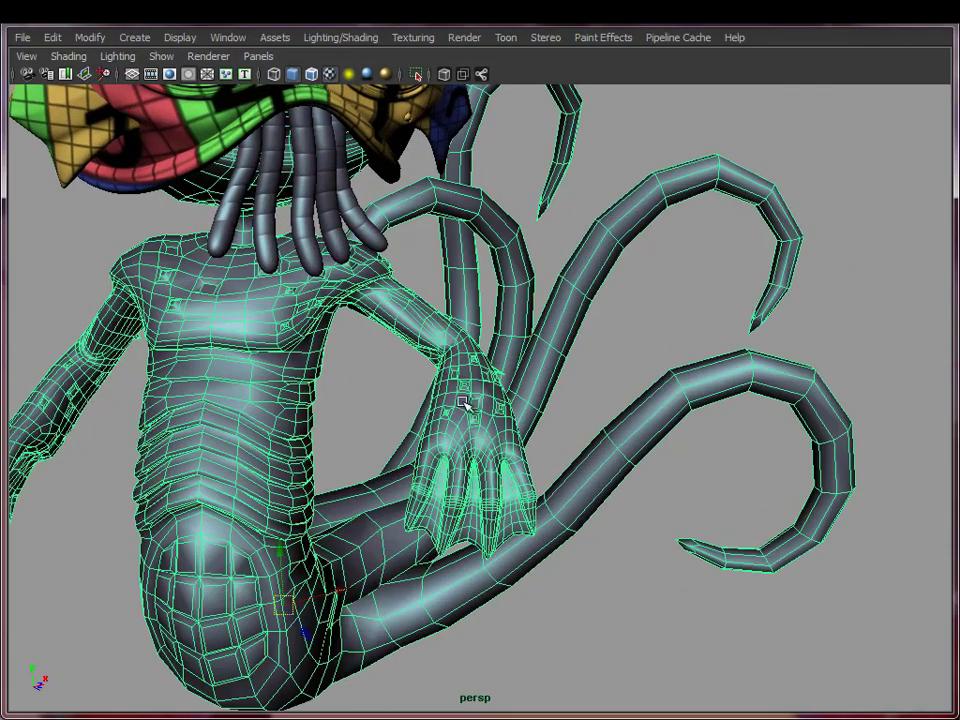
- Select the faces of the character's left forearm and hand, removing the stray tentacle faces from the selection
{"action": "right_click_drag", "start_coordinate": [465, 402], "coordinate": [393, 369]}
{"action": "left_click_drag", "start_coordinate": [393, 369], "coordinate": [468, 356], "text": "alt"}
{"action": "left_click_drag", "start_coordinate": [749, 559], "coordinate": [461, 300]}
{"action": "left_click_drag", "start_coordinate": [714, 414], "coordinate": [544, 437], "text": "alt"}
{"action": "right_click_drag", "start_coordinate": [544, 437], "coordinate": [403, 403], "text": "alt"}
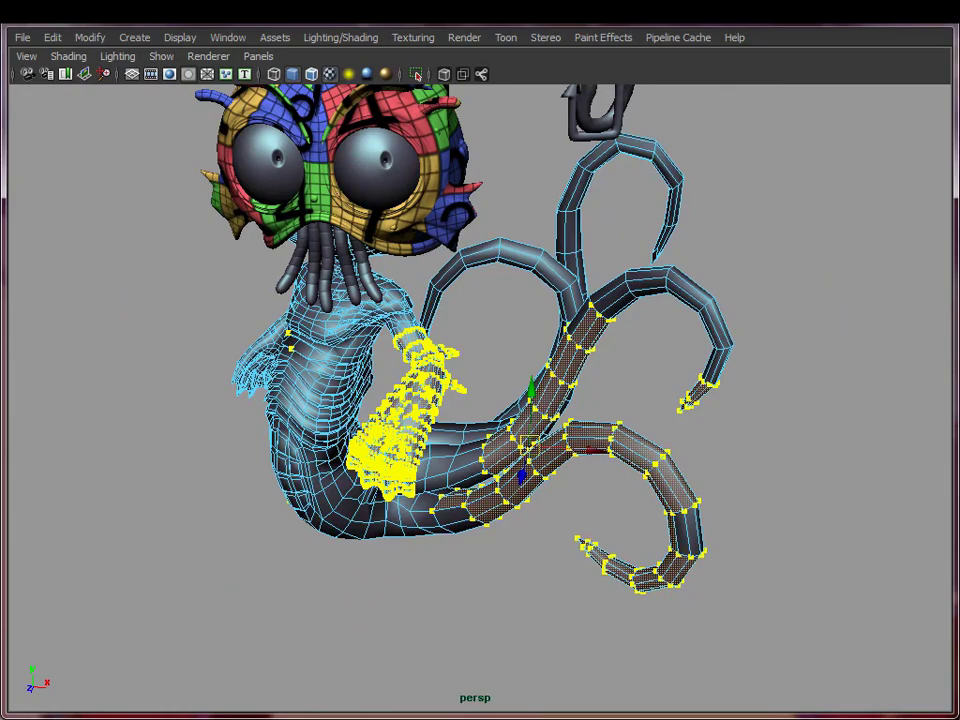
{"action": "left_click_drag", "start_coordinate": [181, 420], "coordinate": [200, 376], "text": "alt"}
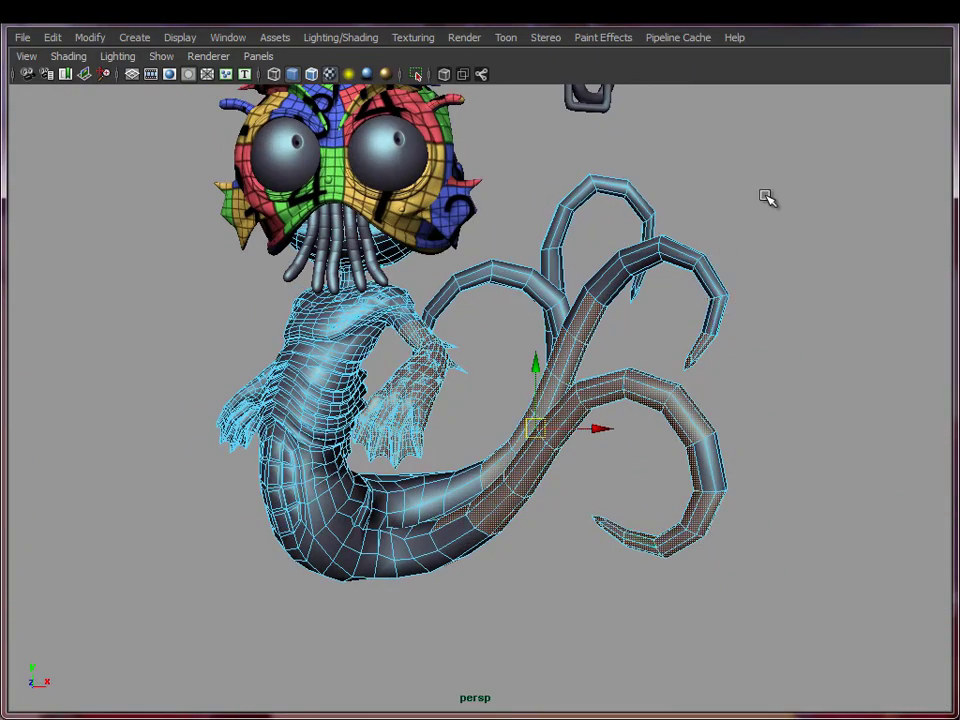
{"action": "left_click_drag", "start_coordinate": [765, 201], "coordinate": [490, 606], "text": "ctrl"}
{"action": "left_click_drag", "start_coordinate": [581, 619], "coordinate": [425, 480], "text": "ctrl"}
{"action": "left_click_drag", "start_coordinate": [290, 485], "coordinate": [369, 509], "text": "alt"}
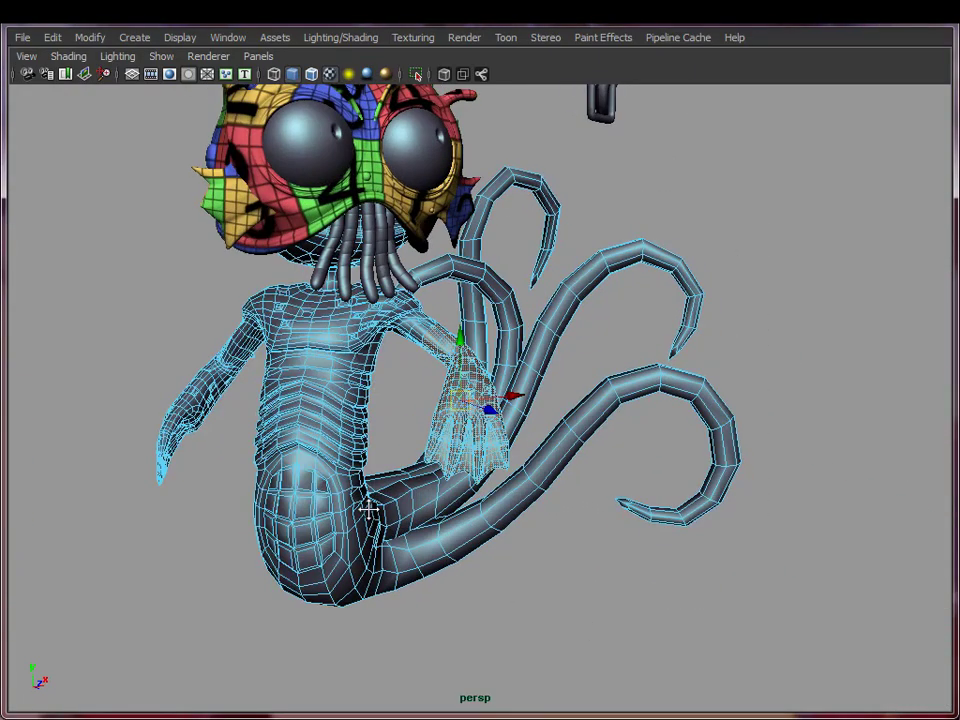
- Extend the face selection from the left forearm up the front of the upper arm and under the armpit
{"action": "middle_click_drag", "start_coordinate": [369, 509], "coordinate": [430, 535], "text": "alt"}
{"action": "right_click_drag", "start_coordinate": [430, 535], "coordinate": [722, 550], "text": "alt"}
{"action": "left_click_drag", "start_coordinate": [510, 332], "coordinate": [414, 366], "text": "alt"}
{"action": "right_click_drag", "start_coordinate": [414, 366], "coordinate": [689, 389], "text": "alt"}
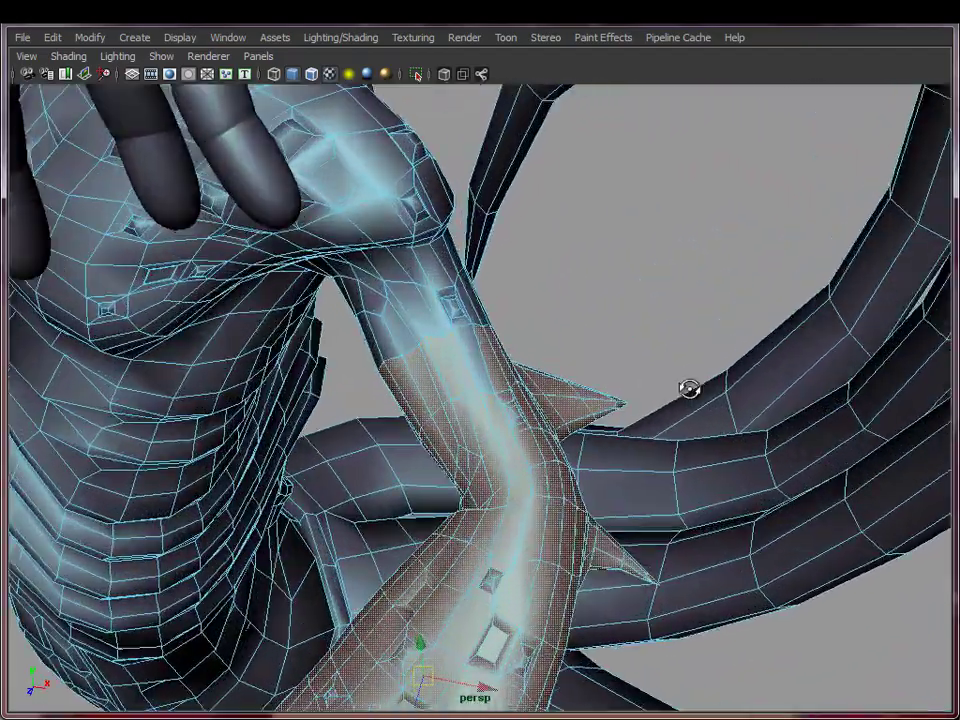
{"action": "left_click_drag", "start_coordinate": [689, 389], "coordinate": [602, 369], "text": "alt"}
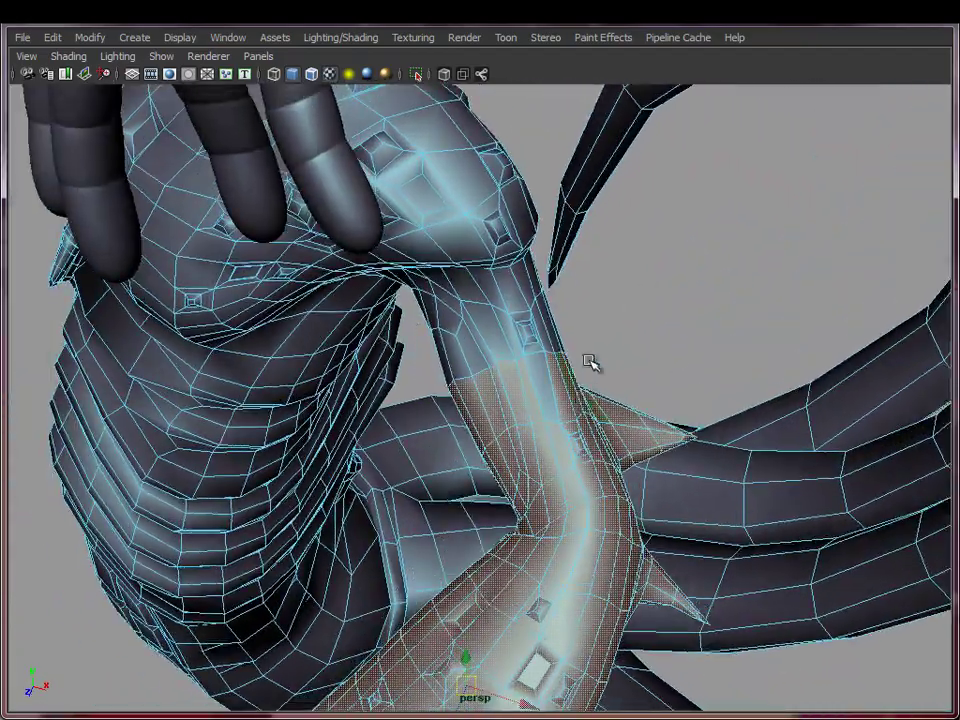
{"action": "left_click_drag", "start_coordinate": [602, 304], "coordinate": [598, 358], "text": "ctrl+shift"}
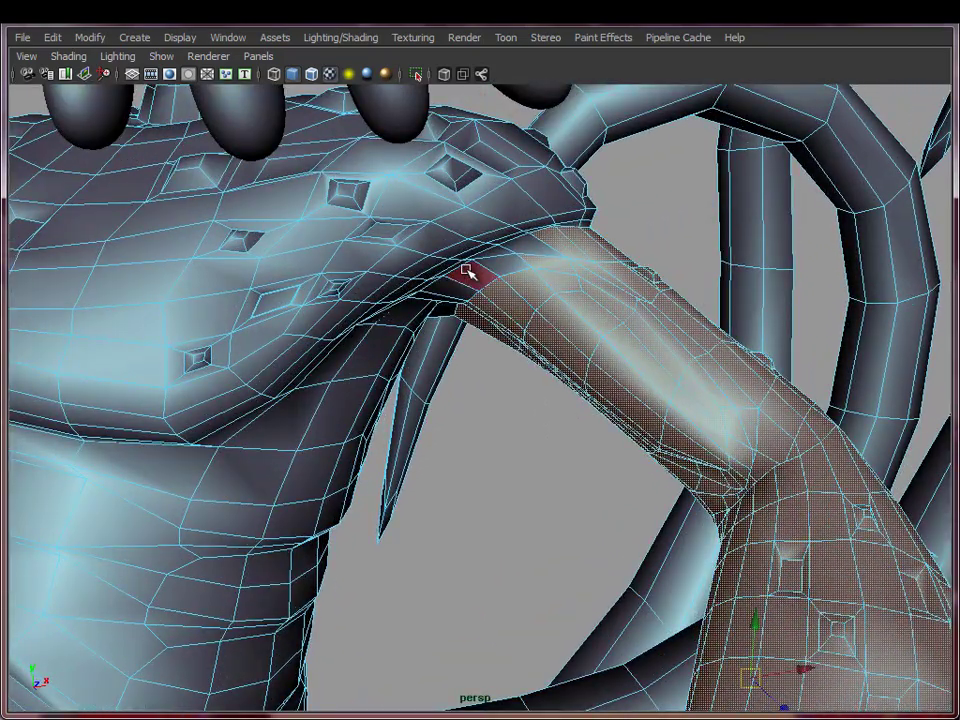
{"action": "left_click_drag", "start_coordinate": [546, 242], "coordinate": [568, 270], "text": "alt"}
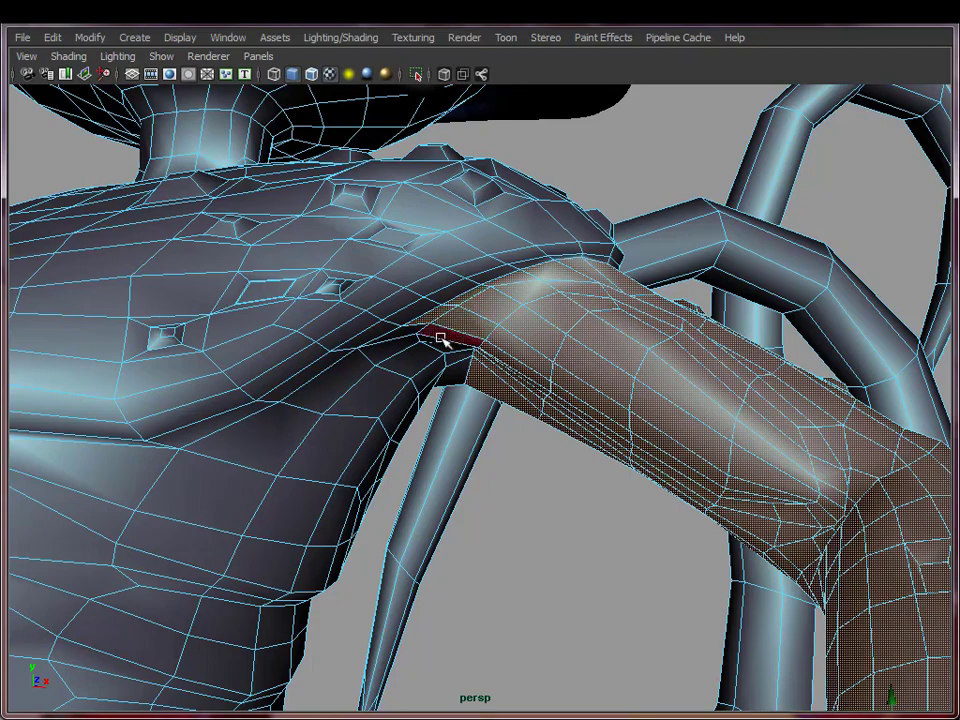
{"action": "left_click_drag", "start_coordinate": [403, 354], "coordinate": [375, 356], "text": "alt"}
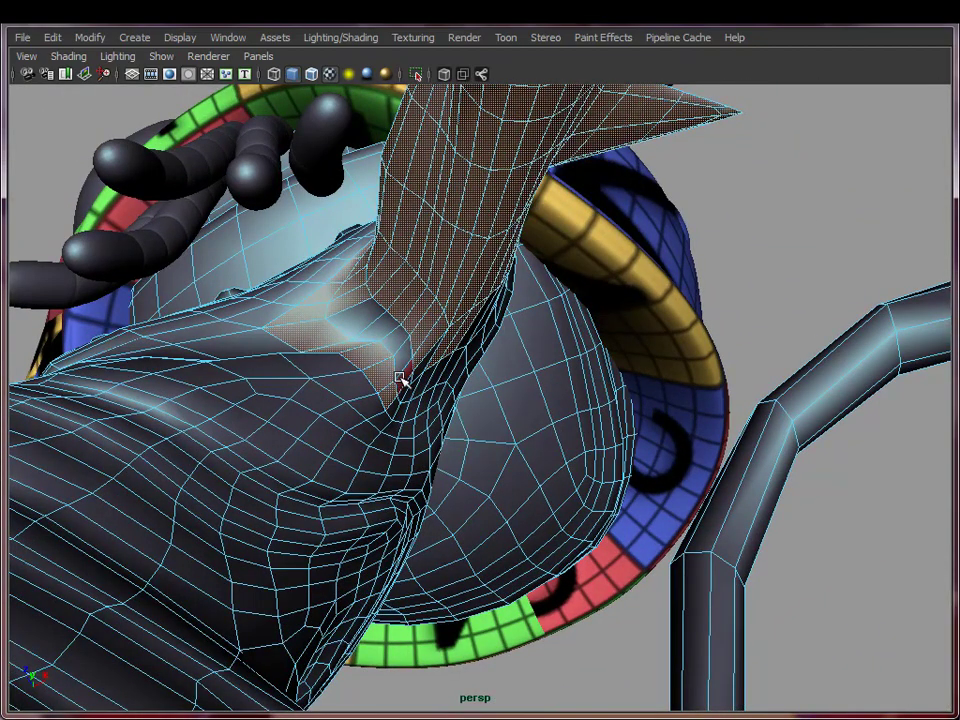
{"action": "left_click_drag", "start_coordinate": [358, 321], "coordinate": [510, 439], "text": "alt"}
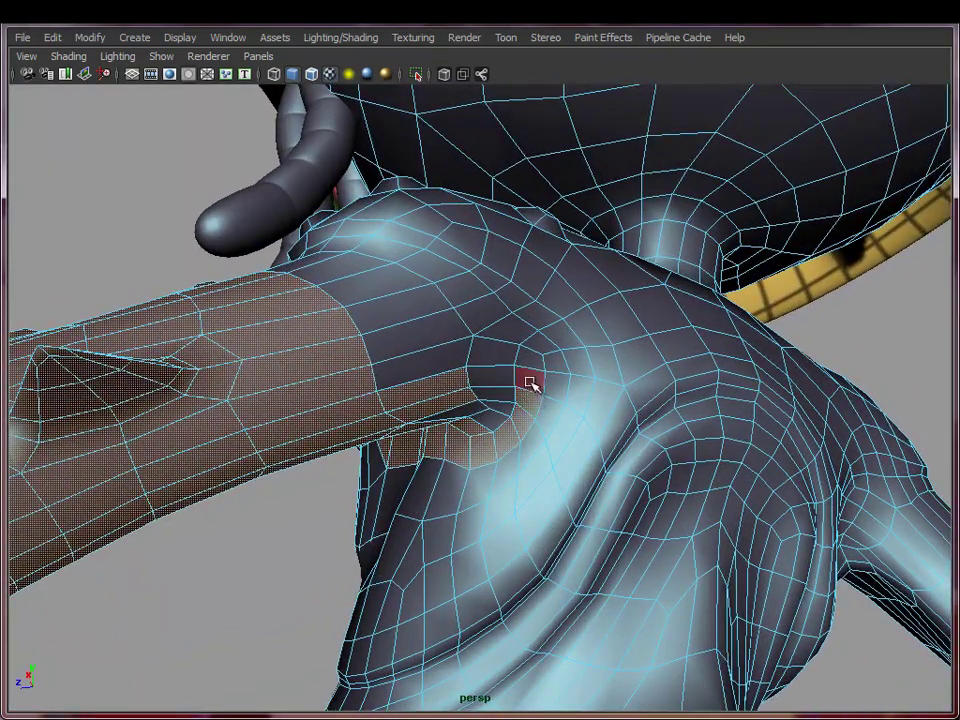
{"action": "left_click_drag", "start_coordinate": [366, 315], "coordinate": [332, 274], "text": "alt"}
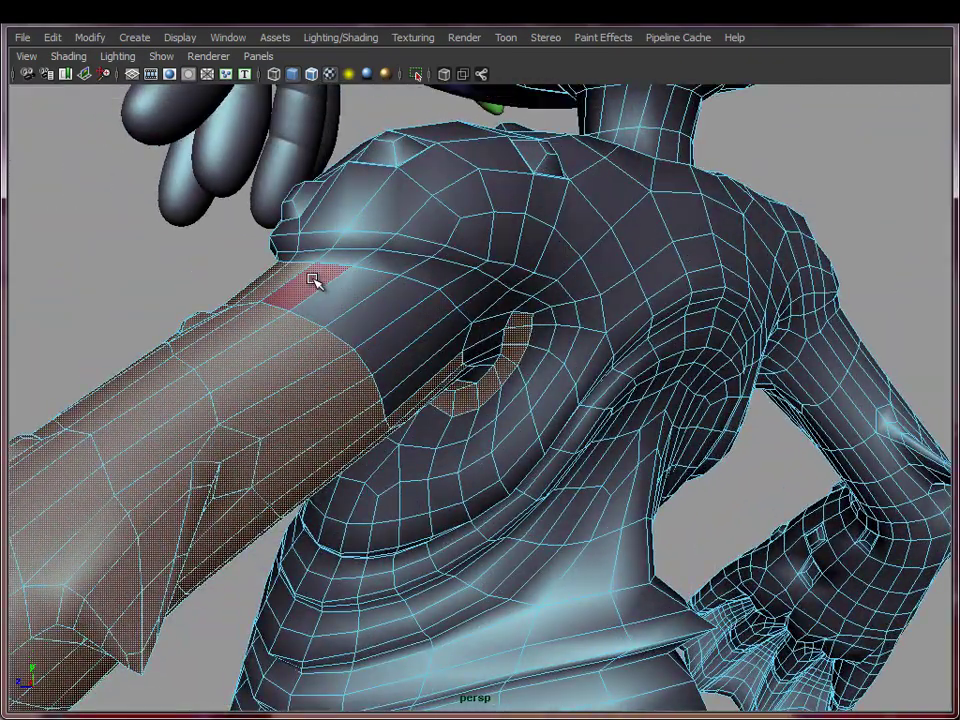
- Add the ring of faces at the back of the upper arm and the remaining rear armpit faces to the selection
{"action": "left_click", "coordinate": [314, 281], "text": "shift"}
{"action": "left_click", "coordinate": [352, 289], "text": "shift"}
{"action": "left_click", "coordinate": [388, 299], "text": "shift"}
{"action": "left_click", "coordinate": [418, 327], "text": "shift"}
{"action": "left_click", "coordinate": [437, 348], "text": "shift"}
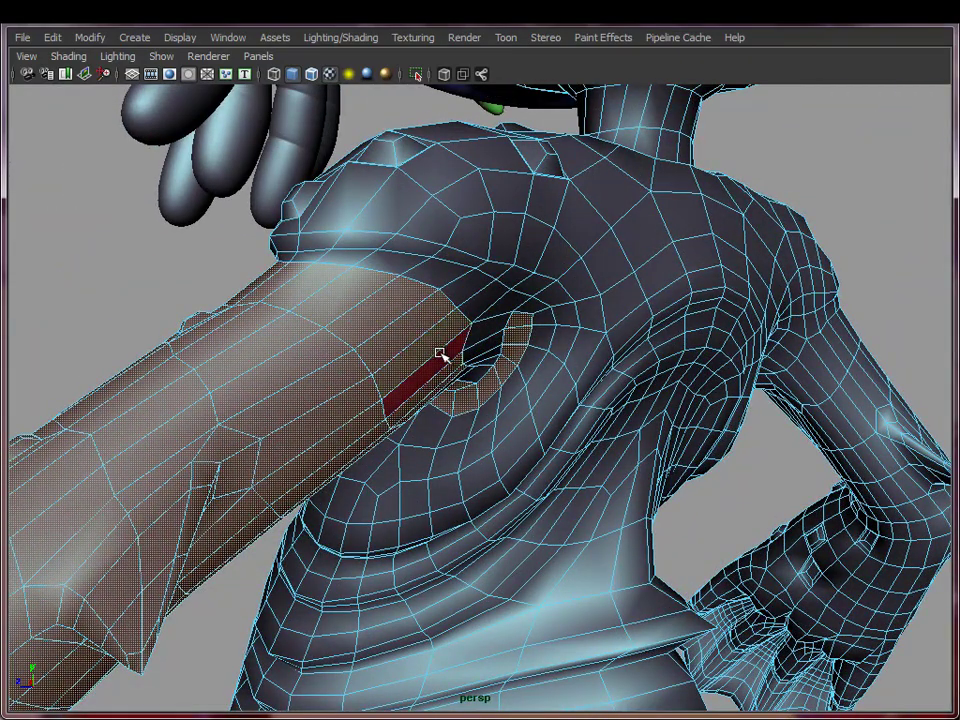
{"action": "left_click_drag", "start_coordinate": [506, 446], "coordinate": [452, 349], "text": "alt"}
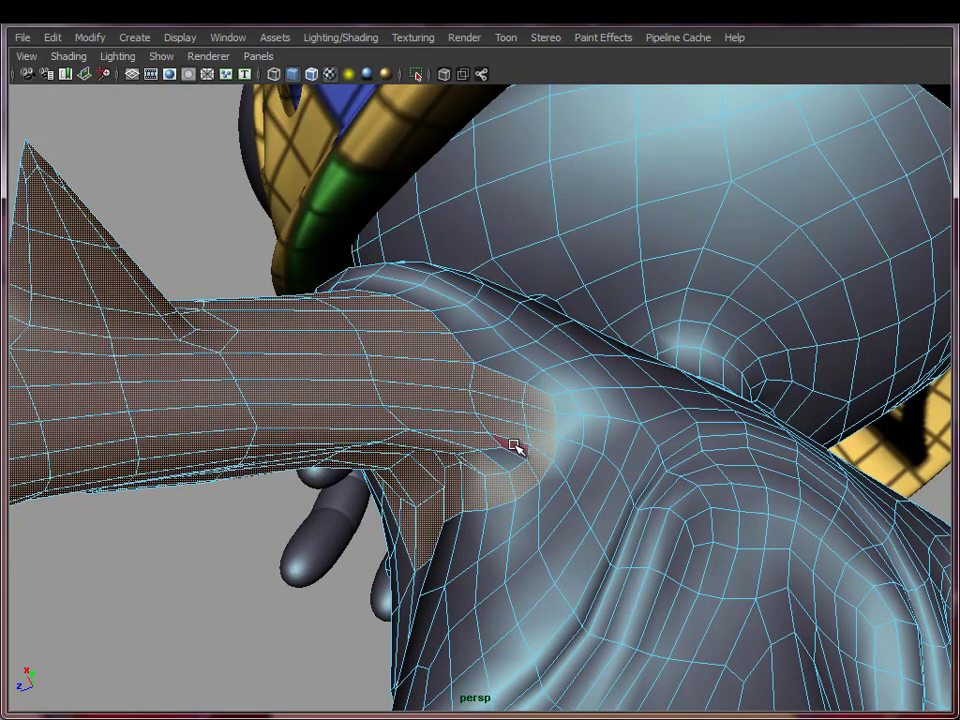
{"action": "left_click_drag", "start_coordinate": [513, 446], "coordinate": [354, 497], "text": "alt"}
{"action": "left_click_drag", "start_coordinate": [418, 332], "coordinate": [628, 431], "text": "alt"}
{"action": "left_click_drag", "start_coordinate": [473, 335], "coordinate": [354, 315], "text": "alt"}
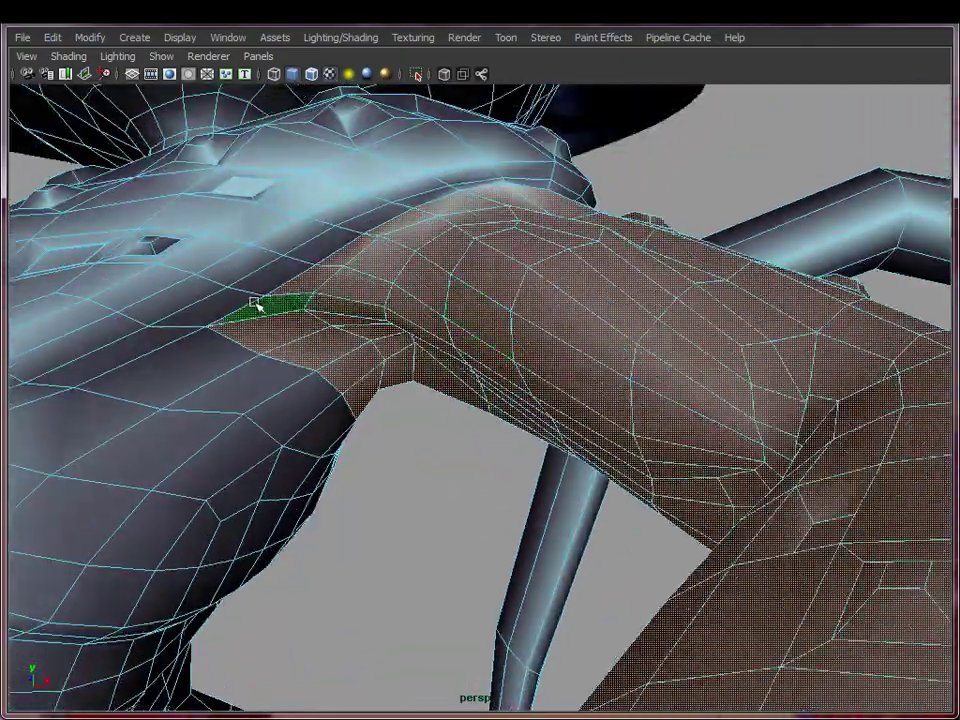
- Turn on the smooth mesh preview and widen the selection by further faces around the shoulder blade and the chest side of the armpit
{"action": "left_click_drag", "start_coordinate": [256, 305], "coordinate": [283, 246], "text": "alt"}
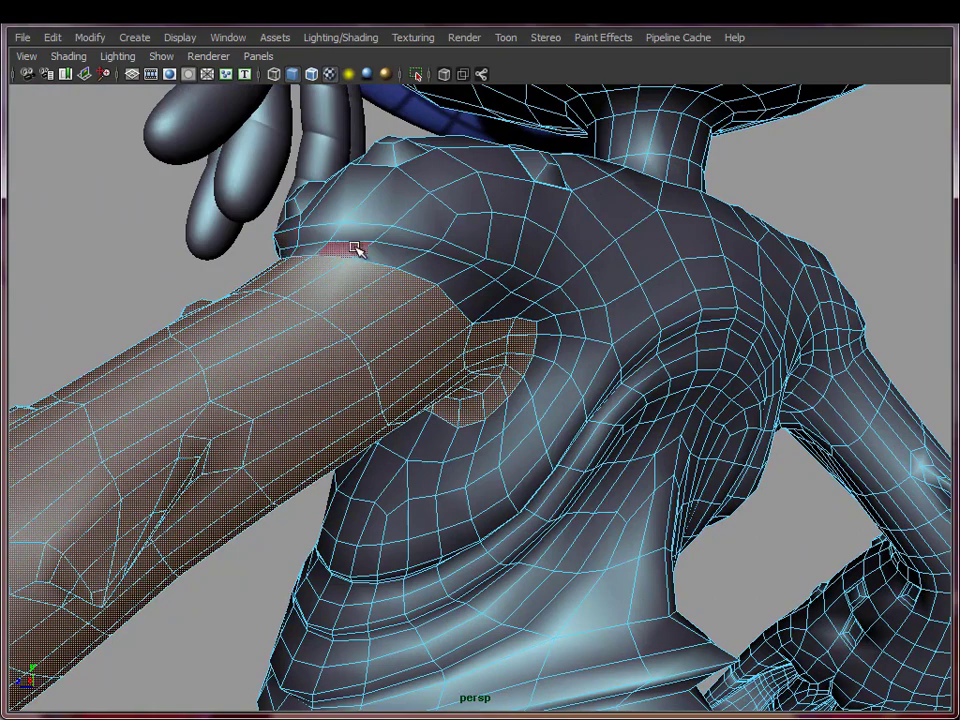
{"action": "left_click_drag", "start_coordinate": [416, 255], "coordinate": [414, 302], "text": "alt"}
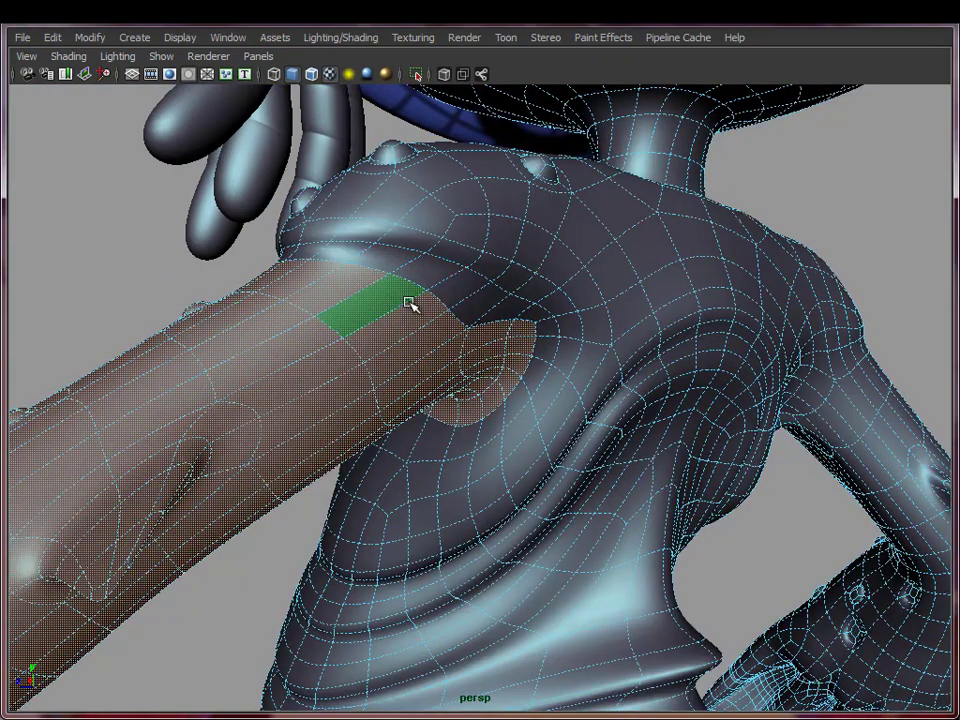
{"action": "left_click_drag", "start_coordinate": [285, 276], "coordinate": [240, 266], "text": "alt"}
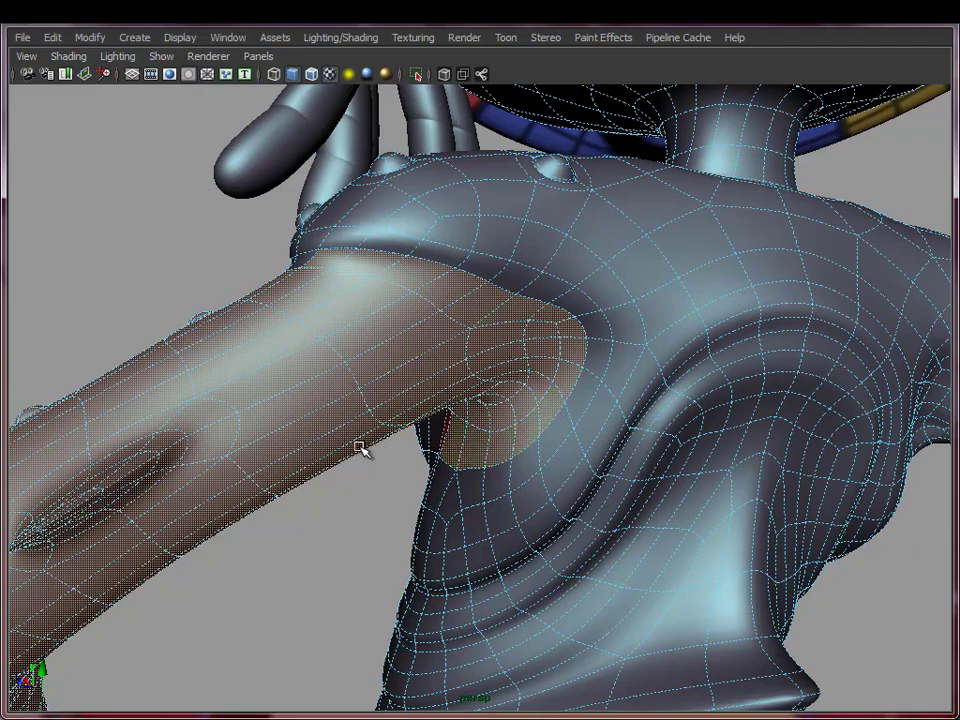
{"action": "left_click_drag", "start_coordinate": [360, 448], "coordinate": [492, 416], "text": "alt"}
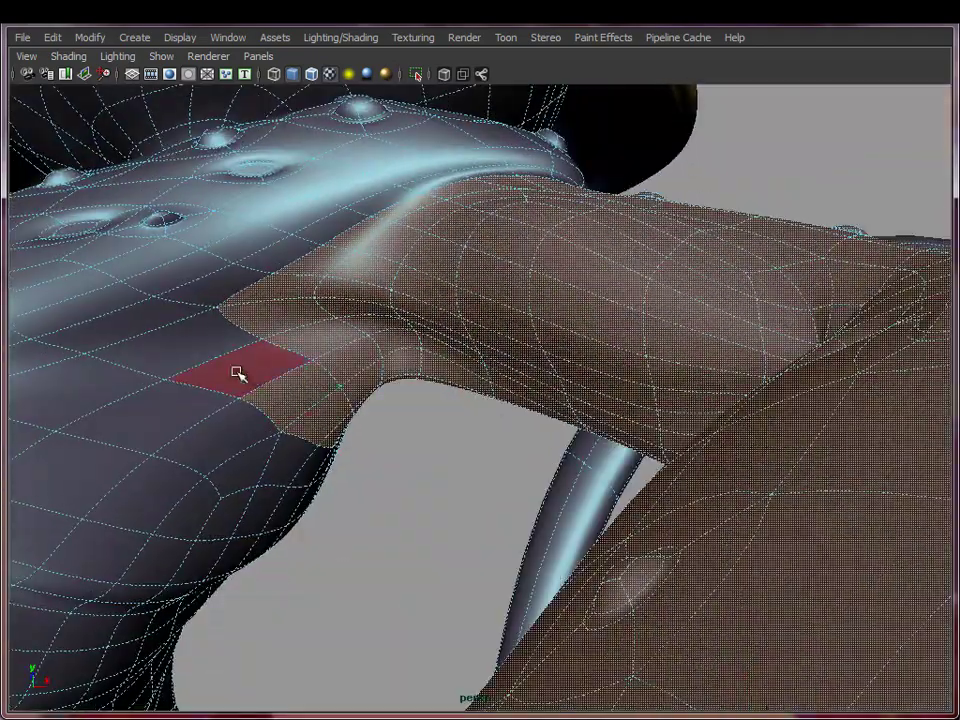
{"action": "left_click_drag", "start_coordinate": [313, 315], "coordinate": [303, 343], "text": "alt"}
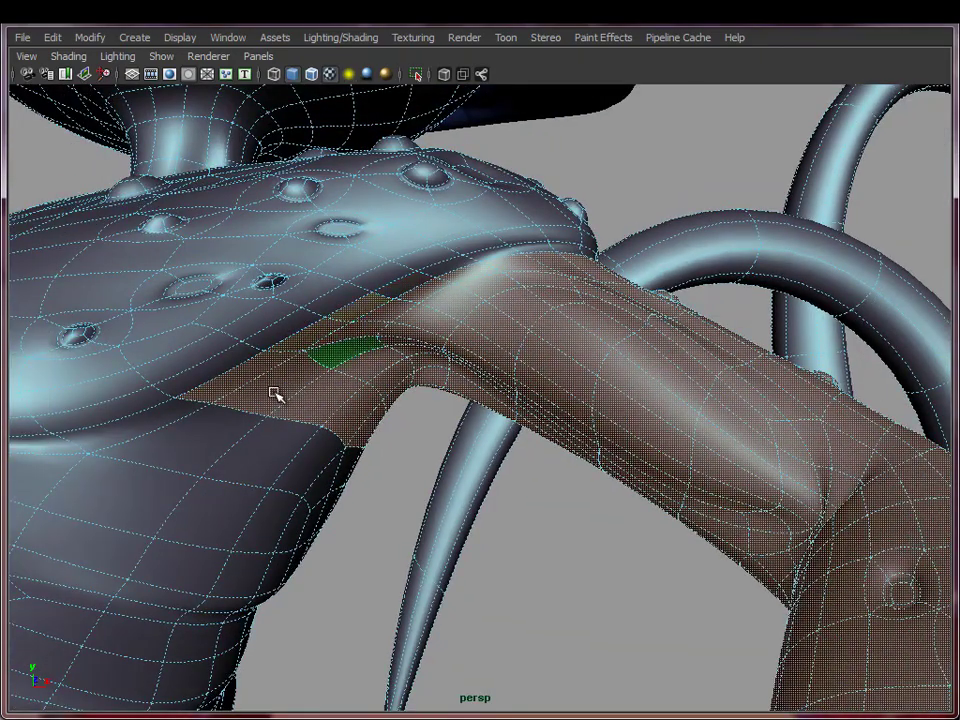
{"action": "left_click_drag", "start_coordinate": [275, 395], "coordinate": [304, 365], "text": "alt"}
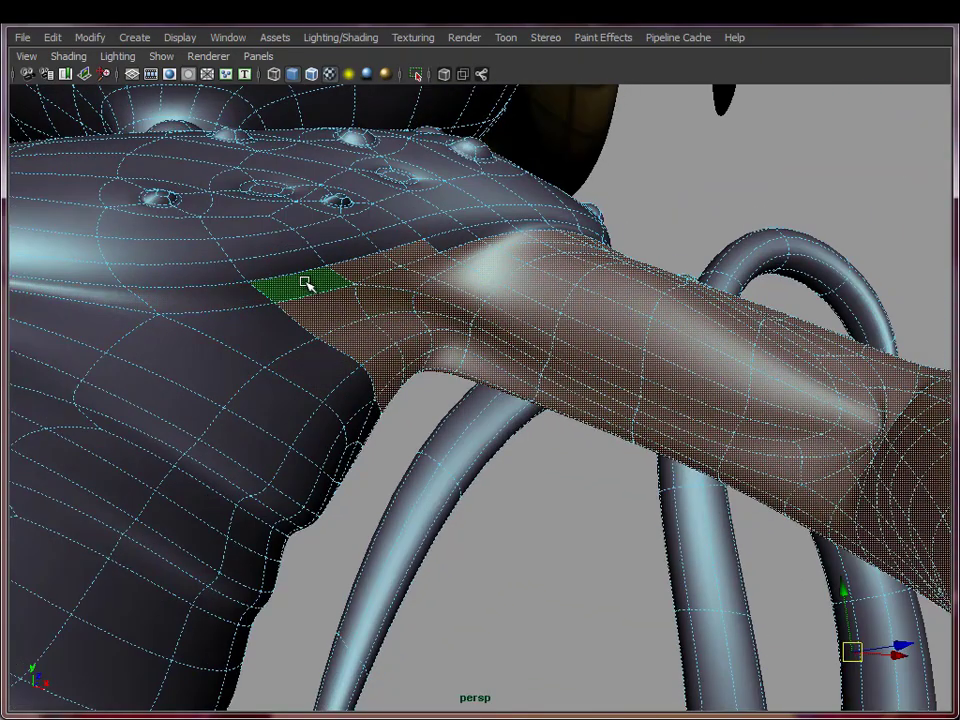
{"action": "left_click_drag", "start_coordinate": [306, 284], "coordinate": [411, 301], "text": "alt"}
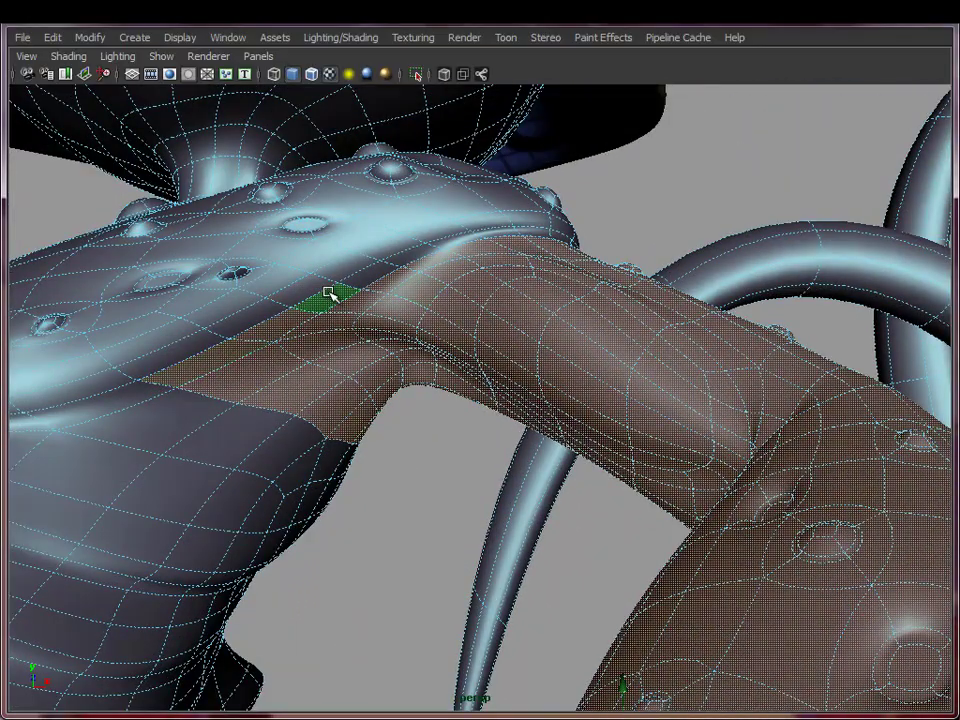
- Deselect the outermost faces on the chest and behind the armpit to tighten the arm selection's border
{"action": "mouse_move", "coordinate": [330, 293]}
{"action": "left_mouse_down", "text": "ctrl"}
{"action": "mouse_move", "coordinate": [244, 354]}
{"action": "mouse_move", "coordinate": [248, 366]}
{"action": "mouse_move", "coordinate": [361, 428]}
{"action": "mouse_move", "coordinate": [326, 463]}
{"action": "mouse_move", "coordinate": [371, 486]}
{"action": "left_mouse_up", "text": "ctrl"}
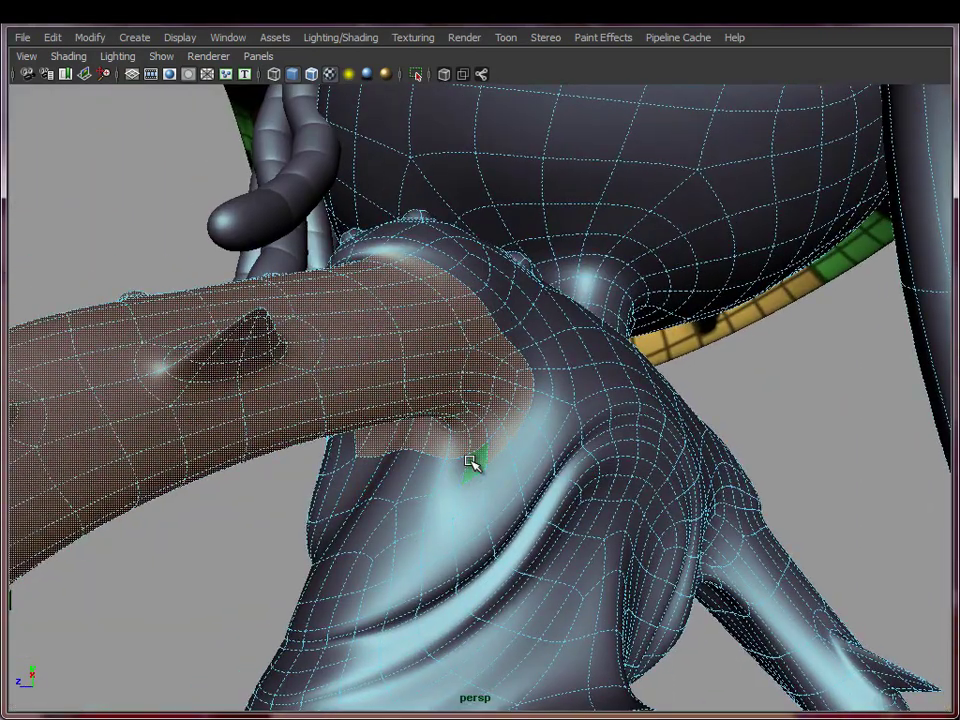
{"action": "mouse_move", "coordinate": [473, 462]}
{"action": "left_mouse_down", "text": "ctrl"}
{"action": "mouse_move", "coordinate": [508, 435]}
{"action": "mouse_move", "coordinate": [525, 396]}
{"action": "mouse_move", "coordinate": [521, 364]}
{"action": "left_mouse_up", "text": "ctrl"}
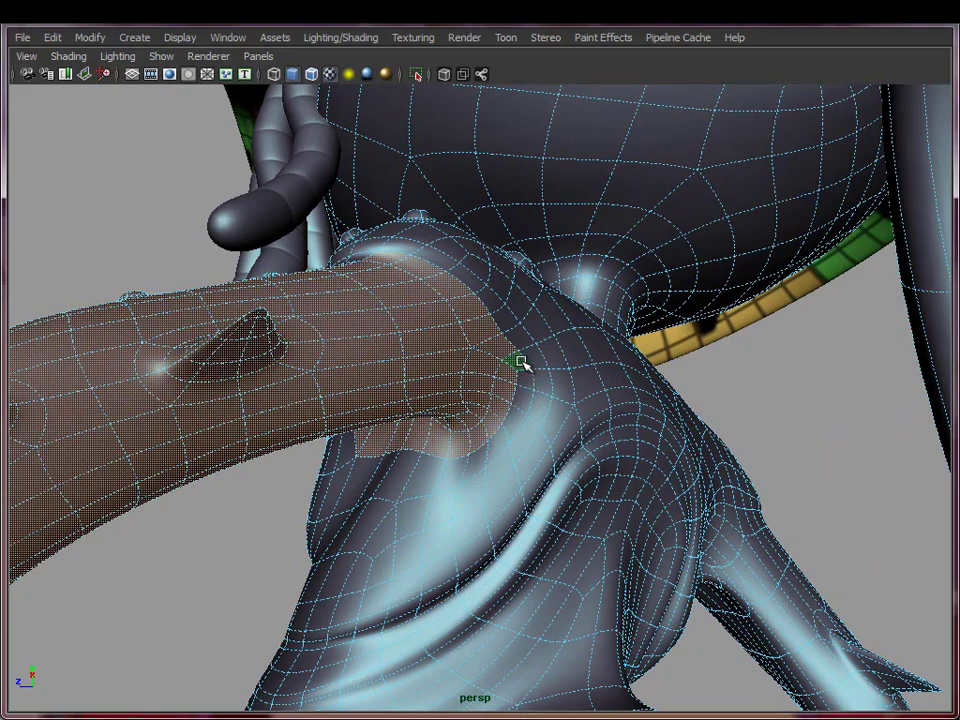
{"action": "left_click_drag", "start_coordinate": [575, 421], "coordinate": [396, 296], "text": "alt"}
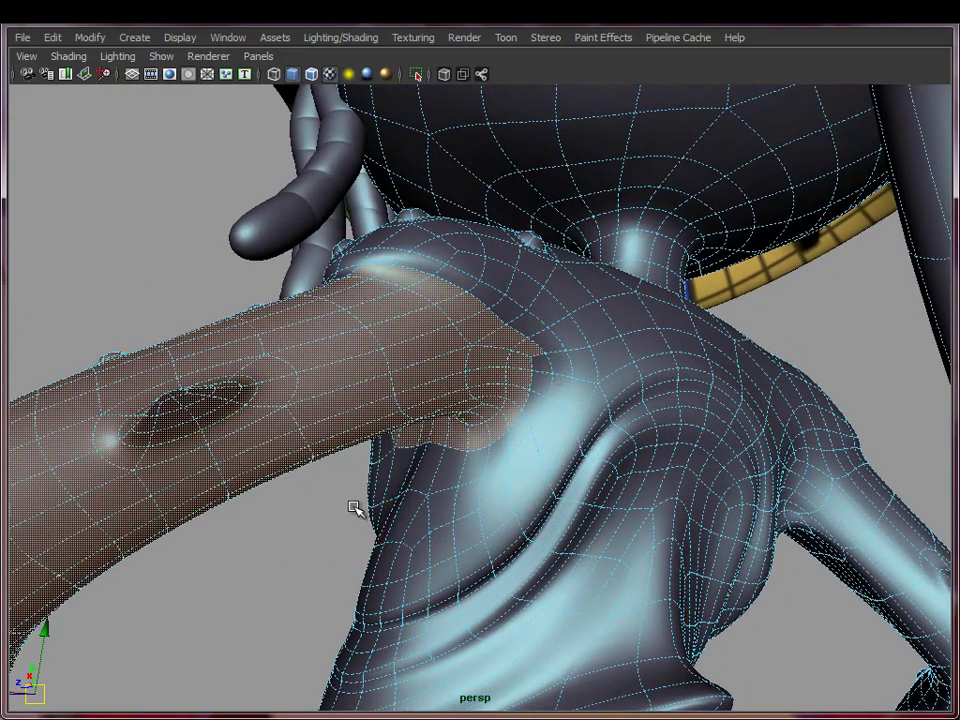
{"action": "left_click_drag", "start_coordinate": [358, 508], "coordinate": [435, 538], "text": "alt"}
{"action": "left_click_drag", "start_coordinate": [541, 362], "coordinate": [529, 362], "text": "alt"}
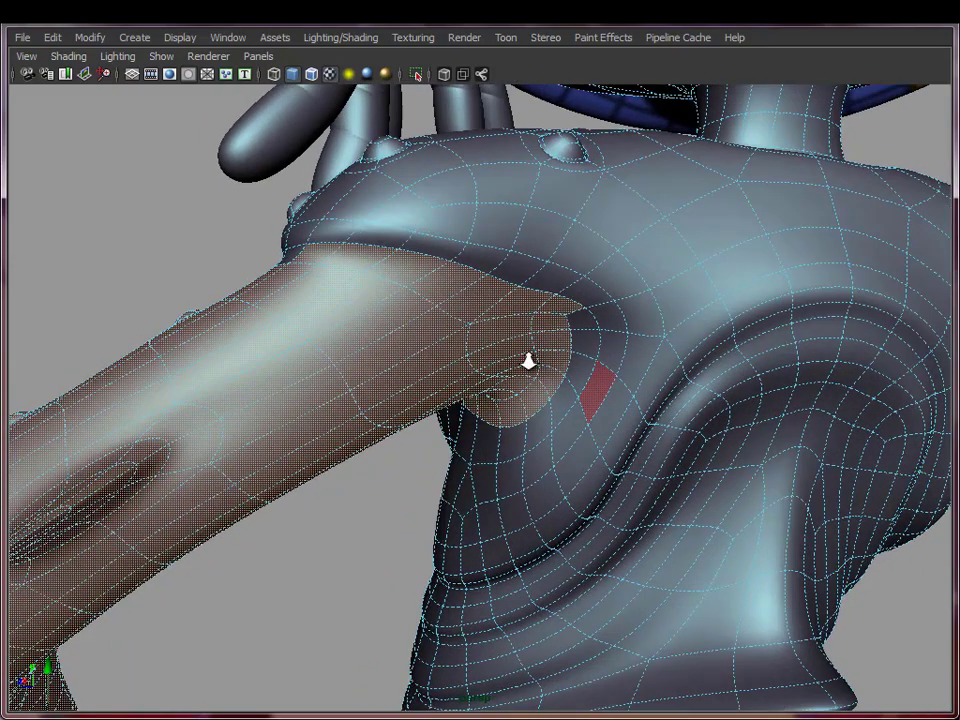
- Deselect the row of faces directly beneath the shoulder ridge at the top back of the arm
{"action": "right_click_drag", "start_coordinate": [529, 362], "coordinate": [361, 347], "text": "alt"}
{"action": "left_click", "coordinate": [272, 213], "text": "ctrl"}
{"action": "left_click", "coordinate": [352, 223], "text": "ctrl"}
{"action": "left_click", "coordinate": [400, 236], "text": "ctrl"}
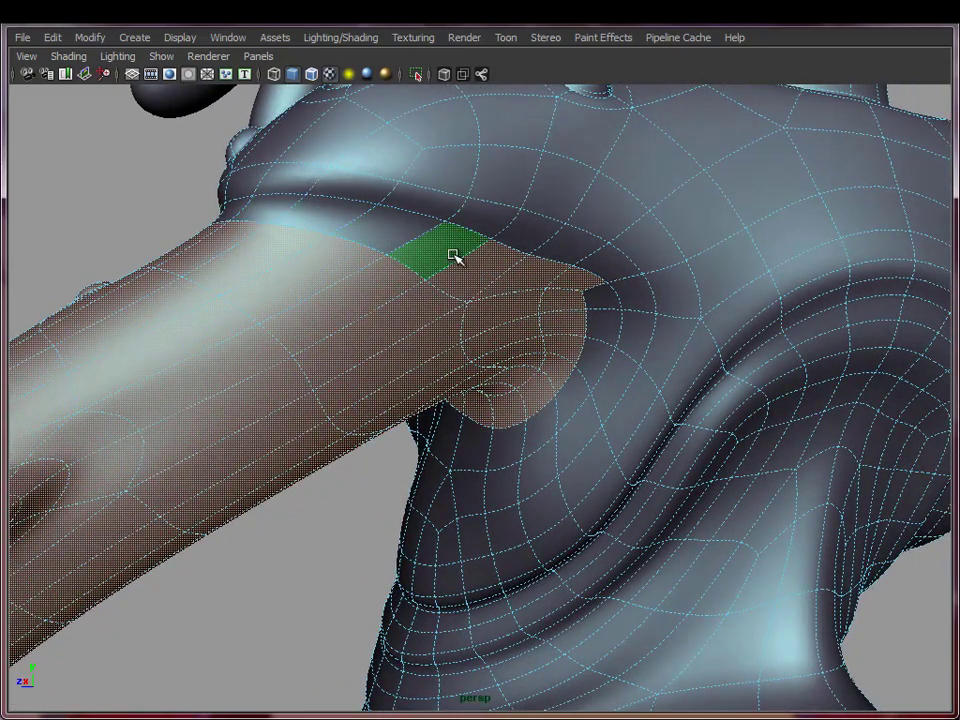
{"action": "left_click", "coordinate": [452, 255], "text": "ctrl"}
{"action": "left_click", "coordinate": [494, 276], "text": "ctrl"}
{"action": "left_click_drag", "start_coordinate": [546, 336], "coordinate": [463, 406], "text": "alt"}
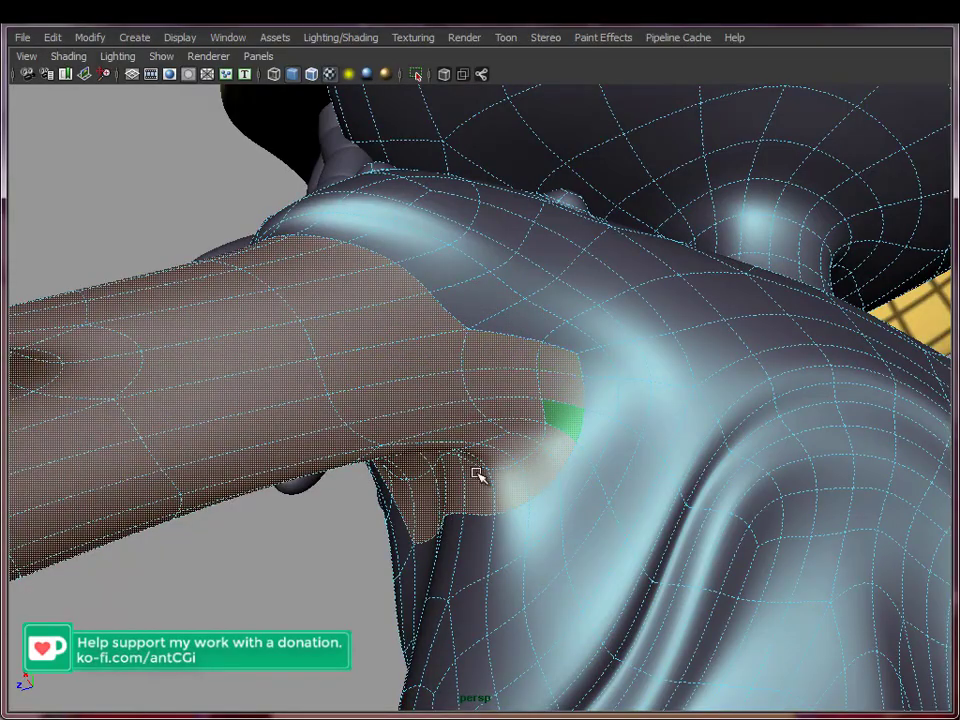
- Extract the selected arm faces from the body mesh as a separate piece
{"action": "left_click_drag", "start_coordinate": [476, 474], "coordinate": [472, 377], "text": "alt"}
{"action": "right_click_drag", "start_coordinate": [442, 400], "coordinate": [529, 450], "text": "alt"}
{"action": "key", "text": "space"}
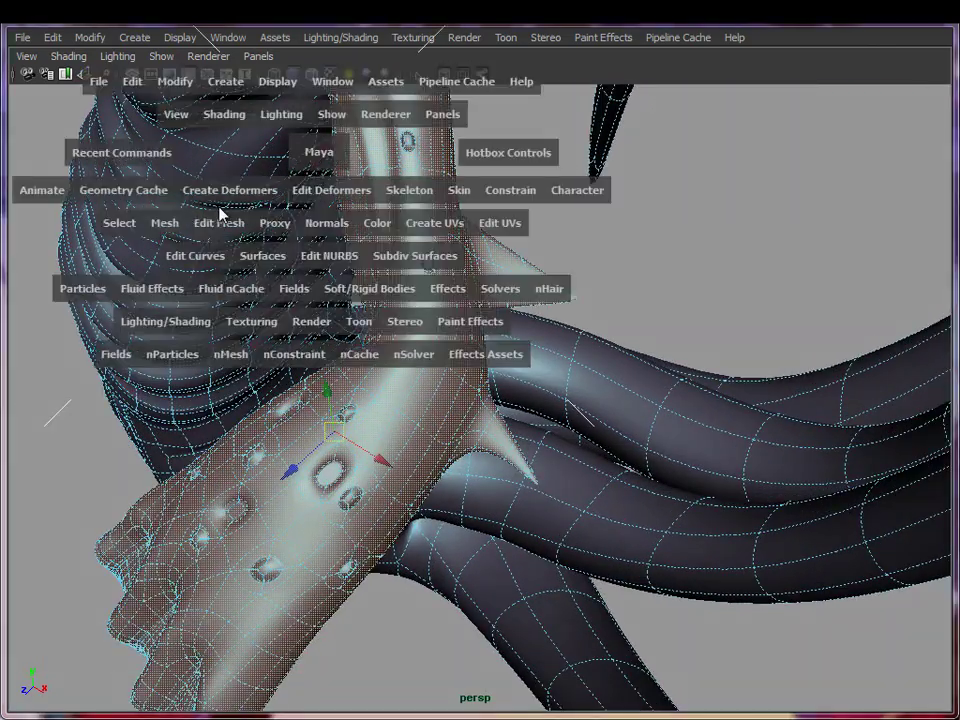
{"action": "left_click_drag", "start_coordinate": [176, 227], "coordinate": [189, 293]}
{"action": "left_click", "coordinate": [690, 256]}
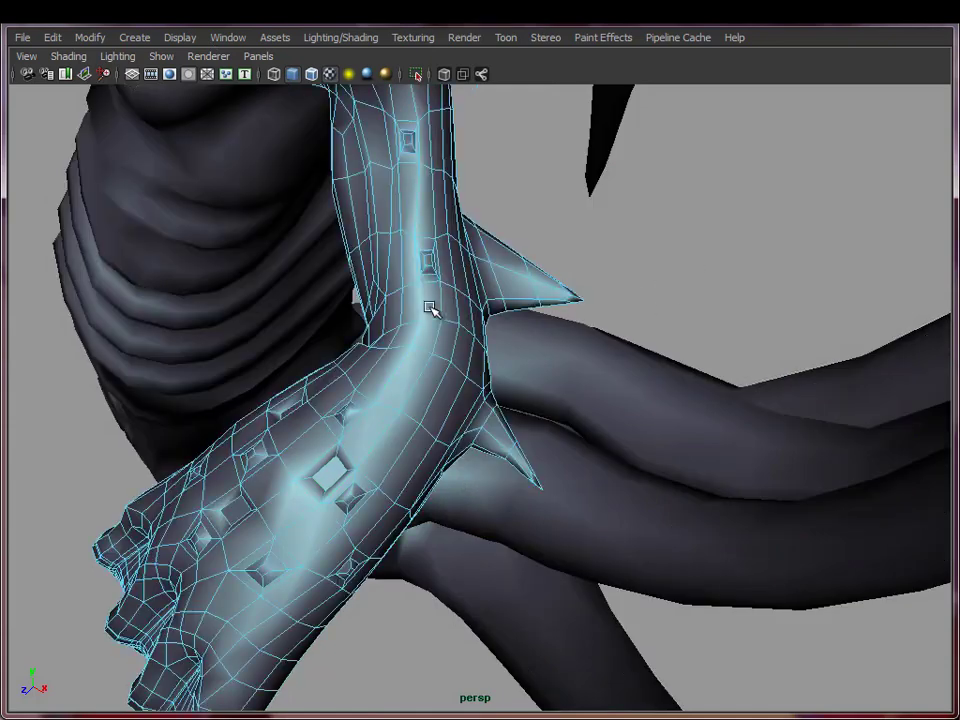
- Return to object selection, pick the detached left arm and isolate it, framing the spikes near the elbow
{"action": "right_click_drag", "start_coordinate": [429, 307], "coordinate": [471, 278]}
{"action": "left_click", "coordinate": [471, 278]}
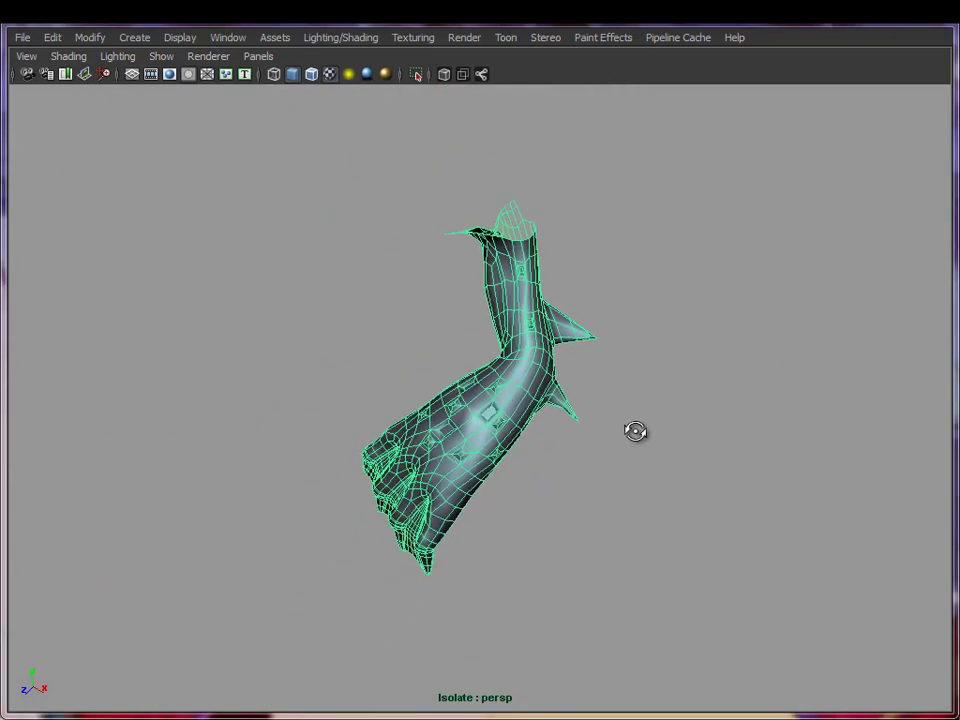
{"action": "left_click_drag", "start_coordinate": [635, 431], "coordinate": [607, 435], "text": "alt"}
{"action": "middle_click_drag", "start_coordinate": [607, 435], "coordinate": [478, 444], "text": "alt"}
{"action": "right_click_drag", "start_coordinate": [478, 444], "coordinate": [398, 356], "text": "alt"}
{"action": "middle_click_drag", "start_coordinate": [398, 356], "coordinate": [499, 412], "text": "alt"}
{"action": "right_click_drag", "start_coordinate": [499, 412], "coordinate": [530, 411], "text": "alt"}
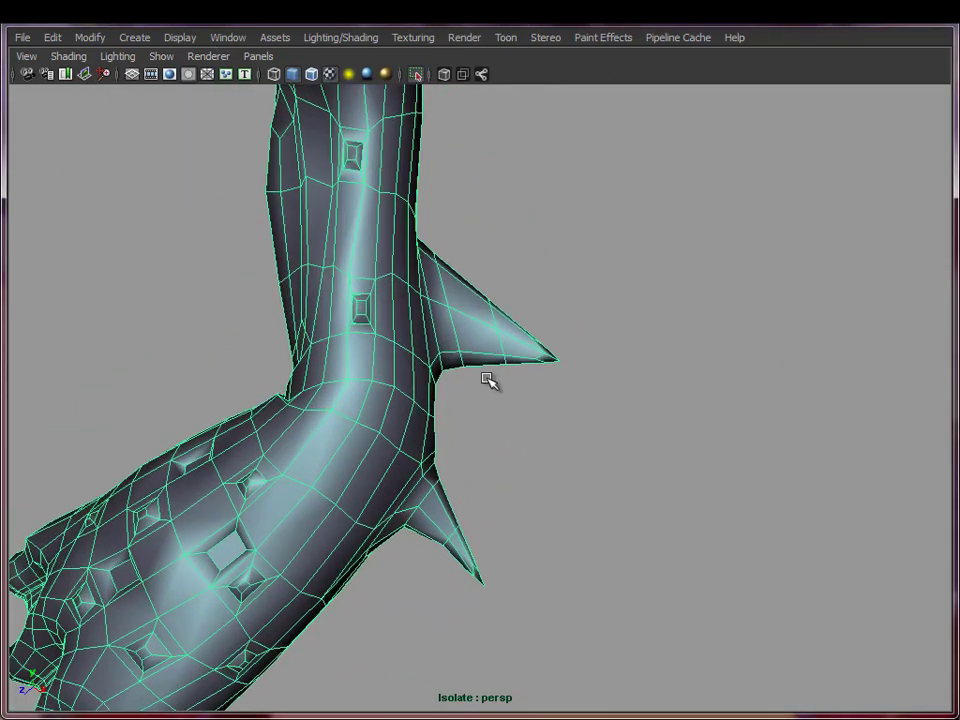
{"action": "right_click_drag", "start_coordinate": [613, 411], "coordinate": [441, 403], "text": "alt"}
{"action": "left_click_drag", "start_coordinate": [441, 403], "coordinate": [422, 401], "text": "alt"}
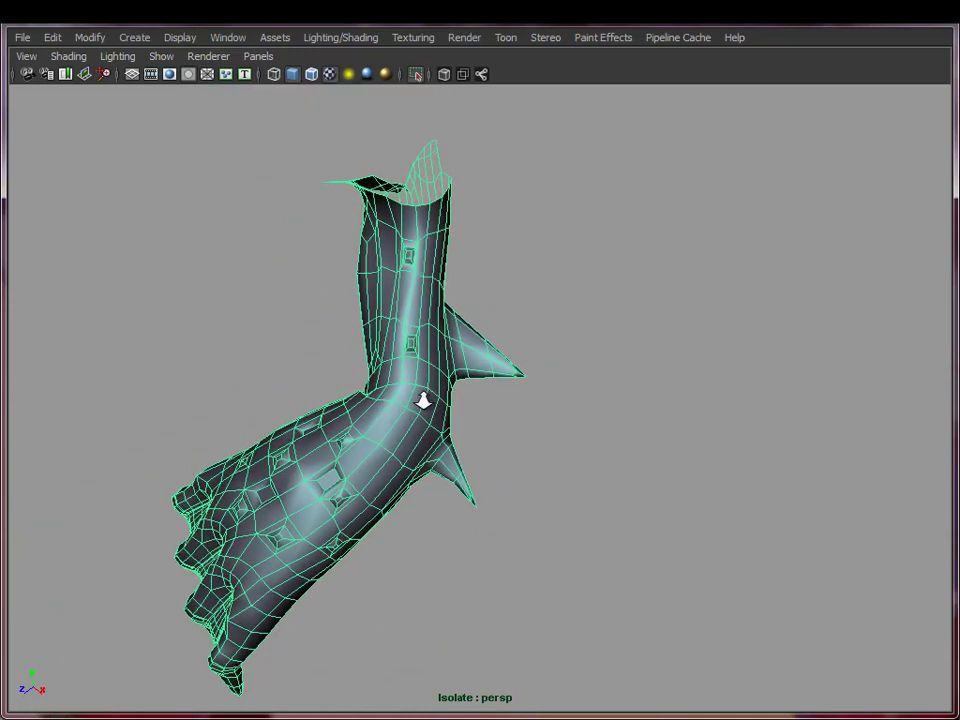
{"action": "right_click_drag", "start_coordinate": [422, 401], "coordinate": [673, 404], "text": "alt"}
- Switch the arm to smooth preview and select all faces of its two elbow spikes
{"action": "key", "text": "3"}
{"action": "right_click_drag", "start_coordinate": [414, 272], "coordinate": [414, 318]}
{"action": "left_click_drag", "start_coordinate": [573, 248], "coordinate": [538, 375]}
{"action": "left_click_drag", "start_coordinate": [552, 623], "coordinate": [306, 144], "text": "shift"}
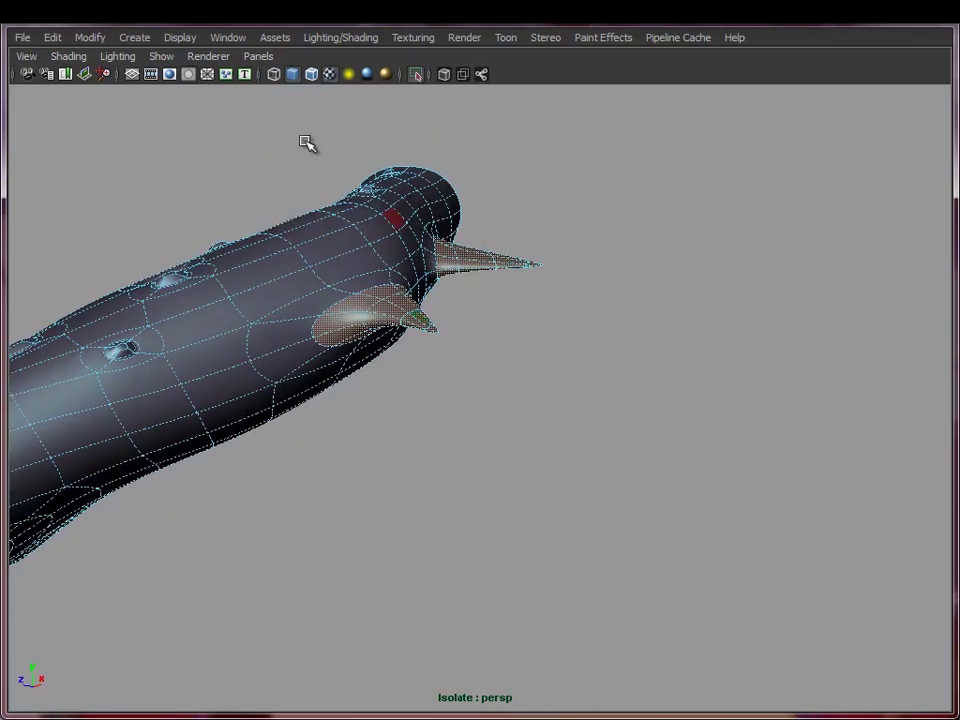
{"action": "left_click_drag", "start_coordinate": [170, 413], "coordinate": [488, 430], "text": "alt"}
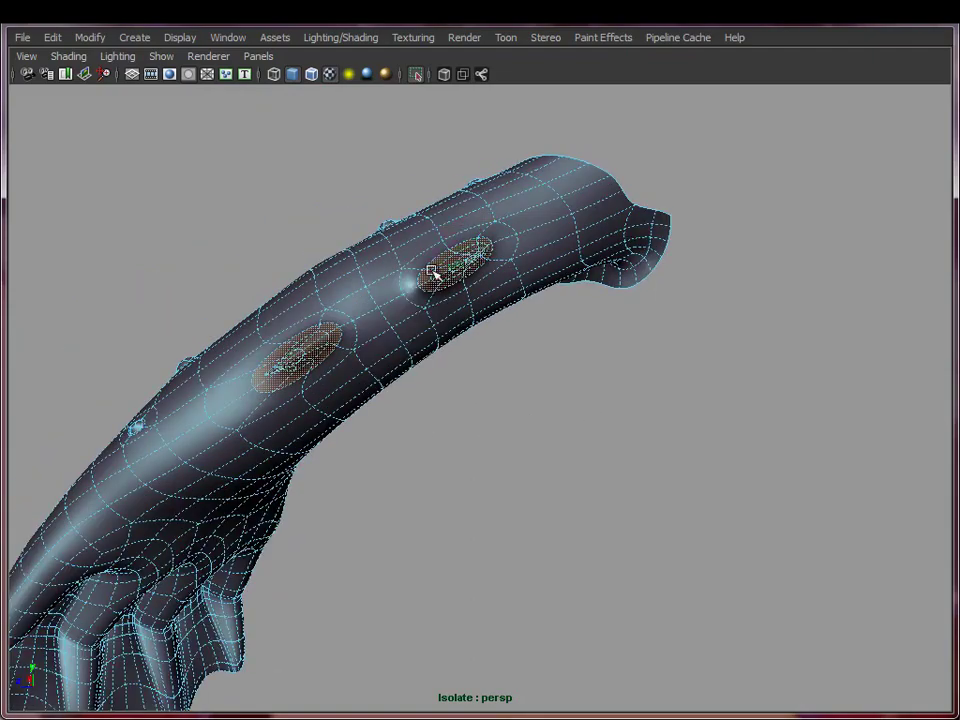
{"action": "left_click_drag", "start_coordinate": [432, 272], "coordinate": [435, 227], "text": "alt"}
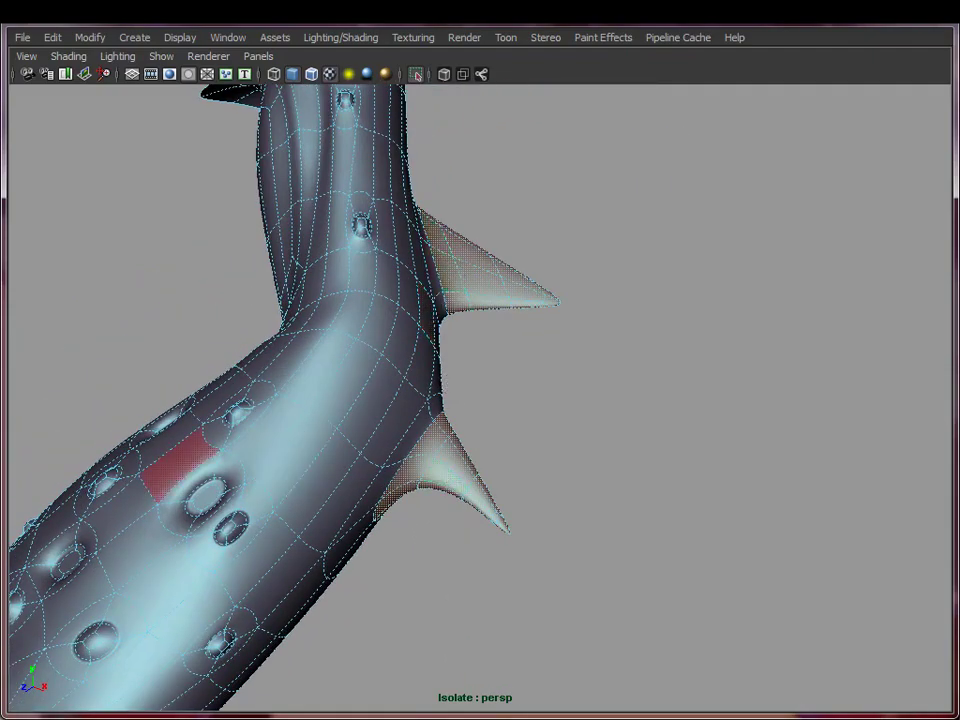
- Extract the two selected spikes from the arm mesh
{"action": "key", "text": "space"}
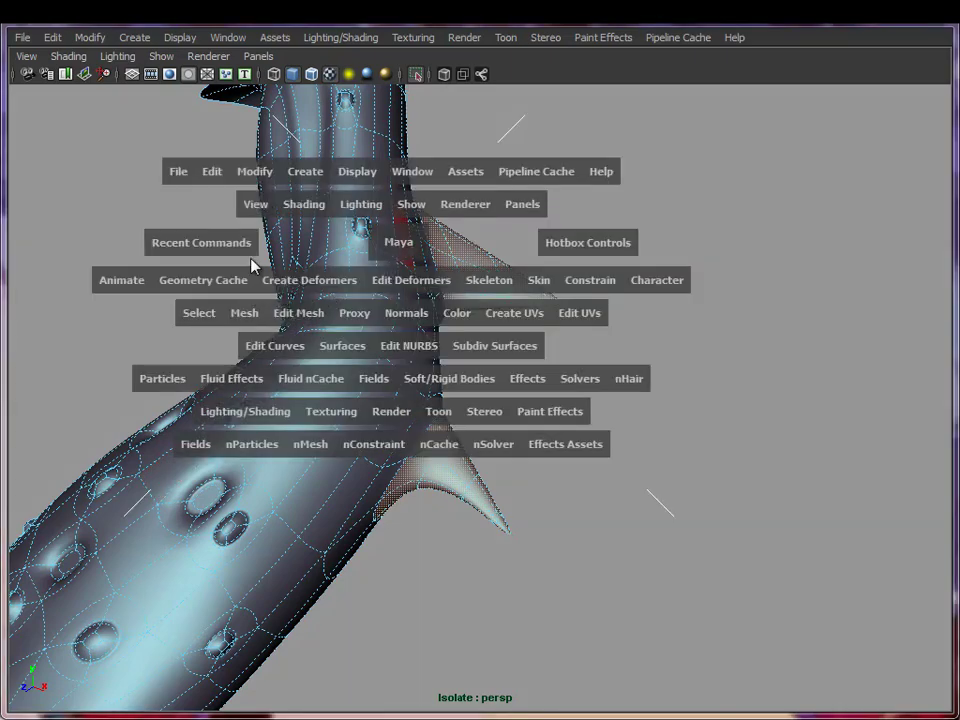
{"action": "left_click", "coordinate": [244, 313]}
{"action": "left_click", "coordinate": [266, 385]}
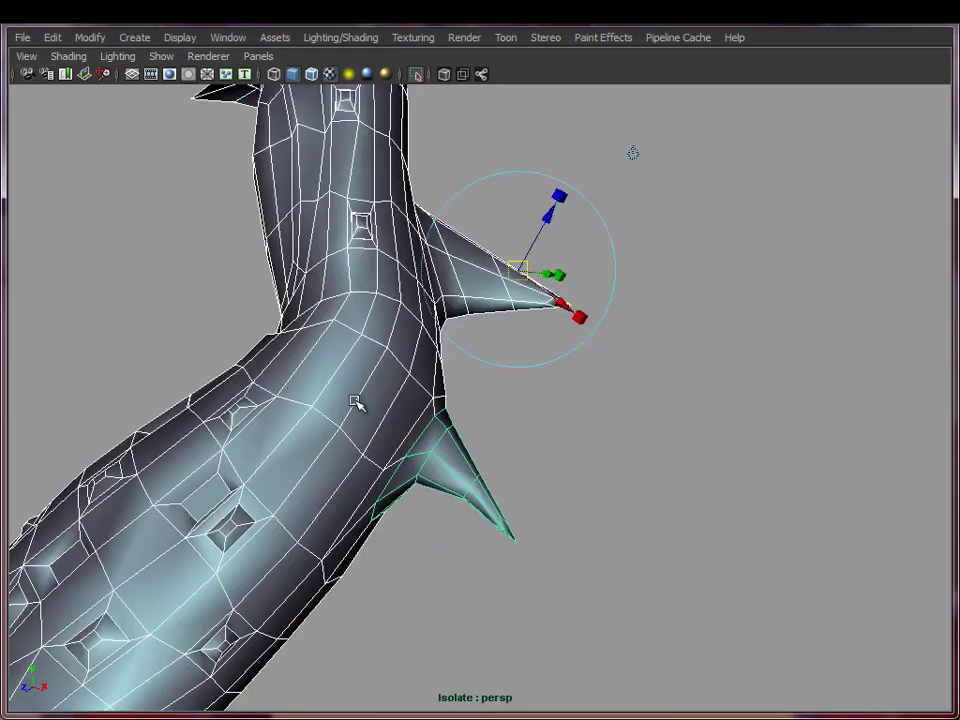
- Select the arm without its spikes in object mode and leave isolation to show the whole character again
{"action": "right_click_drag", "start_coordinate": [375, 347], "coordinate": [452, 324]}
{"action": "left_click", "coordinate": [352, 372]}
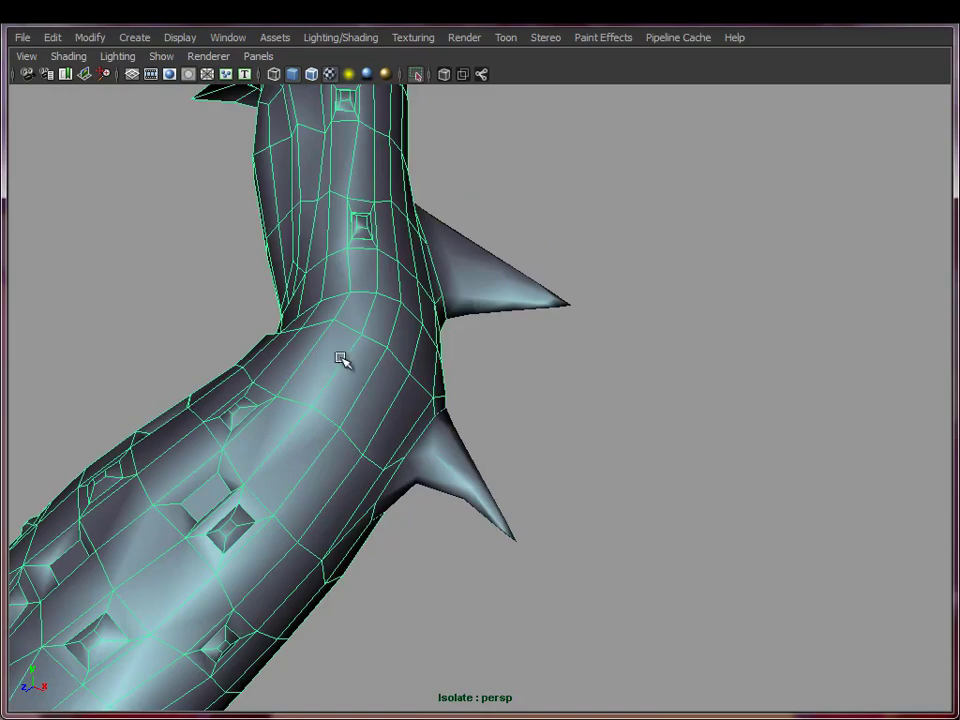
{"action": "key", "text": "shift+i"}
{"action": "scroll", "coordinate": [638, 353], "scroll_direction": "down", "scroll_amount": 8}
{"action": "left_click_drag", "start_coordinate": [640, 355], "coordinate": [806, 346], "text": "alt"}
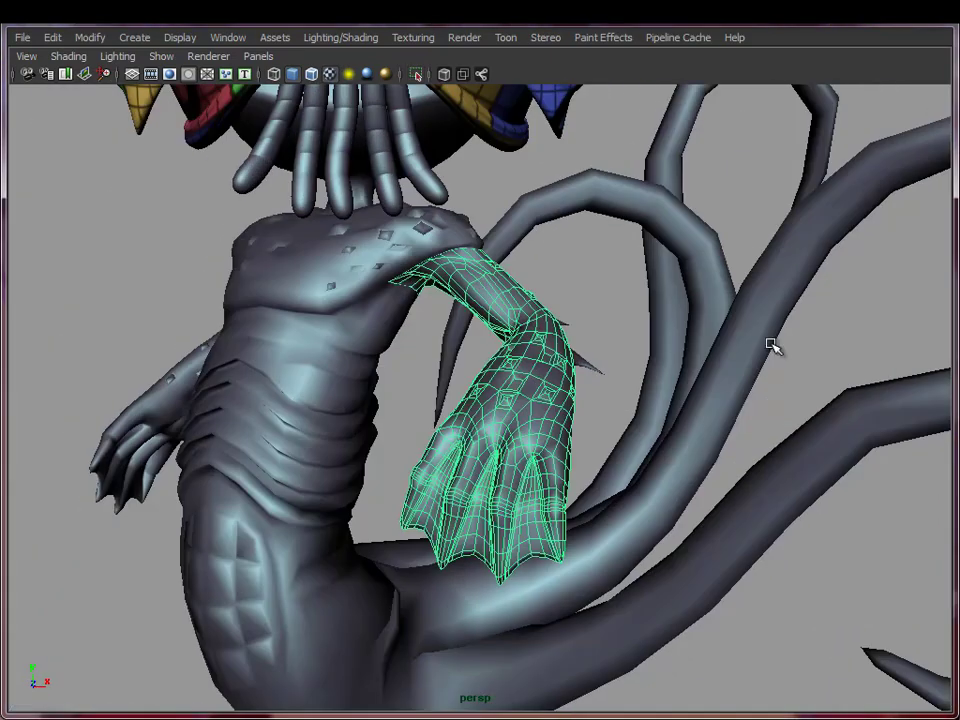
- Isolate the left arm and assign the existing numbered checker material to it
{"action": "key", "text": "shift+i"}
{"action": "key", "text": "f"}
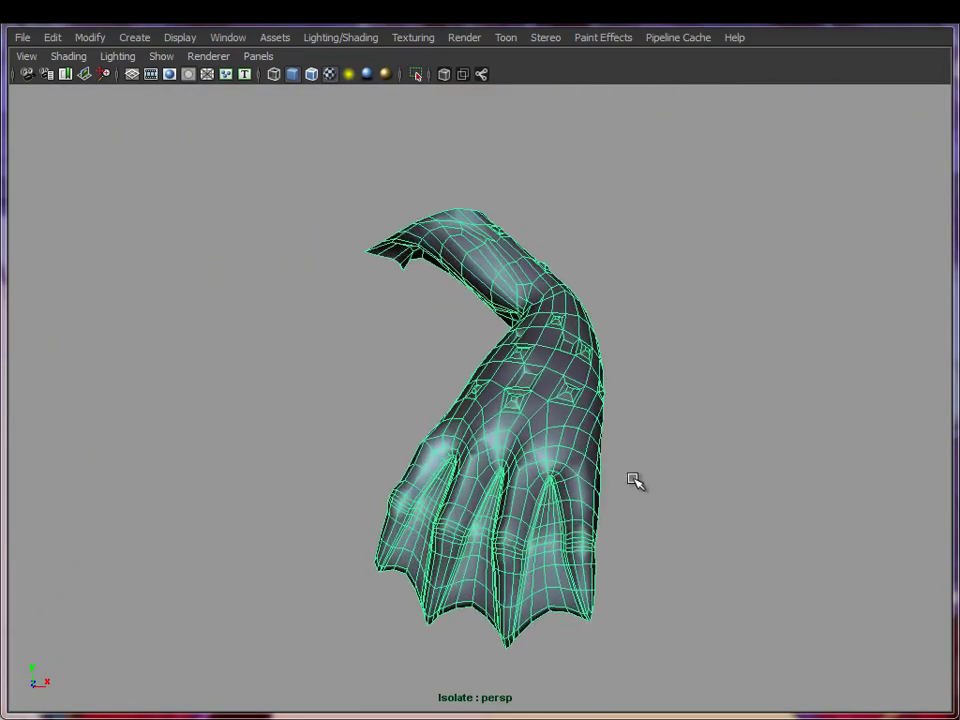
{"action": "left_click_drag", "start_coordinate": [634, 480], "coordinate": [544, 369], "text": "alt"}
{"action": "right_click_drag", "start_coordinate": [516, 284], "coordinate": [664, 613]}
- Fill the two open holes left by the extracted elbow spikes and reselect the whole arm
{"action": "left_click_drag", "start_coordinate": [686, 407], "coordinate": [334, 407], "text": "alt"}
{"action": "right_click_drag", "start_coordinate": [334, 407], "coordinate": [598, 435], "text": "alt"}
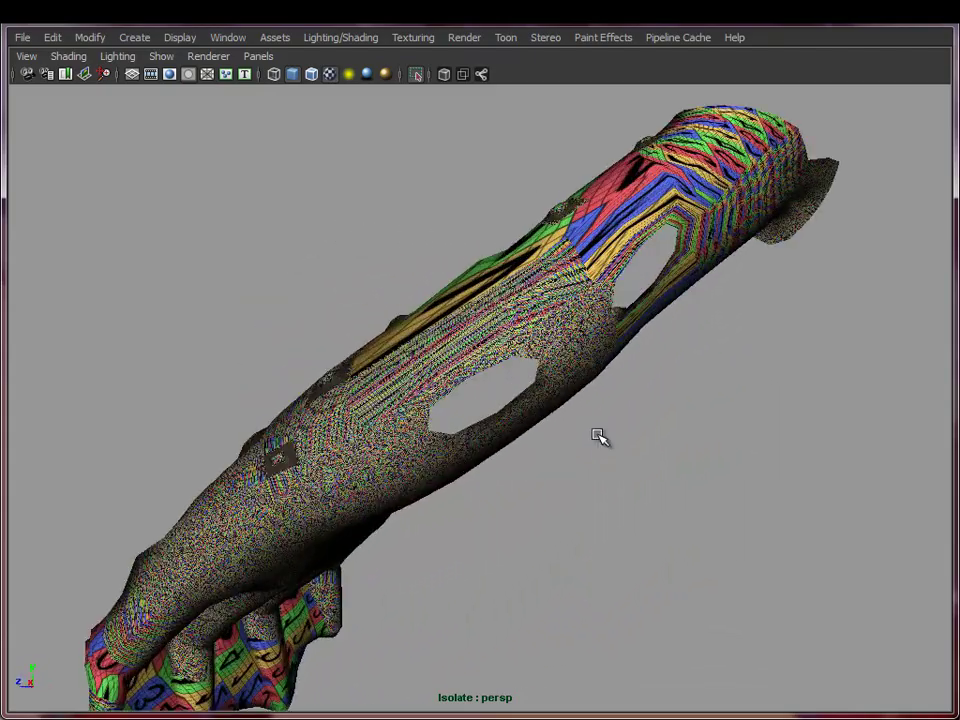
{"action": "left_click", "coordinate": [522, 396]}
{"action": "left_click_drag", "start_coordinate": [477, 451], "coordinate": [499, 439], "text": "alt"}
{"action": "right_click_drag", "start_coordinate": [499, 439], "coordinate": [488, 379], "text": "alt"}
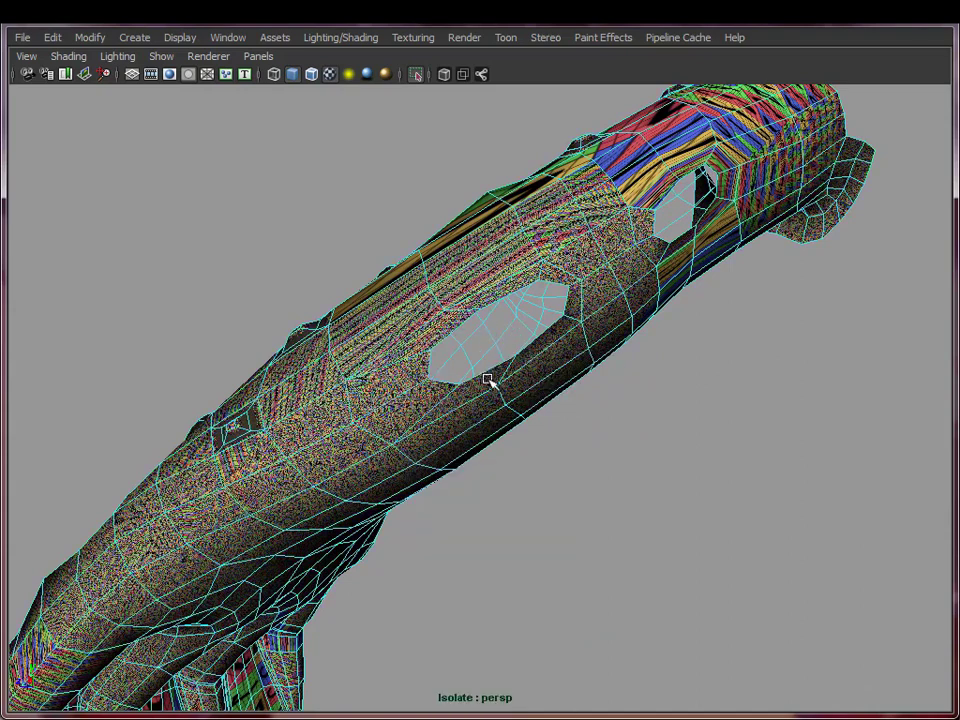
{"action": "key", "text": "space"}
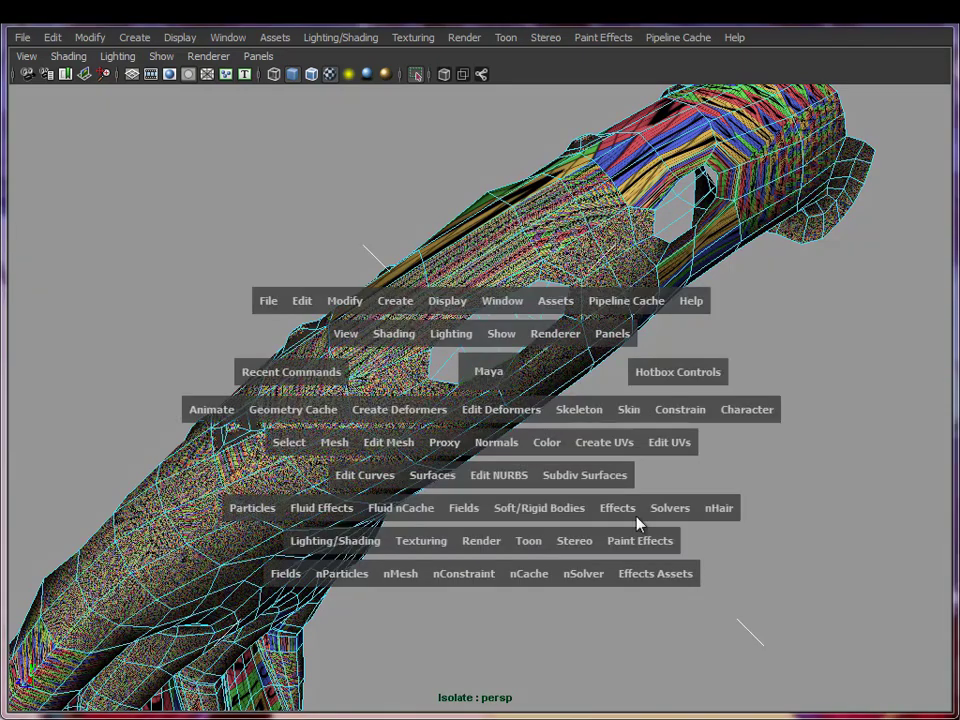
{"action": "left_click", "coordinate": [327, 444]}
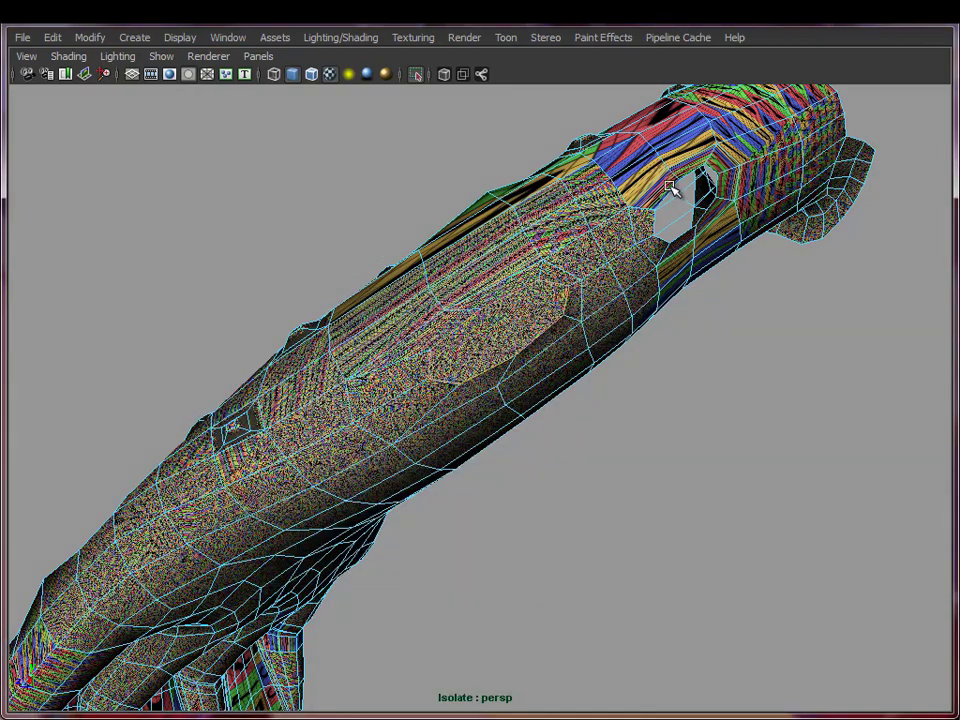
{"action": "key", "text": "ctrl+z"}
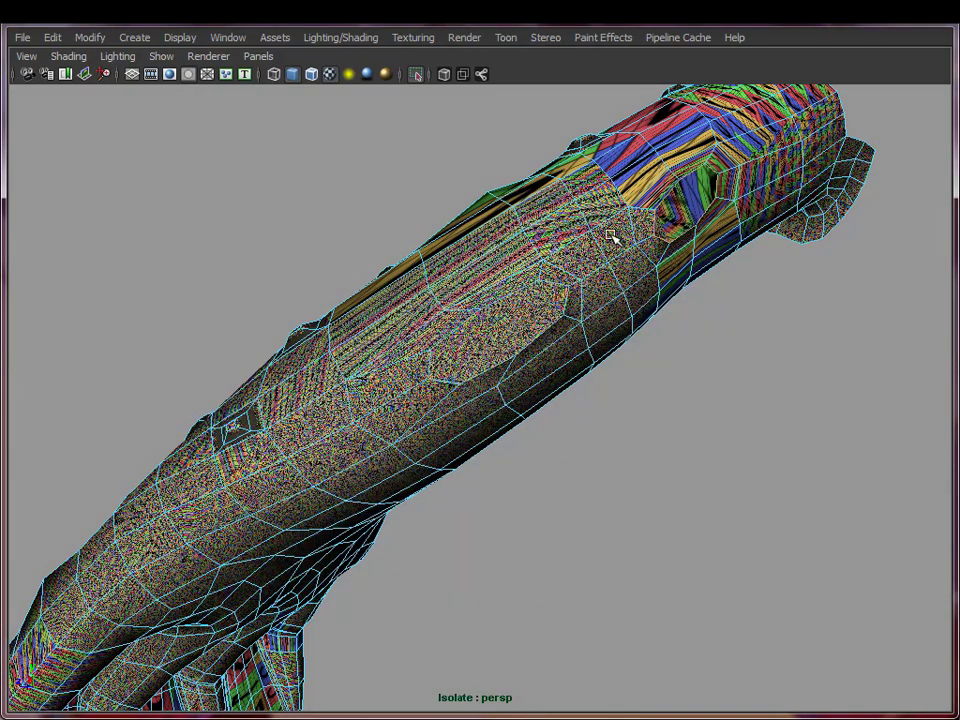
{"action": "left_click", "coordinate": [763, 356]}
{"action": "left_click", "coordinate": [392, 319]}
{"action": "key", "text": "f"}
- Examine the checker pattern and shape of the isolated arm from several angles to judge how to project its UVs
{"action": "left_click_drag", "start_coordinate": [392, 319], "coordinate": [565, 424], "text": "alt"}
{"action": "middle_click_drag", "start_coordinate": [565, 424], "coordinate": [557, 378], "text": "alt"}
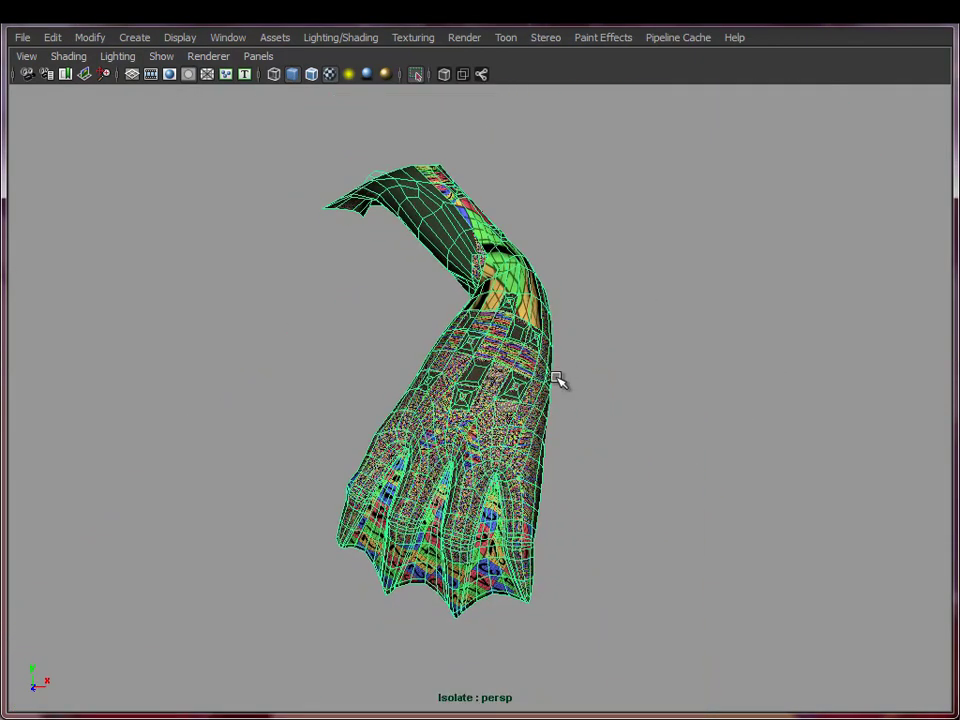
{"action": "left_click_drag", "start_coordinate": [449, 332], "coordinate": [551, 336], "text": "alt"}
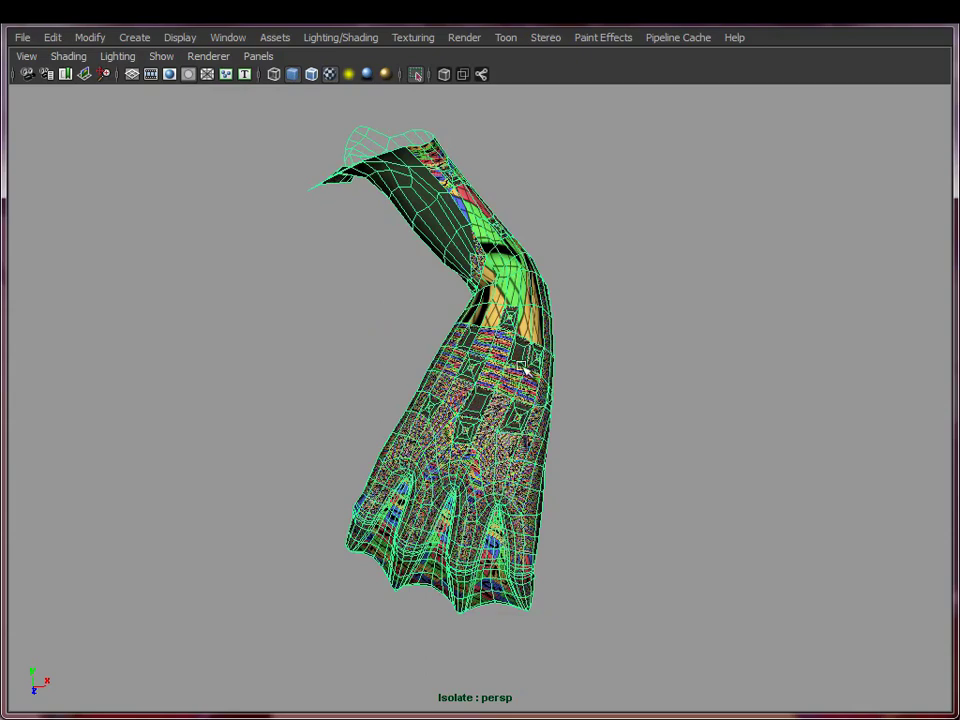
{"action": "left_click_drag", "start_coordinate": [540, 555], "coordinate": [507, 438], "text": "alt"}
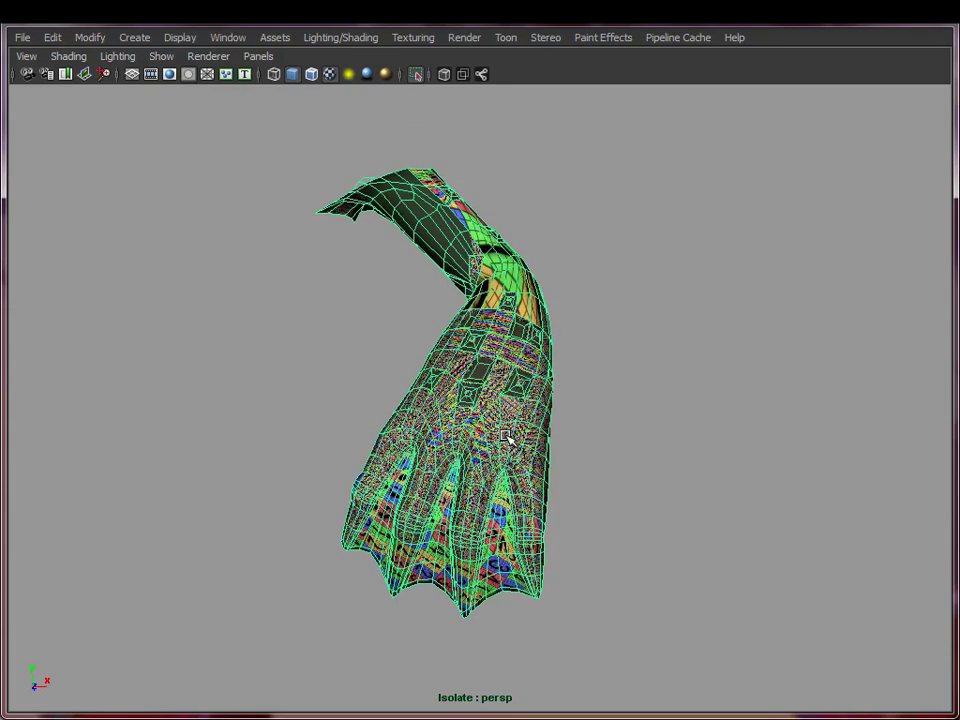
{"action": "left_click_drag", "start_coordinate": [503, 543], "coordinate": [420, 388], "text": "alt"}
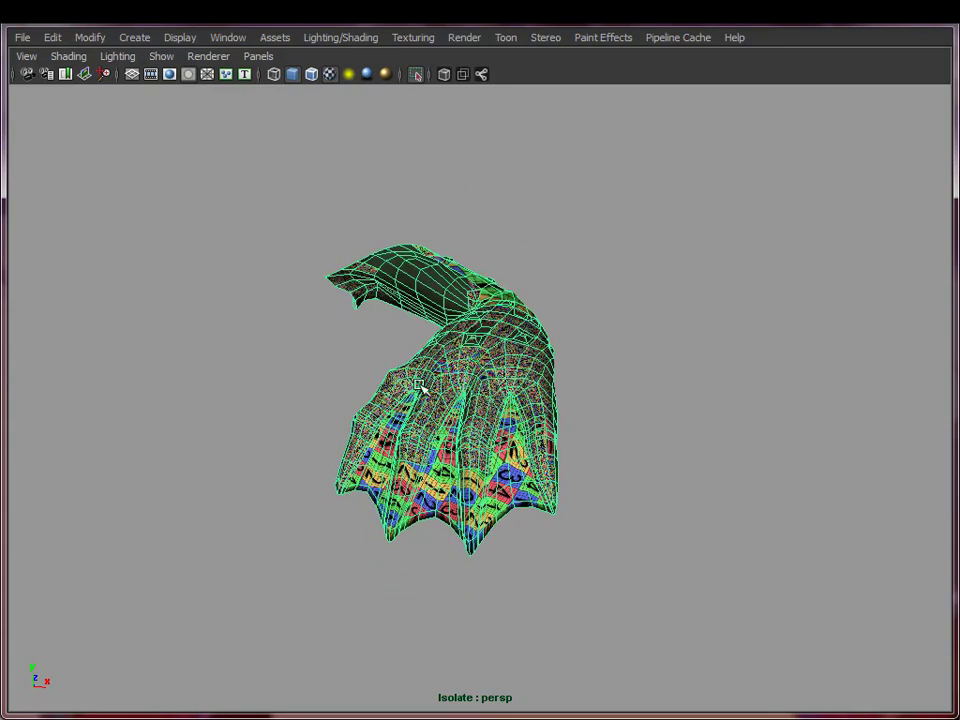
{"action": "left_click_drag", "start_coordinate": [604, 401], "coordinate": [528, 361], "text": "alt"}
{"action": "left_click_drag", "start_coordinate": [459, 349], "coordinate": [403, 421], "text": "alt"}
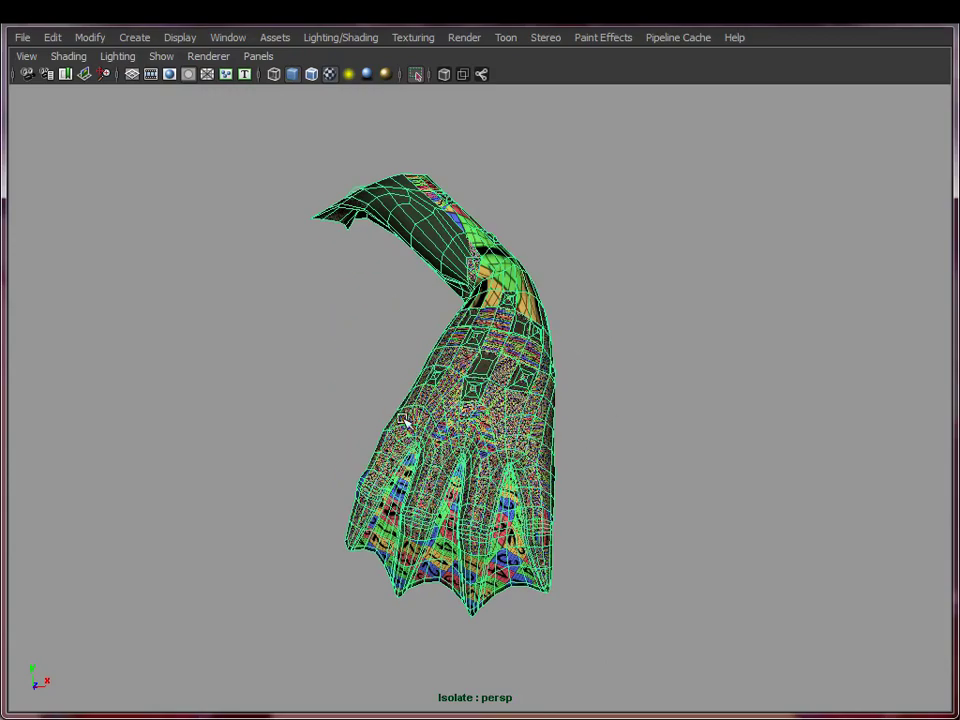
{"action": "left_click_drag", "start_coordinate": [496, 413], "coordinate": [520, 380], "text": "alt"}
- Apply a planar UV mapping to the arm, projected from the Y axis and fitted to the bounding box
{"action": "key", "text": "space"}
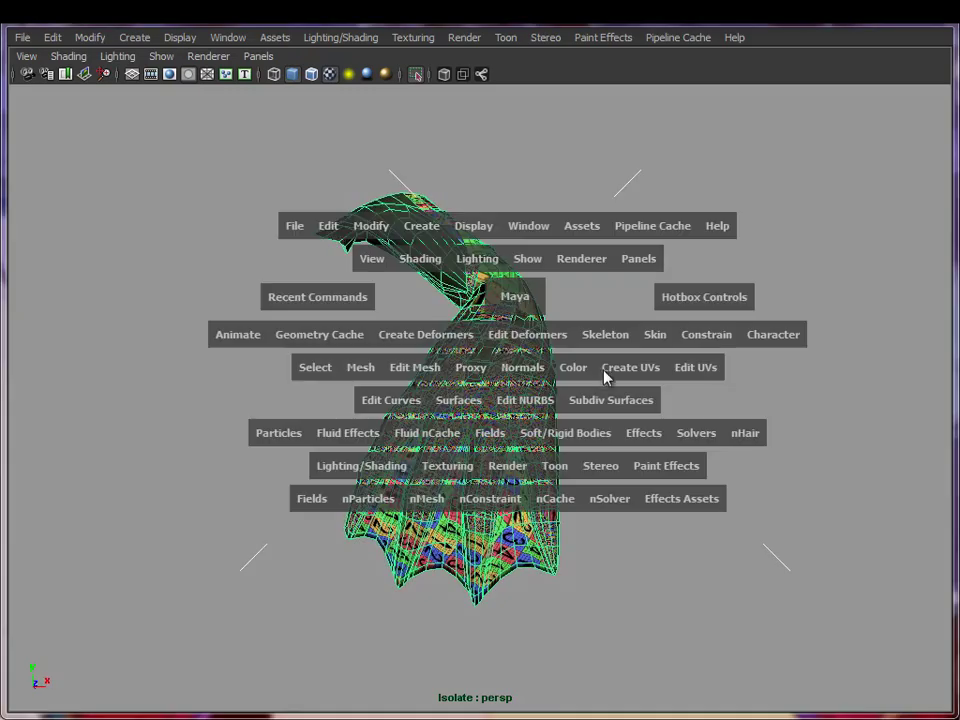
{"action": "left_click", "coordinate": [620, 367]}
{"action": "left_click", "coordinate": [793, 400]}
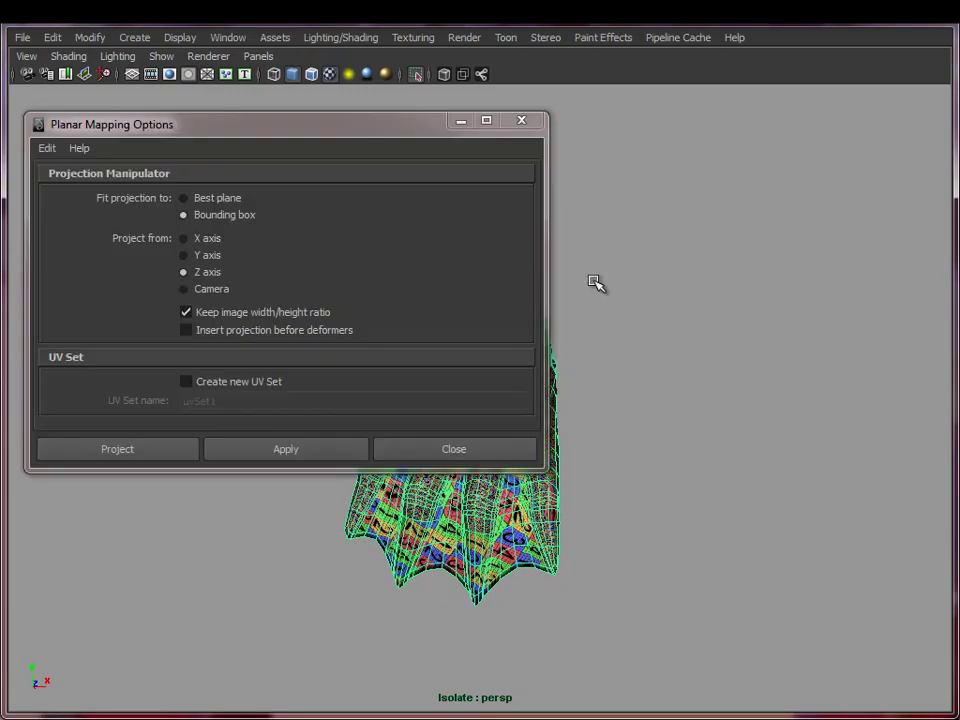
{"action": "left_click", "coordinate": [208, 256]}
{"action": "left_click", "coordinate": [279, 449]}
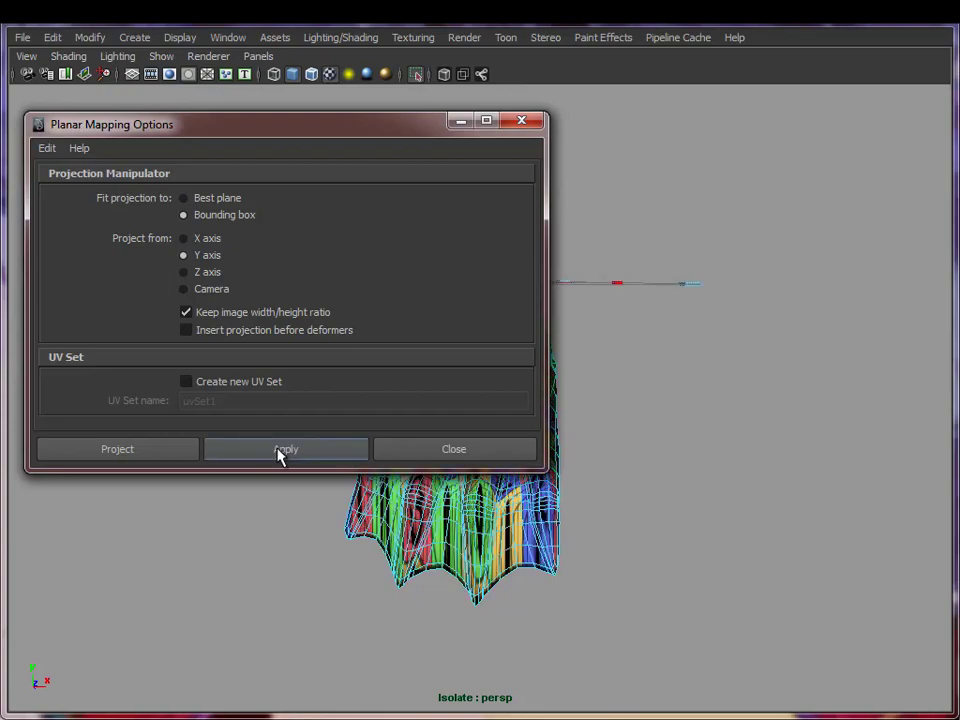
{"action": "left_click", "coordinate": [454, 452]}
- Rotate the planar projection to follow the slope of the arm, and reselect the arm as an object
{"action": "left_click_drag", "start_coordinate": [377, 396], "coordinate": [312, 370], "text": "alt"}
{"action": "left_click_drag", "start_coordinate": [637, 367], "coordinate": [321, 372], "text": "alt"}
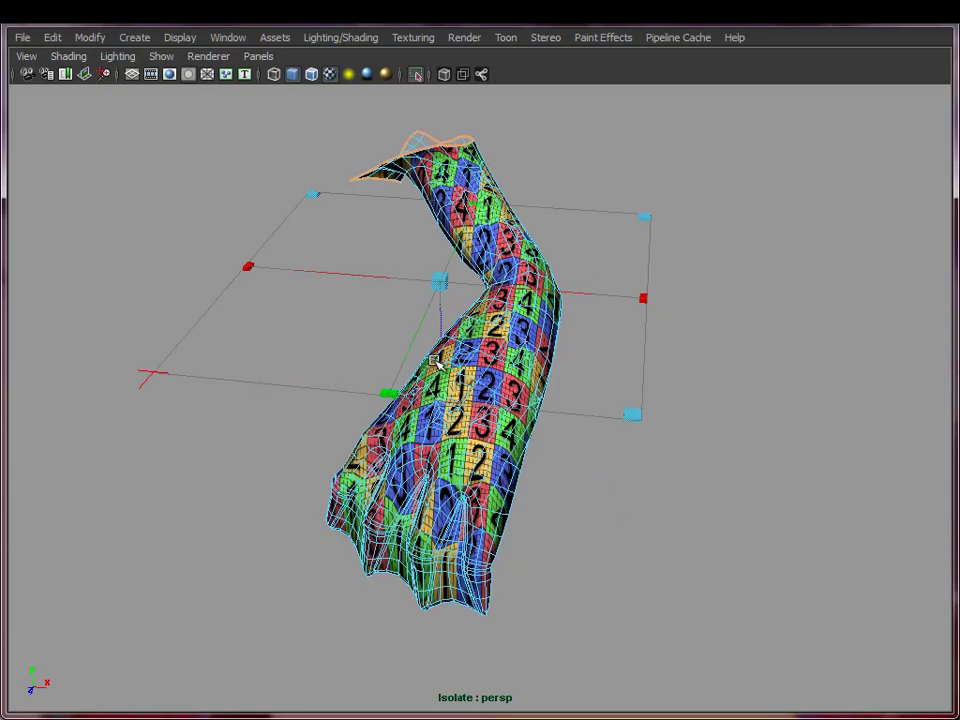
{"action": "left_click", "coordinate": [145, 383]}
{"action": "left_click_drag", "start_coordinate": [150, 387], "coordinate": [388, 409], "text": "alt"}
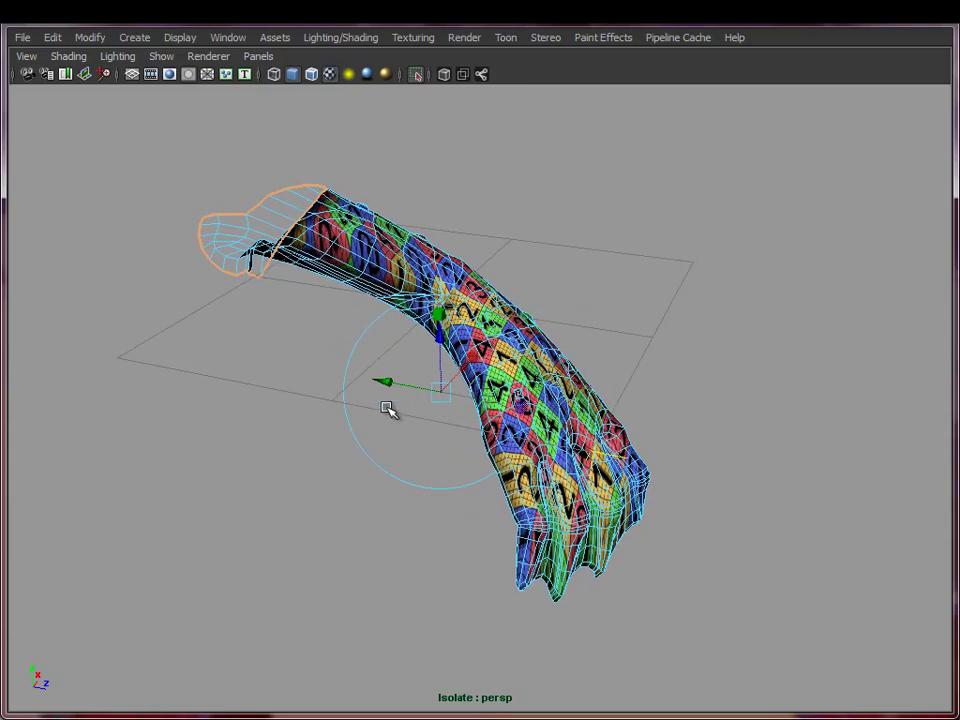
{"action": "left_click", "coordinate": [345, 379]}
{"action": "left_click_drag", "start_coordinate": [434, 360], "coordinate": [413, 366], "text": "alt"}
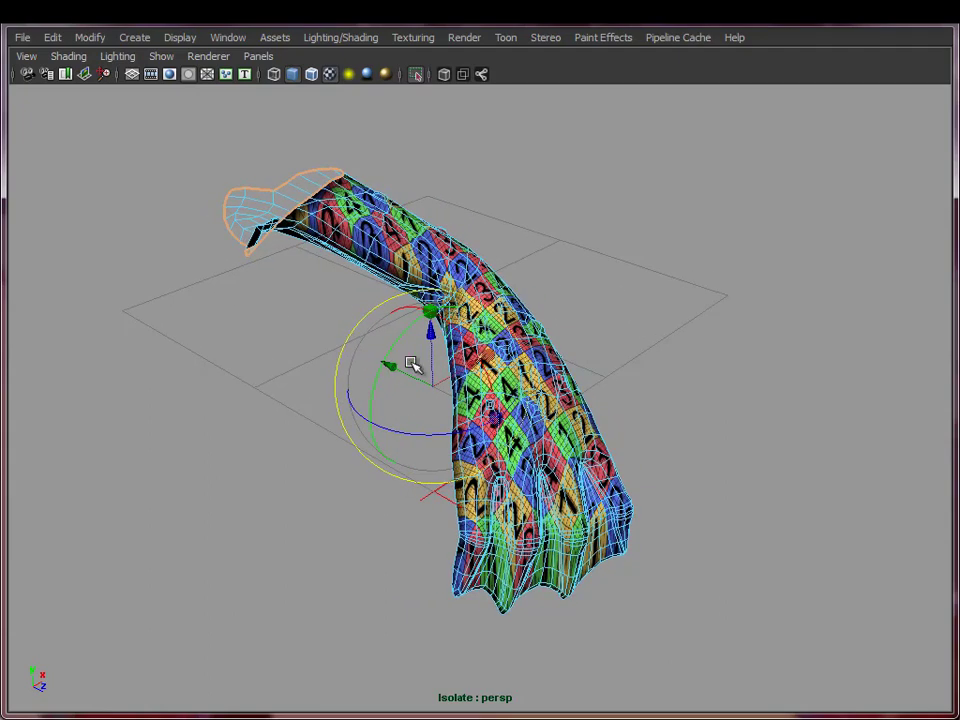
{"action": "left_click_drag", "start_coordinate": [454, 329], "coordinate": [466, 448]}
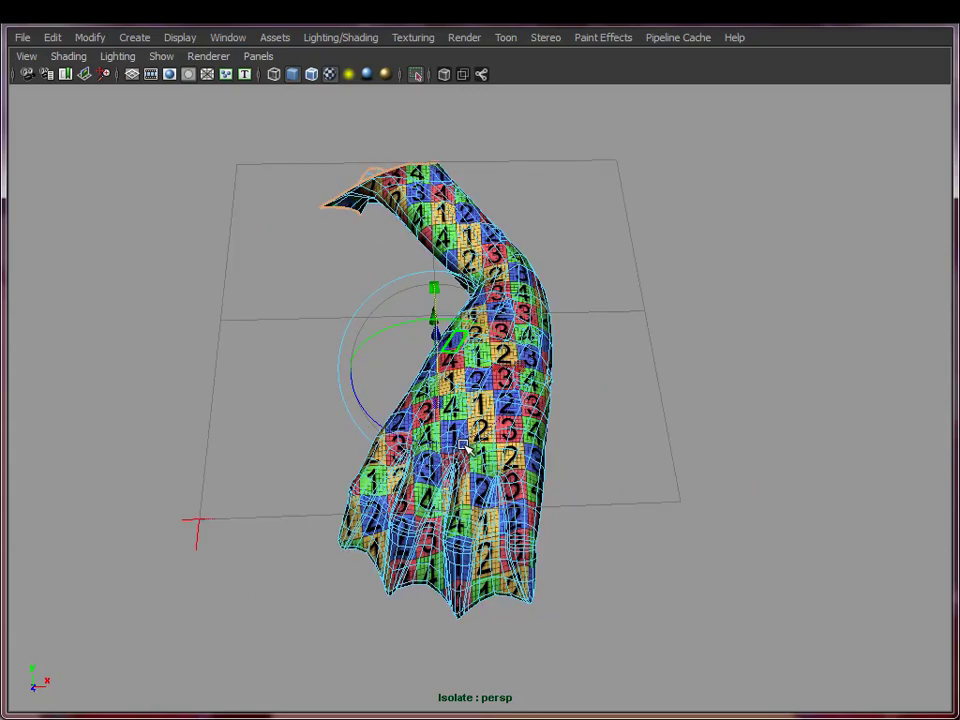
{"action": "right_click_drag", "start_coordinate": [474, 393], "coordinate": [560, 345]}
{"action": "left_click", "coordinate": [495, 370]}
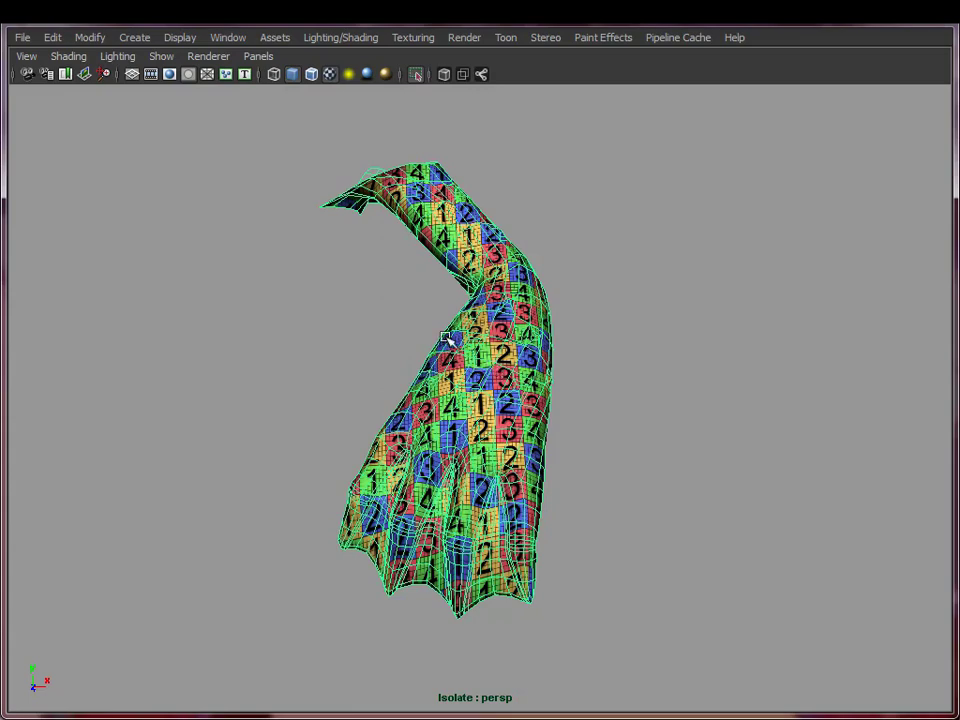
- Inspect the arm's UV layout in the UV Texture Editor beside the model, and minimize the editor
{"action": "left_click_drag", "start_coordinate": [447, 339], "coordinate": [566, 356], "text": "alt"}
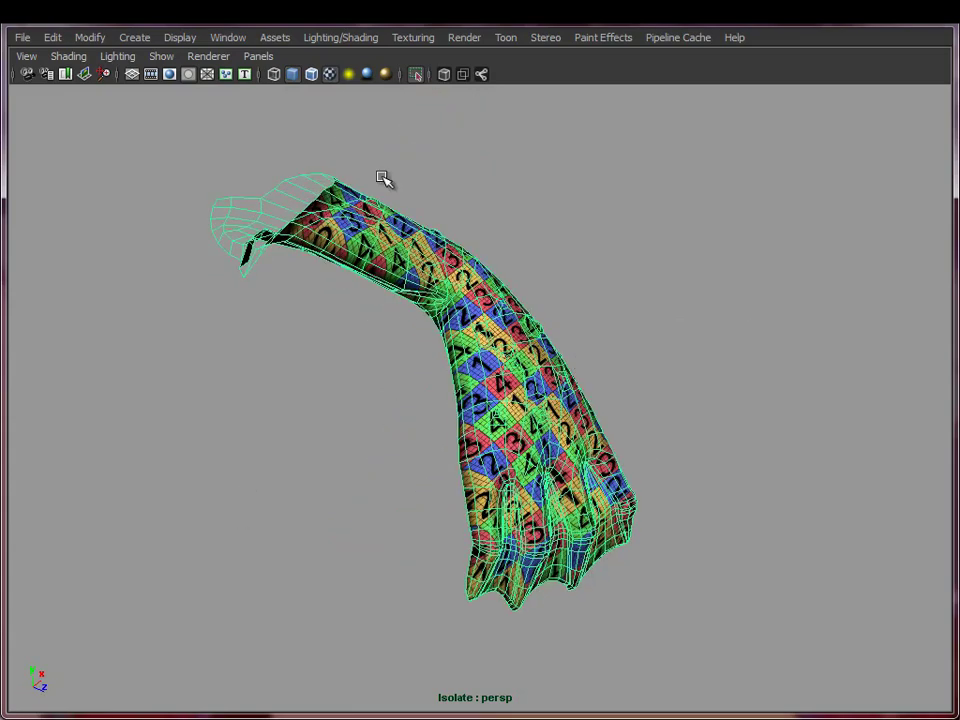
{"action": "left_click", "coordinate": [228, 38]}
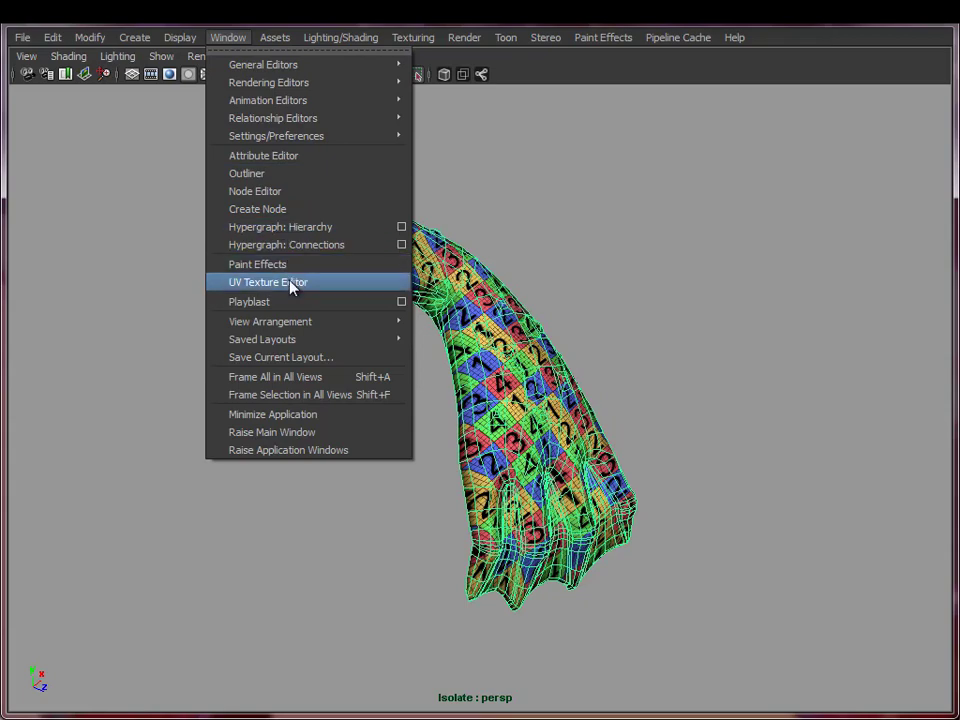
{"action": "left_click", "coordinate": [292, 283]}
{"action": "left_click_drag", "start_coordinate": [5, 22], "coordinate": [697, 49]}
{"action": "left_click_drag", "start_coordinate": [481, 362], "coordinate": [405, 649]}
{"action": "scroll", "coordinate": [683, 323], "scroll_direction": "down", "scroll_amount": 2}
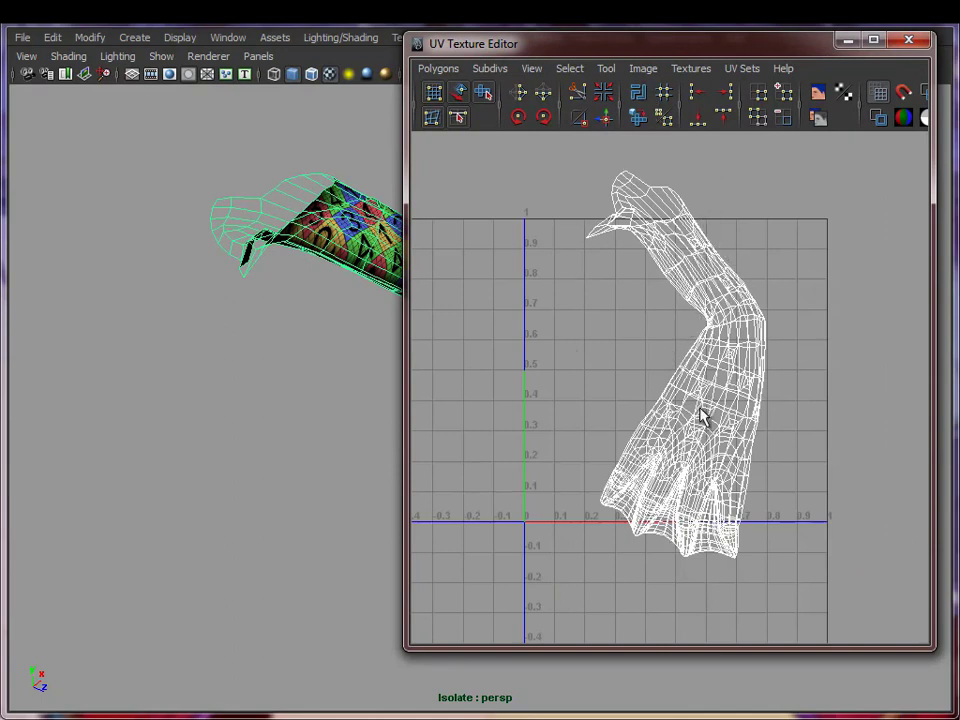
{"action": "key", "text": "f"}
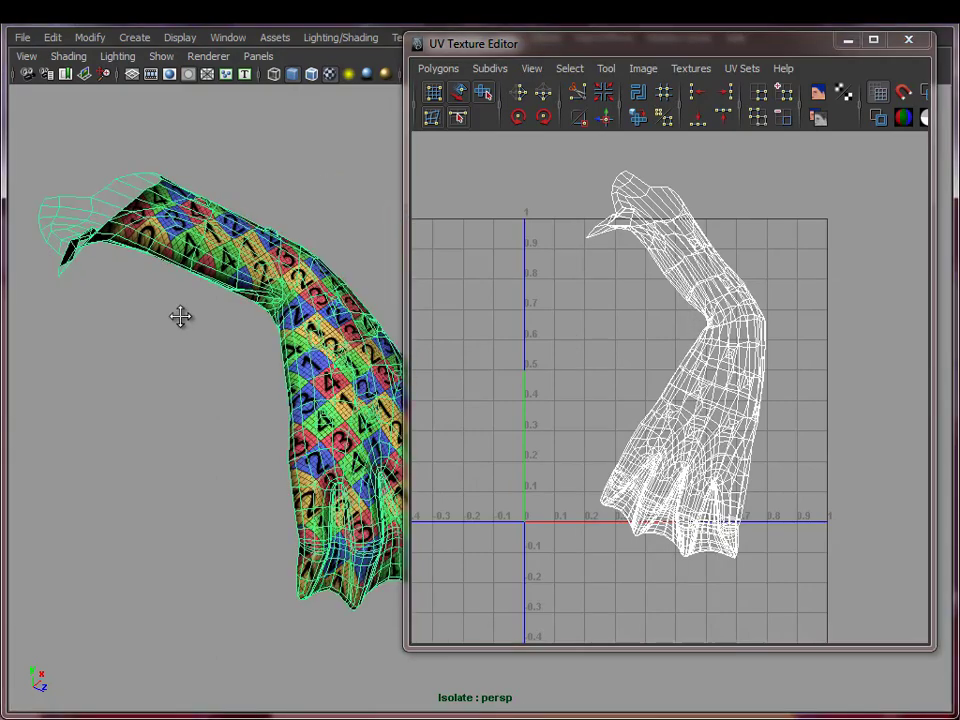
{"action": "left_click", "coordinate": [848, 50]}
- Deselect the arm and examine the checker pattern on its front, back and sides for stretching
{"action": "left_click_drag", "start_coordinate": [681, 379], "coordinate": [718, 413], "text": "alt"}
{"action": "left_click", "coordinate": [658, 448]}
{"action": "left_click_drag", "start_coordinate": [658, 448], "coordinate": [591, 463], "text": "alt"}
{"action": "scroll", "coordinate": [692, 445], "scroll_direction": "down", "scroll_amount": 3}
{"action": "scroll", "coordinate": [628, 456], "scroll_direction": "down", "scroll_amount": 1}
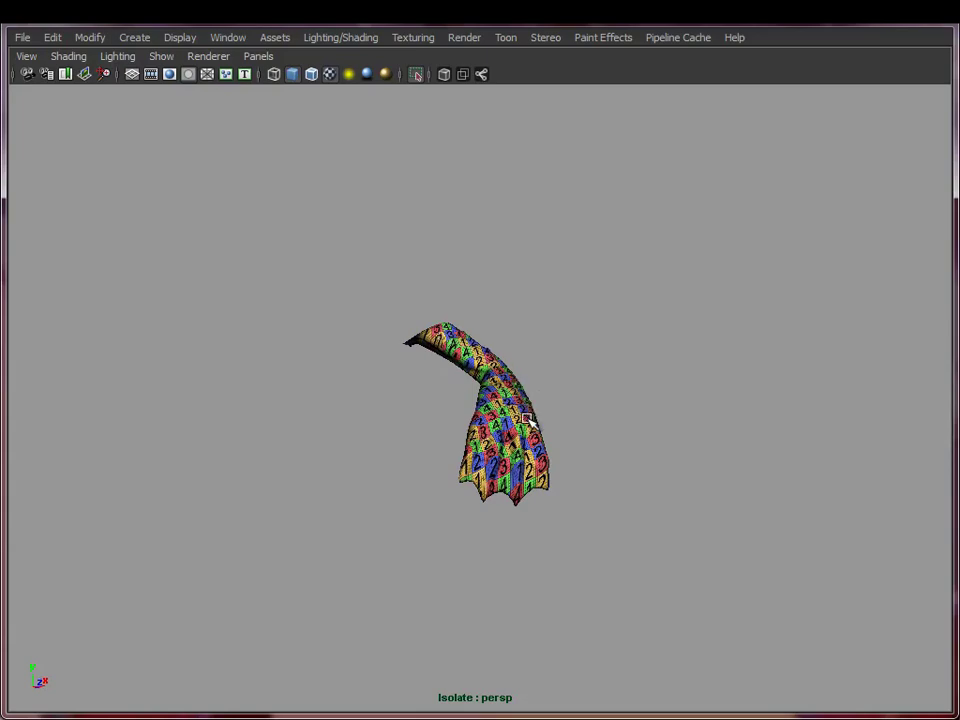
{"action": "left_click_drag", "start_coordinate": [502, 460], "coordinate": [499, 307], "text": "alt"}
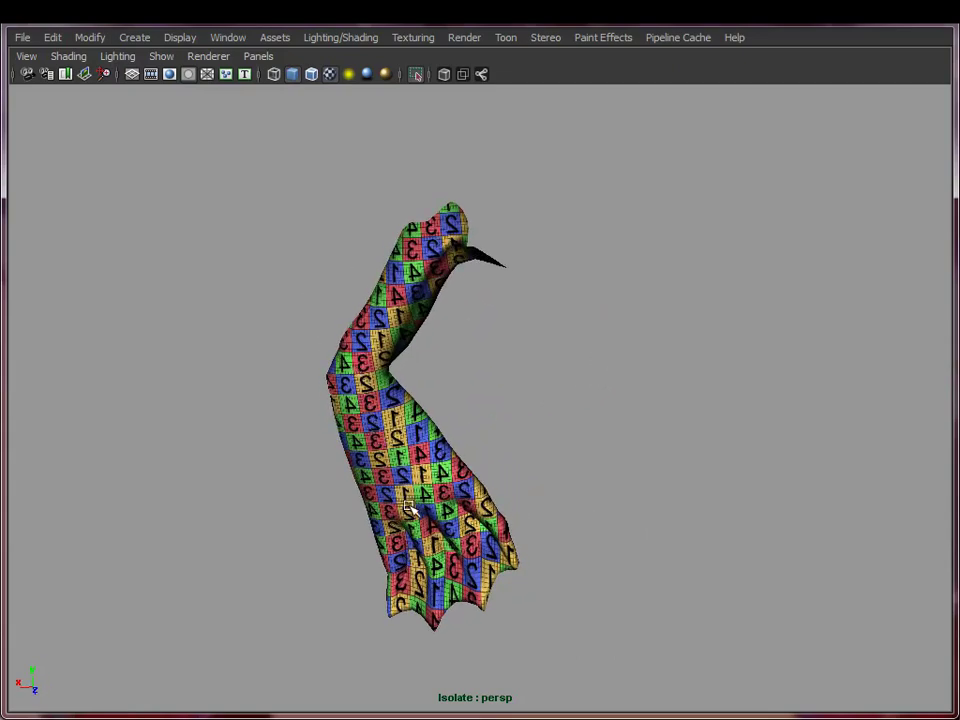
{"action": "left_click_drag", "start_coordinate": [408, 507], "coordinate": [441, 360], "text": "alt"}
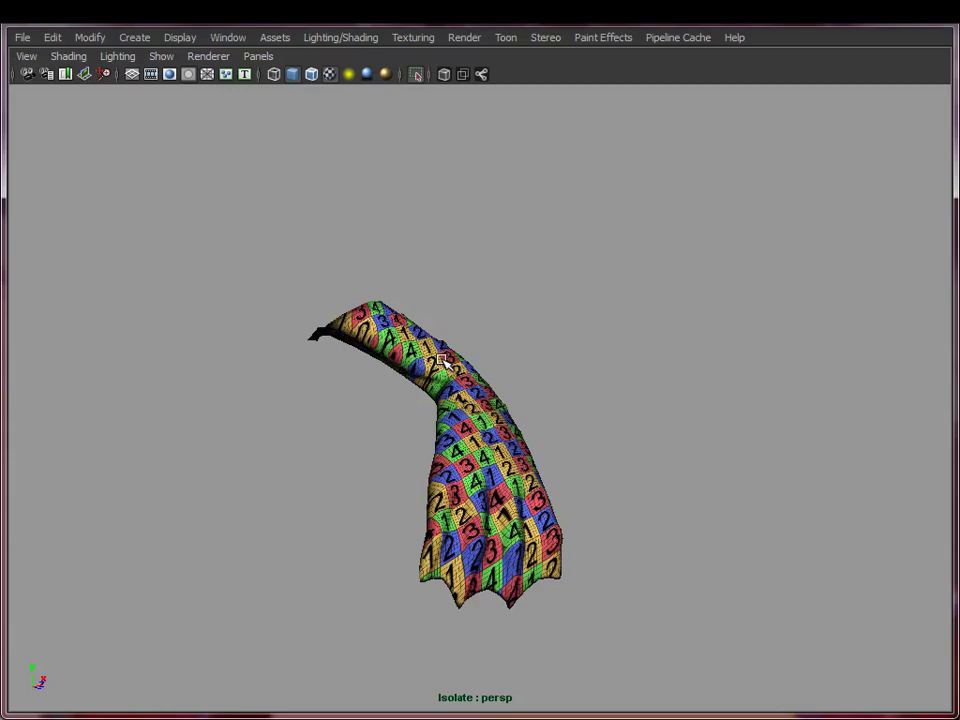
{"action": "left_click_drag", "start_coordinate": [383, 369], "coordinate": [680, 268], "text": "alt"}
{"action": "left_click_drag", "start_coordinate": [408, 316], "coordinate": [602, 371], "text": "alt"}
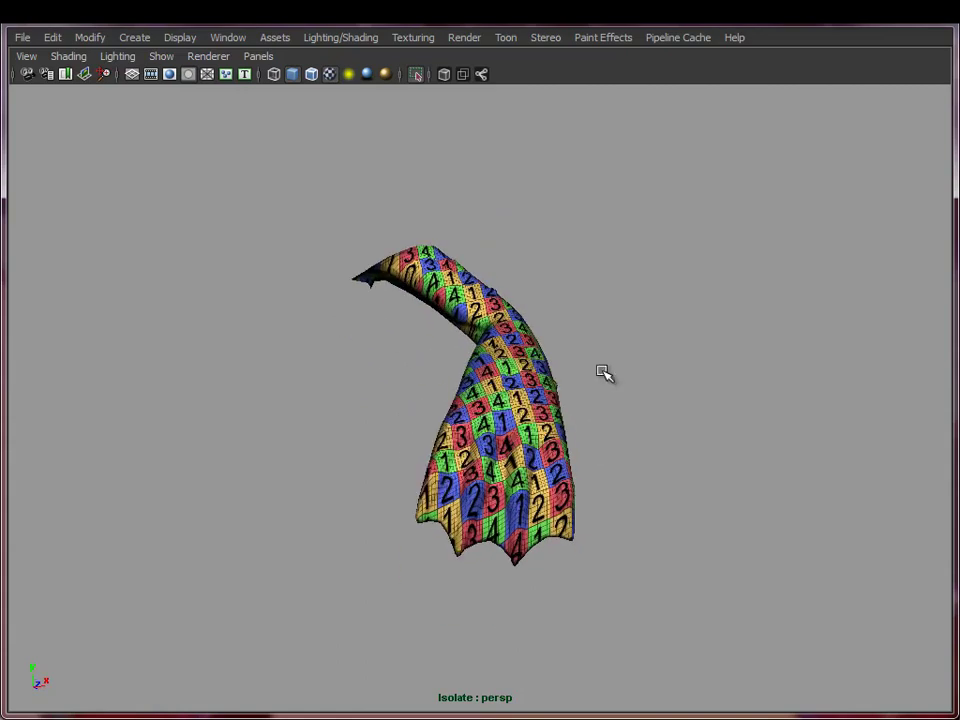
- Switch the arm to smooth preview and select the edge loop along the rim of the webbed hand
{"action": "left_click_drag", "start_coordinate": [696, 390], "coordinate": [658, 398], "text": "alt"}
{"action": "key", "text": "3"}
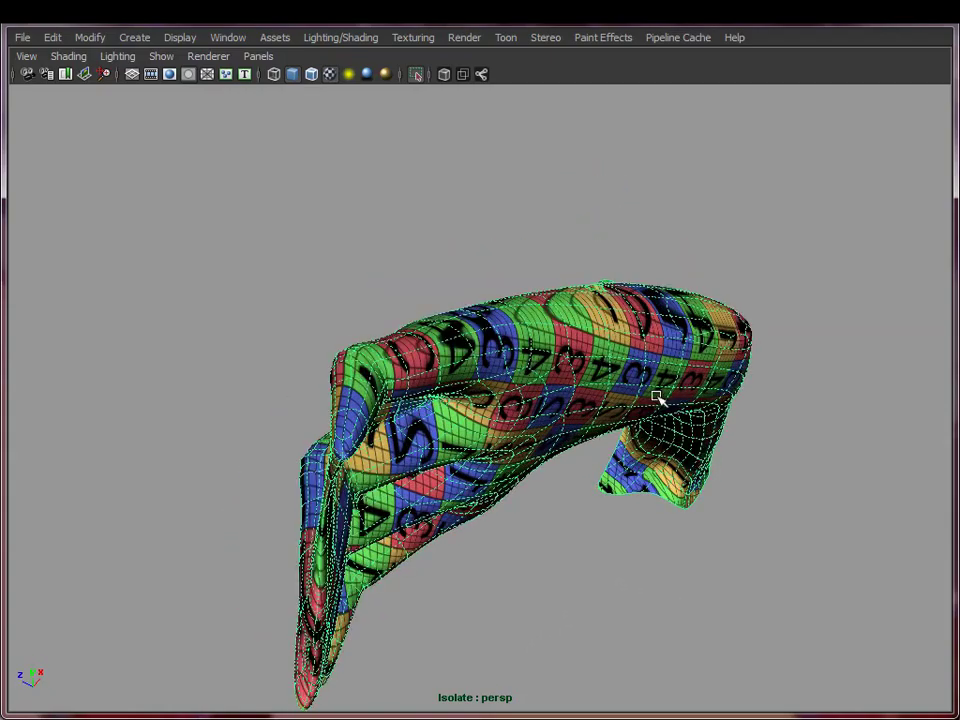
{"action": "mouse_move", "coordinate": [414, 441]}
{"action": "left_mouse_down", "text": "alt"}
{"action": "mouse_move", "coordinate": [379, 422]}
{"action": "mouse_move", "coordinate": [259, 444]}
{"action": "mouse_move", "coordinate": [343, 450]}
{"action": "mouse_move", "coordinate": [444, 423]}
{"action": "mouse_move", "coordinate": [542, 429]}
{"action": "mouse_move", "coordinate": [439, 386]}
{"action": "mouse_move", "coordinate": [499, 386]}
{"action": "mouse_move", "coordinate": [530, 414]}
{"action": "mouse_move", "coordinate": [604, 399]}
{"action": "mouse_move", "coordinate": [544, 386]}
{"action": "mouse_move", "coordinate": [596, 343]}
{"action": "left_mouse_up", "text": "alt"}
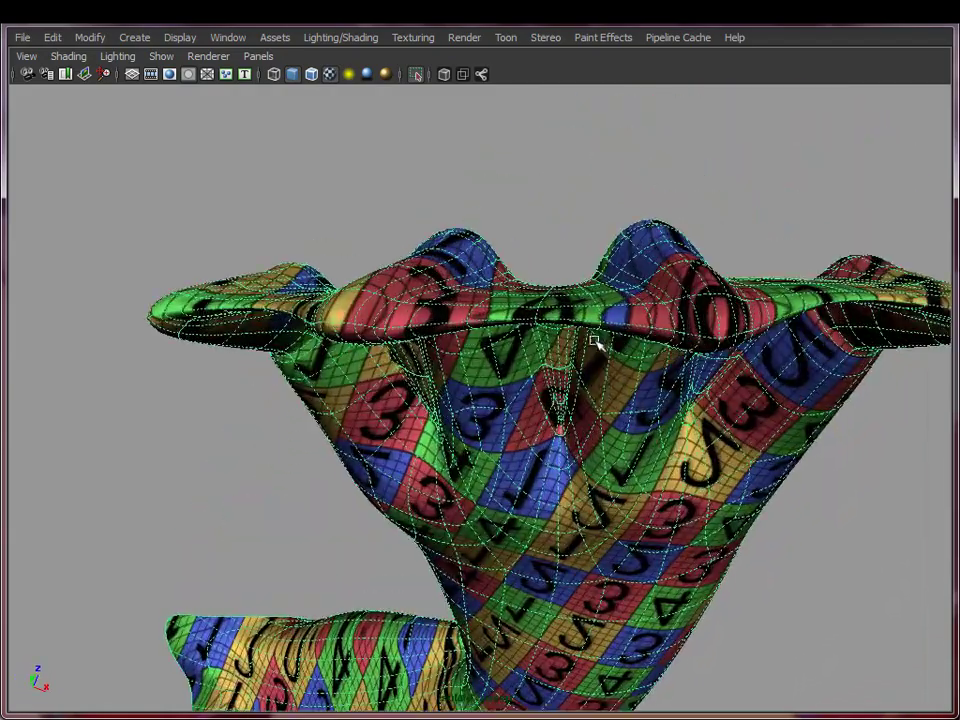
{"action": "right_click", "coordinate": [435, 321]}
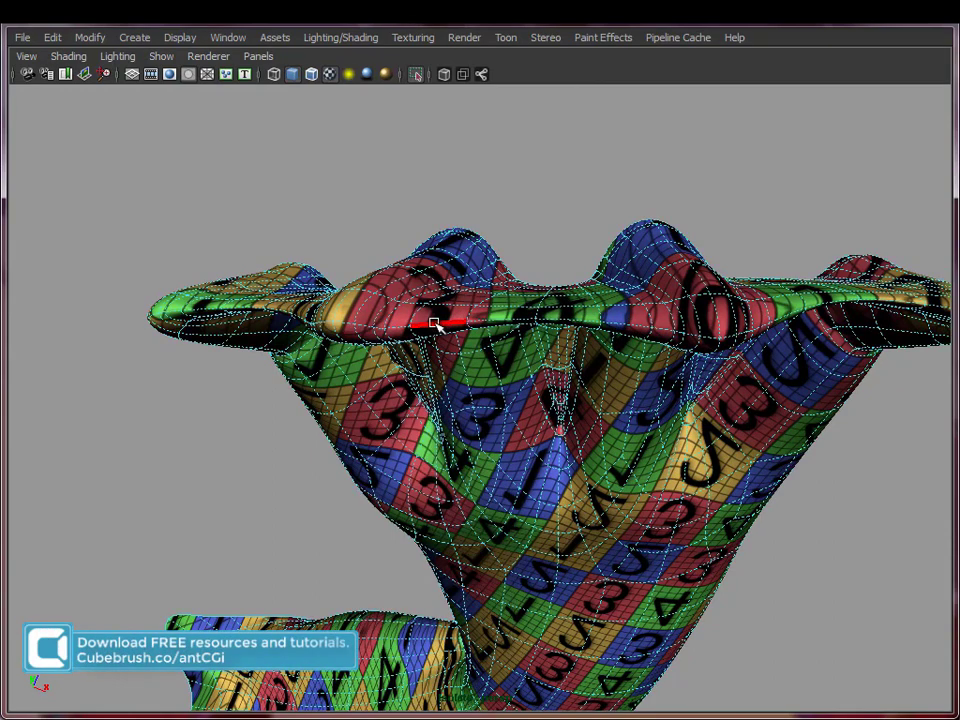
{"action": "double_click", "coordinate": [435, 323]}
{"action": "left_click_drag", "start_coordinate": [788, 478], "coordinate": [636, 521], "text": "alt"}
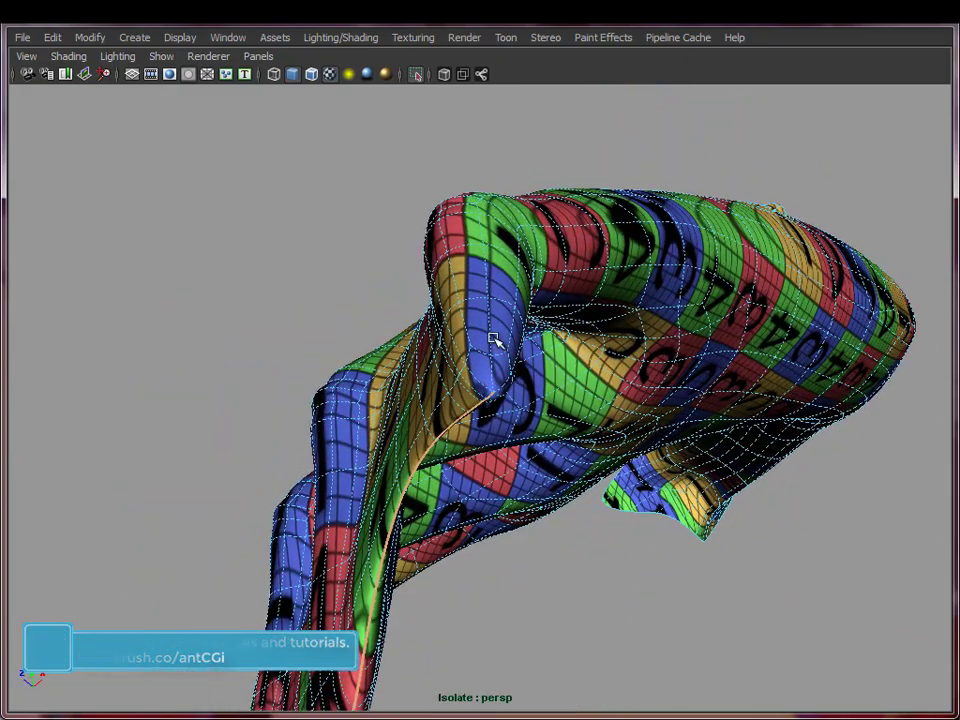
- Undo the last loop selection and add the edge loops up the outer finger and along the arm's elbow side to the seam
{"action": "left_click_drag", "start_coordinate": [606, 343], "coordinate": [621, 369], "text": "alt"}
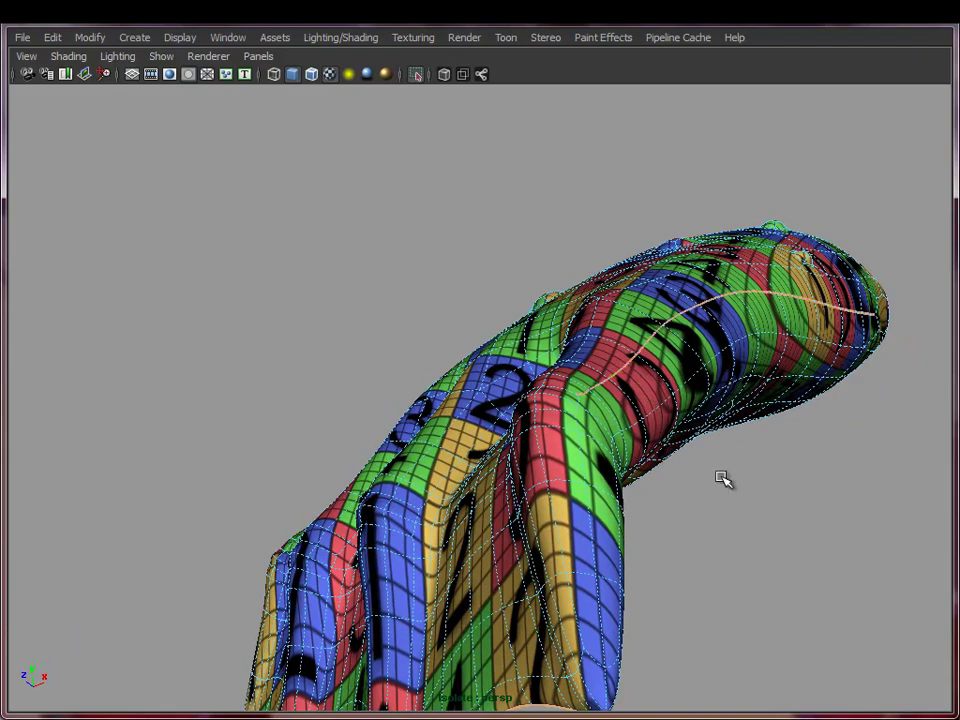
{"action": "left_click_drag", "start_coordinate": [724, 478], "coordinate": [720, 490], "text": "alt"}
{"action": "key", "text": "ctrl+z"}
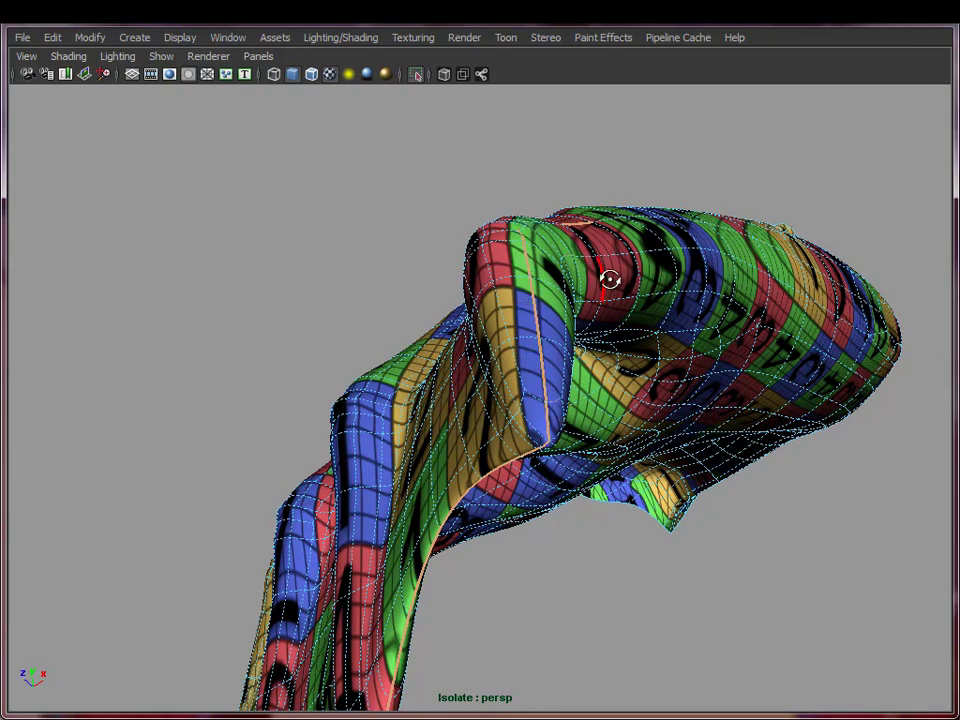
{"action": "left_click_drag", "start_coordinate": [611, 279], "coordinate": [619, 369], "text": "alt"}
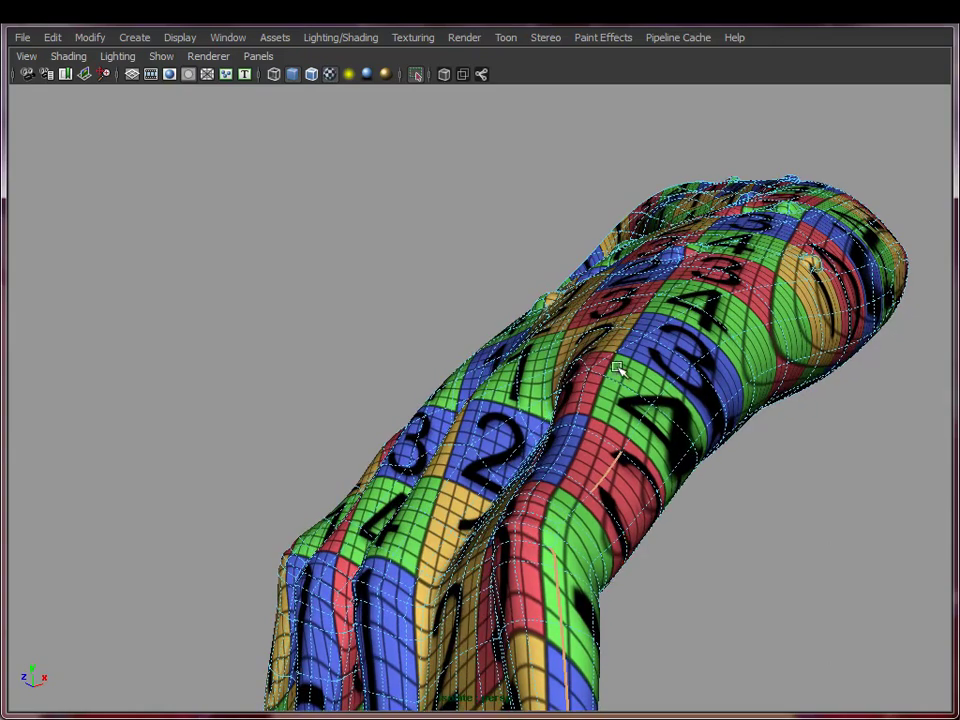
{"action": "double_click", "coordinate": [573, 508], "text": "shift"}
- Add the missing edges at the outer knuckle to join the finger loop to the arm loop
{"action": "left_click_drag", "start_coordinate": [525, 583], "coordinate": [506, 474], "text": "alt"}
{"action": "middle_click_drag", "start_coordinate": [506, 474], "coordinate": [572, 470], "text": "alt"}
{"action": "right_click_drag", "start_coordinate": [572, 470], "coordinate": [587, 401], "text": "alt"}
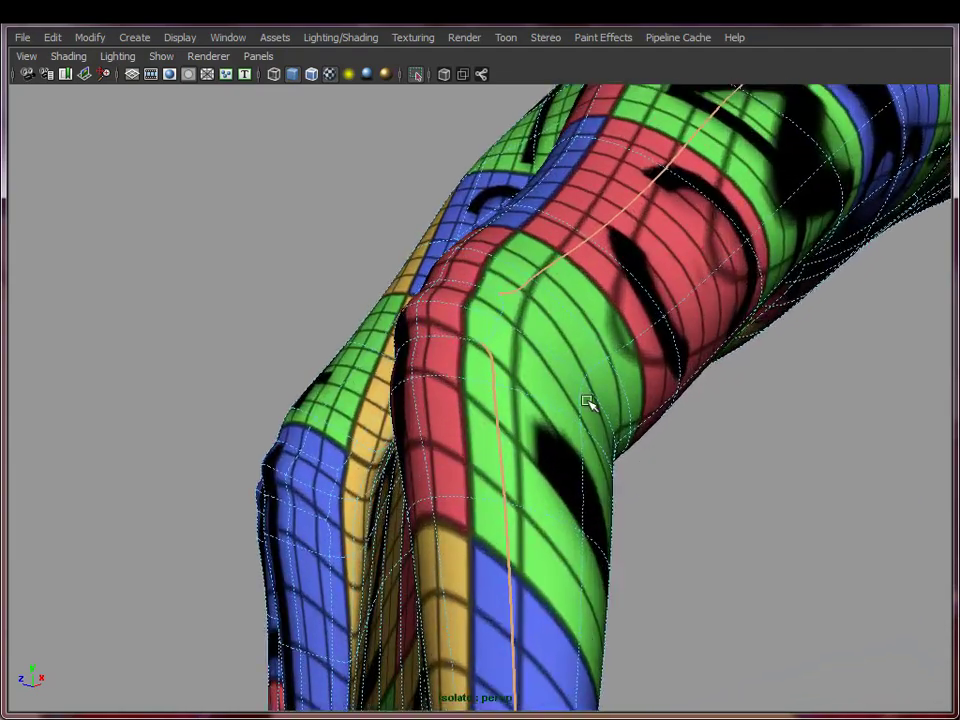
{"action": "left_click", "coordinate": [504, 310], "text": "shift"}
{"action": "left_click", "coordinate": [493, 332], "text": "shift"}
- Continue the seam selection past the elbow and along the upper arm towards the shoulder
{"action": "right_click_drag", "start_coordinate": [803, 484], "coordinate": [569, 441], "text": "alt"}
{"action": "left_click_drag", "start_coordinate": [709, 431], "coordinate": [640, 450], "text": "alt"}
{"action": "middle_click_drag", "start_coordinate": [640, 450], "coordinate": [604, 457], "text": "alt"}
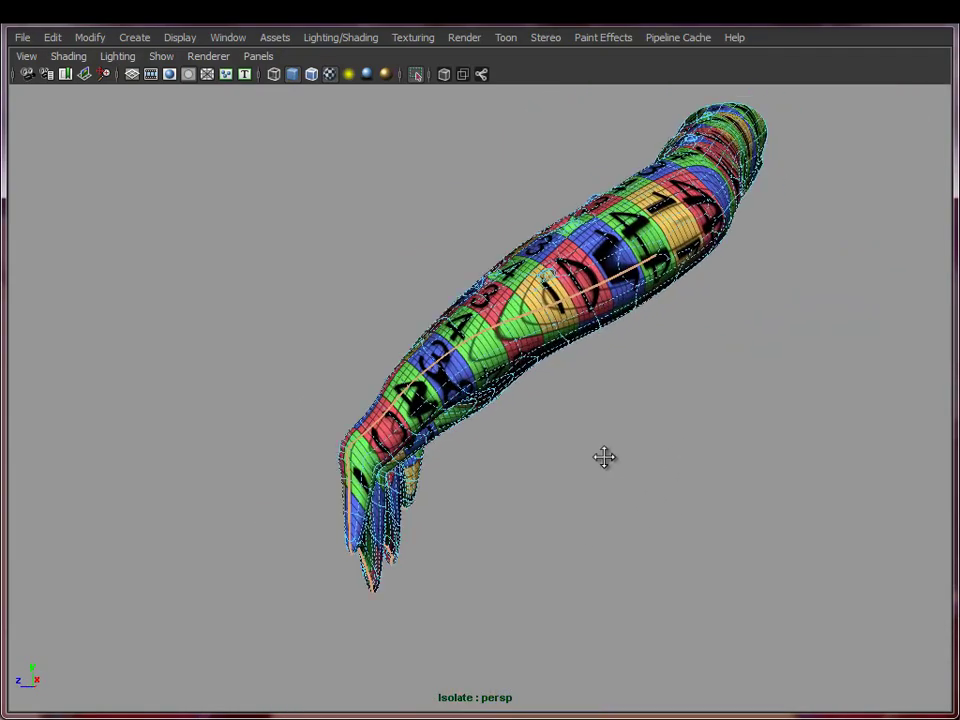
{"action": "right_click_drag", "start_coordinate": [604, 457], "coordinate": [632, 538], "text": "alt"}
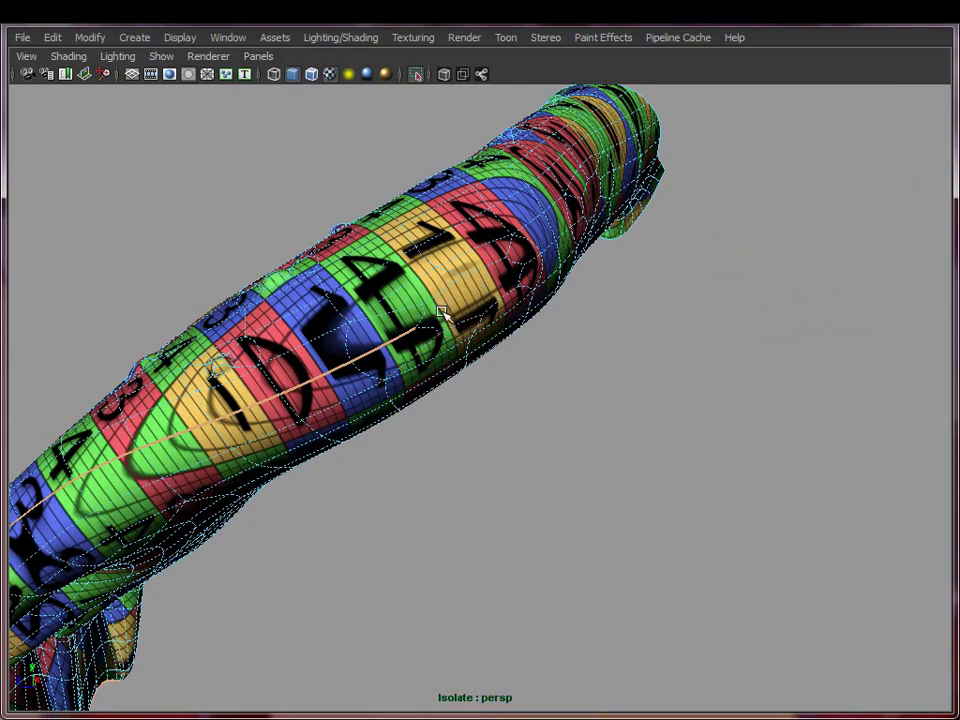
{"action": "left_click_drag", "start_coordinate": [441, 313], "coordinate": [717, 401], "text": "alt"}
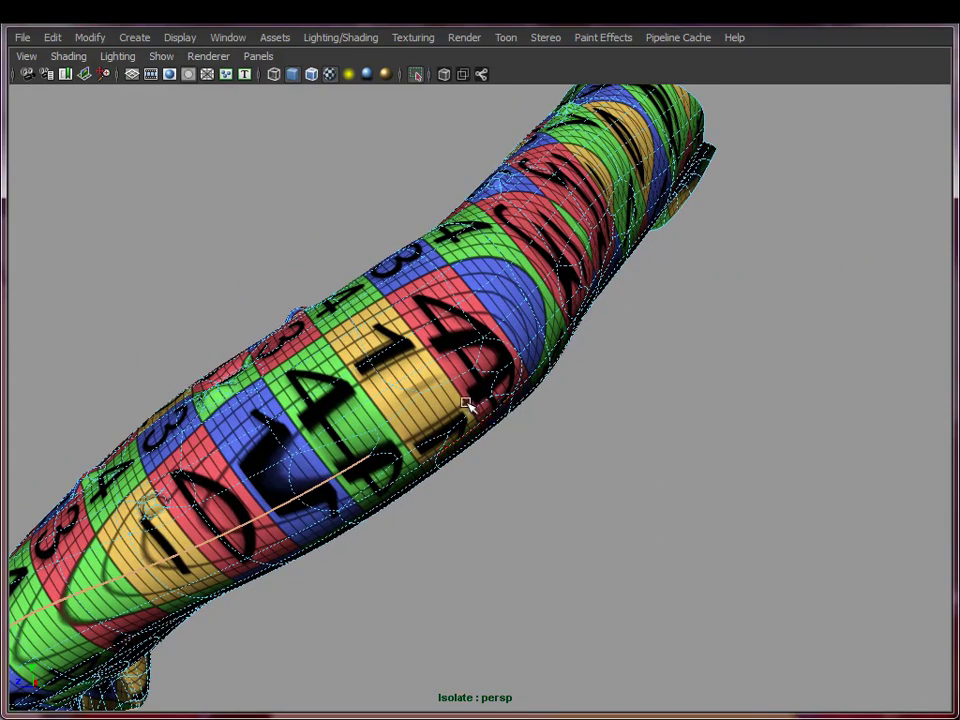
{"action": "left_click_drag", "start_coordinate": [568, 403], "coordinate": [479, 366], "text": "alt"}
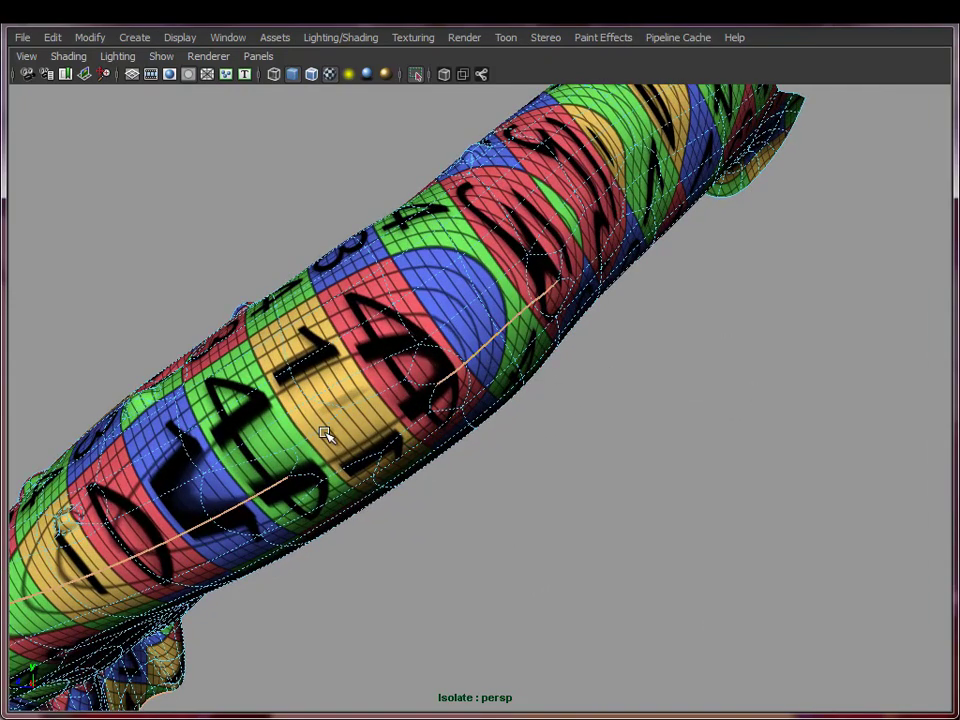
{"action": "left_click_drag", "start_coordinate": [400, 412], "coordinate": [611, 214], "text": "alt"}
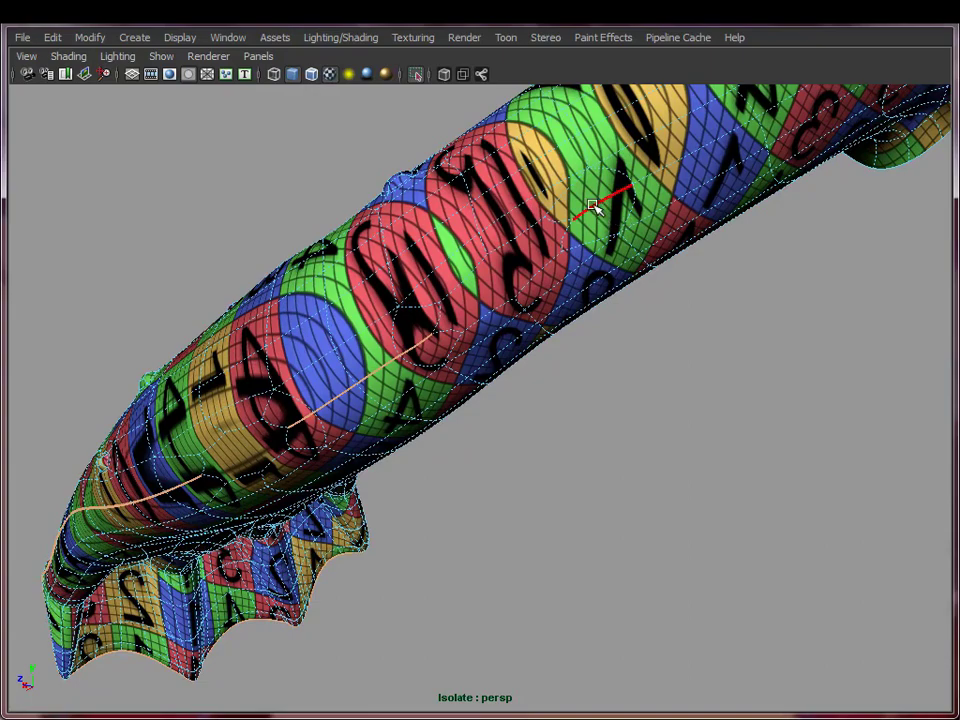
{"action": "left_click_drag", "start_coordinate": [677, 231], "coordinate": [600, 287], "text": "alt"}
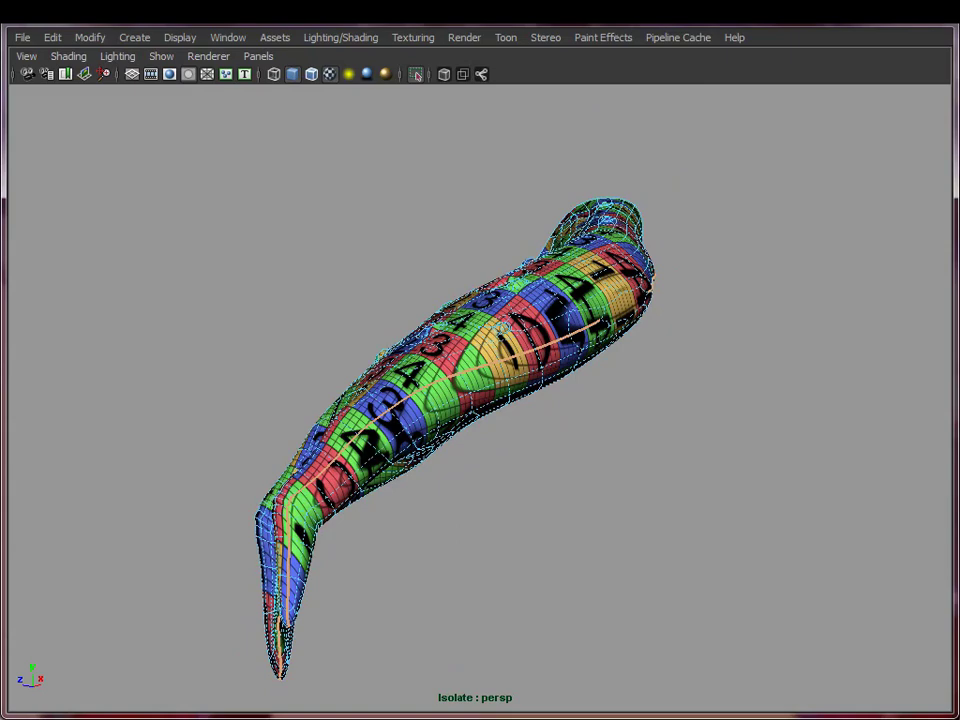
- Open the UV Texture Editor and cut the UVs along the selected seam edges
{"action": "left_click", "coordinate": [120, 718]}
{"action": "left_click", "coordinate": [442, 70]}
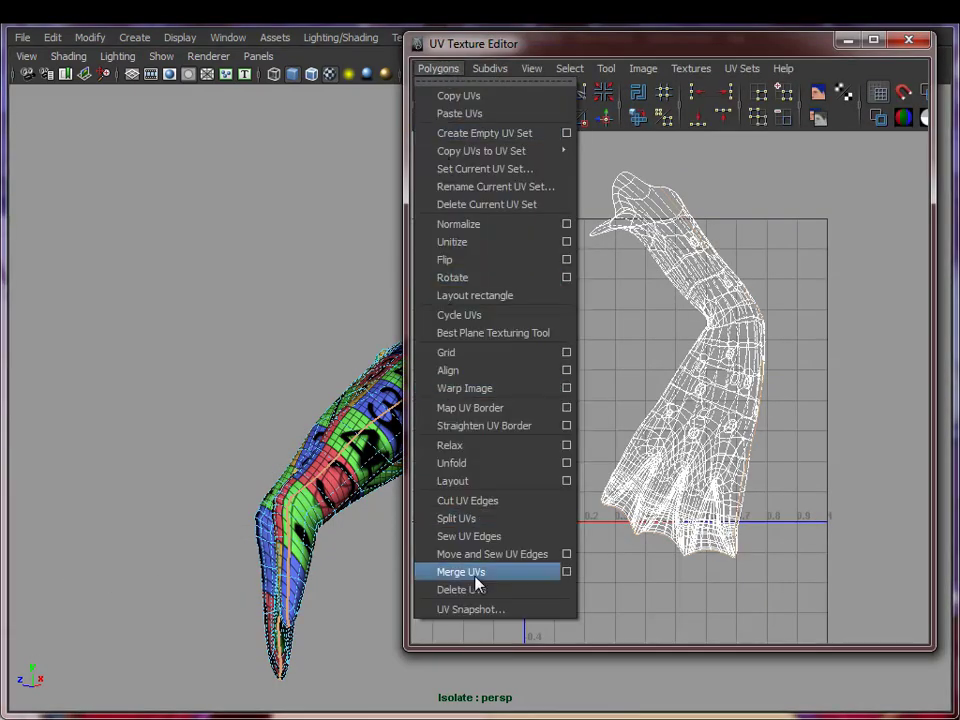
{"action": "left_click", "coordinate": [474, 505]}
- Select the two large oval faces at the elbow and on the upper arm and delete them
{"action": "left_click_drag", "start_coordinate": [315, 414], "coordinate": [211, 458], "text": "alt"}
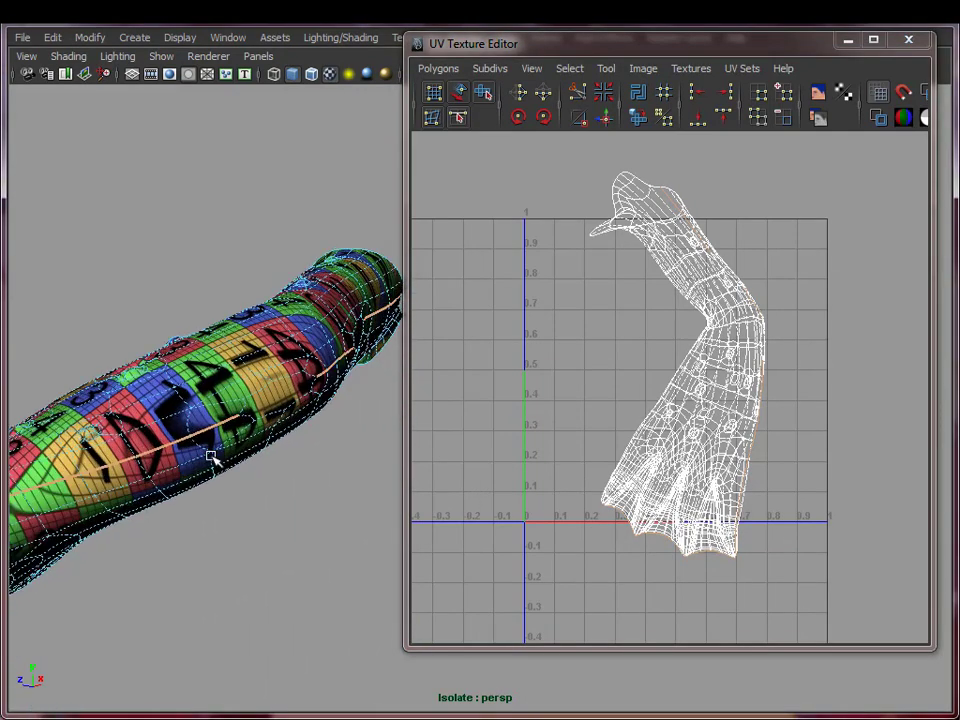
{"action": "left_click", "coordinate": [302, 404]}
{"action": "left_click_drag", "start_coordinate": [312, 402], "coordinate": [170, 458], "text": "alt"}
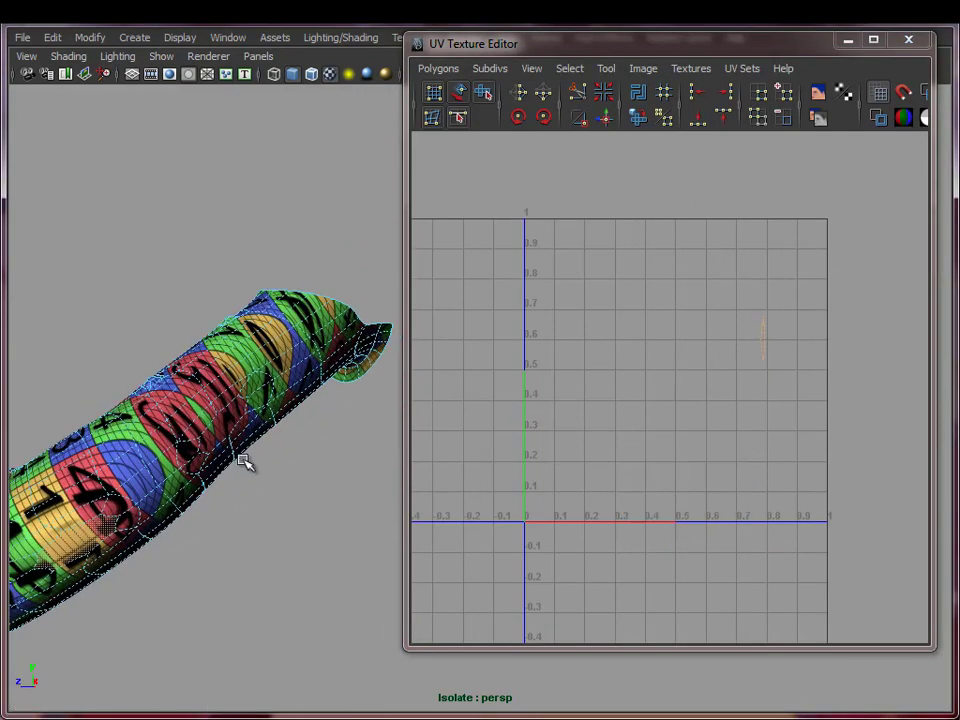
{"action": "left_click", "coordinate": [219, 423], "text": "shift"}
{"action": "key", "text": "Delete"}
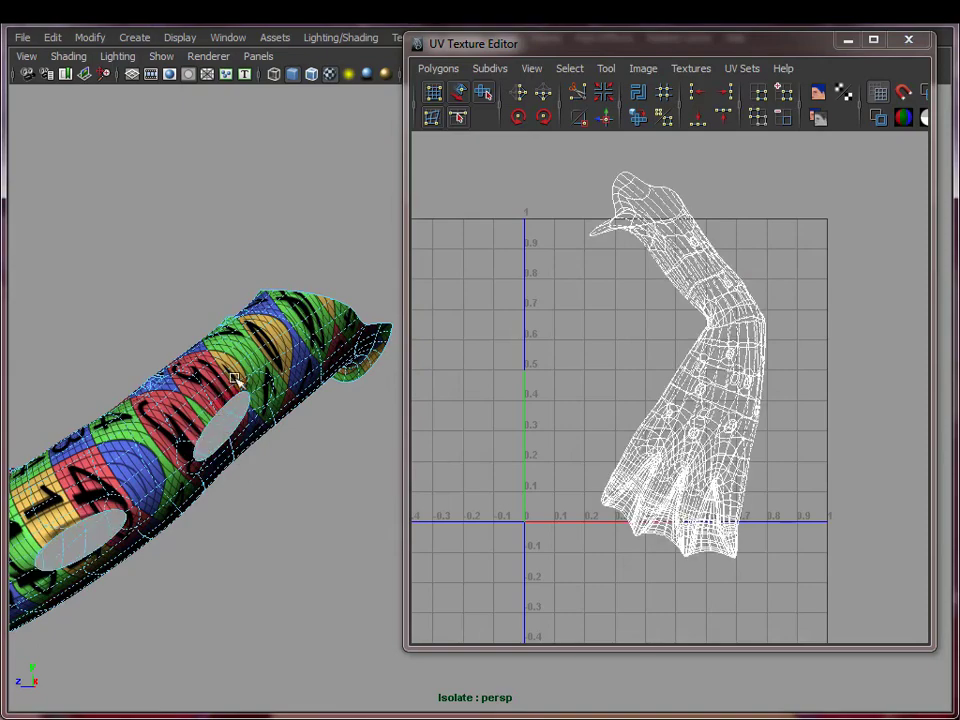
- Return the arm to edge selection and select the loops along the webbed hand's rim and up the inner finger
{"action": "right_click_drag", "start_coordinate": [236, 379], "coordinate": [301, 340]}
{"action": "left_click", "coordinate": [281, 352]}
{"action": "left_click_drag", "start_coordinate": [221, 420], "coordinate": [364, 386], "text": "alt"}
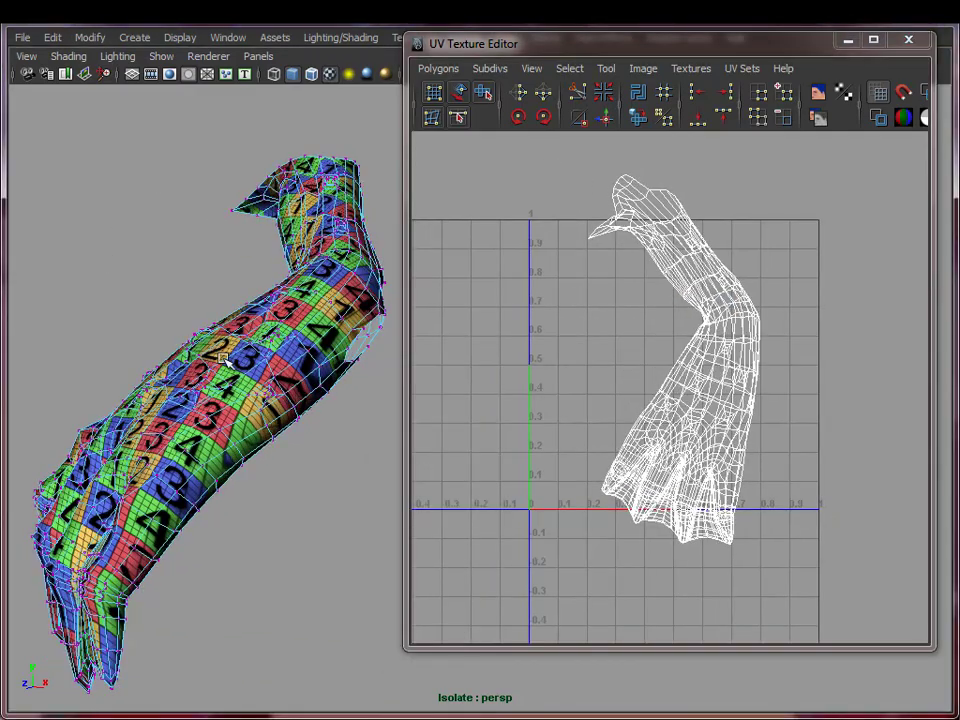
{"action": "left_click_drag", "start_coordinate": [225, 361], "coordinate": [264, 265], "text": "alt"}
{"action": "left_click_drag", "start_coordinate": [205, 240], "coordinate": [230, 402], "text": "alt"}
{"action": "right_click_drag", "start_coordinate": [267, 382], "coordinate": [273, 352]}
{"action": "left_click_drag", "start_coordinate": [222, 405], "coordinate": [238, 474], "text": "alt"}
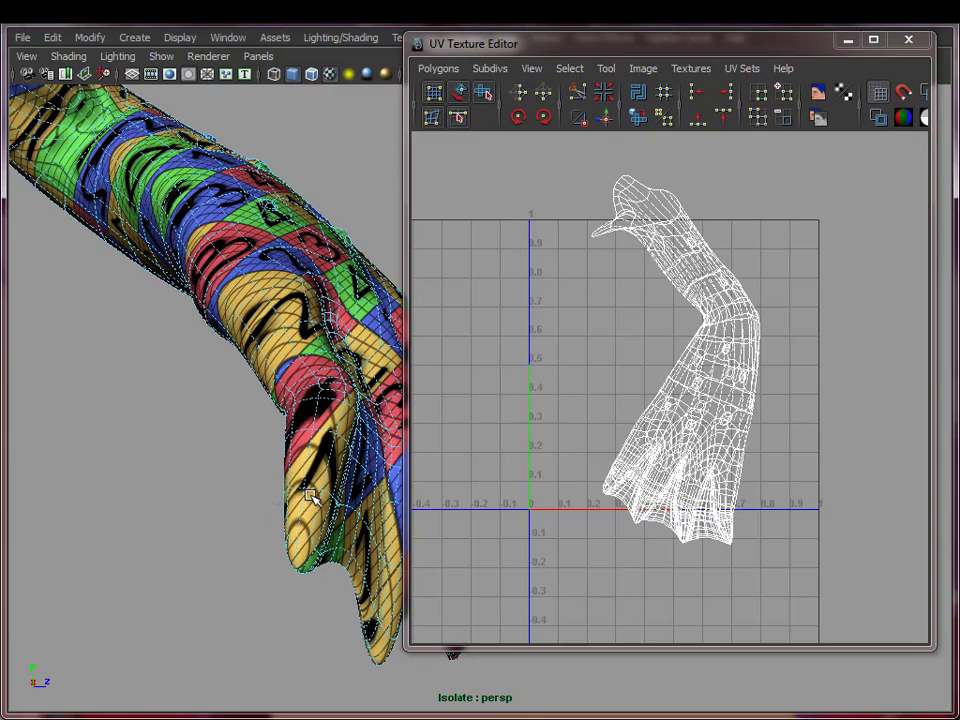
{"action": "left_click_drag", "start_coordinate": [311, 493], "coordinate": [237, 462], "text": "alt"}
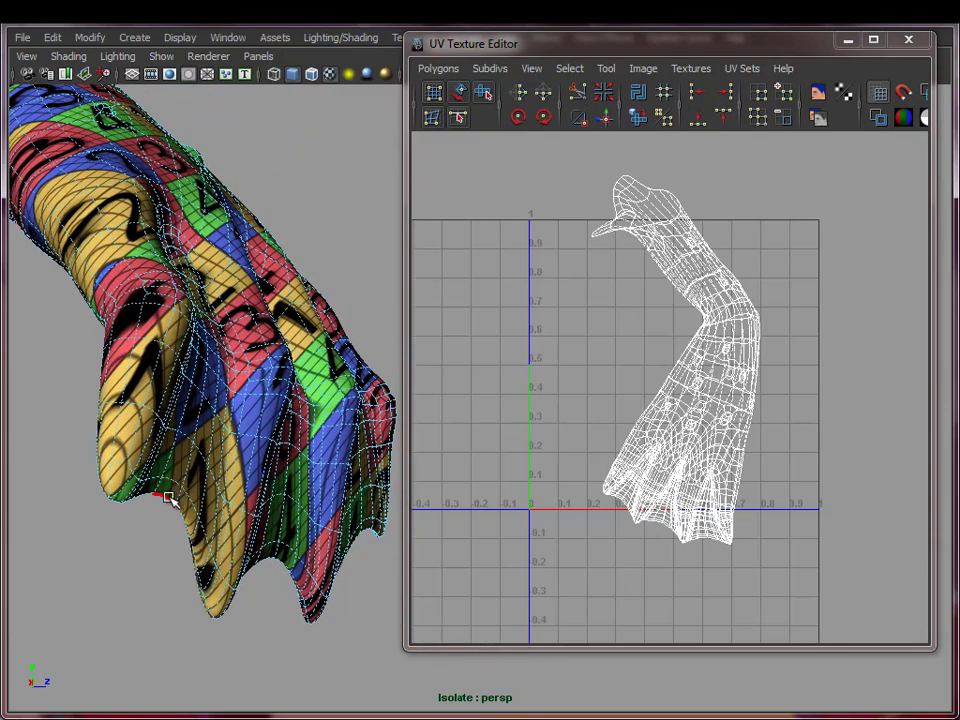
{"action": "left_click_drag", "start_coordinate": [168, 497], "coordinate": [197, 484], "text": "alt"}
{"action": "double_click", "coordinate": [221, 403], "text": "shift"}
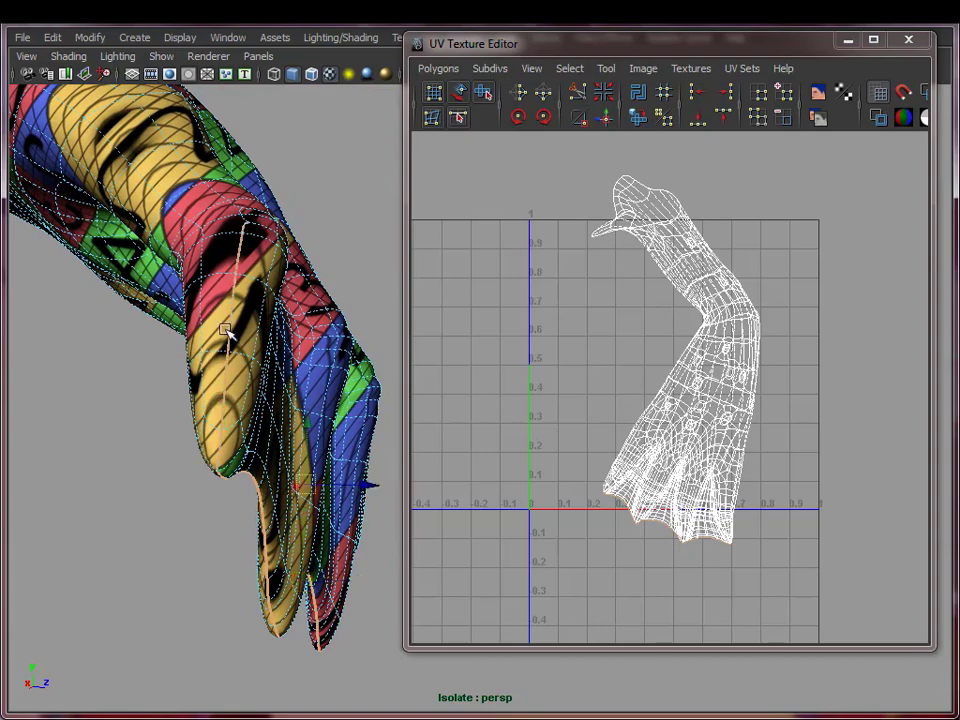
- Extend the seam selection from the inner finger along the arm's inner side up to the shoulder
{"action": "left_click_drag", "start_coordinate": [226, 332], "coordinate": [233, 284], "text": "alt"}
{"action": "double_click", "coordinate": [256, 467], "text": "shift"}
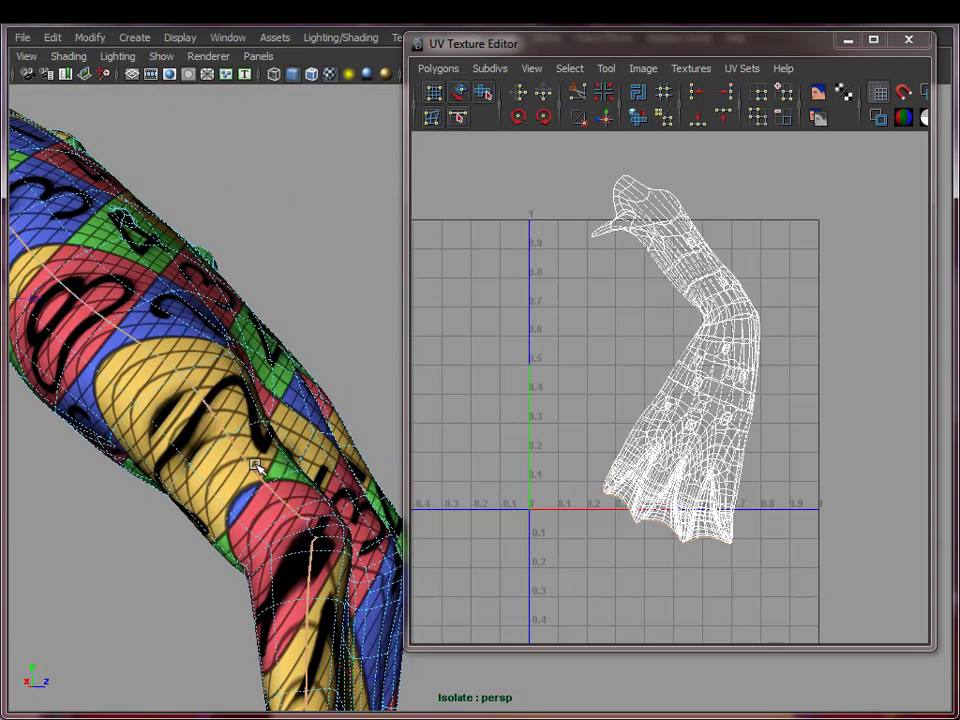
{"action": "left_click_drag", "start_coordinate": [267, 538], "coordinate": [238, 427], "text": "alt"}
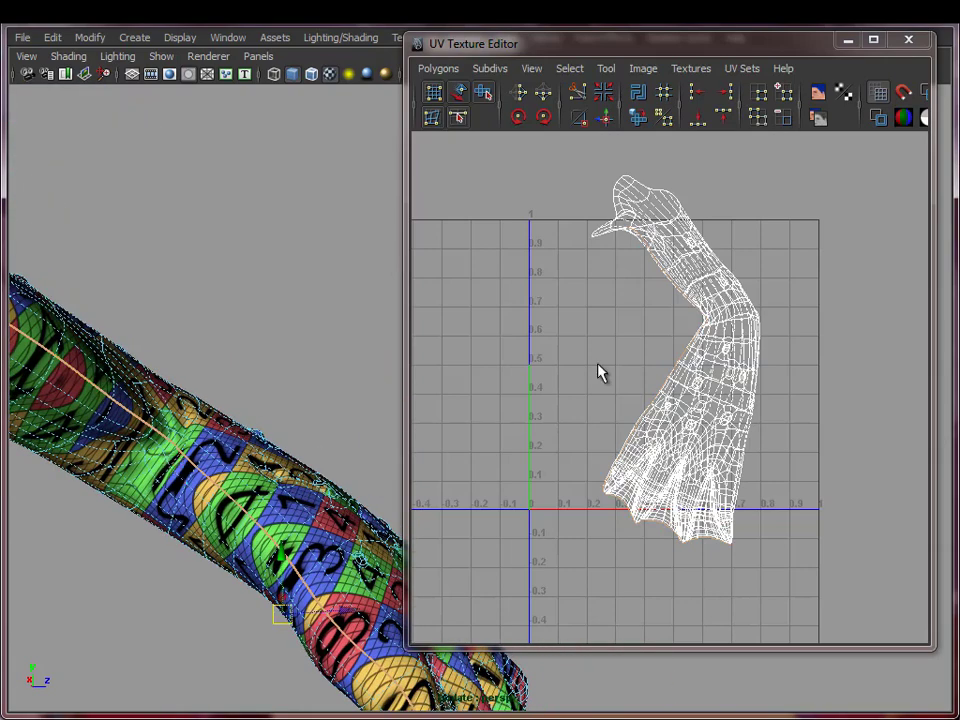
{"action": "right_click_drag", "start_coordinate": [733, 277], "coordinate": [730, 277], "text": "alt"}
{"action": "mouse_move", "coordinate": [161, 279]}
{"action": "left_mouse_down", "text": "alt"}
{"action": "mouse_move", "coordinate": [291, 298]}
{"action": "mouse_move", "coordinate": [313, 311]}
{"action": "mouse_move", "coordinate": [273, 315]}
{"action": "mouse_move", "coordinate": [176, 294]}
{"action": "mouse_move", "coordinate": [514, 332]}
{"action": "mouse_move", "coordinate": [148, 297]}
{"action": "left_mouse_up", "text": "alt"}
- Cut the UVs along the selected hand rim and inner arm edges
{"action": "left_click", "coordinate": [433, 70]}
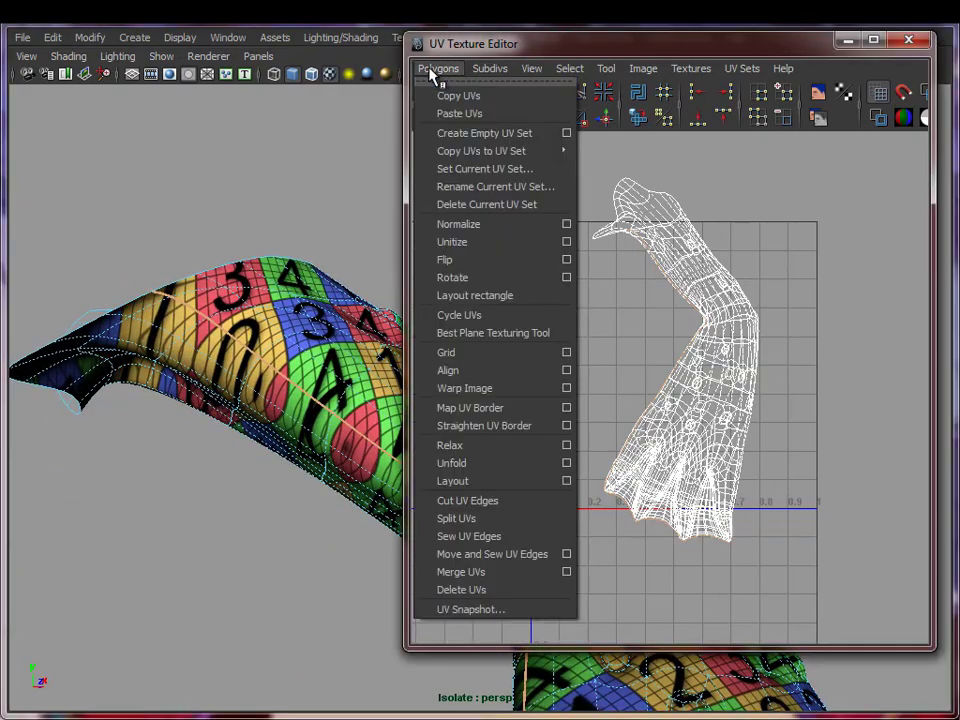
{"action": "left_click", "coordinate": [477, 498]}
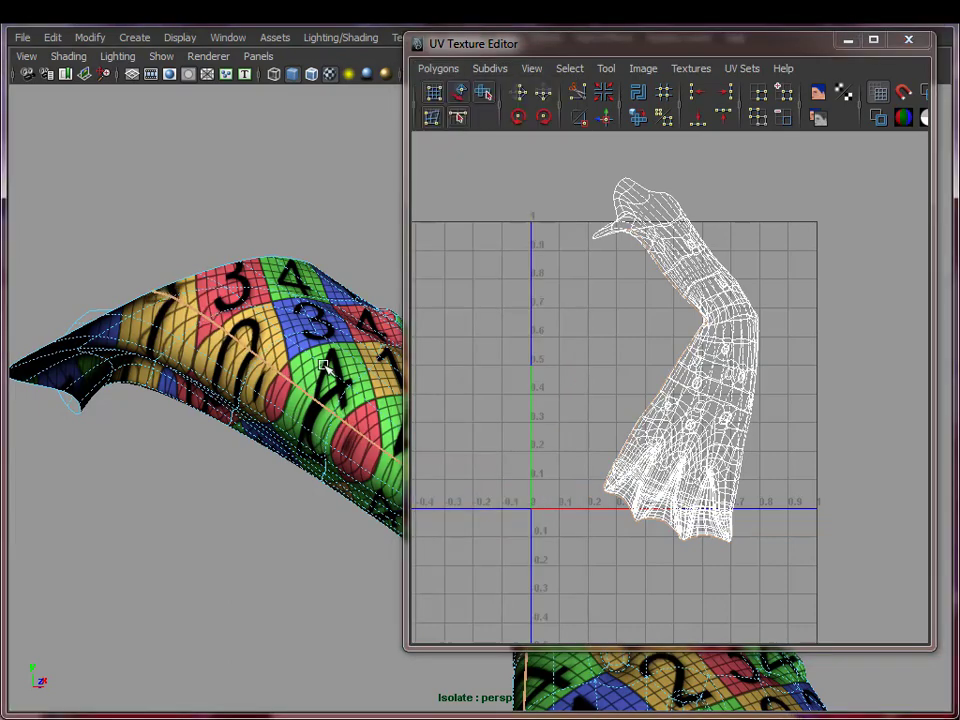
{"action": "left_click_drag", "start_coordinate": [250, 350], "coordinate": [310, 316], "text": "alt"}
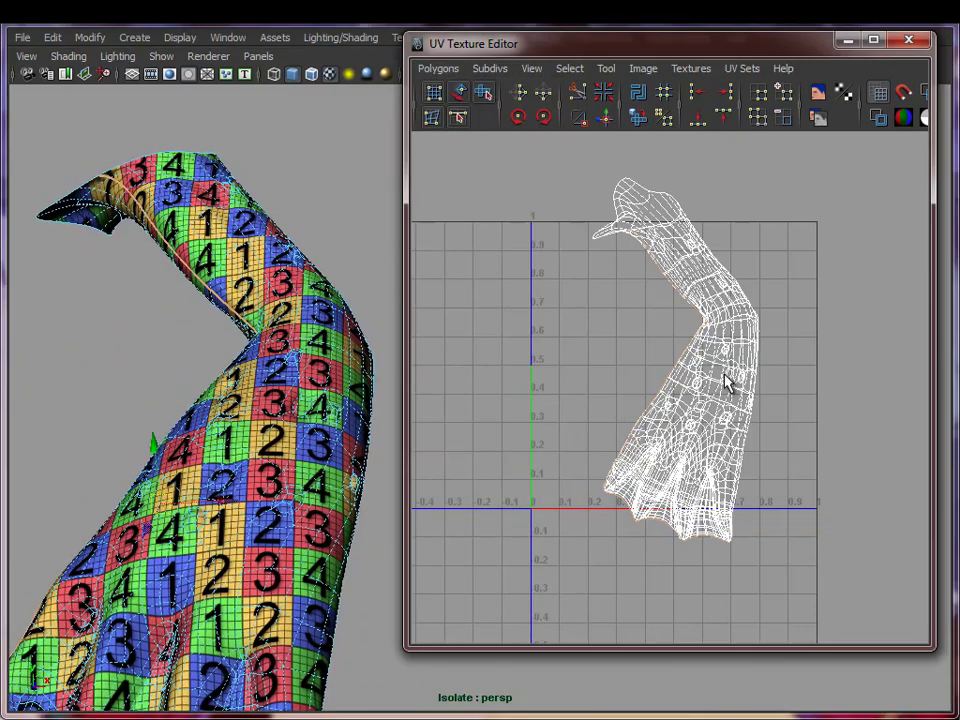
- Select a UV on the arm, expand the selection to its whole shell, and try moving it horizontally
{"action": "left_click", "coordinate": [723, 348]}
{"action": "right_click_drag", "start_coordinate": [729, 372], "coordinate": [771, 349], "text": "ctrl"}
{"action": "right_click_drag", "start_coordinate": [779, 437], "coordinate": [671, 430], "text": "alt"}
{"action": "middle_click_drag", "start_coordinate": [671, 430], "coordinate": [552, 437], "text": "alt"}
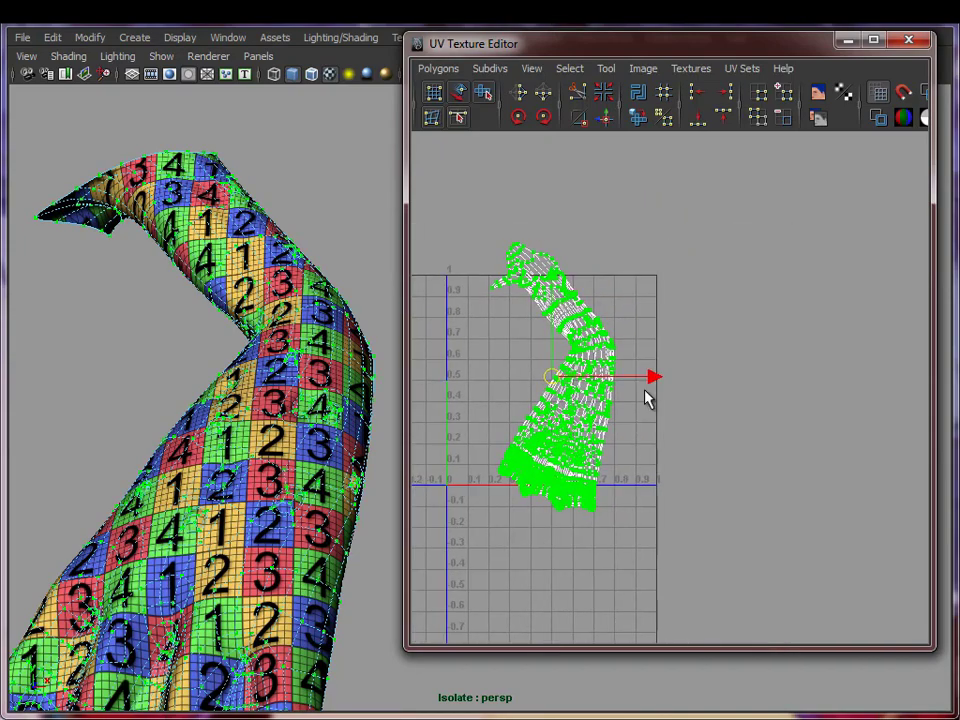
{"action": "mouse_move", "coordinate": [657, 377]}
{"action": "left_mouse_down"}
{"action": "mouse_move", "coordinate": [753, 383]}
{"action": "mouse_move", "coordinate": [655, 378]}
{"action": "left_mouse_up"}
- Reselect the edge loops along the arm's elbow side and down the outer finger, including the knuckle
{"action": "left_click_drag", "start_coordinate": [245, 490], "coordinate": [285, 343], "text": "alt"}
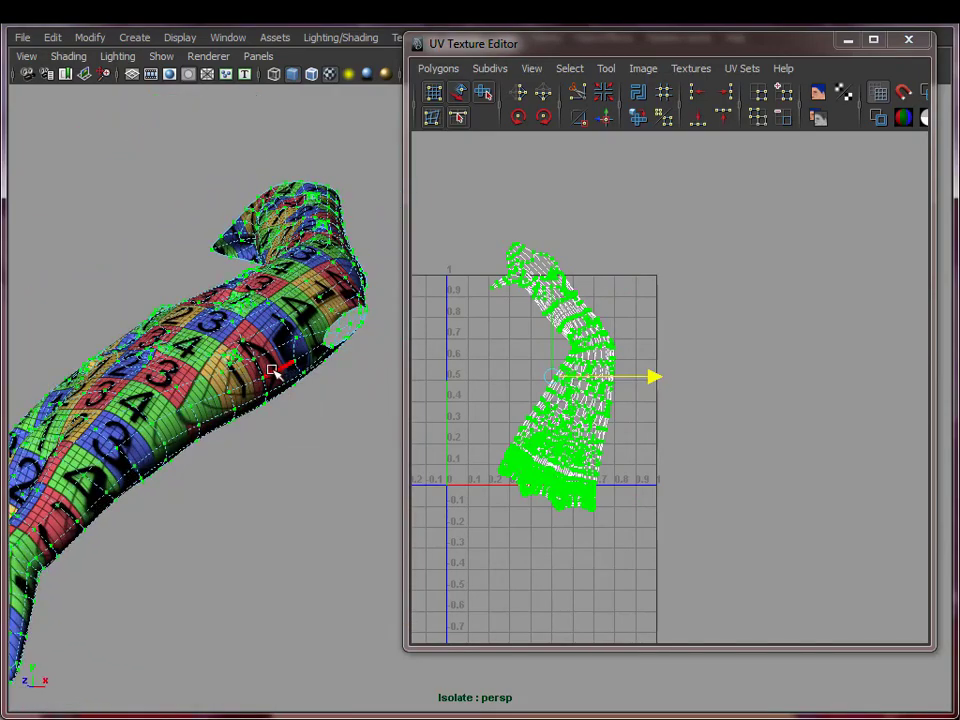
{"action": "double_click", "coordinate": [272, 370]}
{"action": "middle_click_drag", "start_coordinate": [161, 519], "coordinate": [324, 394], "text": "alt"}
{"action": "right_click_drag", "start_coordinate": [324, 394], "coordinate": [342, 388], "text": "alt"}
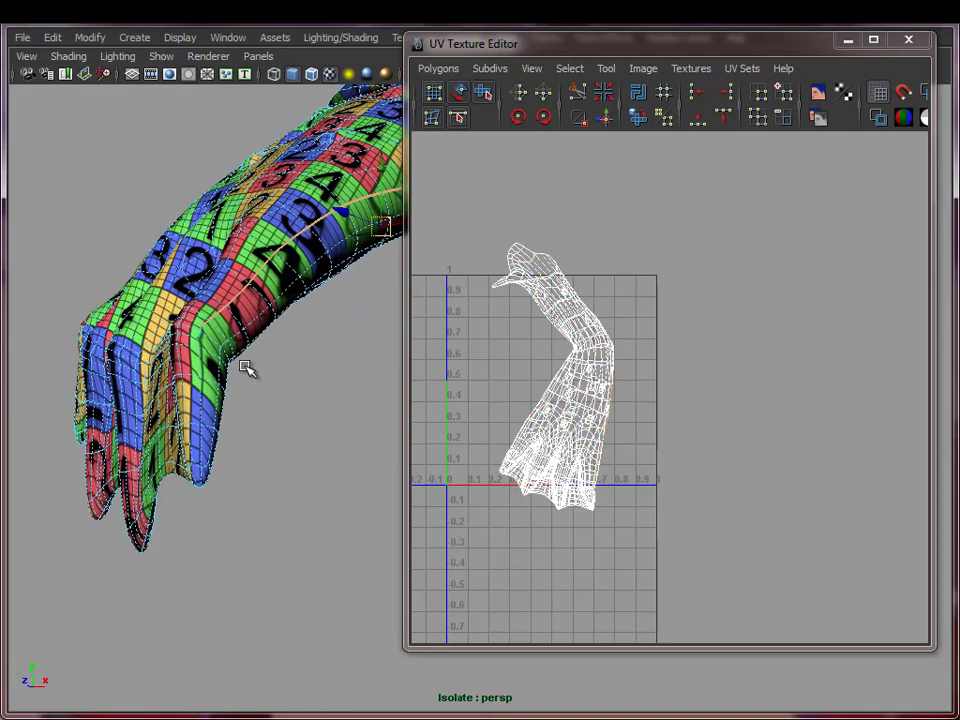
{"action": "double_click", "coordinate": [201, 363], "text": "shift"}
{"action": "middle_click_drag", "start_coordinate": [128, 441], "coordinate": [249, 465], "text": "alt"}
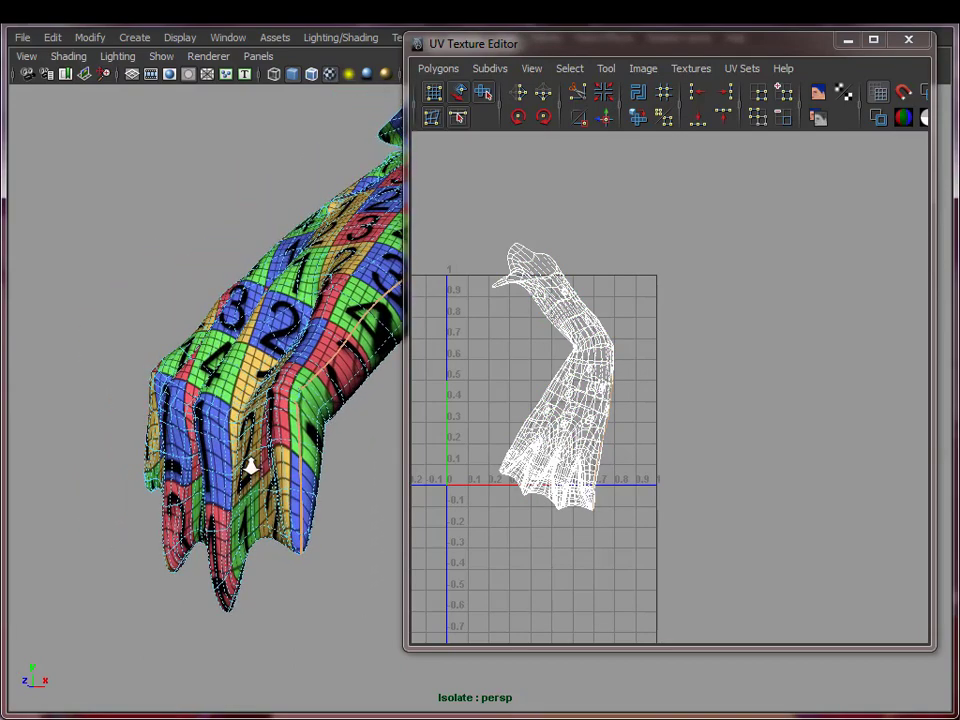
{"action": "right_click_drag", "start_coordinate": [249, 465], "coordinate": [316, 463], "text": "alt"}
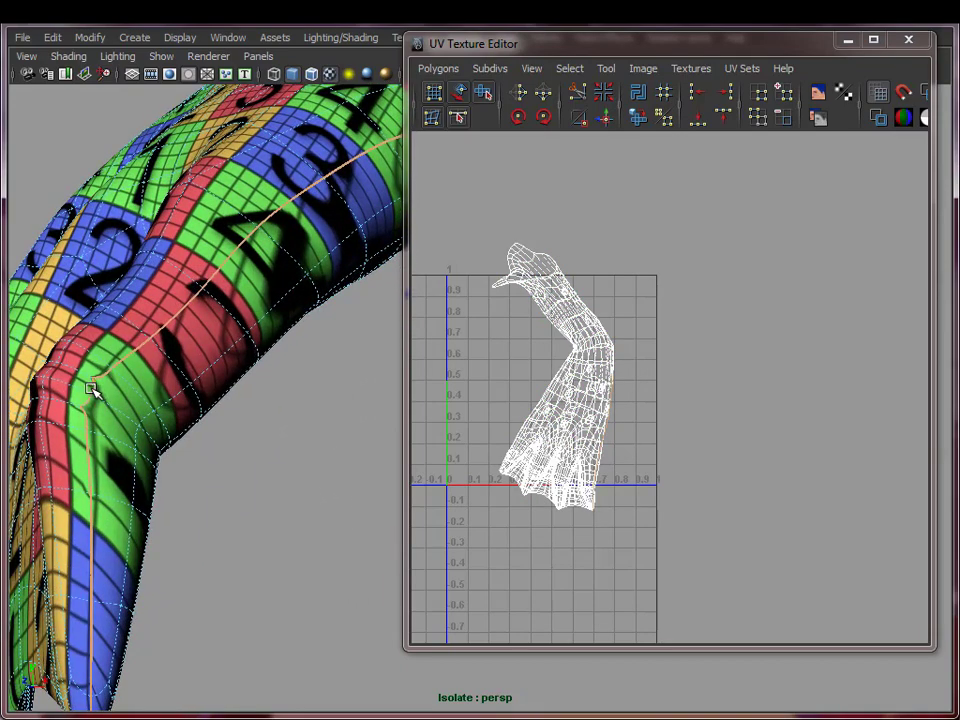
- Continue the seam selection between the two holes up to the shoulder, and add the webbed hand's rim
{"action": "left_click_drag", "start_coordinate": [91, 388], "coordinate": [296, 435], "text": "alt"}
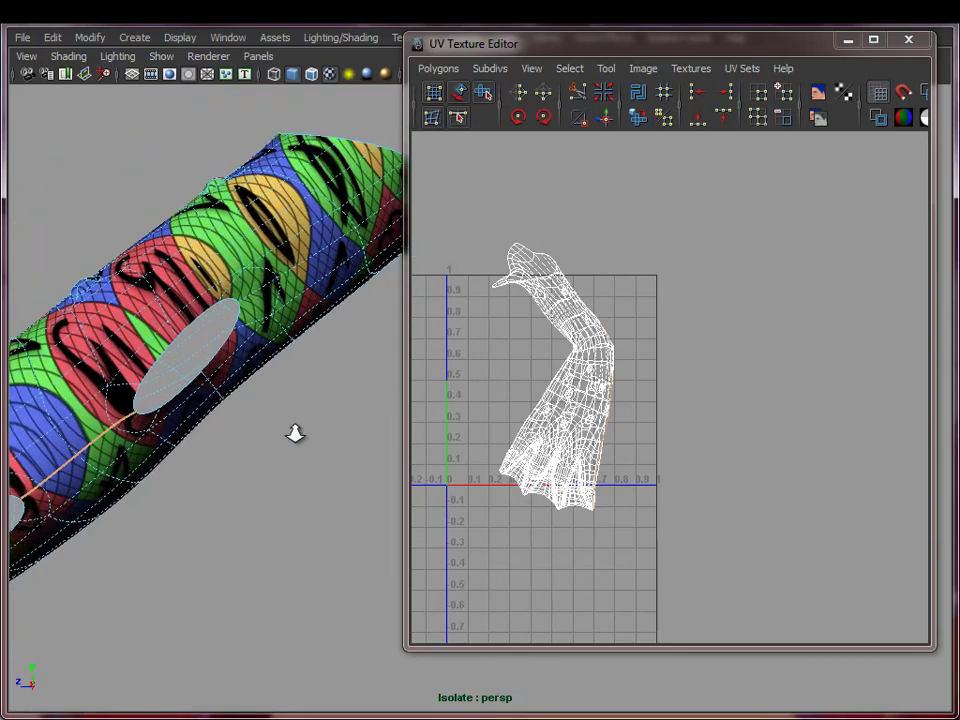
{"action": "left_click_drag", "start_coordinate": [255, 292], "coordinate": [313, 410], "text": "alt"}
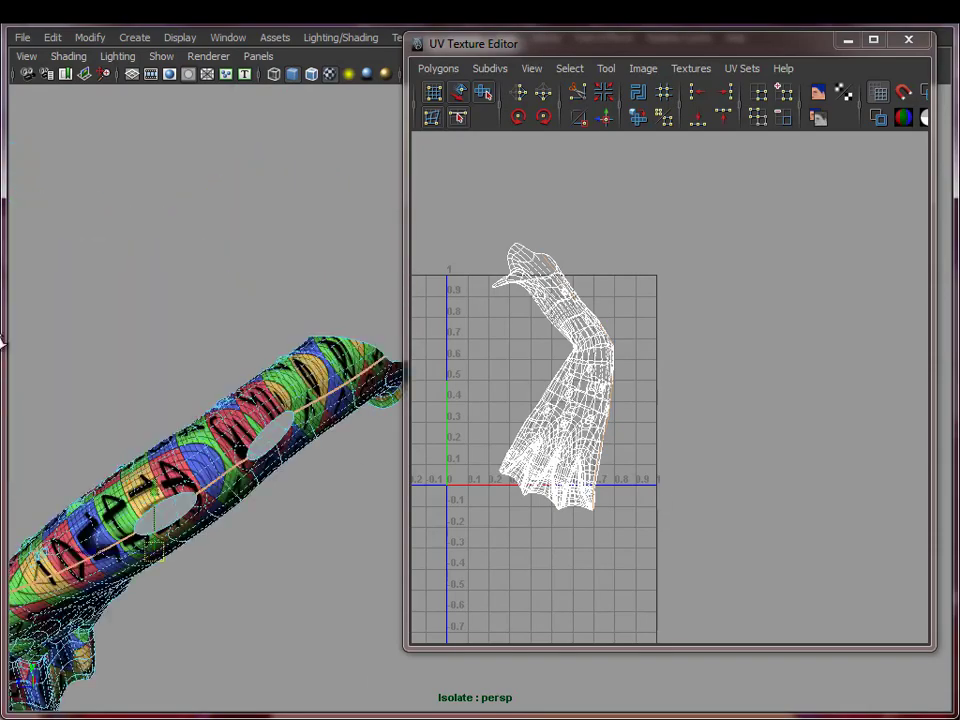
{"action": "left_click_drag", "start_coordinate": [247, 490], "coordinate": [182, 480], "text": "alt"}
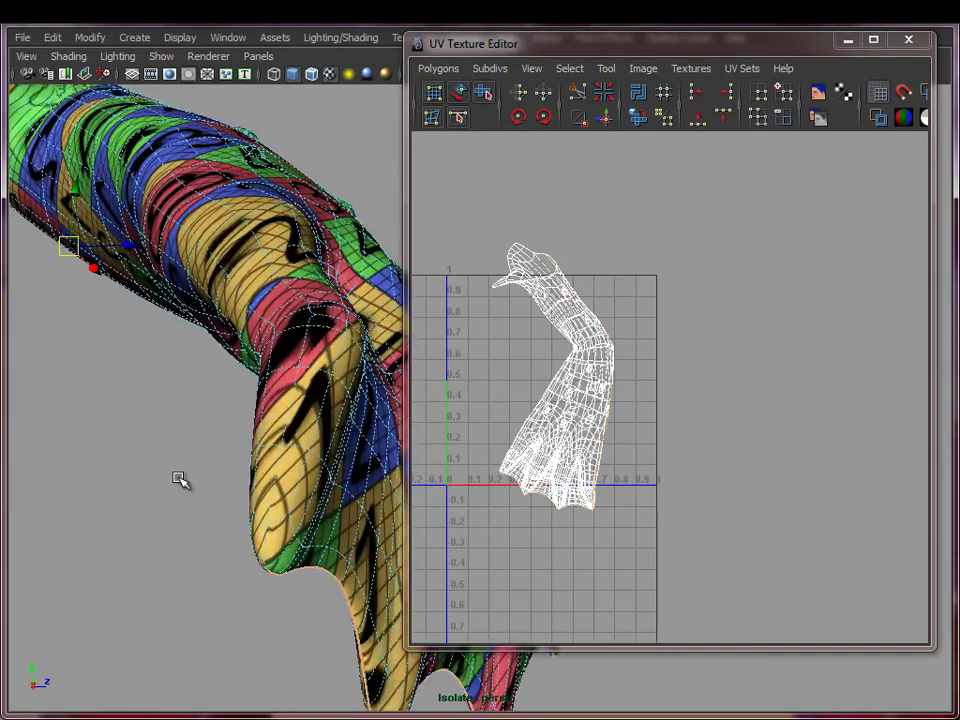
- Add the edge loops up the inner finger and along the arm's inner side to the shoulder to the seam selection
{"action": "left_click_drag", "start_coordinate": [227, 519], "coordinate": [181, 531], "text": "alt"}
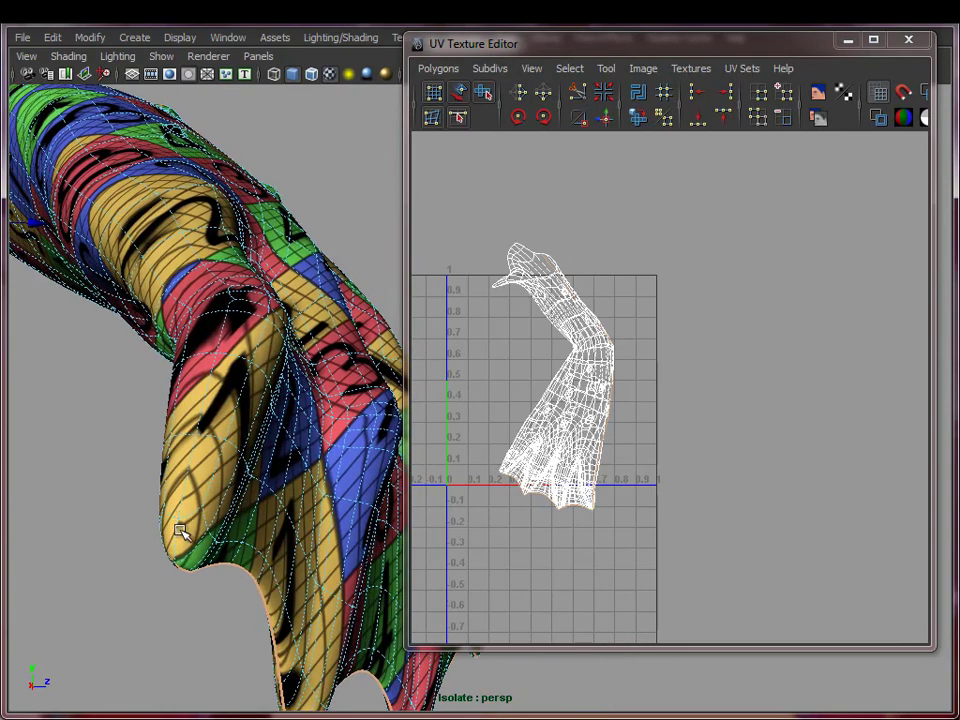
{"action": "double_click", "coordinate": [182, 488], "text": "shift"}
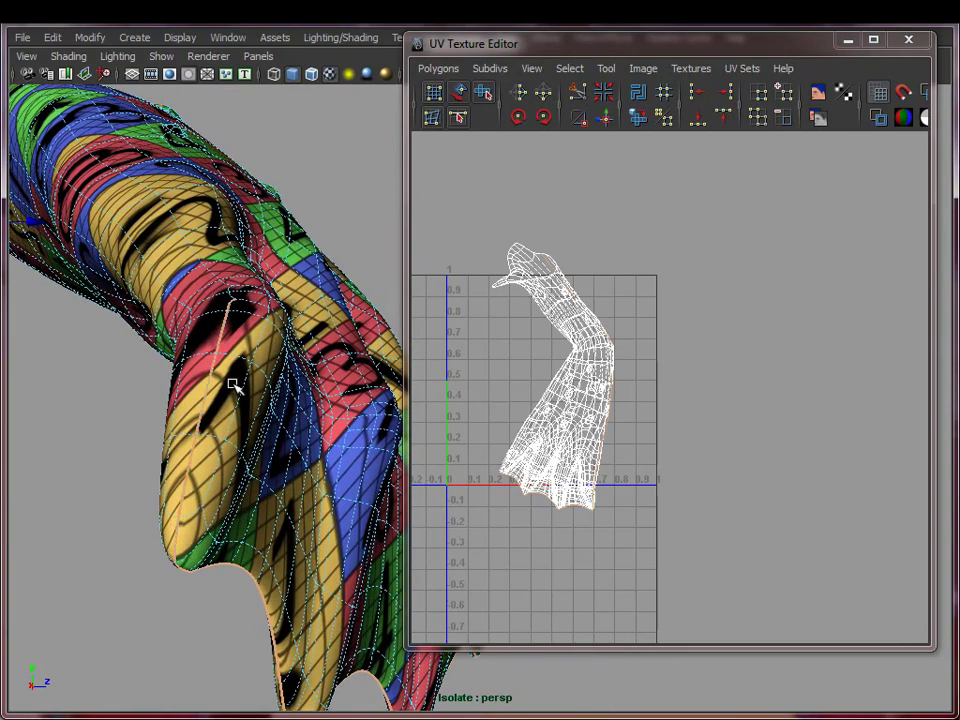
{"action": "left_click_drag", "start_coordinate": [233, 385], "coordinate": [344, 470], "text": "alt"}
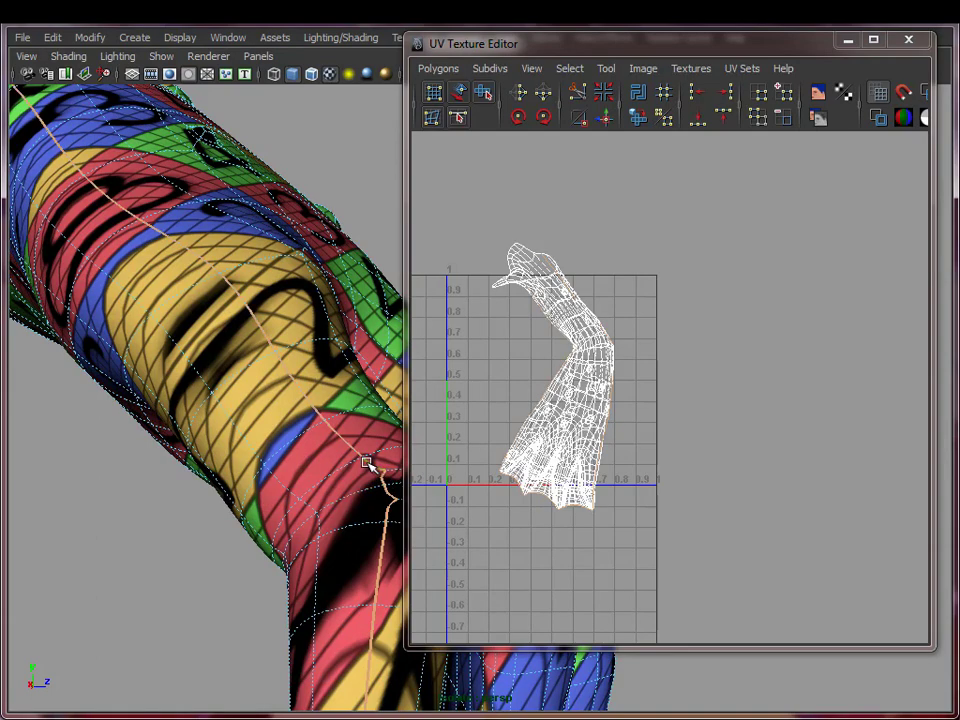
{"action": "left_click_drag", "start_coordinate": [208, 285], "coordinate": [142, 357], "text": "alt"}
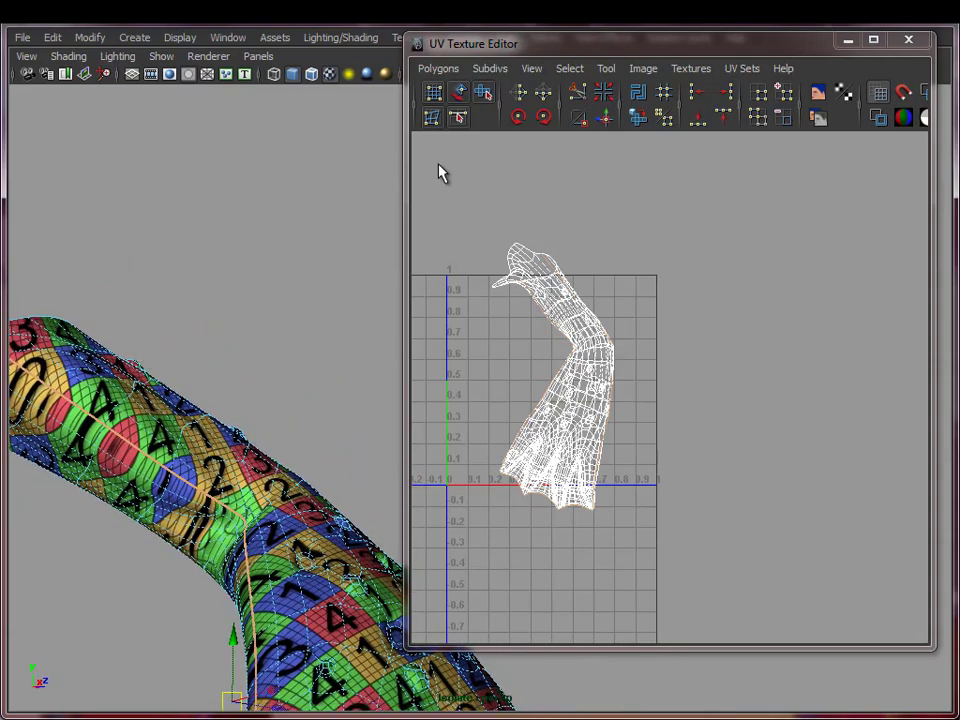
- Cut the UVs along the selected seam edges, select the whole shell with the holes, and move it horizontally away from the other
{"action": "left_click", "coordinate": [445, 70]}
{"action": "left_click", "coordinate": [467, 499]}
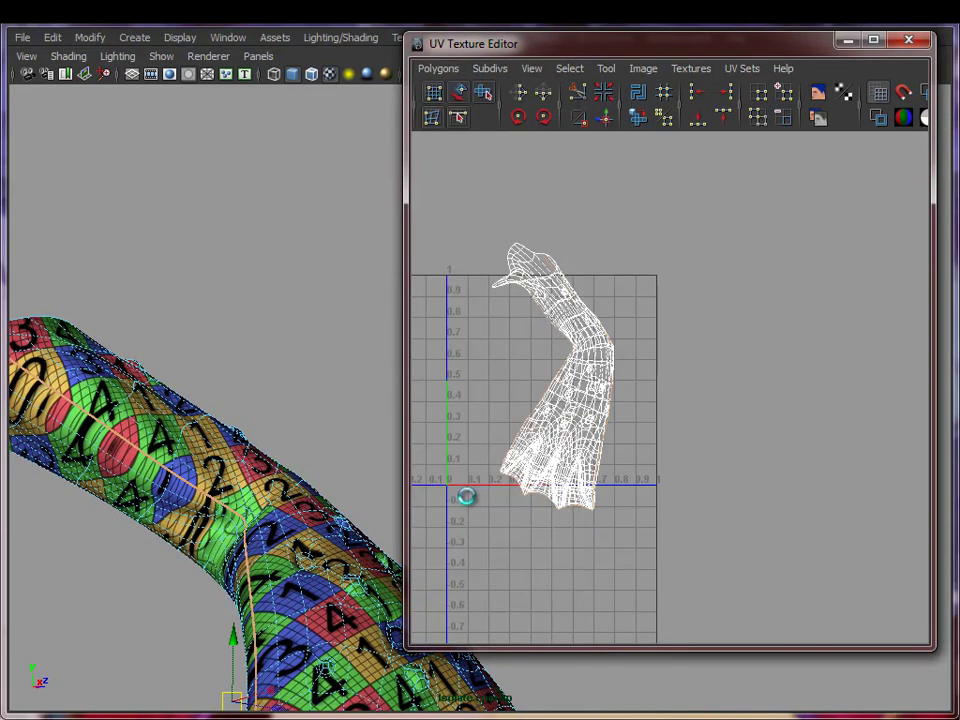
{"action": "left_click", "coordinate": [578, 418]}
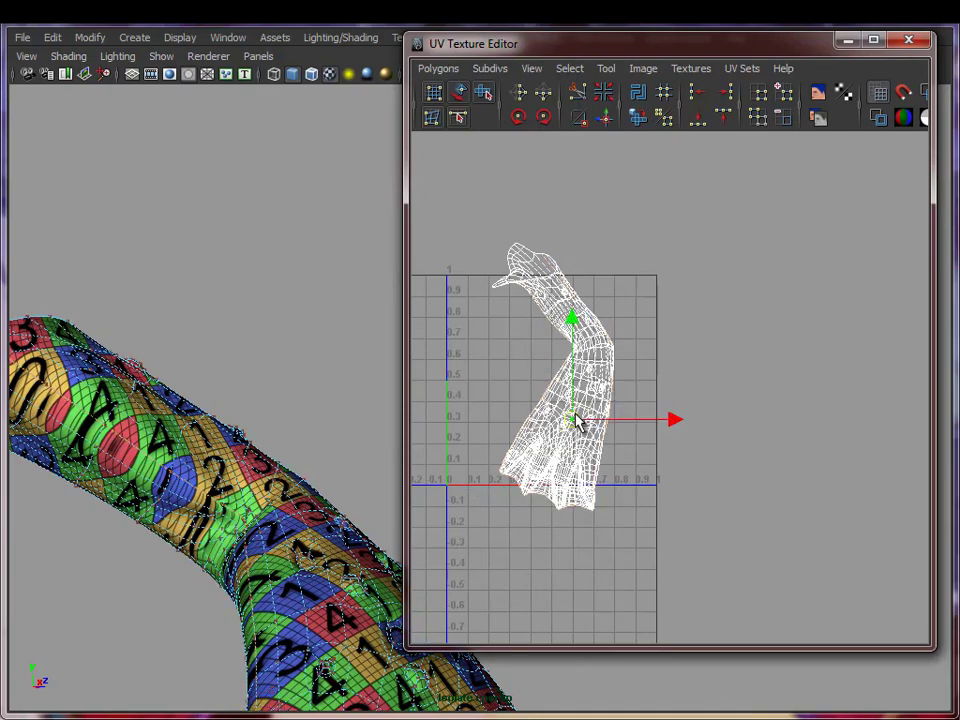
{"action": "right_click_drag", "start_coordinate": [575, 415], "coordinate": [610, 396], "text": "ctrl"}
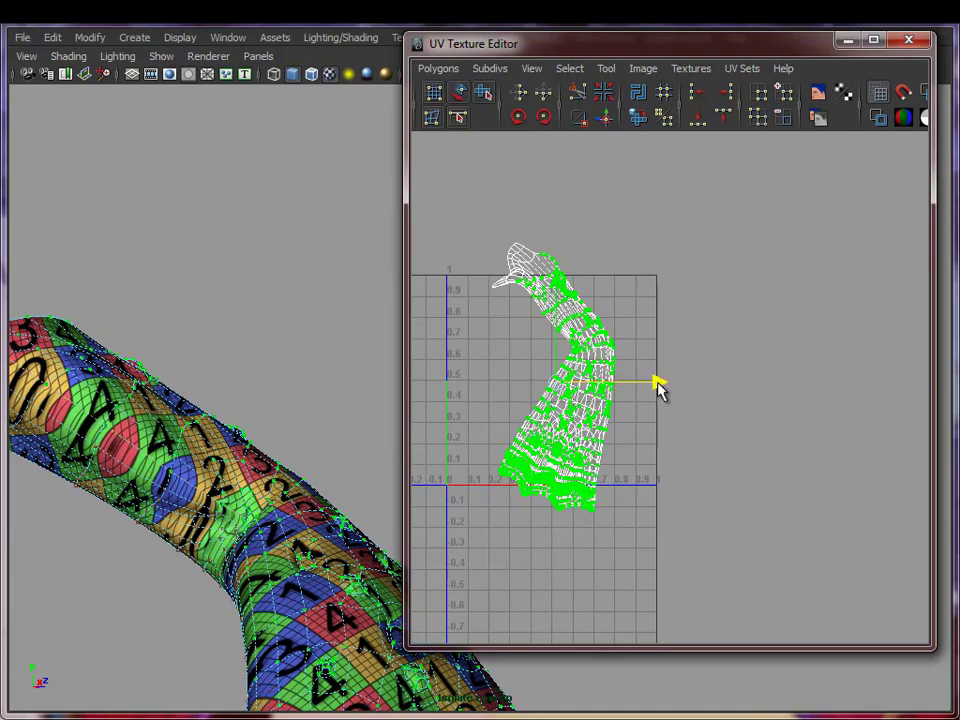
{"action": "left_click_drag", "start_coordinate": [657, 383], "coordinate": [780, 386]}
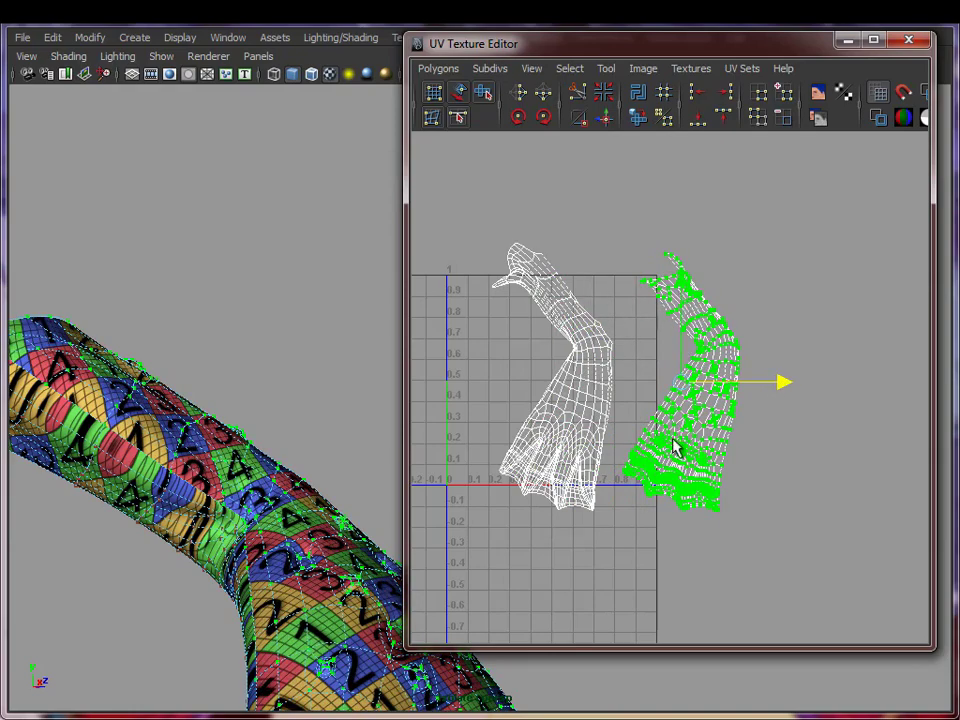
- Rotate both arm shells together until the hands point downward, and clear the selection
{"action": "left_click_drag", "start_coordinate": [273, 464], "coordinate": [172, 530], "text": "alt"}
{"action": "middle_click_drag", "start_coordinate": [172, 530], "coordinate": [205, 290], "text": "alt"}
{"action": "right_click_drag", "start_coordinate": [205, 290], "coordinate": [171, 354], "text": "alt"}
{"action": "left_click_drag", "start_coordinate": [171, 354], "coordinate": [340, 376], "text": "alt"}
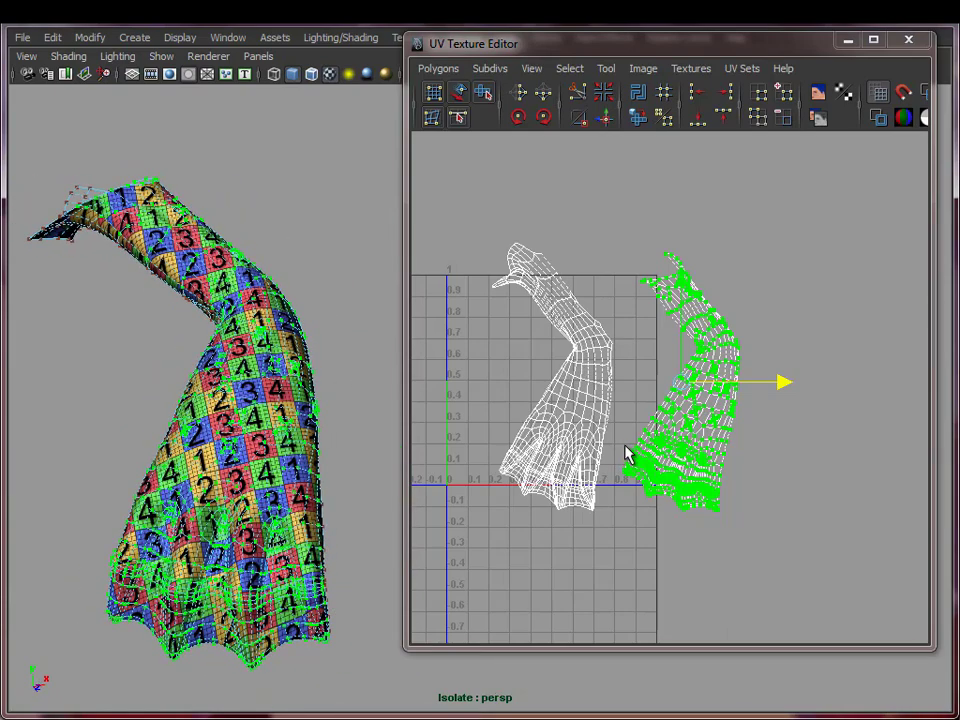
{"action": "left_click_drag", "start_coordinate": [454, 192], "coordinate": [824, 586]}
{"action": "key", "text": "e"}
{"action": "left_click_drag", "start_coordinate": [706, 412], "coordinate": [716, 375]}
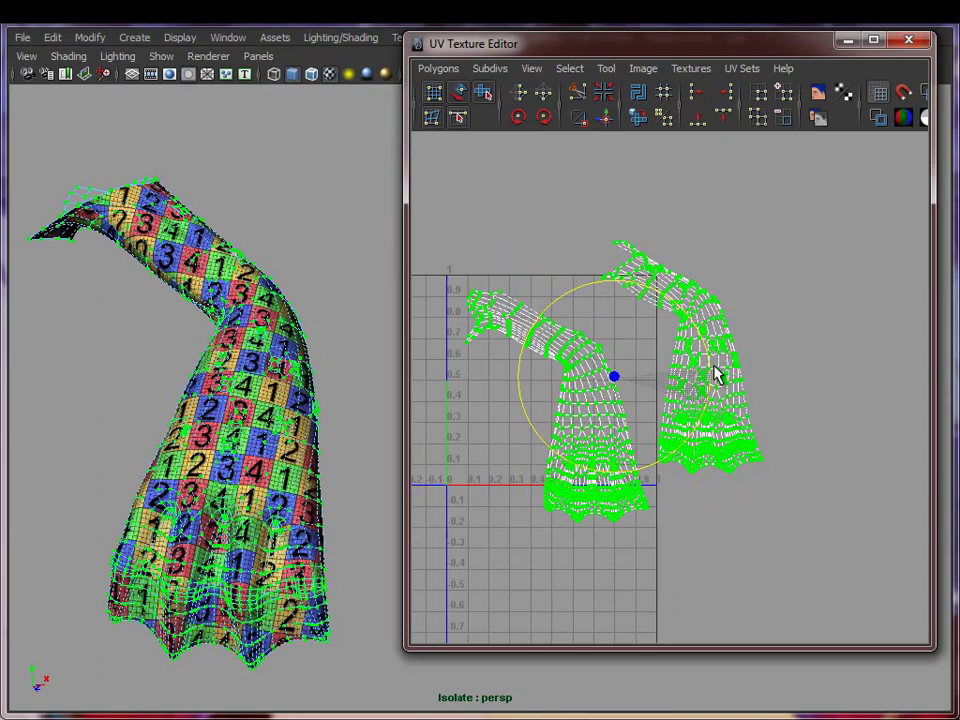
{"action": "left_click_drag", "start_coordinate": [773, 341], "coordinate": [711, 402]}
{"action": "right_click_drag", "start_coordinate": [711, 402], "coordinate": [774, 346], "text": "ctrl"}
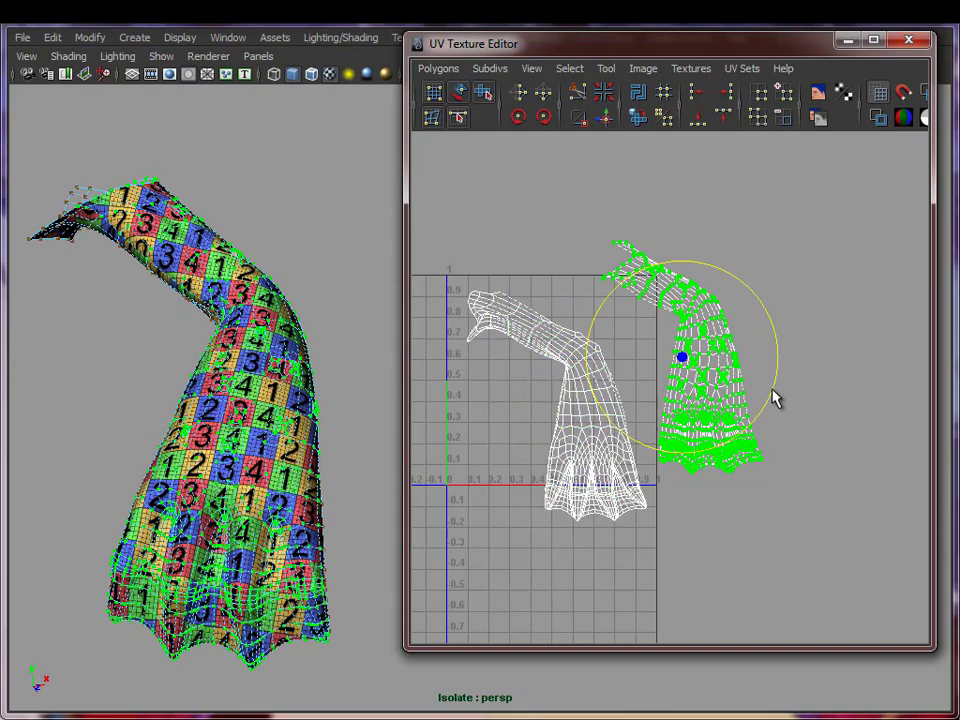
{"action": "left_click", "coordinate": [492, 197]}
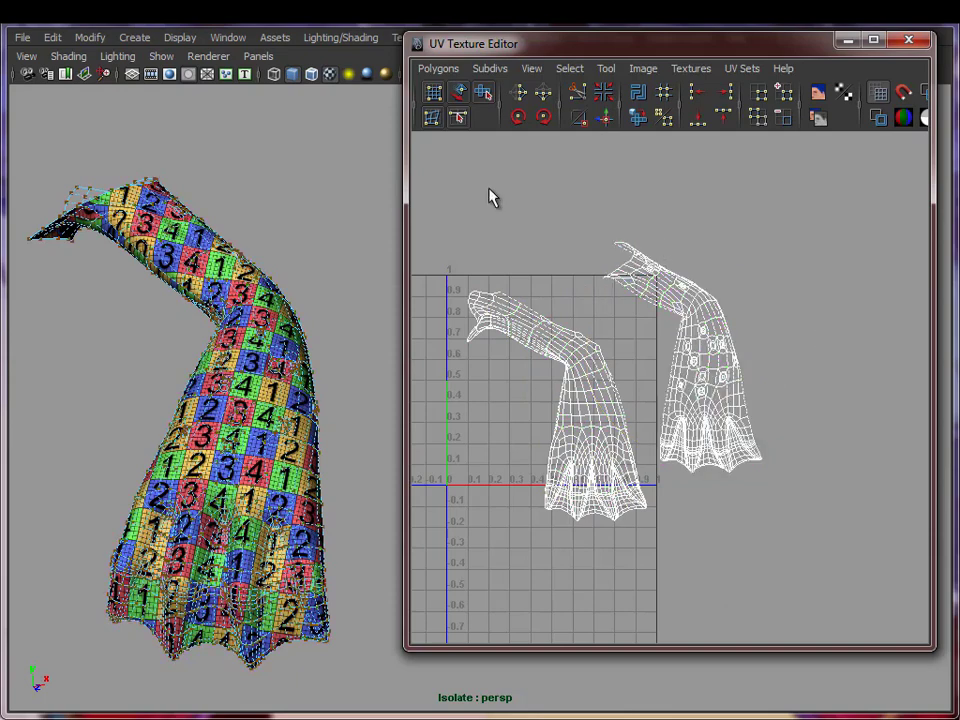
- Select all UVs of both arm shells and unfold them with the unfold constraint set to Vertical
{"action": "left_click_drag", "start_coordinate": [434, 199], "coordinate": [828, 560]}
{"action": "right_click", "coordinate": [637, 120]}
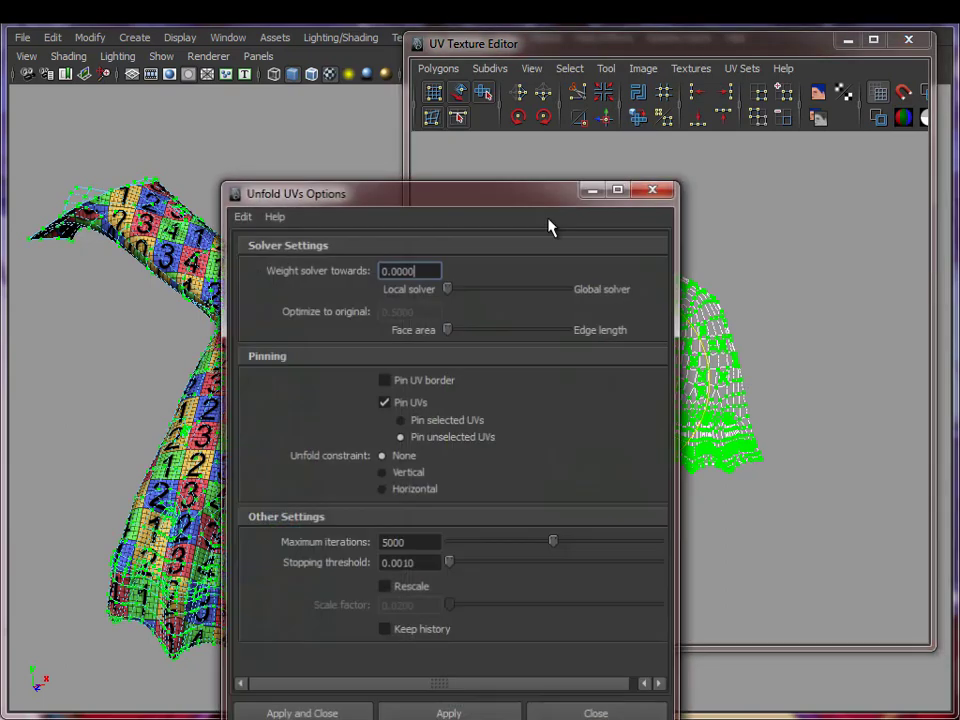
{"action": "left_click_drag", "start_coordinate": [476, 205], "coordinate": [273, 64]}
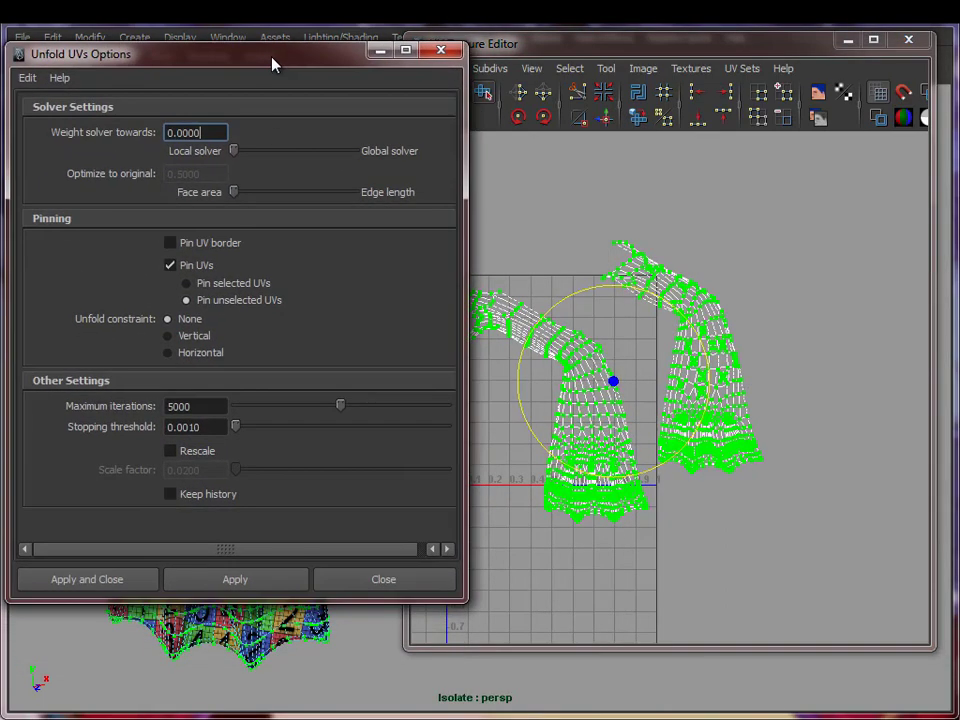
{"action": "middle_click_drag", "start_coordinate": [628, 430], "coordinate": [687, 424], "text": "alt"}
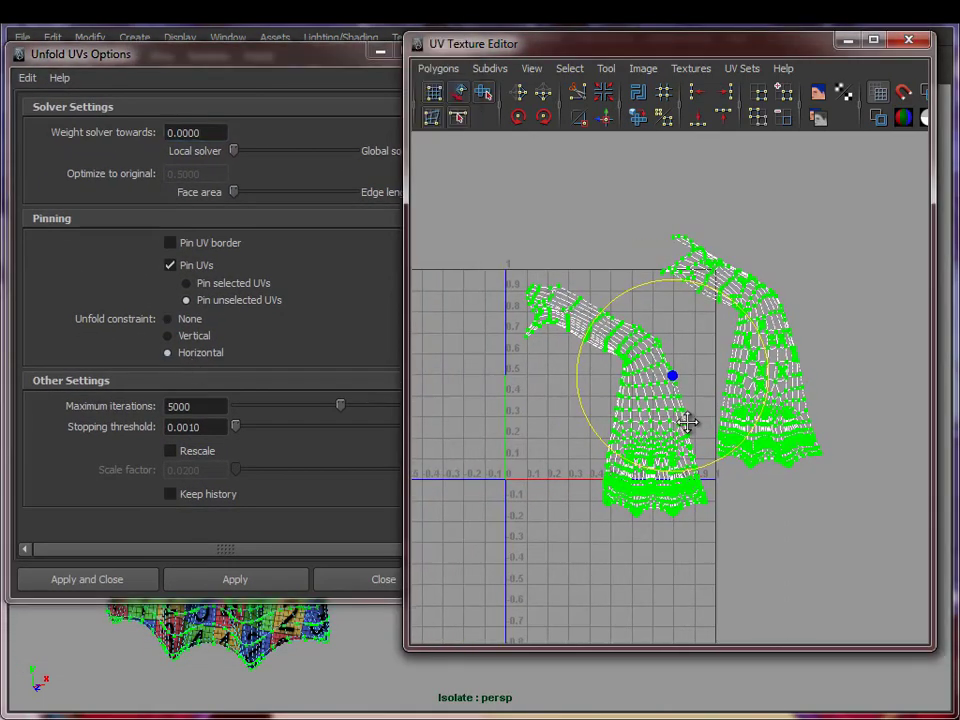
{"action": "left_click", "coordinate": [268, 590]}
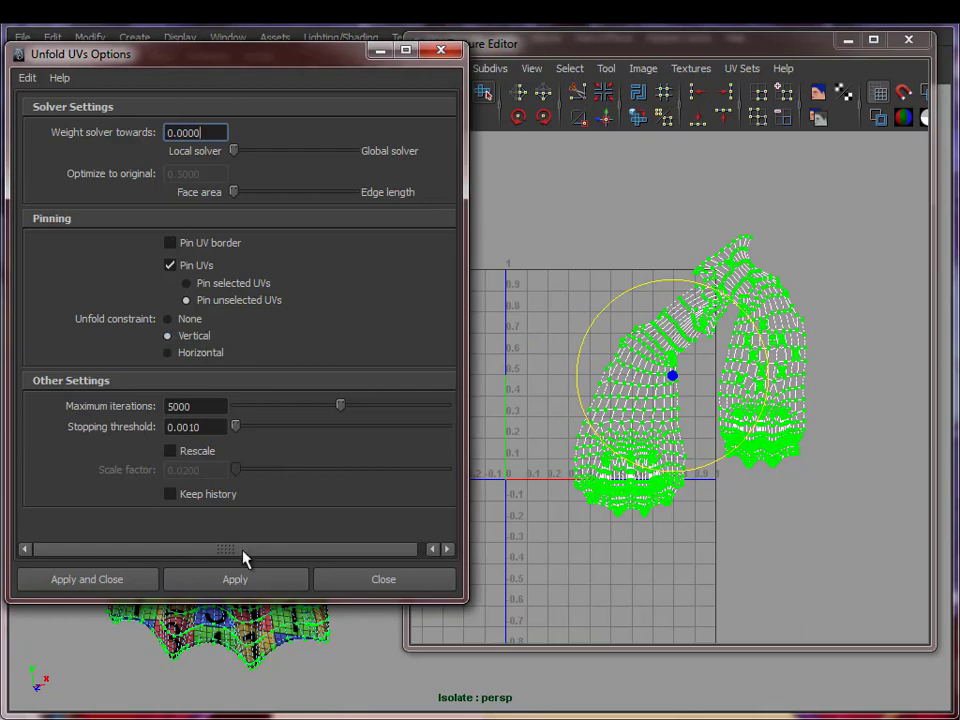
{"action": "left_click", "coordinate": [257, 579]}
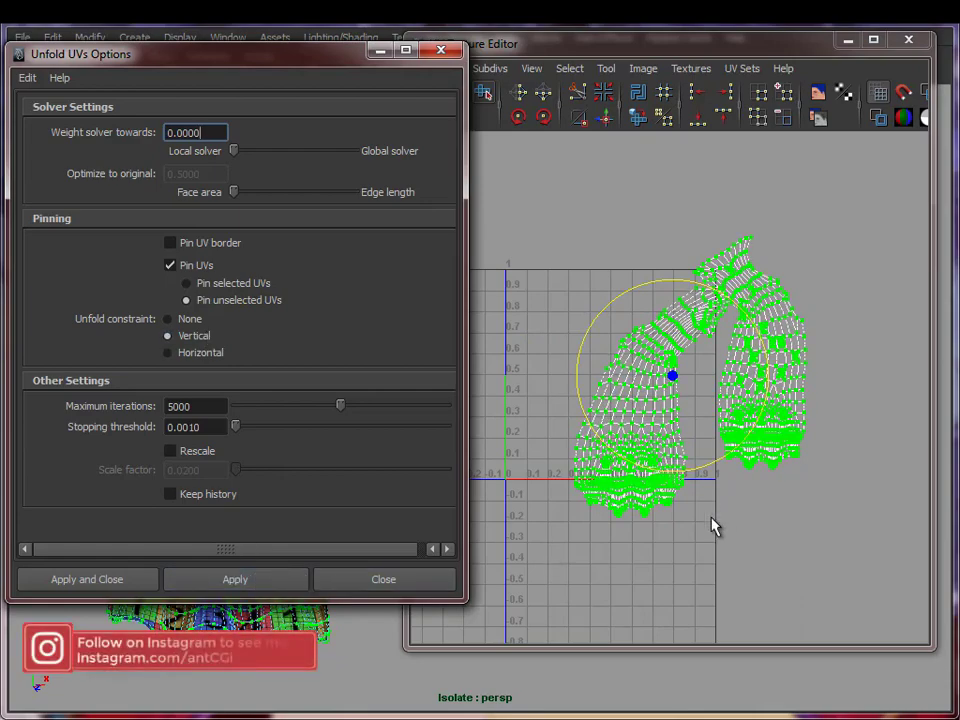
- Examine the two unfolded arm shells from the webbed hands up to the shoulder ends
{"action": "right_click_drag", "start_coordinate": [711, 518], "coordinate": [900, 522], "text": "alt"}
{"action": "middle_click_drag", "start_coordinate": [732, 525], "coordinate": [713, 450], "text": "alt"}
{"action": "right_click_drag", "start_coordinate": [670, 482], "coordinate": [943, 492], "text": "alt"}
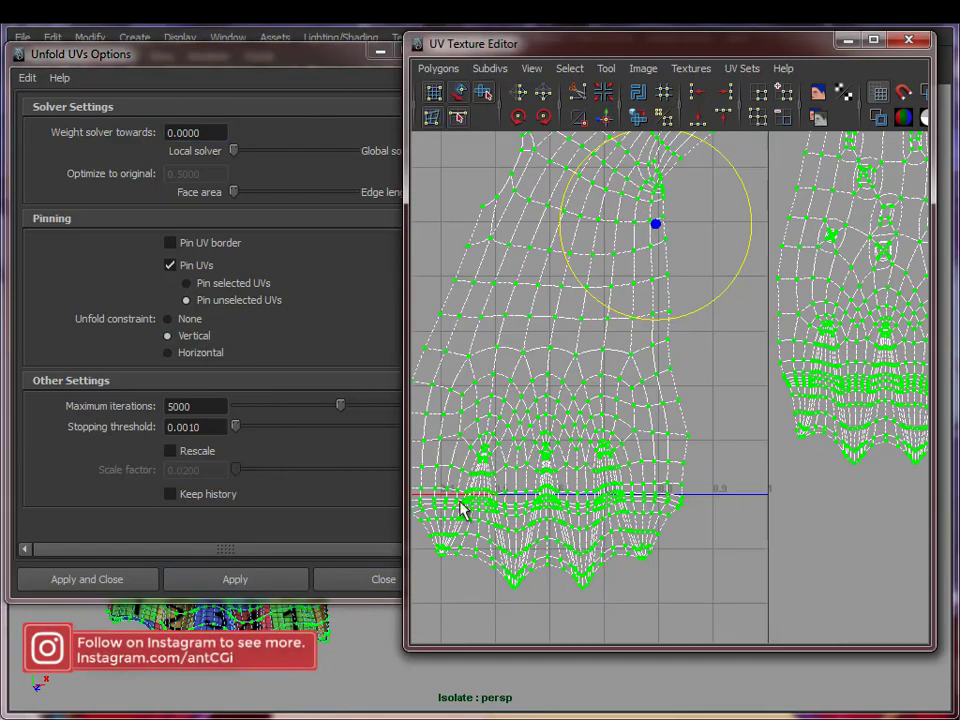
{"action": "middle_click_drag", "start_coordinate": [736, 456], "coordinate": [583, 544], "text": "alt"}
{"action": "middle_click_drag", "start_coordinate": [691, 436], "coordinate": [750, 549], "text": "alt"}
{"action": "right_click_drag", "start_coordinate": [750, 549], "coordinate": [773, 464], "text": "alt"}
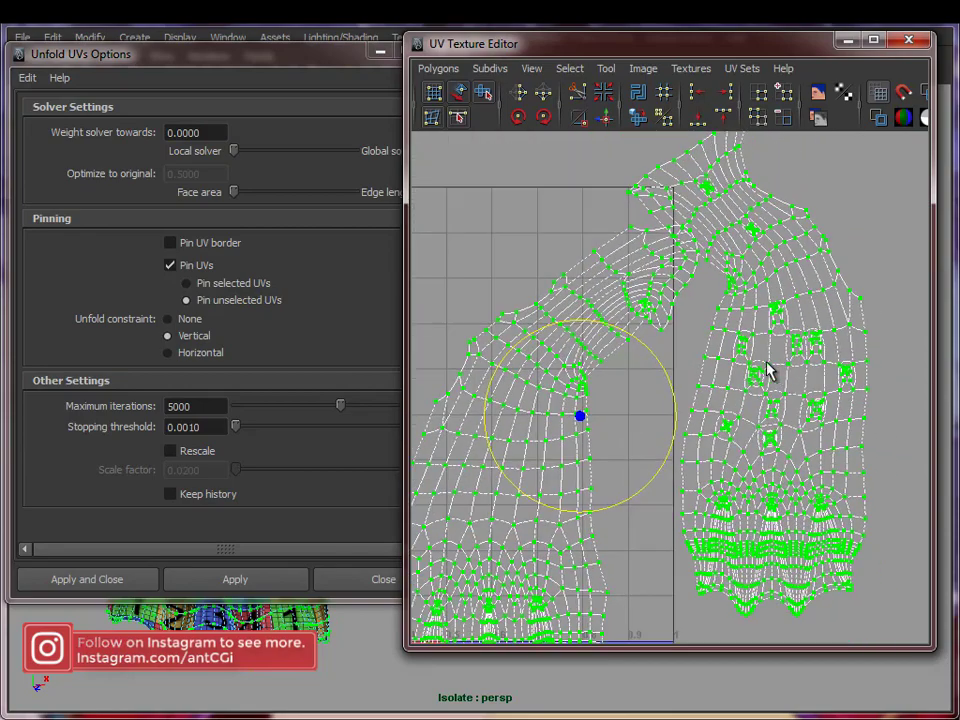
{"action": "middle_click_drag", "start_coordinate": [737, 402], "coordinate": [754, 489], "text": "alt"}
{"action": "right_click_drag", "start_coordinate": [756, 500], "coordinate": [766, 469], "text": "alt"}
{"action": "middle_click_drag", "start_coordinate": [638, 486], "coordinate": [641, 450], "text": "alt"}
{"action": "right_click_drag", "start_coordinate": [646, 453], "coordinate": [780, 474], "text": "alt"}
{"action": "middle_click_drag", "start_coordinate": [741, 356], "coordinate": [705, 445], "text": "alt"}
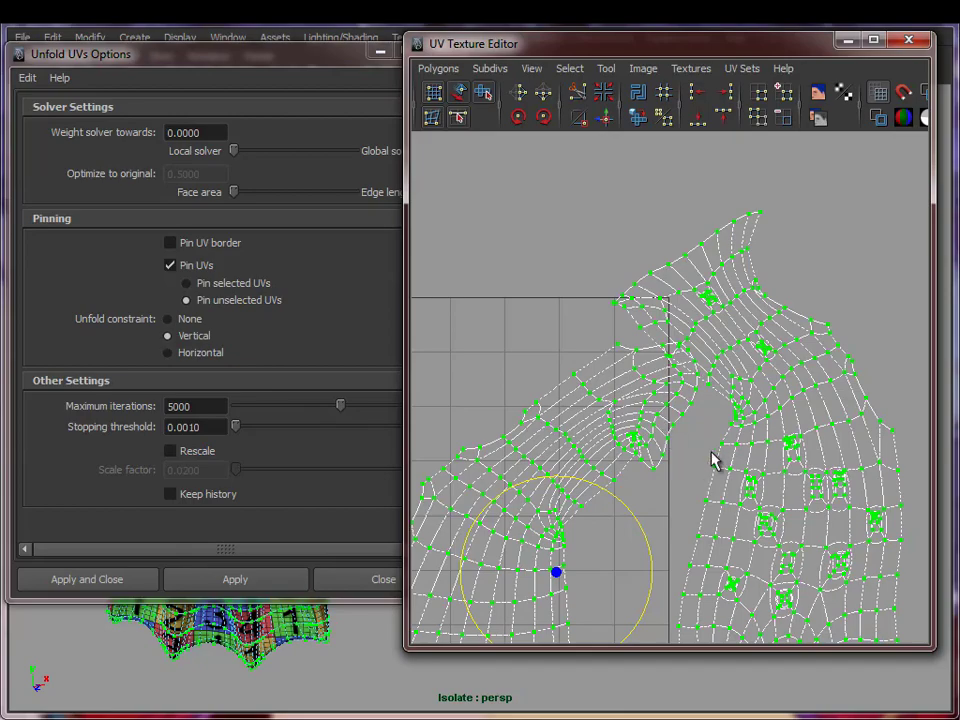
{"action": "right_click_drag", "start_coordinate": [832, 540], "coordinate": [687, 506], "text": "alt"}
{"action": "middle_click_drag", "start_coordinate": [690, 498], "coordinate": [735, 358], "text": "alt"}
{"action": "right_click_drag", "start_coordinate": [735, 358], "coordinate": [687, 356], "text": "alt"}
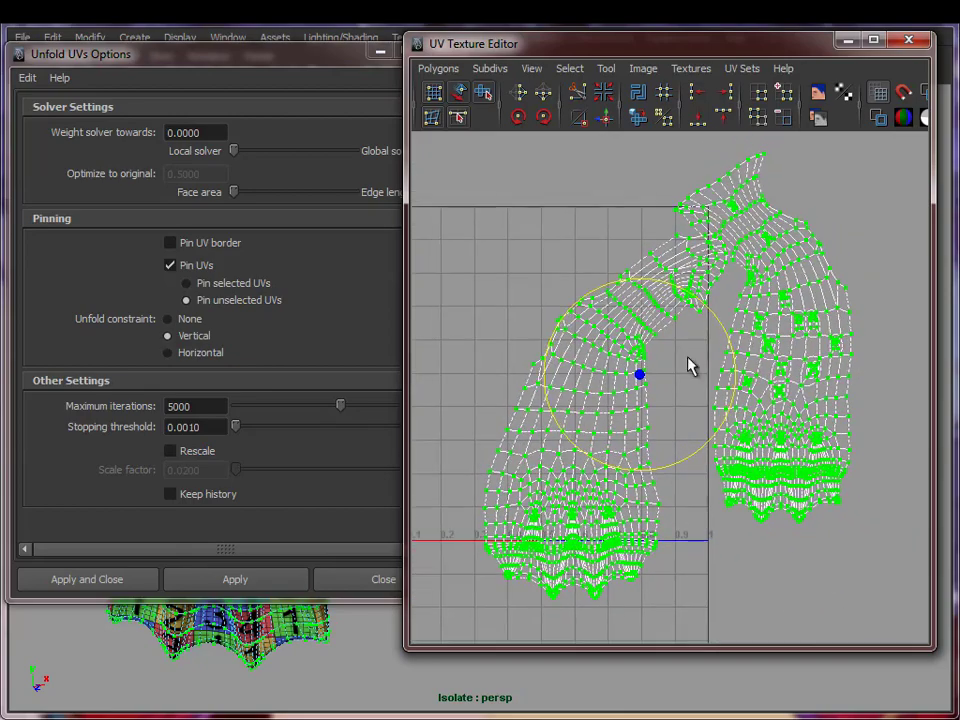
- Put the Unfold options aside, select the border edges around the arm's shoulder opening, and convert them to a UV selection
{"action": "left_click", "coordinate": [334, 57]}
{"action": "left_click", "coordinate": [379, 52]}
{"action": "left_click_drag", "start_coordinate": [175, 240], "coordinate": [238, 236], "text": "alt"}
{"action": "middle_click_drag", "start_coordinate": [238, 236], "coordinate": [405, 345], "text": "alt"}
{"action": "right_click_drag", "start_coordinate": [248, 366], "coordinate": [326, 339]}
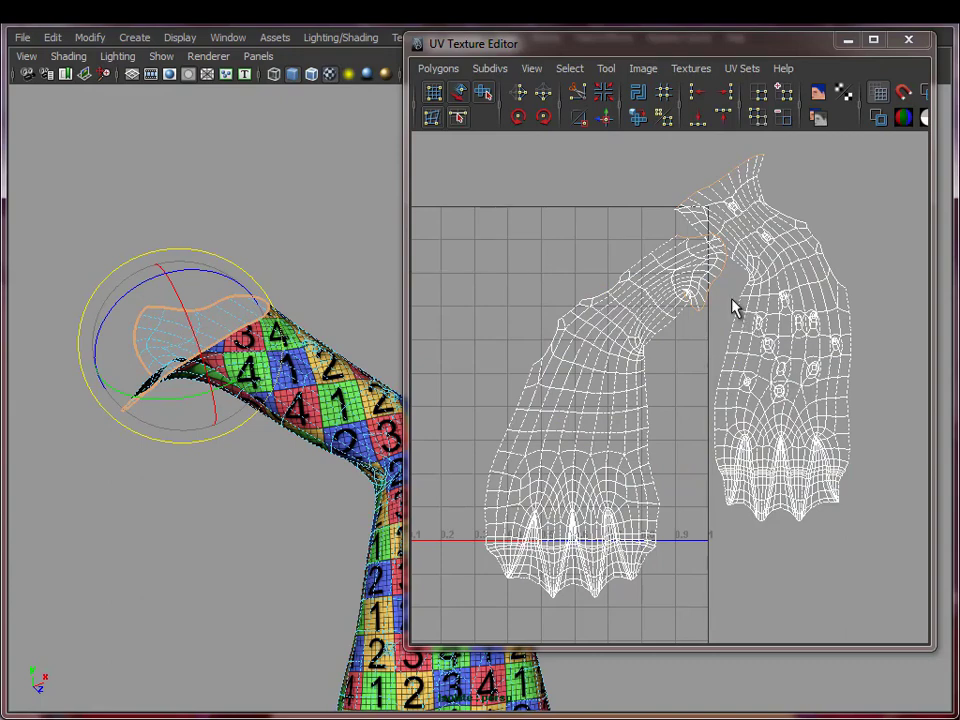
{"action": "middle_click_drag", "start_coordinate": [653, 275], "coordinate": [647, 355], "text": "alt"}
{"action": "right_click_drag", "start_coordinate": [647, 355], "coordinate": [767, 346], "text": "alt"}
{"action": "middle_click_drag", "start_coordinate": [767, 346], "coordinate": [764, 365], "text": "alt"}
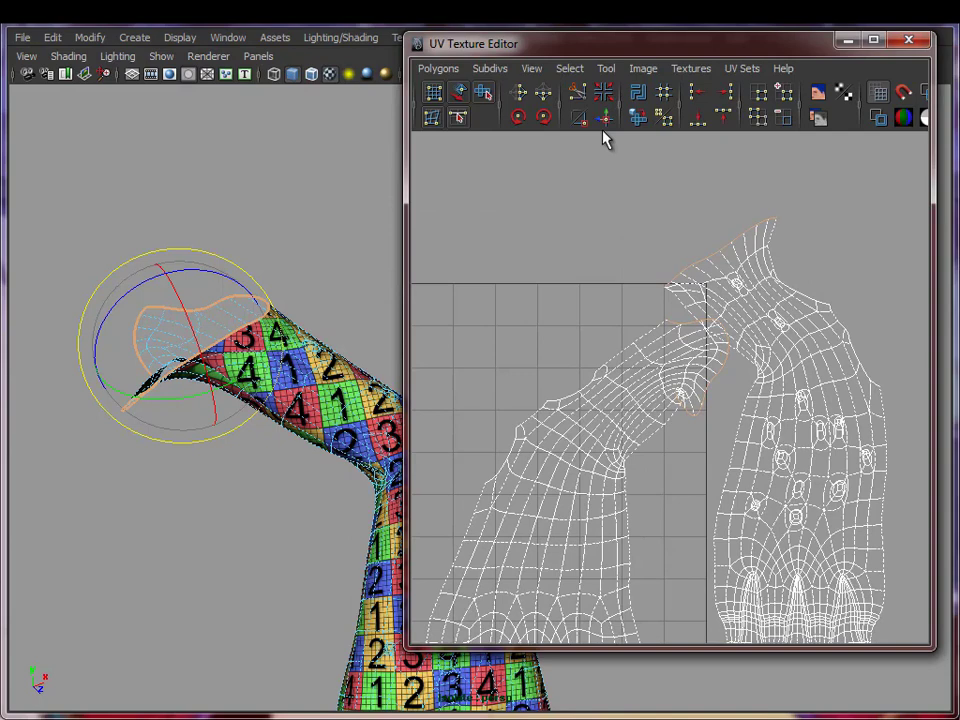
{"action": "left_click", "coordinate": [572, 70]}
{"action": "left_click", "coordinate": [683, 242]}
{"action": "right_click_drag", "start_coordinate": [763, 410], "coordinate": [681, 413], "text": "alt"}
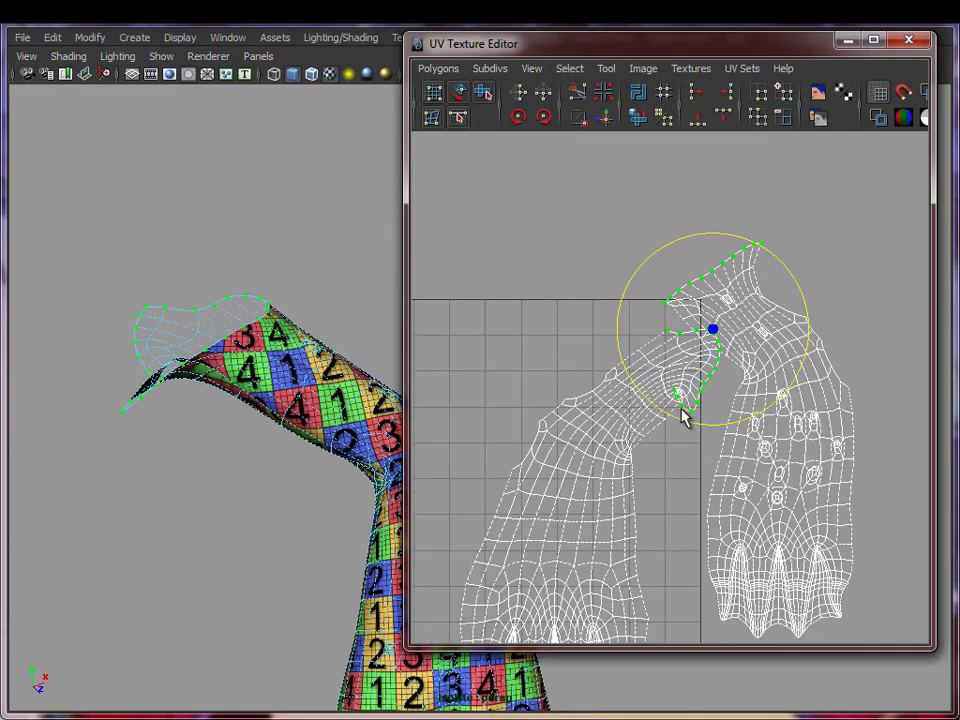
- Move the selected shoulder border UVs of both shells up, clear of the arms
{"action": "key", "text": "w"}
{"action": "left_click_drag", "start_coordinate": [713, 335], "coordinate": [697, 163]}
{"action": "middle_click_drag", "start_coordinate": [735, 270], "coordinate": [760, 373], "text": "alt"}
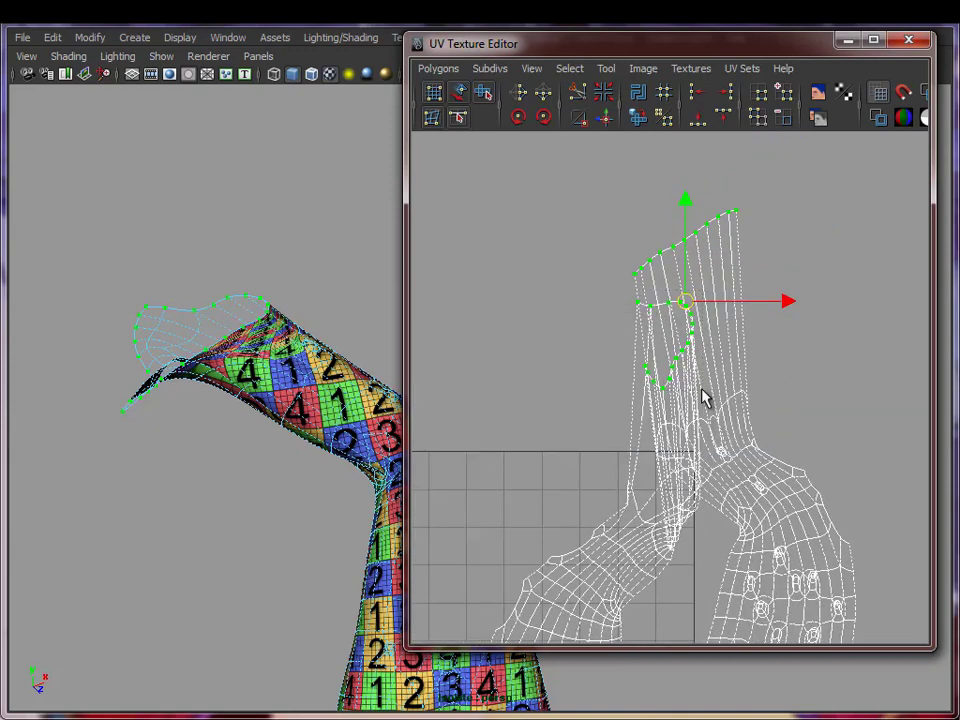
- Deselect the other shell's border UVs, then move the holed shell's shoulder border above its arm and rotate it nearly level
{"action": "right_click_drag", "start_coordinate": [822, 411], "coordinate": [752, 396], "text": "alt"}
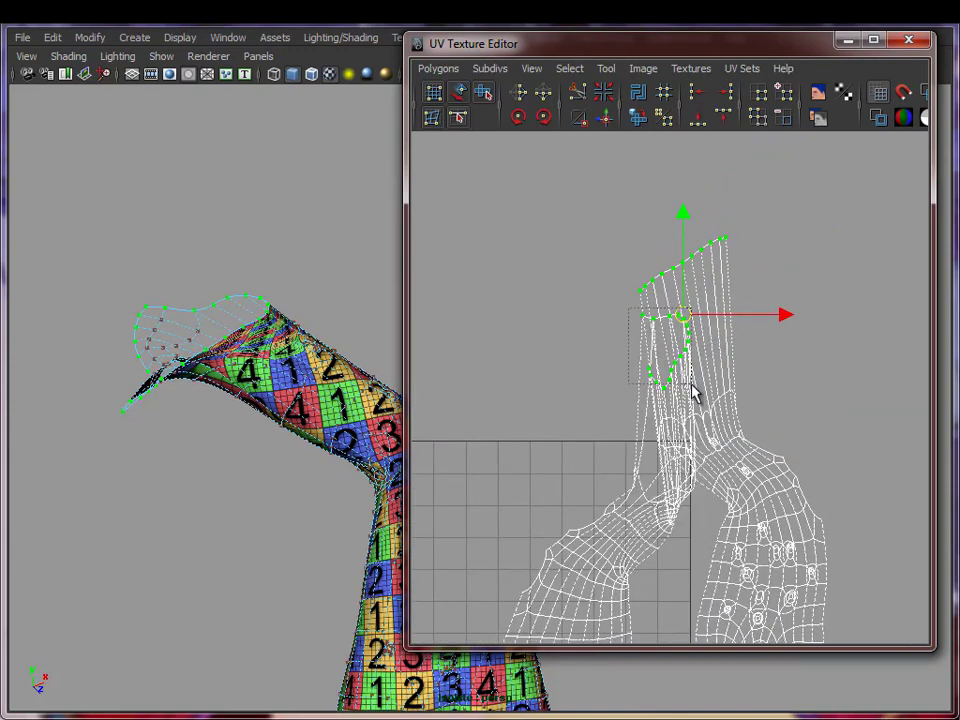
{"action": "left_click_drag", "start_coordinate": [693, 393], "coordinate": [705, 400], "text": "ctrl"}
{"action": "right_click_drag", "start_coordinate": [810, 478], "coordinate": [656, 230], "text": "alt"}
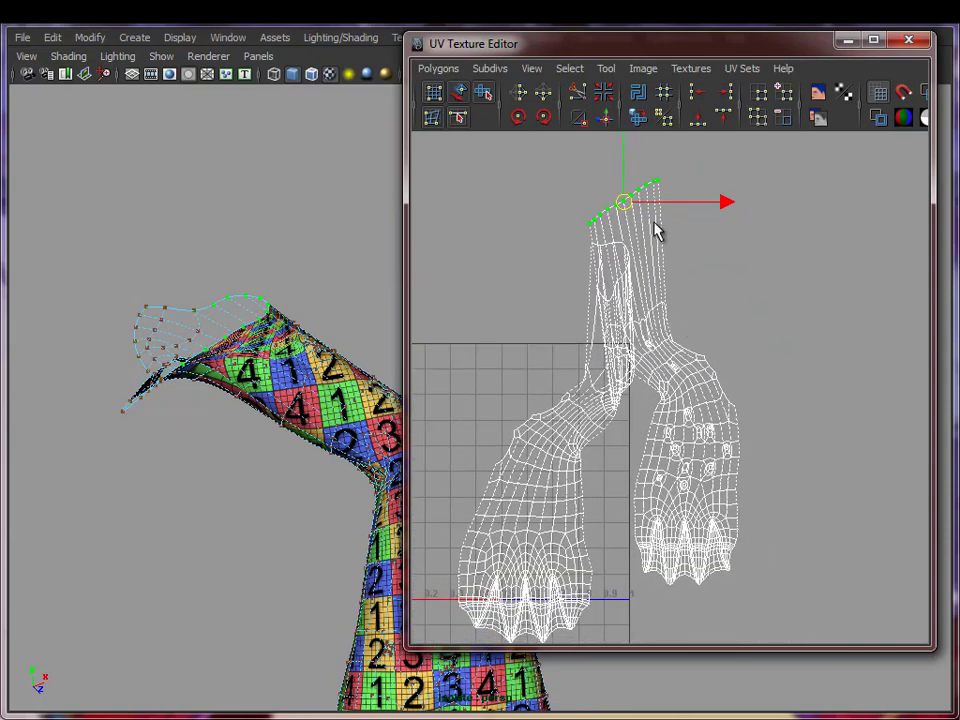
{"action": "left_click_drag", "start_coordinate": [622, 200], "coordinate": [696, 284]}
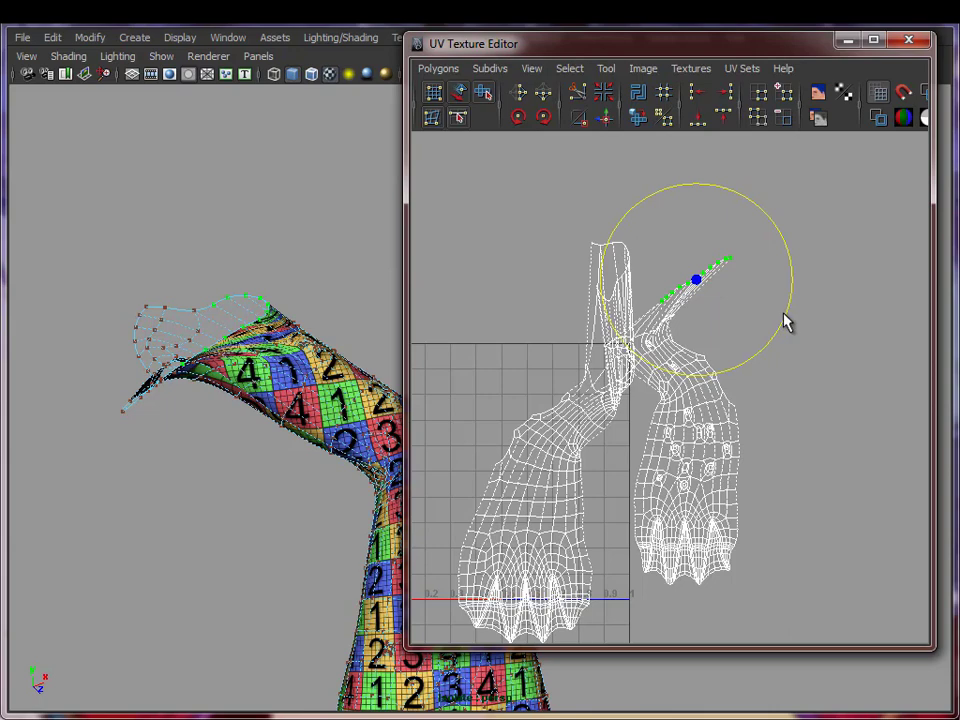
{"action": "left_click_drag", "start_coordinate": [785, 320], "coordinate": [764, 362]}
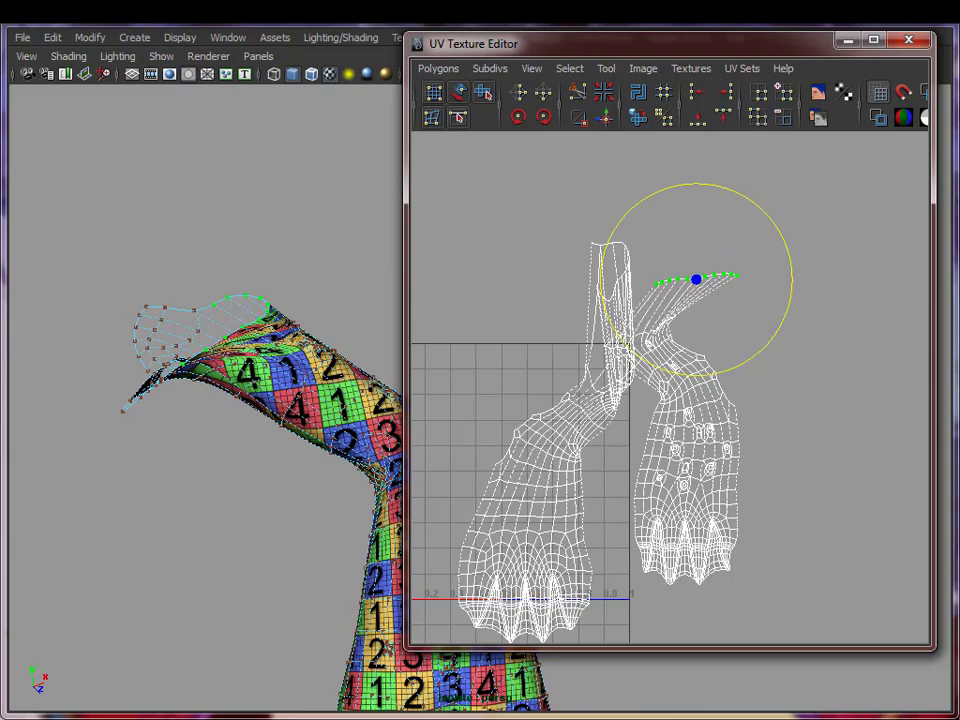
- Expand the selection to the whole holed arm shell and move it horizontally away from the other shell
{"action": "middle_click_drag", "start_coordinate": [703, 305], "coordinate": [679, 263], "text": "alt"}
{"action": "right_click_drag", "start_coordinate": [670, 424], "coordinate": [738, 372], "text": "ctrl"}
{"action": "key", "text": "w"}
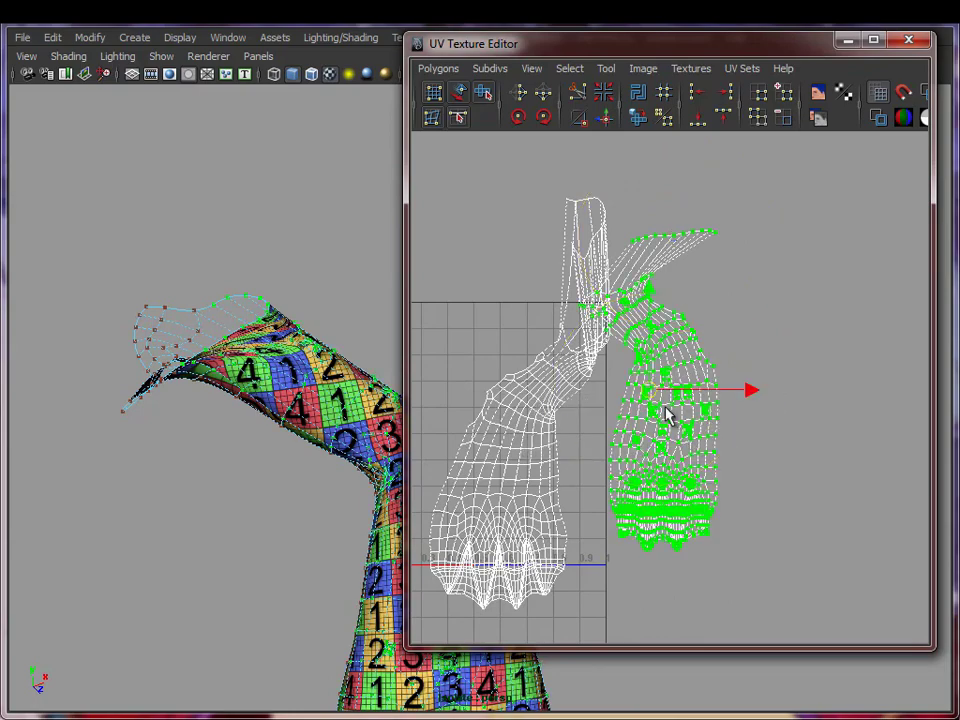
{"action": "middle_click_drag", "start_coordinate": [664, 418], "coordinate": [637, 404], "text": "alt"}
{"action": "left_click", "coordinate": [636, 395]}
{"action": "middle_click_drag", "start_coordinate": [707, 399], "coordinate": [810, 397]}
{"action": "left_click_drag", "start_coordinate": [810, 397], "coordinate": [832, 397]}
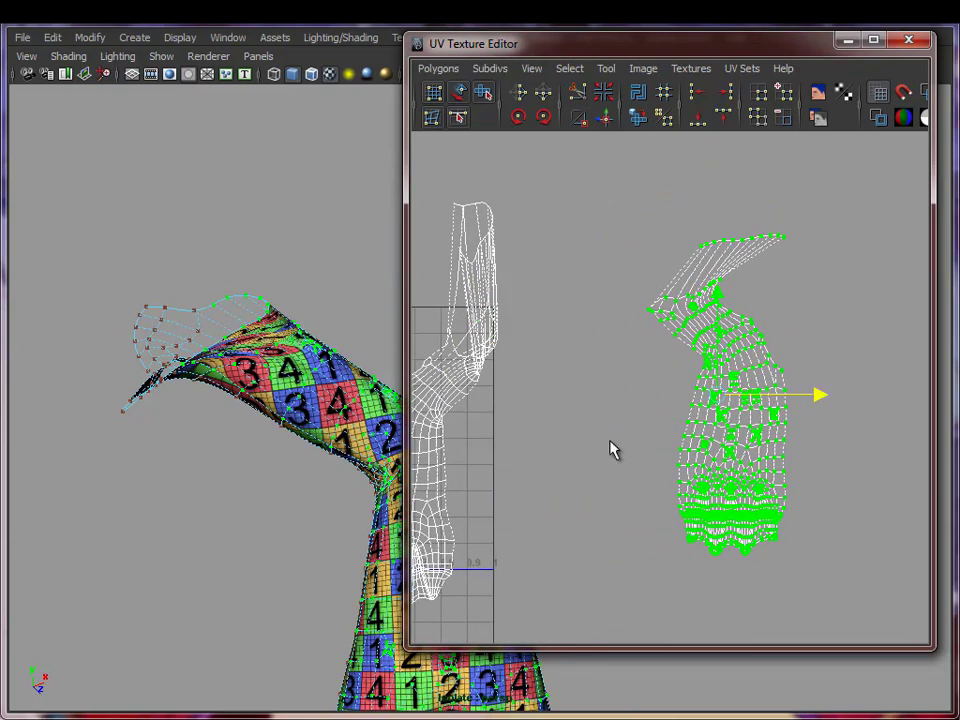
- Select the holed shell's shoulder border row, rotate it slightly to level it, and move it a little higher above the arm
{"action": "middle_click_drag", "start_coordinate": [613, 447], "coordinate": [540, 450], "text": "alt"}
{"action": "right_click_drag", "start_coordinate": [547, 428], "coordinate": [618, 424], "text": "alt"}
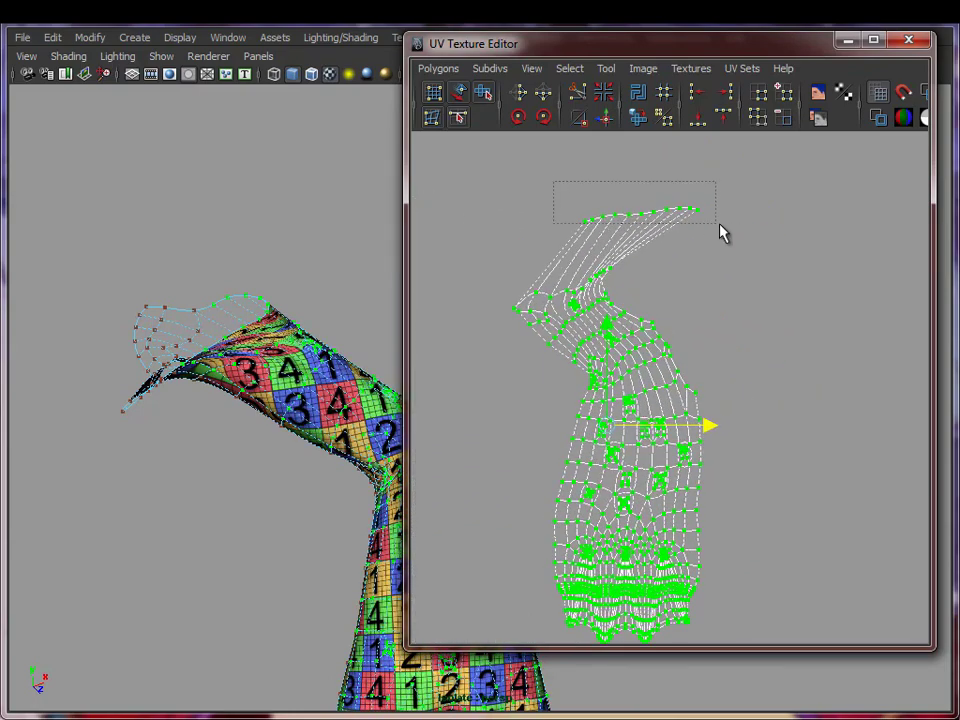
{"action": "left_click_drag", "start_coordinate": [719, 225], "coordinate": [731, 258]}
{"action": "key", "text": "e"}
{"action": "key", "text": "w"}
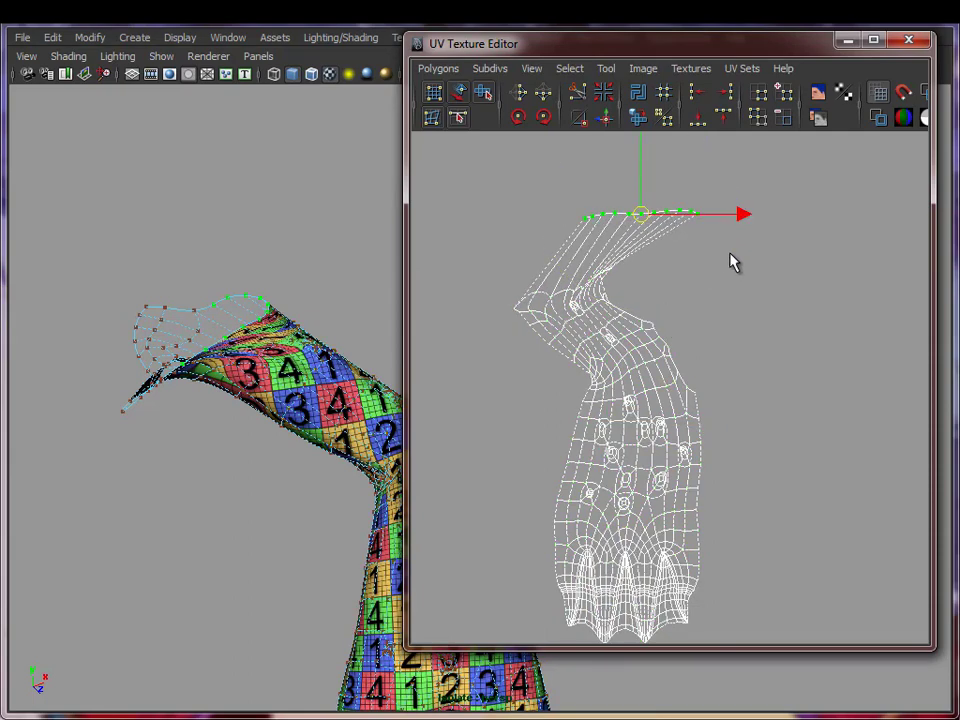
{"action": "right_click_drag", "start_coordinate": [731, 261], "coordinate": [622, 337], "text": "alt"}
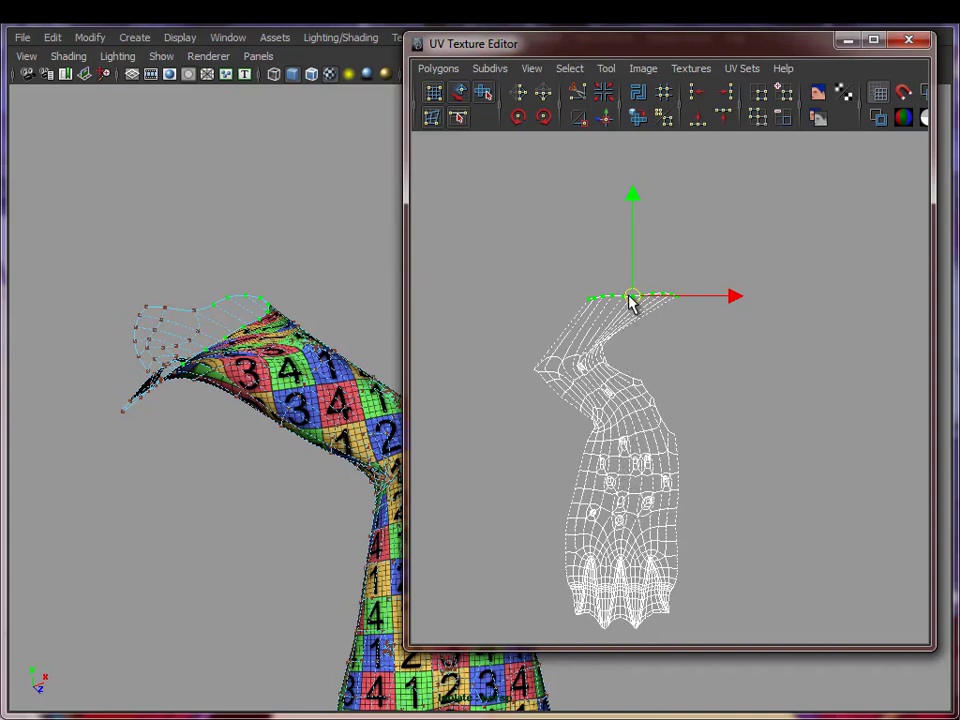
{"action": "left_click_drag", "start_coordinate": [630, 297], "coordinate": [630, 278]}
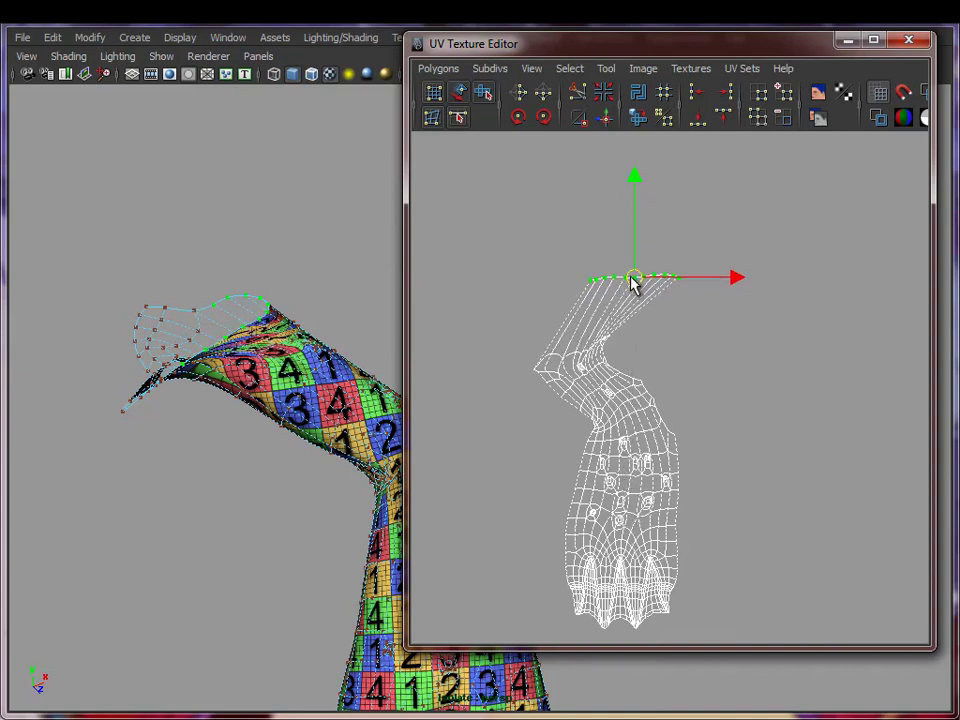
- Select the UVs between the shoulder border and the hand on this shell and unfold them with the unfold constraint set to None
{"action": "left_click_drag", "start_coordinate": [724, 481], "coordinate": [735, 536]}
{"action": "middle_click_drag", "start_coordinate": [735, 536], "coordinate": [737, 376], "text": "alt"}
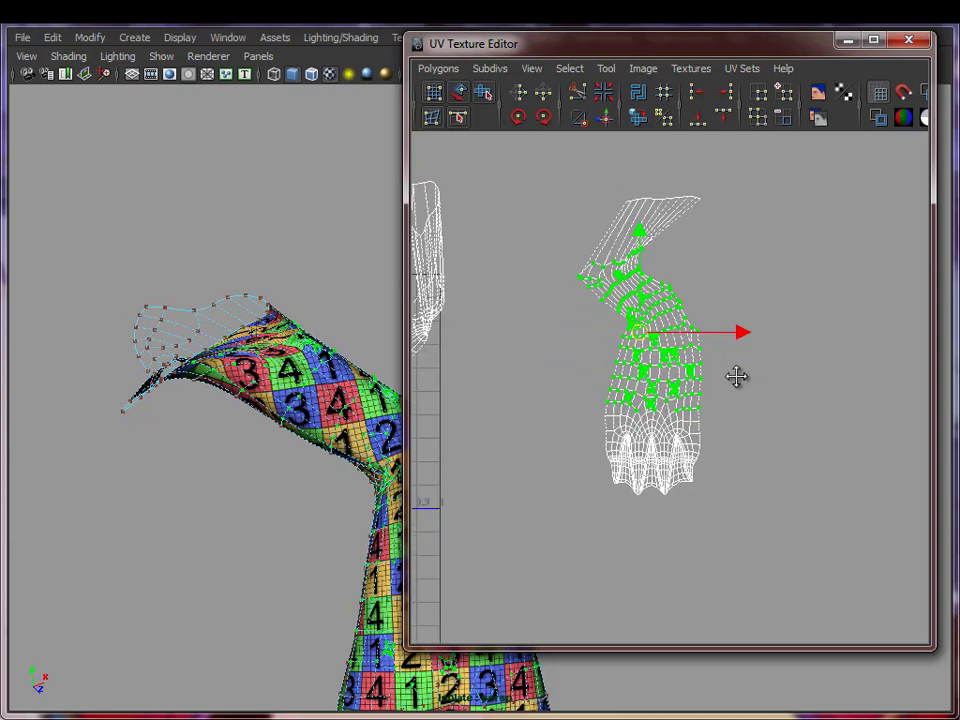
{"action": "left_click", "coordinate": [637, 117], "text": "shift"}
{"action": "left_click", "coordinate": [188, 319]}
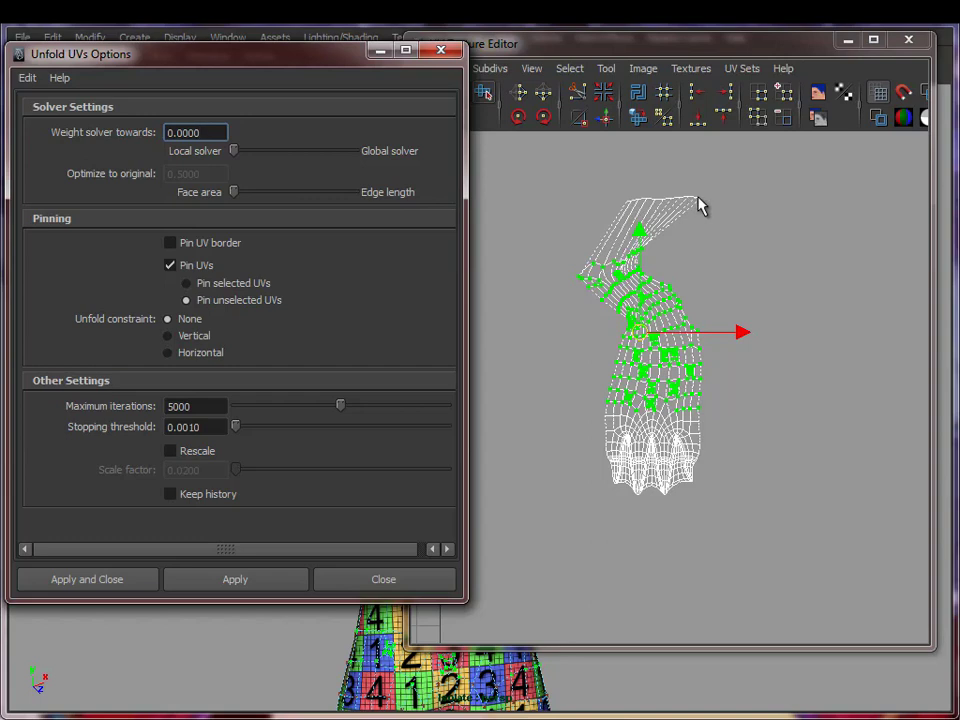
{"action": "left_click", "coordinate": [260, 582]}
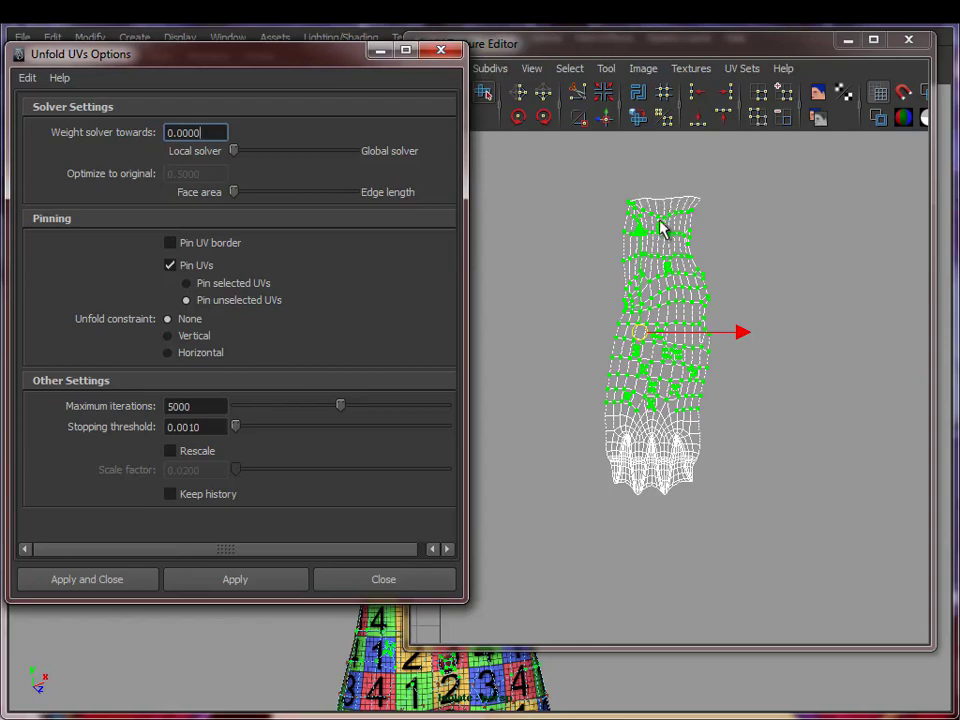
{"action": "left_click", "coordinate": [381, 51]}
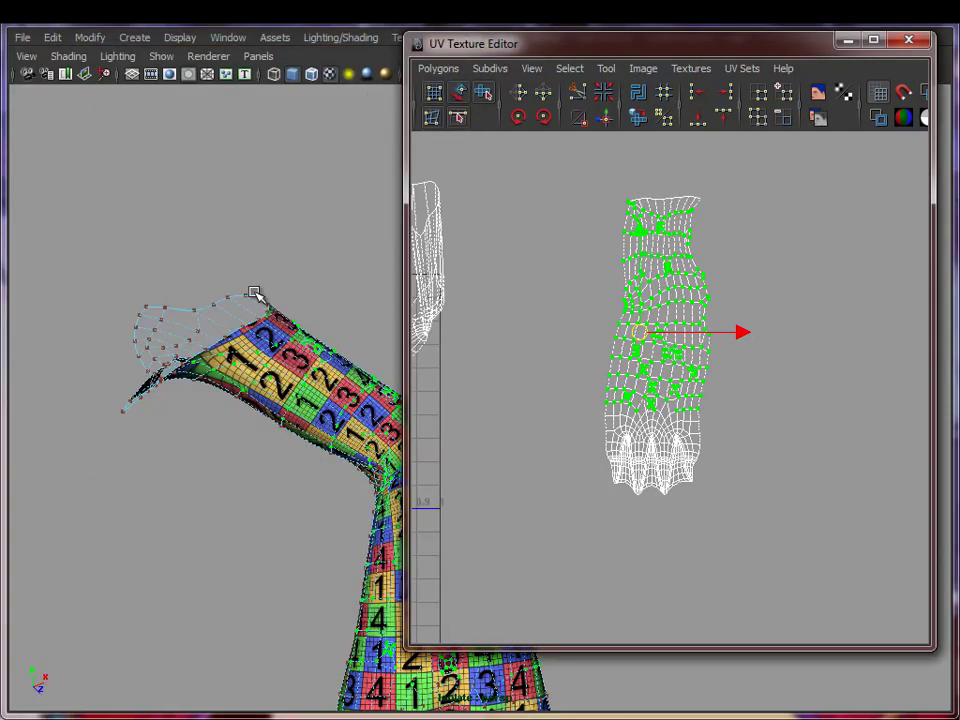
- Select the shoulder border UVs of the arm shell without holes and align them to their maximum V value
{"action": "left_click_drag", "start_coordinate": [260, 528], "coordinate": [232, 402], "text": "alt"}
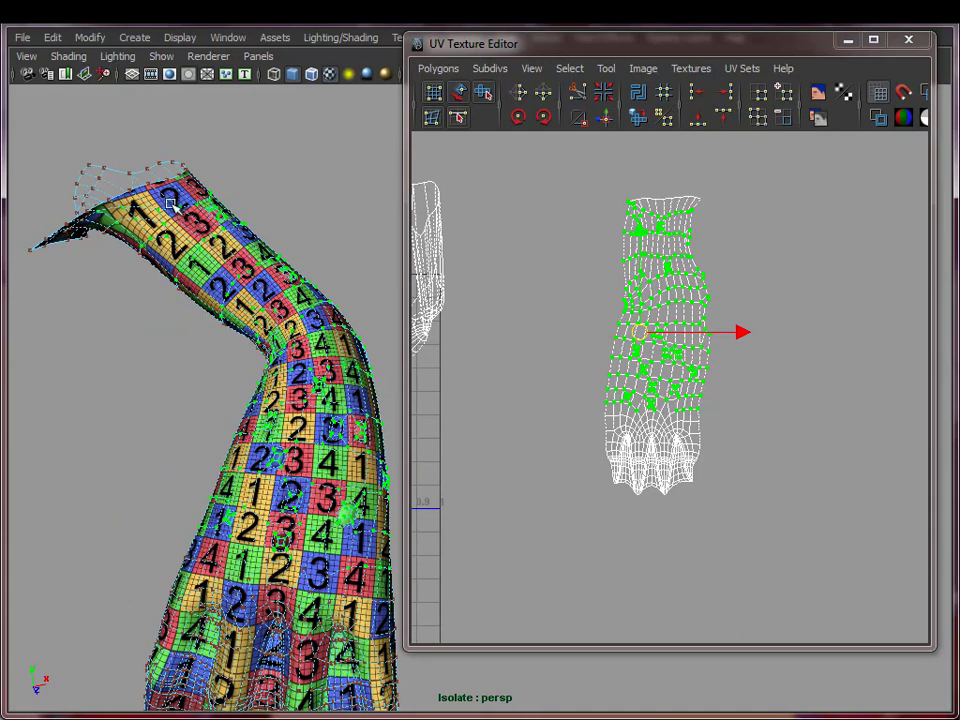
{"action": "middle_click_drag", "start_coordinate": [533, 452], "coordinate": [734, 580], "text": "alt"}
{"action": "right_click_drag", "start_coordinate": [566, 465], "coordinate": [556, 297], "text": "alt"}
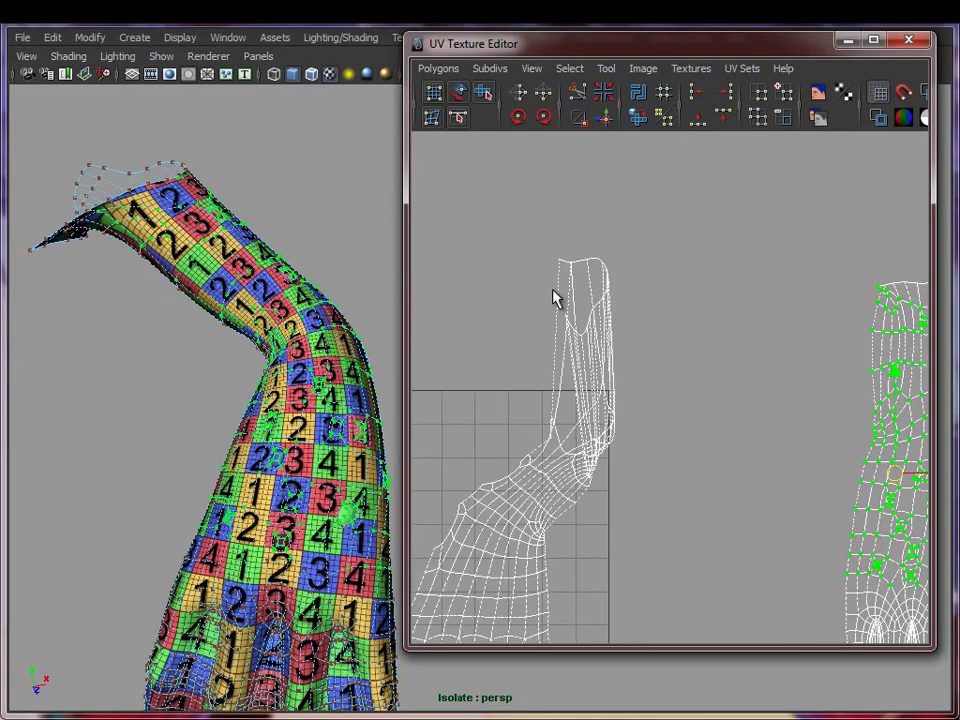
{"action": "left_click_drag", "start_coordinate": [628, 333], "coordinate": [632, 337]}
{"action": "middle_click_drag", "start_coordinate": [610, 336], "coordinate": [592, 378], "text": "alt"}
{"action": "right_click_drag", "start_coordinate": [592, 378], "coordinate": [574, 392], "text": "alt"}
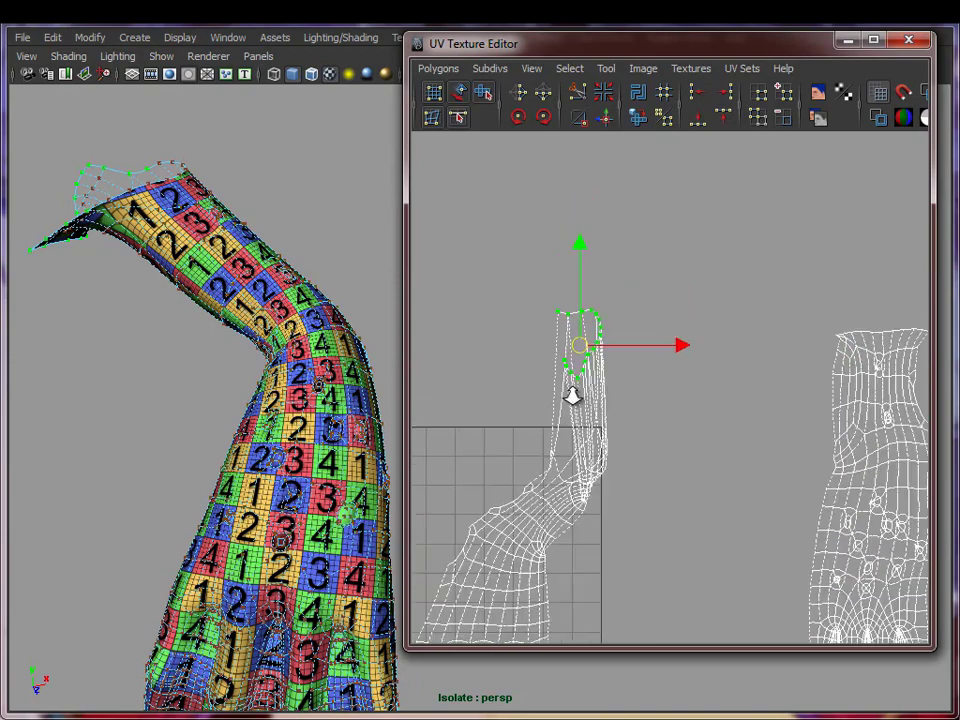
{"action": "middle_click_drag", "start_coordinate": [602, 384], "coordinate": [594, 315], "text": "alt"}
{"action": "right_click_drag", "start_coordinate": [594, 315], "coordinate": [589, 353], "text": "alt"}
{"action": "middle_click_drag", "start_coordinate": [589, 353], "coordinate": [596, 351], "text": "alt"}
{"action": "right_click_drag", "start_coordinate": [596, 351], "coordinate": [634, 350], "text": "alt"}
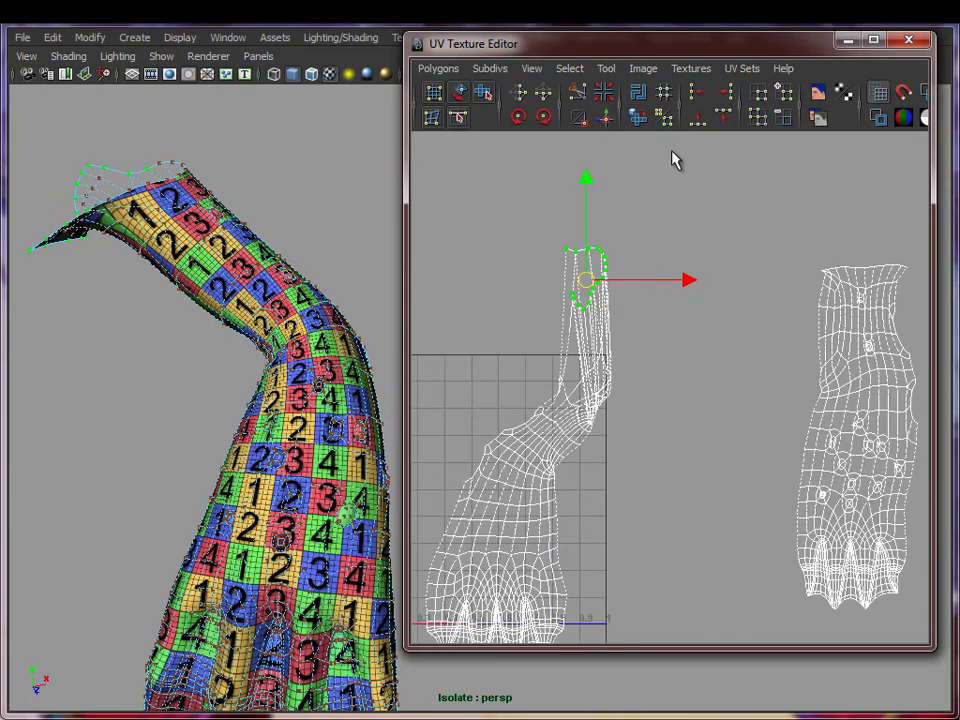
{"action": "left_click", "coordinate": [726, 122]}
- Unfold the straightened shoulder border row with the unfold constraint set to Horizontal
{"action": "middle_click_drag", "start_coordinate": [686, 265], "coordinate": [688, 281], "text": "alt"}
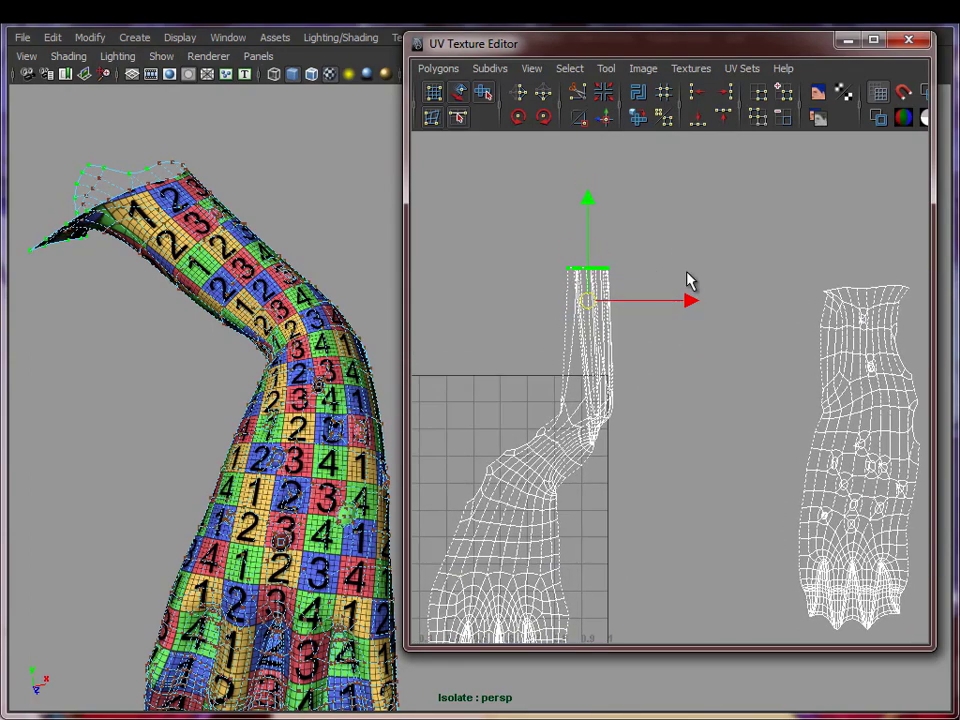
{"action": "left_click", "coordinate": [637, 117], "text": "shift"}
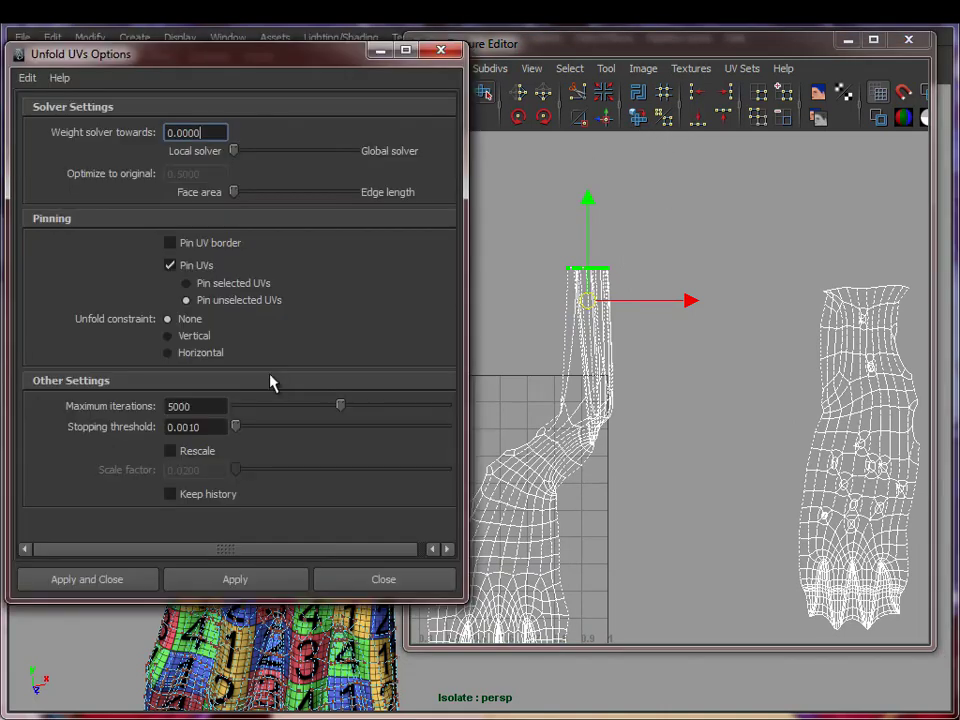
{"action": "left_click", "coordinate": [201, 355]}
{"action": "left_click", "coordinate": [257, 582]}
{"action": "right_click_drag", "start_coordinate": [665, 333], "coordinate": [661, 346], "text": "alt"}
{"action": "left_click", "coordinate": [338, 50]}
{"action": "left_click", "coordinate": [381, 50]}
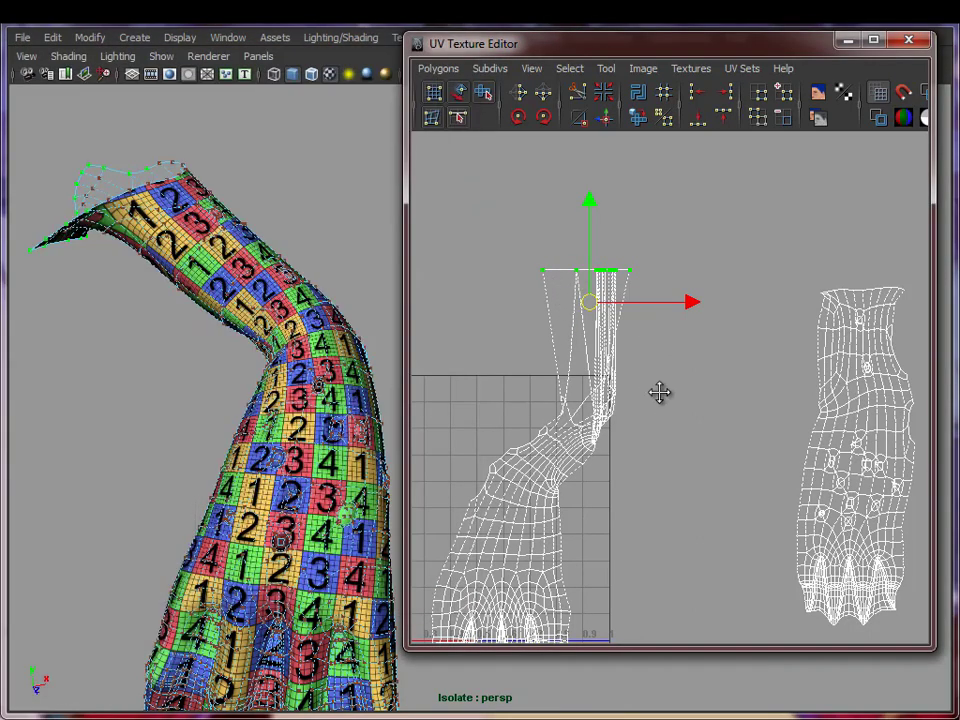
- Move the shoulder border row left above the hand, then unfold the arm UVs between border and hand with the constraint set to None
{"action": "right_click_drag", "start_coordinate": [660, 394], "coordinate": [611, 400], "text": "alt"}
{"action": "middle_click_drag", "start_coordinate": [611, 400], "coordinate": [636, 332], "text": "alt"}
{"action": "left_click_drag", "start_coordinate": [626, 243], "coordinate": [565, 267]}
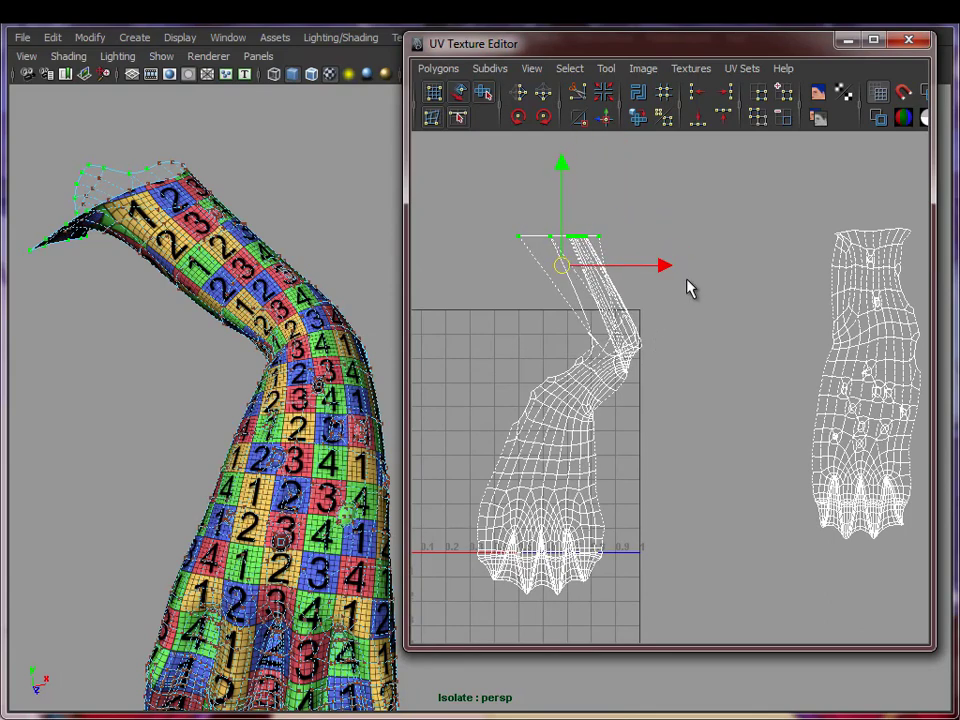
{"action": "left_click_drag", "start_coordinate": [465, 484], "coordinate": [466, 481]}
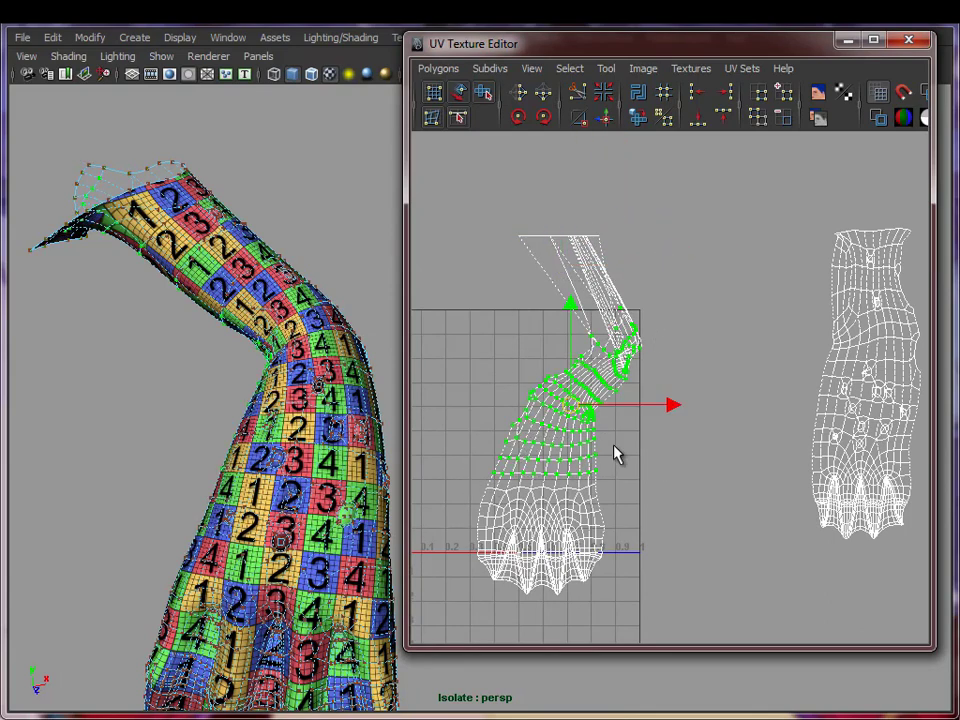
{"action": "left_click", "coordinate": [636, 118], "text": "shift"}
{"action": "left_click", "coordinate": [182, 320]}
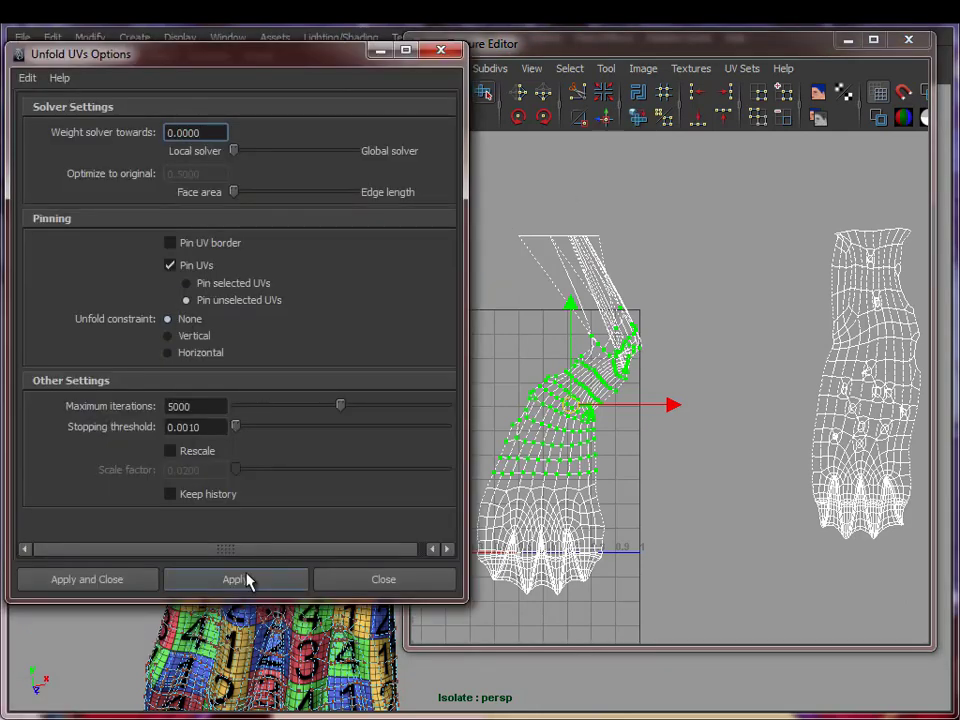
{"action": "left_click", "coordinate": [256, 588]}
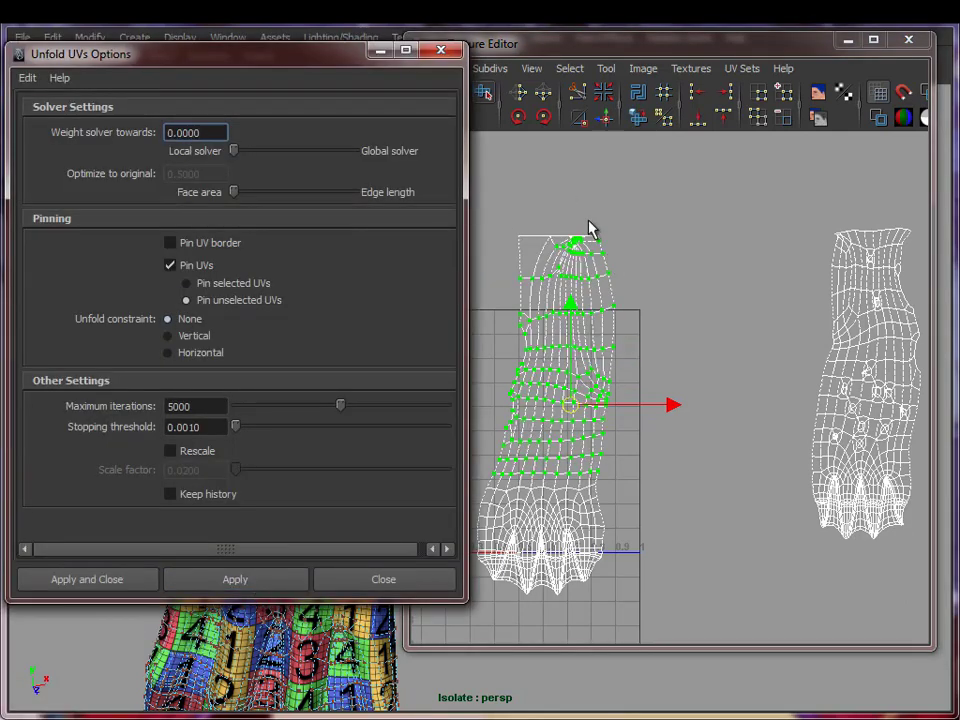
- Select the bunched UV rows at this shell's shoulder end, unfold them, and check the checker pattern around the shoulder on the model
{"action": "middle_click_drag", "start_coordinate": [617, 290], "coordinate": [663, 363], "text": "alt"}
{"action": "right_click_drag", "start_coordinate": [663, 363], "coordinate": [950, 356], "text": "alt"}
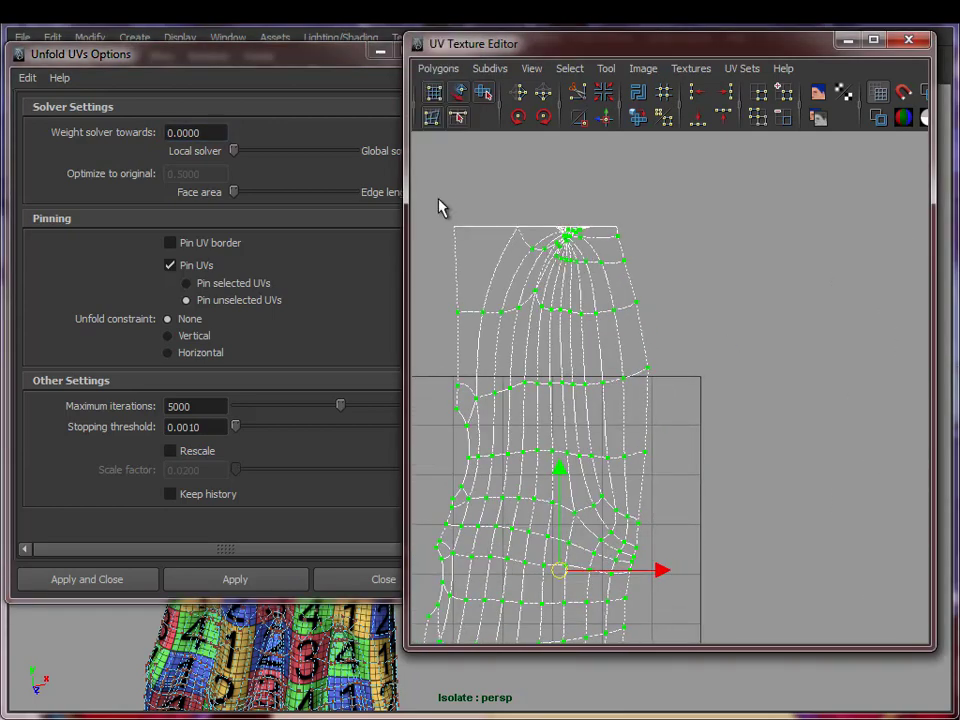
{"action": "left_click_drag", "start_coordinate": [625, 290], "coordinate": [669, 289]}
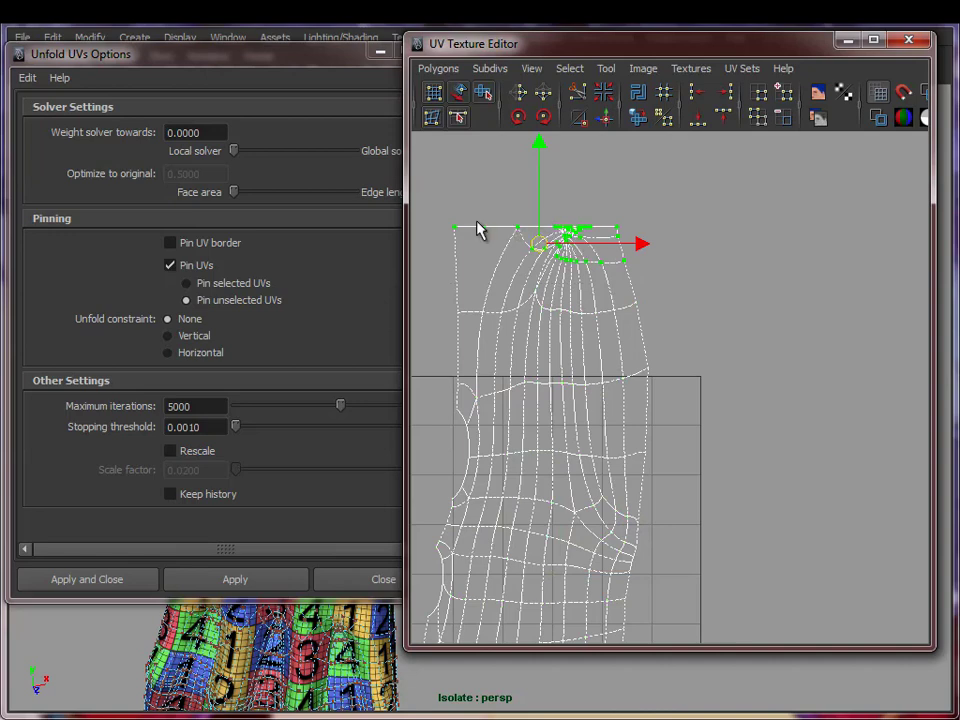
{"action": "left_click", "coordinate": [278, 581]}
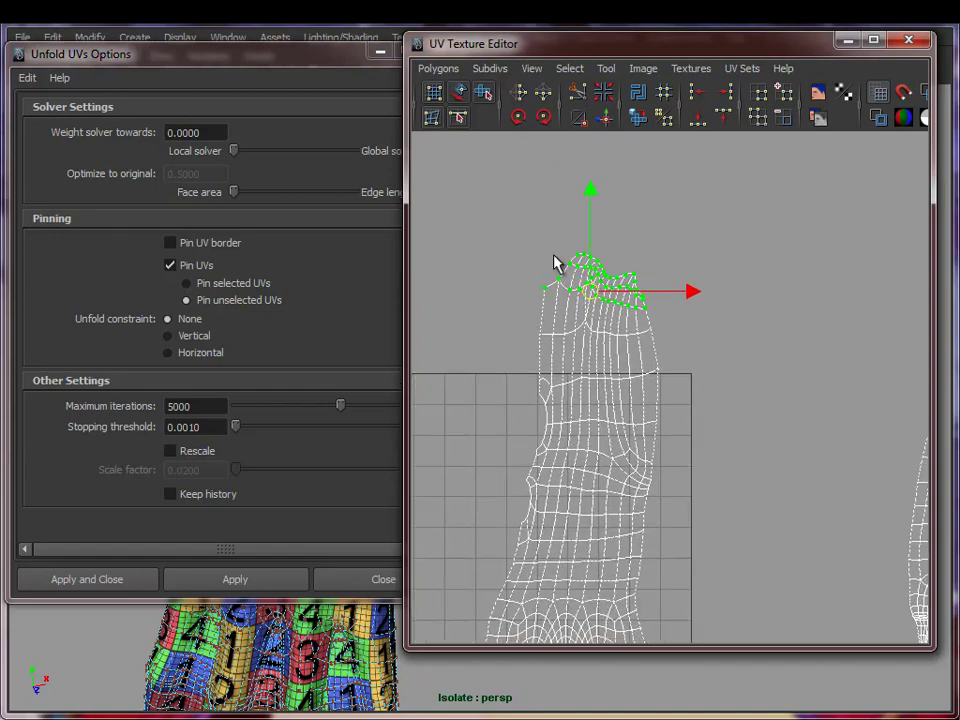
{"action": "left_click", "coordinate": [380, 52]}
{"action": "left_click_drag", "start_coordinate": [106, 252], "coordinate": [206, 258], "text": "alt"}
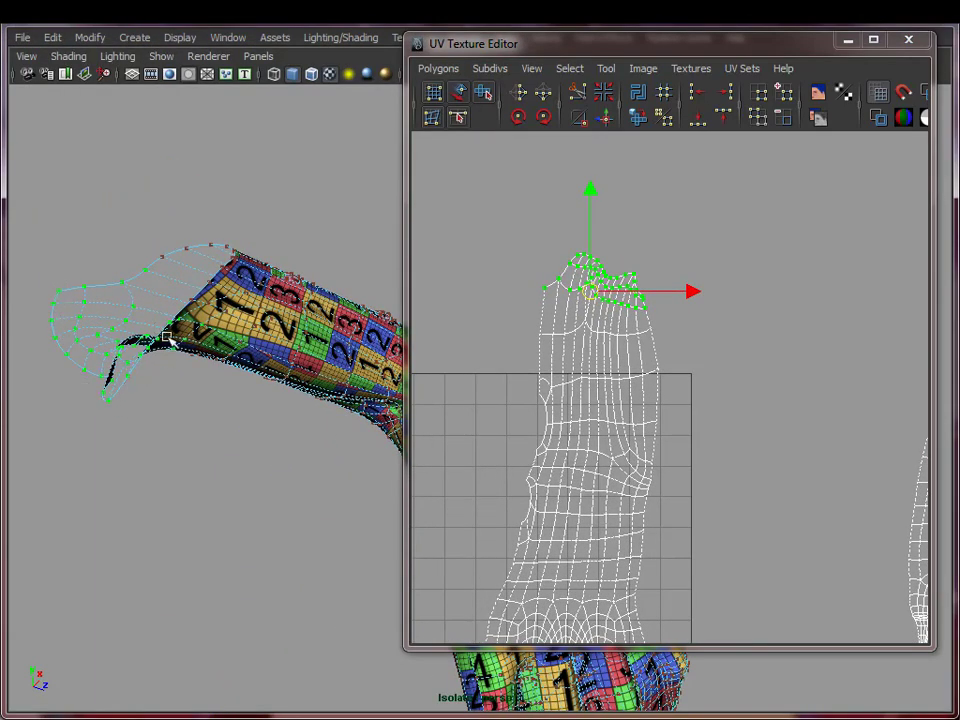
{"action": "left_click_drag", "start_coordinate": [127, 255], "coordinate": [196, 362], "text": "alt"}
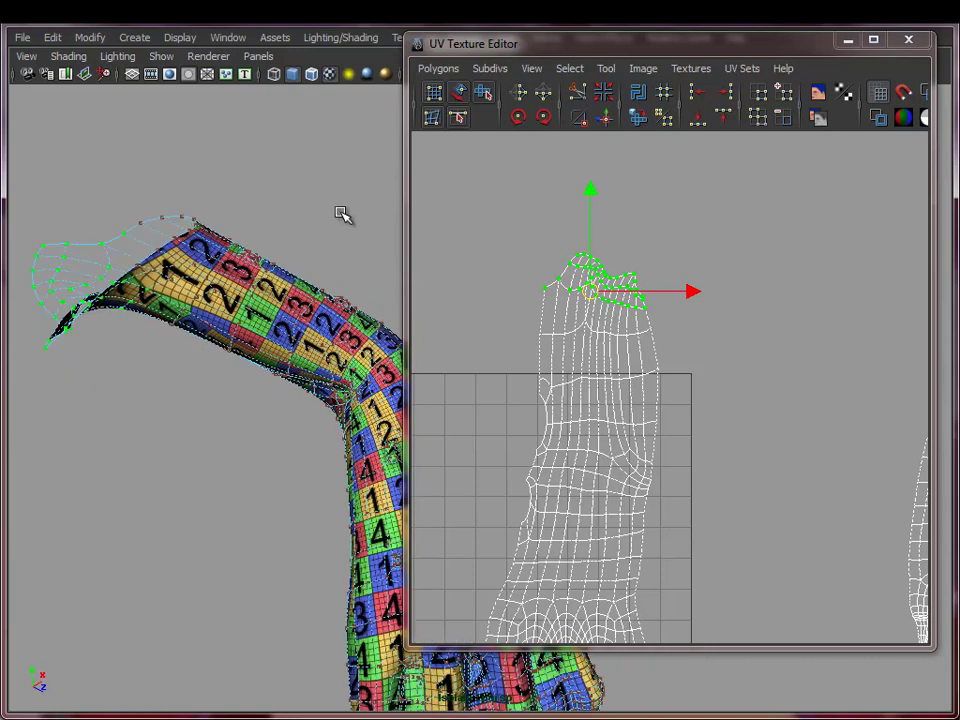
- Shift the shoulder-end rows, including the next row below, slightly left, then unfold the rows between them and the hand
{"action": "left_click_drag", "start_coordinate": [464, 197], "coordinate": [691, 346]}
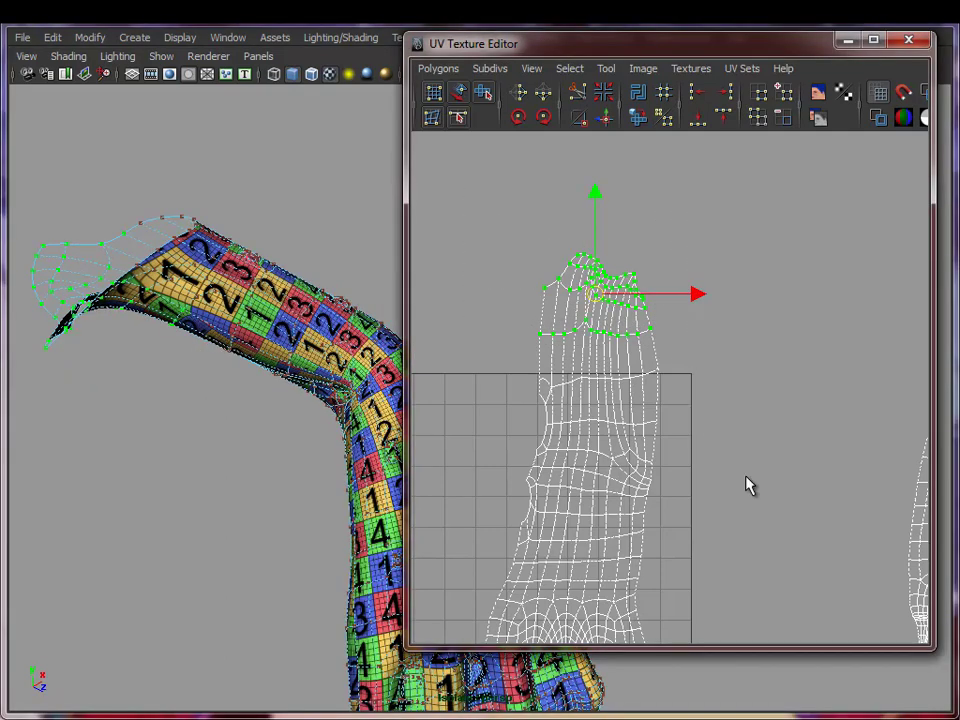
{"action": "right_click_drag", "start_coordinate": [745, 475], "coordinate": [661, 449], "text": "alt"}
{"action": "middle_click_drag", "start_coordinate": [661, 449], "coordinate": [653, 375], "text": "alt"}
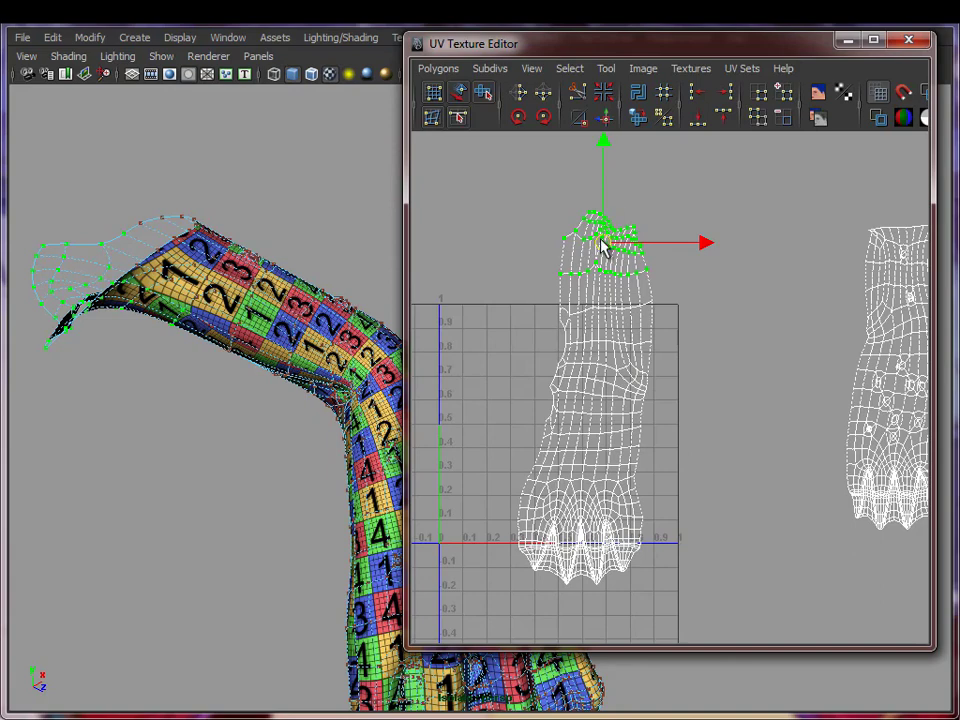
{"action": "left_click_drag", "start_coordinate": [597, 245], "coordinate": [590, 247]}
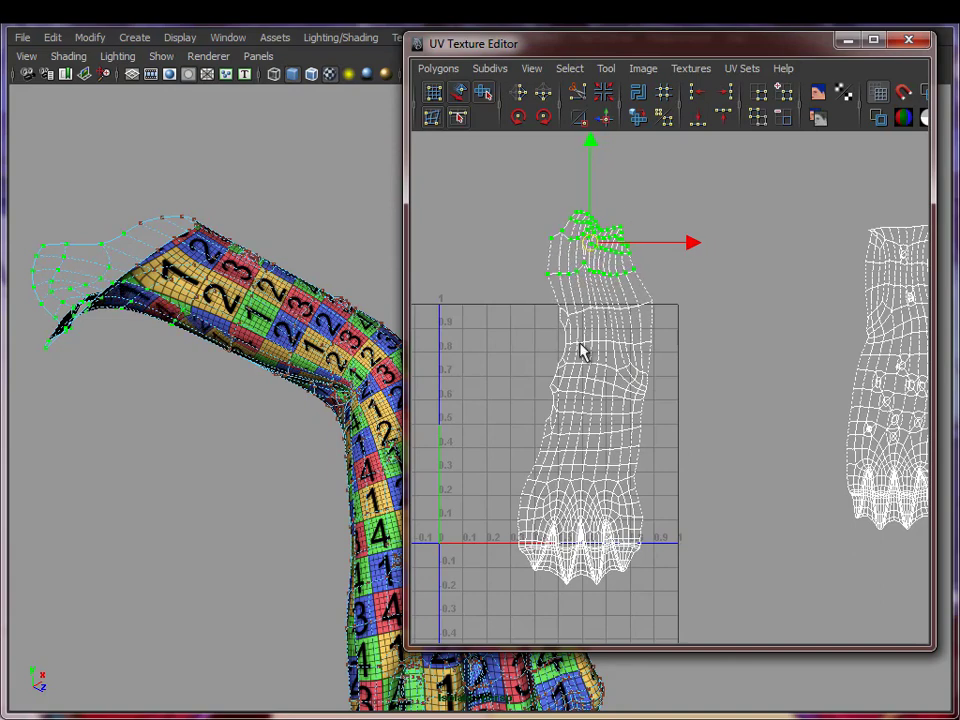
{"action": "left_click_drag", "start_coordinate": [511, 286], "coordinate": [687, 472]}
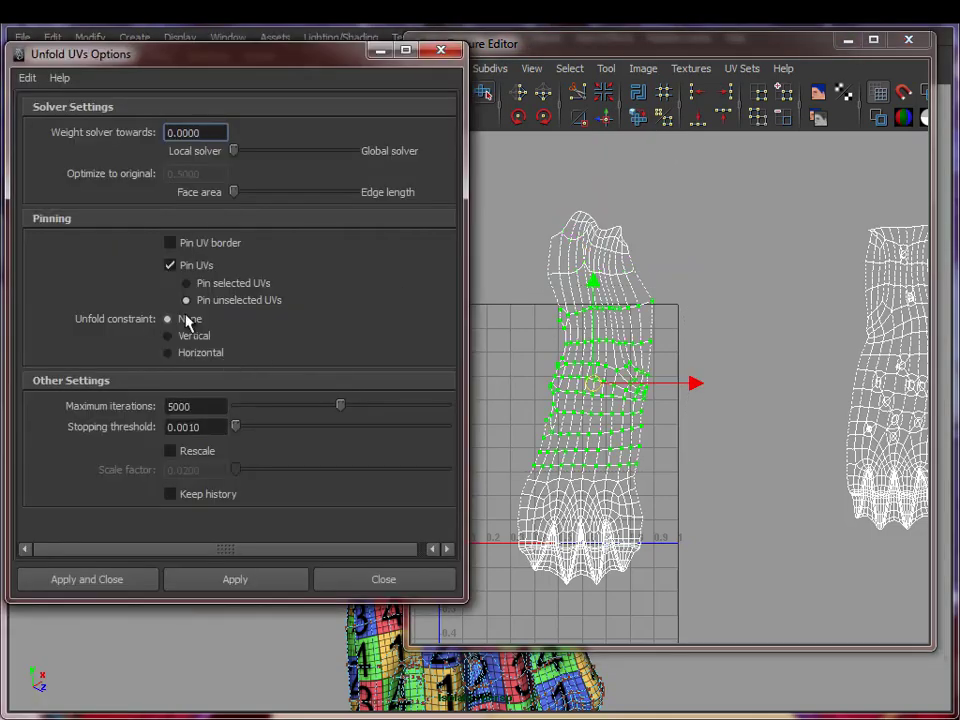
{"action": "left_click", "coordinate": [236, 584]}
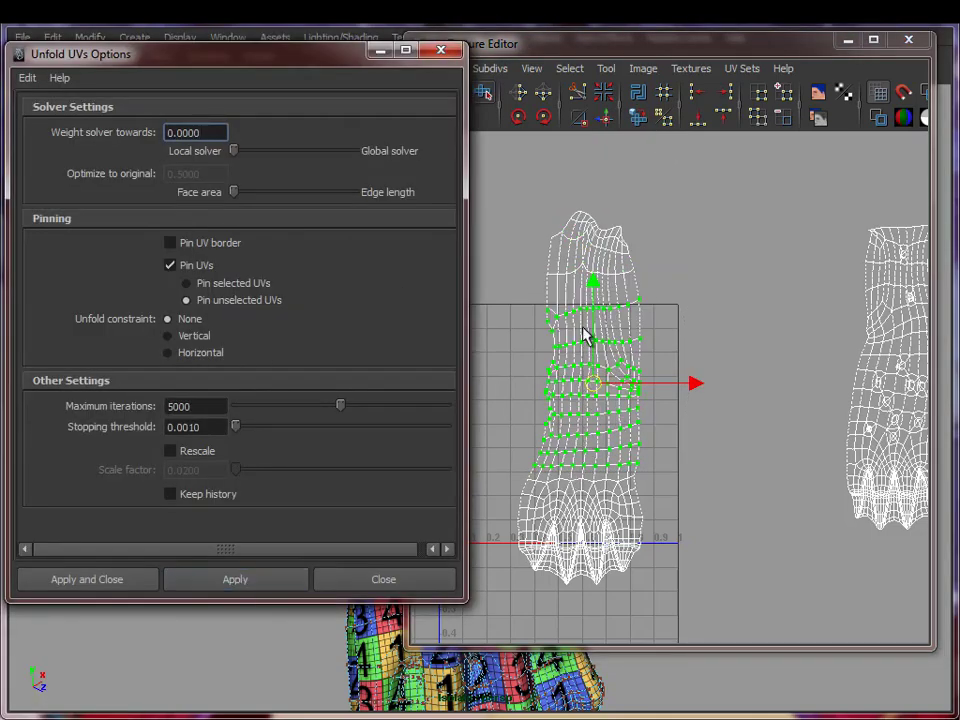
- Reselect the shoulder-end UV rows, unfold them again, and inspect the arm's checker pattern from several sides
{"action": "left_click_drag", "start_coordinate": [519, 191], "coordinate": [656, 291]}
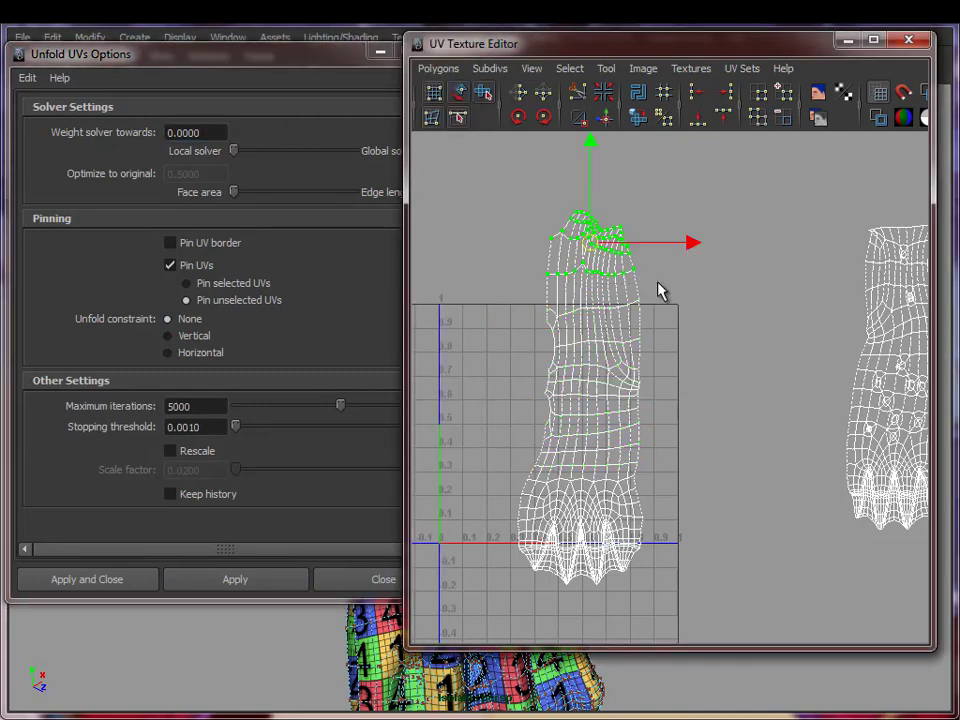
{"action": "left_click", "coordinate": [238, 582]}
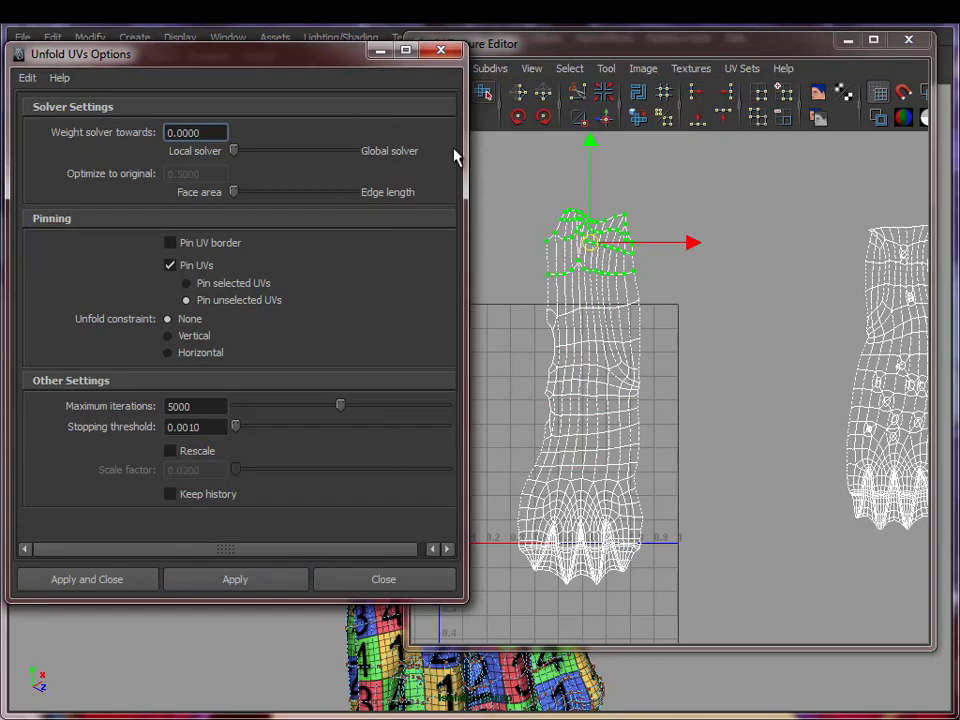
{"action": "left_click", "coordinate": [380, 50]}
{"action": "left_click_drag", "start_coordinate": [219, 411], "coordinate": [205, 375], "text": "alt"}
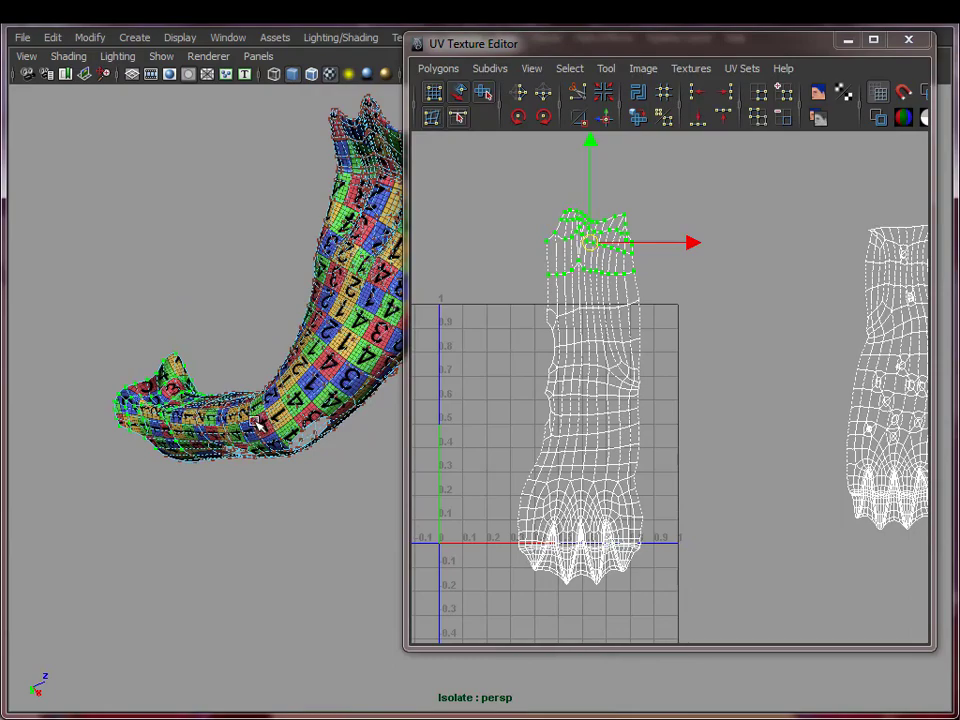
{"action": "left_click_drag", "start_coordinate": [240, 250], "coordinate": [328, 441], "text": "alt"}
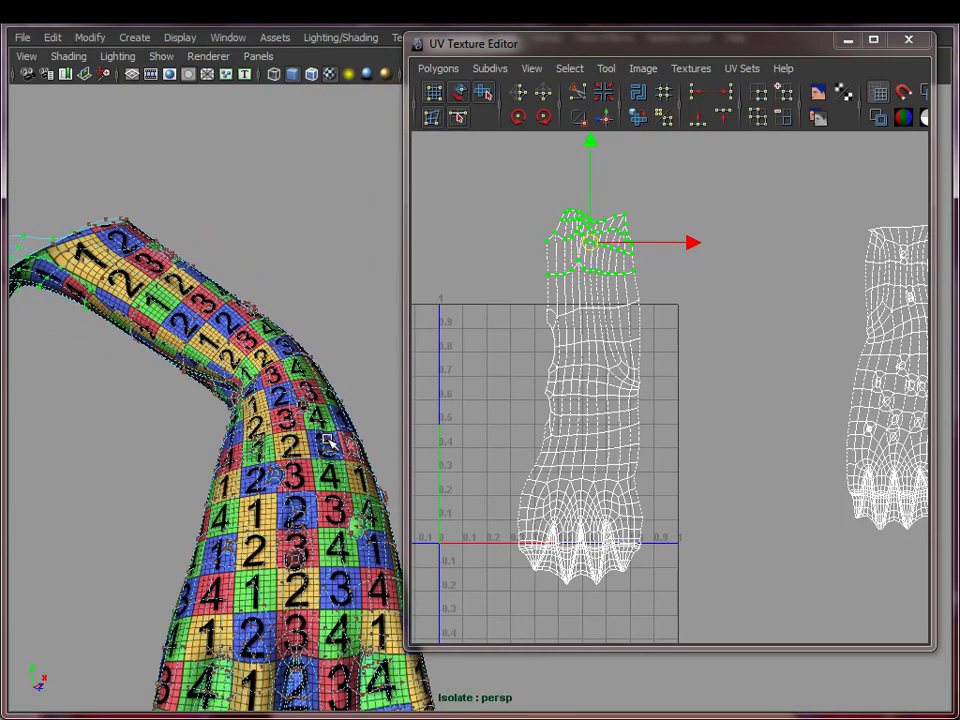
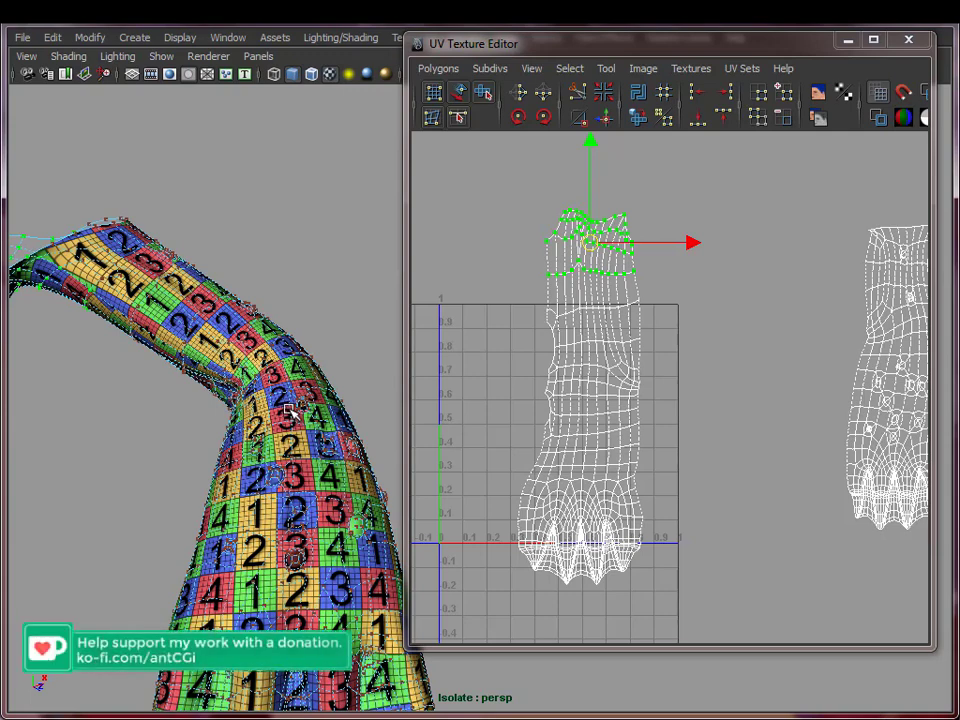
- Select the whole holed arm shell, place it right beside the other arm shell, and scale it up slightly to match
{"action": "middle_click_drag", "start_coordinate": [682, 479], "coordinate": [689, 443], "text": "alt"}
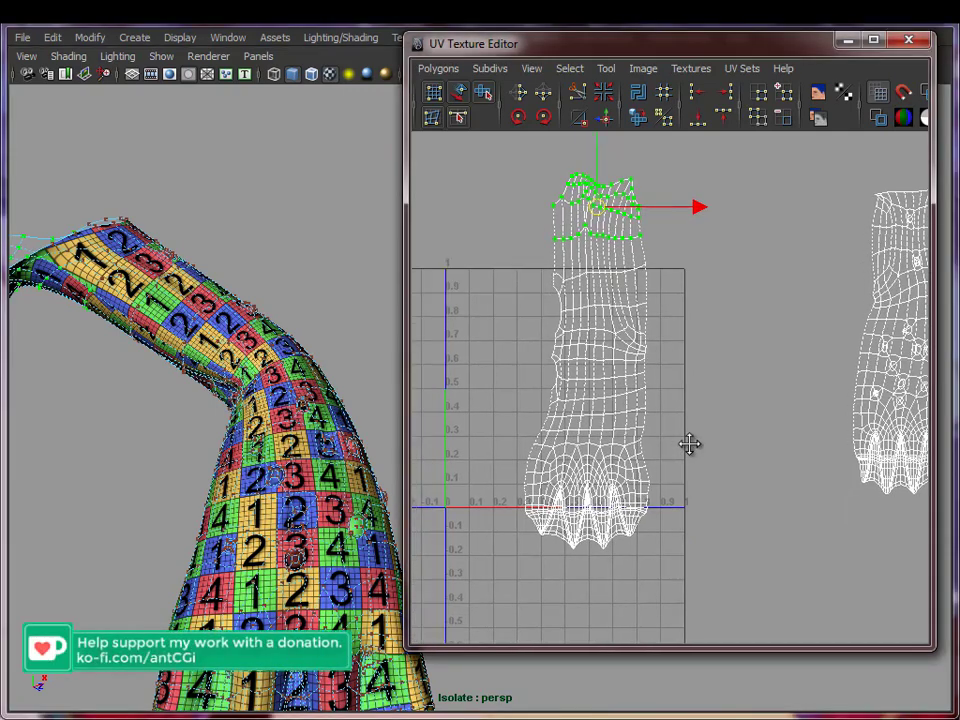
{"action": "middle_click_drag", "start_coordinate": [765, 272], "coordinate": [691, 295], "text": "alt"}
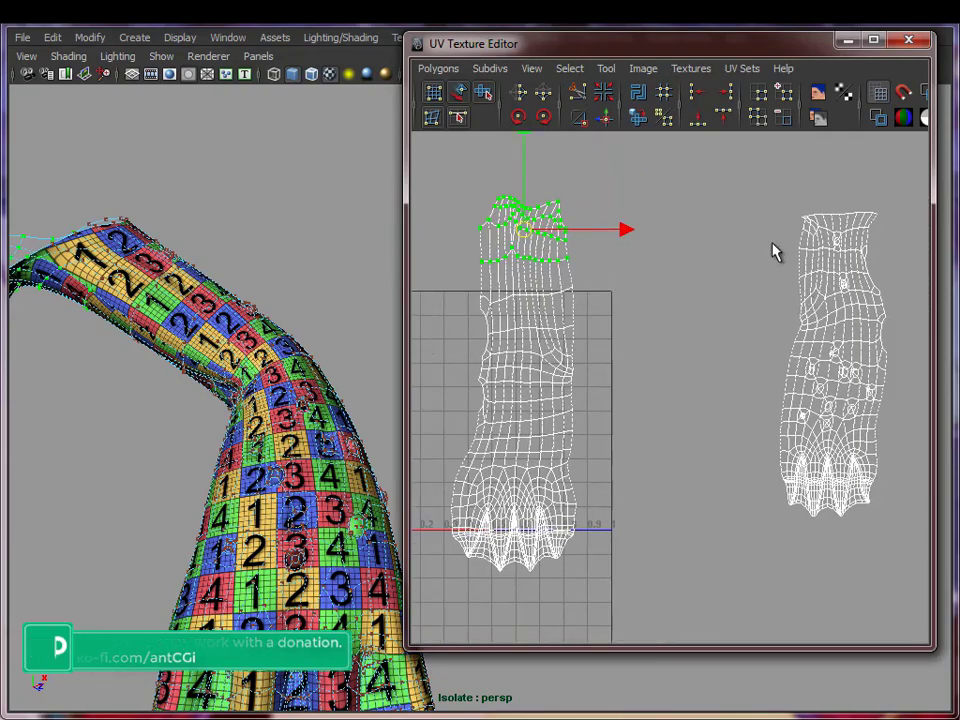
{"action": "left_click_drag", "start_coordinate": [772, 243], "coordinate": [815, 321]}
{"action": "right_click_drag", "start_coordinate": [863, 276], "coordinate": [829, 322], "text": "ctrl"}
{"action": "left_click_drag", "start_coordinate": [832, 363], "coordinate": [631, 395]}
{"action": "key", "text": "r"}
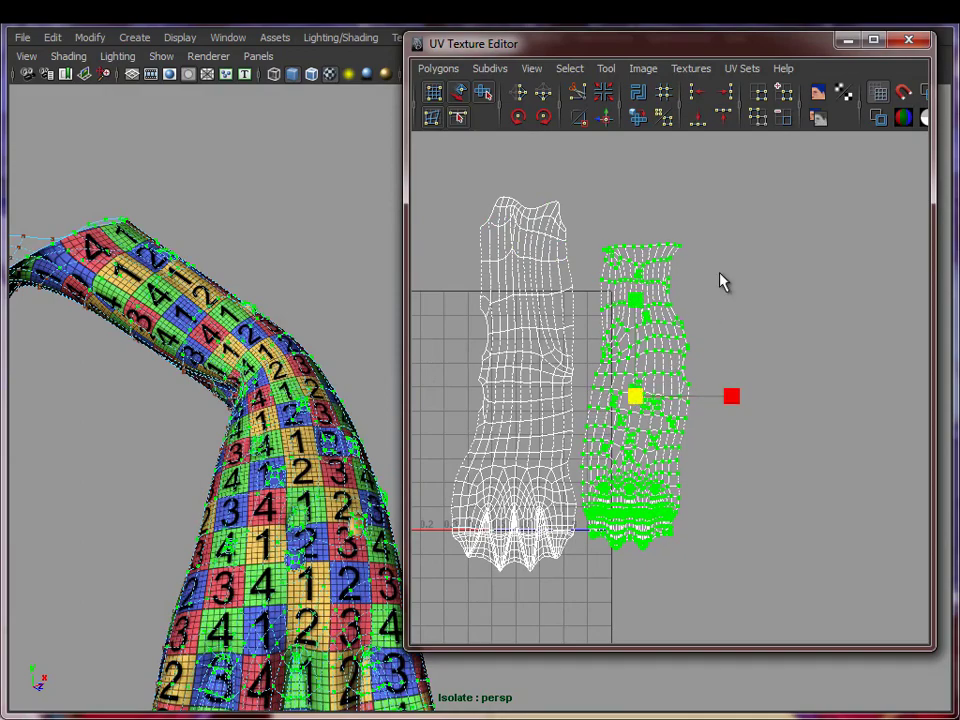
{"action": "middle_click_drag", "start_coordinate": [720, 272], "coordinate": [753, 253]}
{"action": "key", "text": "w"}
- Select the full run of seam edges between the two arm shells, from the shoulder to the tip of the outer finger
{"action": "left_click_drag", "start_coordinate": [182, 338], "coordinate": [225, 317], "text": "alt"}
{"action": "right_click_drag", "start_coordinate": [225, 317], "coordinate": [300, 318], "text": "alt"}
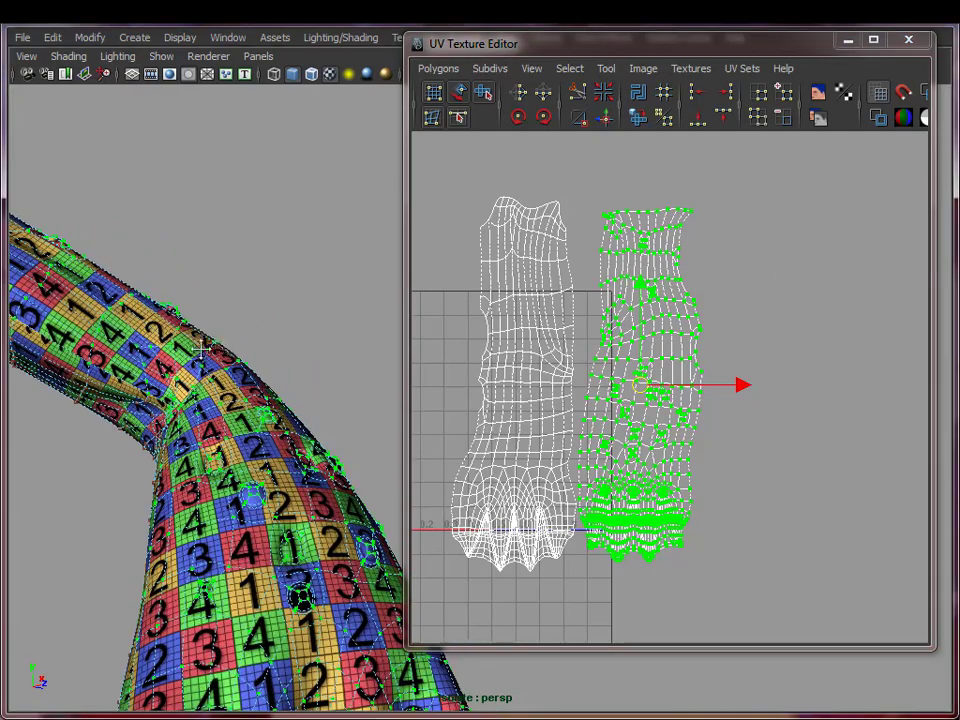
{"action": "middle_click_drag", "start_coordinate": [60, 318], "coordinate": [137, 315], "text": "alt"}
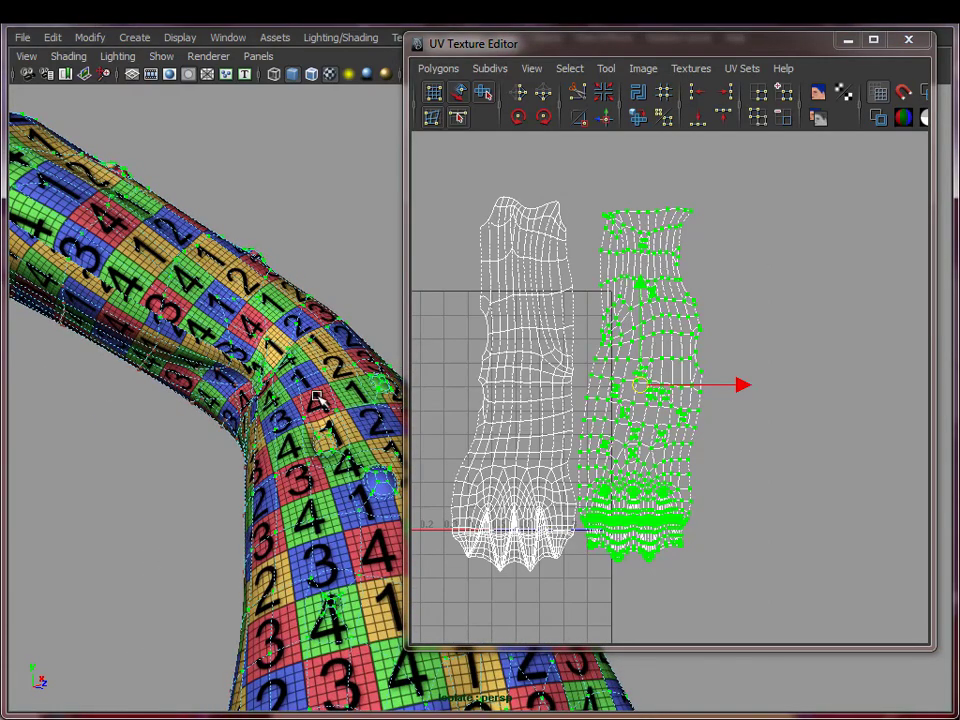
{"action": "left_click_drag", "start_coordinate": [137, 315], "coordinate": [193, 416], "text": "alt"}
{"action": "left_click_drag", "start_coordinate": [300, 392], "coordinate": [140, 313], "text": "alt"}
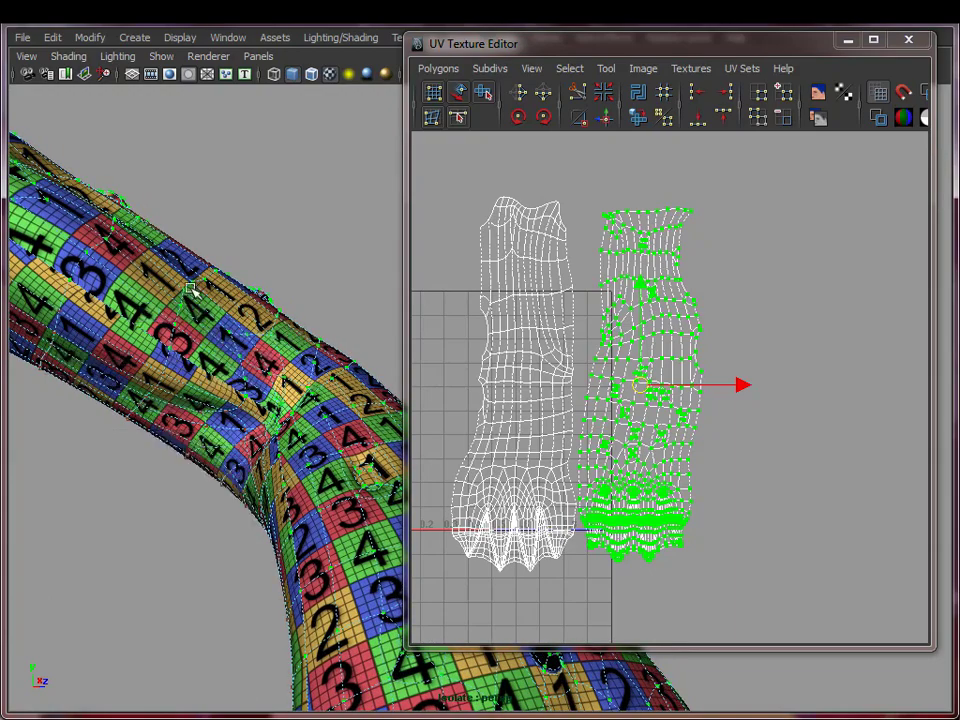
{"action": "double_click", "coordinate": [205, 368]}
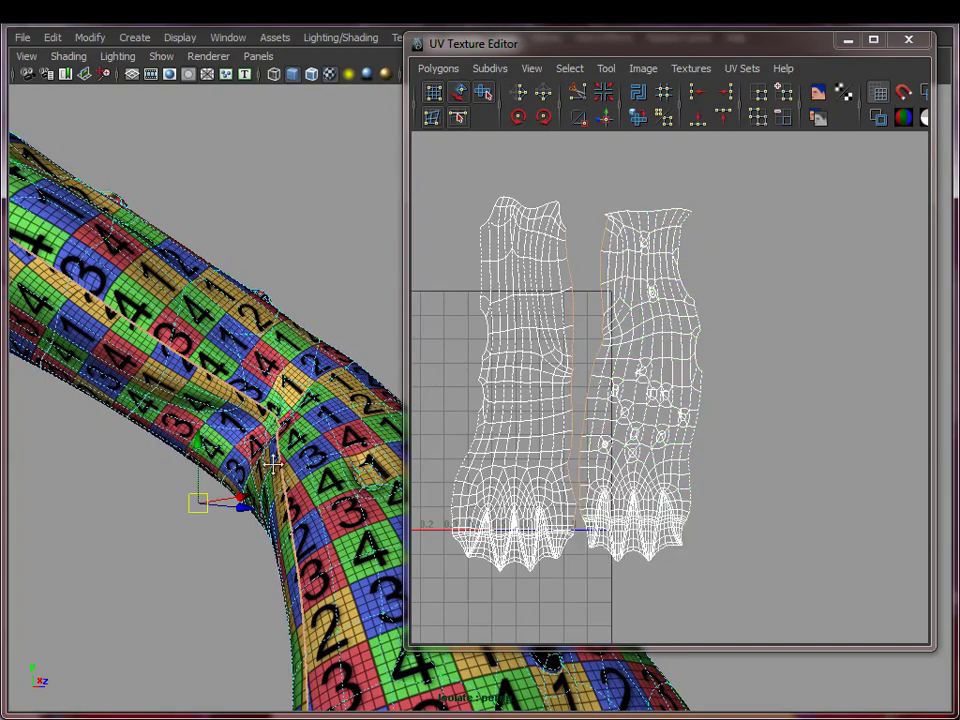
{"action": "left_click_drag", "start_coordinate": [273, 464], "coordinate": [194, 313], "text": "alt"}
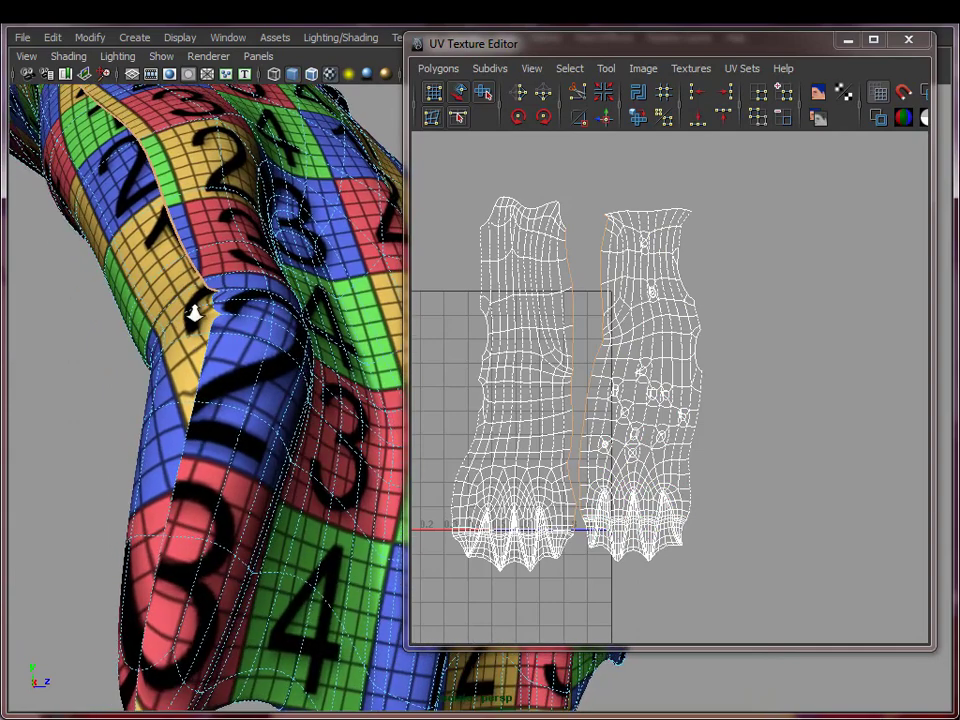
{"action": "double_click", "coordinate": [186, 441], "text": "shift"}
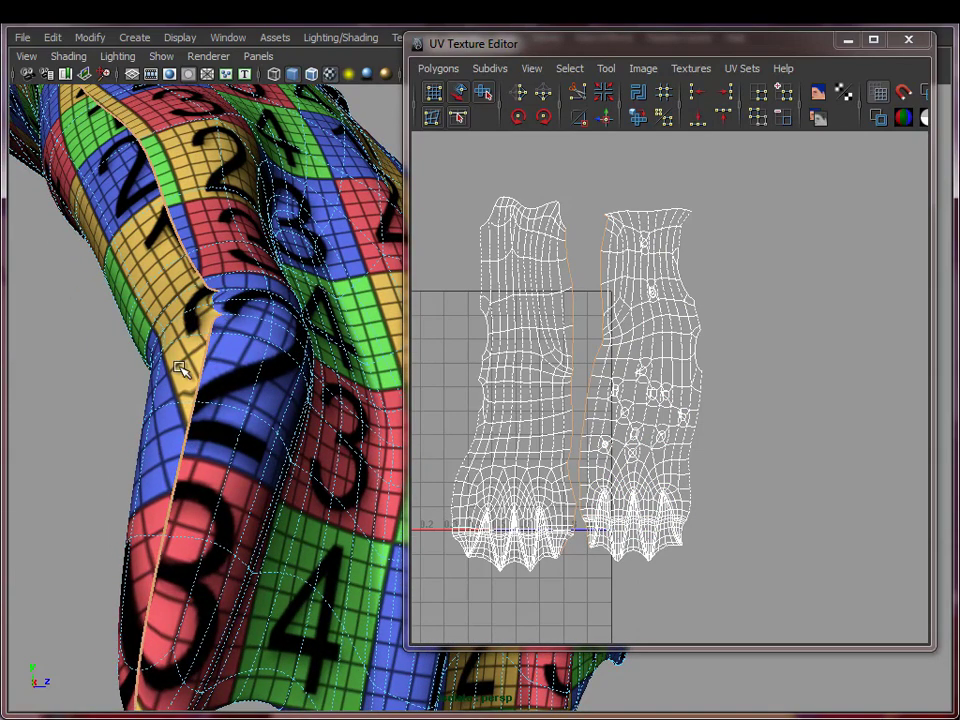
{"action": "left_click_drag", "start_coordinate": [138, 278], "coordinate": [175, 385], "text": "alt"}
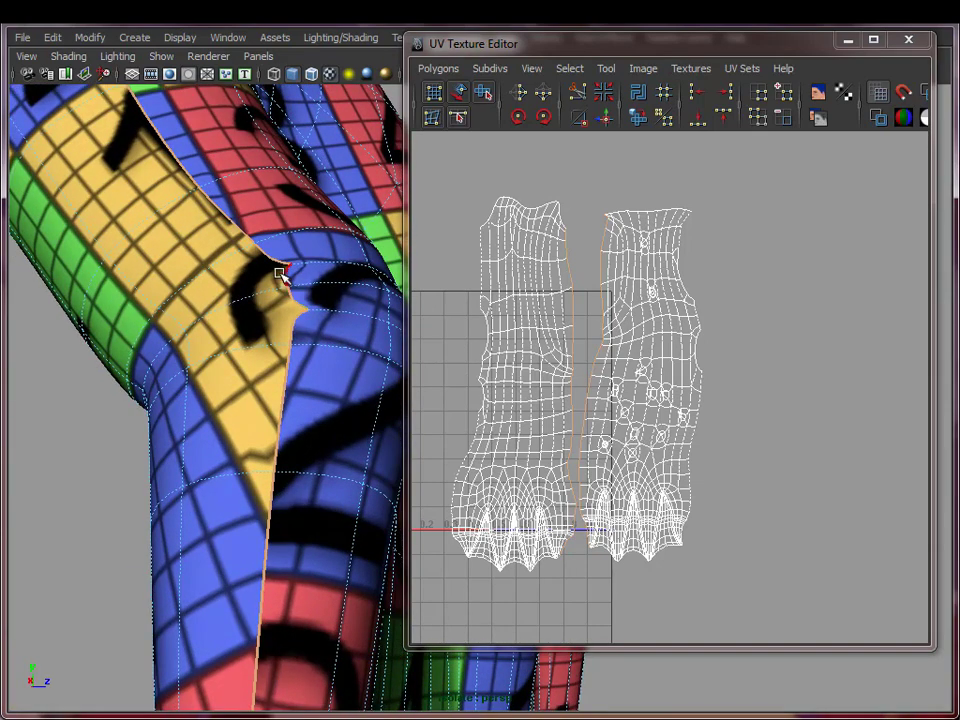
{"action": "right_click_drag", "start_coordinate": [330, 448], "coordinate": [262, 466], "text": "alt"}
{"action": "mouse_move", "coordinate": [262, 466]}
{"action": "left_mouse_down", "text": "alt"}
{"action": "mouse_move", "coordinate": [285, 465]}
{"action": "mouse_move", "coordinate": [273, 447]}
{"action": "left_mouse_up", "text": "alt"}
{"action": "right_click_drag", "start_coordinate": [273, 447], "coordinate": [311, 461], "text": "alt"}
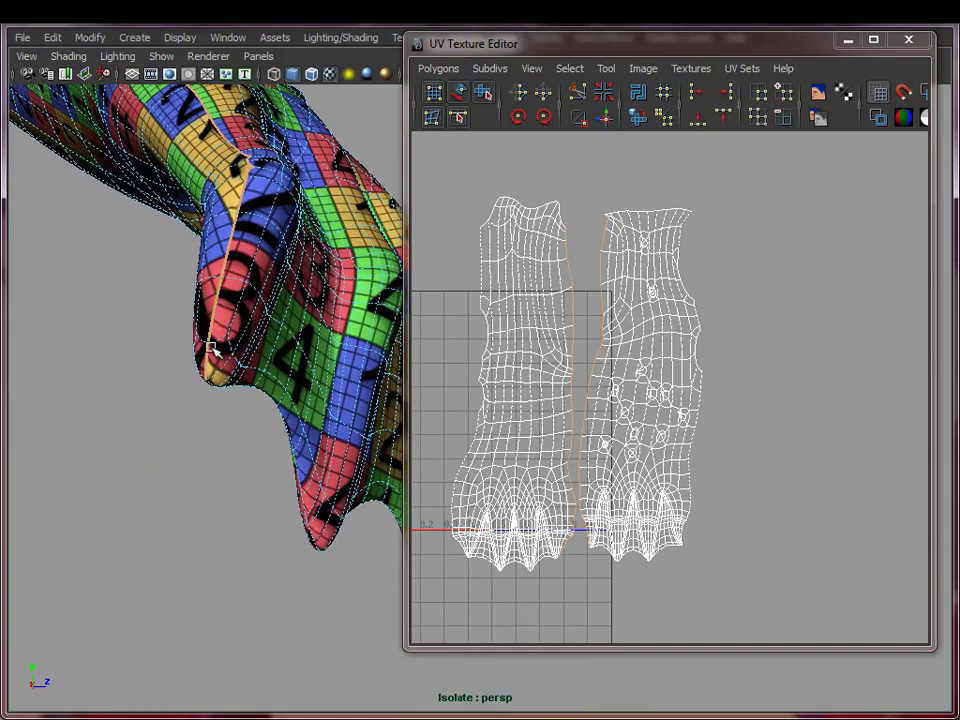
{"action": "middle_click_drag", "start_coordinate": [662, 380], "coordinate": [726, 360], "text": "alt"}
{"action": "right_click_drag", "start_coordinate": [726, 360], "coordinate": [762, 364], "text": "alt"}
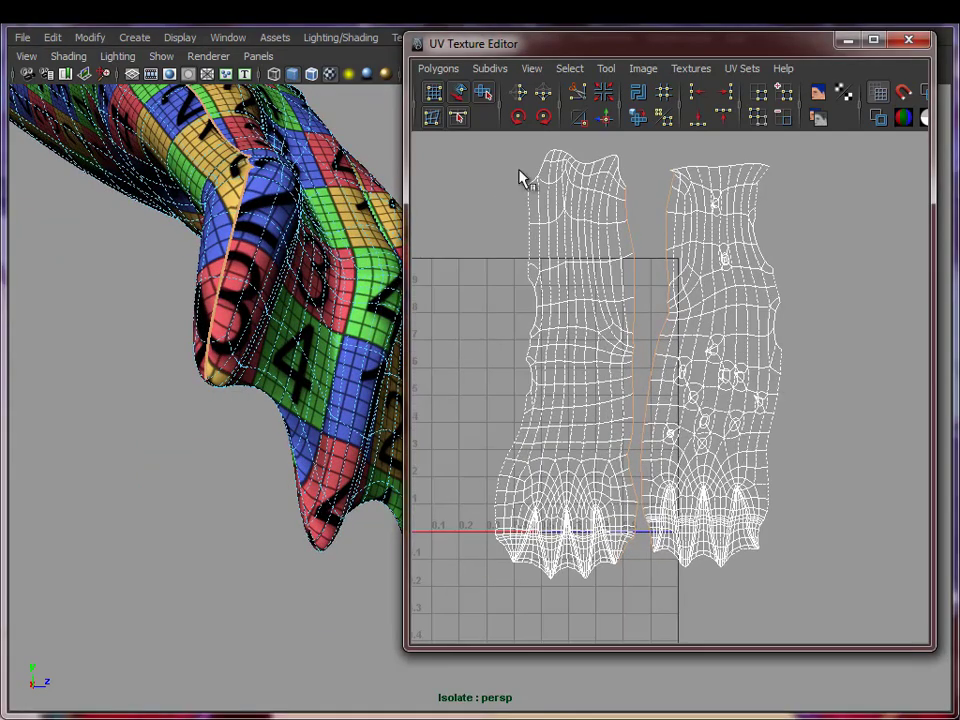
- Try to join the two arm shells in place with Sew UV Edges
{"action": "left_click", "coordinate": [438, 70]}
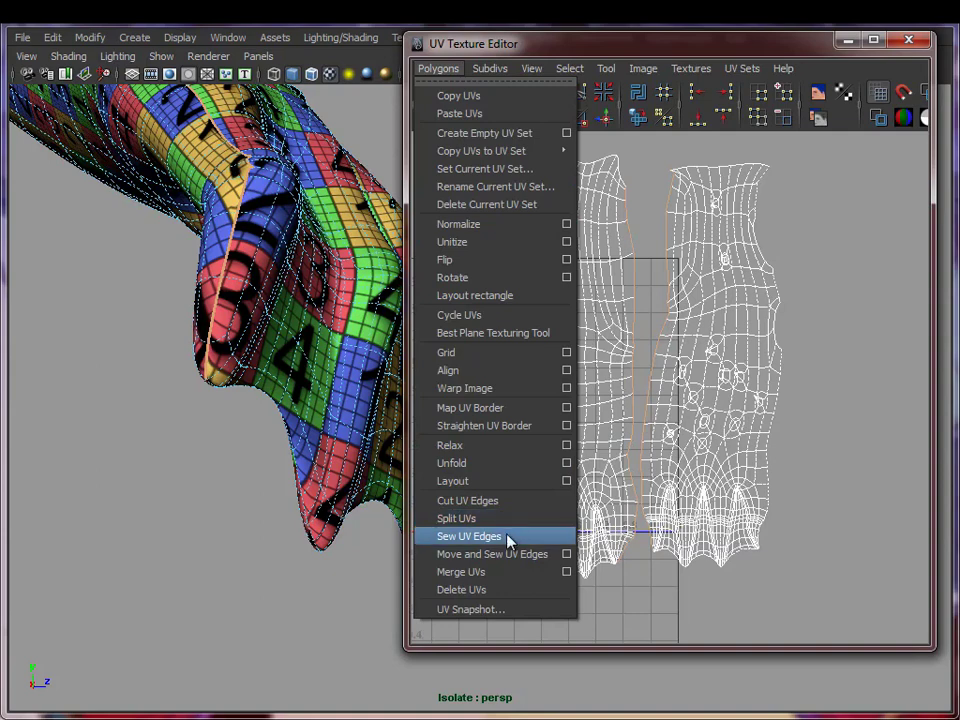
{"action": "left_click", "coordinate": [469, 537]}
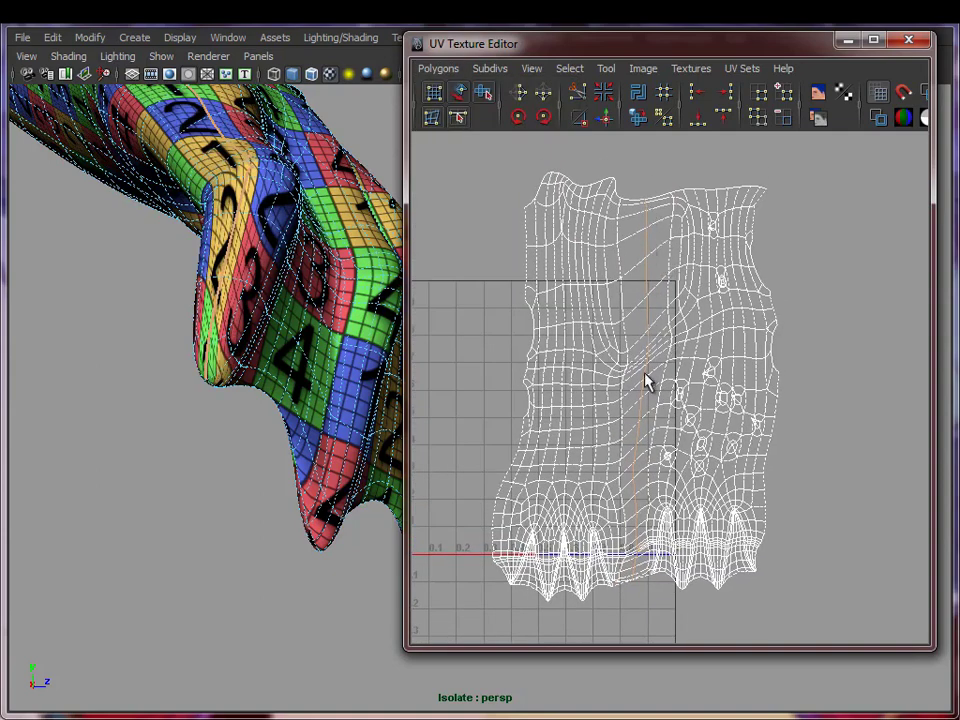
{"action": "middle_click_drag", "start_coordinate": [648, 430], "coordinate": [655, 483], "text": "alt"}
{"action": "key", "text": "ctrl+z"}
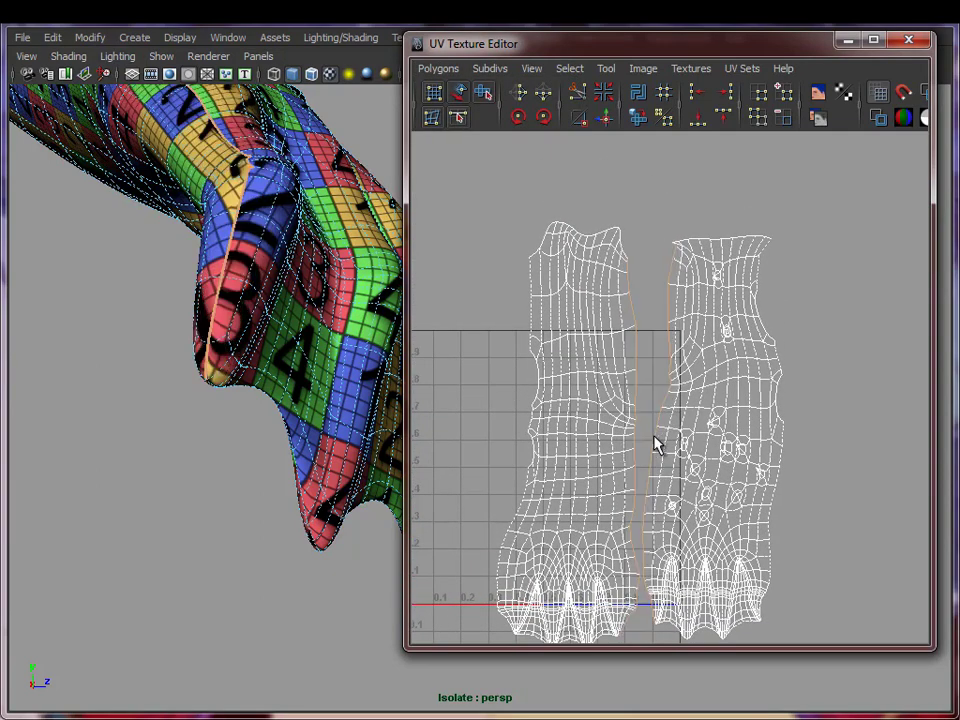
- Join the two arm shells along the selected seam using Move and Sew UV Edges
{"action": "left_click", "coordinate": [438, 68]}
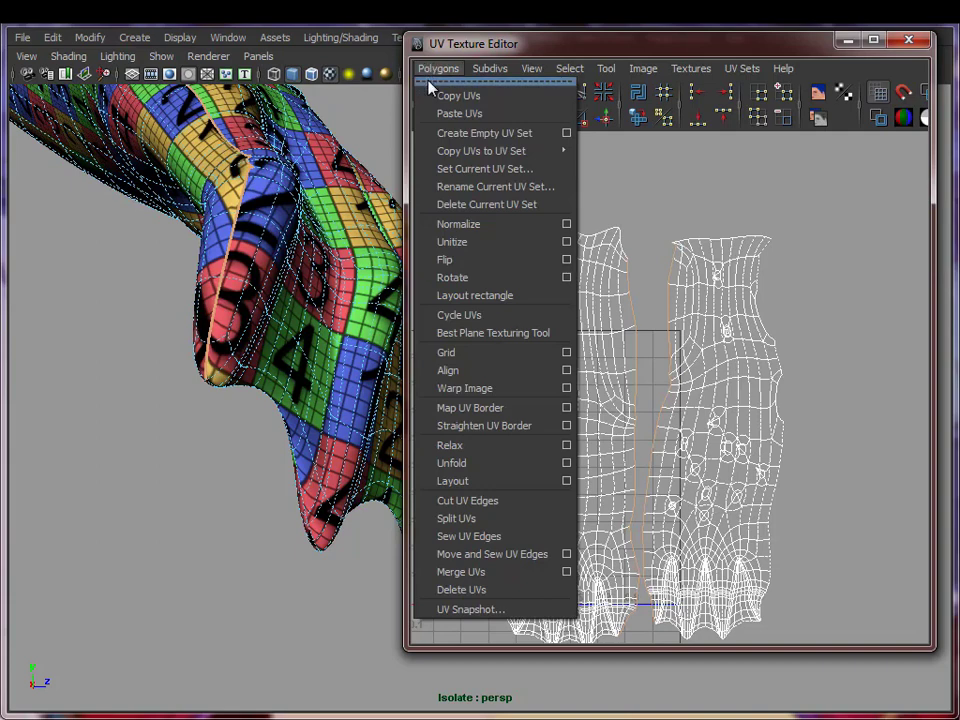
{"action": "left_click", "coordinate": [495, 556]}
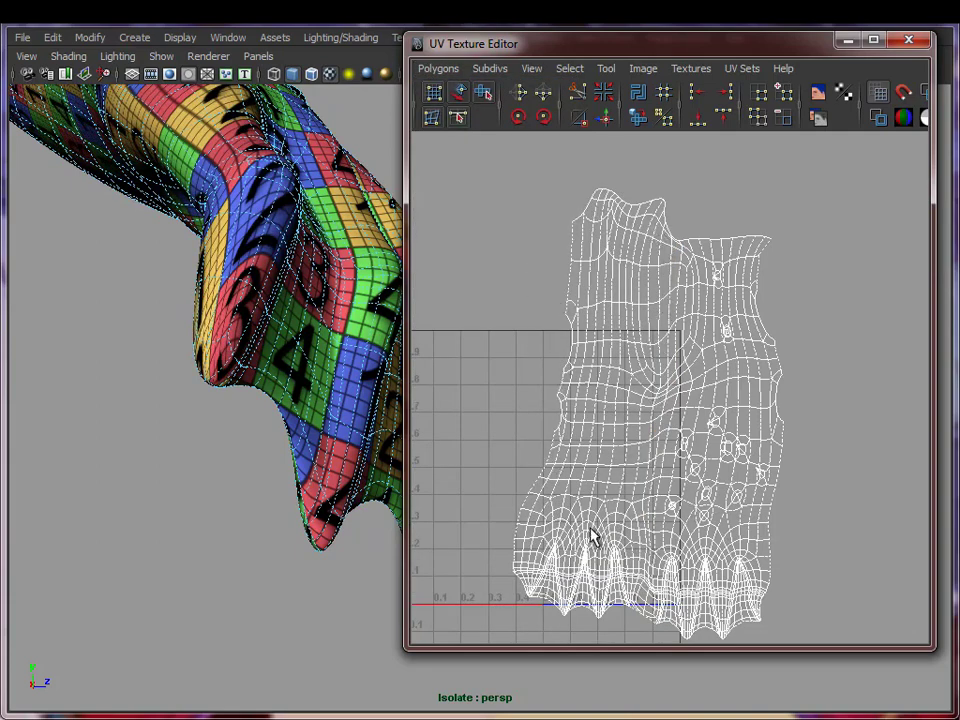
{"action": "right_click_drag", "start_coordinate": [768, 367], "coordinate": [668, 375], "text": "alt"}
{"action": "middle_click_drag", "start_coordinate": [668, 375], "coordinate": [660, 327], "text": "alt"}
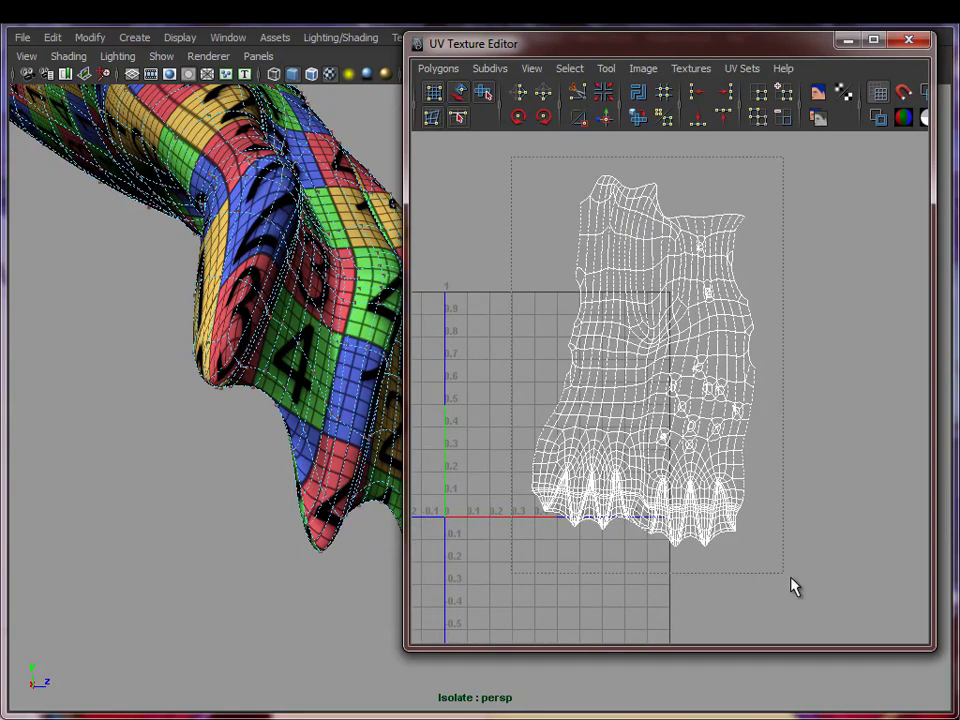
- Select all UVs of the joined arm shell and unfold them with the horizontal and vertical constraints, keeping unselected UVs pinned
{"action": "left_click_drag", "start_coordinate": [792, 587], "coordinate": [790, 584]}
{"action": "left_click", "coordinate": [638, 118], "text": "shift"}
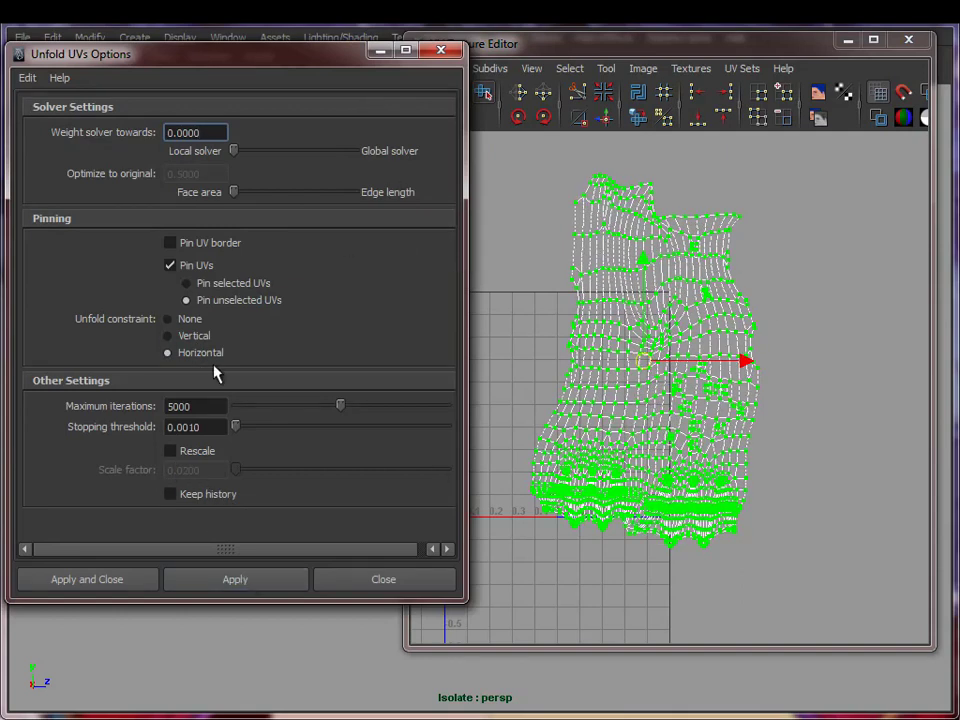
{"action": "left_click", "coordinate": [276, 585]}
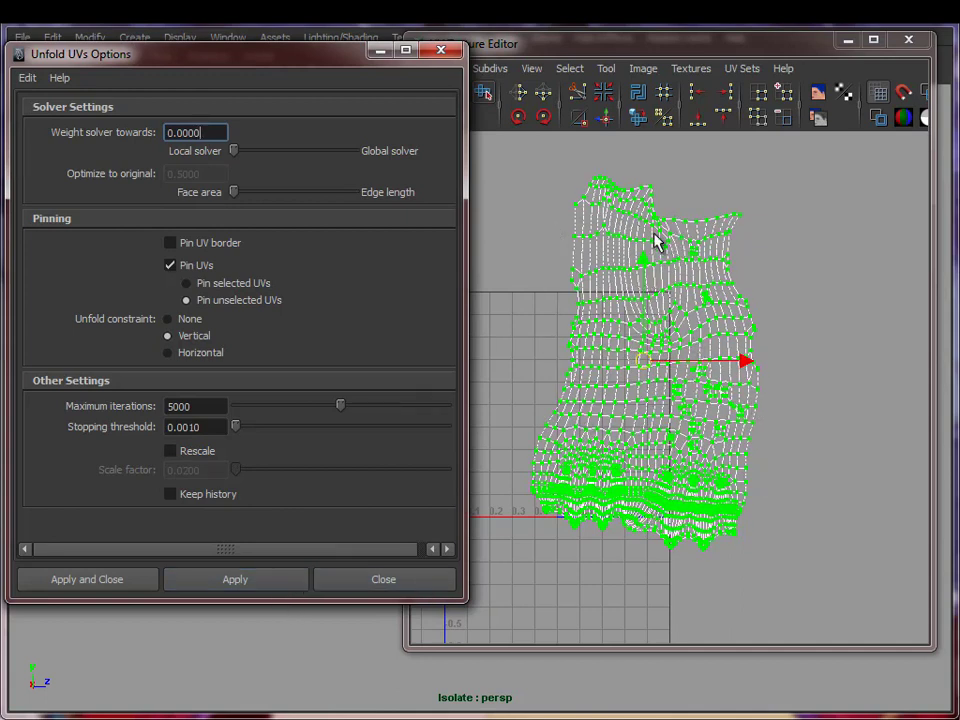
{"action": "left_click", "coordinate": [441, 49]}
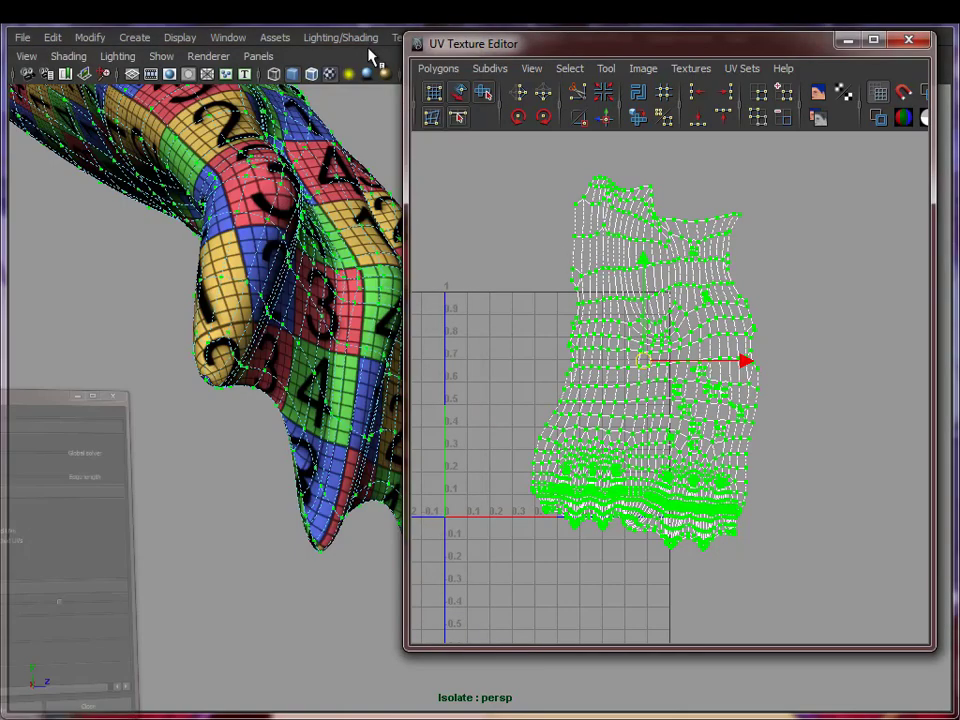
- Return to object mode and examine the arm's checker pattern from several sides and close up around the bumps on the forearm
{"action": "right_click_drag", "start_coordinate": [306, 240], "coordinate": [388, 219]}
{"action": "left_click_drag", "start_coordinate": [195, 519], "coordinate": [238, 298], "text": "alt"}
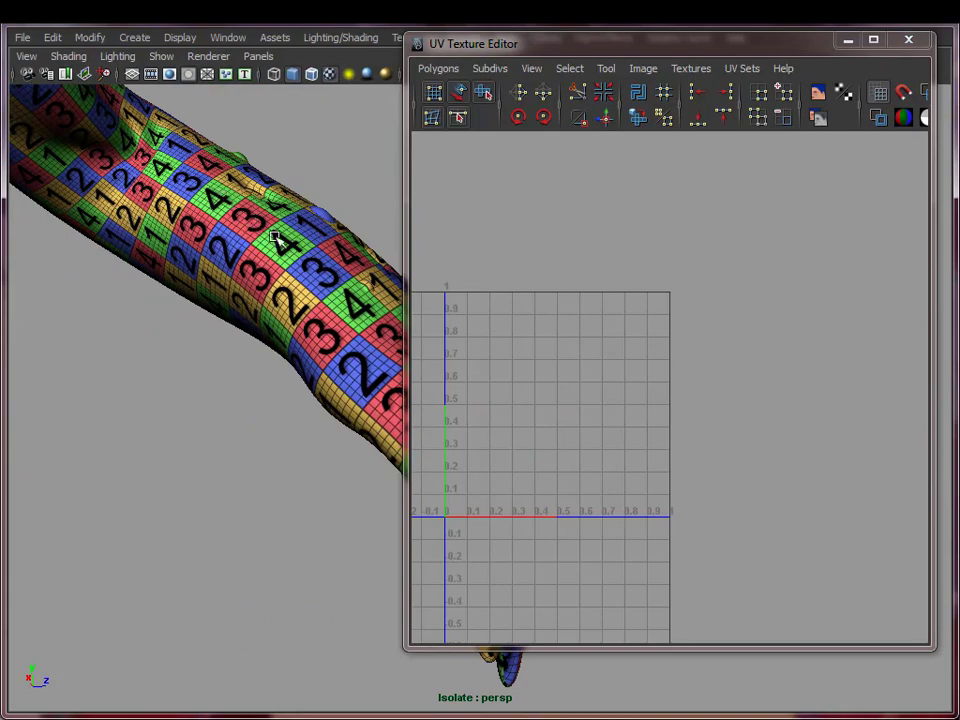
{"action": "left_click_drag", "start_coordinate": [308, 327], "coordinate": [228, 393], "text": "alt"}
{"action": "left_click_drag", "start_coordinate": [236, 336], "coordinate": [220, 478], "text": "alt"}
{"action": "middle_click_drag", "start_coordinate": [220, 478], "coordinate": [236, 506], "text": "alt"}
{"action": "left_click_drag", "start_coordinate": [275, 404], "coordinate": [271, 416], "text": "alt"}
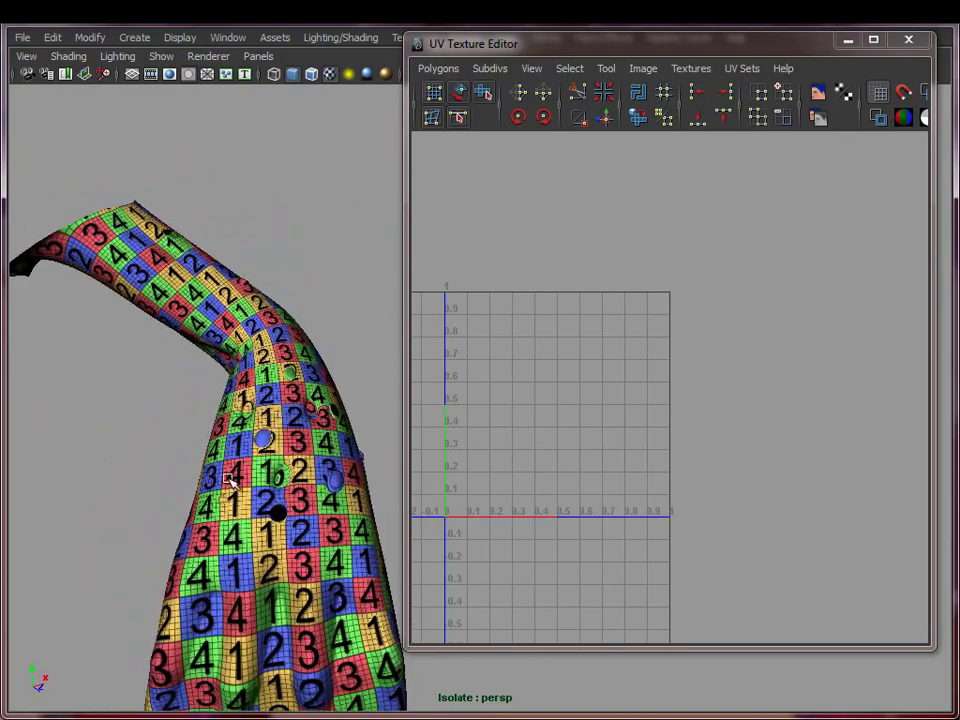
{"action": "right_click_drag", "start_coordinate": [229, 479], "coordinate": [418, 454], "text": "alt"}
{"action": "middle_click_drag", "start_coordinate": [243, 433], "coordinate": [381, 456], "text": "alt"}
{"action": "right_click_drag", "start_coordinate": [381, 456], "coordinate": [519, 469], "text": "alt"}
{"action": "middle_click_drag", "start_coordinate": [104, 461], "coordinate": [165, 479], "text": "alt"}
{"action": "right_click_drag", "start_coordinate": [165, 479], "coordinate": [194, 478], "text": "alt"}
{"action": "middle_click_drag", "start_coordinate": [194, 478], "coordinate": [290, 468], "text": "alt"}
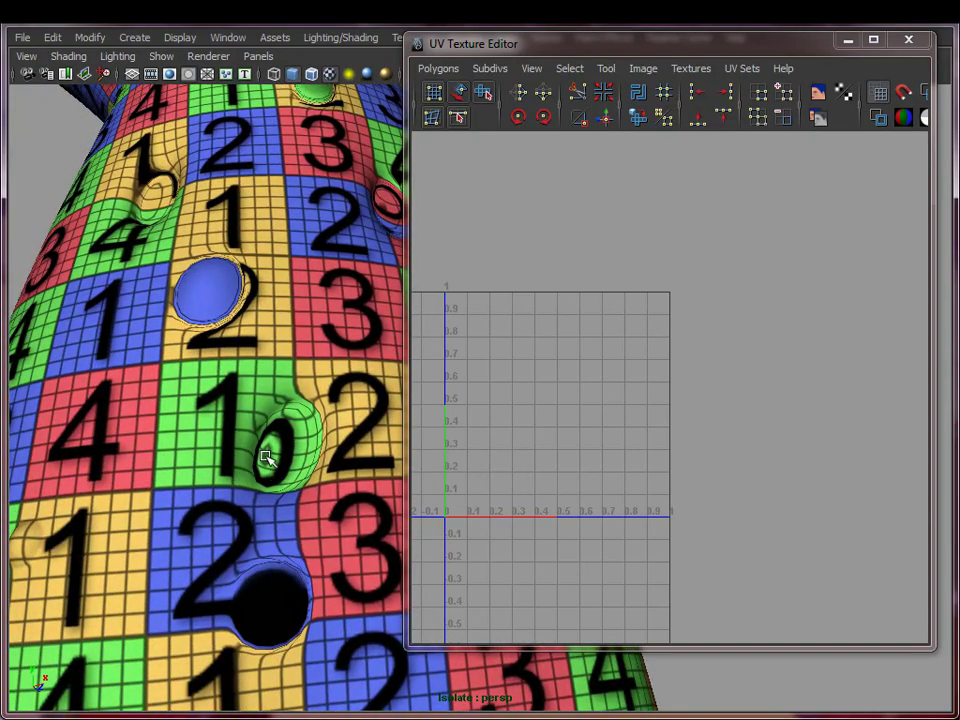
- Turn off the arm's smooth preview and move one bump's pinched inner UVs into the middle of its outer ring
{"action": "left_click", "coordinate": [288, 458]}
{"action": "scroll", "coordinate": [640, 410], "scroll_direction": "up", "scroll_amount": 5}
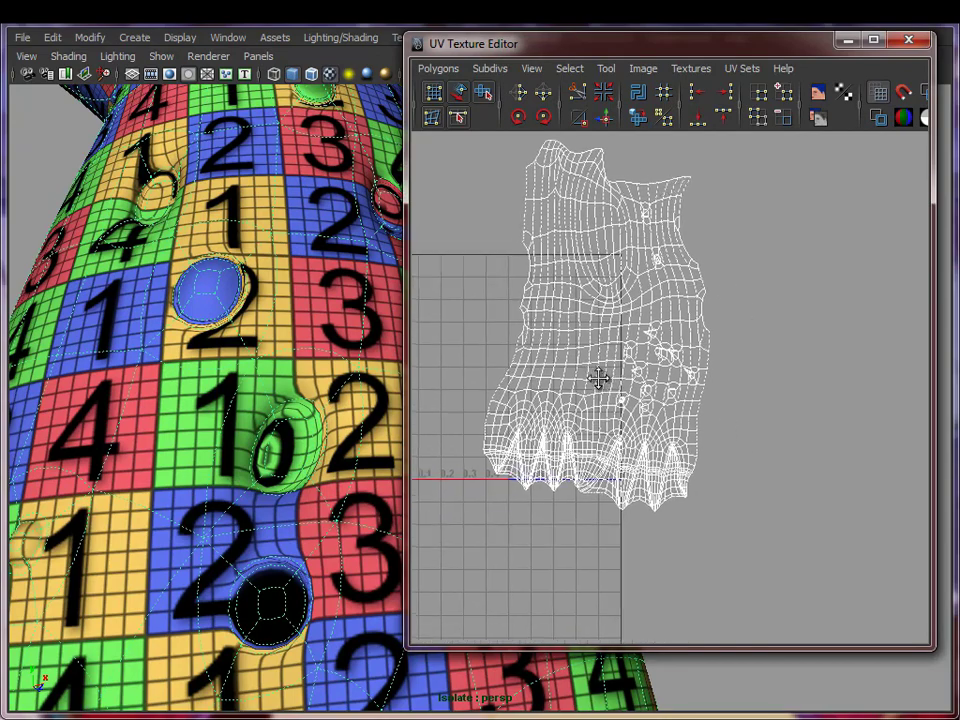
{"action": "scroll", "coordinate": [575, 358], "scroll_direction": "up", "scroll_amount": 8}
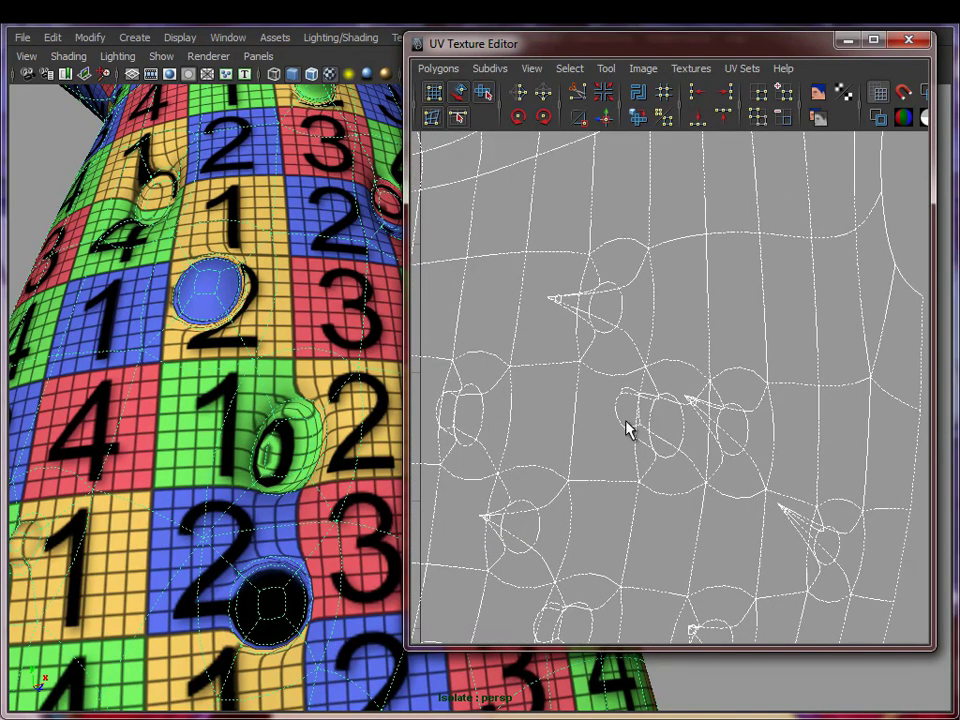
{"action": "key", "text": "1"}
{"action": "right_click_drag", "start_coordinate": [608, 392], "coordinate": [662, 388]}
{"action": "left_click_drag", "start_coordinate": [550, 303], "coordinate": [618, 310]}
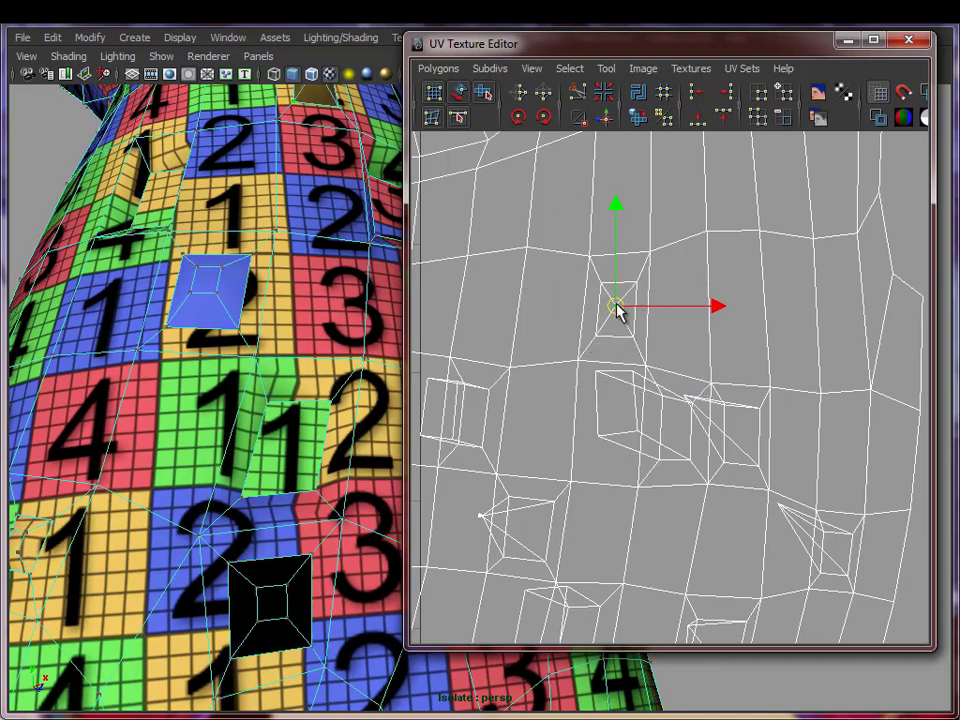
- Select the four inner UVs of the neighbouring bump, centre them within its outer ring, and scale them down
{"action": "left_click_drag", "start_coordinate": [590, 364], "coordinate": [636, 389]}
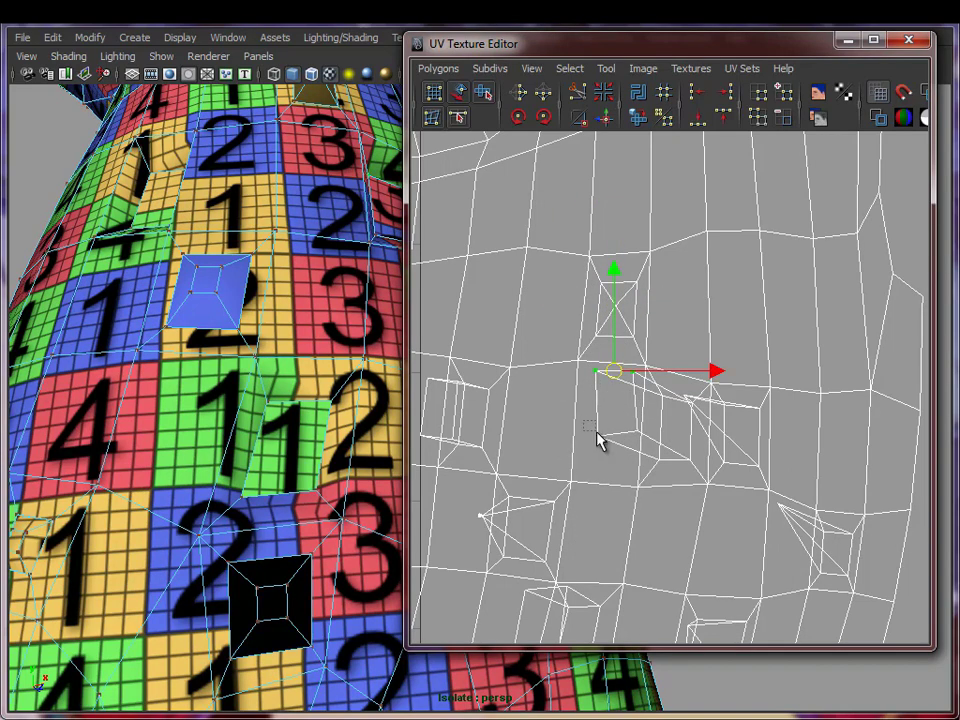
{"action": "left_click_drag", "start_coordinate": [597, 433], "coordinate": [645, 441], "text": "shift"}
{"action": "left_click_drag", "start_coordinate": [615, 404], "coordinate": [677, 432]}
{"action": "key", "text": "r"}
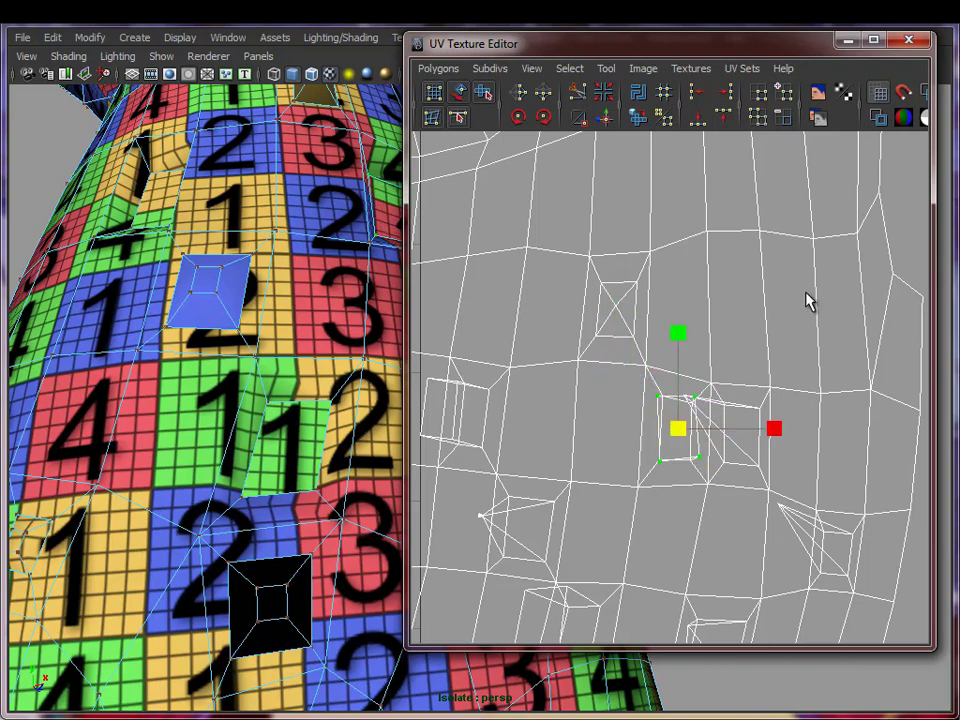
{"action": "middle_click_drag", "start_coordinate": [808, 300], "coordinate": [757, 330]}
{"action": "key", "text": "w"}
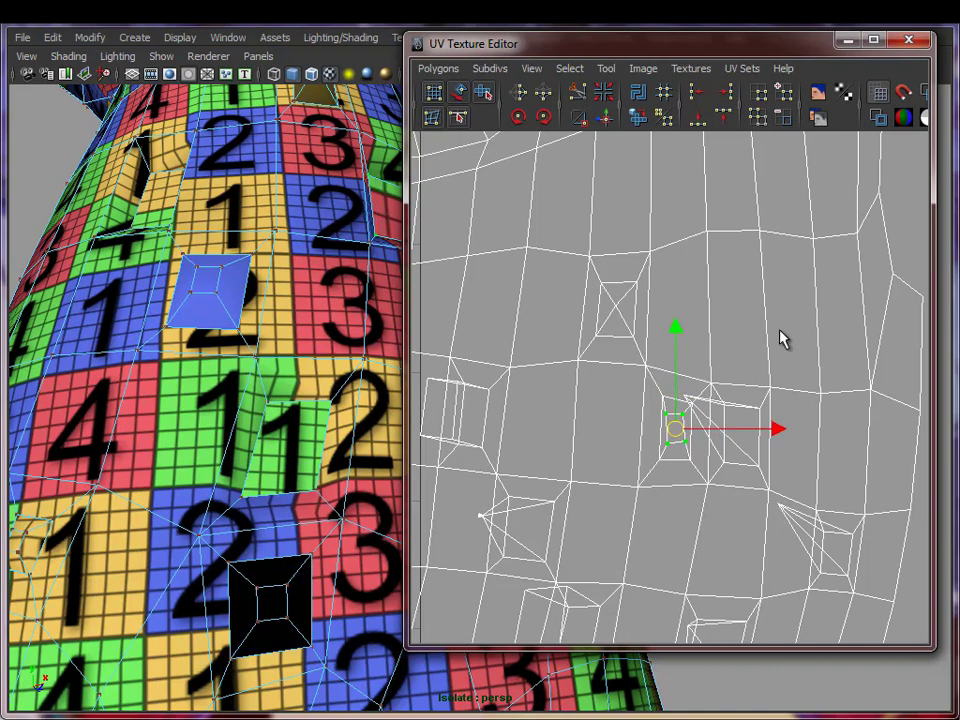
- Turn smooth preview back on and select the distorted green bump's inner face to locate its UVs in the layout
{"action": "key", "text": "3"}
{"action": "left_click_drag", "start_coordinate": [255, 284], "coordinate": [232, 318], "text": "alt"}
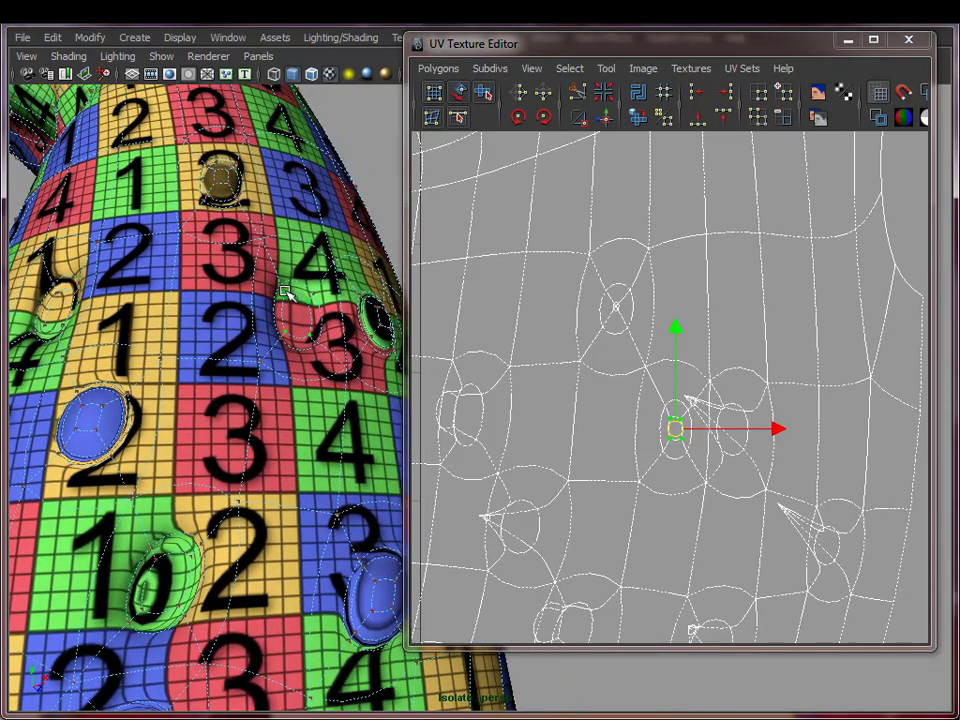
{"action": "middle_click_drag", "start_coordinate": [201, 438], "coordinate": [296, 346], "text": "alt"}
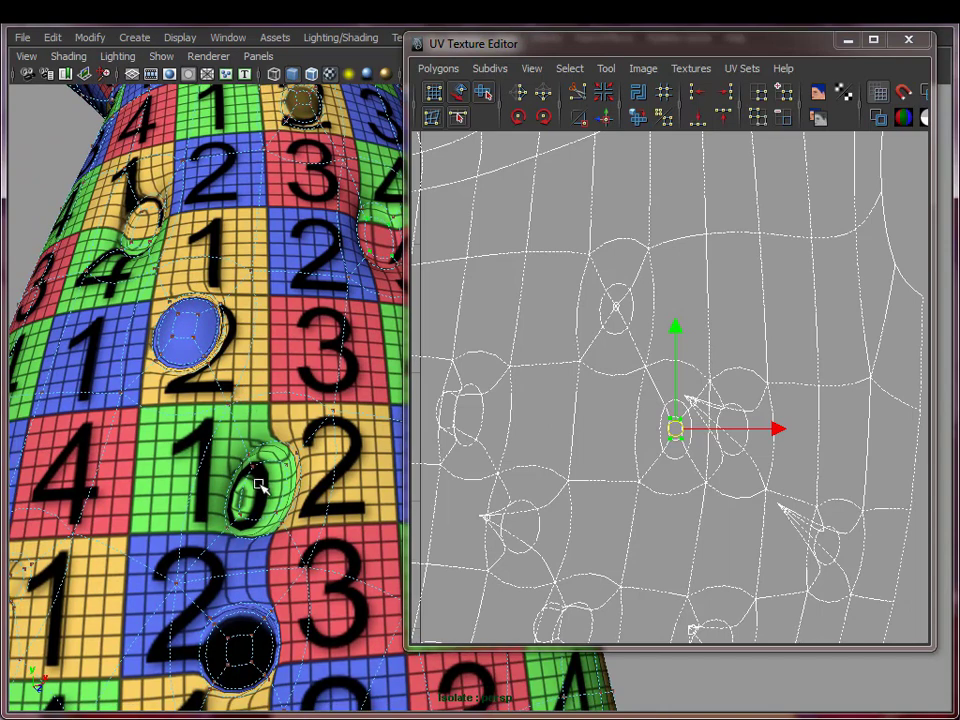
{"action": "right_click_drag", "start_coordinate": [260, 485], "coordinate": [262, 497]}
{"action": "left_click", "coordinate": [262, 496]}
{"action": "middle_click_drag", "start_coordinate": [658, 406], "coordinate": [721, 332], "text": "alt"}
{"action": "scroll", "coordinate": [741, 397], "scroll_direction": "up", "scroll_amount": 1}
{"action": "right_click_drag", "start_coordinate": [234, 522], "coordinate": [343, 464]}
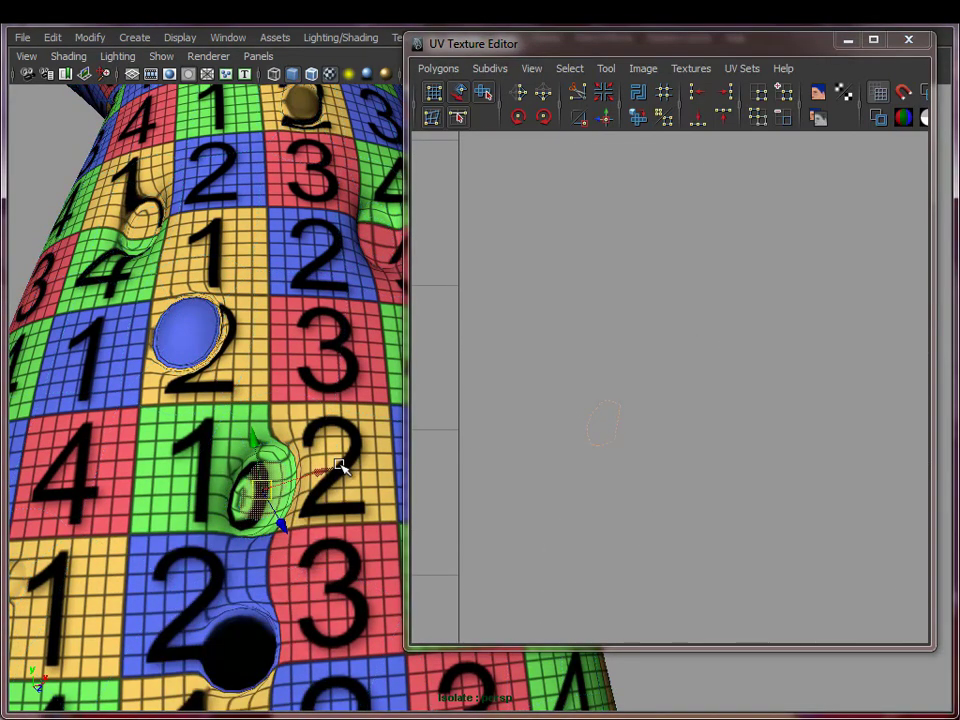
{"action": "middle_click_drag", "start_coordinate": [618, 448], "coordinate": [649, 444], "text": "alt"}
{"action": "right_click_drag", "start_coordinate": [649, 444], "coordinate": [806, 460], "text": "alt"}
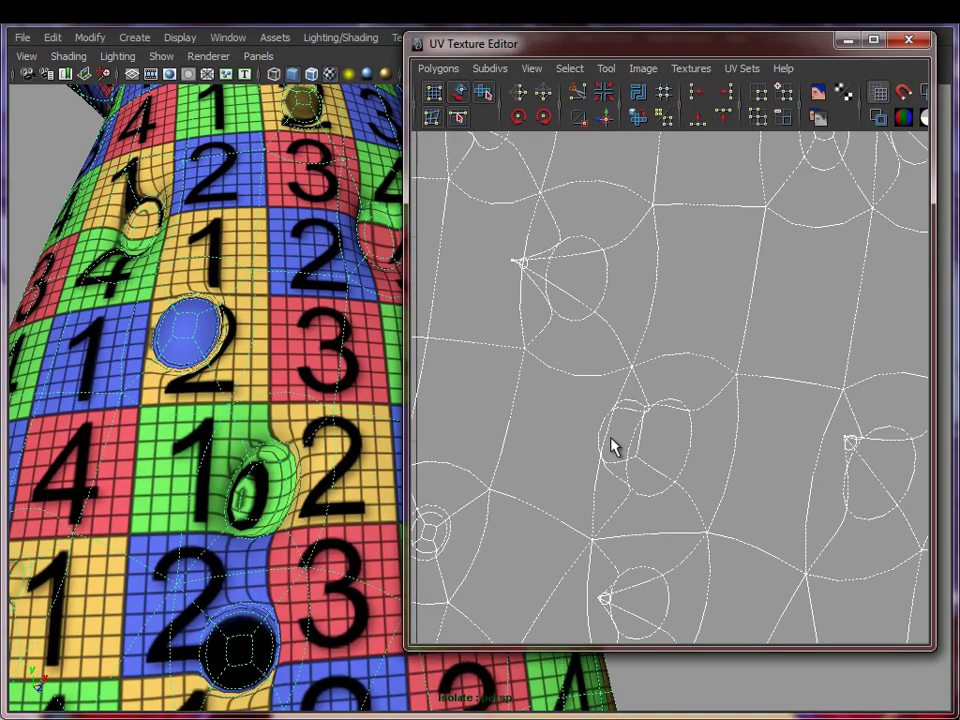
- Select the green bump's four overlapping ring UVs, leaving out the tiny inner cluster, and move them inside the outer ring
{"action": "right_click", "coordinate": [254, 472]}
{"action": "right_click_drag", "start_coordinate": [617, 452], "coordinate": [660, 446]}
{"action": "left_click_drag", "start_coordinate": [587, 392], "coordinate": [649, 477]}
{"action": "right_click_drag", "start_coordinate": [581, 461], "coordinate": [774, 474], "text": "alt"}
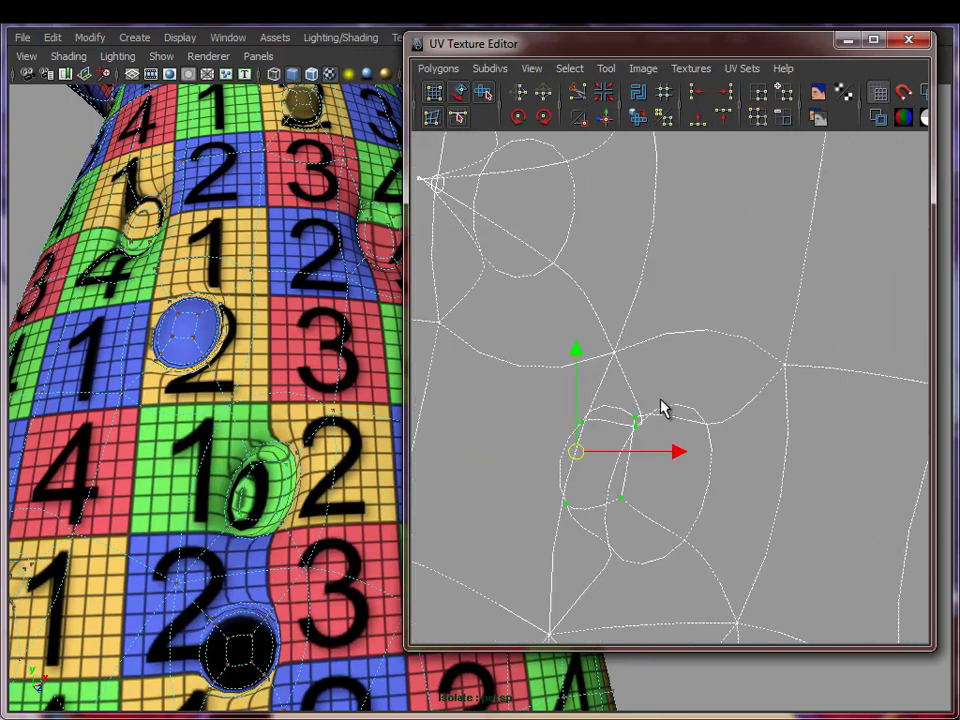
{"action": "left_click_drag", "start_coordinate": [628, 421], "coordinate": [644, 431], "text": "ctrl"}
{"action": "right_click_drag", "start_coordinate": [714, 470], "coordinate": [655, 478], "text": "alt"}
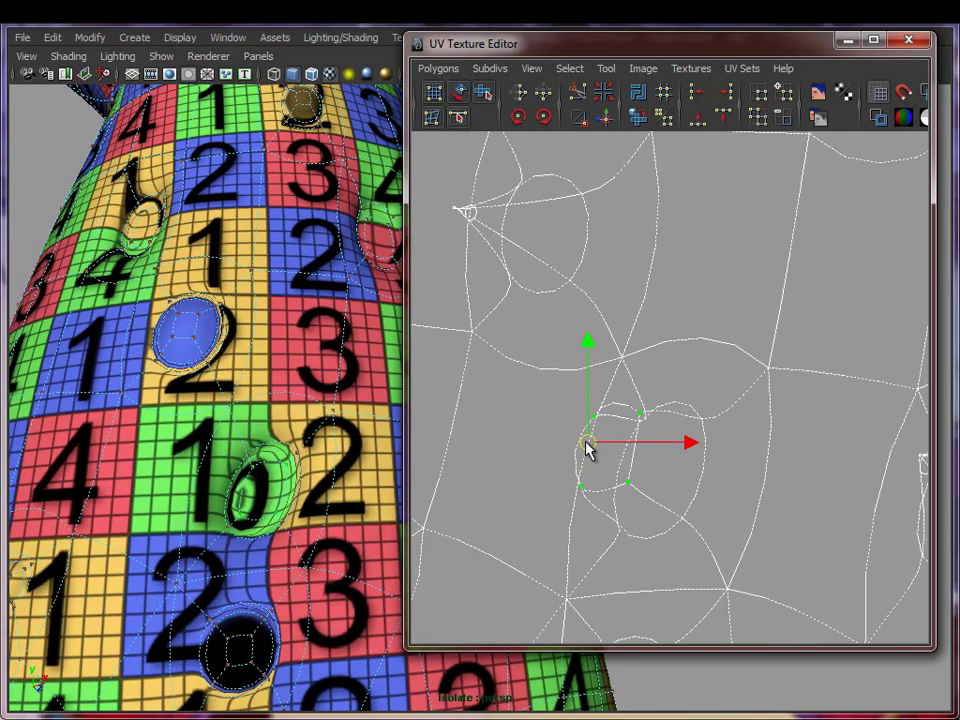
{"action": "left_click_drag", "start_coordinate": [587, 448], "coordinate": [668, 474]}
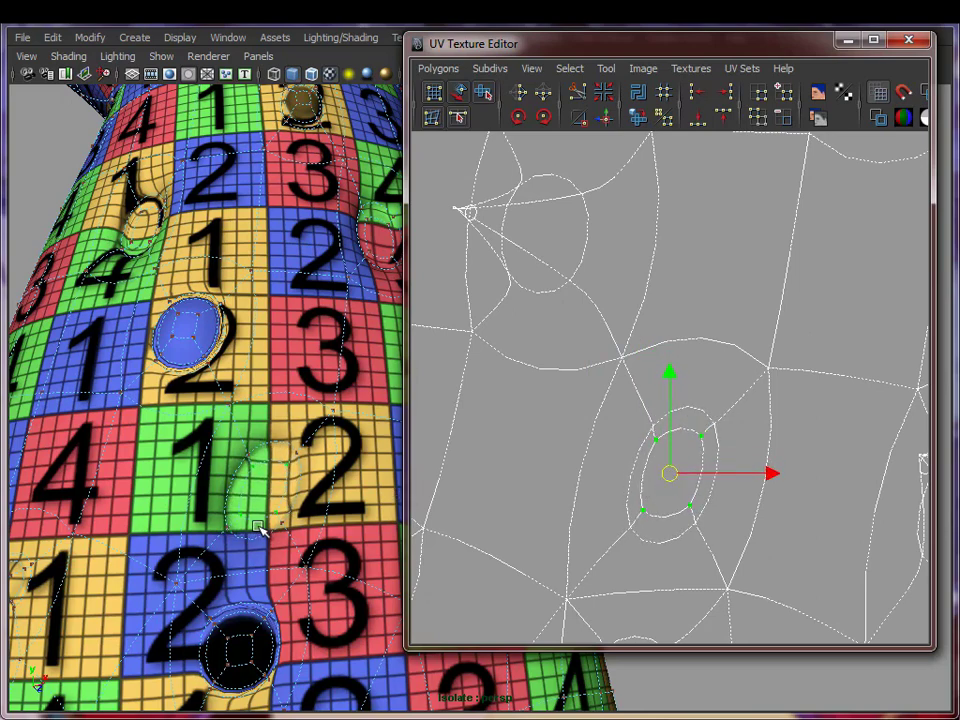
- Return to object mode, frame the whole arm, and minimize the UV layout window
{"action": "right_click_drag", "start_coordinate": [257, 306], "coordinate": [340, 285]}
{"action": "right_click_drag", "start_coordinate": [290, 471], "coordinate": [36, 397], "text": "alt"}
{"action": "left_click_drag", "start_coordinate": [270, 479], "coordinate": [92, 360], "text": "alt"}
{"action": "left_click", "coordinate": [848, 40]}
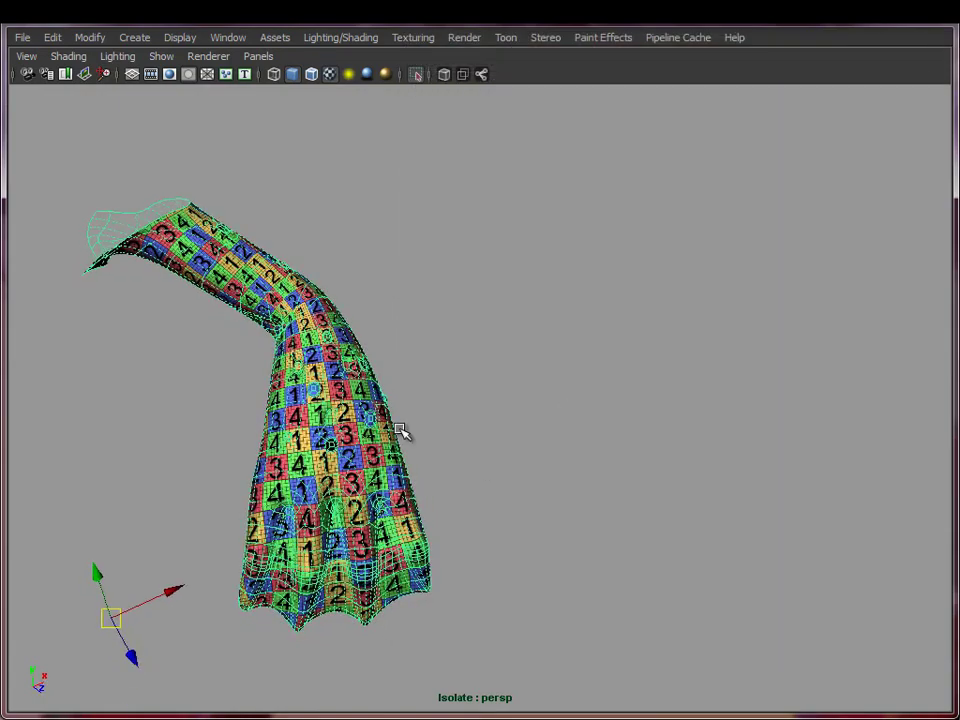
- Check the arm's checker pattern from several angles and exit isolation to bring back the whole character
{"action": "left_click_drag", "start_coordinate": [609, 549], "coordinate": [604, 513], "text": "alt"}
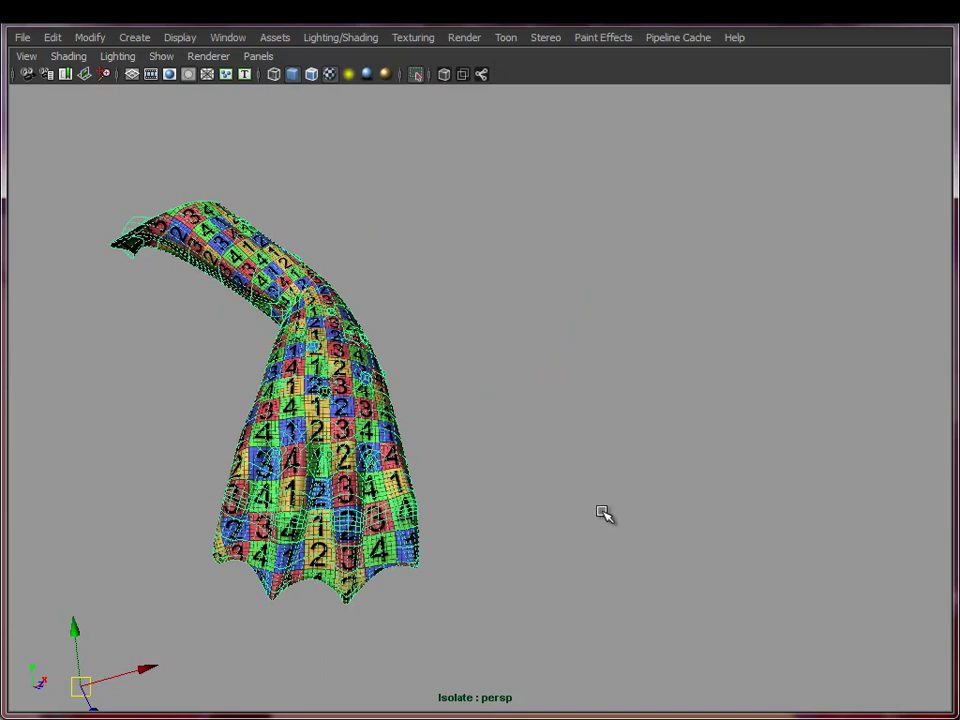
{"action": "left_click_drag", "start_coordinate": [564, 452], "coordinate": [452, 304], "text": "alt"}
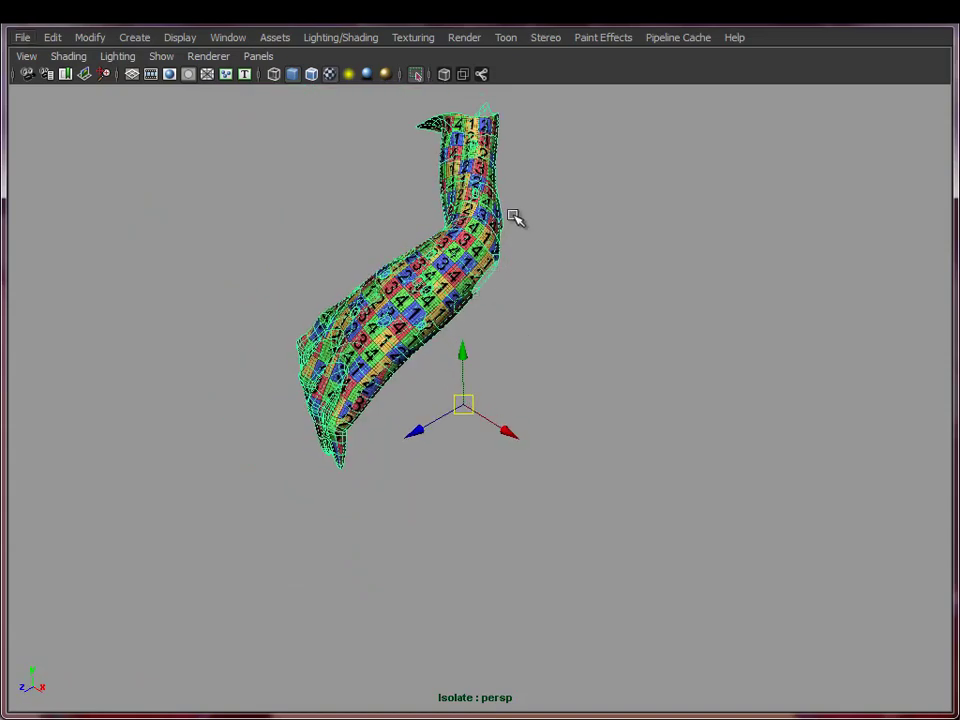
{"action": "left_click_drag", "start_coordinate": [437, 508], "coordinate": [630, 459], "text": "alt"}
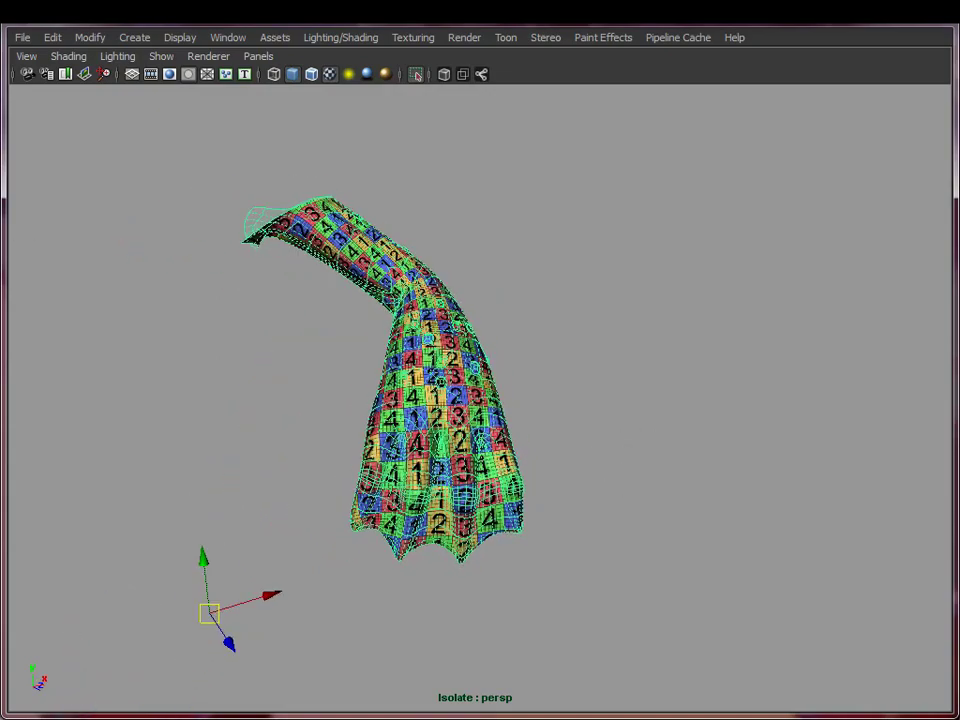
{"action": "key", "text": "ctrl+1"}
{"action": "left_click_drag", "start_coordinate": [697, 445], "coordinate": [626, 373], "text": "alt"}
{"action": "right_click_drag", "start_coordinate": [626, 373], "coordinate": [264, 343], "text": "alt"}
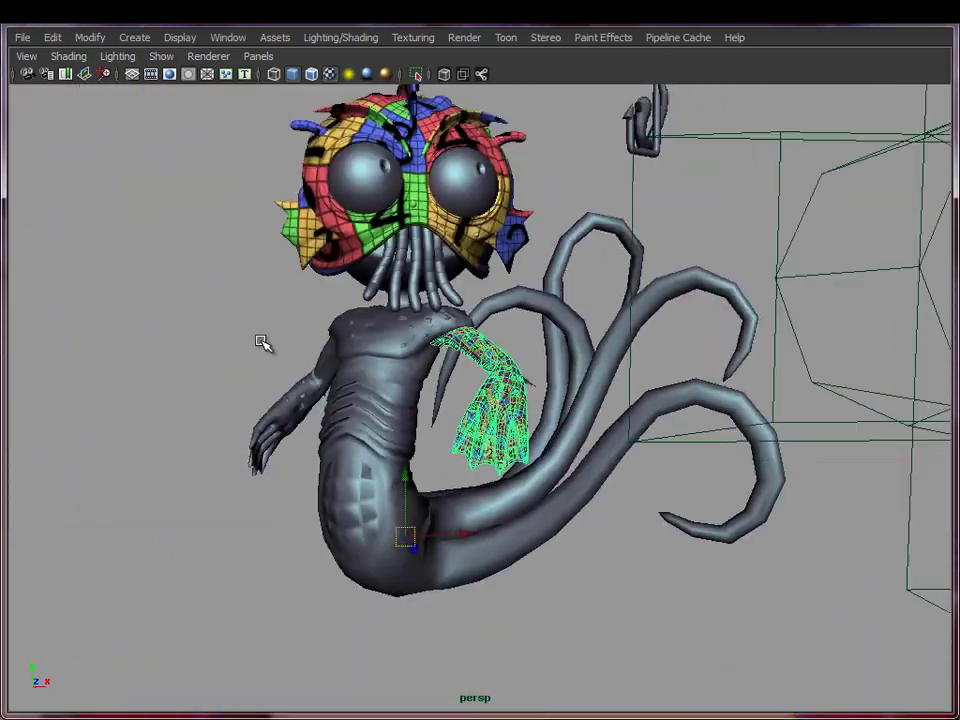
{"action": "left_click", "coordinate": [194, 281]}
- Compare the checker pattern on the finished arm and head with the rest of the character, leaving nothing selected
{"action": "left_click_drag", "start_coordinate": [585, 404], "coordinate": [565, 425], "text": "alt"}
{"action": "right_click_drag", "start_coordinate": [565, 425], "coordinate": [681, 433], "text": "alt"}
{"action": "left_click", "coordinate": [505, 375]}
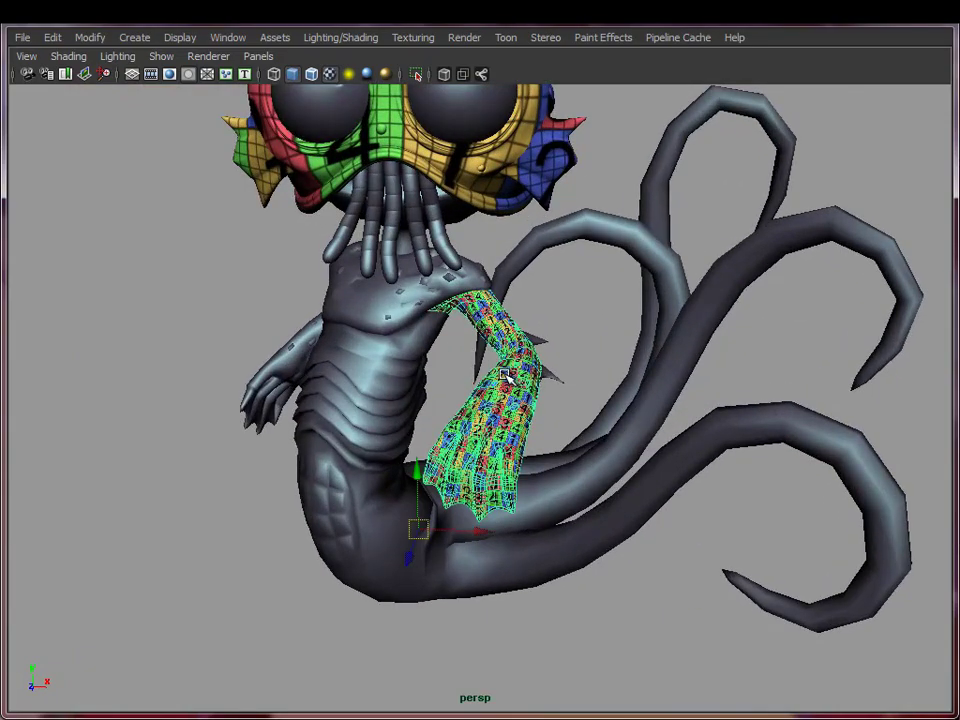
{"action": "middle_click_drag", "start_coordinate": [538, 269], "coordinate": [545, 455], "text": "alt"}
{"action": "left_click", "coordinate": [541, 272]}
{"action": "left_click_drag", "start_coordinate": [651, 464], "coordinate": [622, 446], "text": "alt"}
{"action": "right_click_drag", "start_coordinate": [622, 446], "coordinate": [501, 441], "text": "alt"}
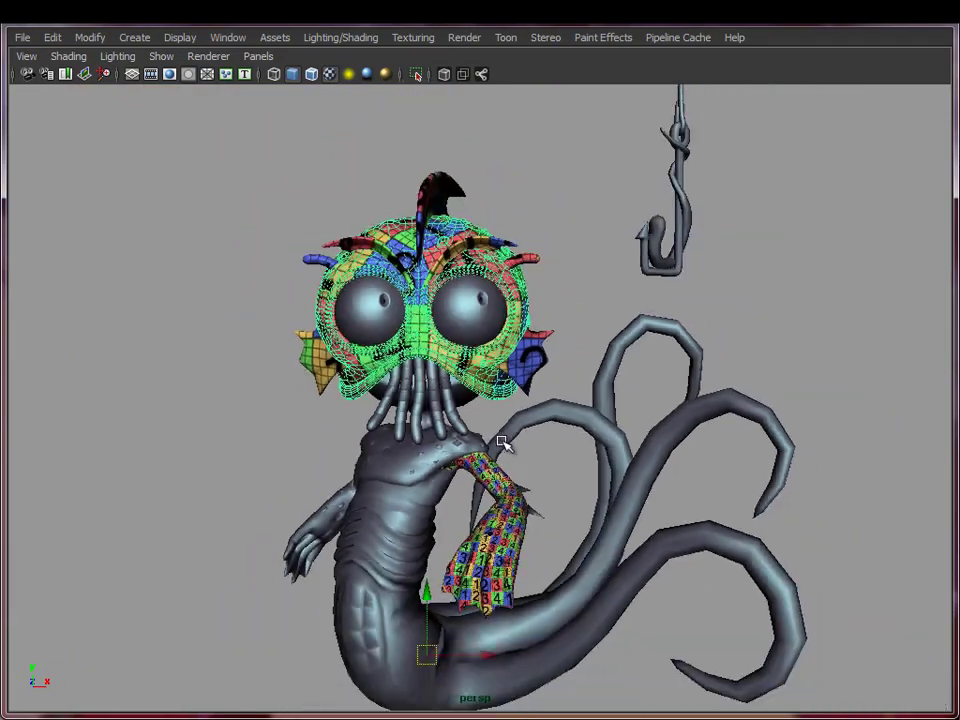
{"action": "middle_click_drag", "start_coordinate": [501, 441], "coordinate": [478, 396], "text": "alt"}
{"action": "right_click_drag", "start_coordinate": [478, 396], "coordinate": [415, 403], "text": "alt"}
{"action": "left_click_drag", "start_coordinate": [415, 403], "coordinate": [444, 420], "text": "alt"}
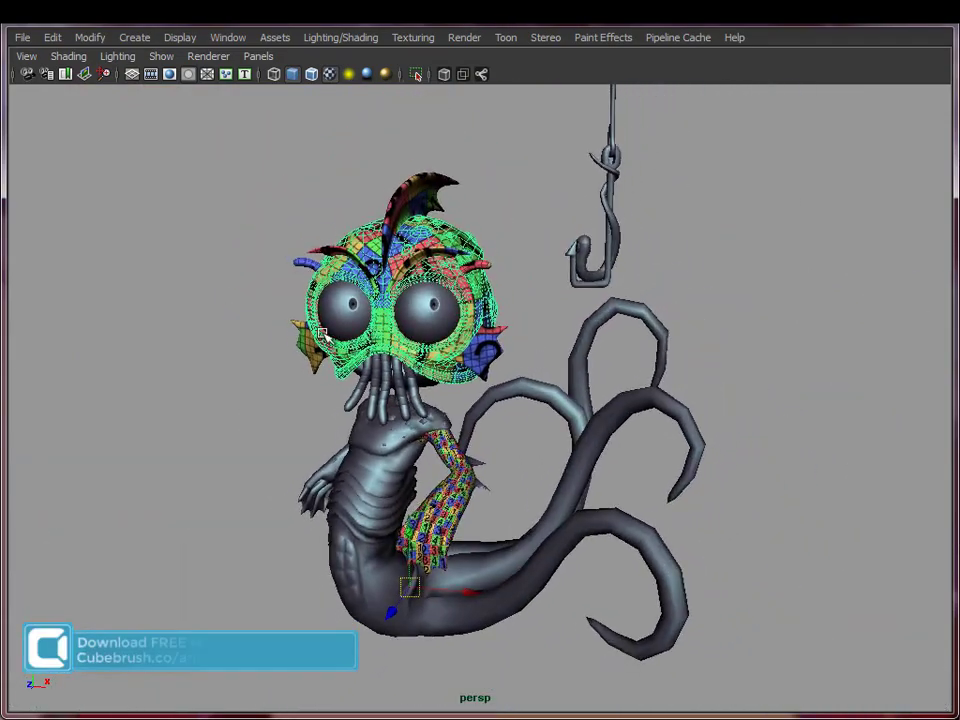
{"action": "left_click", "coordinate": [245, 314]}
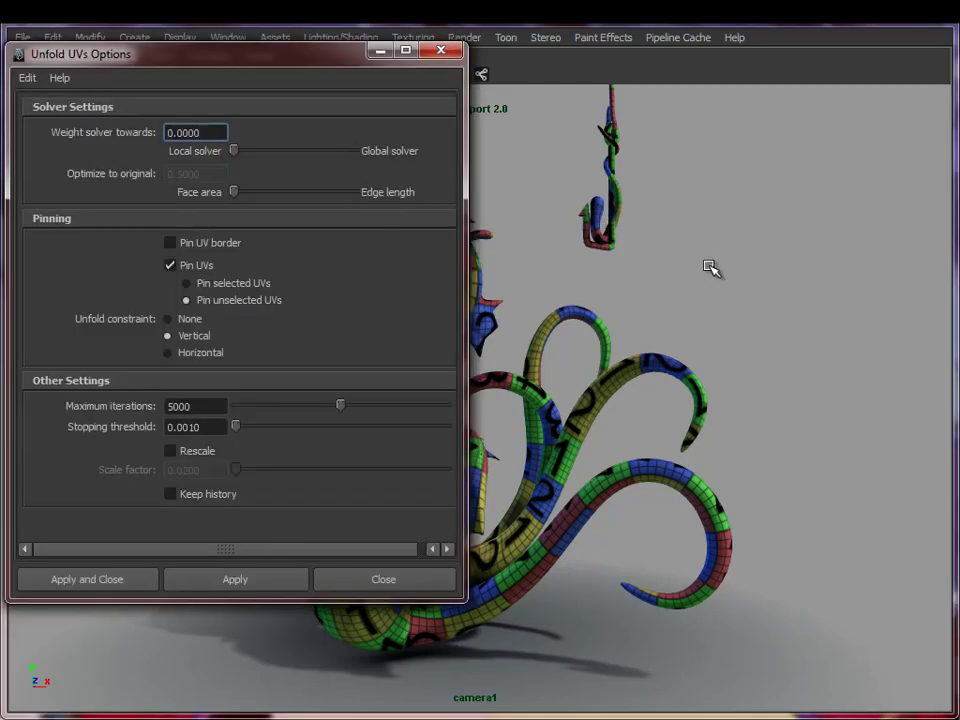
- Close the Unfold UVs options and review the complete UV layout of the whole character group, leaving the model deselected
{"action": "left_click", "coordinate": [437, 51]}
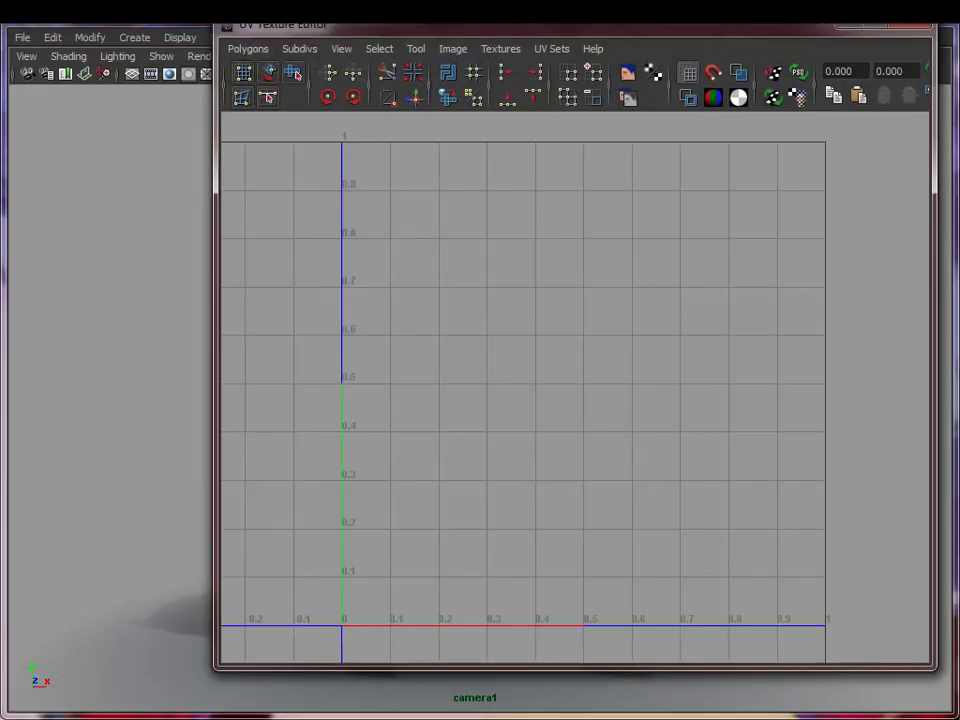
{"action": "left_click", "coordinate": [840, 27]}
{"action": "left_click", "coordinate": [400, 365]}
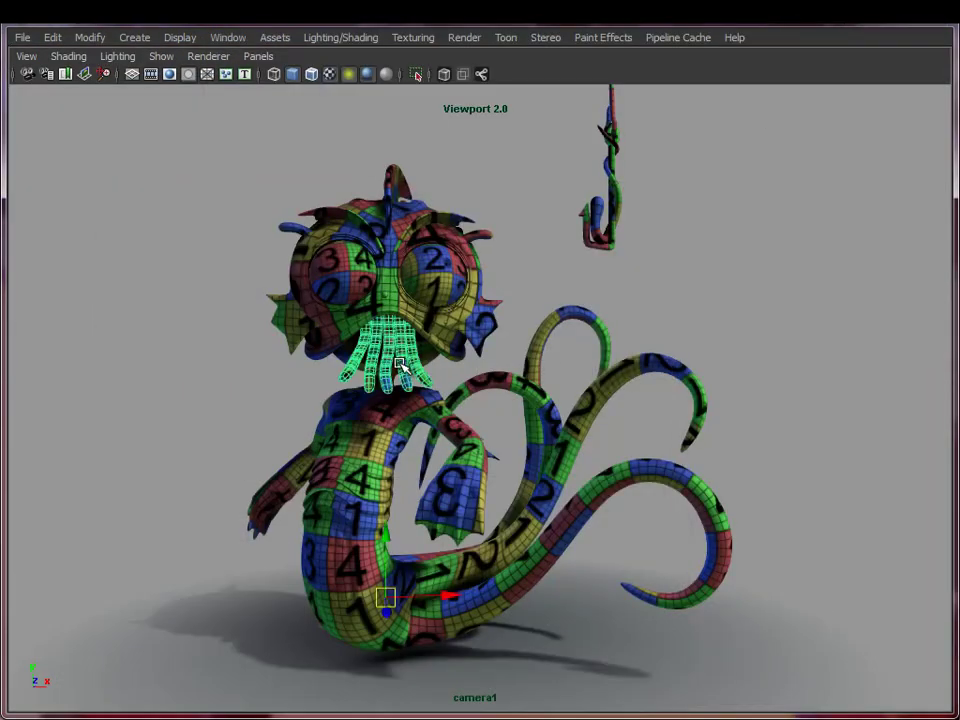
{"action": "key", "text": "Up"}
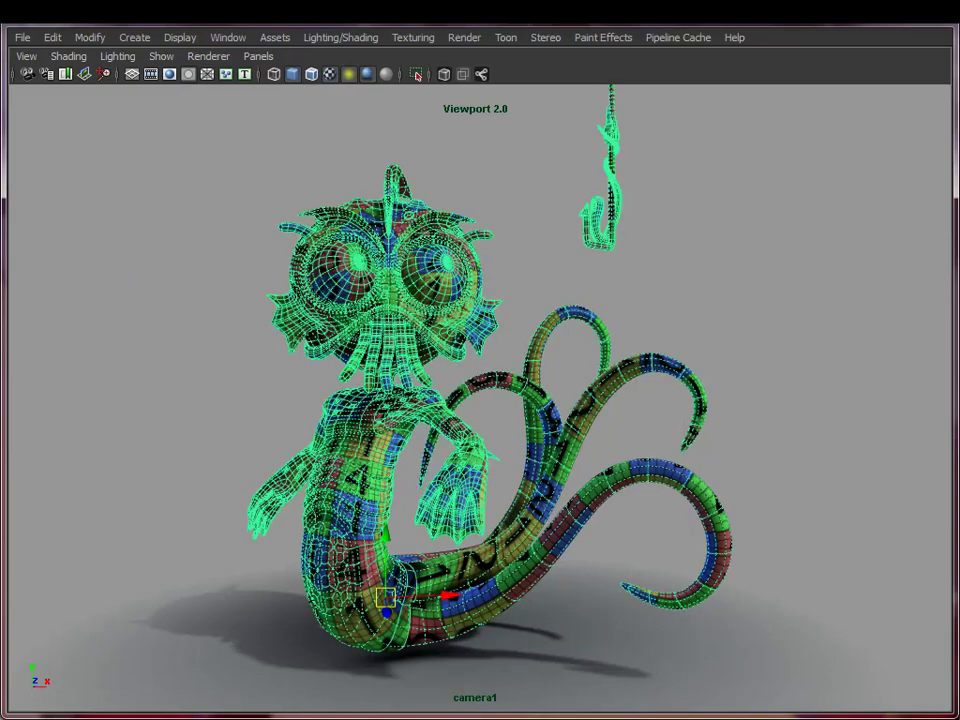
{"action": "key", "text": "alt+Tab"}
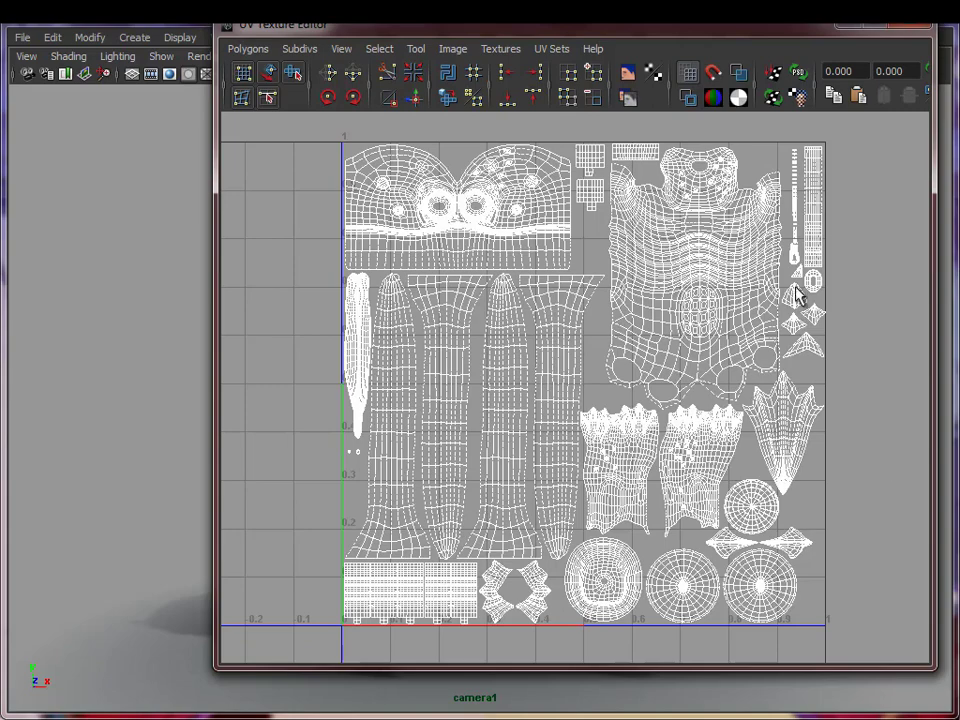
{"action": "left_click", "coordinate": [857, 32]}
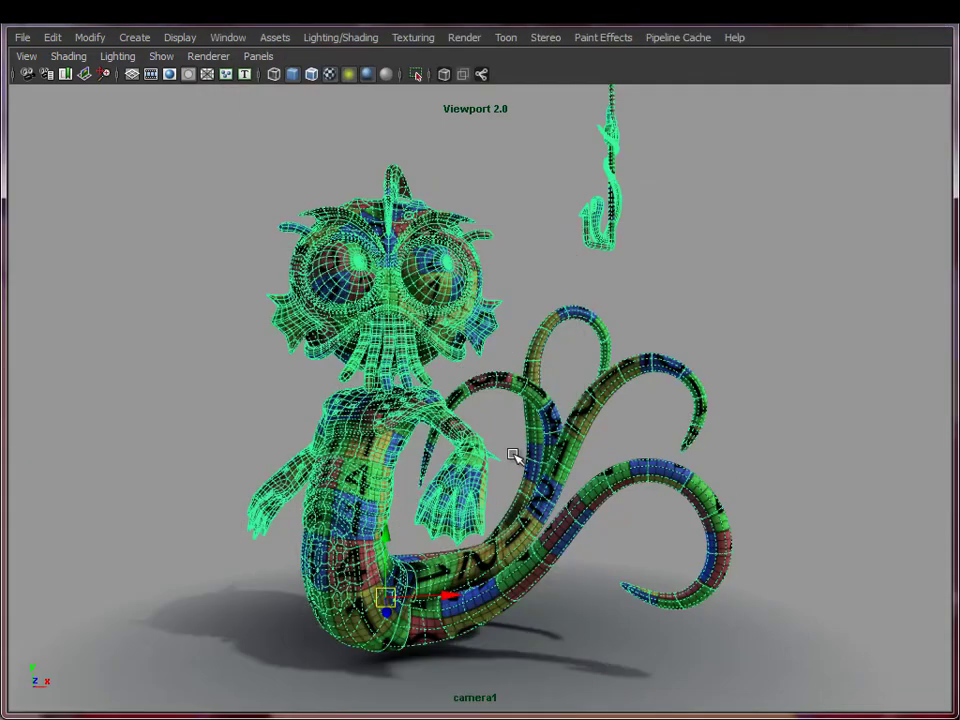
{"action": "left_click", "coordinate": [516, 248]}
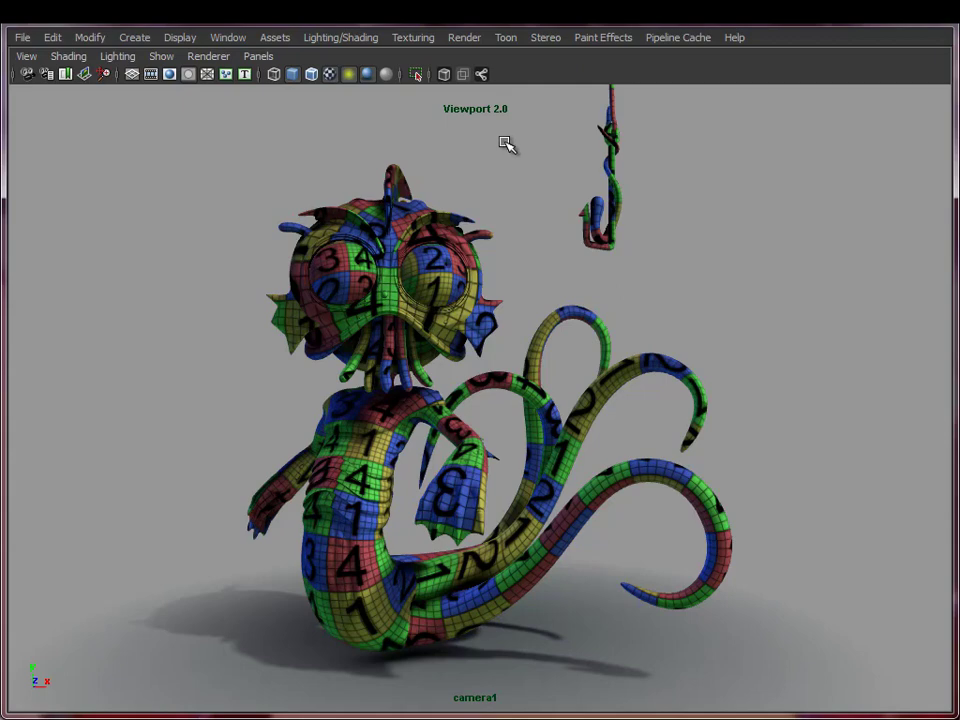
- Select the arms and torso in turn to examine how the body is split into pieces, and clear the selection
{"action": "left_click", "coordinate": [465, 440]}
{"action": "left_click", "coordinate": [366, 420]}
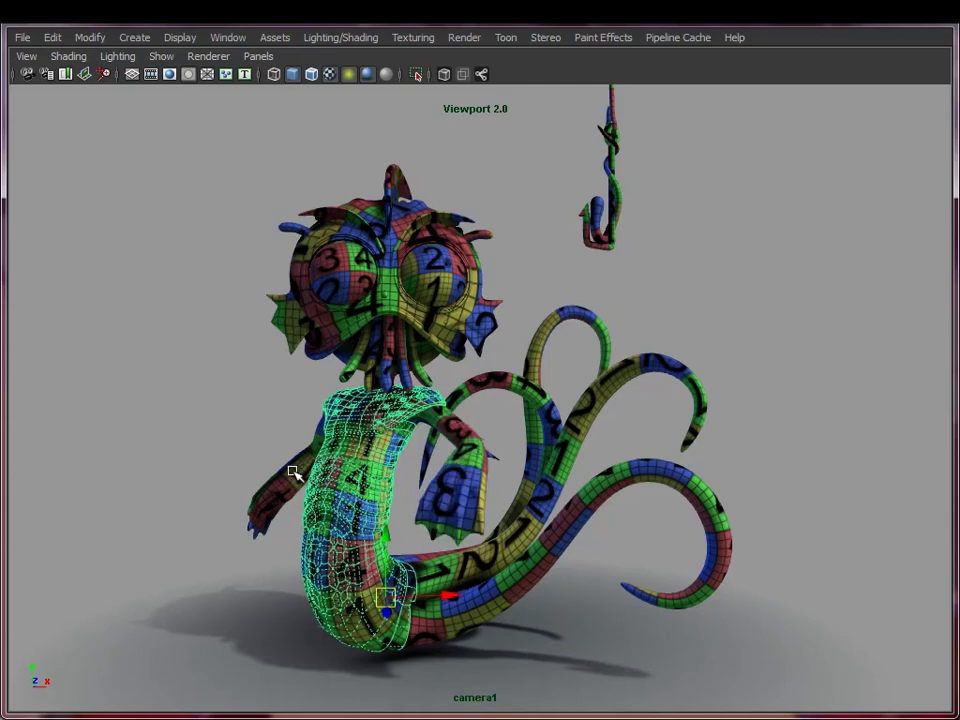
{"action": "left_click", "coordinate": [294, 470]}
{"action": "left_click", "coordinate": [338, 468]}
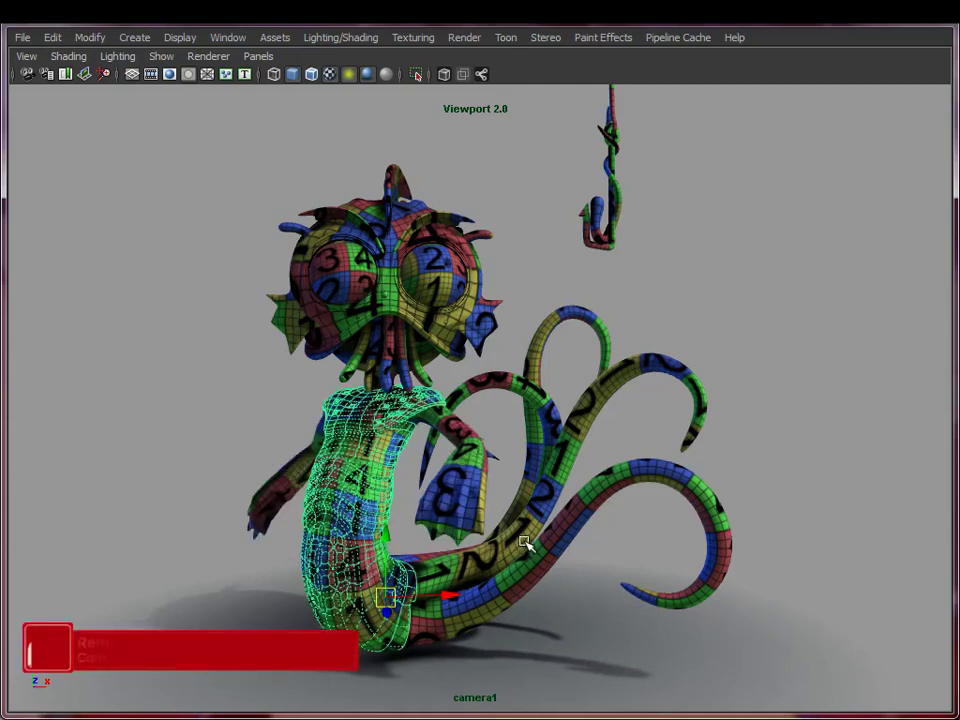
{"action": "left_click", "coordinate": [690, 273]}
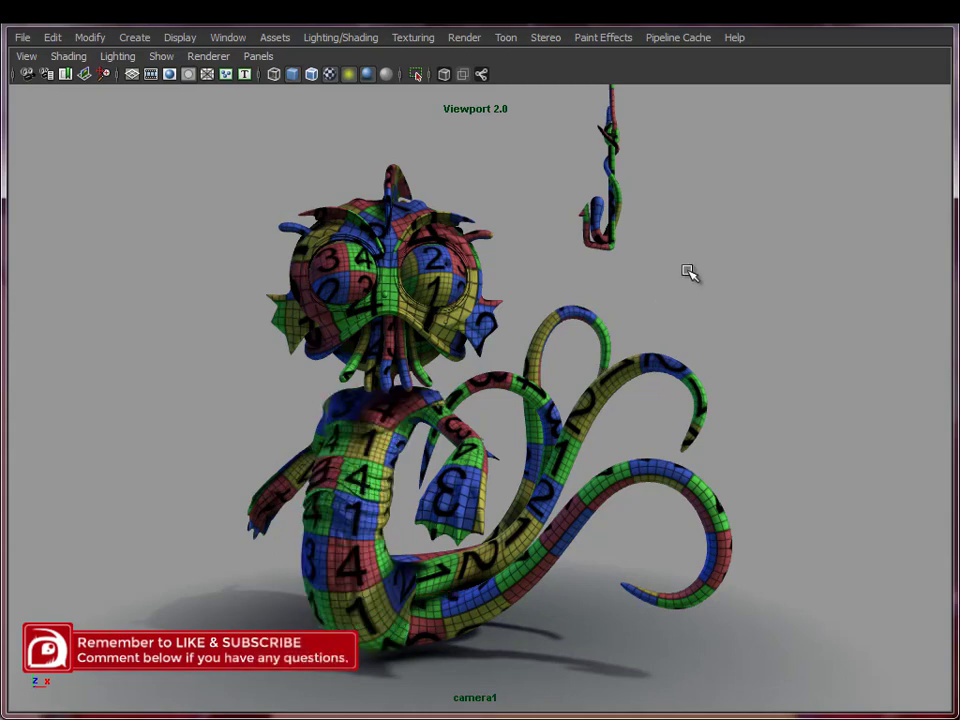